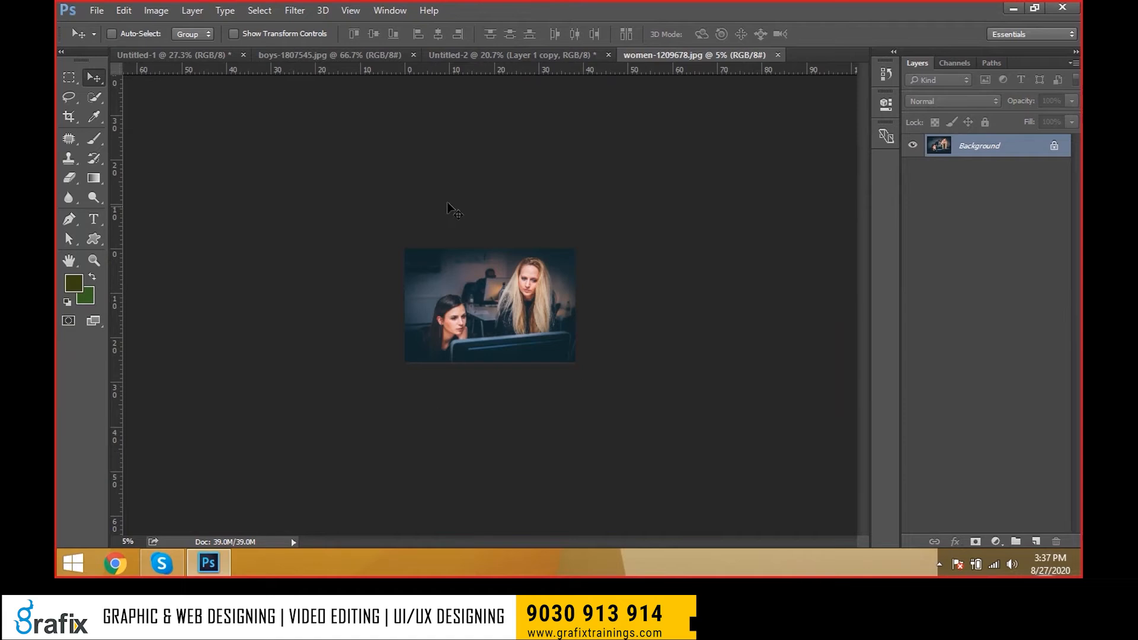
- Set the photo's zoom level to 200%
{"action": "left_click", "coordinate": [119, 541]}
{"action": "type", "text": "200%"}
{"action": "key", "text": "Return"}
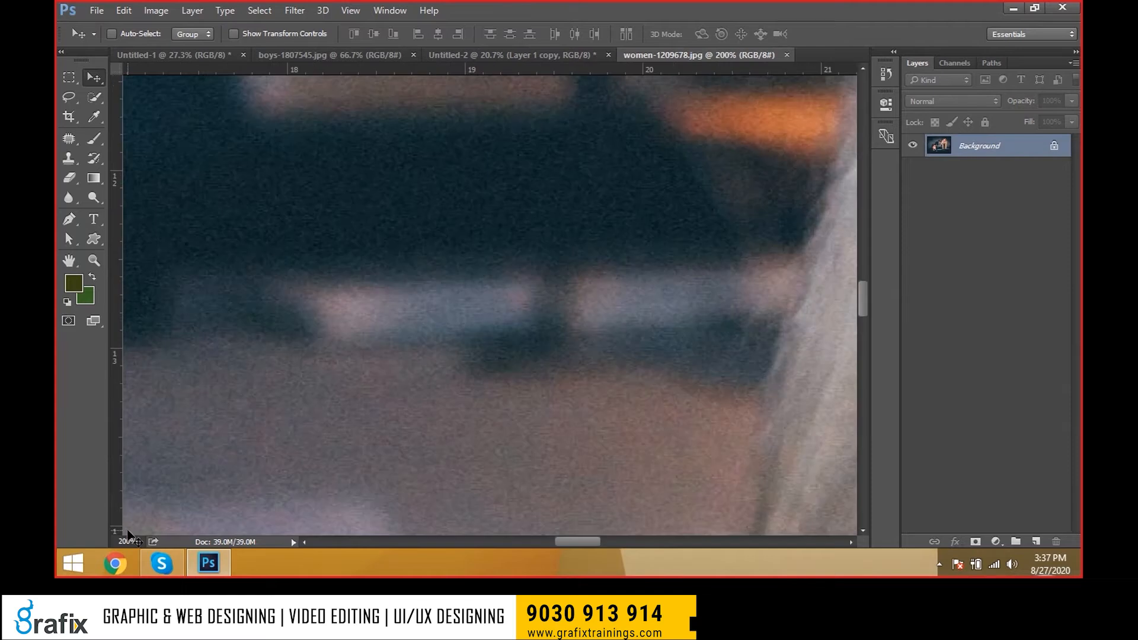
- Zoom the photo out and in repeatedly to view it at different magnifications, ending at 16.67%
{"action": "key", "text": "ctrl+minus"}
{"action": "key", "text": "ctrl+minus"}
{"action": "key", "text": "ctrl+minus"}
{"action": "key", "text": "ctrl+minus"}
{"action": "key", "text": "ctrl+minus"}
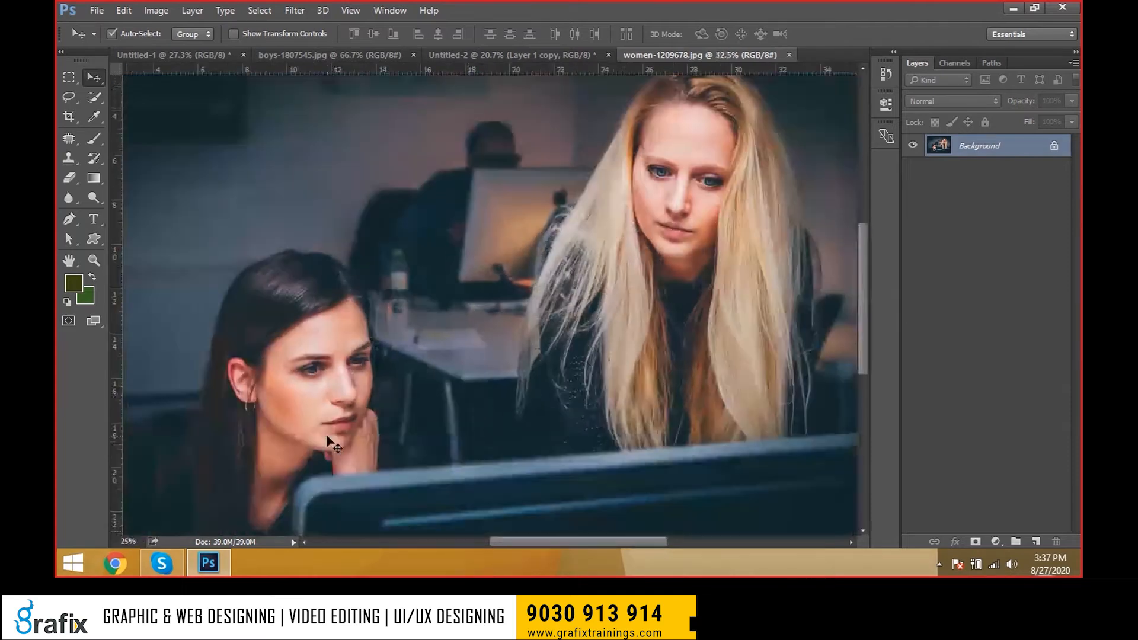
{"action": "key", "text": "ctrl+minus"}
{"action": "key", "text": "ctrl+plus"}
{"action": "key", "text": "ctrl+minus"}
{"action": "key", "text": "ctrl+minus"}
{"action": "key", "text": "ctrl+minus"}
{"action": "key", "text": "ctrl+plus"}
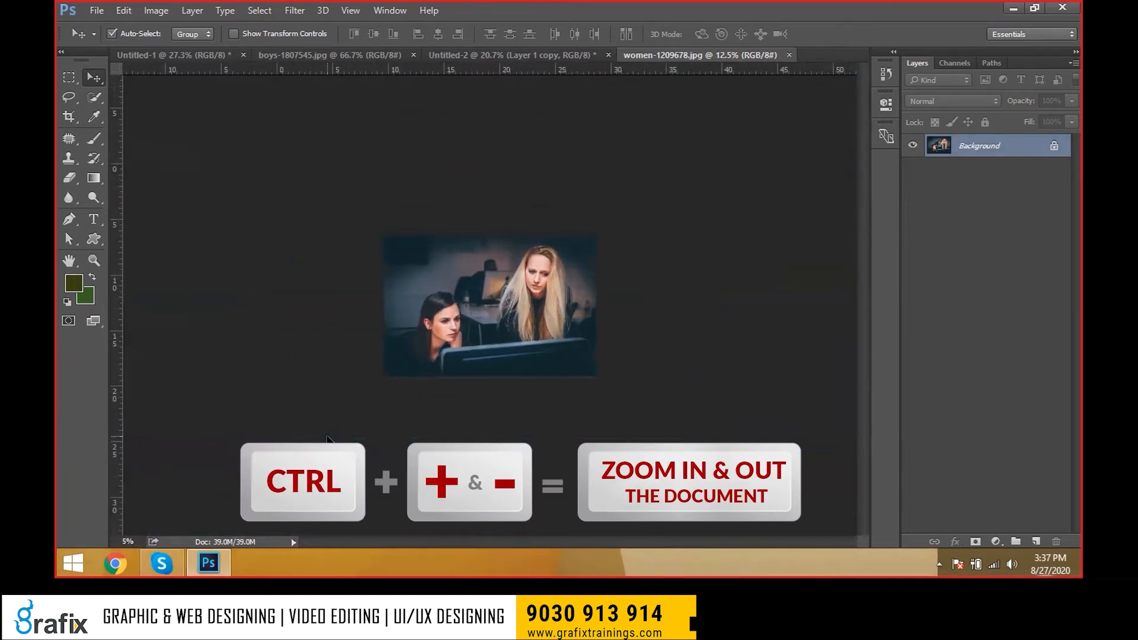
{"action": "key", "text": "ctrl+plus"}
{"action": "key", "text": "ctrl+plus"}
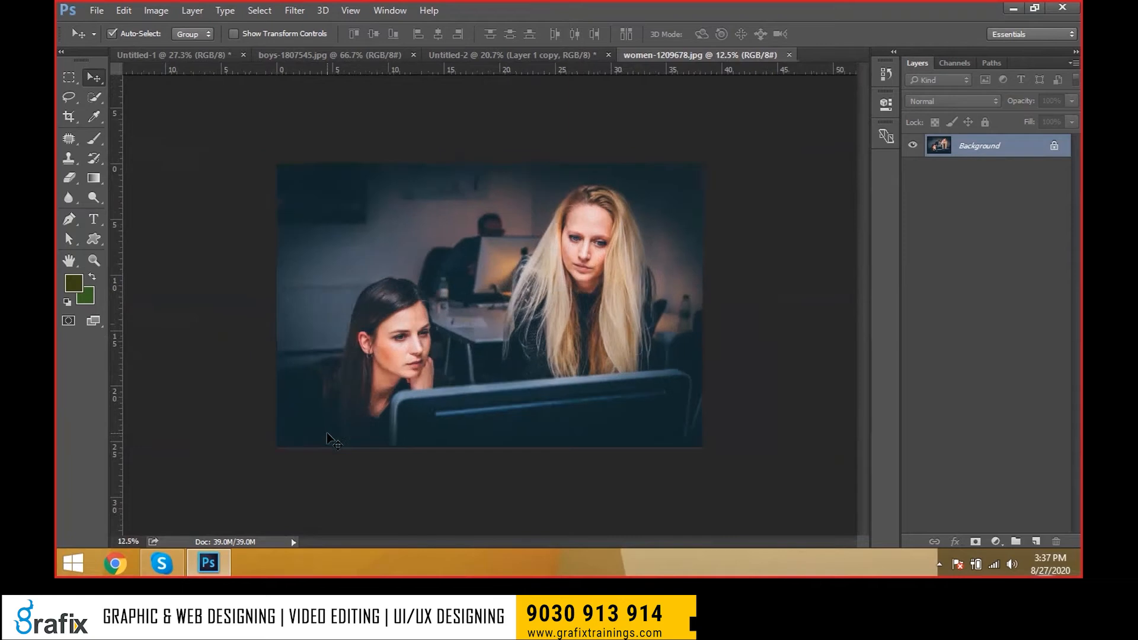
{"action": "key", "text": "ctrl+plus"}
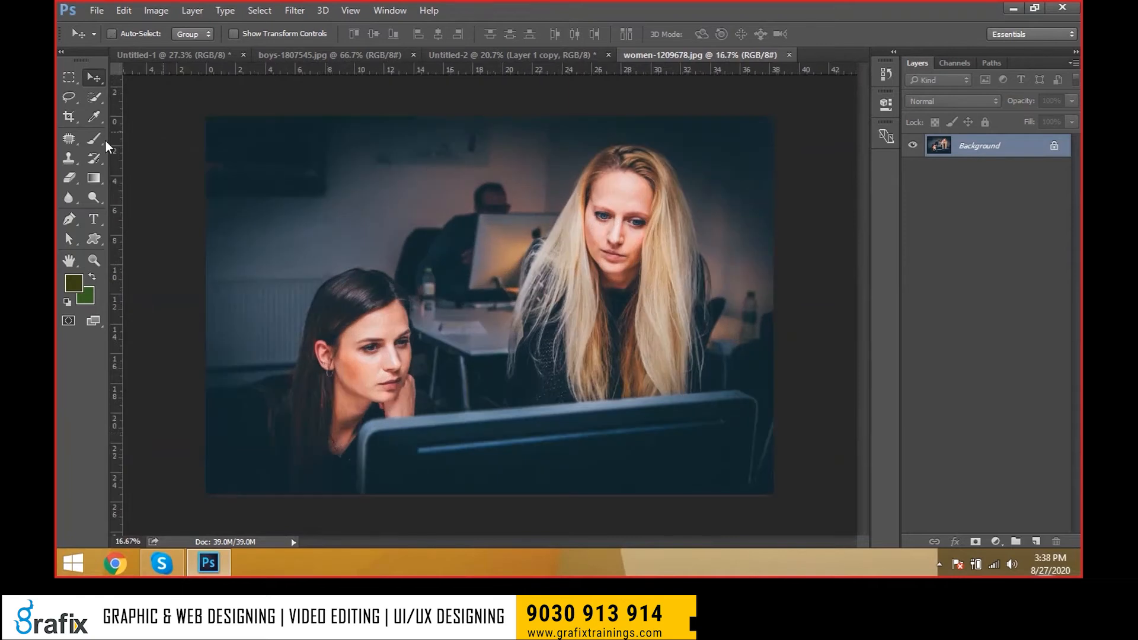
- Convert the women-1209678.jpg photo to Grayscale color mode
{"action": "left_click", "coordinate": [158, 10]}
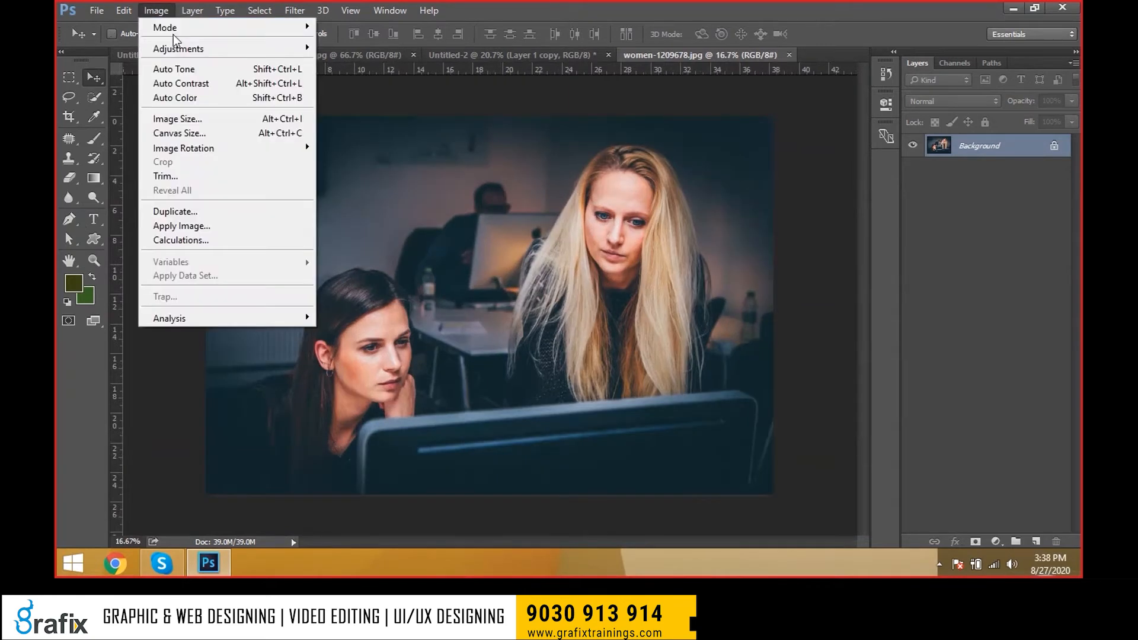
{"action": "mouse_move", "coordinate": [171, 27]}
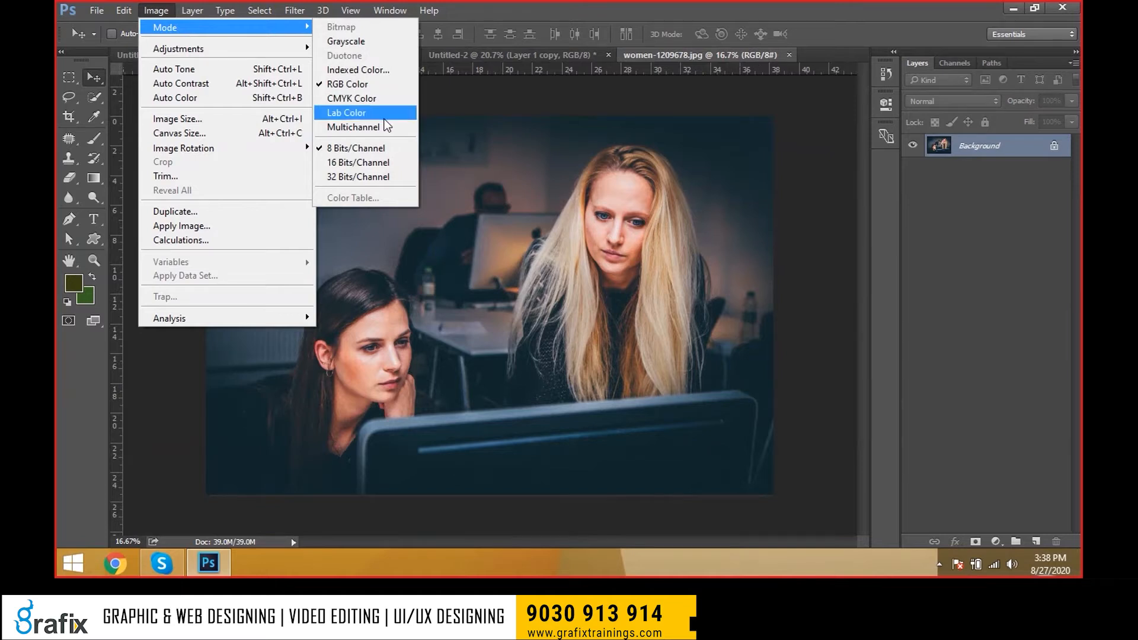
{"action": "left_click", "coordinate": [376, 43]}
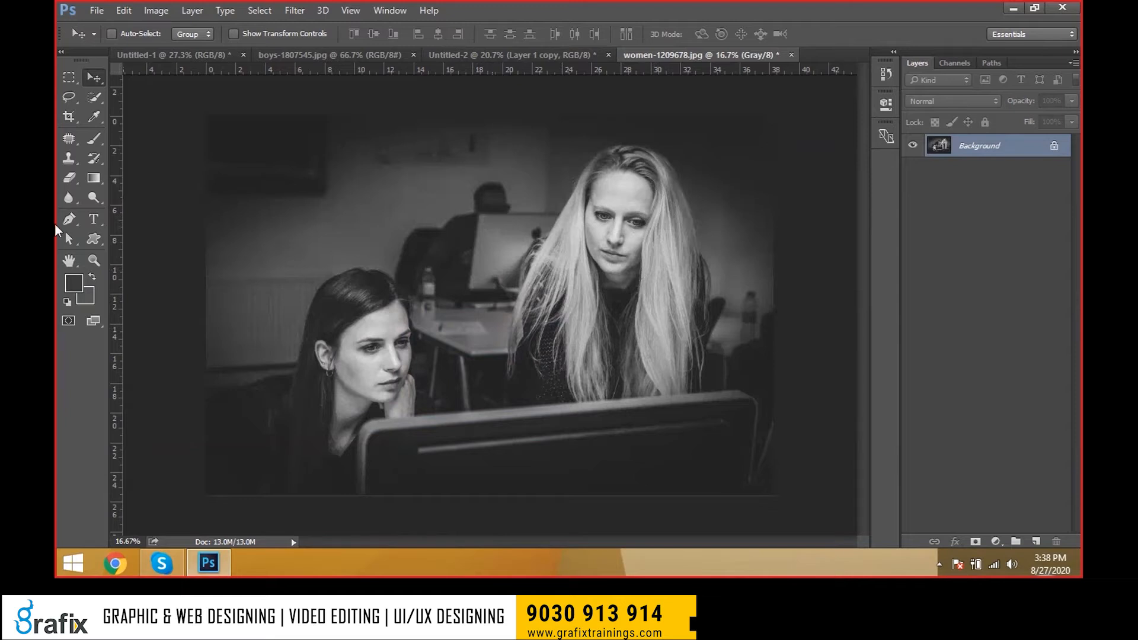
- Set the foreground color to bright yellow-green d3ff03 and return to the Move tool
{"action": "left_click", "coordinate": [72, 283]}
{"action": "left_click", "coordinate": [688, 134]}
{"action": "left_click", "coordinate": [731, 105]}
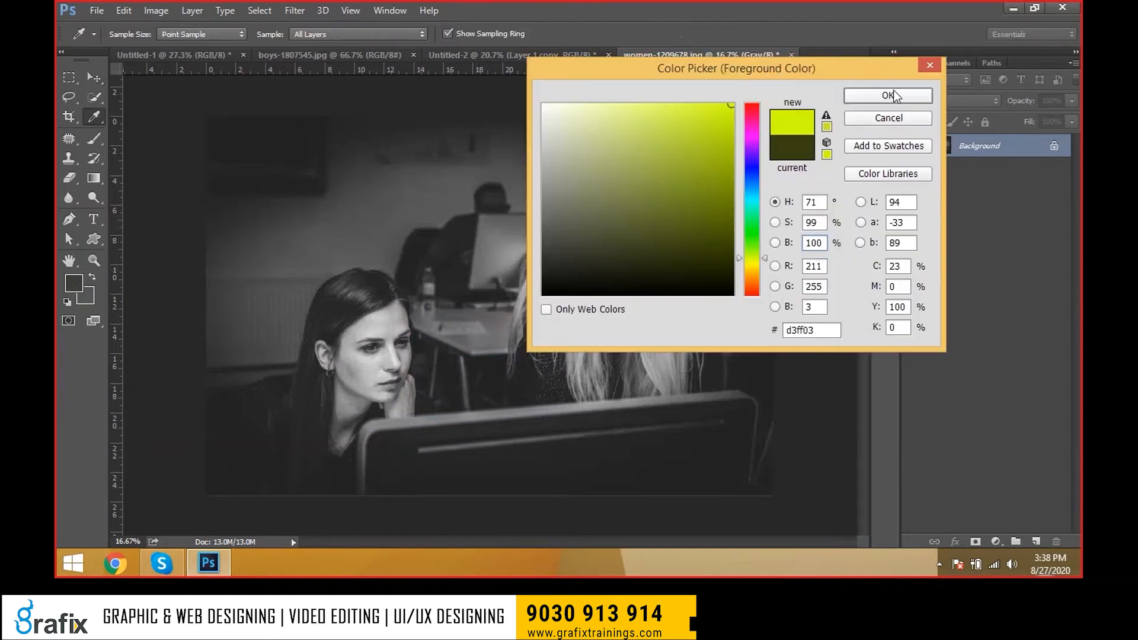
{"action": "left_click", "coordinate": [887, 95]}
{"action": "key", "text": "v"}
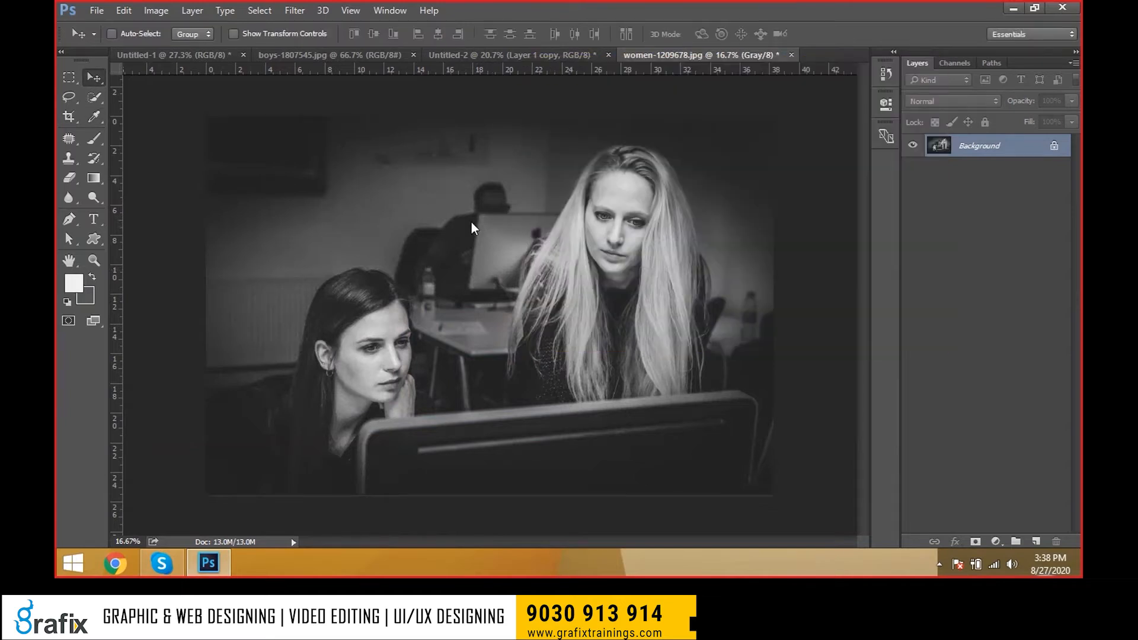
- Close all open documents without saving their changes
{"action": "left_click", "coordinate": [791, 55]}
{"action": "left_click", "coordinate": [567, 227]}
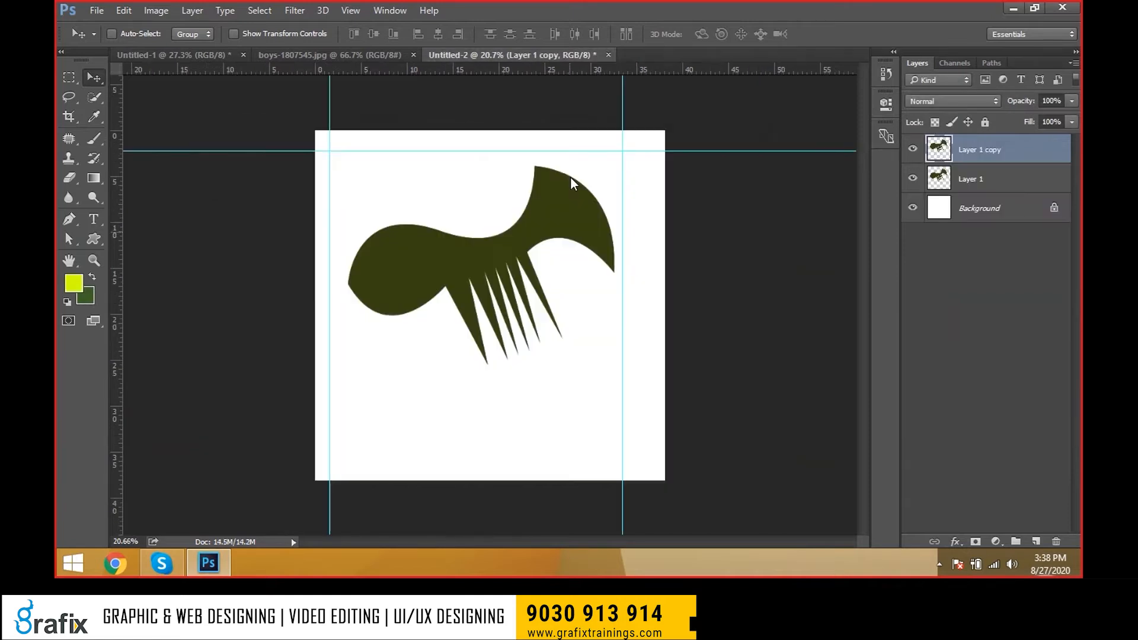
{"action": "key", "text": "ctrl+w"}
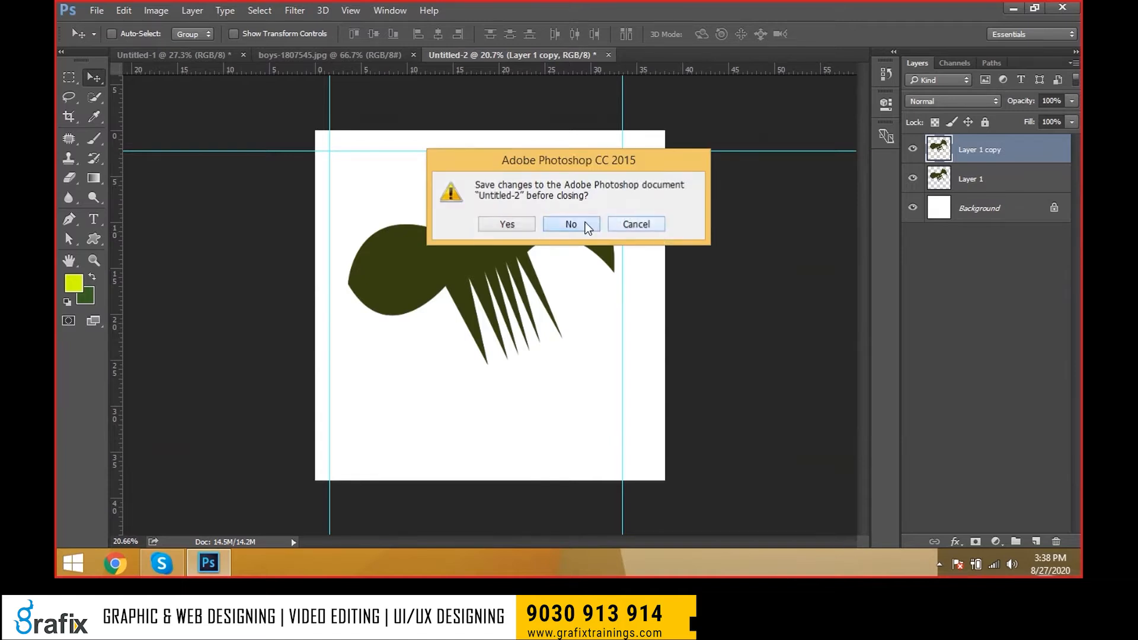
{"action": "left_click", "coordinate": [585, 222]}
{"action": "left_click", "coordinate": [584, 223]}
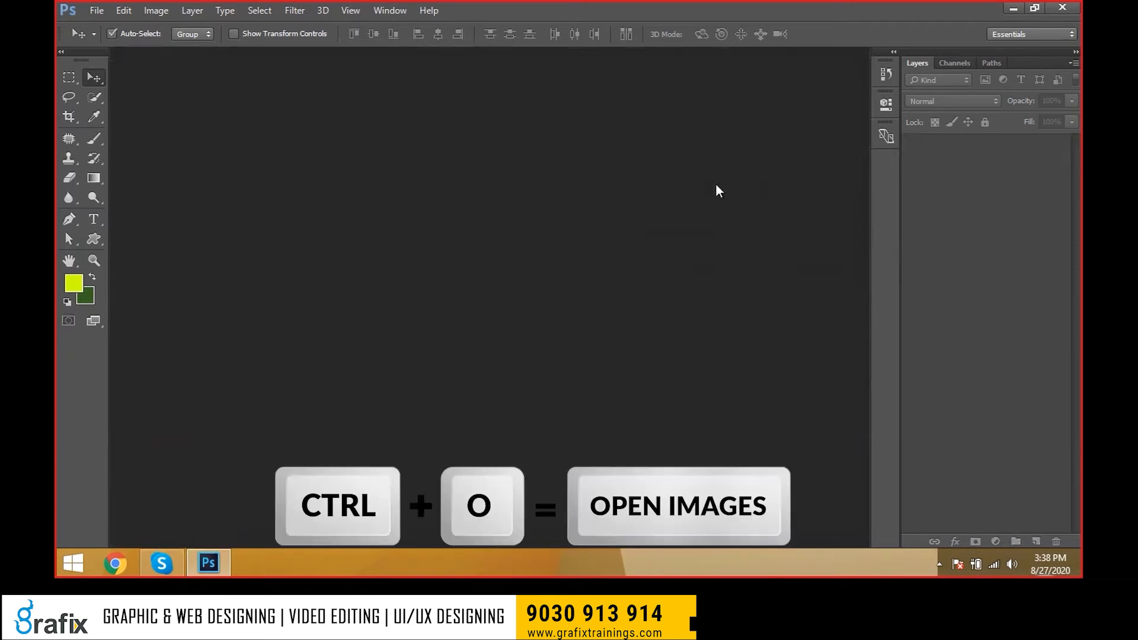
- Open the women-1209678 image from the BACKGROUNDS folder
{"action": "key", "text": "ctrl+o"}
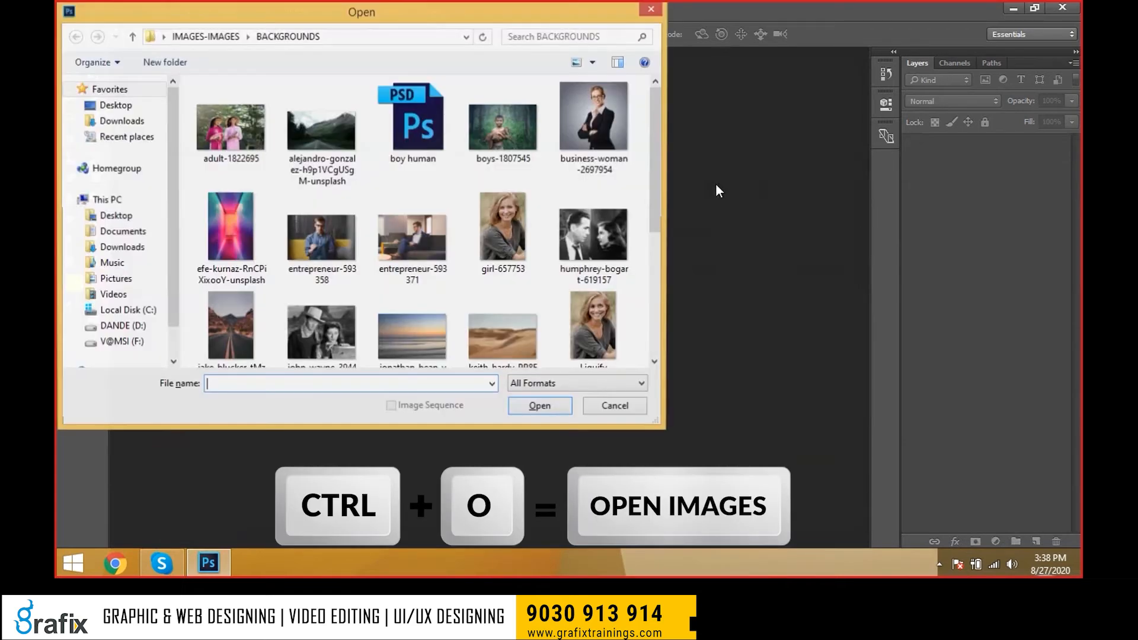
{"action": "left_click", "coordinate": [593, 237]}
{"action": "scroll", "coordinate": [504, 237], "scroll_direction": "down", "scroll_amount": 3}
{"action": "left_click", "coordinate": [321, 320]}
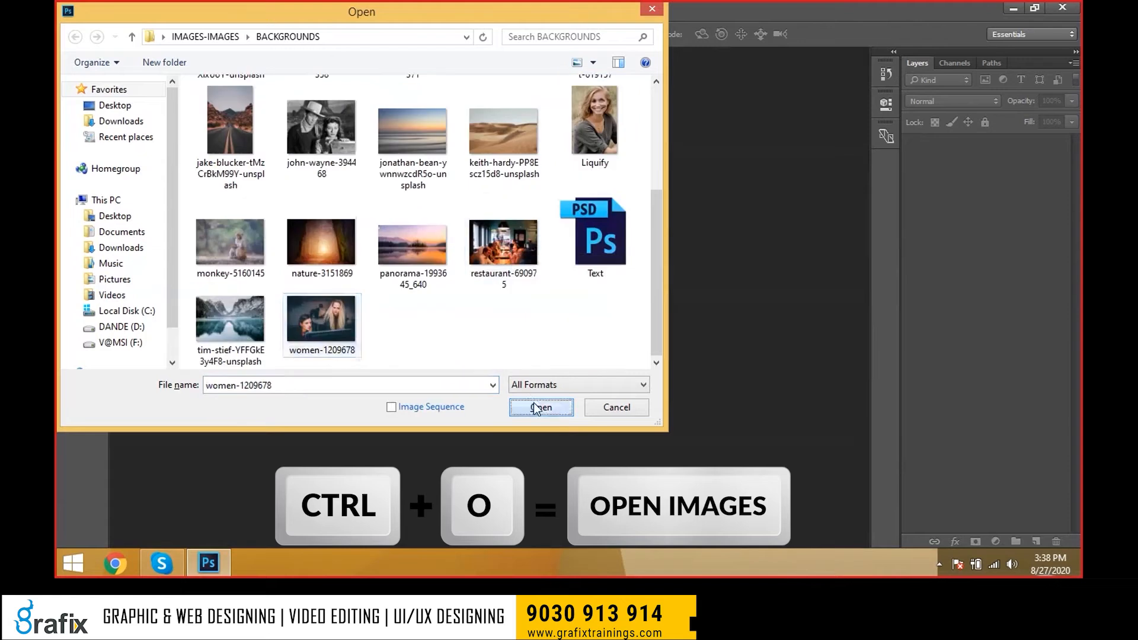
{"action": "left_click", "coordinate": [541, 407]}
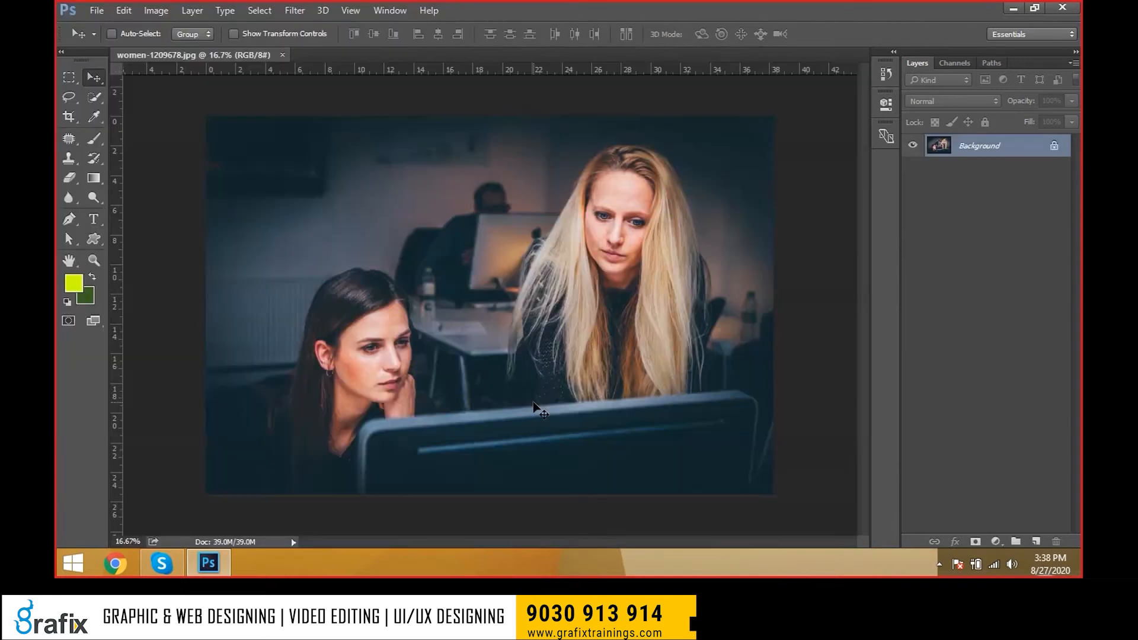
- Try Auto Tone on the photo of the two women and undo it
{"action": "left_click", "coordinate": [163, 13]}
{"action": "left_click", "coordinate": [169, 30]}
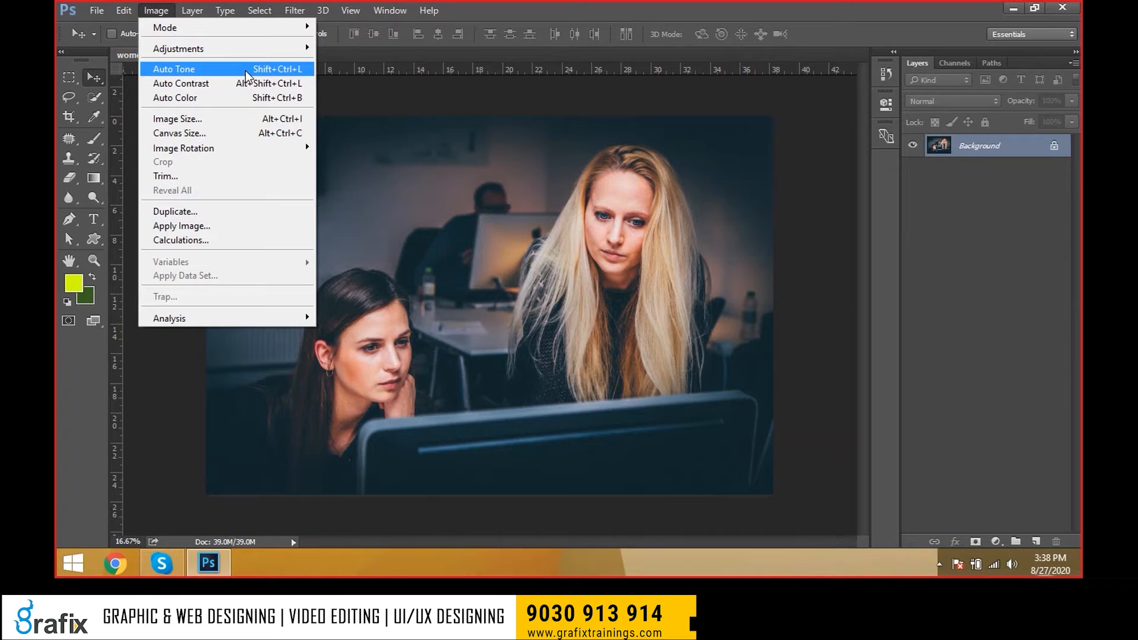
{"action": "left_click", "coordinate": [246, 71]}
{"action": "scroll", "coordinate": [609, 245], "scroll_direction": "up", "scroll_amount": 1}
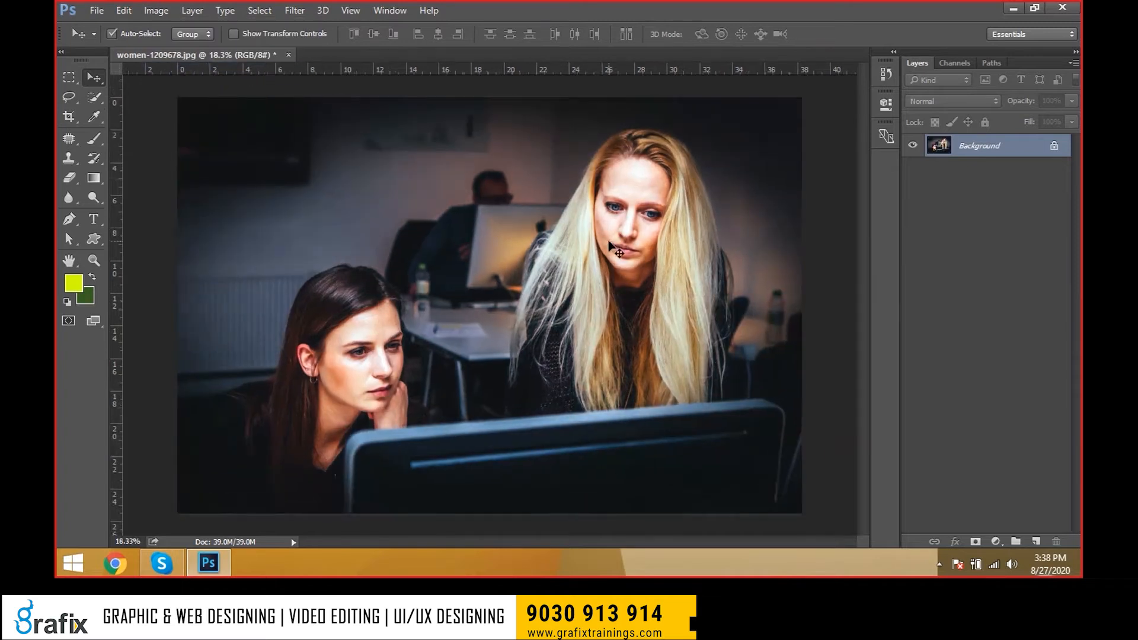
{"action": "key", "text": "ctrl+z"}
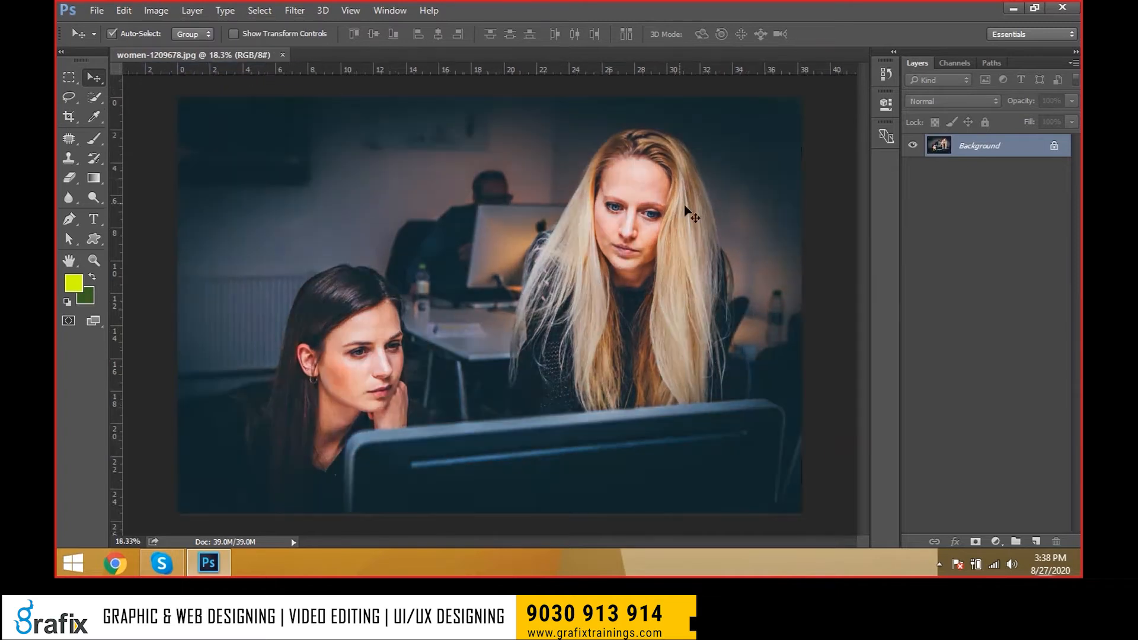
- Reapply Auto Tone, toggle it off and on to compare the photo before and after, and leave it undone
{"action": "scroll", "coordinate": [711, 226], "scroll_direction": "up", "scroll_amount": 1}
{"action": "scroll", "coordinate": [734, 237], "scroll_direction": "up", "scroll_amount": 1}
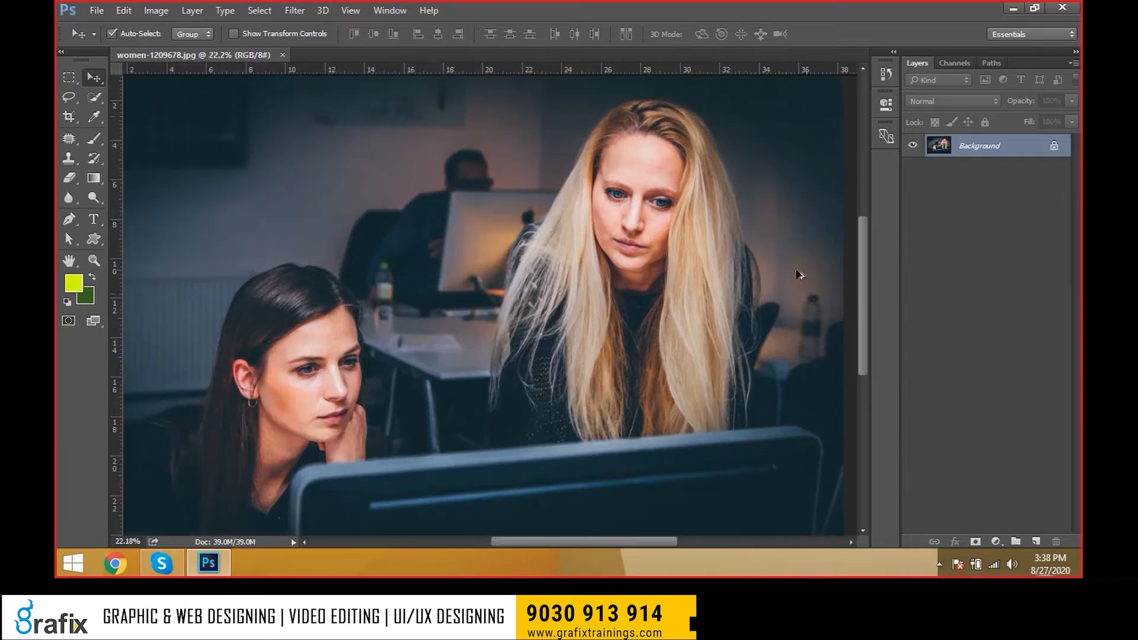
{"action": "left_click", "coordinate": [145, 12]}
{"action": "left_click", "coordinate": [169, 68]}
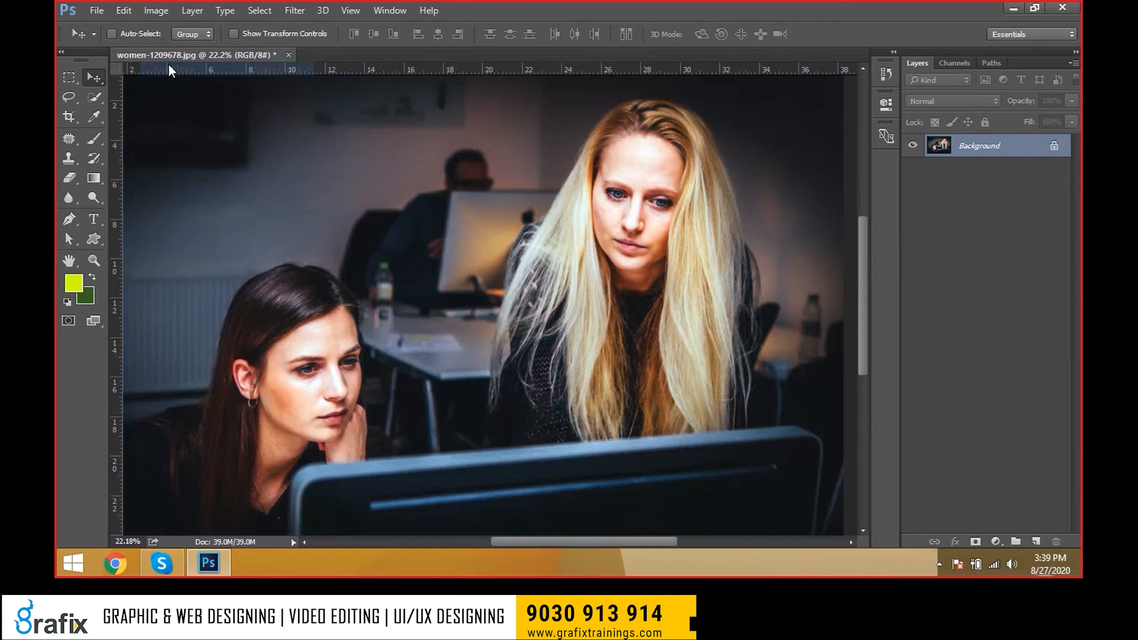
{"action": "scroll", "coordinate": [353, 175], "scroll_direction": "down", "scroll_amount": 2}
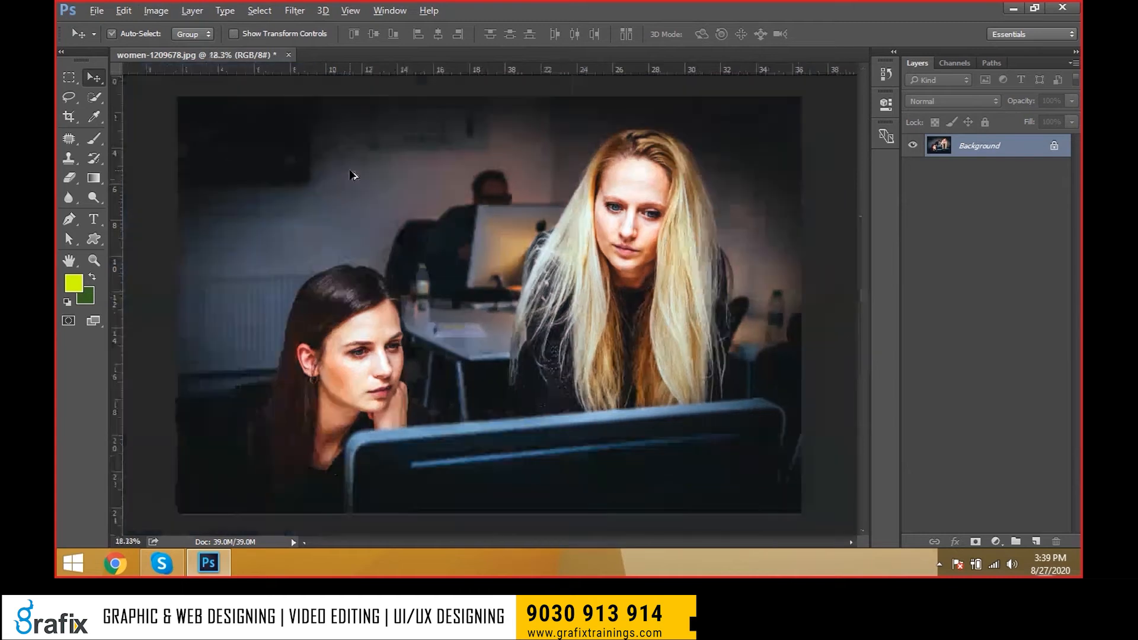
{"action": "key", "text": "ctrl+z"}
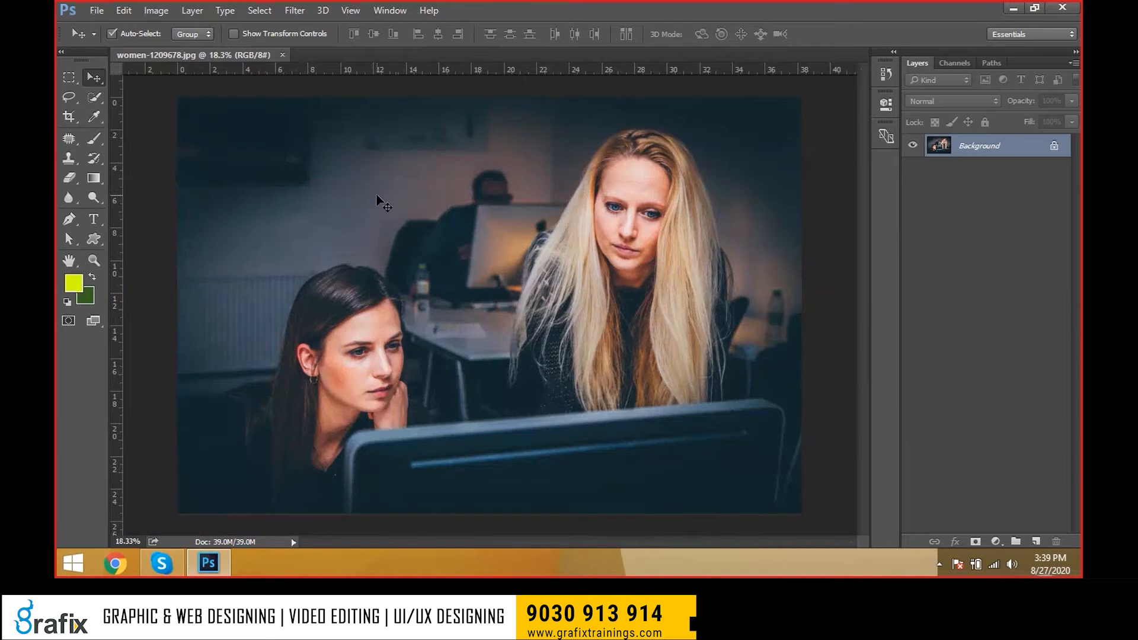
{"action": "key", "text": "ctrl+z"}
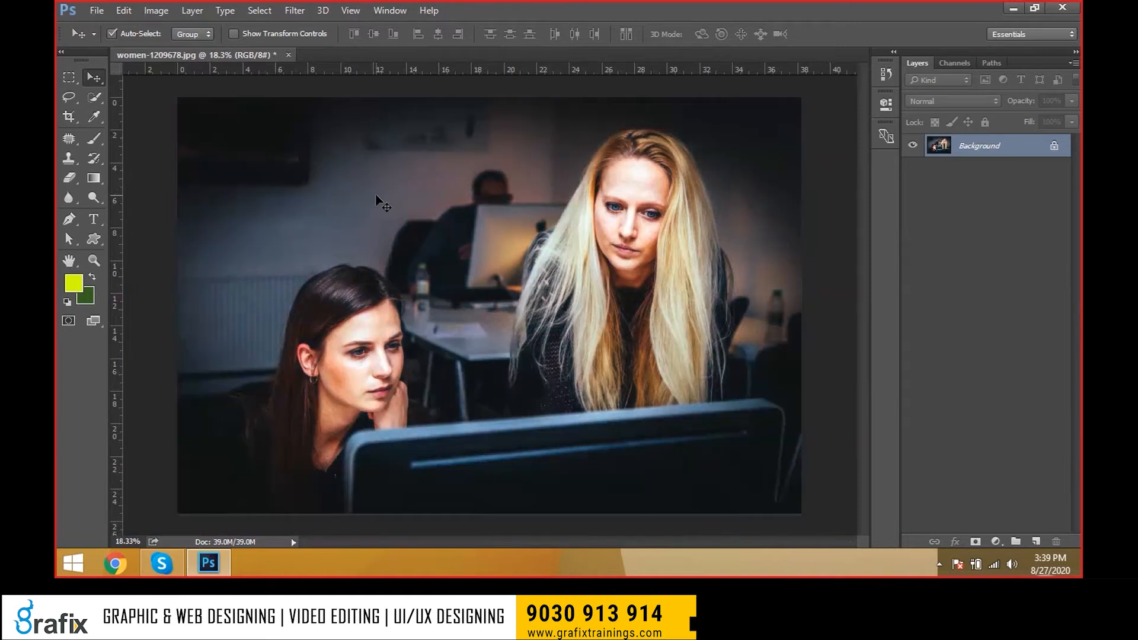
{"action": "key", "text": "ctrl+z"}
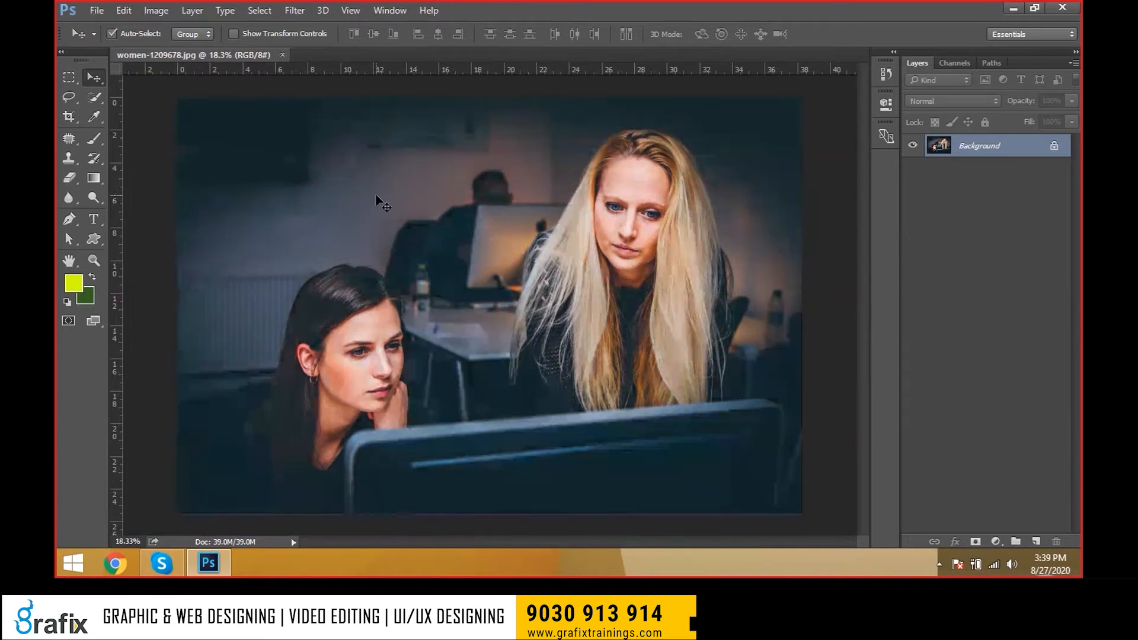
- Apply Auto Contrast and Auto Tone to the photo of the two women
{"action": "left_click", "coordinate": [144, 11]}
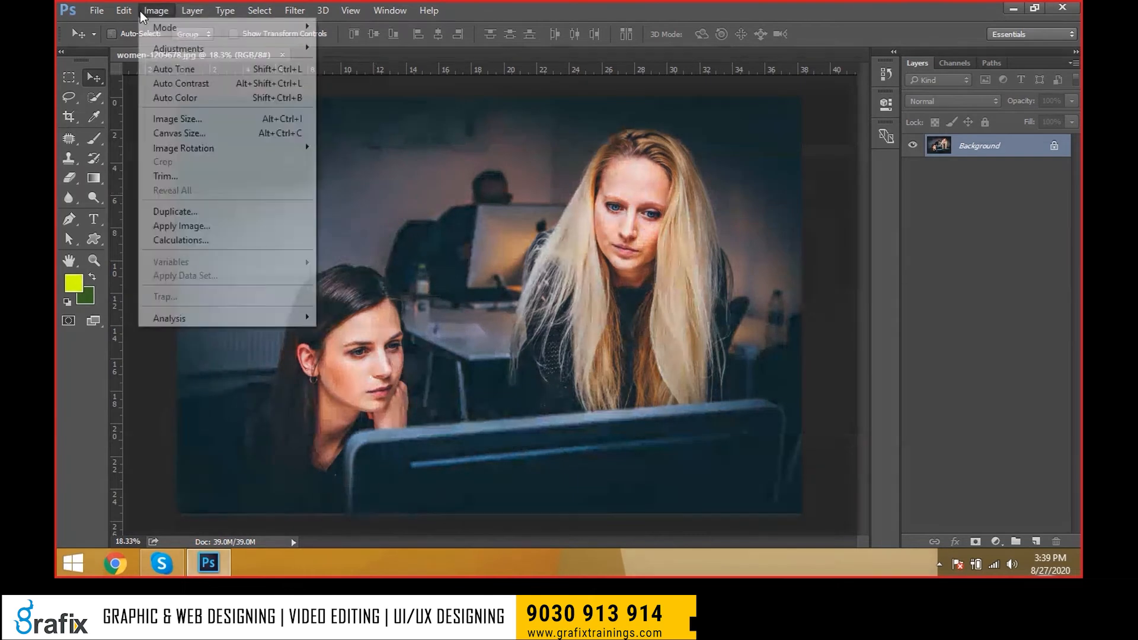
{"action": "left_click", "coordinate": [168, 84]}
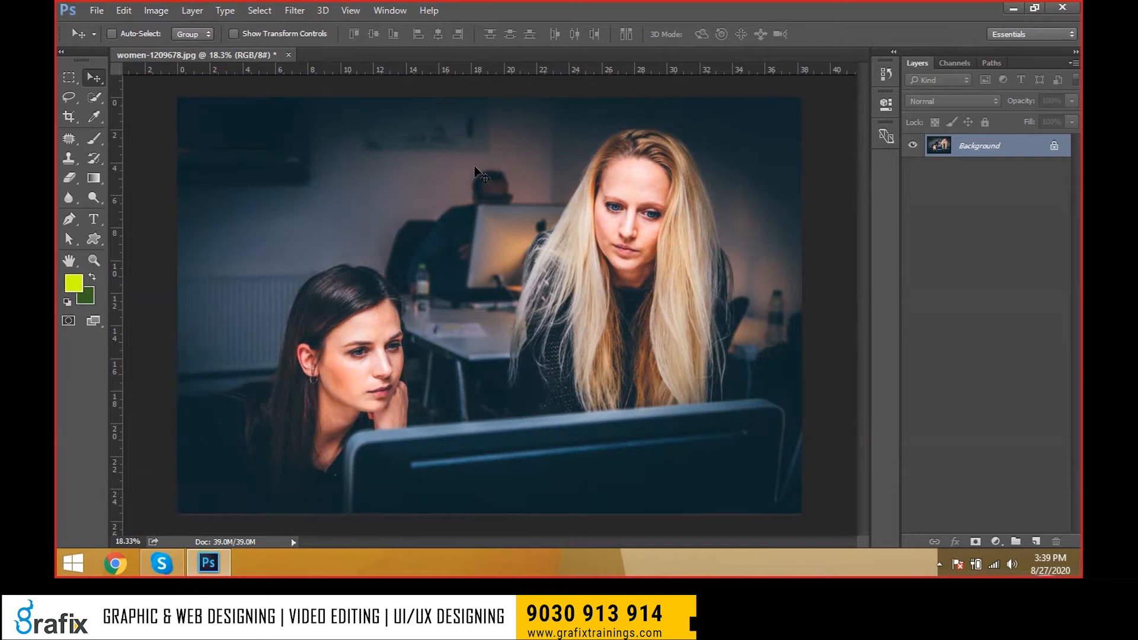
{"action": "key", "text": "ctrl+plus"}
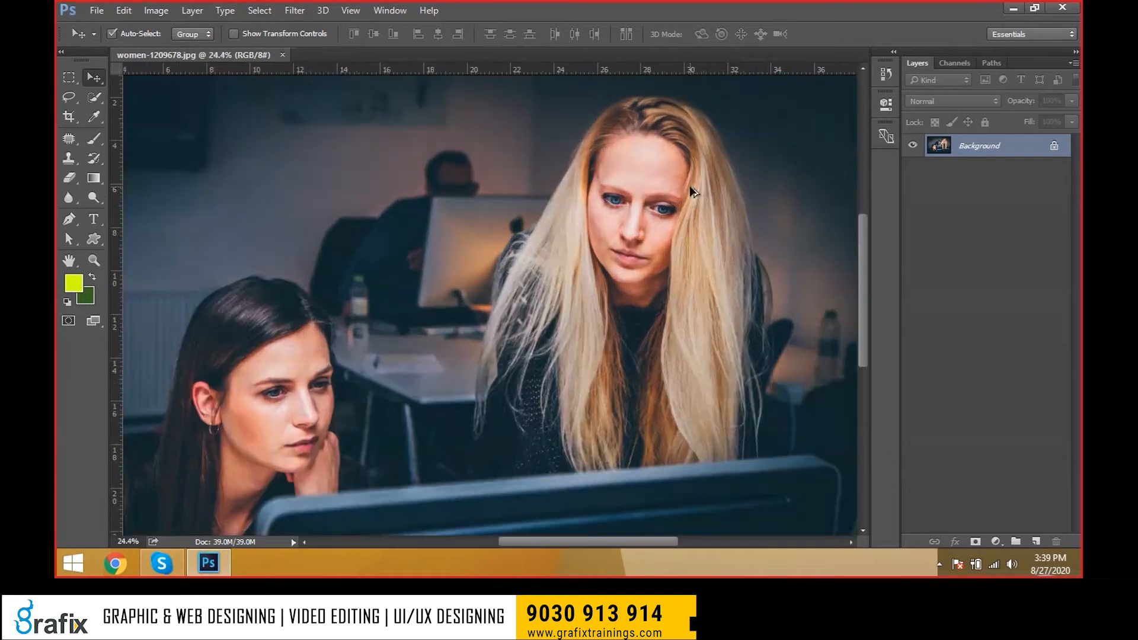
{"action": "key", "text": "ctrl+minus"}
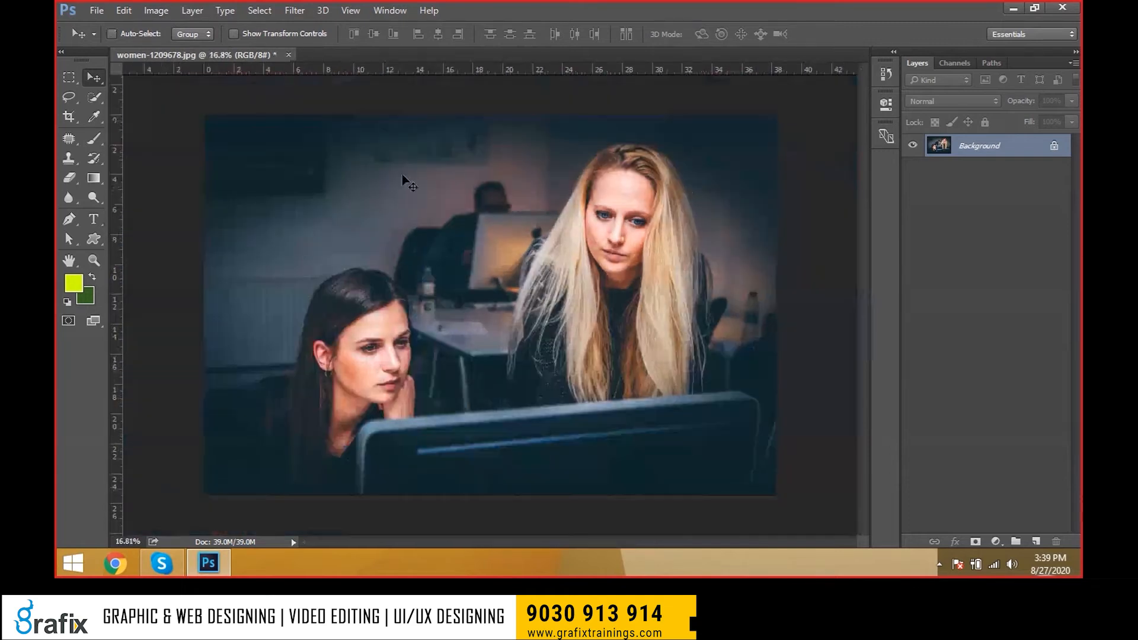
{"action": "left_click", "coordinate": [156, 11]}
{"action": "left_click", "coordinate": [174, 70]}
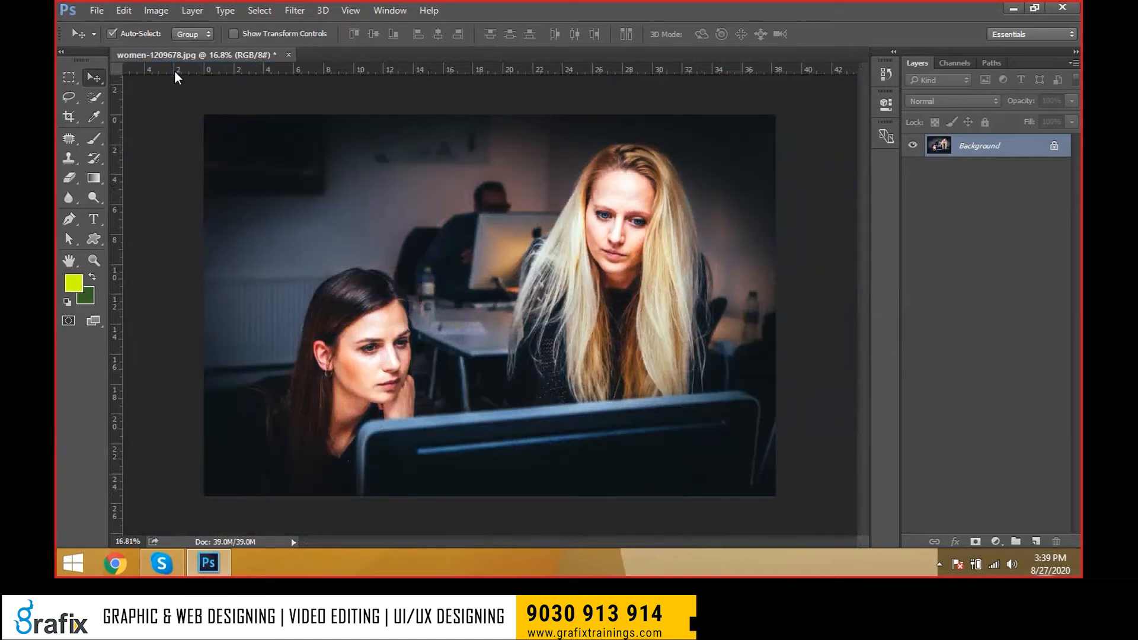
- Open the girl-657753 image from the BACKGROUNDS folder and fit it to the window
{"action": "key", "text": "ctrl+o"}
{"action": "double_click", "coordinate": [524, 240]}
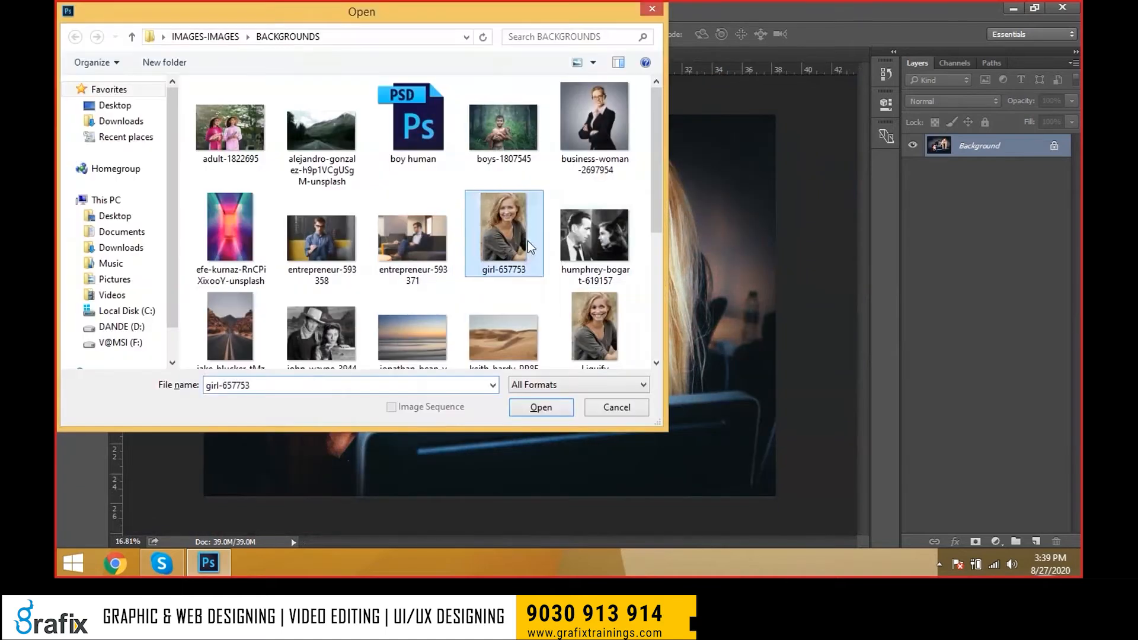
{"action": "key", "text": "ctrl+0"}
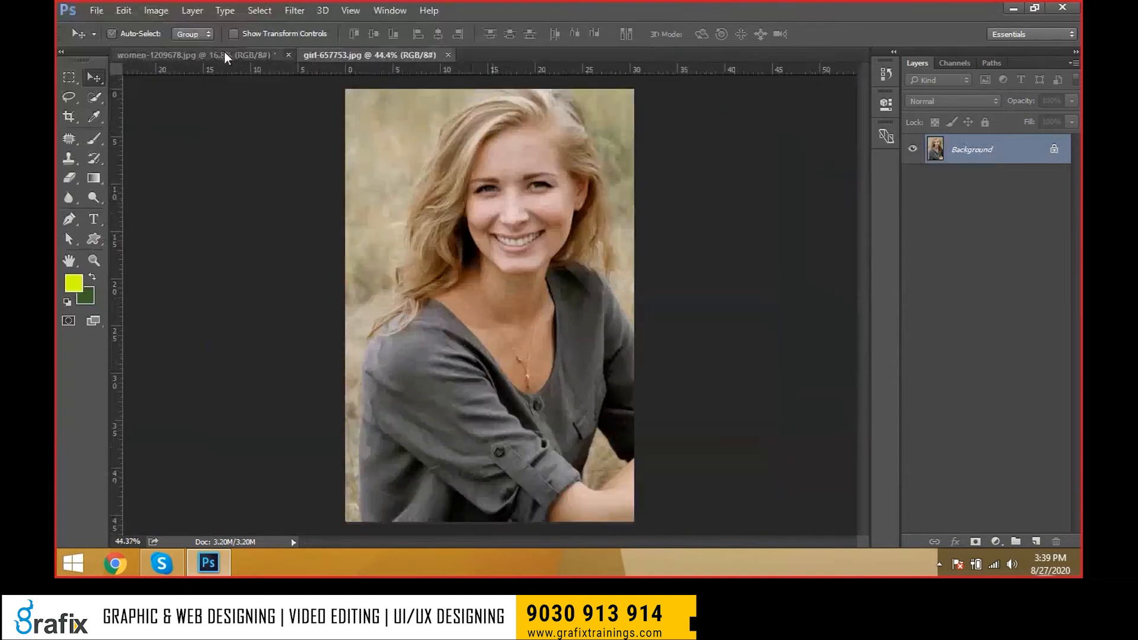
- Apply Auto Contrast to the girl portrait and toggle it off and on to compare, leaving it applied
{"action": "left_click", "coordinate": [156, 10]}
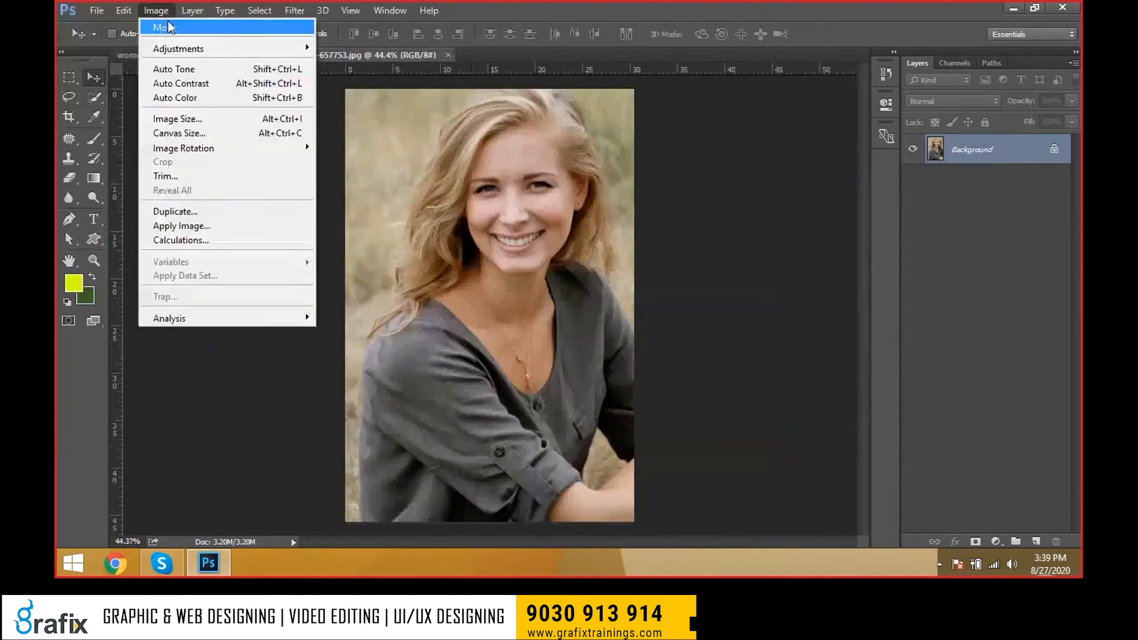
{"action": "left_click", "coordinate": [196, 88]}
{"action": "scroll", "coordinate": [520, 178], "scroll_direction": "up", "scroll_amount": 2}
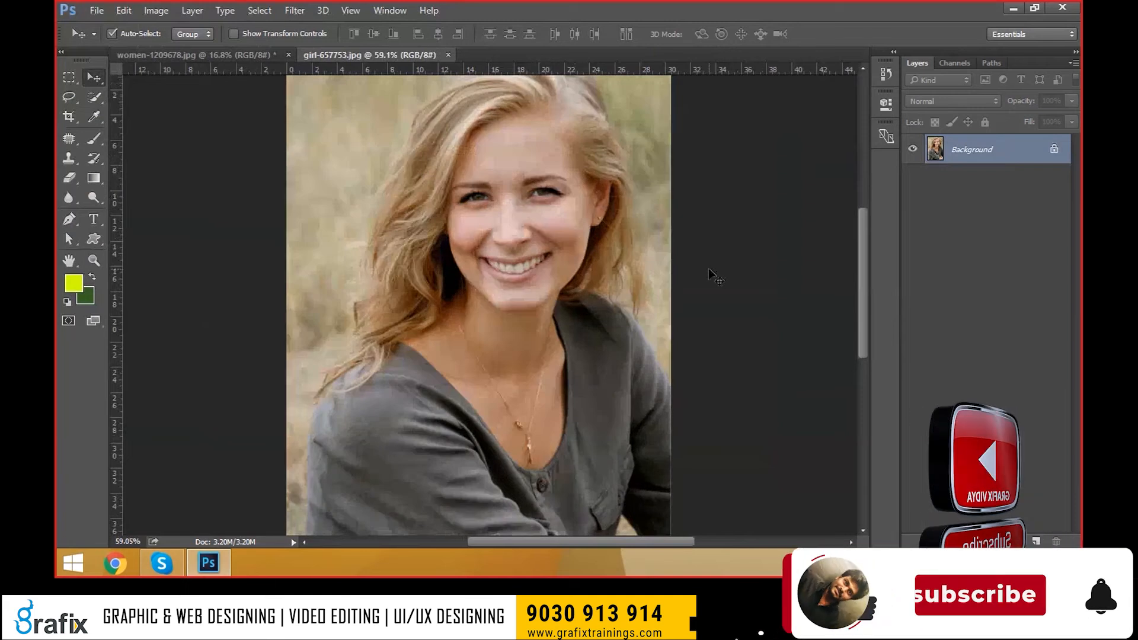
{"action": "key", "text": "ctrl+z"}
{"action": "key", "text": "ctrl+z"}
{"action": "key", "text": "ctrl+z"}
{"action": "key", "text": "ctrl+z"}
{"action": "key", "text": "ctrl+z"}
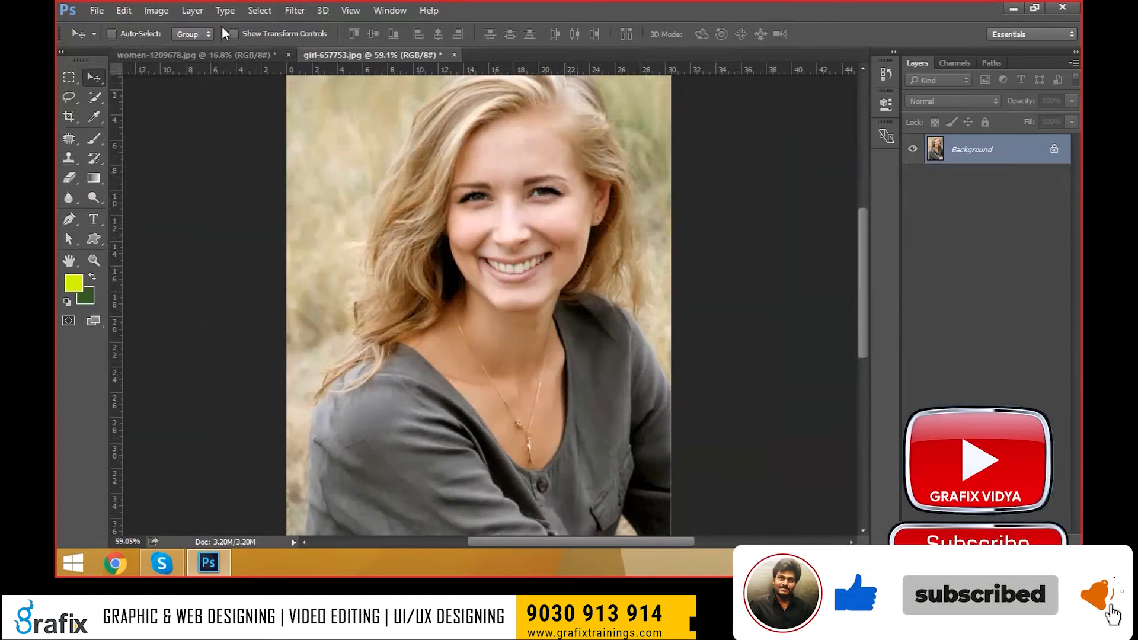
- Open the boys-1807545 image from the BACKGROUNDS folder
{"action": "left_click", "coordinate": [93, 11]}
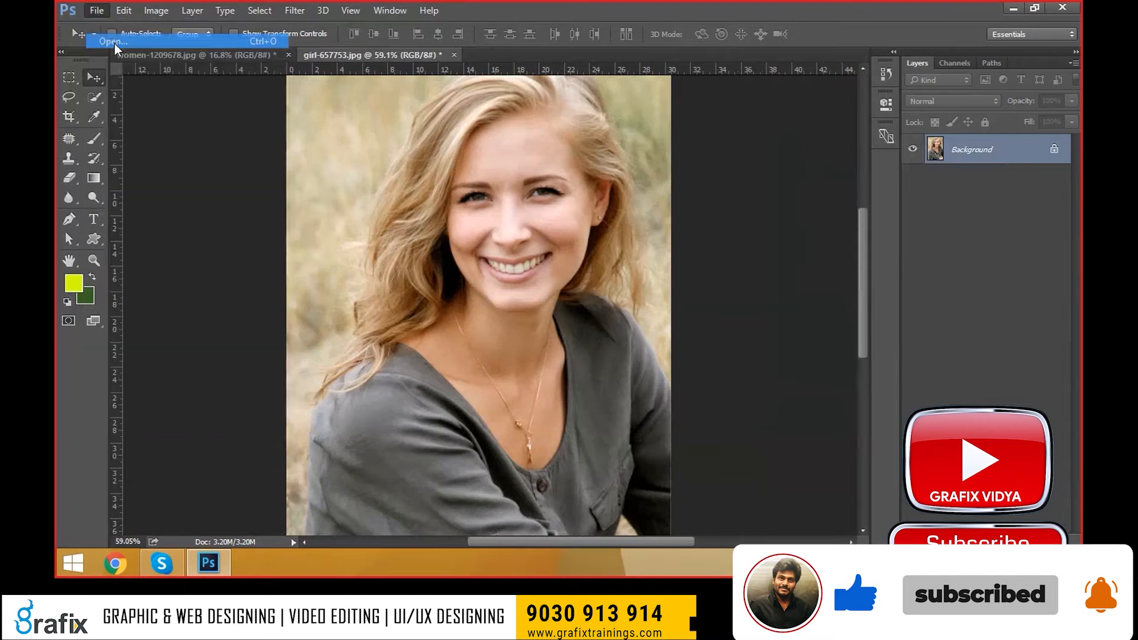
{"action": "left_click", "coordinate": [115, 44]}
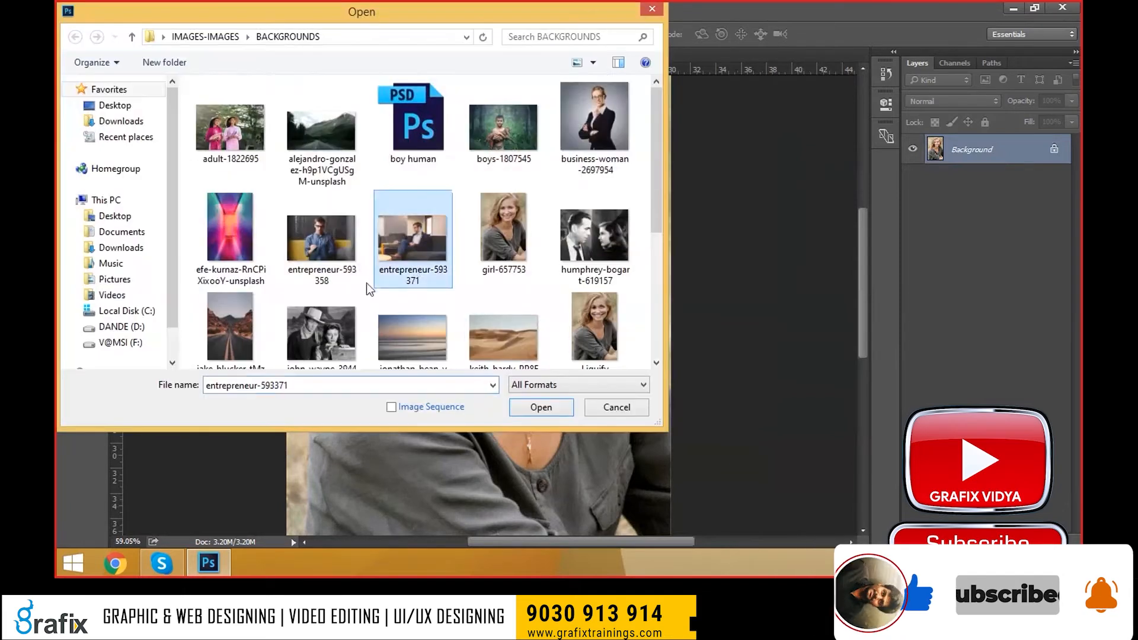
{"action": "scroll", "coordinate": [513, 243], "scroll_direction": "down", "scroll_amount": 3}
{"action": "scroll", "coordinate": [513, 240], "scroll_direction": "up", "scroll_amount": 3}
{"action": "left_click", "coordinate": [506, 150]}
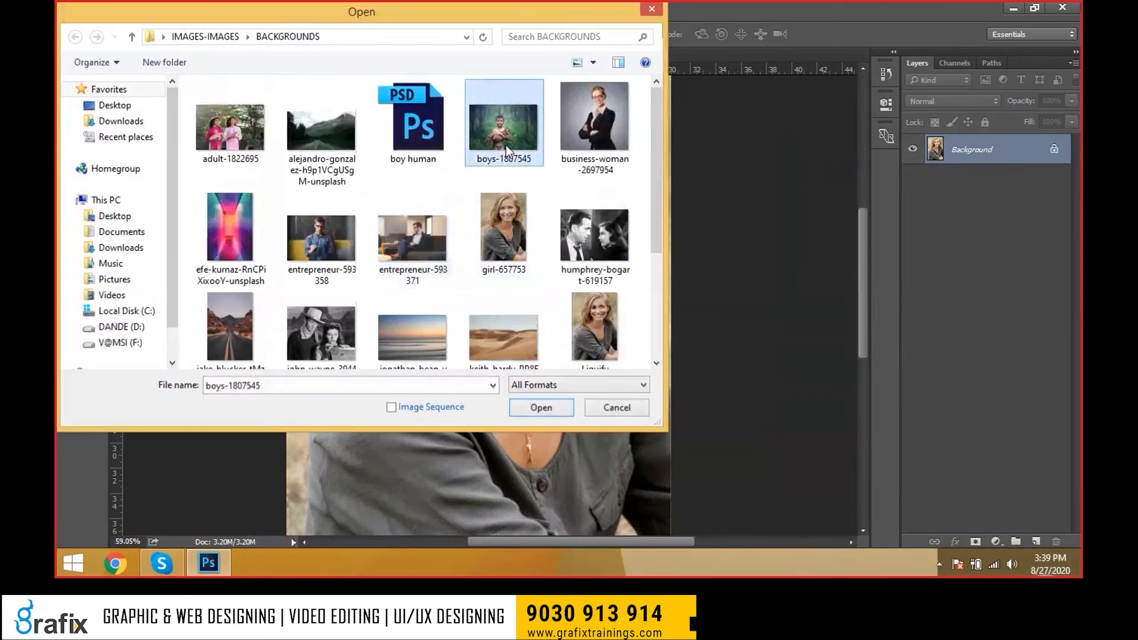
{"action": "double_click", "coordinate": [506, 150]}
- Apply Auto Color to the boy photo, undo it to compare with the original, and apply it again
{"action": "left_click", "coordinate": [155, 10]}
{"action": "left_click", "coordinate": [178, 95]}
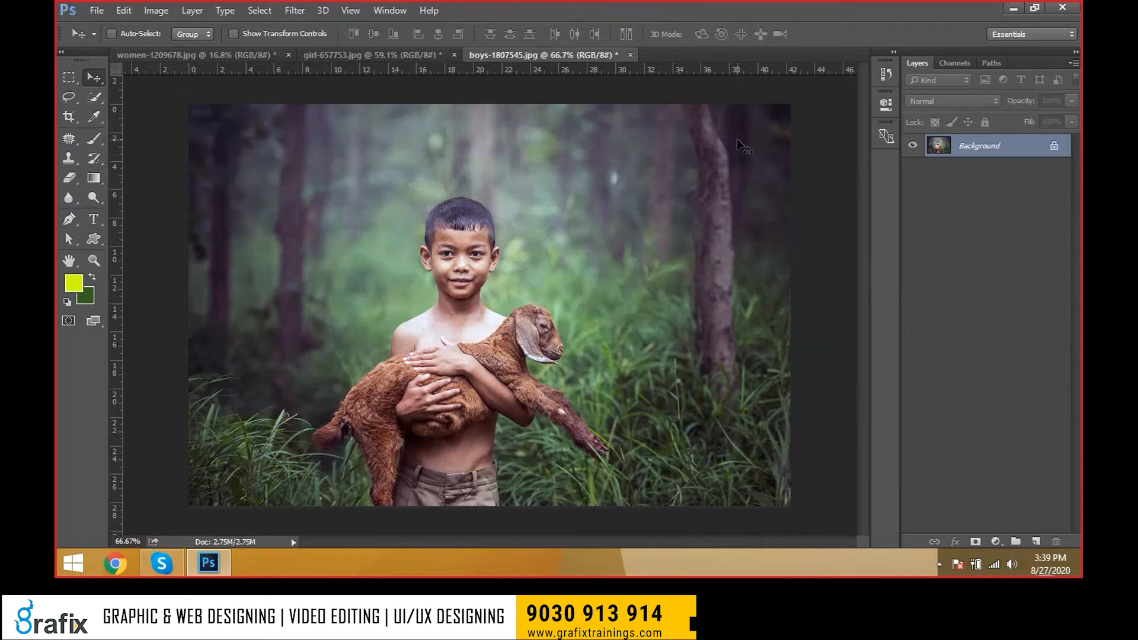
{"action": "key", "text": "ctrl+z"}
{"action": "left_click", "coordinate": [165, 15]}
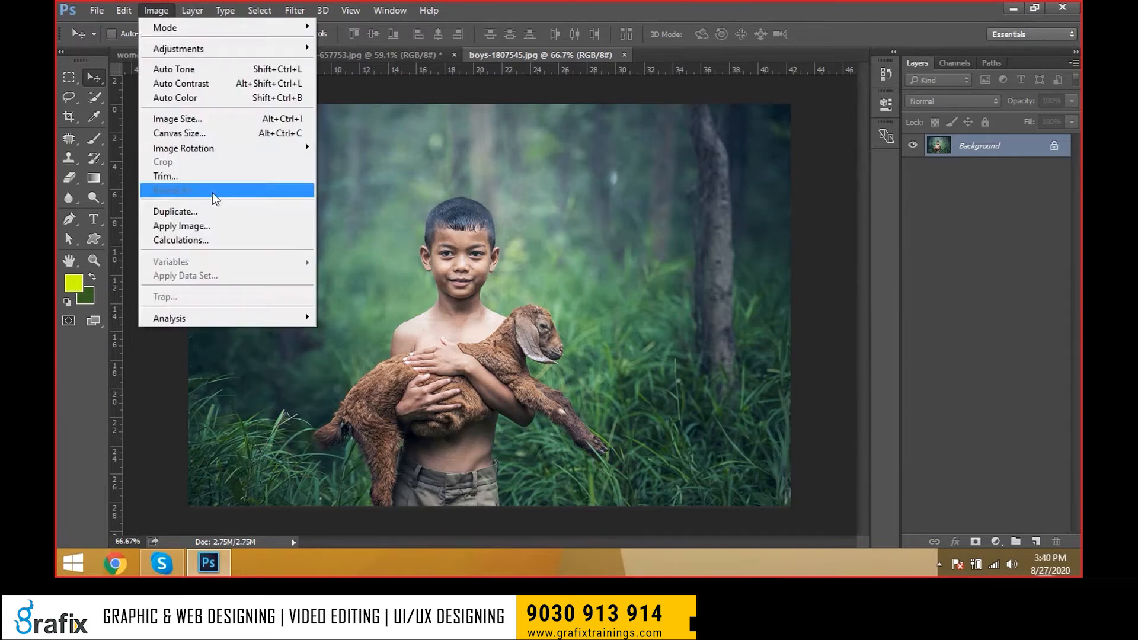
{"action": "left_click", "coordinate": [215, 101]}
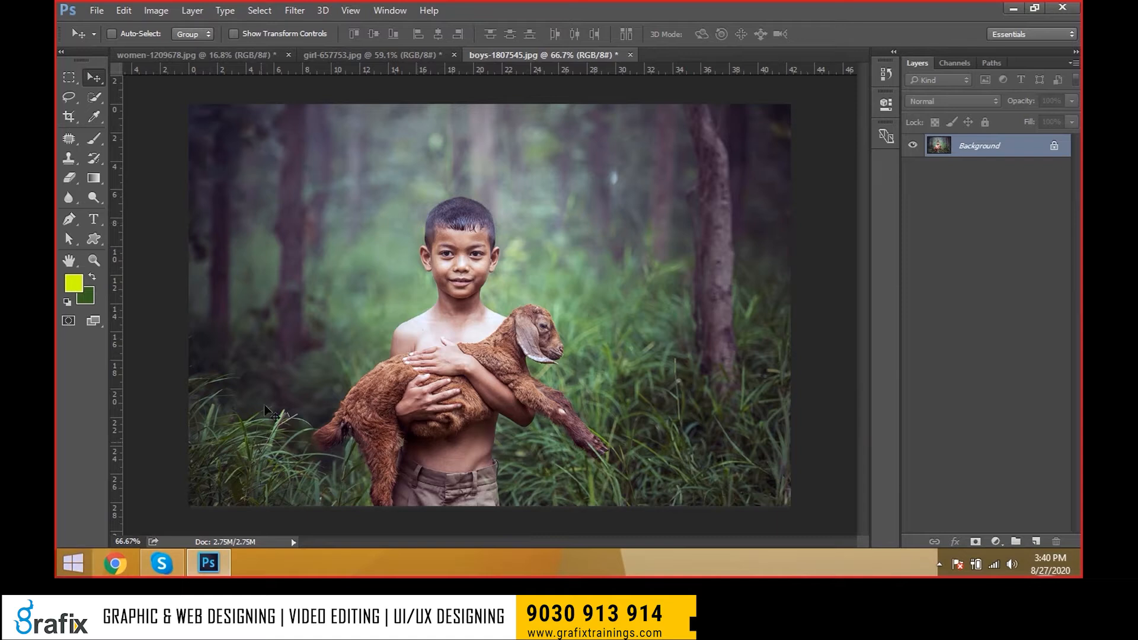
{"action": "left_click", "coordinate": [186, 9]}
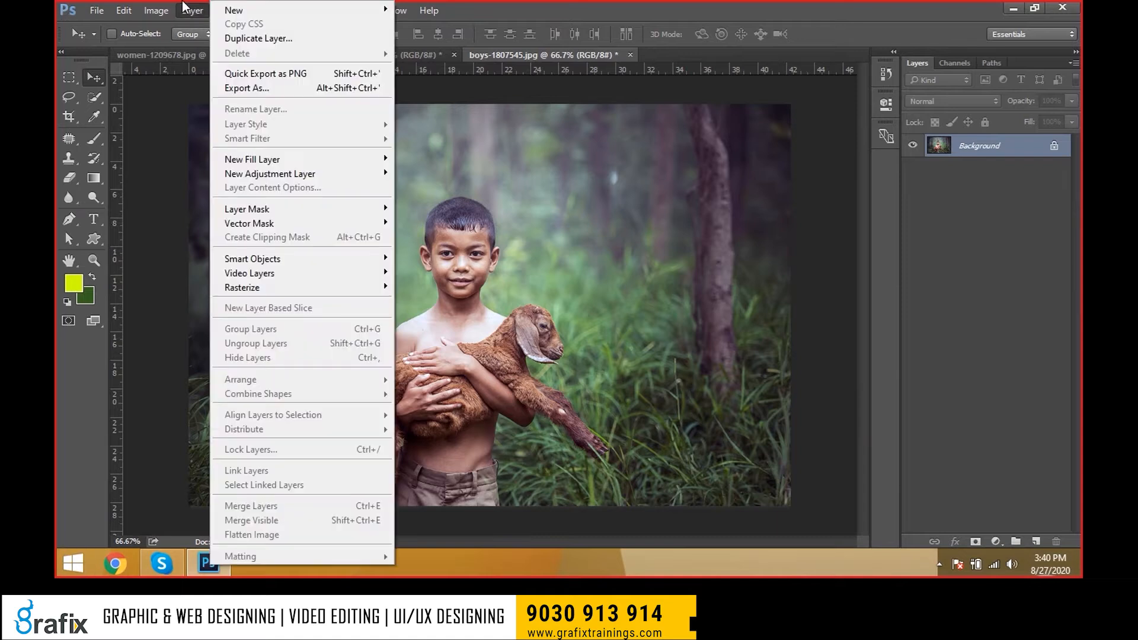
{"action": "mouse_move", "coordinate": [168, 7]}
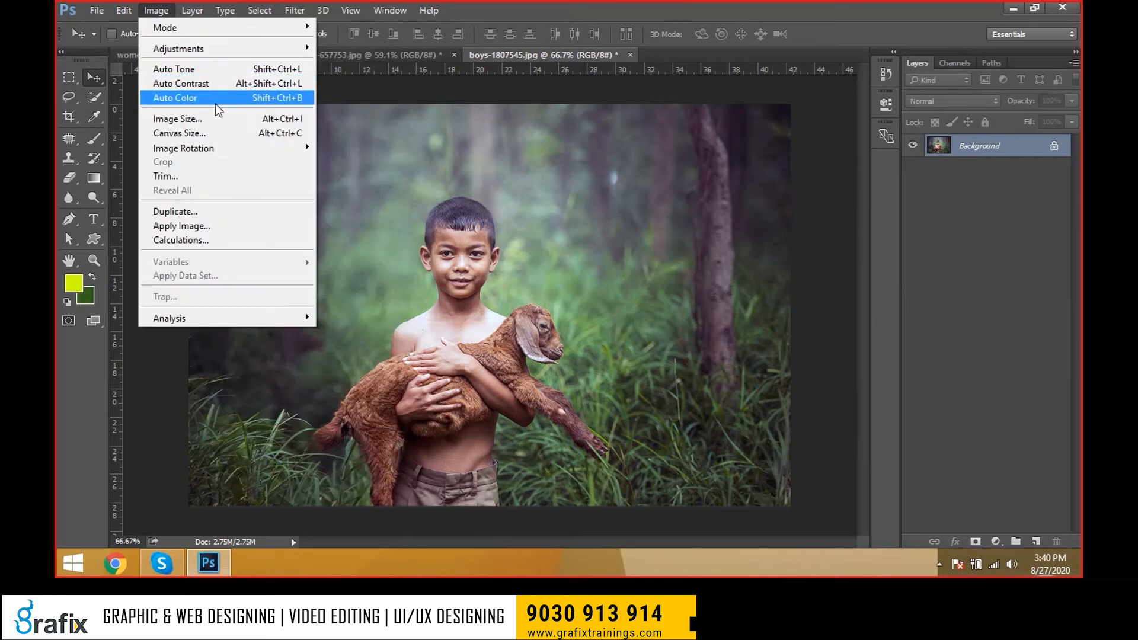
{"action": "left_click", "coordinate": [500, 233]}
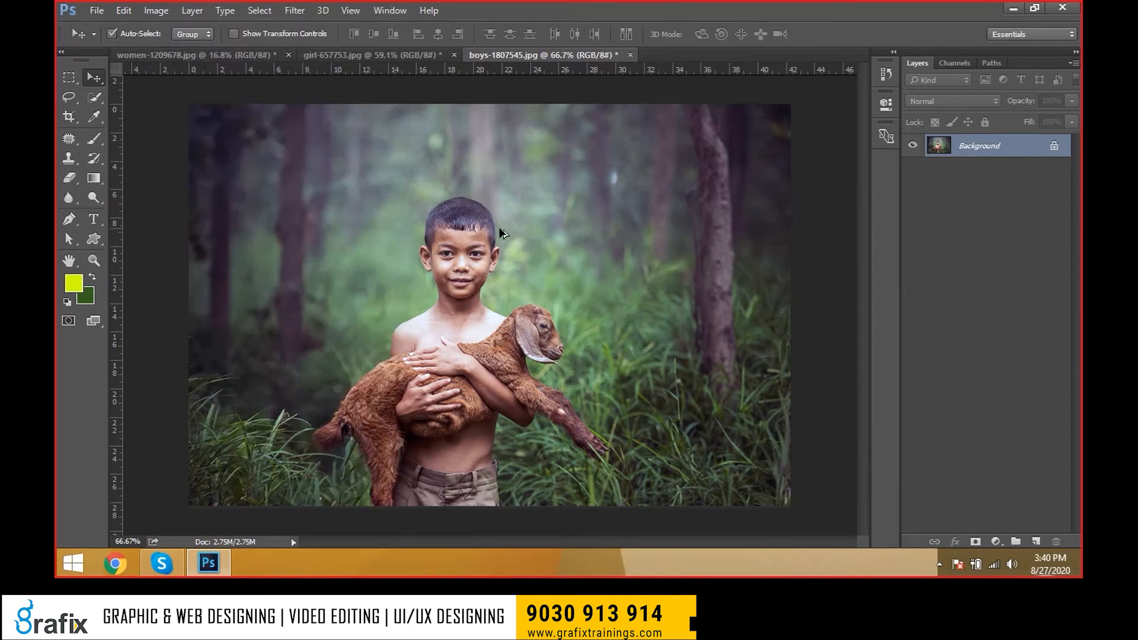
{"action": "scroll", "coordinate": [500, 233], "scroll_direction": "down", "scroll_amount": 1}
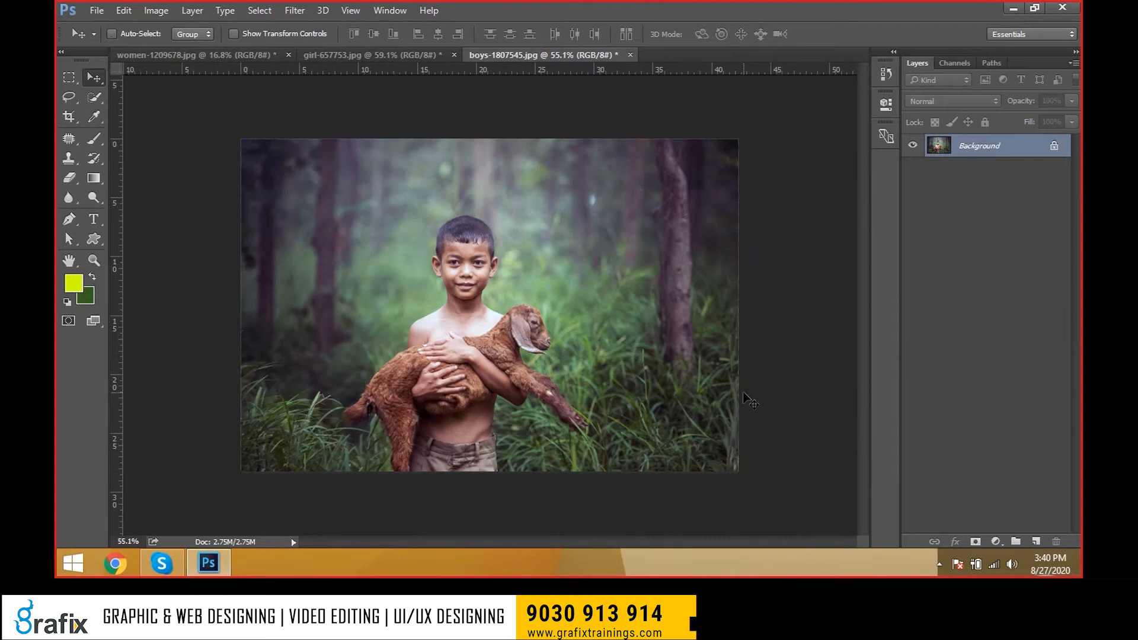
- Open the Image Size settings for the boy photo and switch the width and height units to inches
{"action": "left_click", "coordinate": [155, 11]}
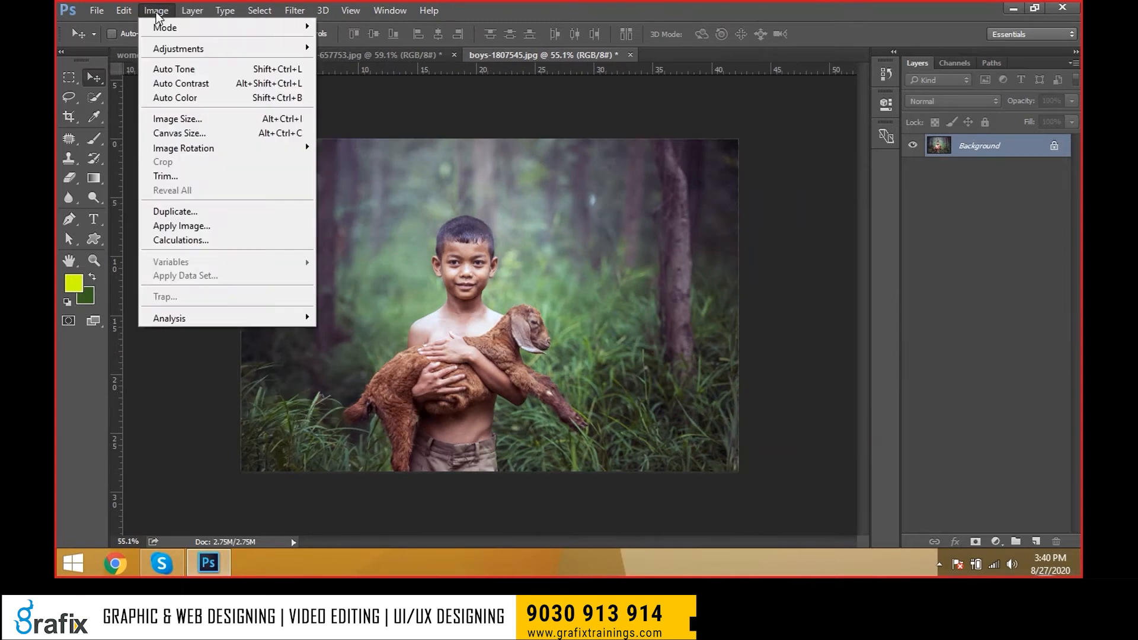
{"action": "left_click", "coordinate": [176, 121]}
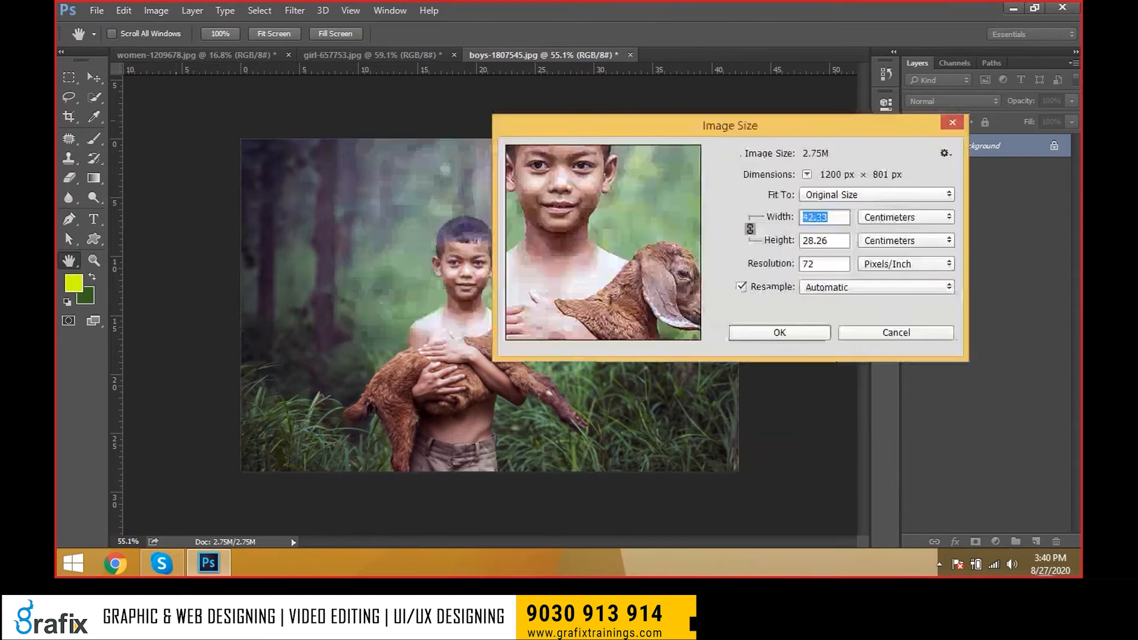
{"action": "left_click", "coordinate": [933, 220]}
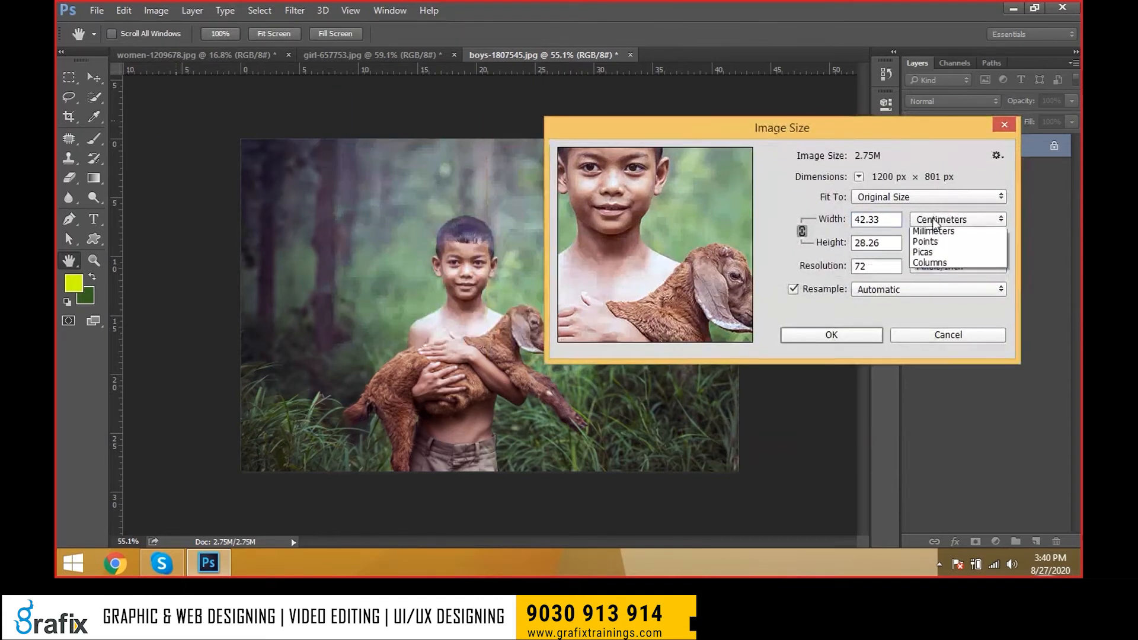
{"action": "left_click", "coordinate": [932, 262]}
{"action": "left_click_drag", "start_coordinate": [885, 220], "coordinate": [805, 245]}
{"action": "left_click", "coordinate": [888, 247]}
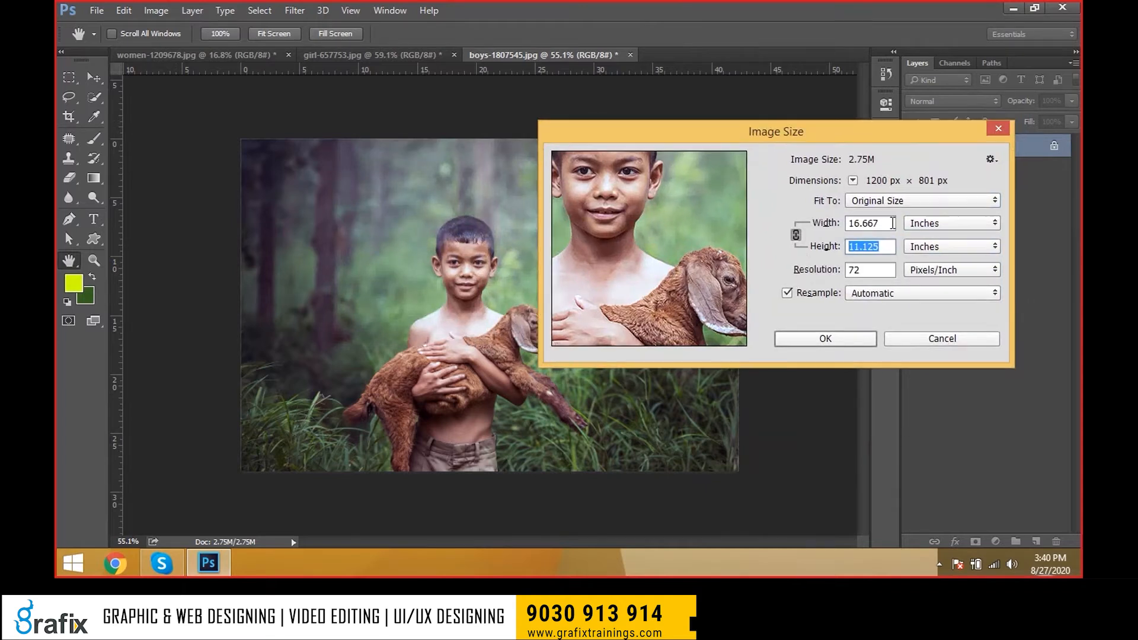
- Try an image width of 10 inches with the proportions linked, and revert to the original size
{"action": "left_click_drag", "start_coordinate": [893, 223], "coordinate": [778, 216]}
{"action": "type", "text": "1"}
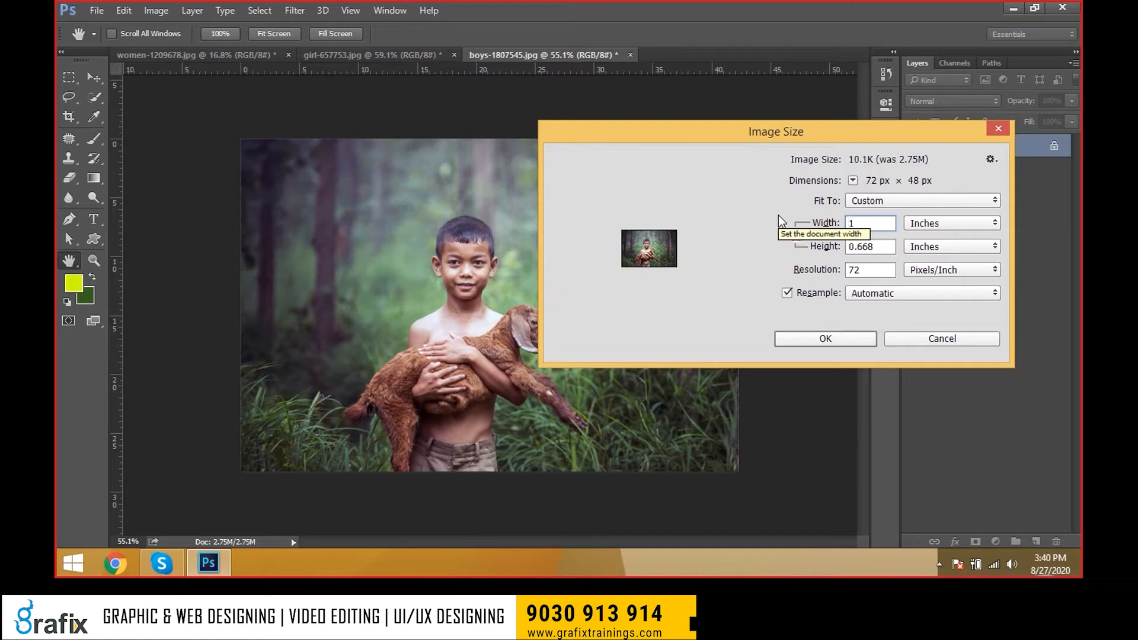
{"action": "type", "text": "0"}
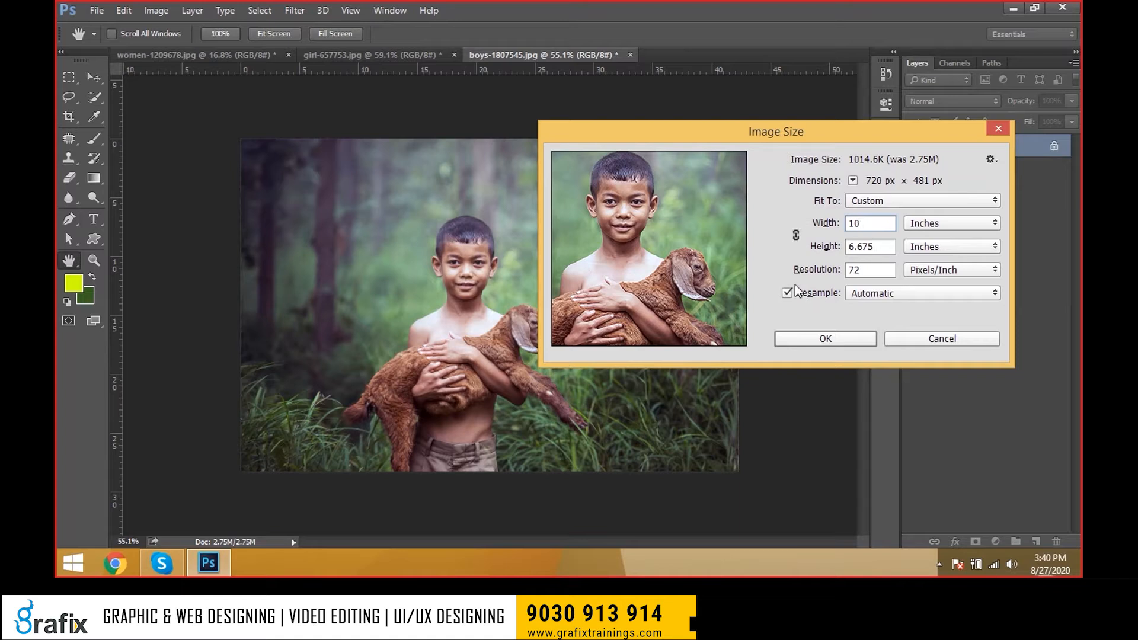
{"action": "key", "text": "ctrl+z"}
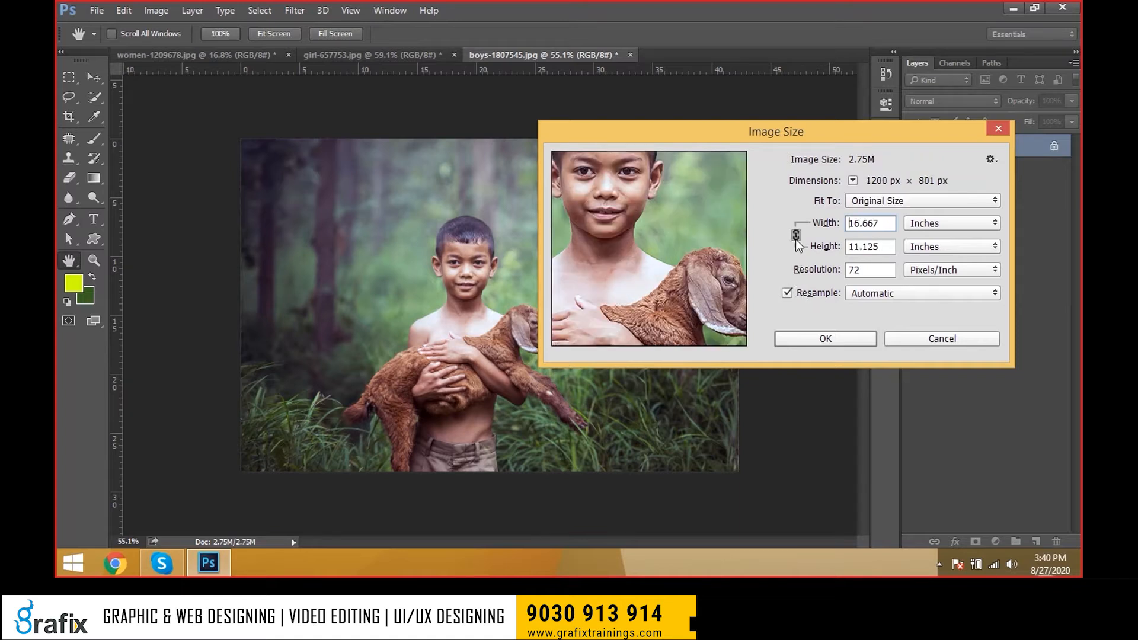
- Unlink the image's width and height and try a width of 5 inches in the preview
{"action": "left_click", "coordinate": [796, 236]}
{"action": "left_click", "coordinate": [796, 236]}
{"action": "left_click", "coordinate": [796, 236]}
{"action": "left_click_drag", "start_coordinate": [887, 228], "coordinate": [775, 221]}
{"action": "type", "text": "5"}
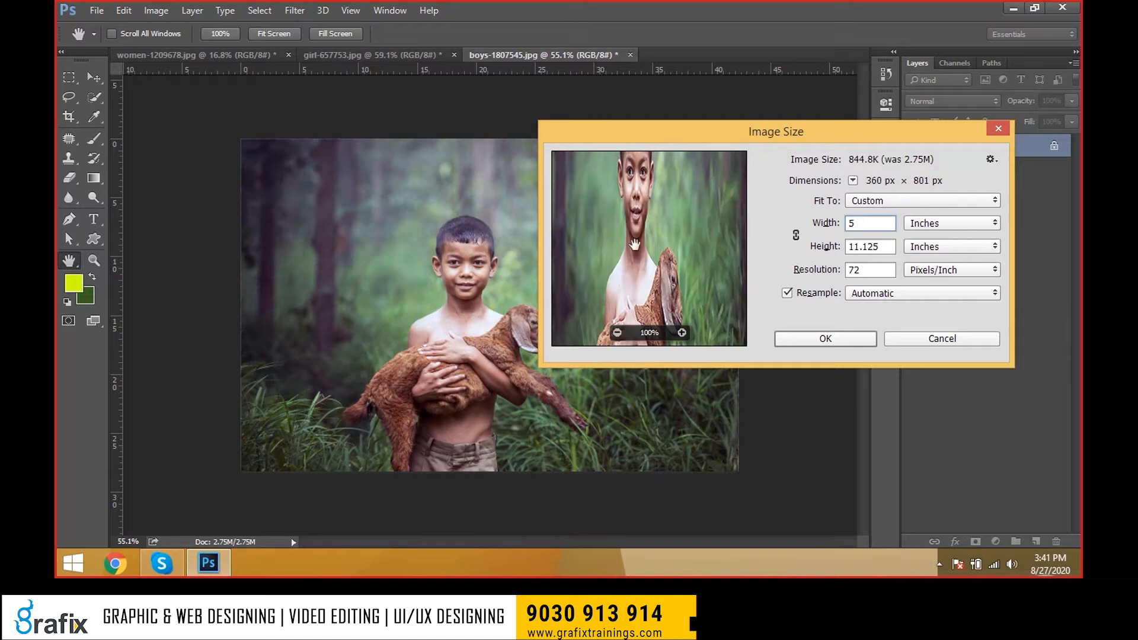
{"action": "left_click", "coordinate": [617, 333]}
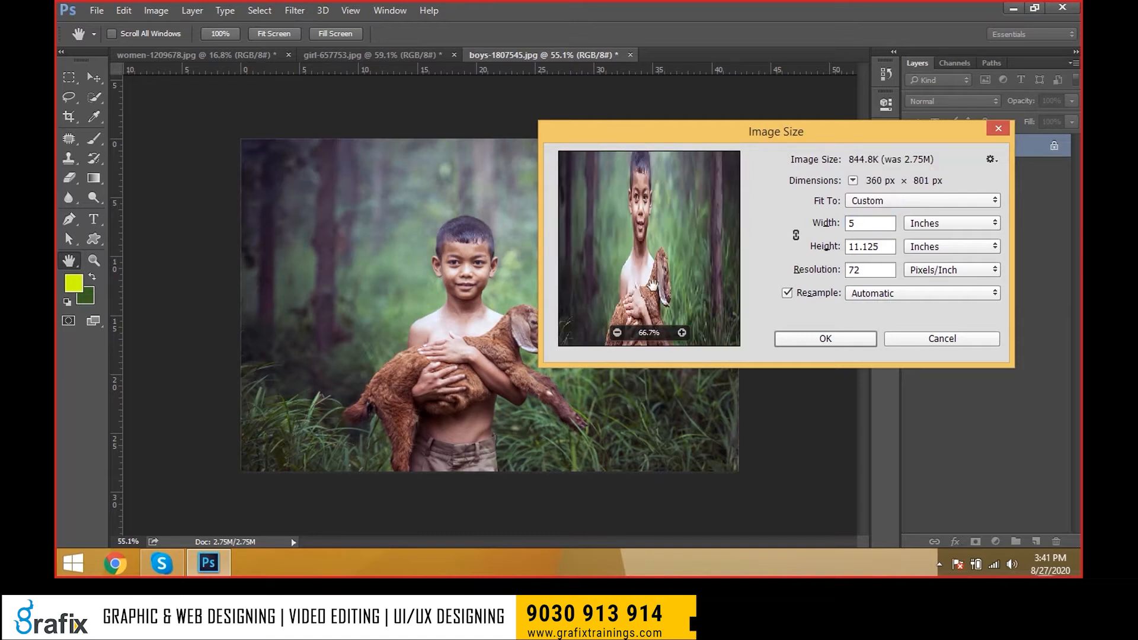
- Try unlinked widths of 2 and 10 inches and a height of 5 inches, and restore the original linked dimensions
{"action": "left_click_drag", "start_coordinate": [872, 227], "coordinate": [744, 238]}
{"action": "type", "text": "2"}
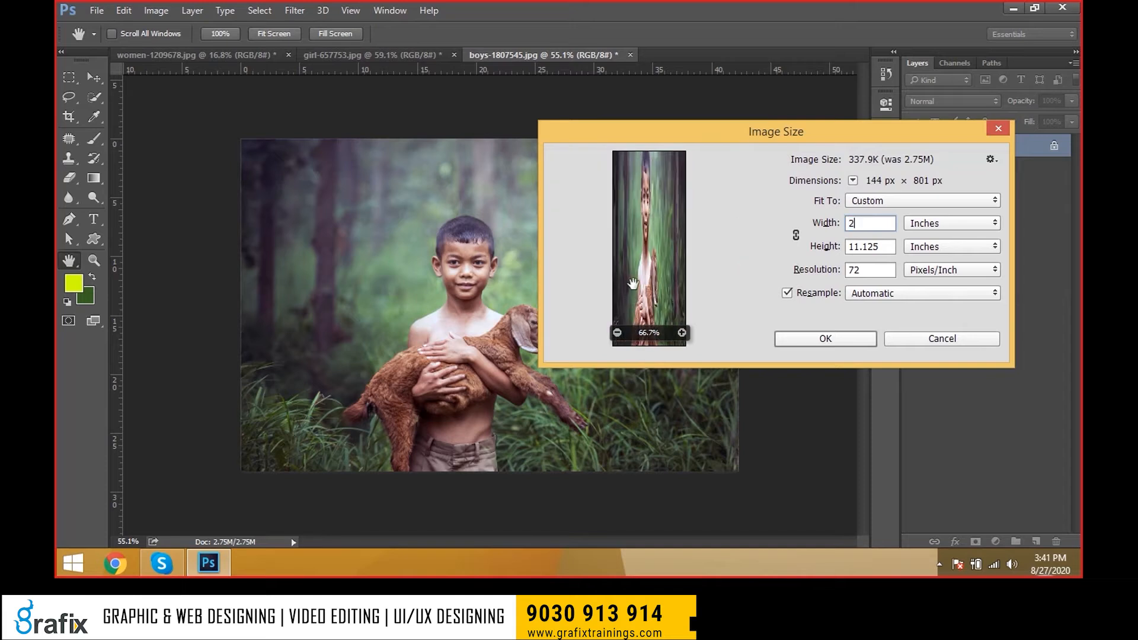
{"action": "left_click", "coordinate": [827, 222]}
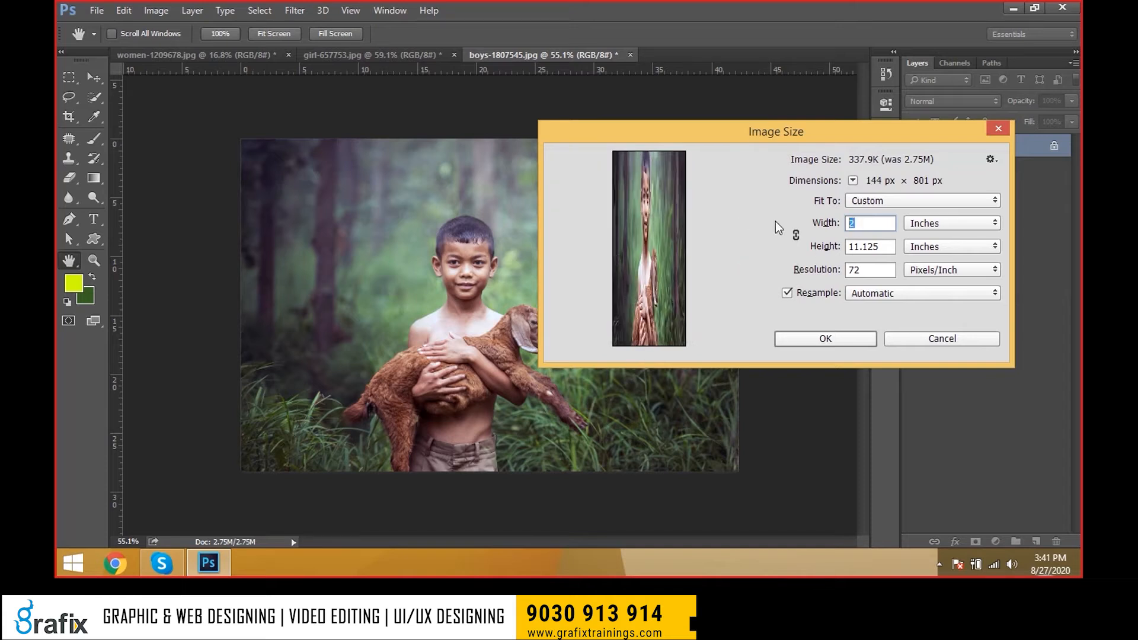
{"action": "type", "text": "10"}
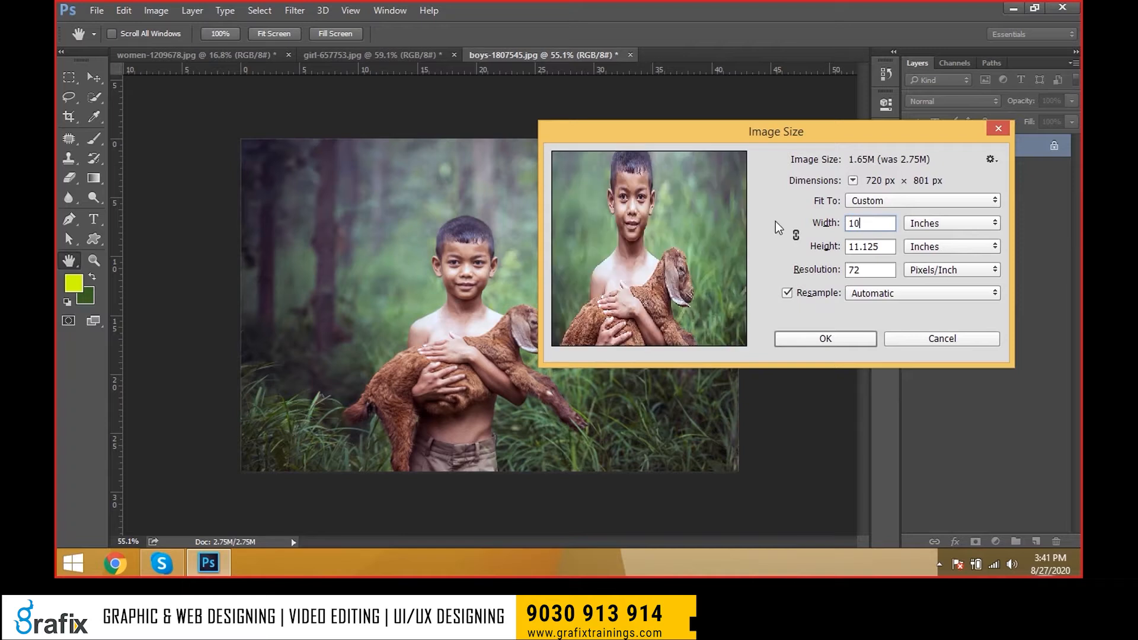
{"action": "left_click", "coordinate": [882, 246]}
{"action": "type", "text": "5"}
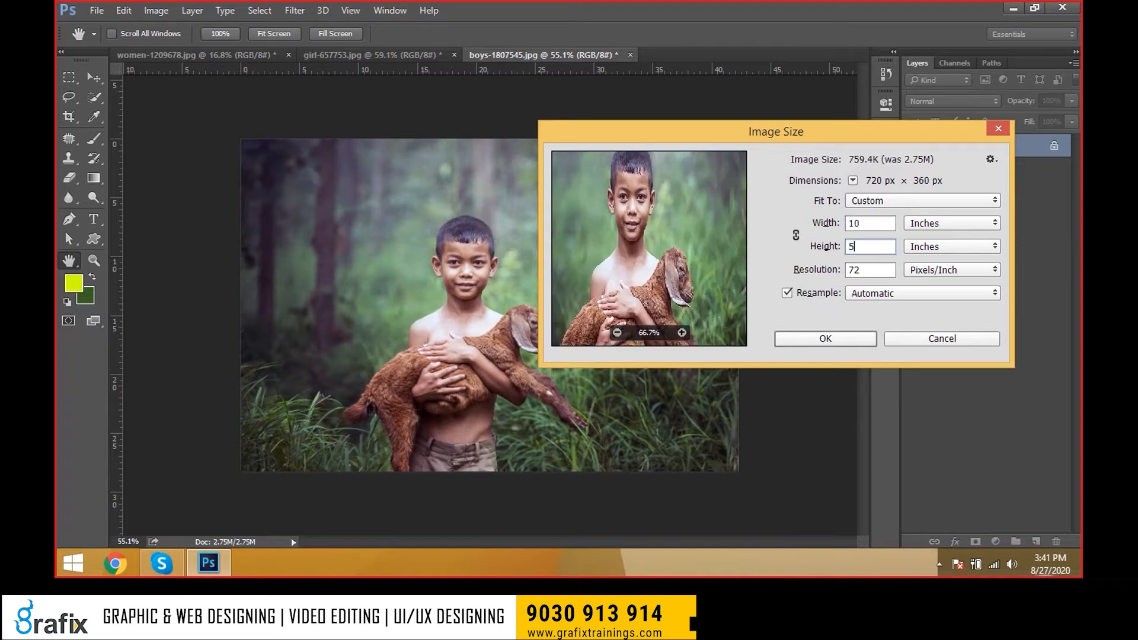
{"action": "left_click_drag", "start_coordinate": [656, 201], "coordinate": [683, 241]}
{"action": "left_click", "coordinate": [795, 235]}
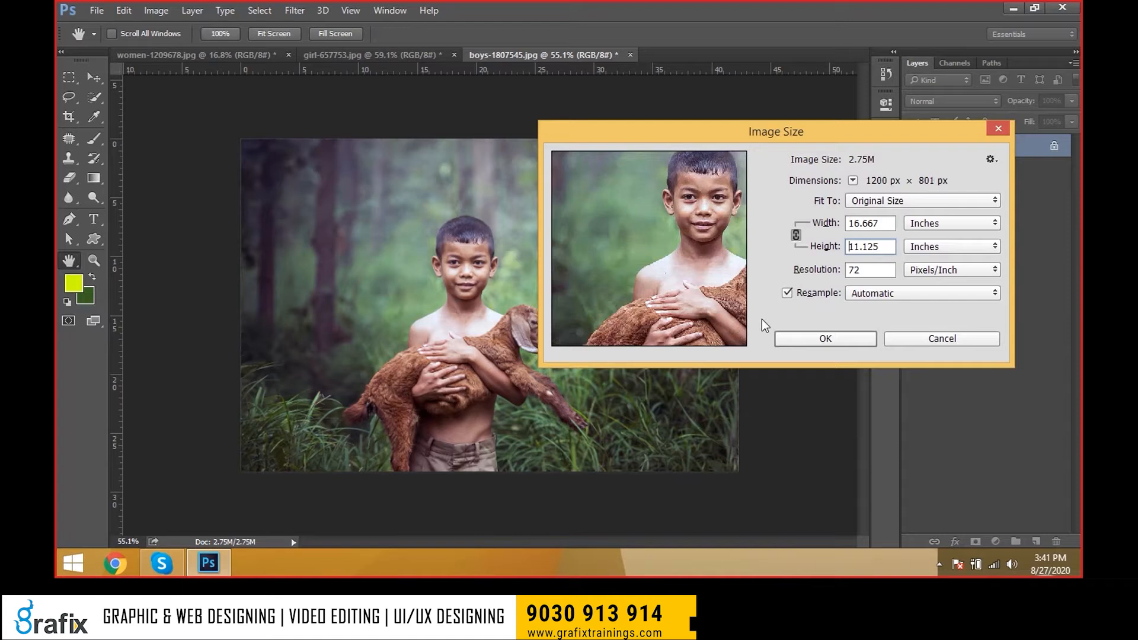
- Resize the boy photo to a width of 10 inches with linked proportions, and undo the resize
{"action": "key", "text": "shift+Tab"}
{"action": "type", "text": "10"}
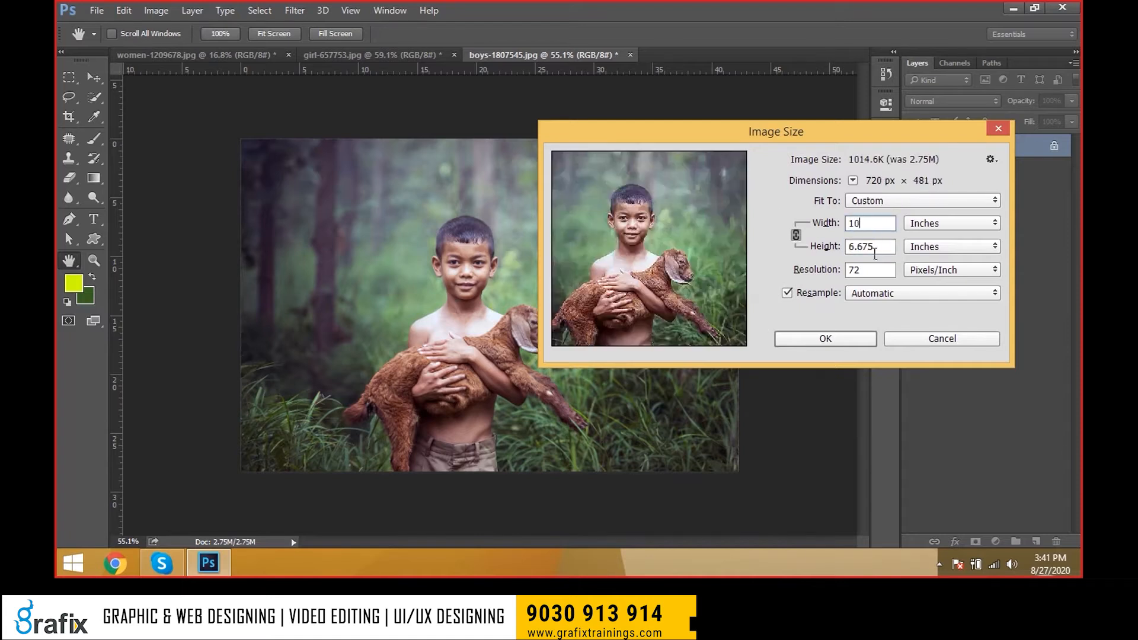
{"action": "left_click", "coordinate": [874, 339]}
{"action": "key", "text": "v"}
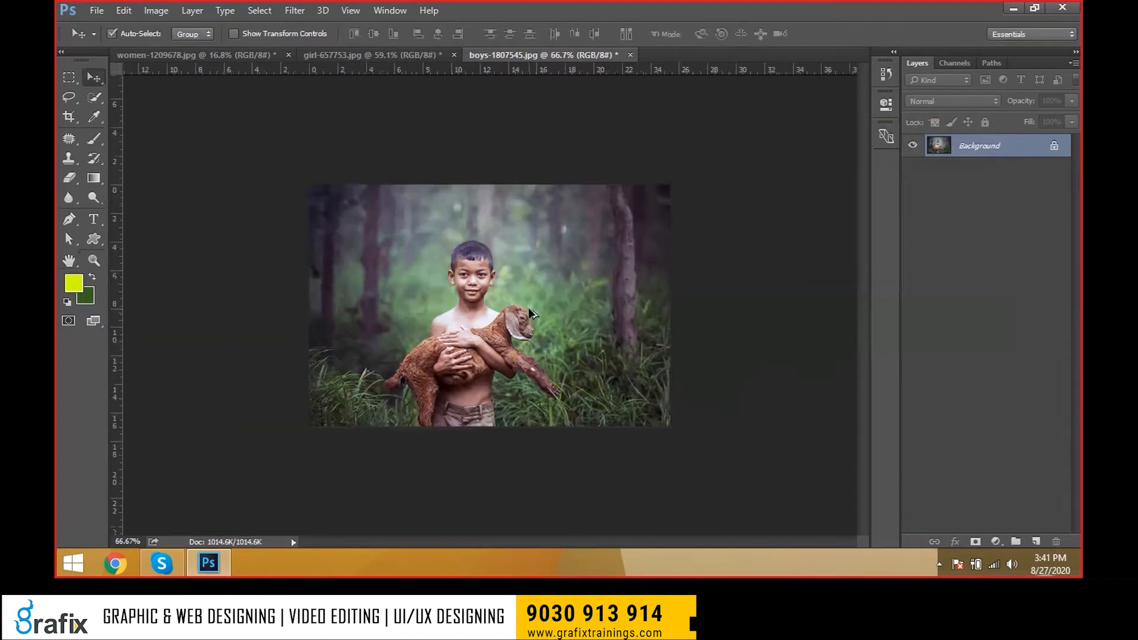
{"action": "key", "text": "ctrl+plus"}
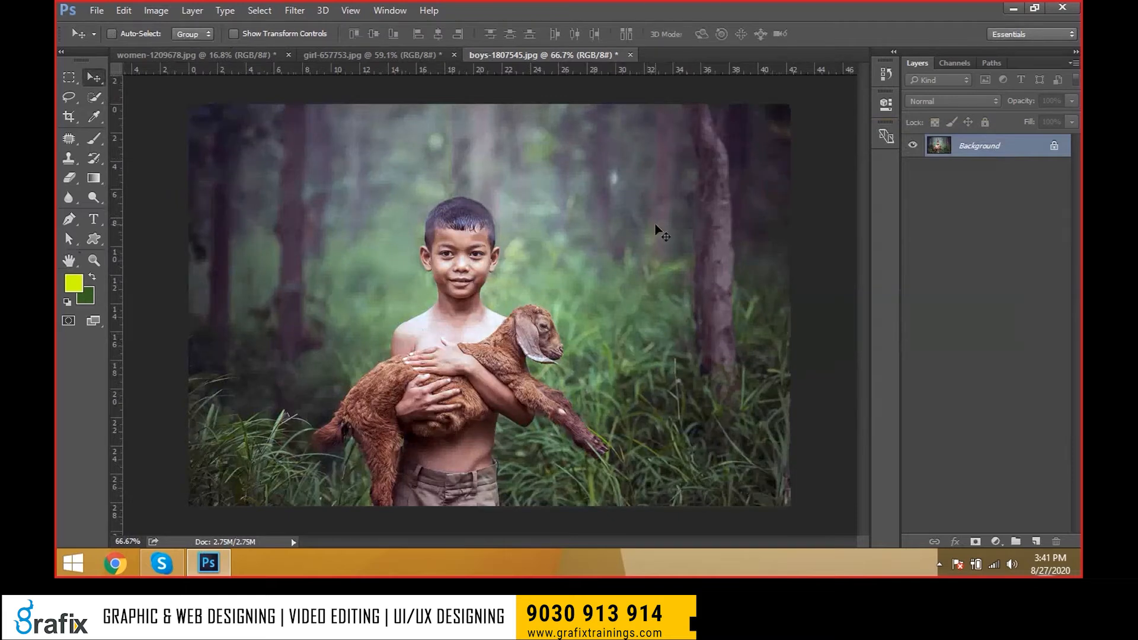
- Reopen the Image Size settings and close them without changing anything
{"action": "key", "text": "alt+i"}
{"action": "key", "text": "Escape"}
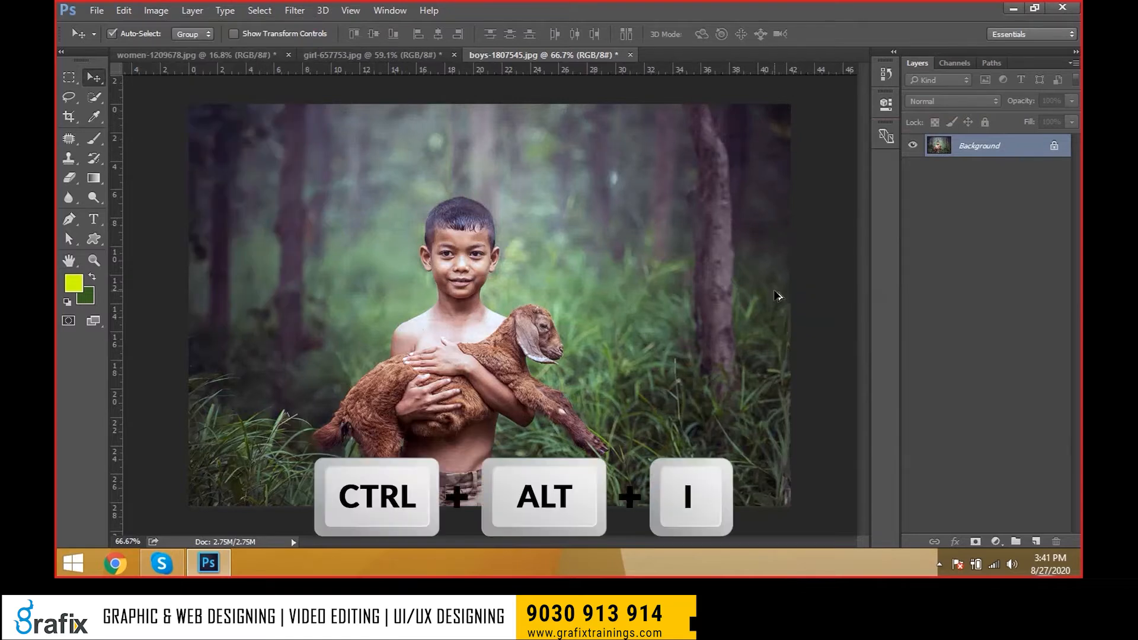
{"action": "key", "text": "ctrl+alt+i"}
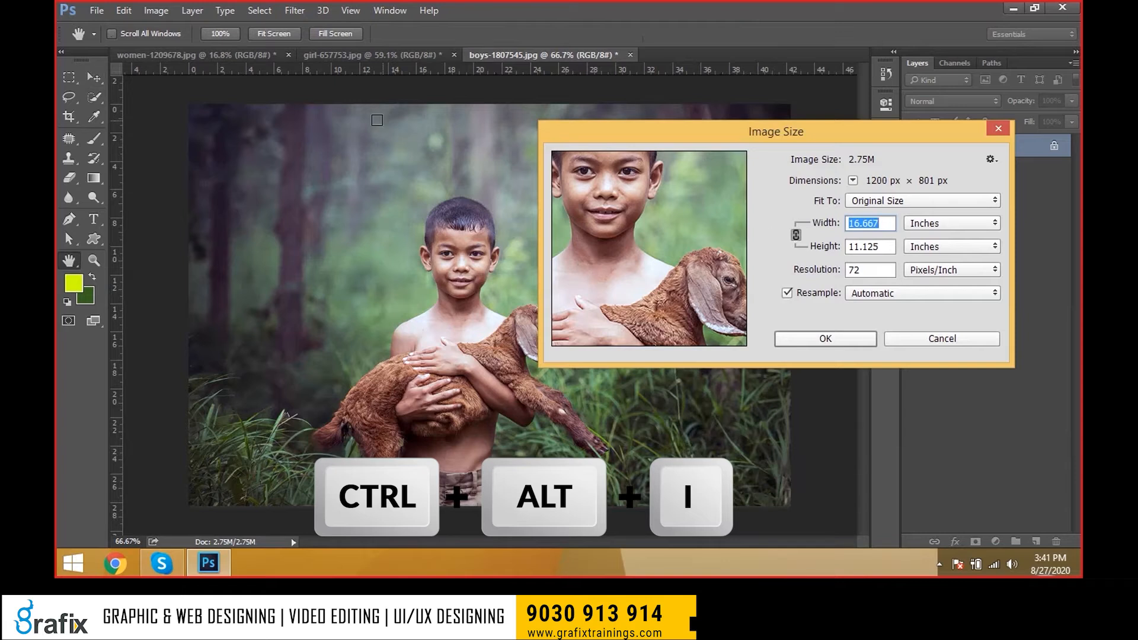
{"action": "key", "text": "Escape"}
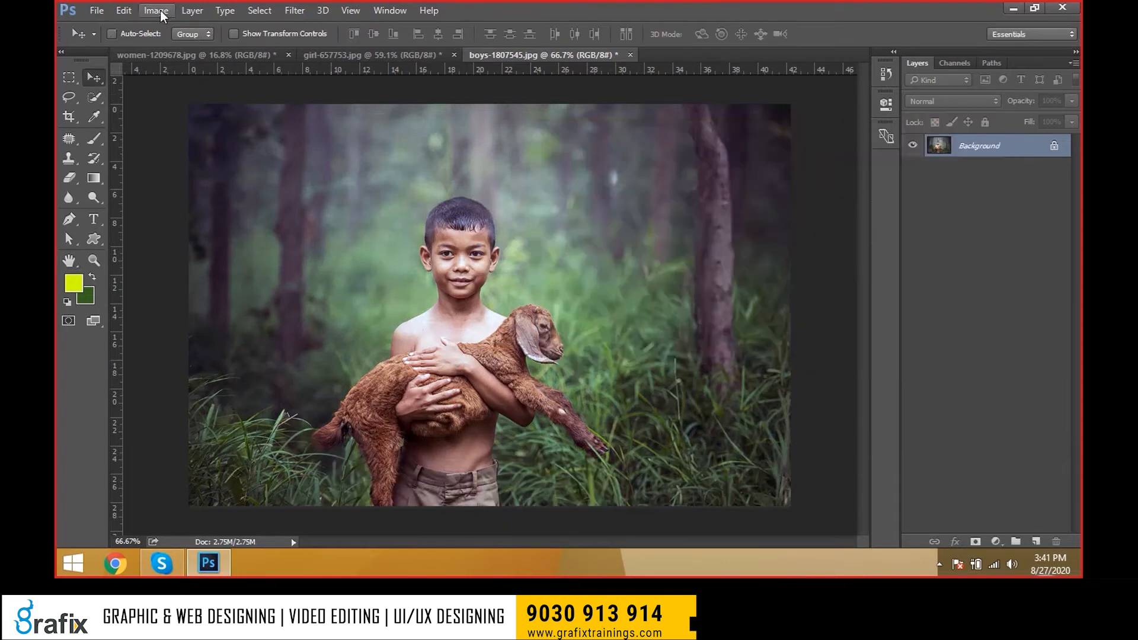
- Widen the boy photo's canvas to 20 inches with a centered anchor, filling the extension with the background color
{"action": "left_click", "coordinate": [156, 10]}
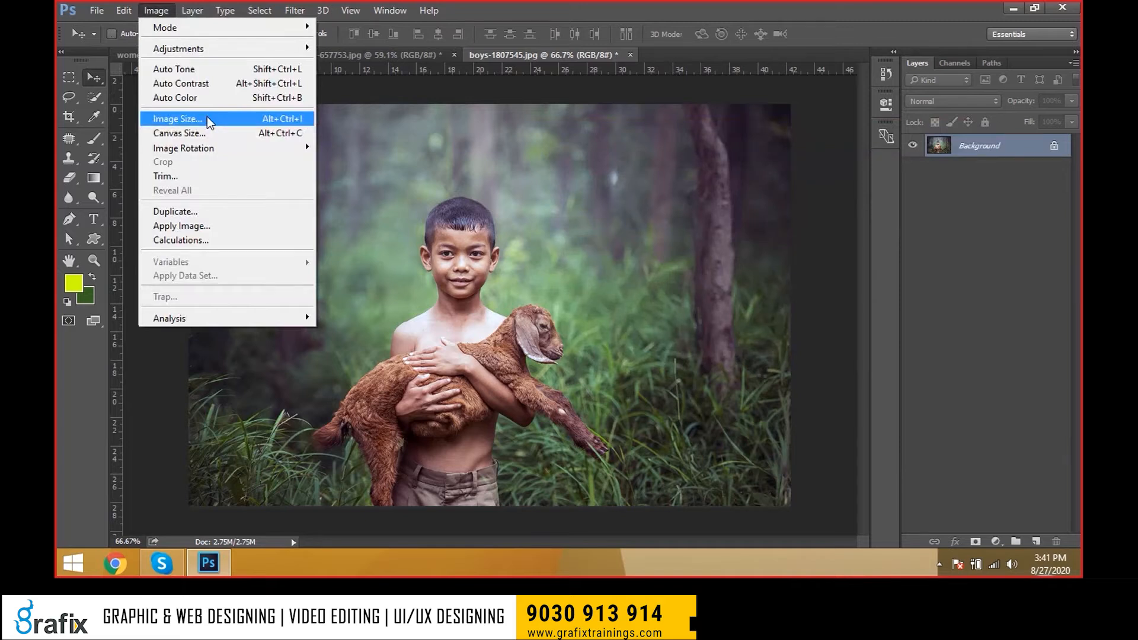
{"action": "left_click", "coordinate": [301, 134]}
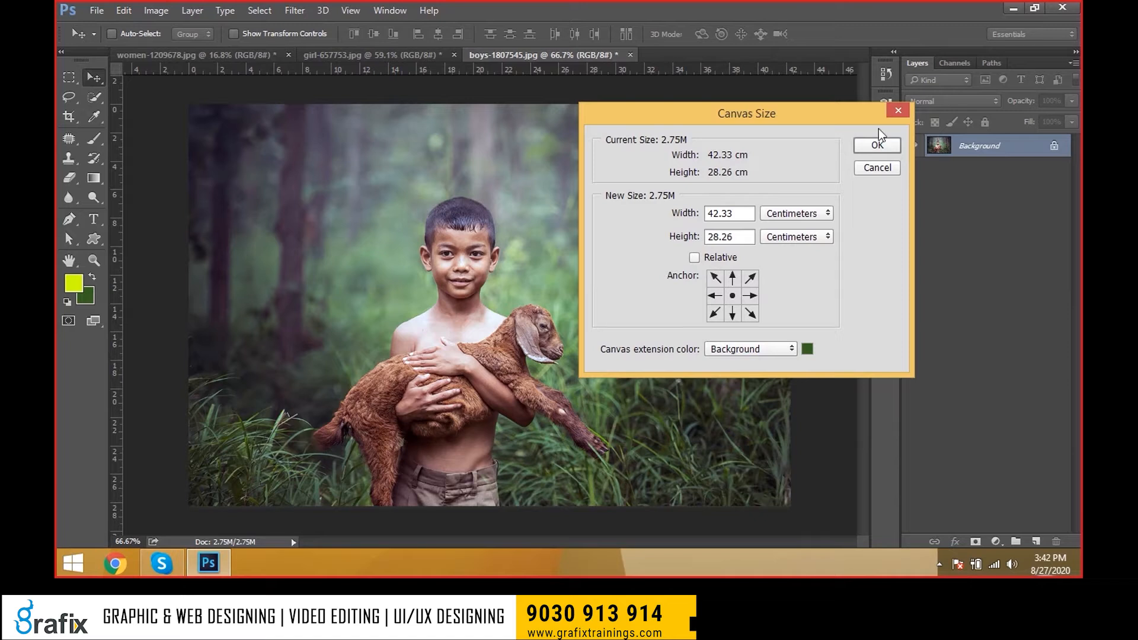
{"action": "left_click_drag", "start_coordinate": [878, 119], "coordinate": [1034, 227]}
{"action": "left_click", "coordinate": [972, 321]}
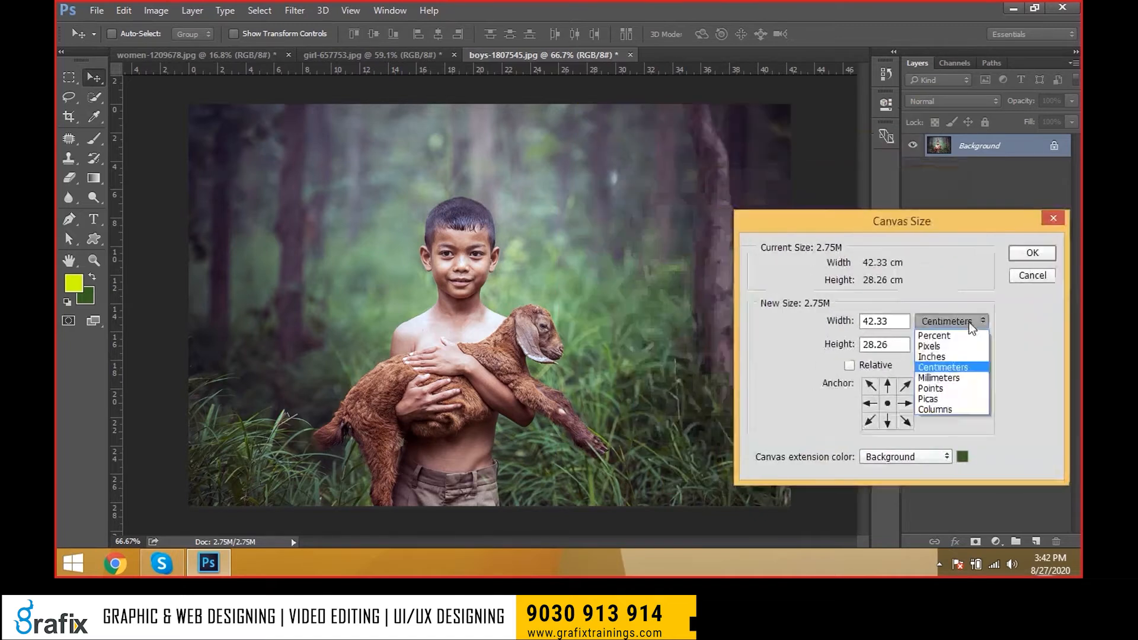
{"action": "left_click", "coordinate": [975, 358]}
{"action": "type", "text": "20"}
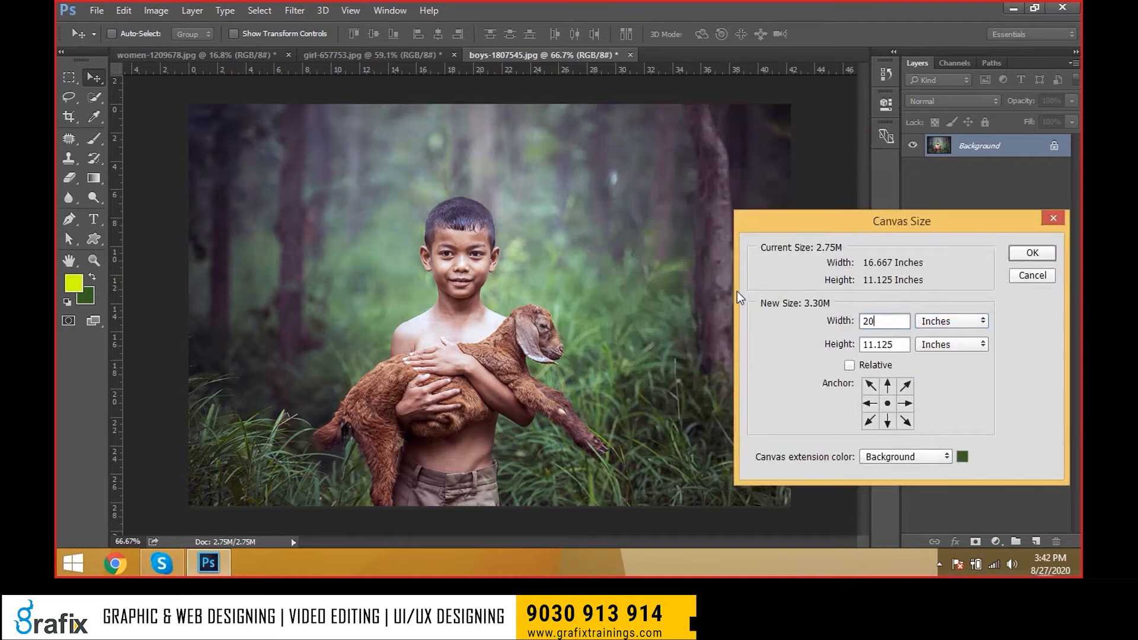
{"action": "left_click", "coordinate": [1030, 255]}
{"action": "scroll", "coordinate": [640, 341], "scroll_direction": "down", "scroll_amount": 1}
{"action": "scroll", "coordinate": [640, 341], "scroll_direction": "down", "scroll_amount": 1}
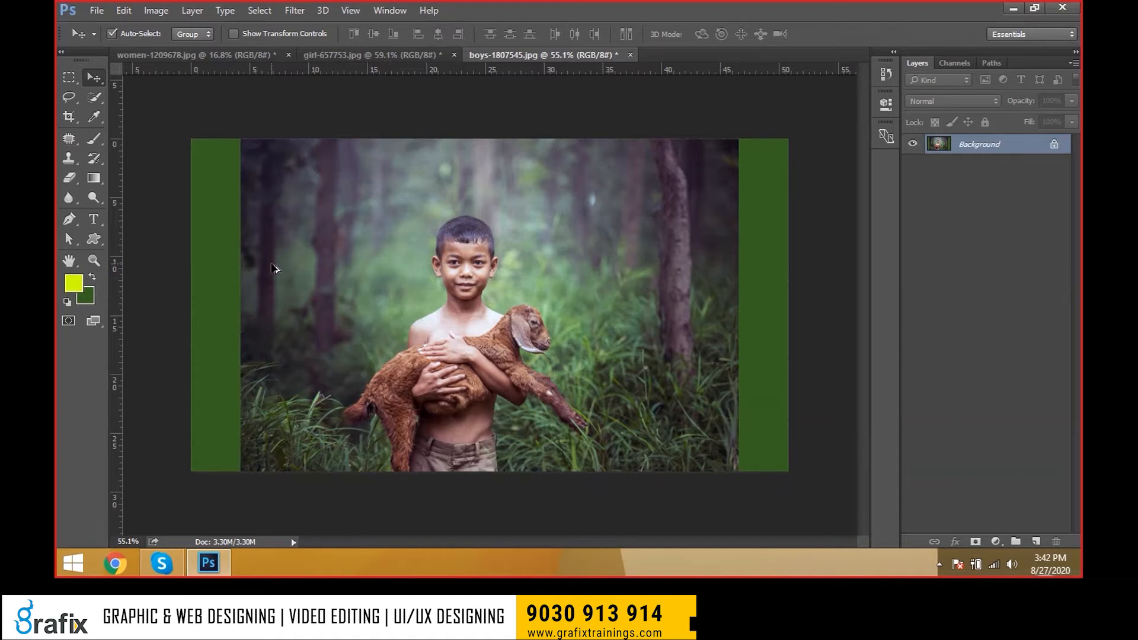
- Switch the Canvas Size units to inches and extend the boy photo's canvas height to 15 inches with a centered anchor, keeping the background extension color
{"action": "key", "text": "ctrl+alt+c"}
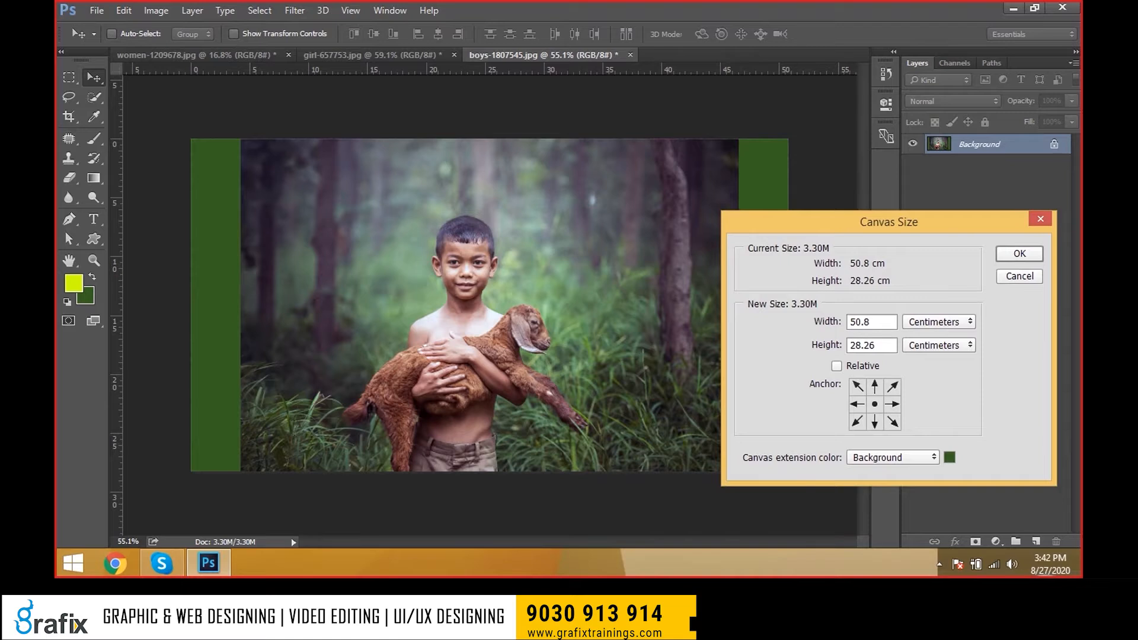
{"action": "left_click", "coordinate": [167, 13]}
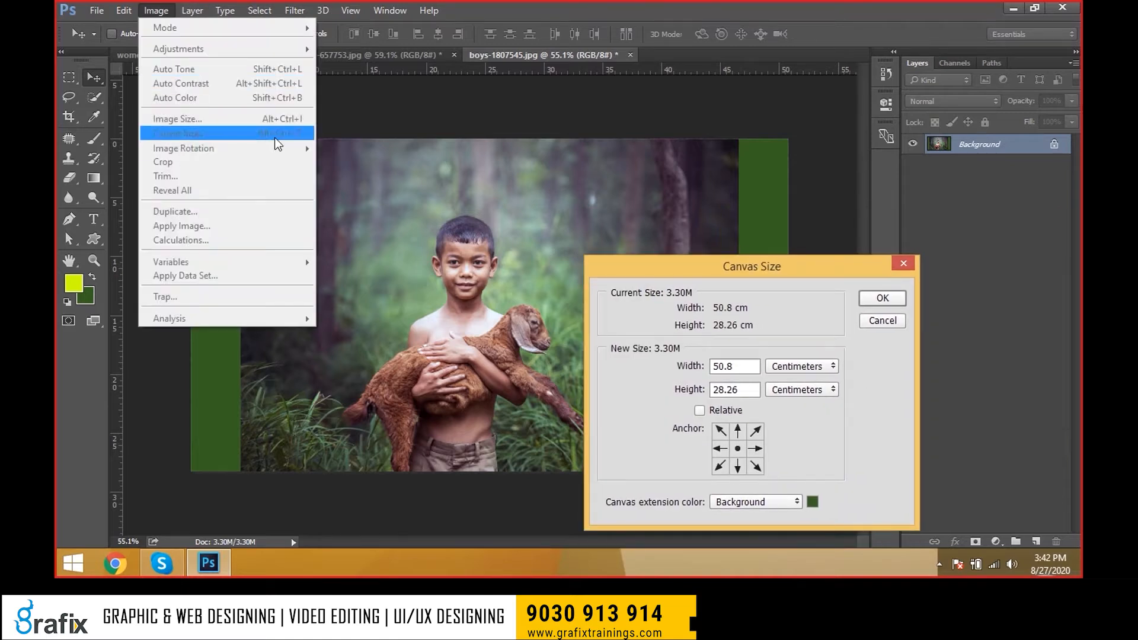
{"action": "left_click", "coordinate": [699, 276]}
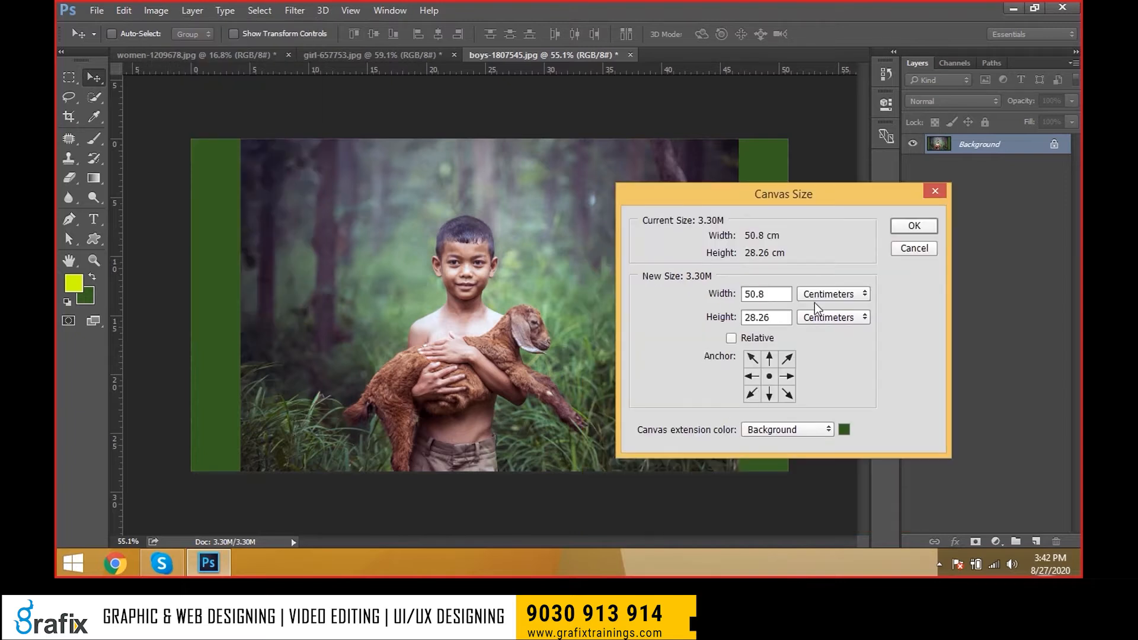
{"action": "left_click", "coordinate": [814, 302]}
{"action": "left_click", "coordinate": [826, 323]}
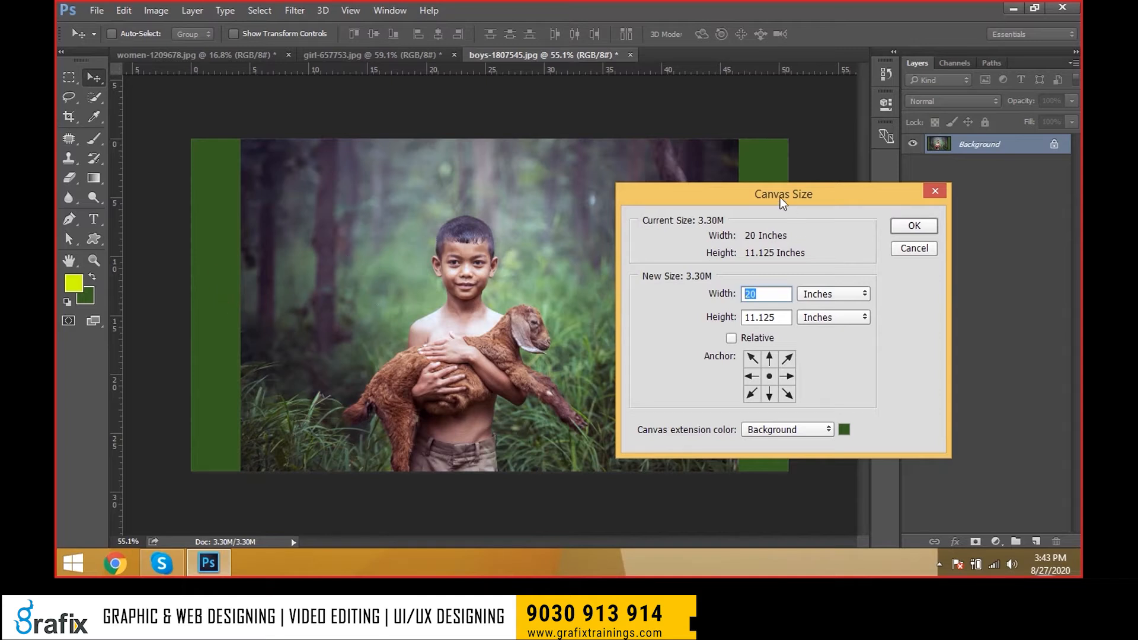
{"action": "left_click_drag", "start_coordinate": [780, 197], "coordinate": [744, 248]}
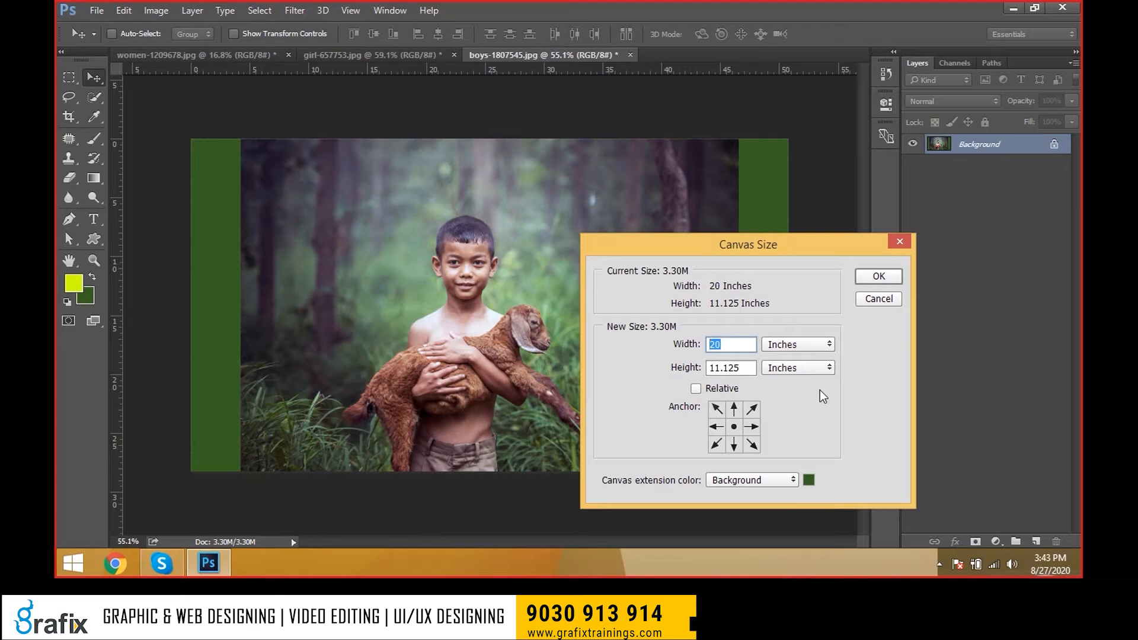
{"action": "double_click", "coordinate": [730, 366]}
{"action": "type", "text": "15"}
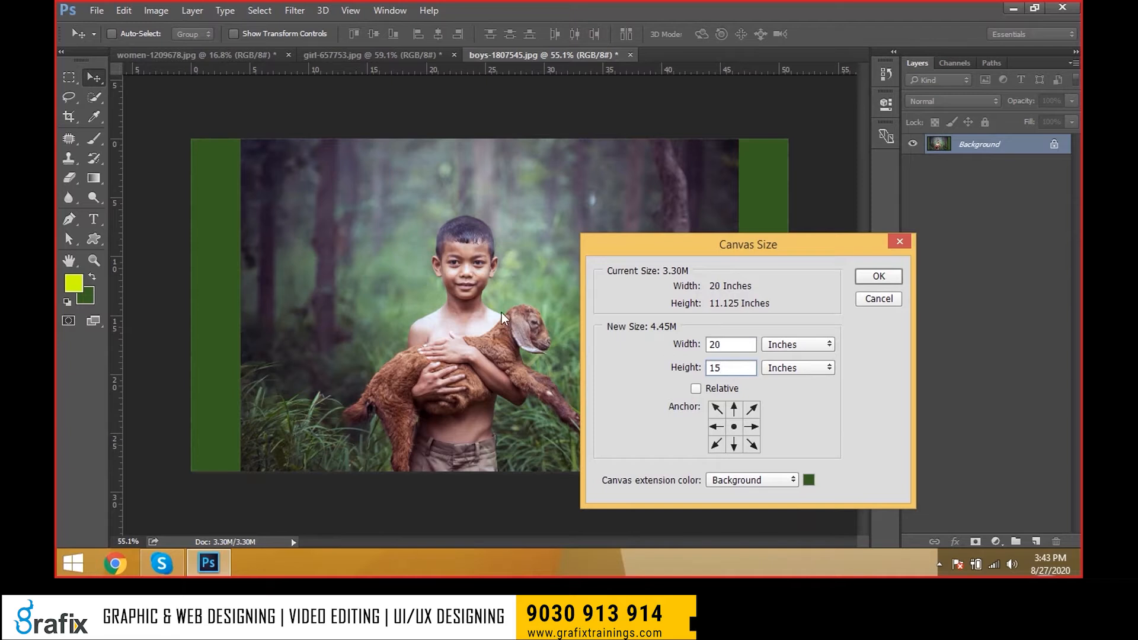
{"action": "left_click", "coordinate": [869, 276]}
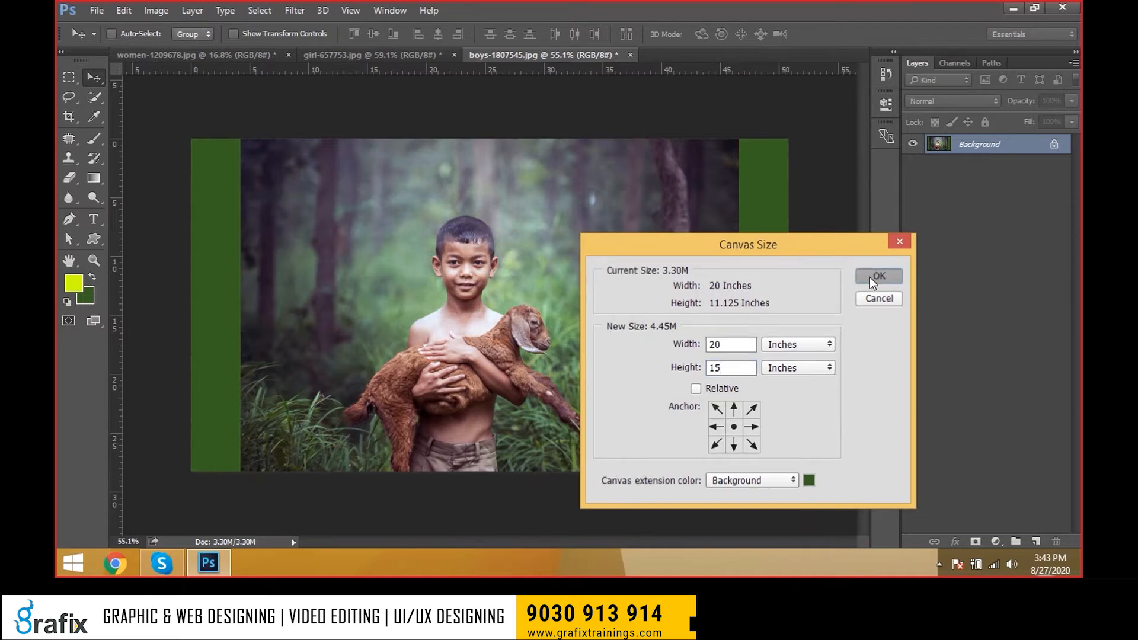
{"action": "key", "text": "ctrl+0"}
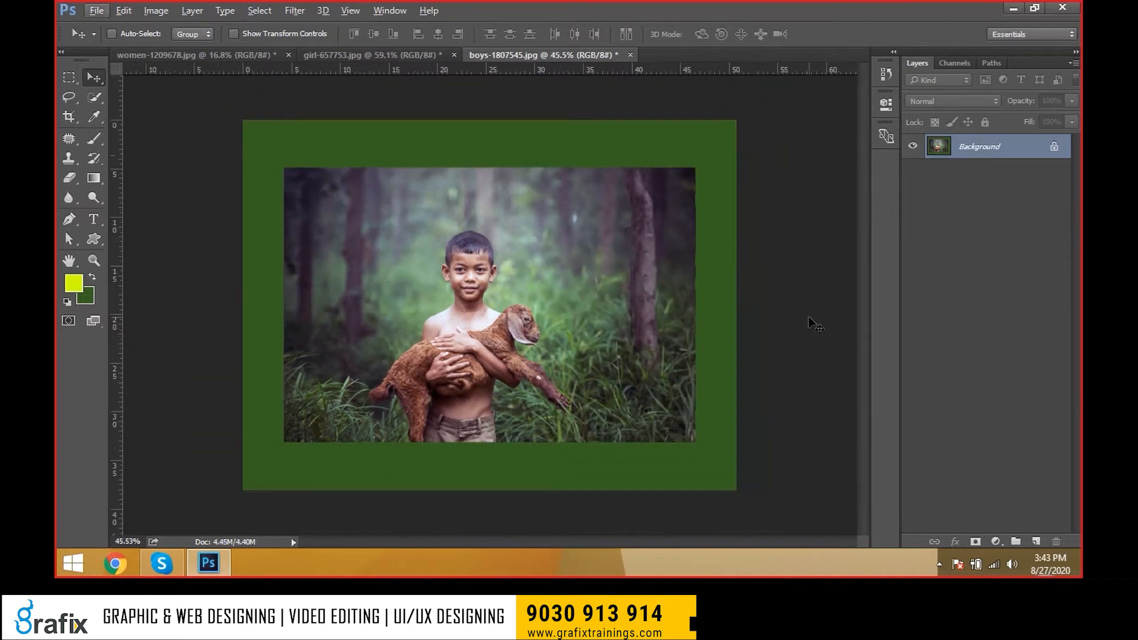
- Rotate the boy image 90° clockwise, and turn it back with a 90° counter clockwise rotation
{"action": "left_click", "coordinate": [155, 10]}
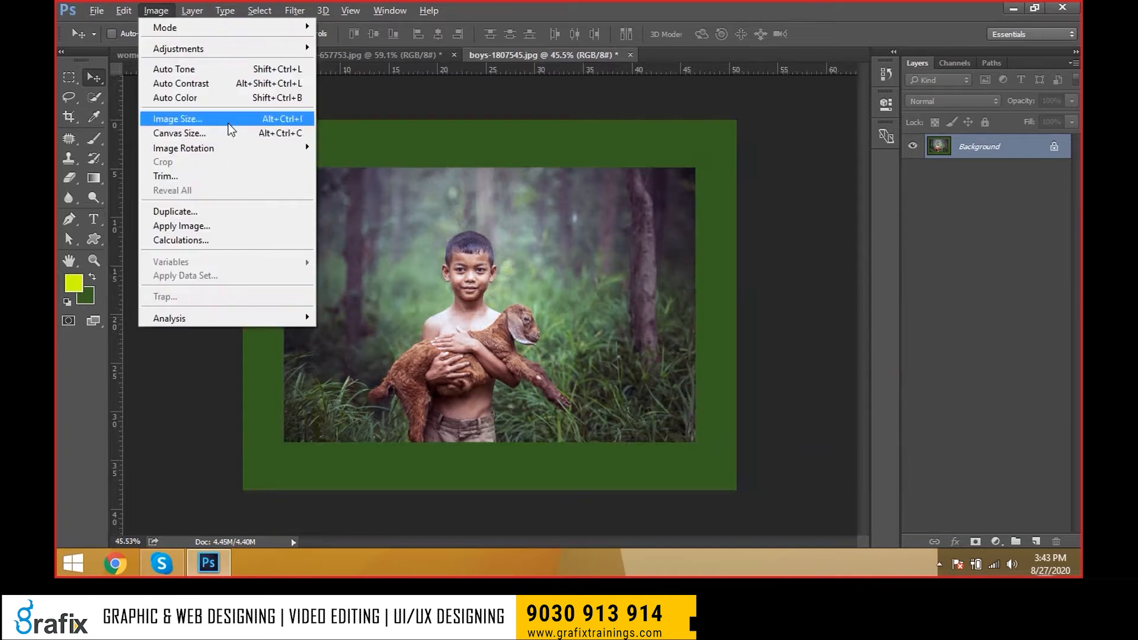
{"action": "left_click", "coordinate": [452, 184]}
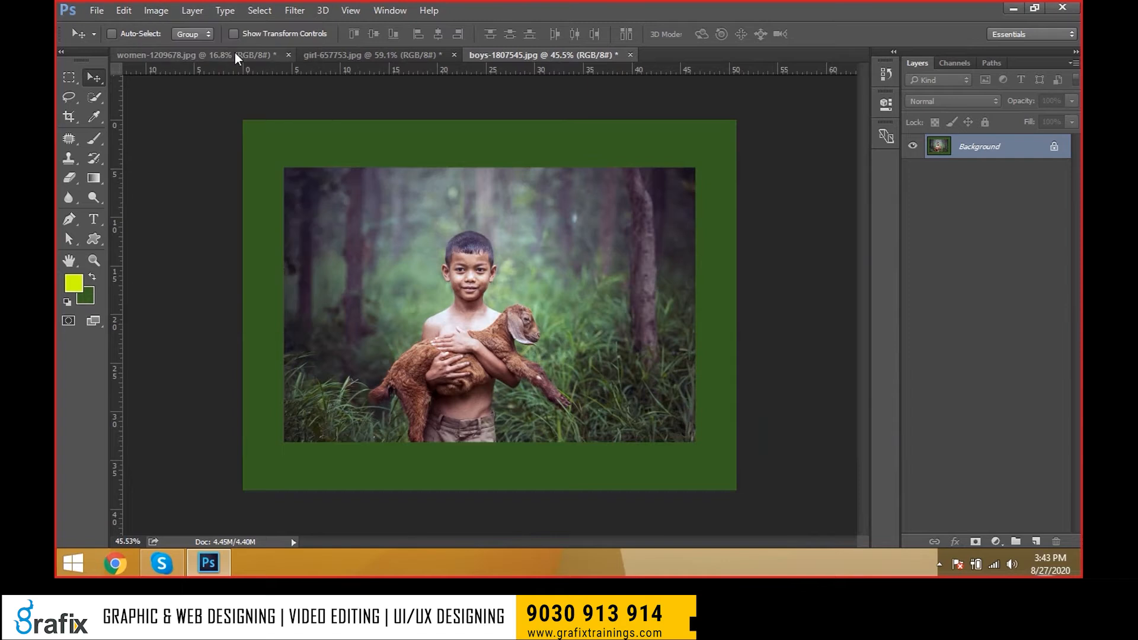
{"action": "left_click", "coordinate": [165, 11]}
{"action": "mouse_move", "coordinate": [217, 151]}
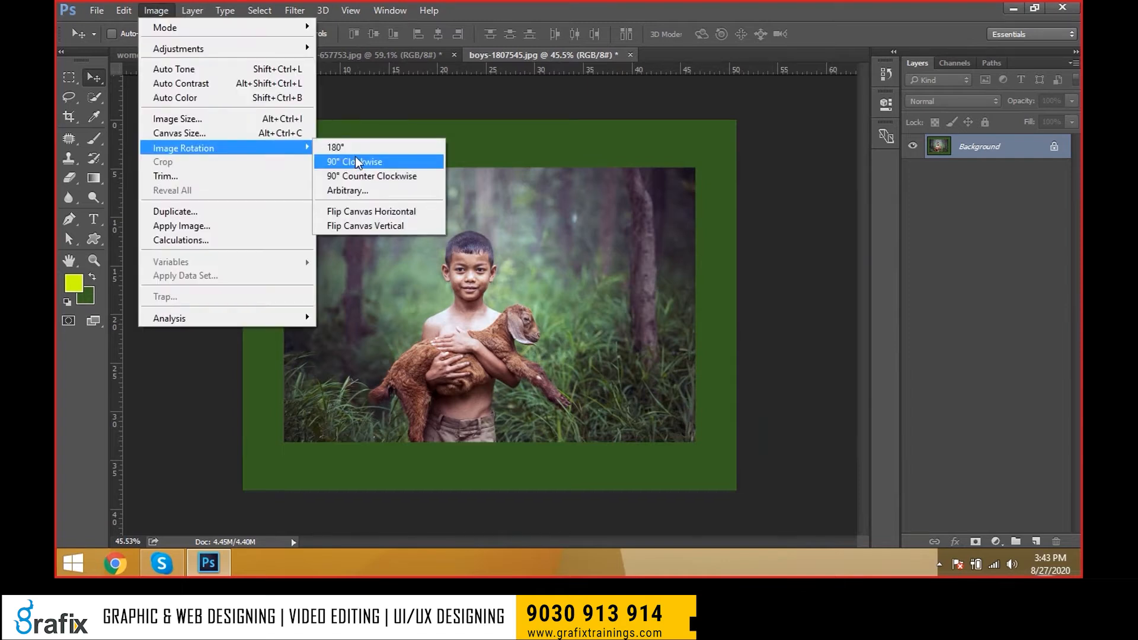
{"action": "left_click", "coordinate": [358, 162]}
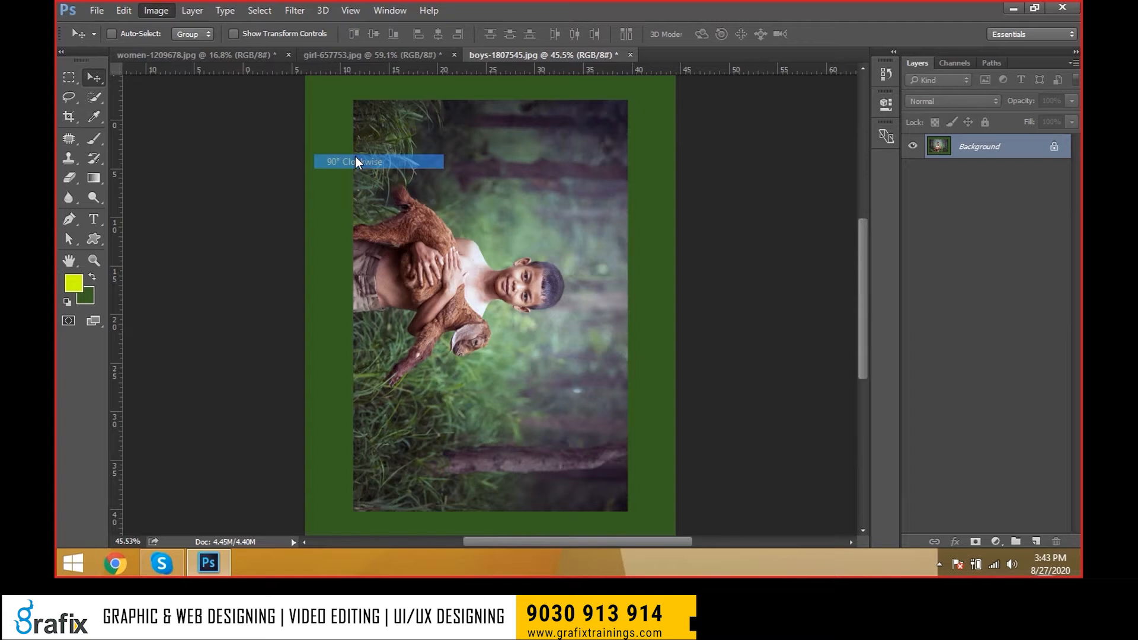
{"action": "left_click", "coordinate": [163, 11]}
{"action": "mouse_move", "coordinate": [217, 148]}
{"action": "left_click", "coordinate": [363, 178]}
- Rotate the boy image by 180°, and return it upright with a second 180° rotation
{"action": "left_click", "coordinate": [142, 11]}
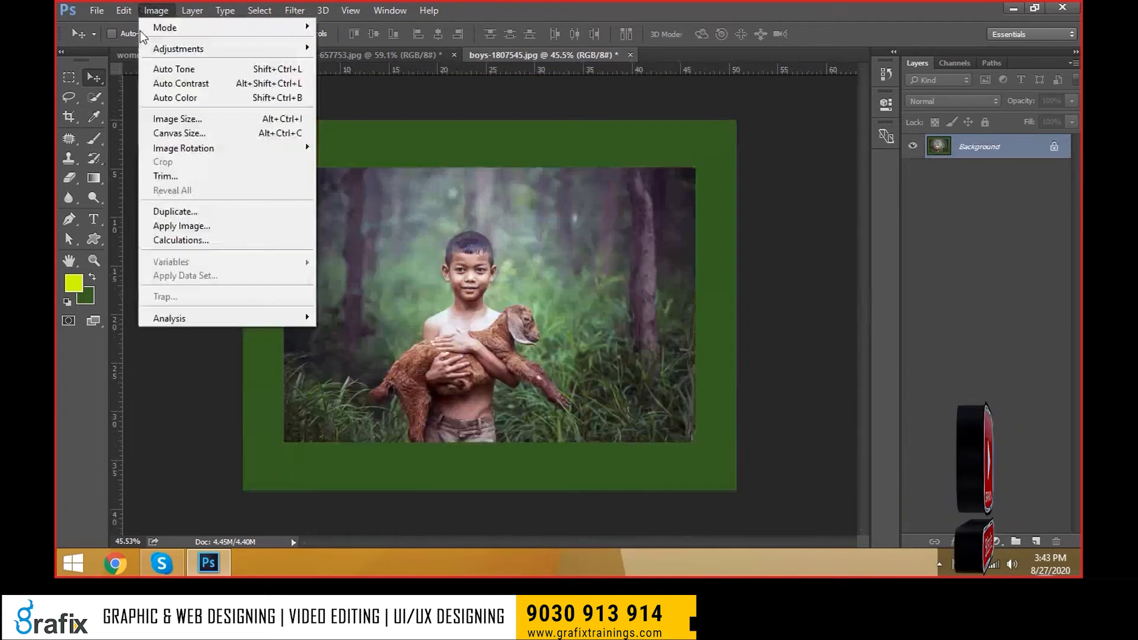
{"action": "mouse_move", "coordinate": [206, 149]}
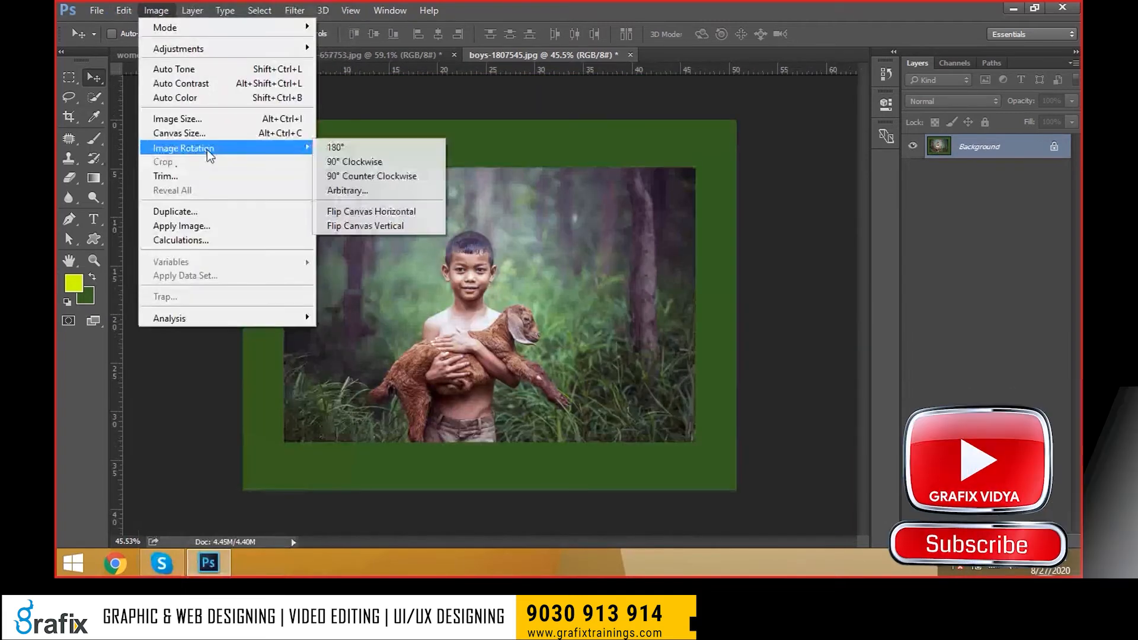
{"action": "left_click", "coordinate": [413, 147]}
{"action": "left_click", "coordinate": [156, 10]}
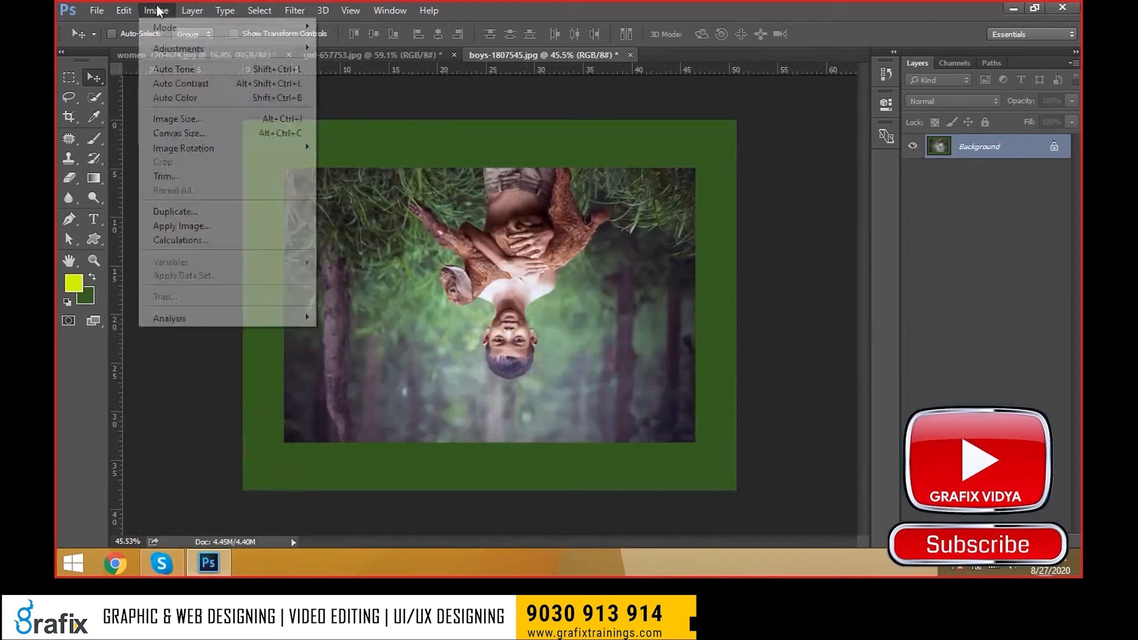
{"action": "mouse_move", "coordinate": [237, 149]}
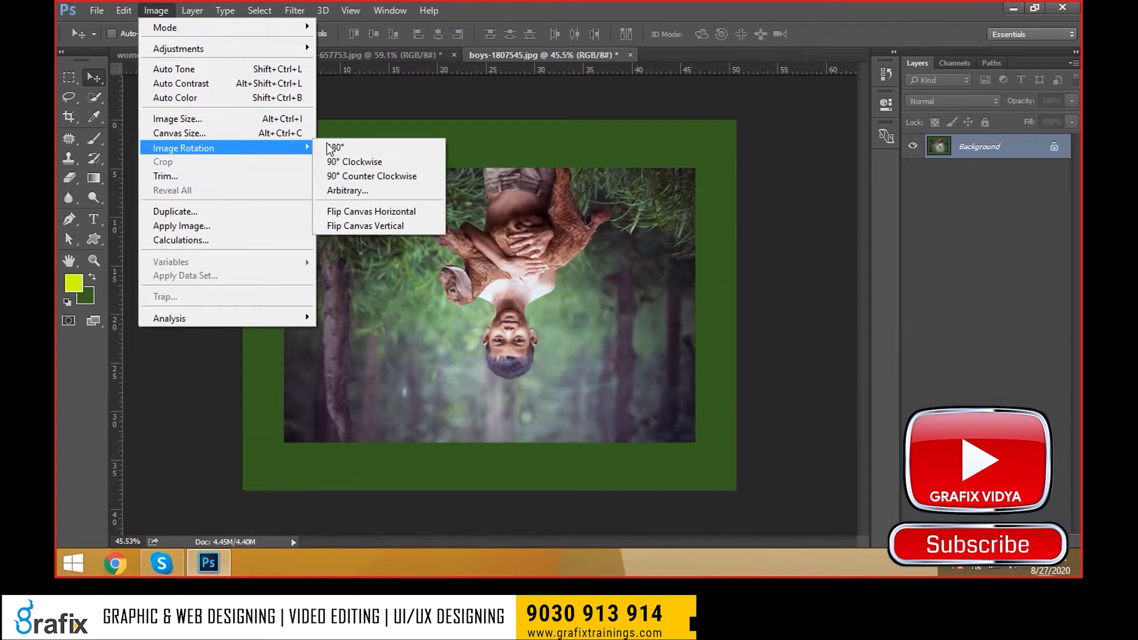
{"action": "left_click", "coordinate": [349, 143]}
- Flip the boy image's canvas horizontally, and flip it back to its original direction
{"action": "left_click", "coordinate": [156, 10]}
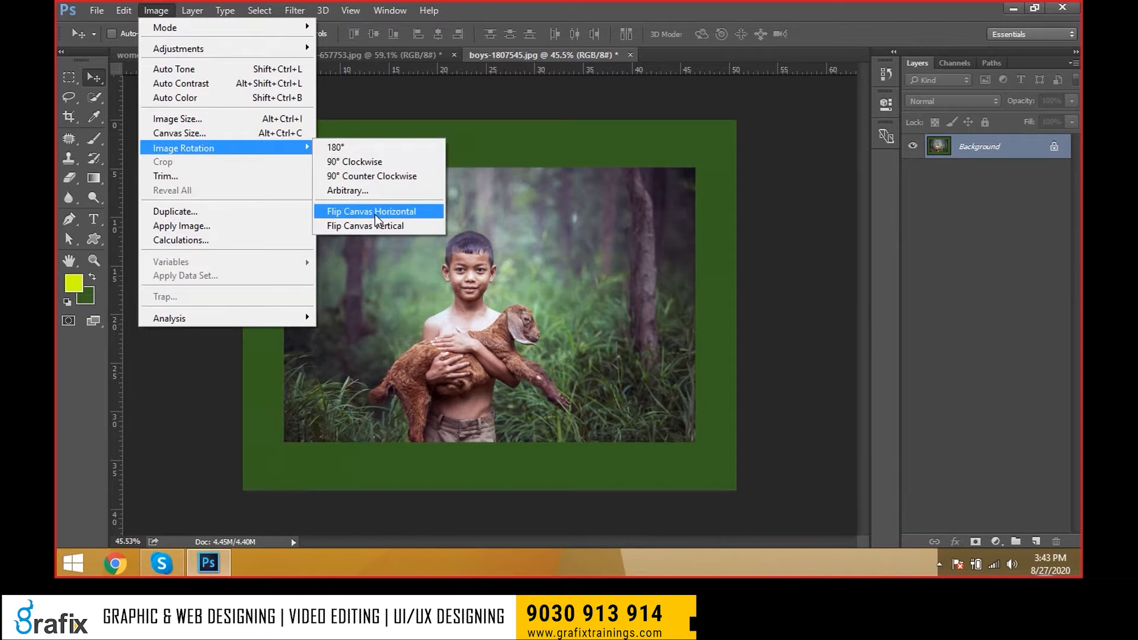
{"action": "left_click", "coordinate": [374, 212]}
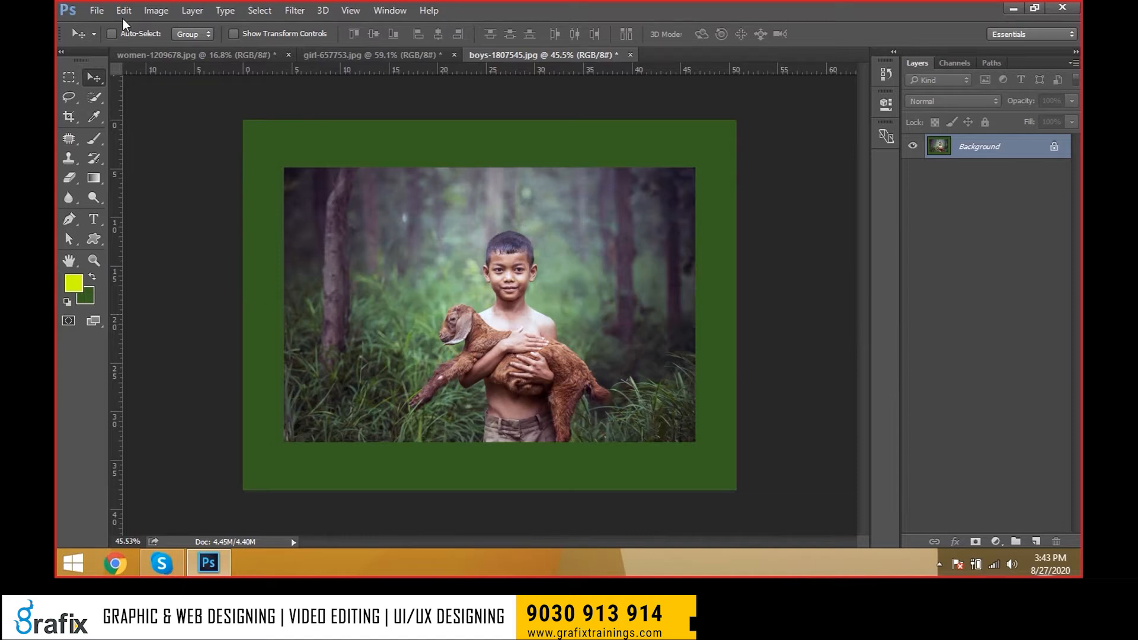
{"action": "left_click", "coordinate": [149, 11]}
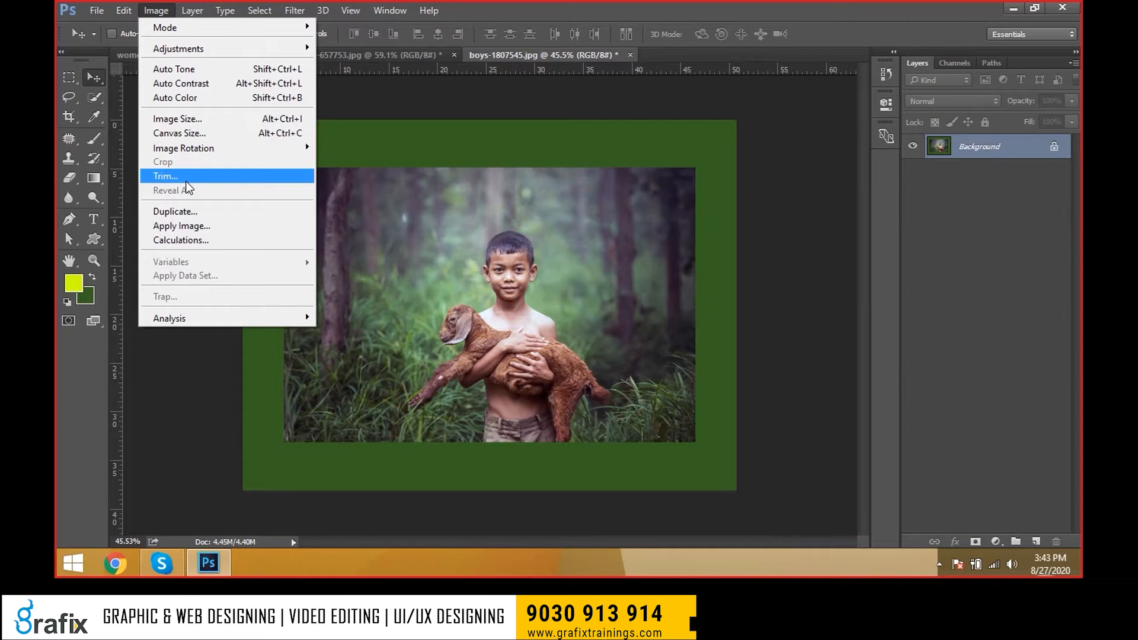
{"action": "mouse_move", "coordinate": [202, 149]}
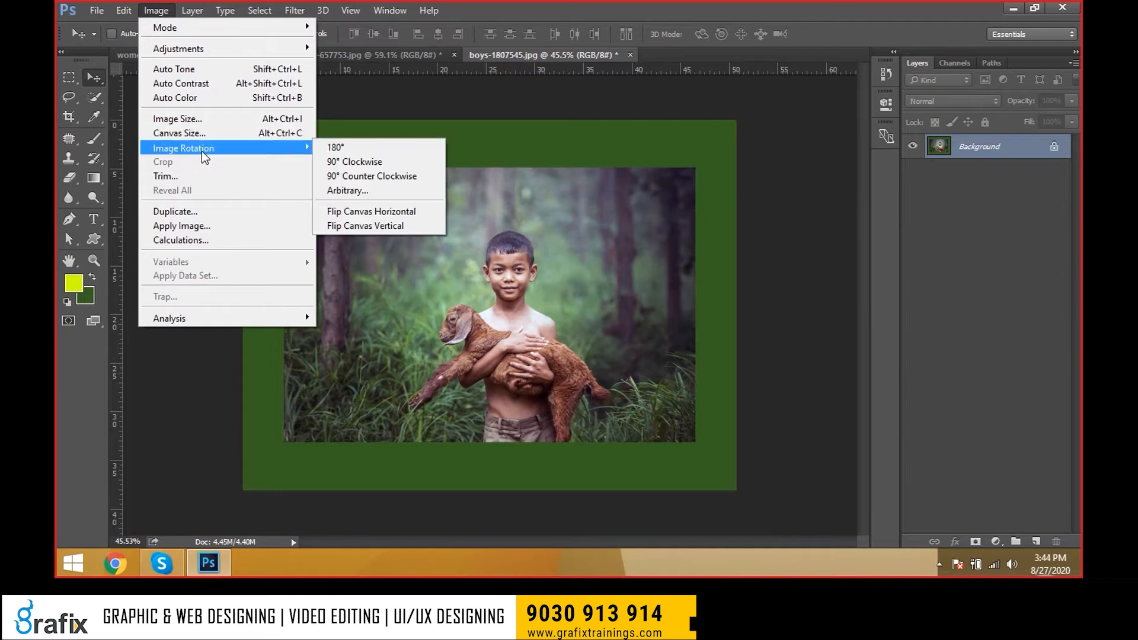
{"action": "left_click", "coordinate": [407, 215]}
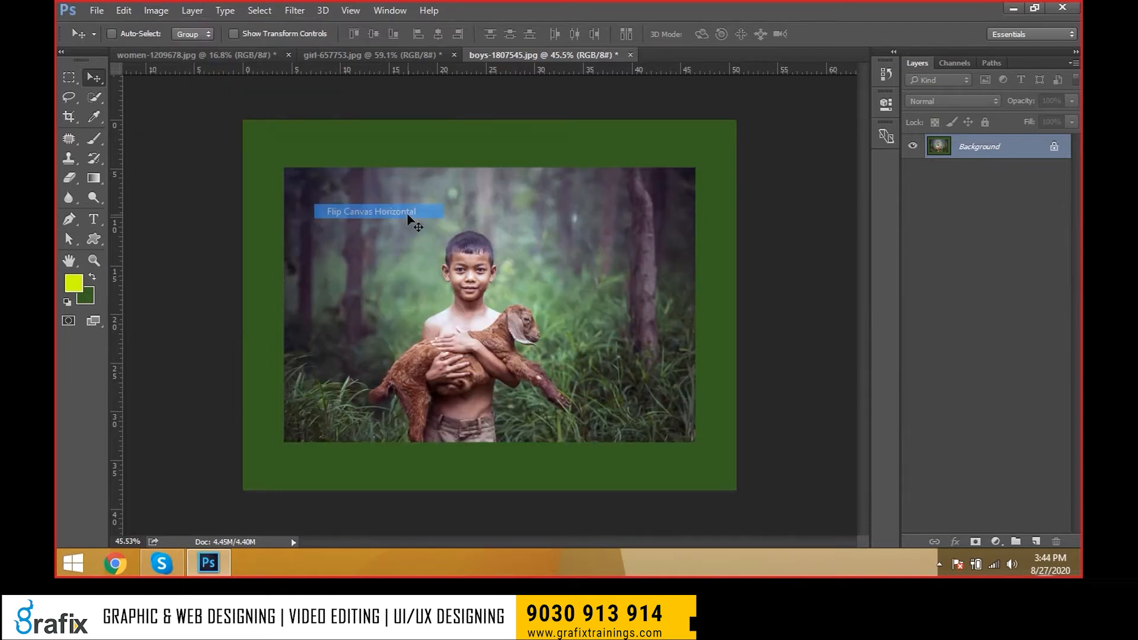
{"action": "left_click", "coordinate": [122, 9]}
{"action": "left_click", "coordinate": [123, 8]}
{"action": "left_click", "coordinate": [156, 10]}
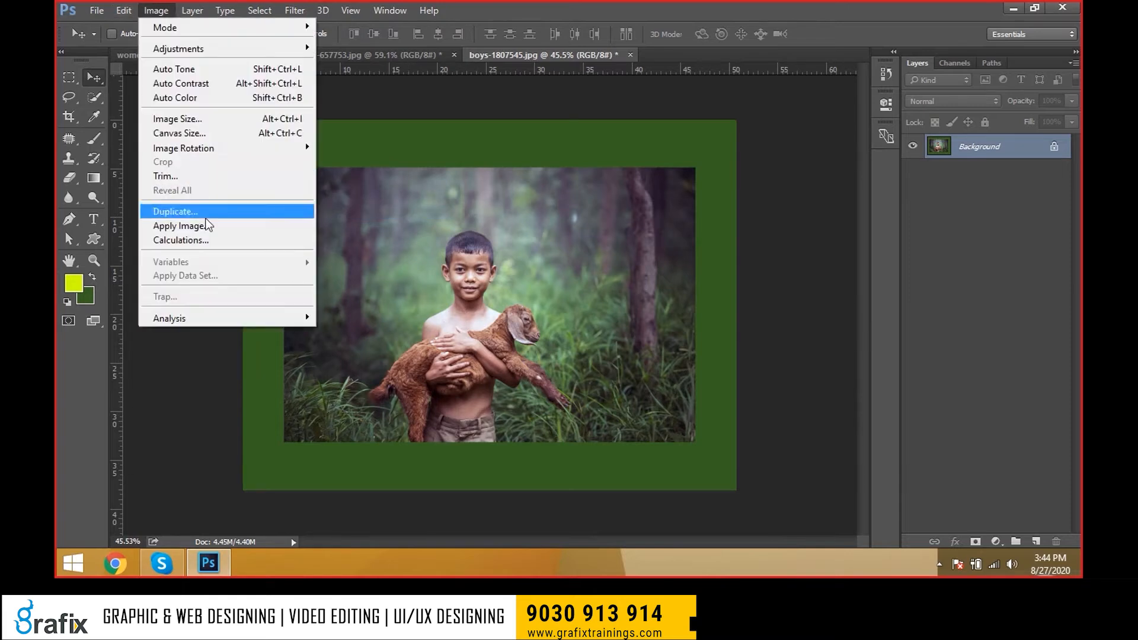
{"action": "left_click", "coordinate": [474, 173]}
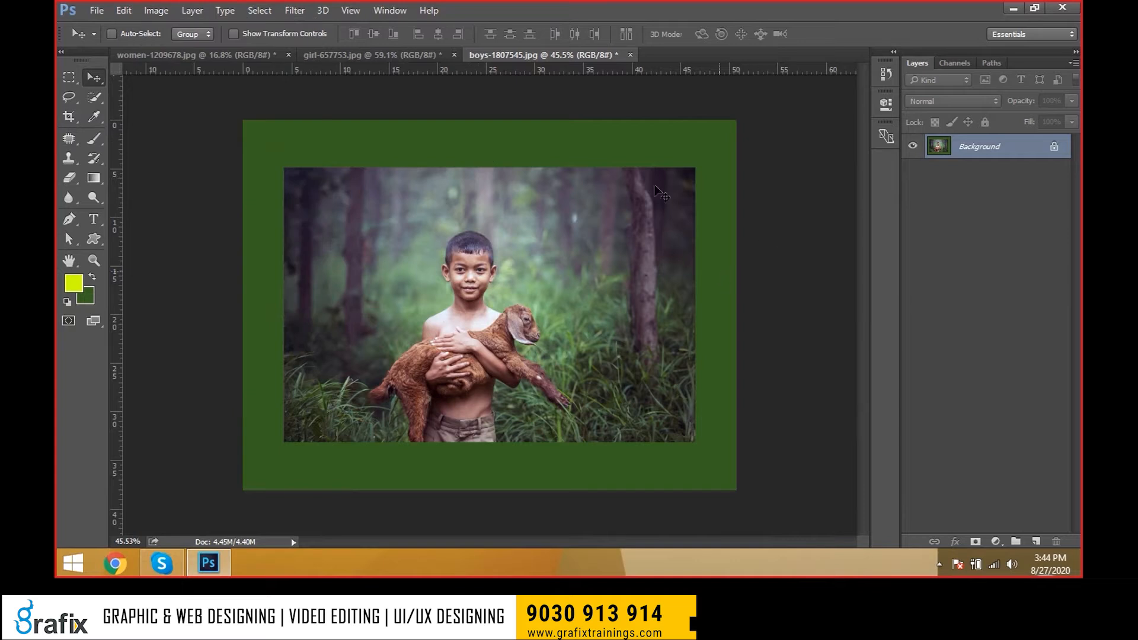
- Crop the boy image to the photo area inside the green border, undo the crop, and return to the Move tool
{"action": "left_click", "coordinate": [68, 99]}
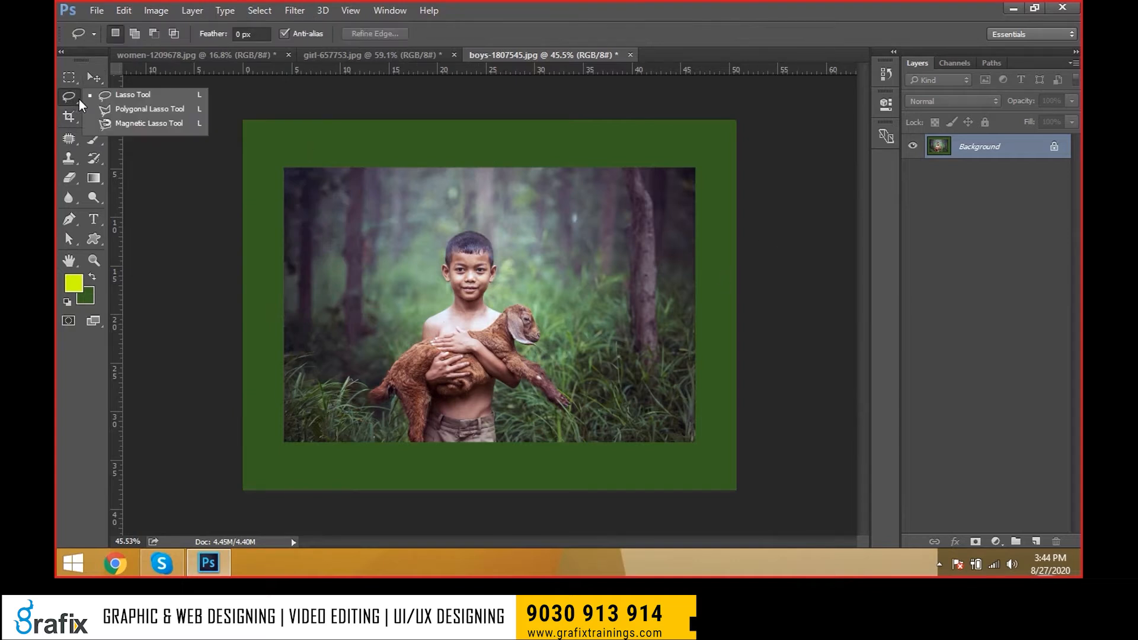
{"action": "left_click", "coordinate": [70, 119]}
{"action": "left_click", "coordinate": [70, 117]}
{"action": "left_click", "coordinate": [130, 115]}
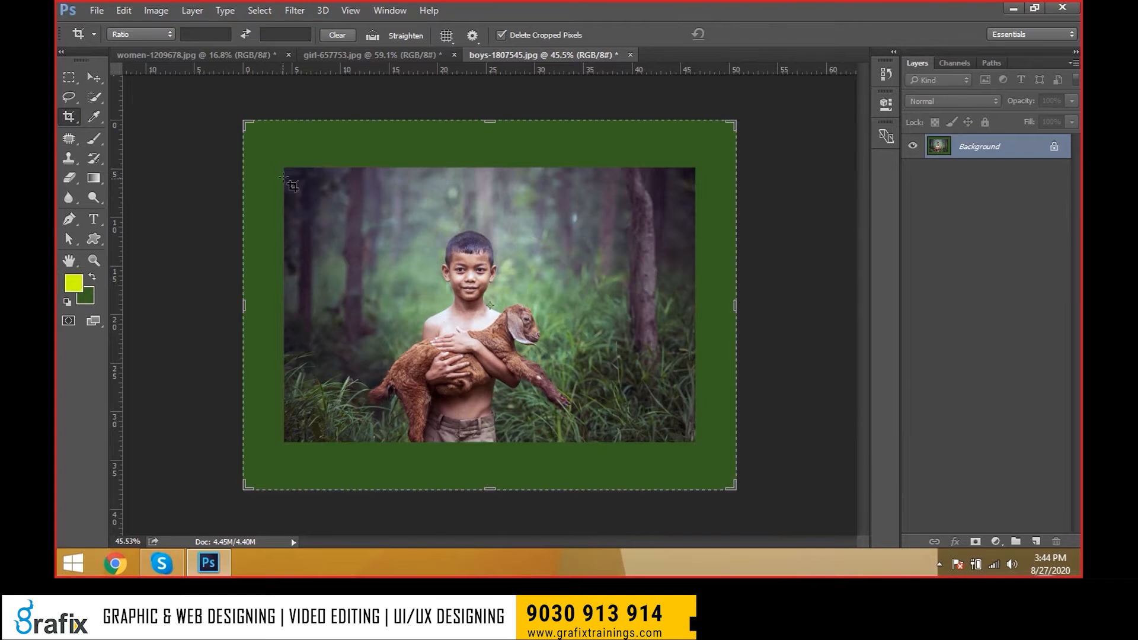
{"action": "left_click_drag", "start_coordinate": [292, 185], "coordinate": [697, 448]}
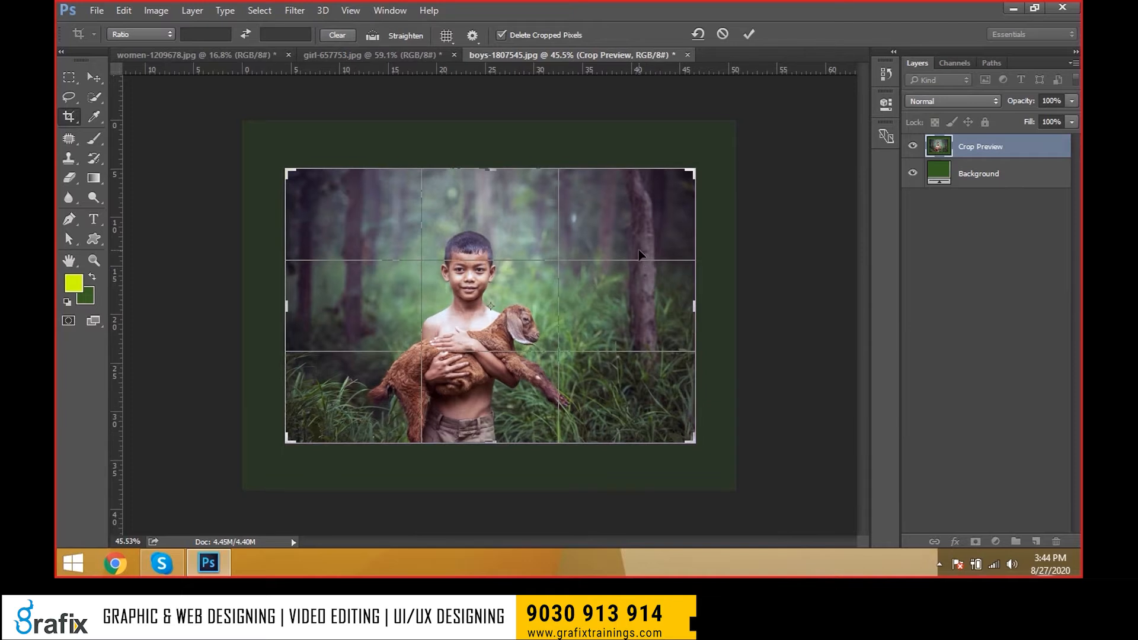
{"action": "key", "text": "Return"}
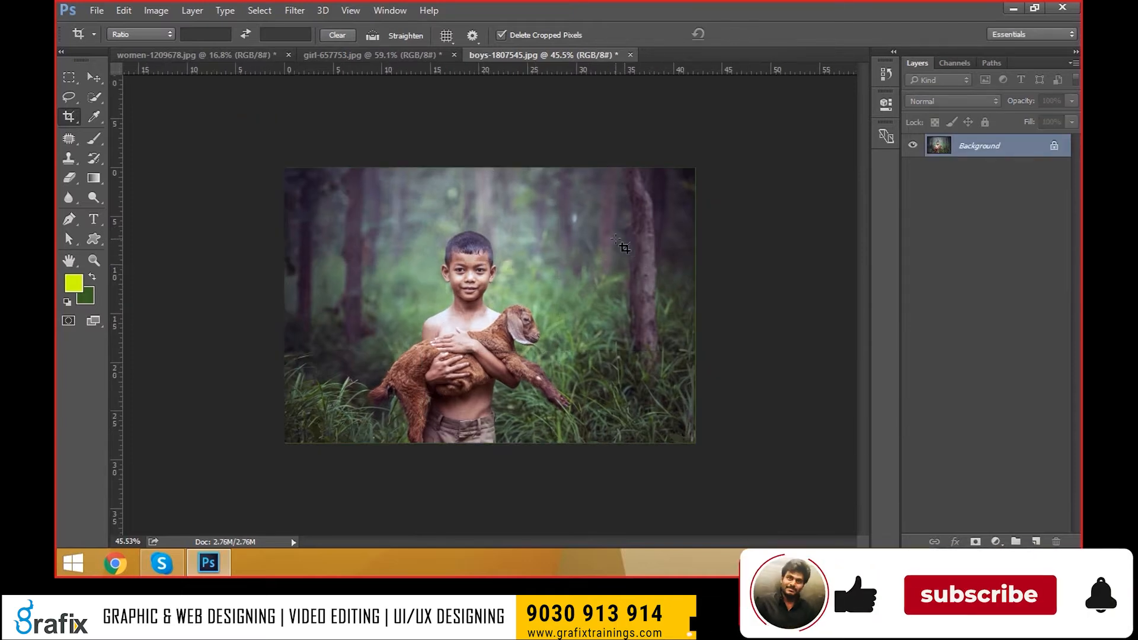
{"action": "left_click", "coordinate": [372, 35]}
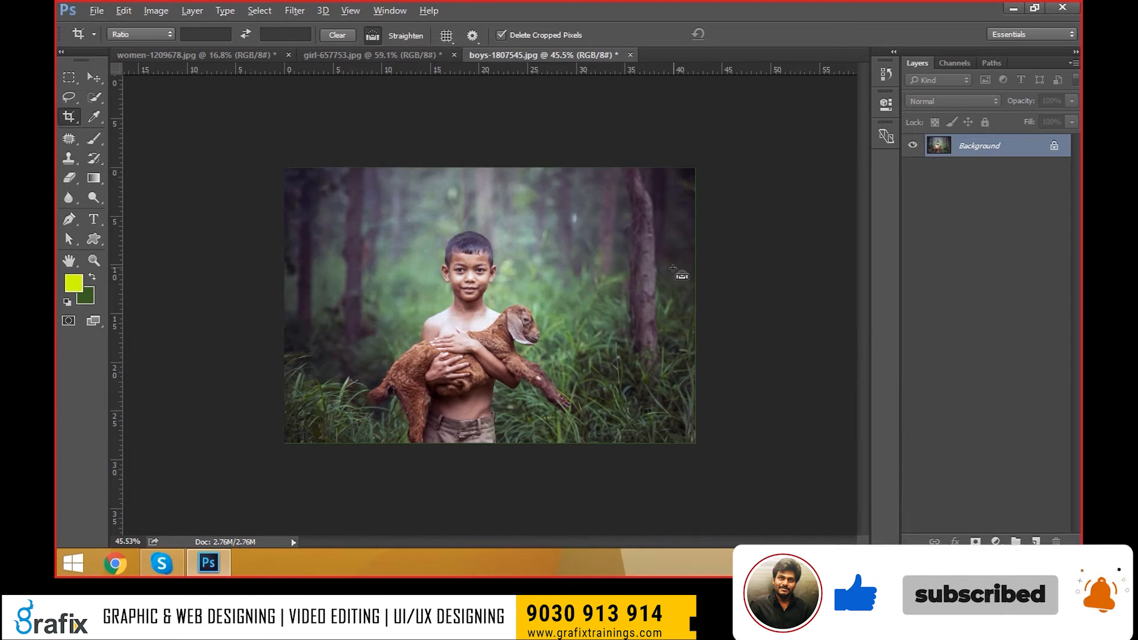
{"action": "key", "text": "ctrl+z"}
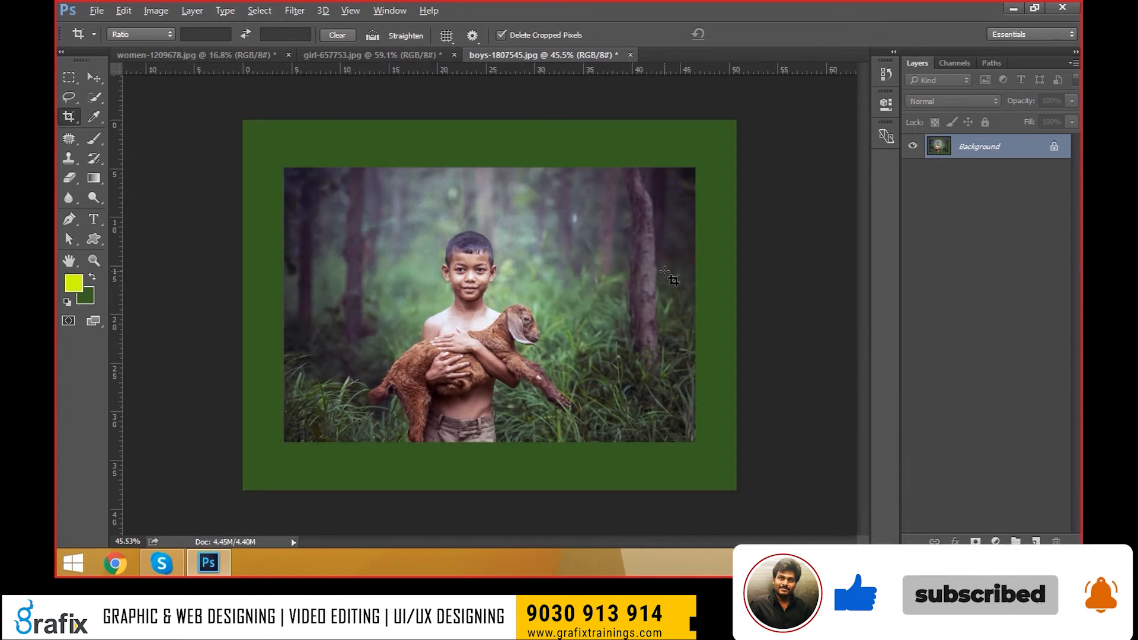
{"action": "key", "text": "v"}
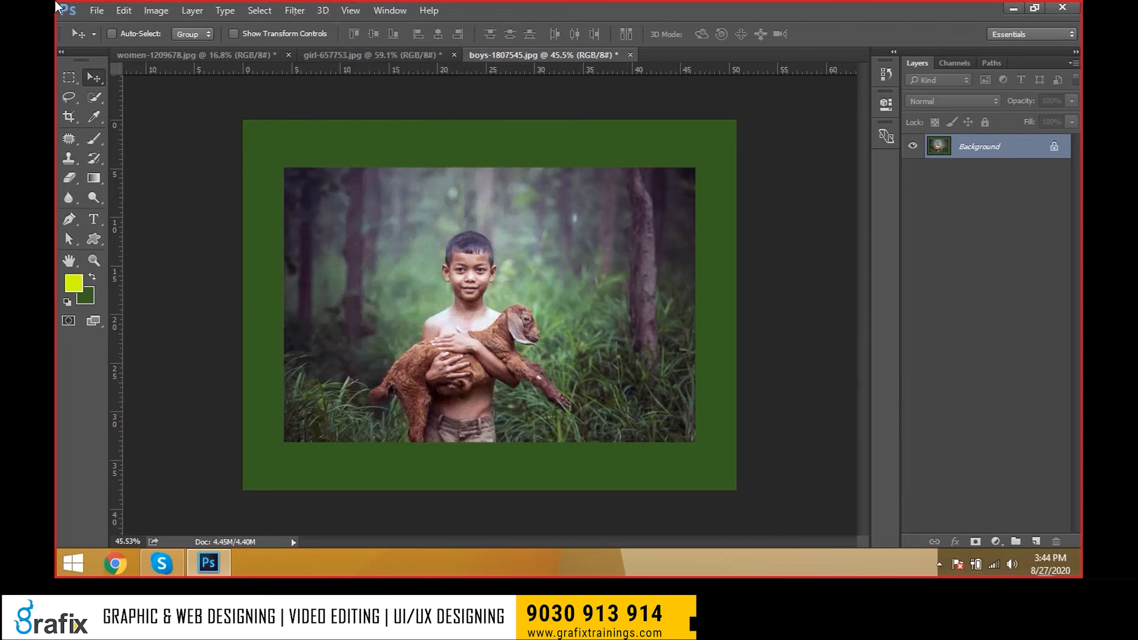
- Trim the green border away on all four sides, based on the top left pixel color, and return to the Move tool
{"action": "left_click", "coordinate": [161, 11]}
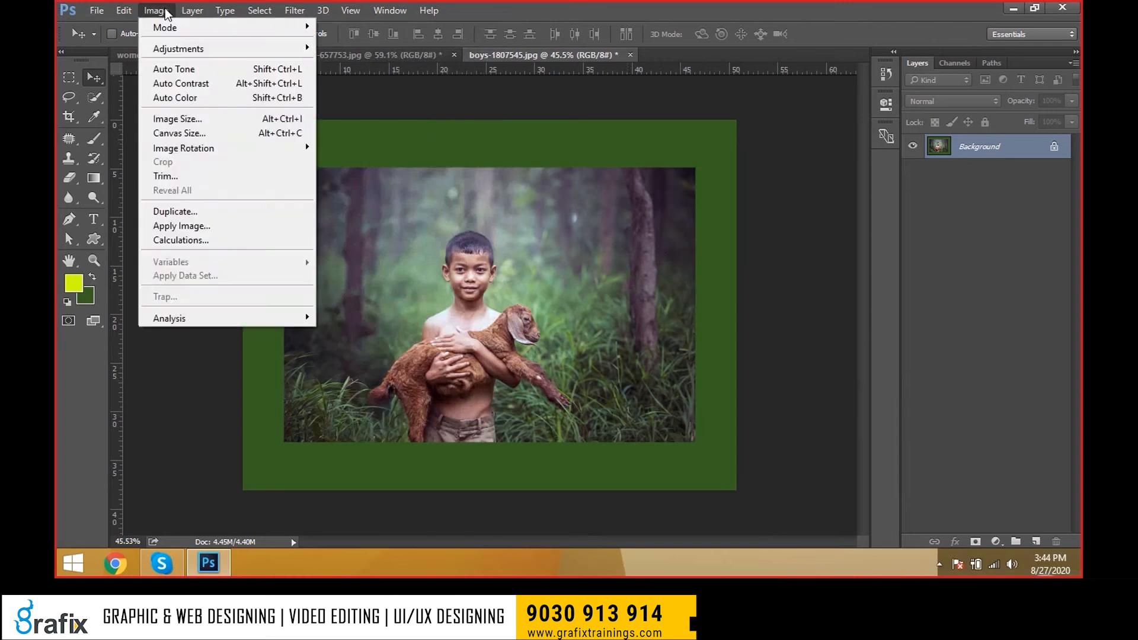
{"action": "left_click", "coordinate": [223, 180]}
{"action": "left_click_drag", "start_coordinate": [502, 137], "coordinate": [634, 136]}
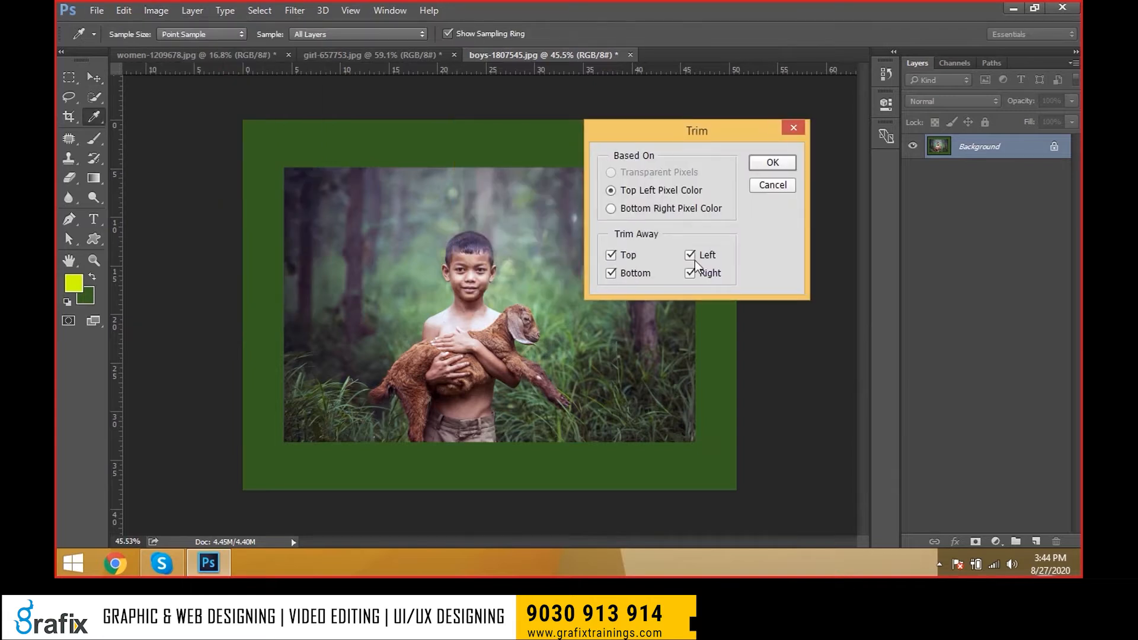
{"action": "left_click", "coordinate": [772, 164]}
{"action": "key", "text": "v"}
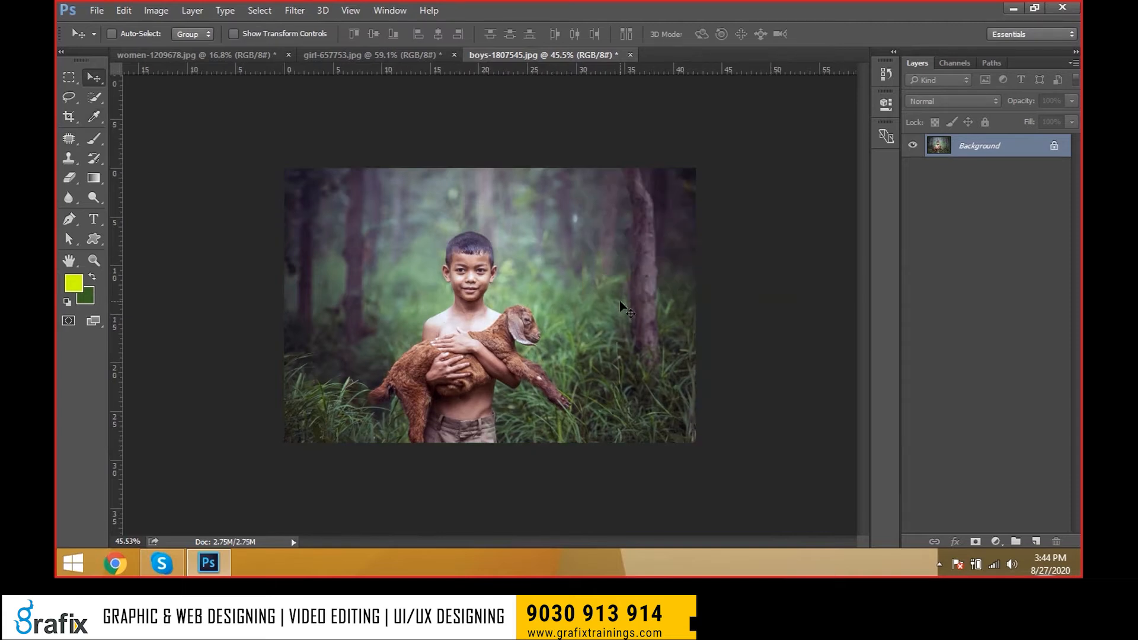
{"action": "left_click", "coordinate": [150, 9]}
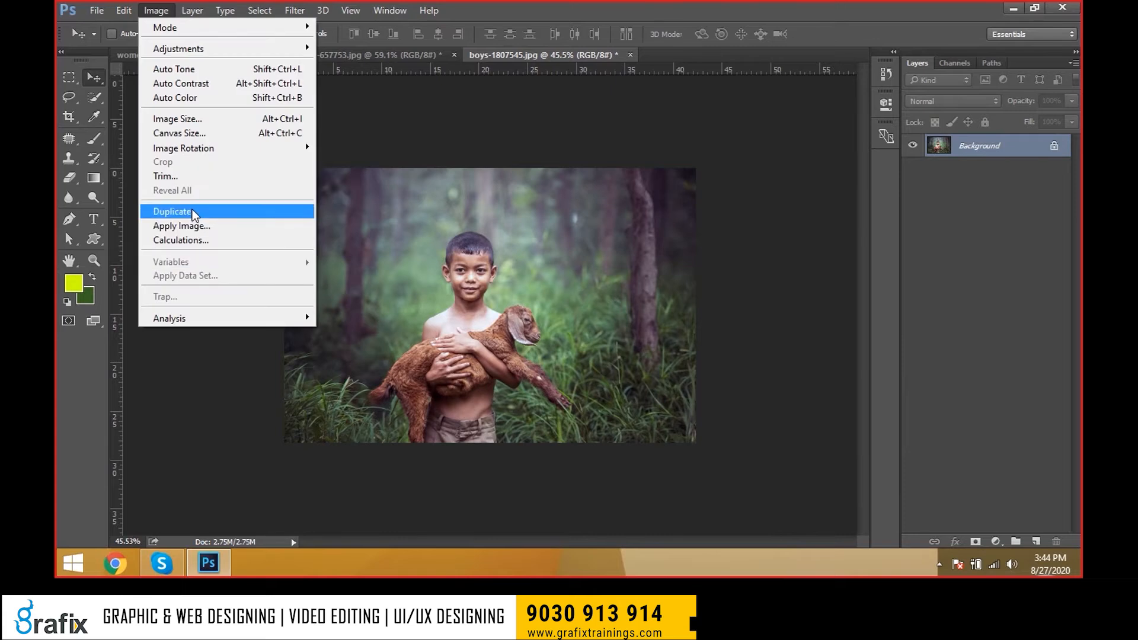
{"action": "left_click", "coordinate": [486, 58]}
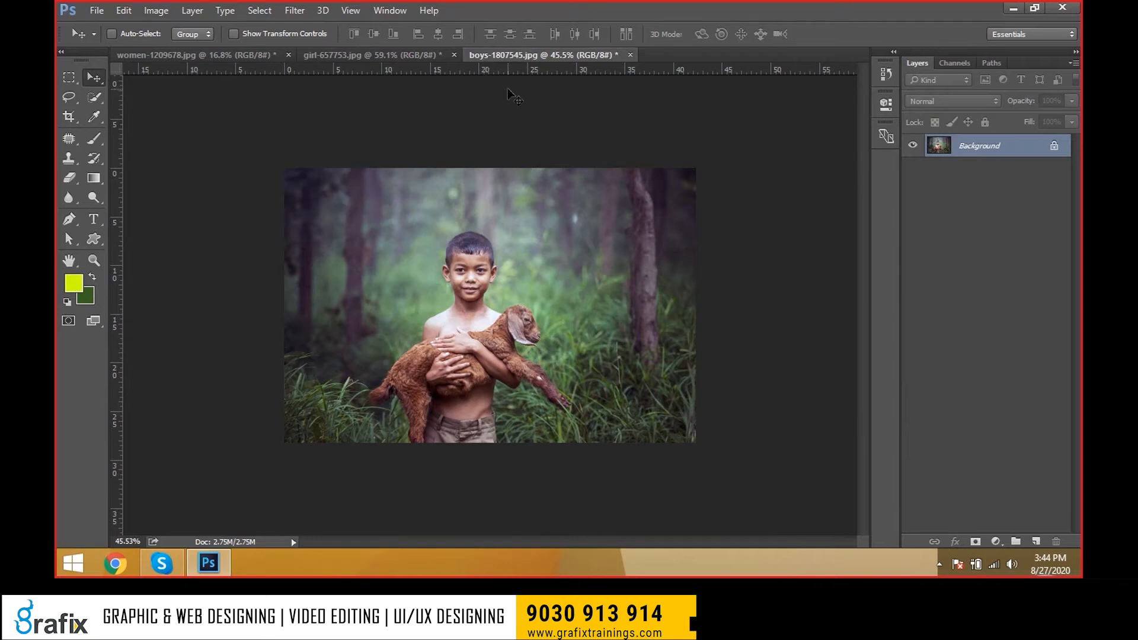
- Duplicate the boy image as "boys-1807545 copy", and compare the original with the copy
{"action": "left_click", "coordinate": [93, 11]}
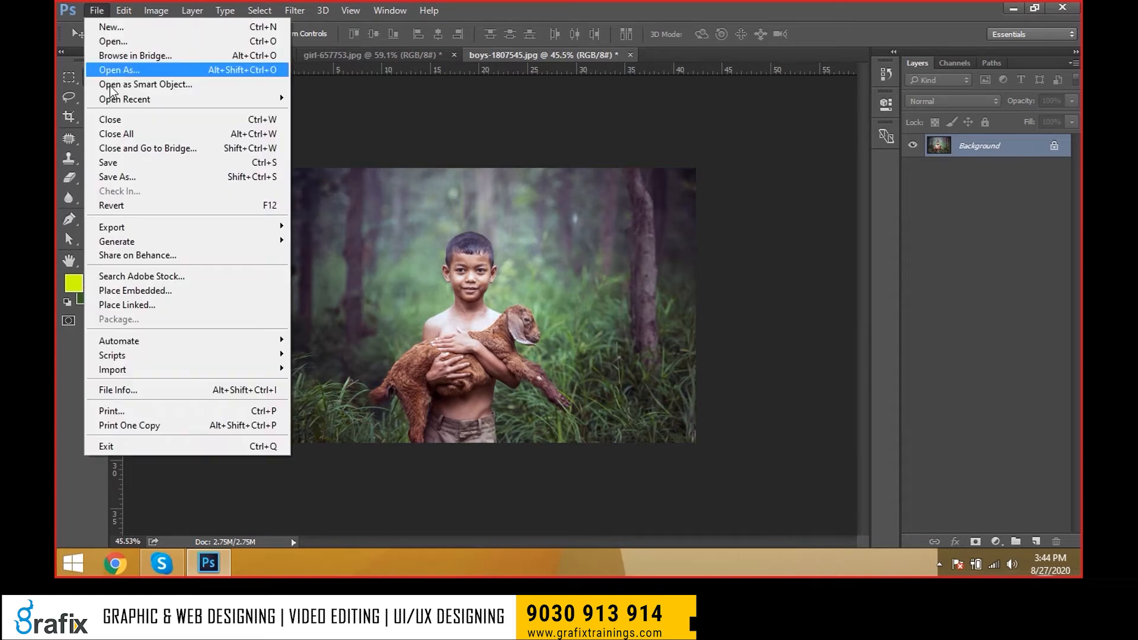
{"action": "left_click", "coordinate": [156, 10]}
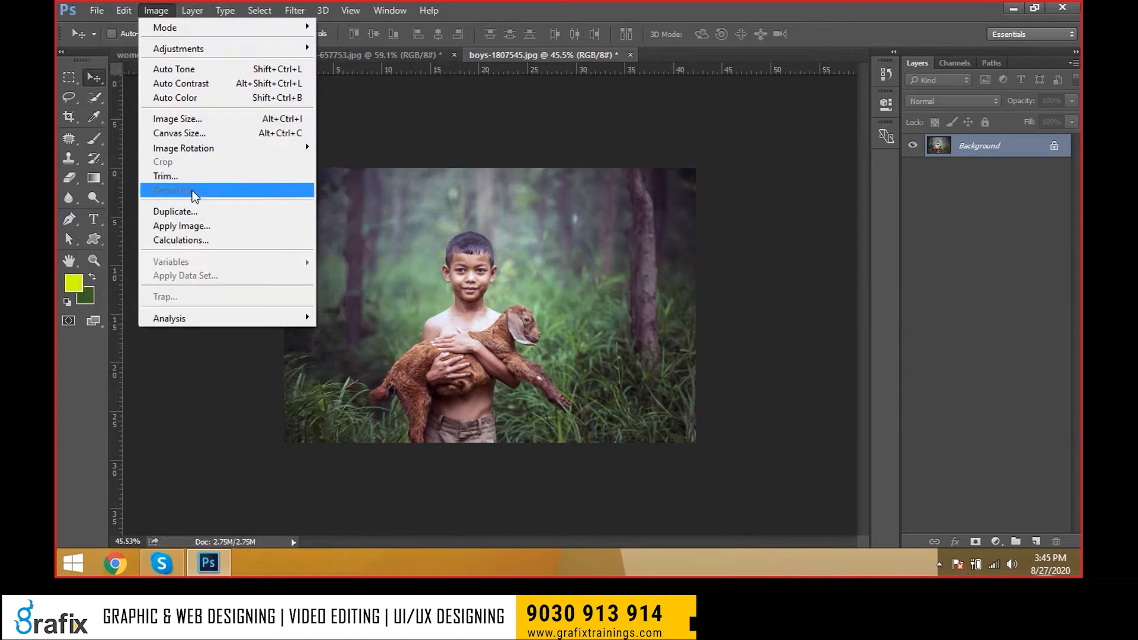
{"action": "left_click", "coordinate": [175, 211]}
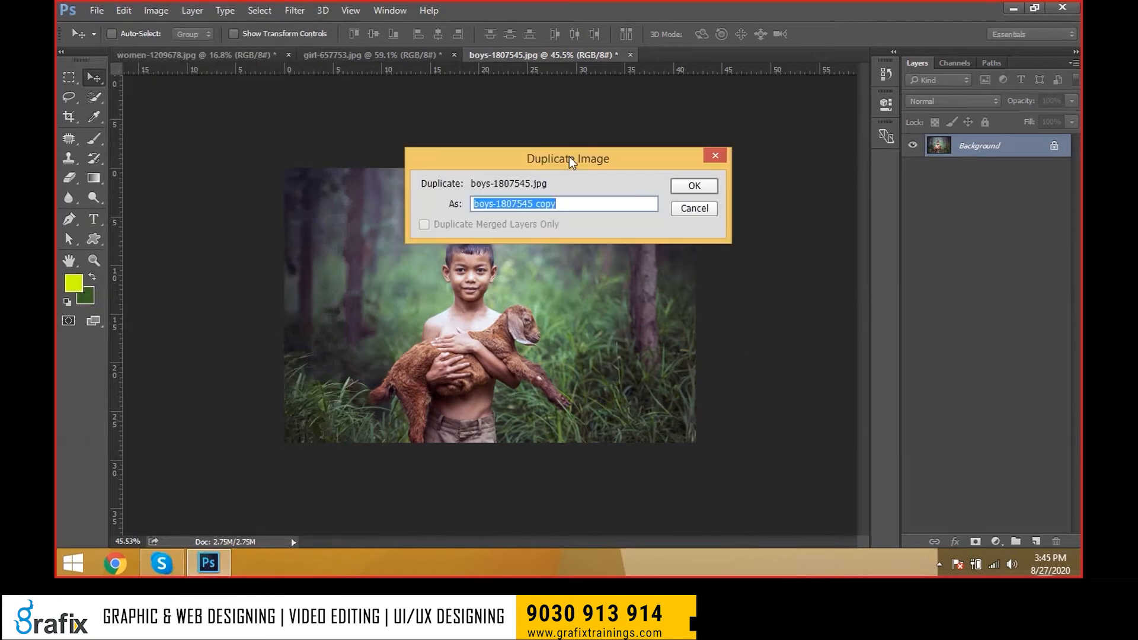
{"action": "left_click_drag", "start_coordinate": [569, 157], "coordinate": [643, 172]}
{"action": "left_click", "coordinate": [603, 220]}
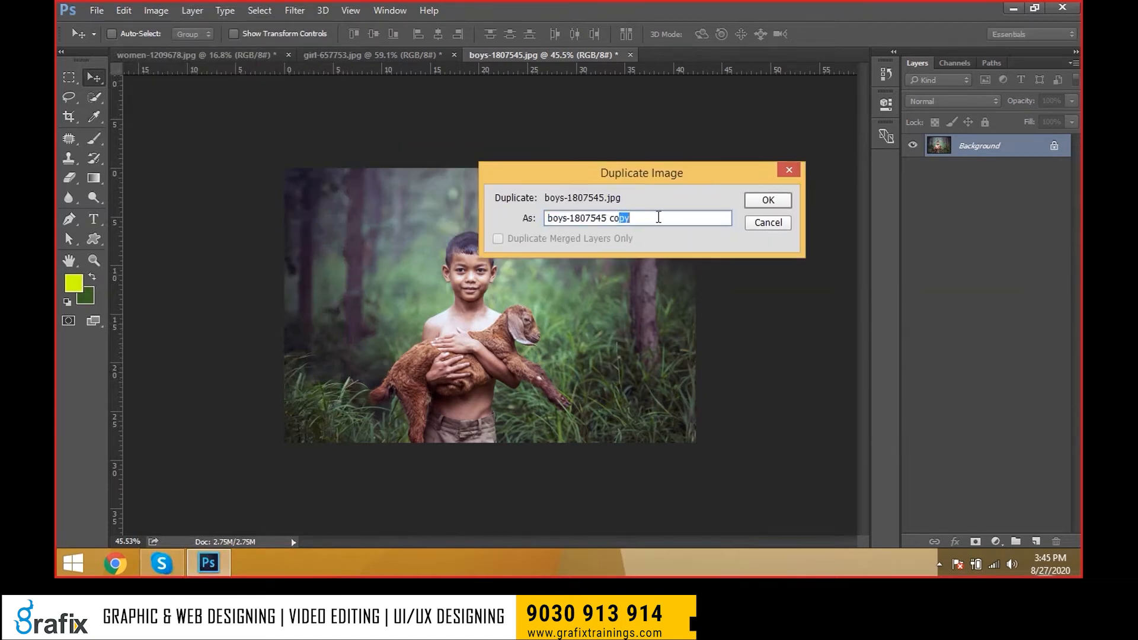
{"action": "left_click", "coordinate": [757, 205]}
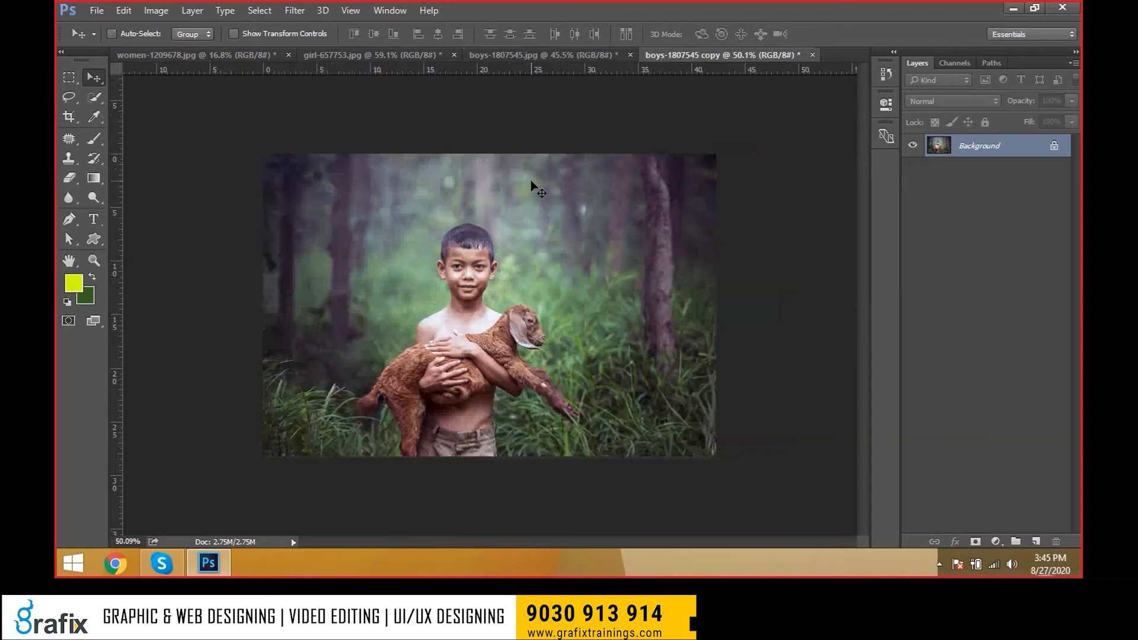
{"action": "left_click", "coordinate": [513, 55]}
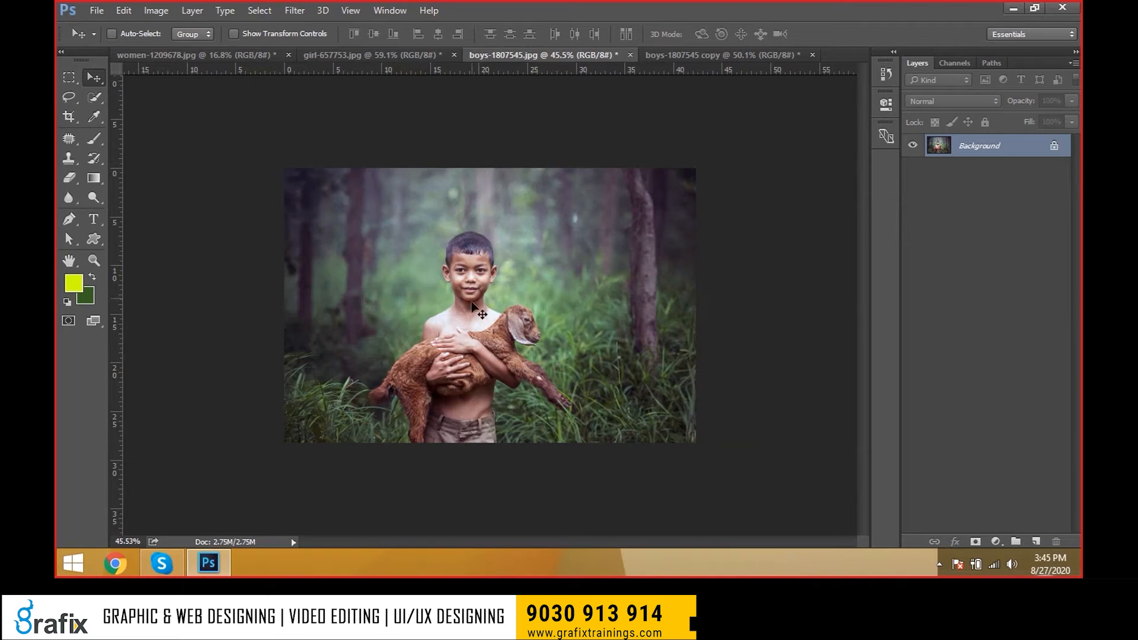
{"action": "left_click", "coordinate": [664, 55]}
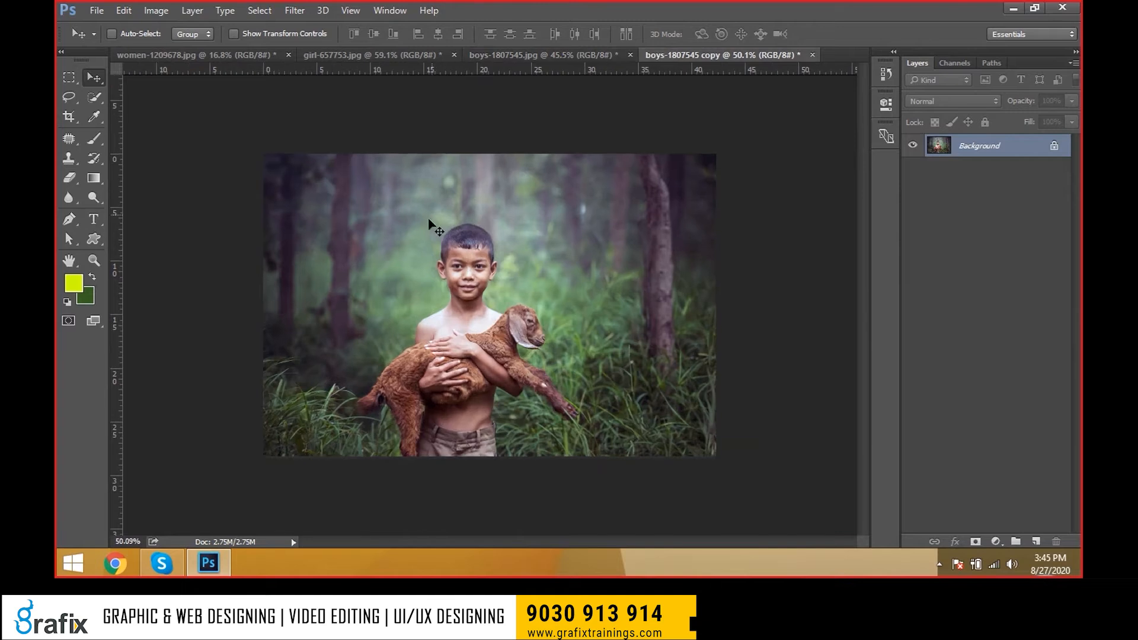
- Open Apply Image on the boy copy and try several blending modes, including Darken, Color Dodge and Linear Dodge (Add)
{"action": "left_click", "coordinate": [95, 10]}
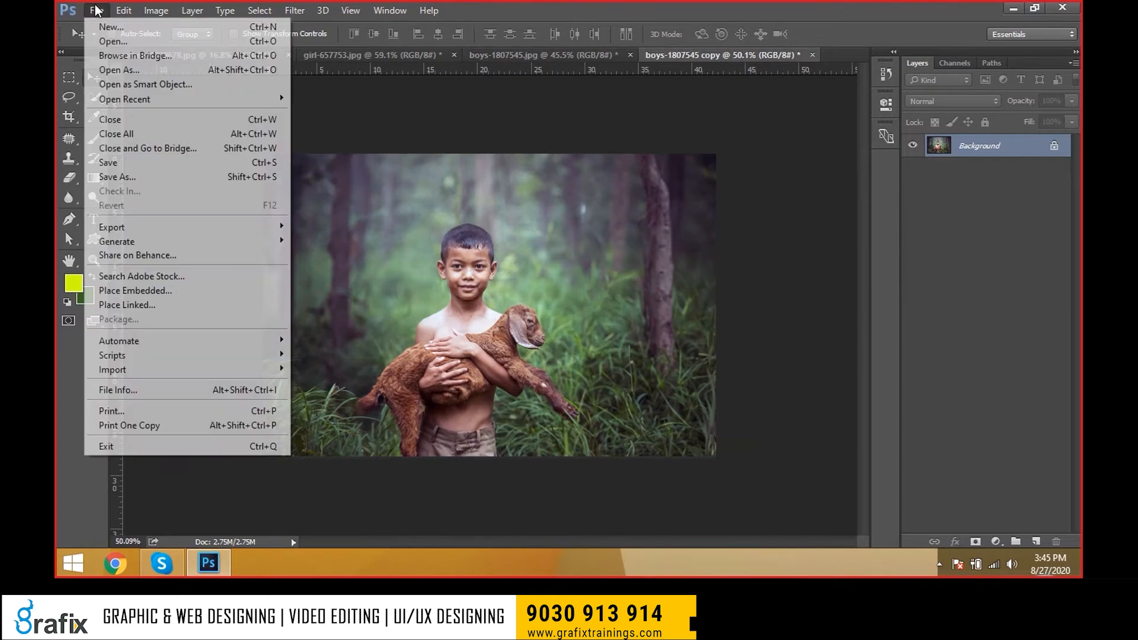
{"action": "mouse_move", "coordinate": [156, 10]}
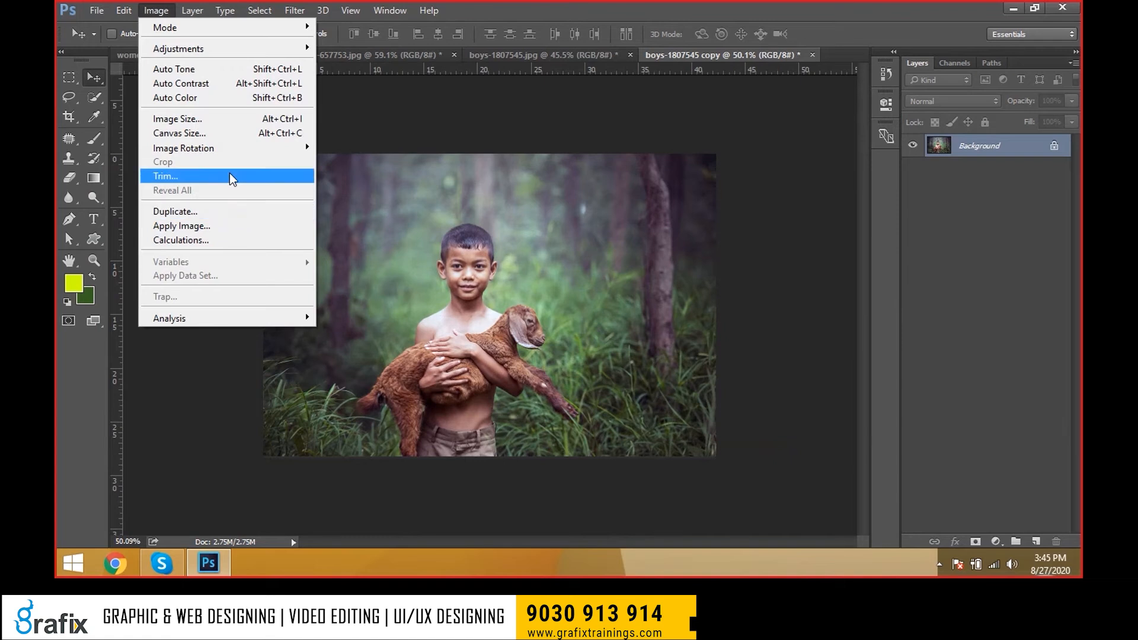
{"action": "left_click", "coordinate": [229, 229]}
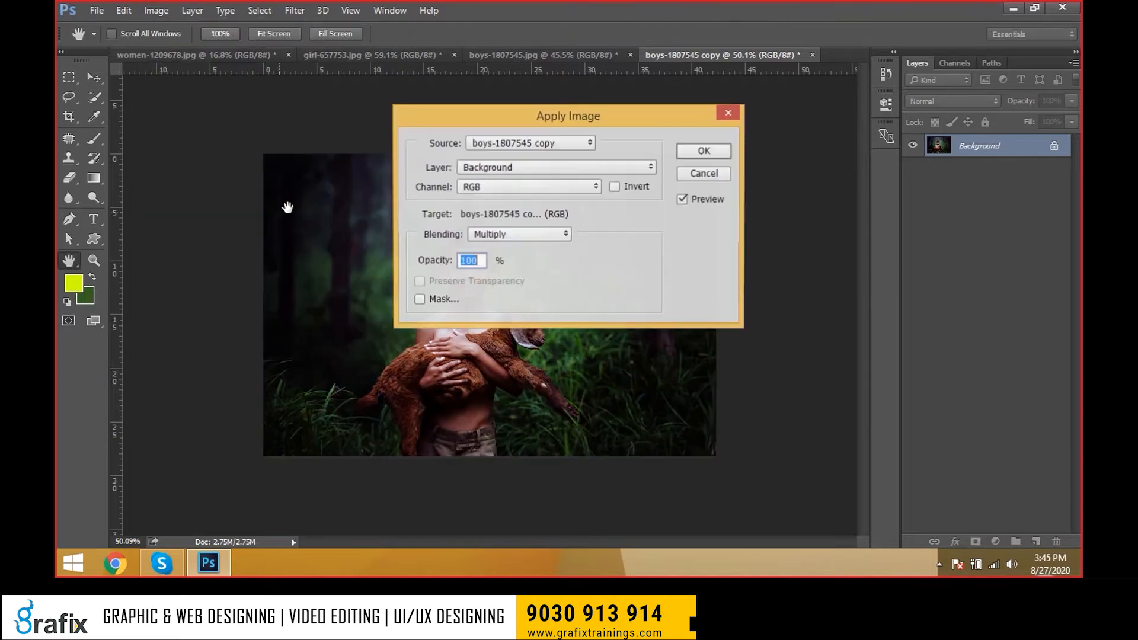
{"action": "left_click_drag", "start_coordinate": [471, 118], "coordinate": [761, 124]}
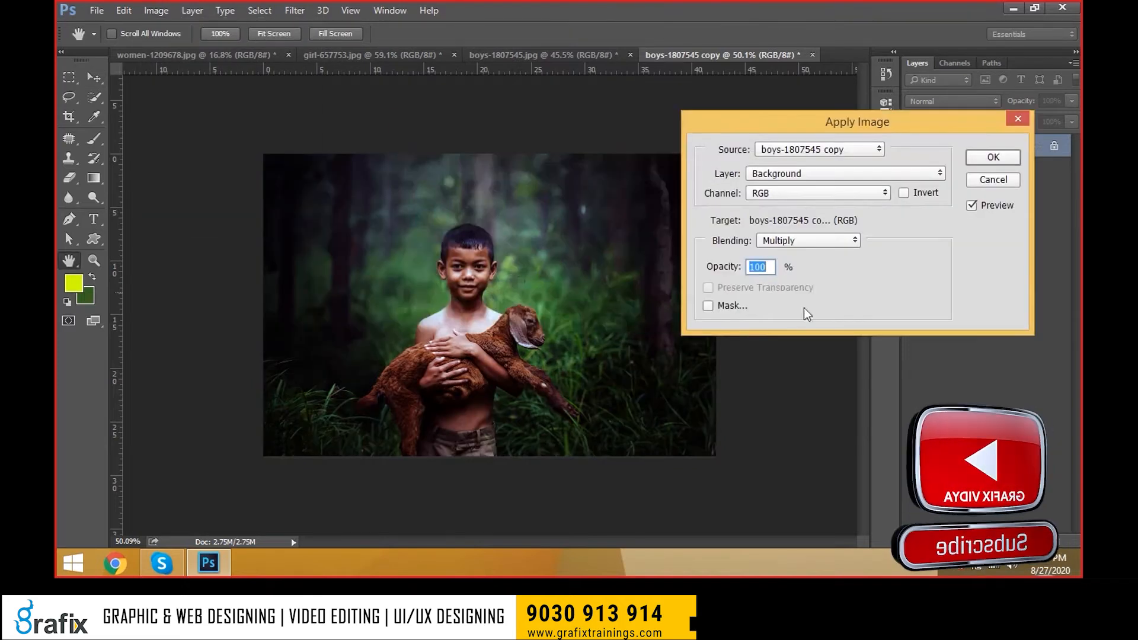
{"action": "left_click", "coordinate": [808, 242]}
{"action": "left_click", "coordinate": [800, 277]}
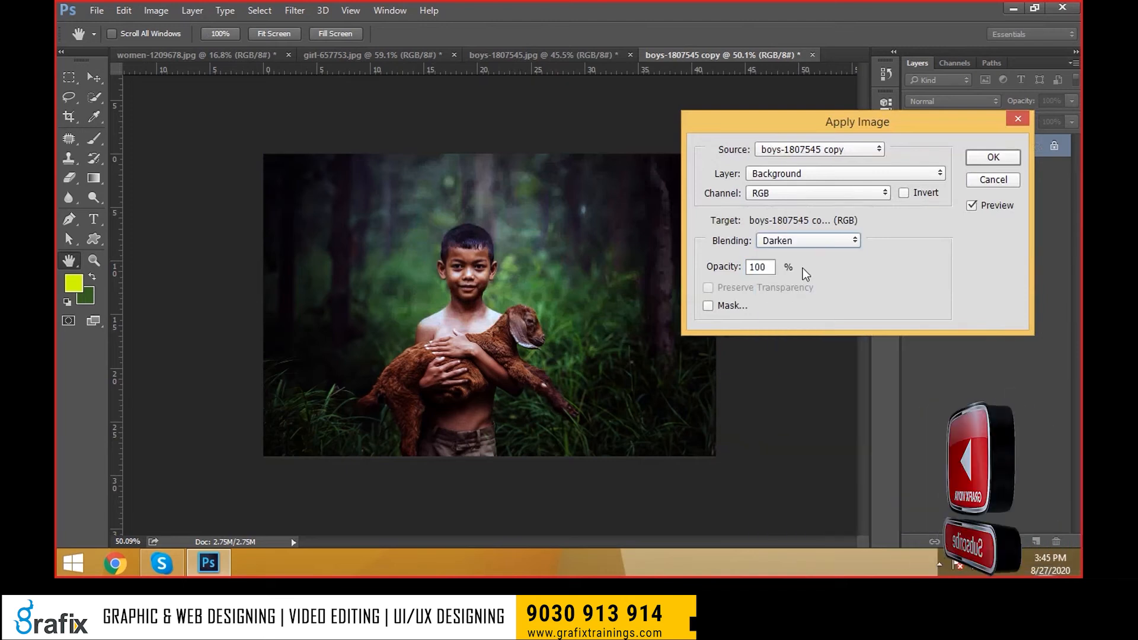
{"action": "left_click", "coordinate": [811, 239]}
{"action": "left_click", "coordinate": [781, 296]}
{"action": "left_click", "coordinate": [798, 241]}
{"action": "left_click", "coordinate": [784, 360]}
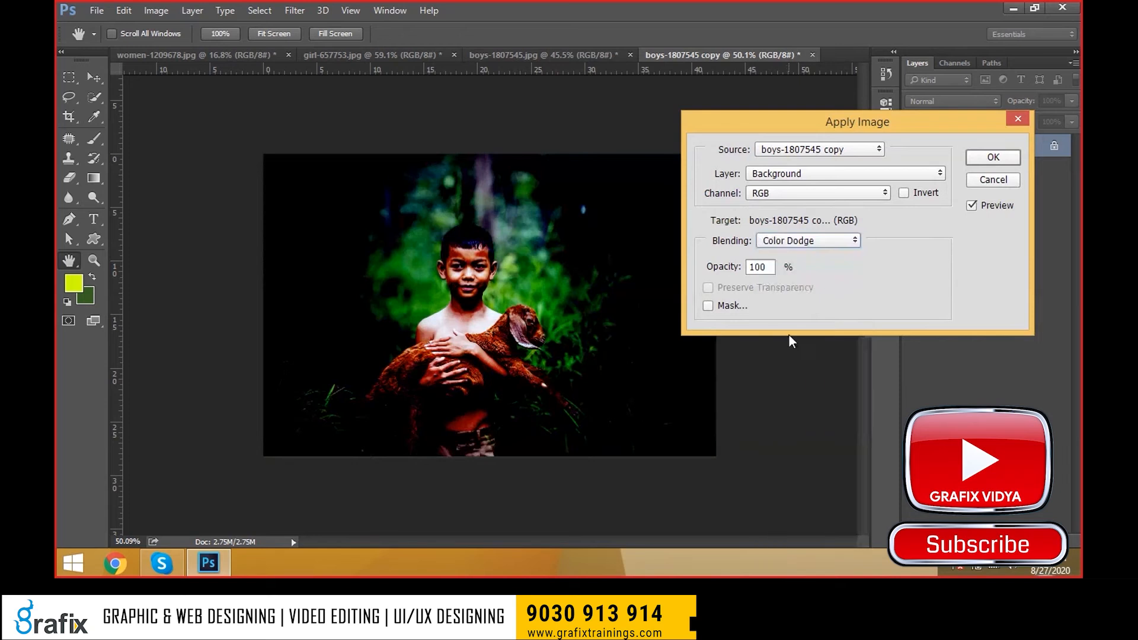
{"action": "left_click", "coordinate": [808, 240]}
{"action": "left_click", "coordinate": [799, 371]}
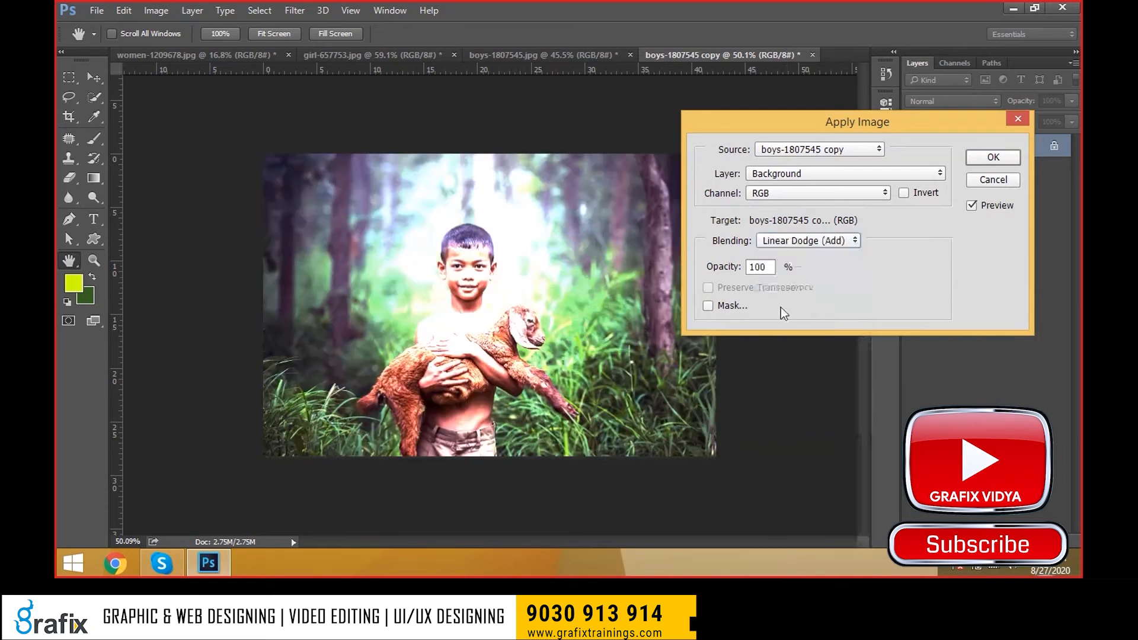
- Apply the boy copy's Background onto itself with Overlay blending at 100% opacity after toggling the preview, and undo it
{"action": "left_click", "coordinate": [809, 240]}
{"action": "left_click", "coordinate": [796, 382]}
{"action": "left_click", "coordinate": [792, 240]}
{"action": "left_click", "coordinate": [792, 405]}
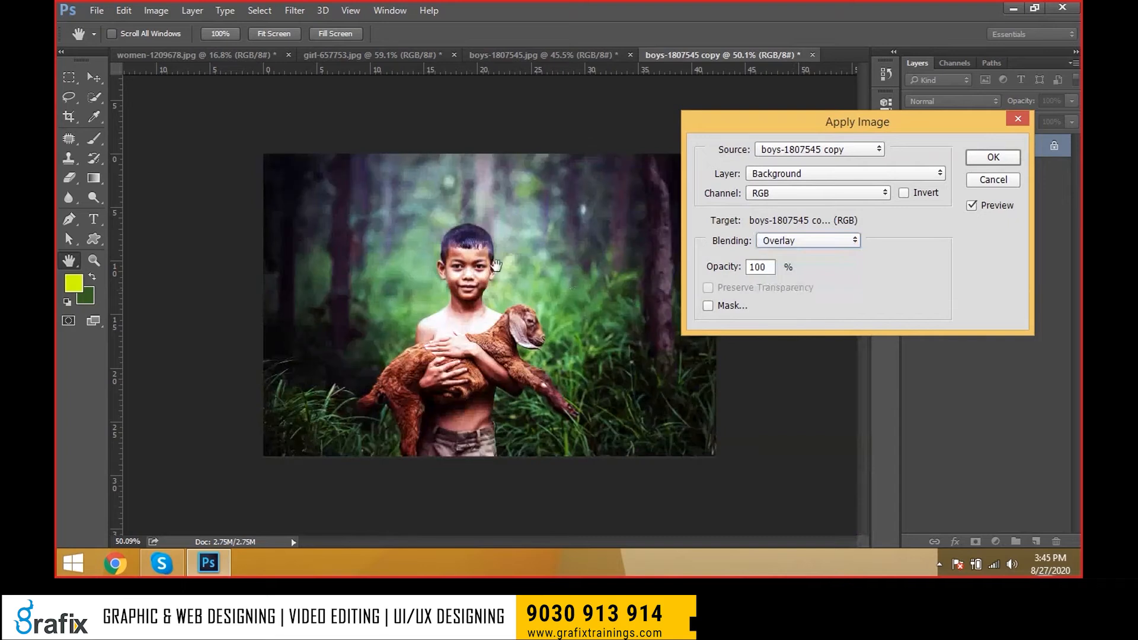
{"action": "left_click", "coordinate": [1000, 205]}
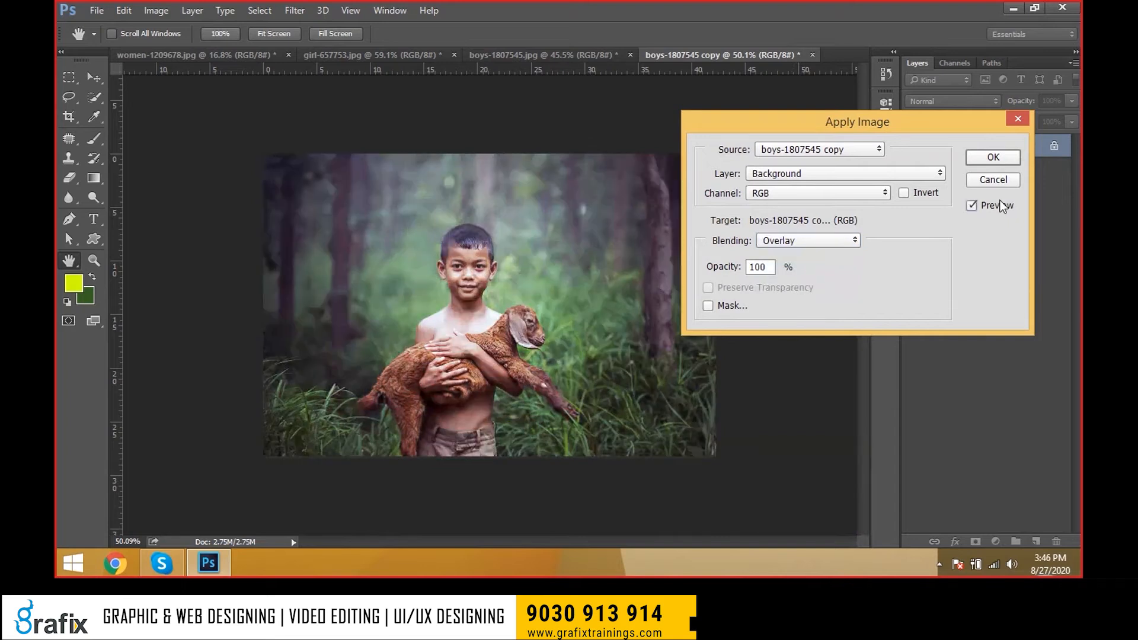
{"action": "left_click", "coordinate": [1000, 205]}
{"action": "left_click", "coordinate": [1000, 205]}
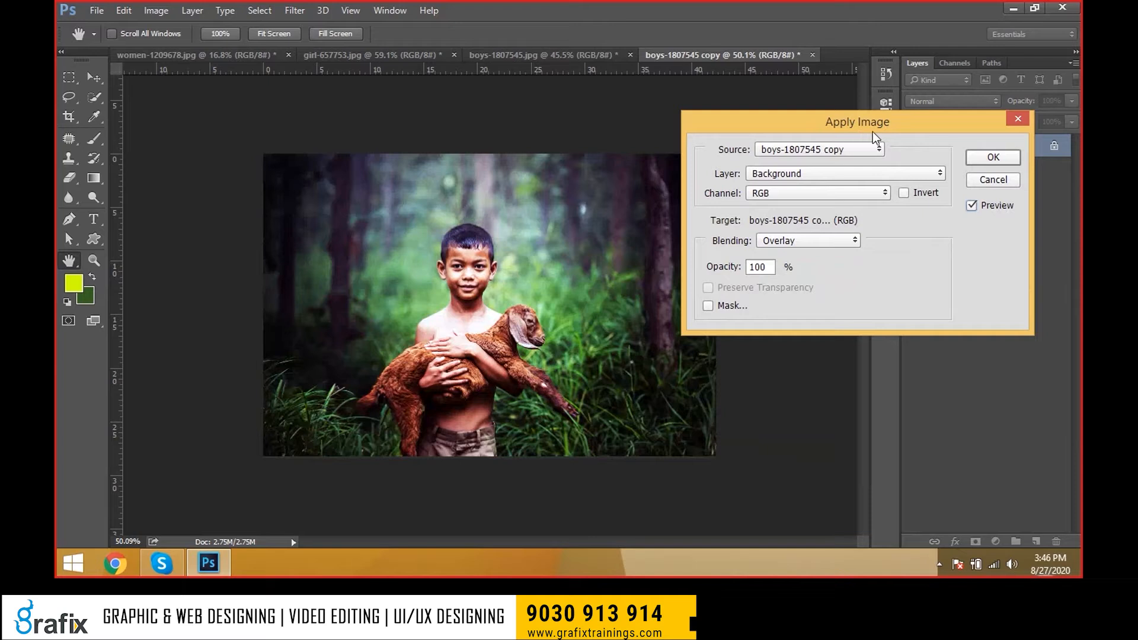
{"action": "left_click", "coordinate": [994, 157]}
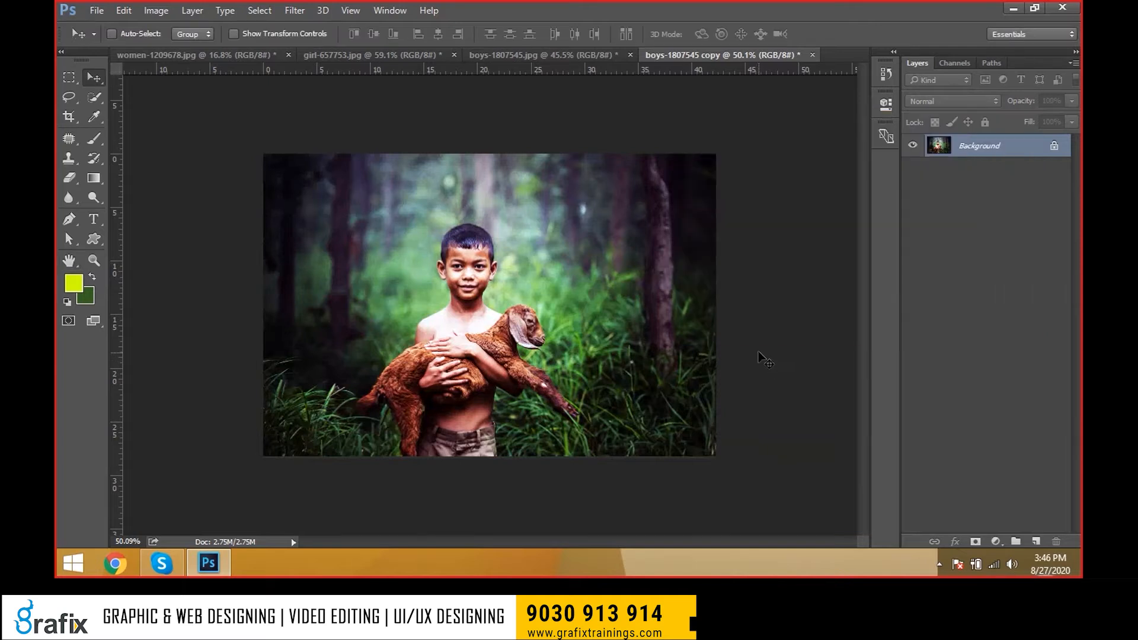
{"action": "key", "text": "ctrl"}
{"action": "key", "text": "ctrl+z"}
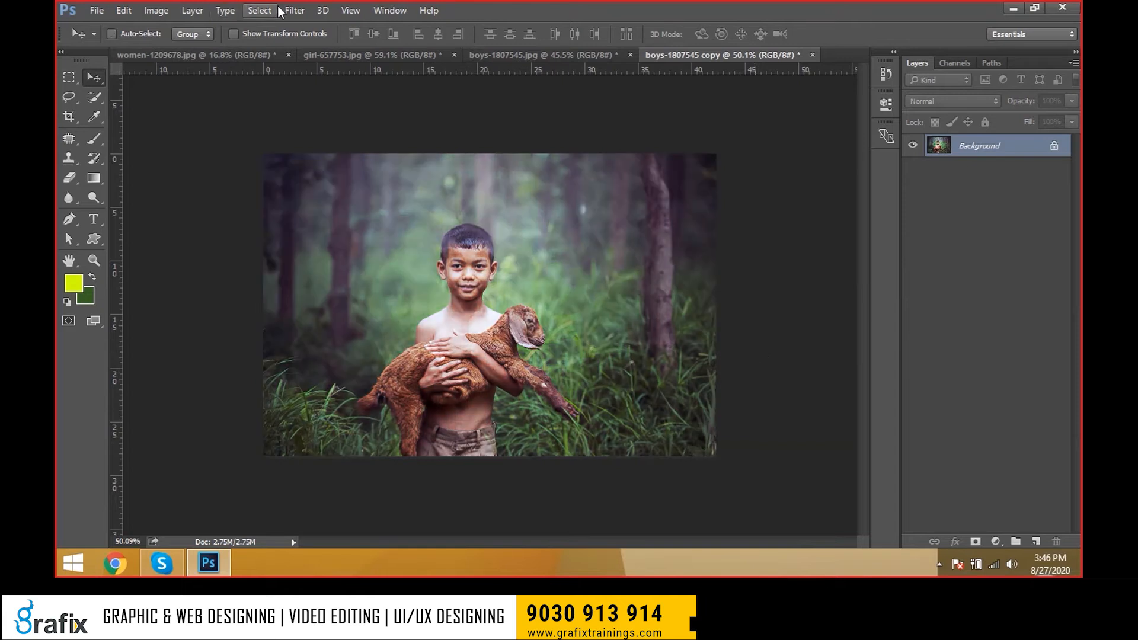
- Open Calculations for the boy copy's Red channels and preview different blending modes, ending with Soft Light
{"action": "left_click", "coordinate": [294, 10]}
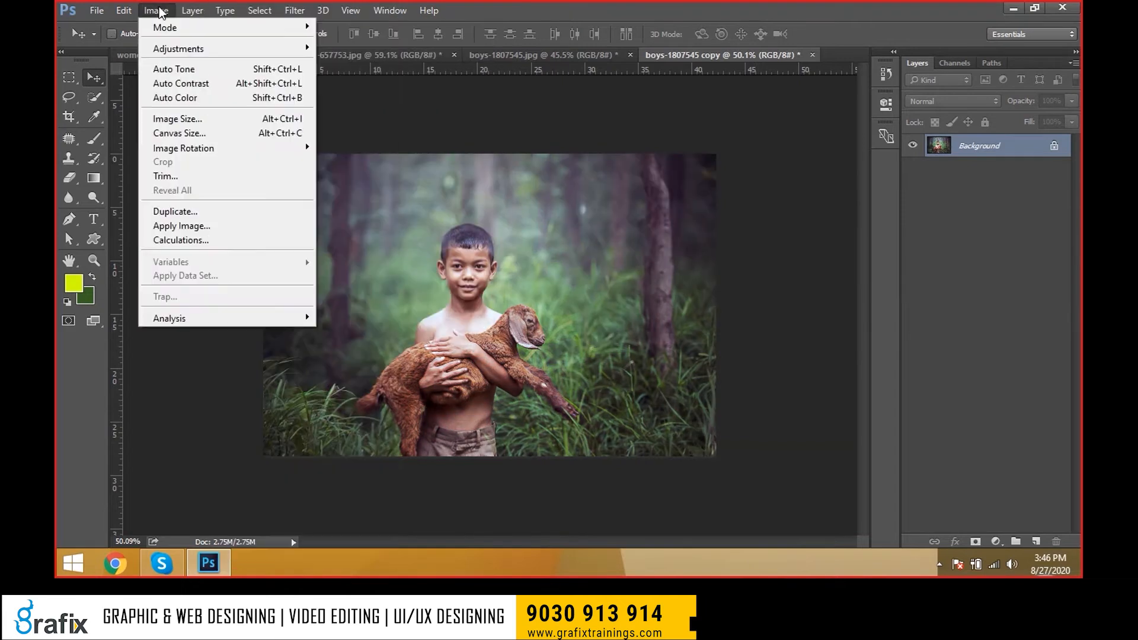
{"action": "left_click", "coordinate": [155, 10]}
{"action": "left_click", "coordinate": [159, 11]}
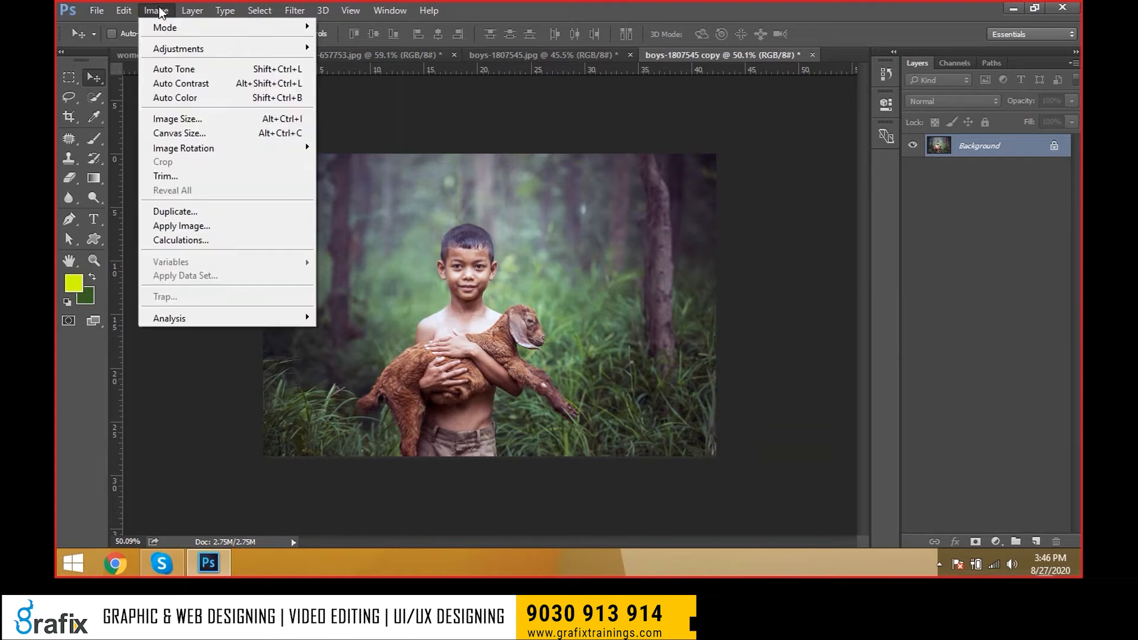
{"action": "left_click", "coordinate": [236, 243]}
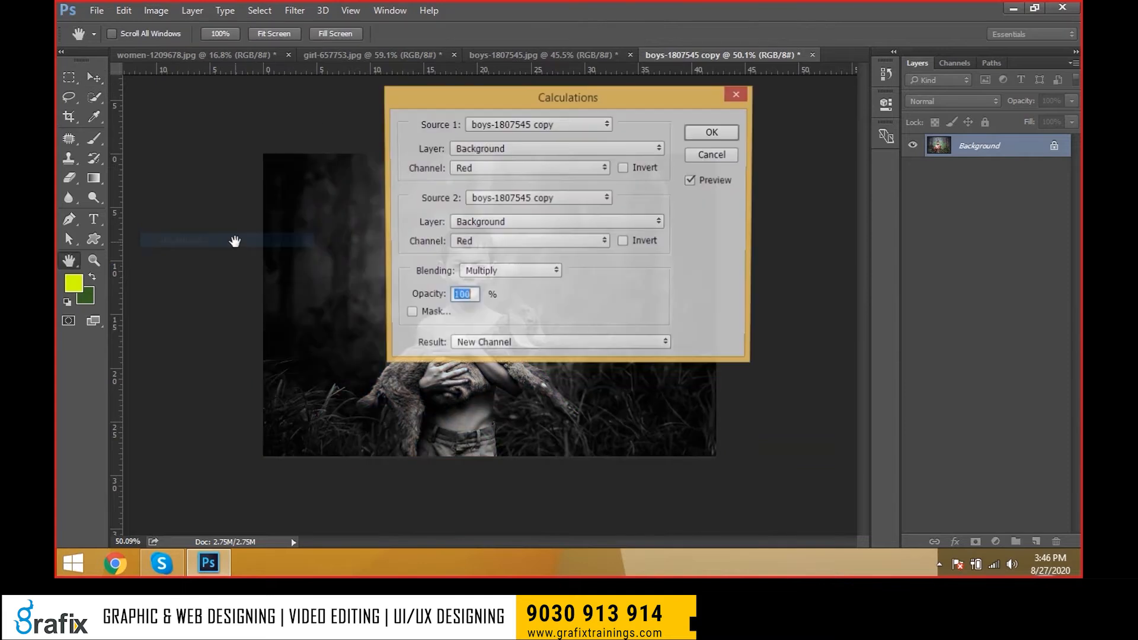
{"action": "left_click_drag", "start_coordinate": [568, 96], "coordinate": [791, 165]}
{"action": "left_click", "coordinate": [720, 341]}
{"action": "left_click", "coordinate": [724, 222]}
{"action": "left_click", "coordinate": [736, 340]}
{"action": "left_click", "coordinate": [734, 336]}
{"action": "key", "text": "Up"}
{"action": "key", "text": "Up"}
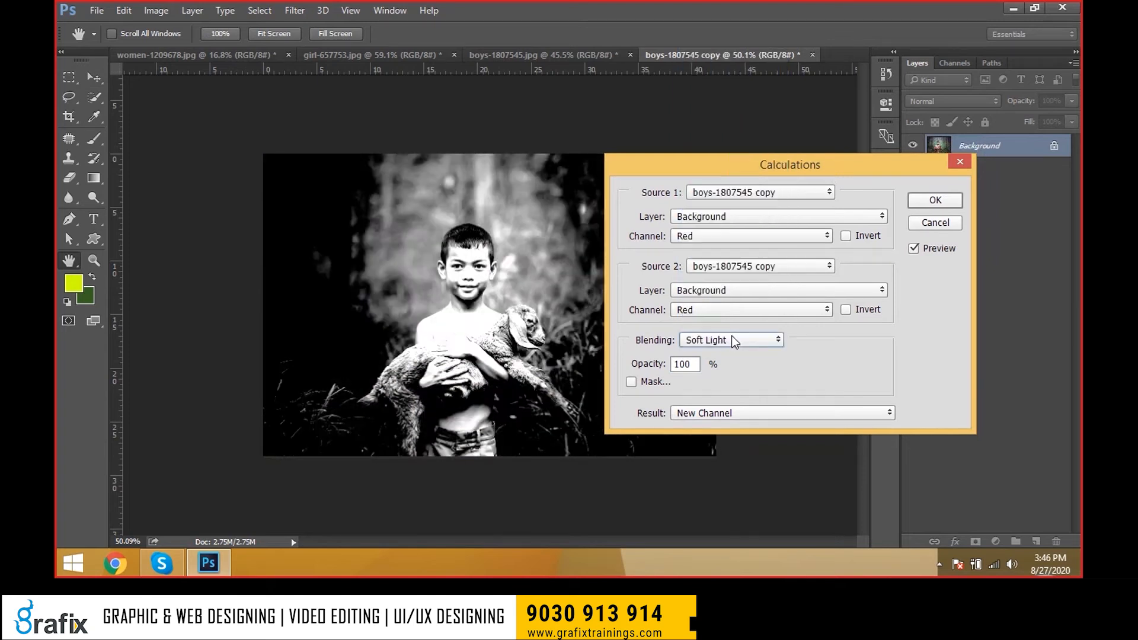
- Create a new channel from the two Red channels with Lighten blending at 100% opacity
{"action": "left_click", "coordinate": [728, 338]}
{"action": "left_click", "coordinate": [727, 253]}
{"action": "left_click", "coordinate": [731, 340]}
{"action": "left_click", "coordinate": [732, 125]}
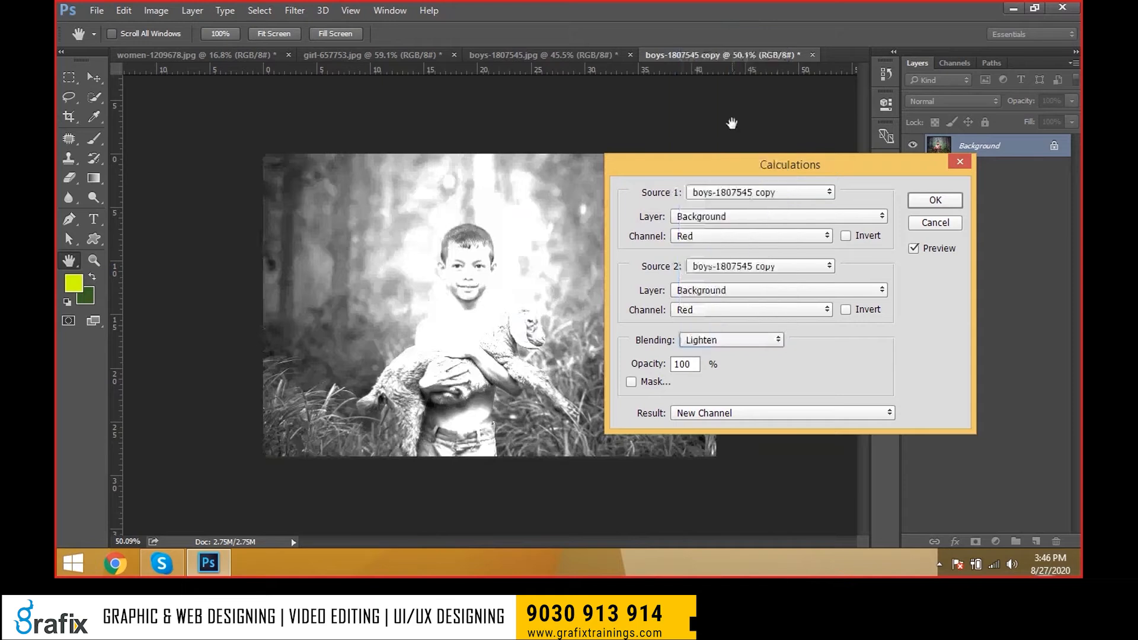
{"action": "left_click", "coordinate": [927, 200]}
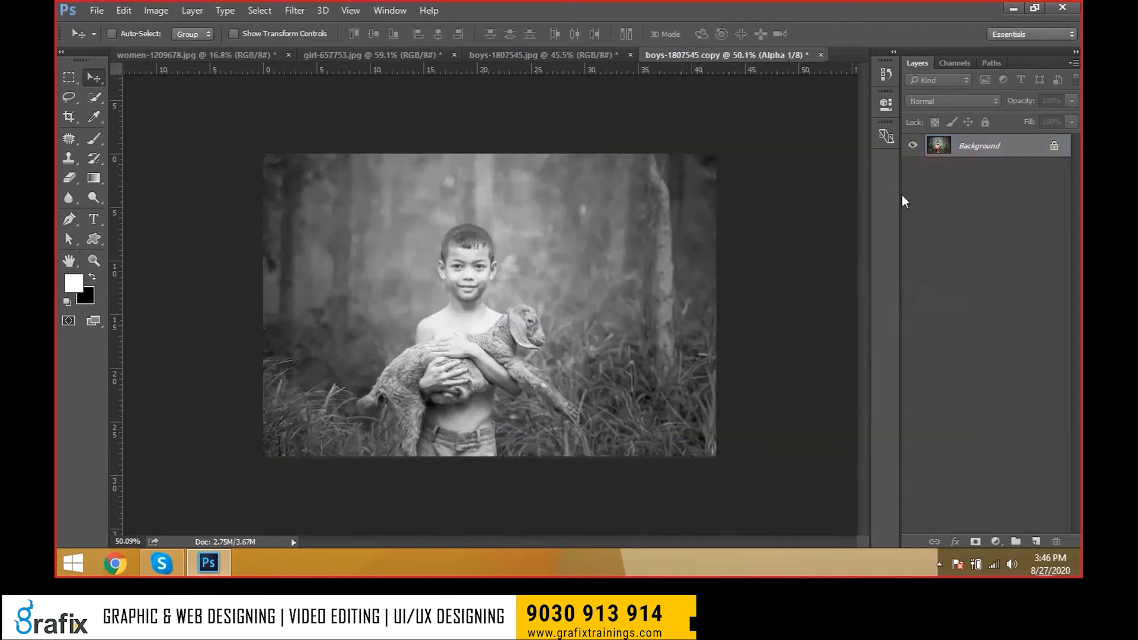
{"action": "left_click", "coordinate": [156, 8]}
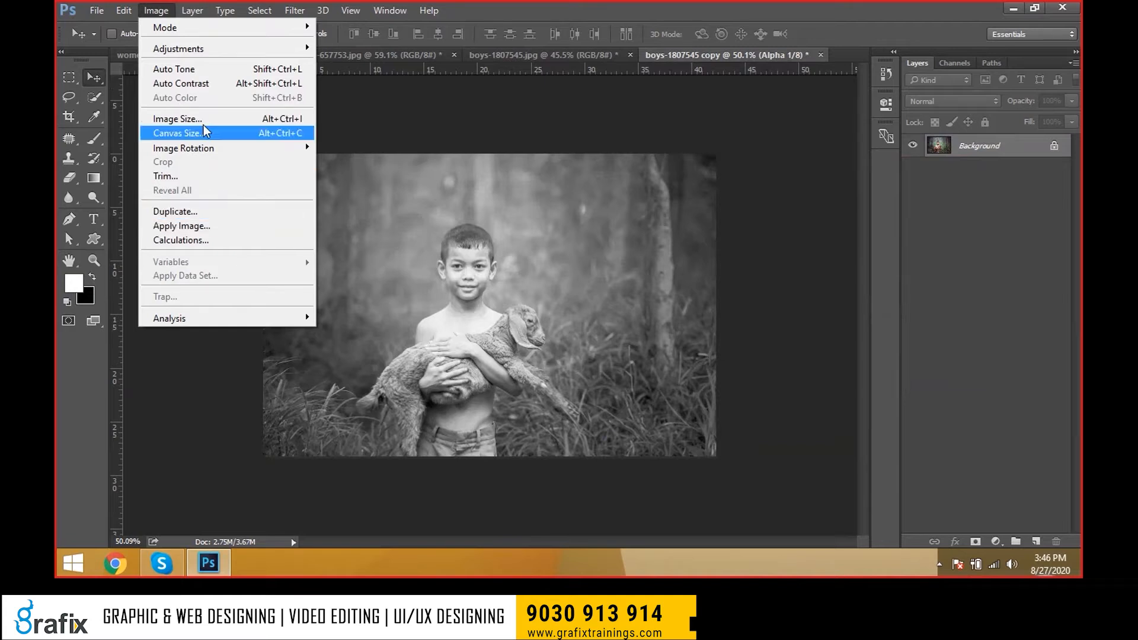
{"action": "mouse_move", "coordinate": [222, 148]}
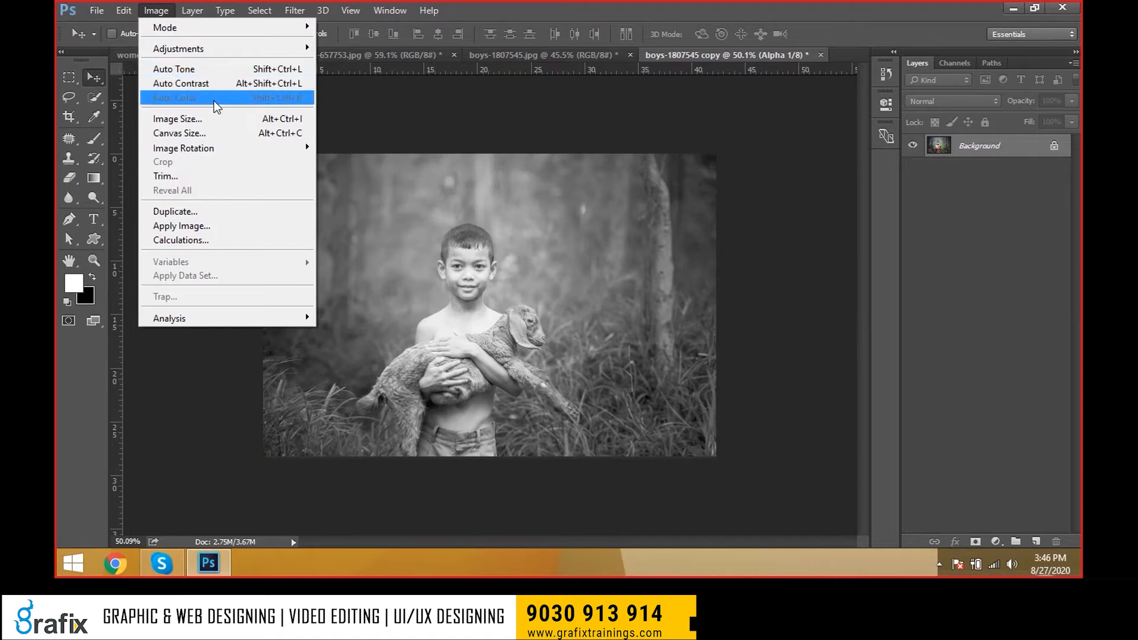
{"action": "key", "text": "Escape"}
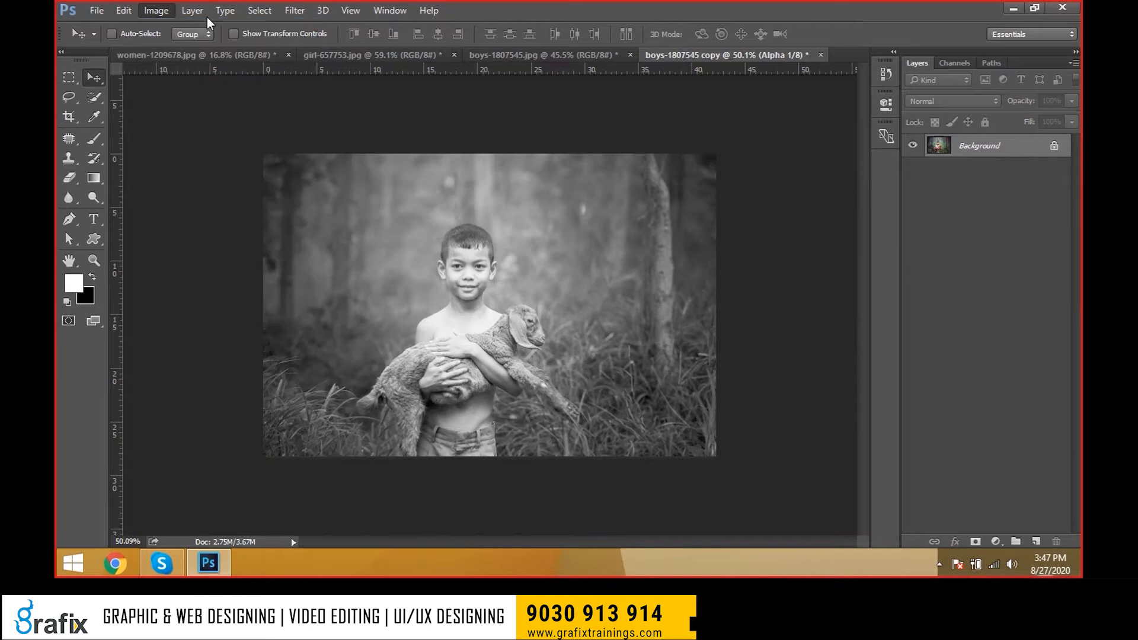
{"action": "left_click", "coordinate": [192, 10]}
{"action": "mouse_move", "coordinate": [172, 13]}
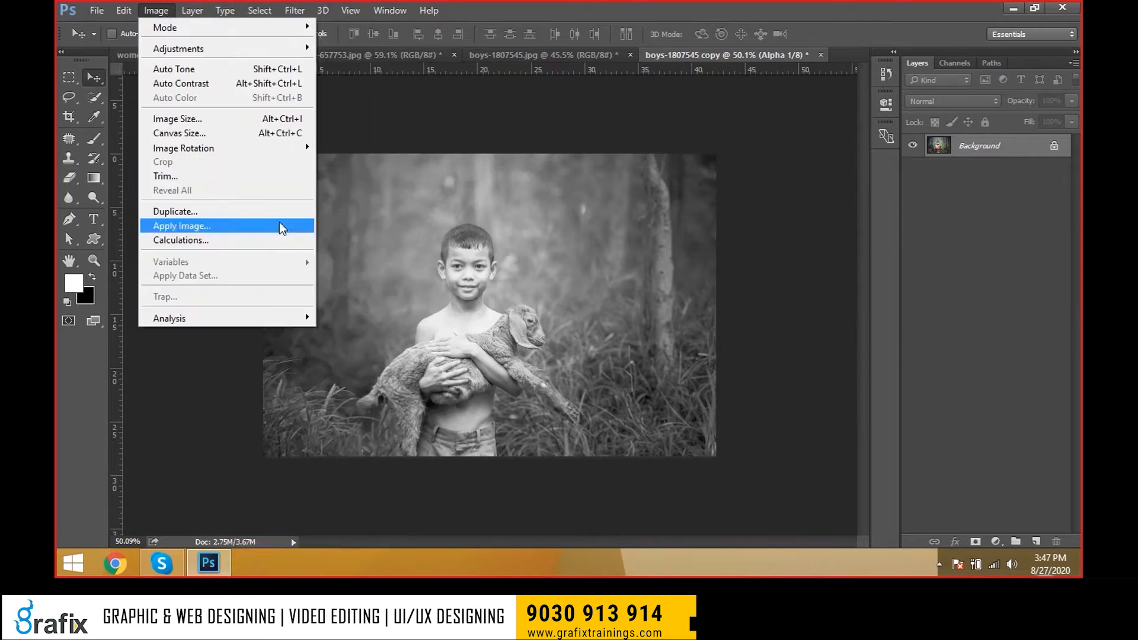
{"action": "left_click", "coordinate": [240, 211]}
{"action": "left_click", "coordinate": [741, 224]}
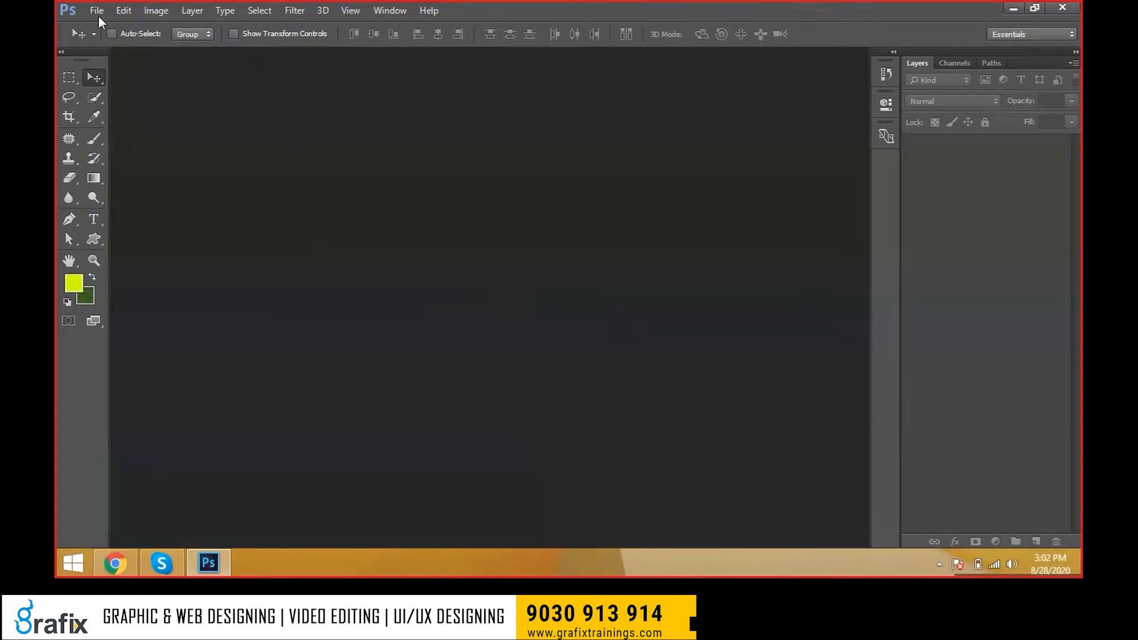
{"action": "left_click", "coordinate": [98, 16]}
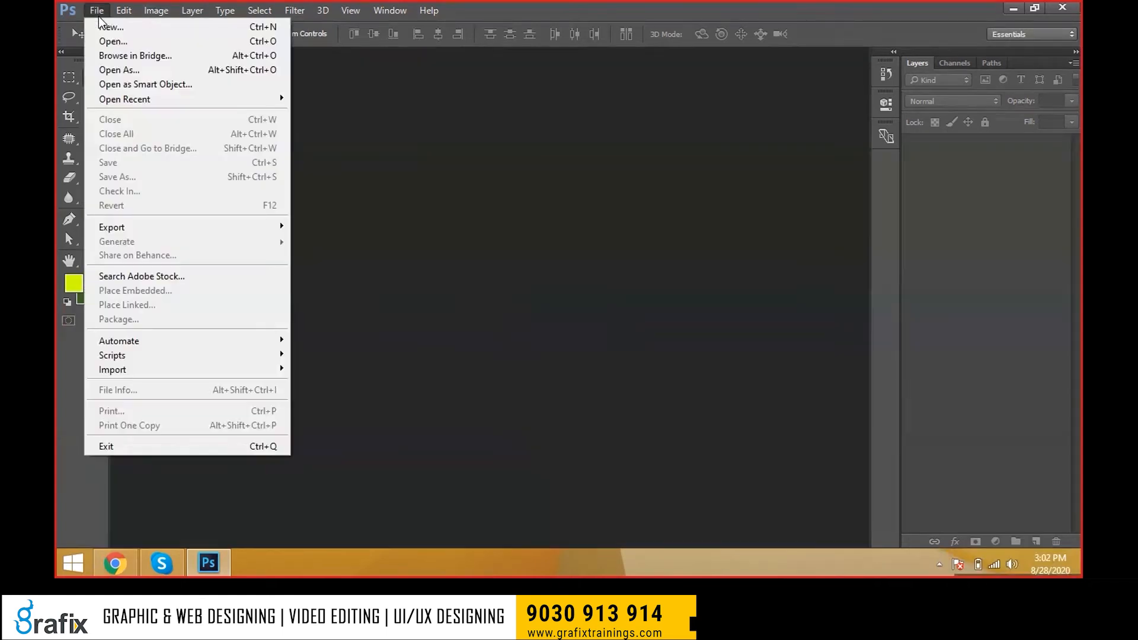
{"action": "left_click", "coordinate": [110, 42]}
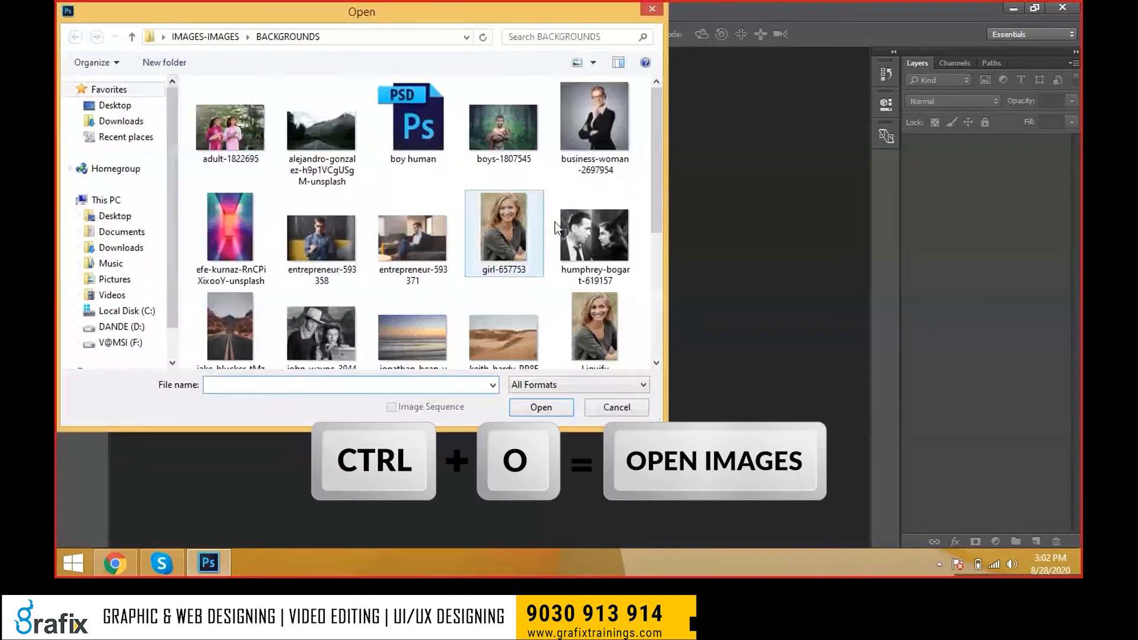
{"action": "key", "text": "Escape"}
- Open the entrepreneur-593358 photo from the BACKGROUNDS folder and fit it on the screen
{"action": "key", "text": "ctrl+o"}
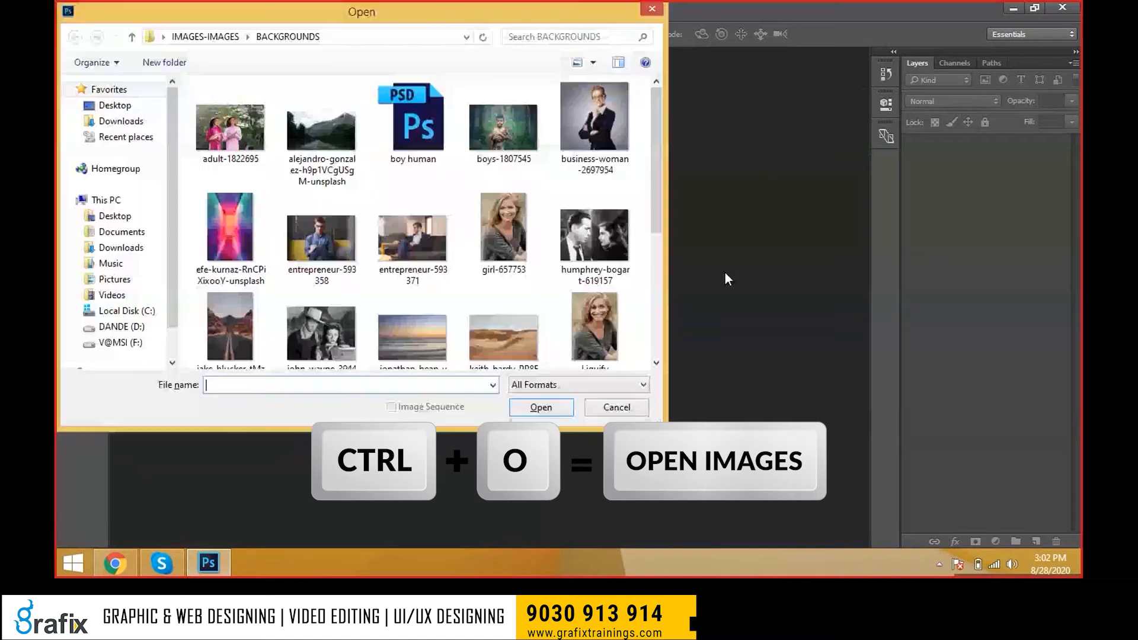
{"action": "scroll", "coordinate": [652, 210], "scroll_direction": "down", "scroll_amount": 2}
{"action": "left_click_drag", "start_coordinate": [651, 207], "coordinate": [646, 266]}
{"action": "left_click", "coordinate": [424, 240]}
{"action": "left_click", "coordinate": [592, 131]}
{"action": "scroll", "coordinate": [427, 181], "scroll_direction": "up", "scroll_amount": 3}
{"action": "double_click", "coordinate": [346, 225]}
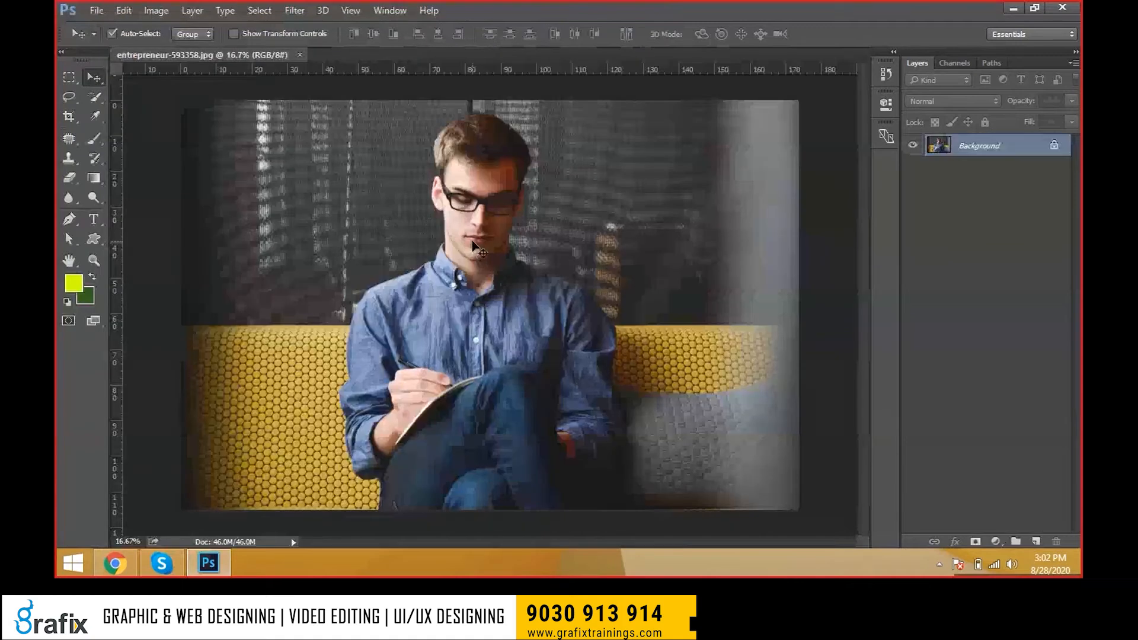
{"action": "key", "text": "ctrl+0"}
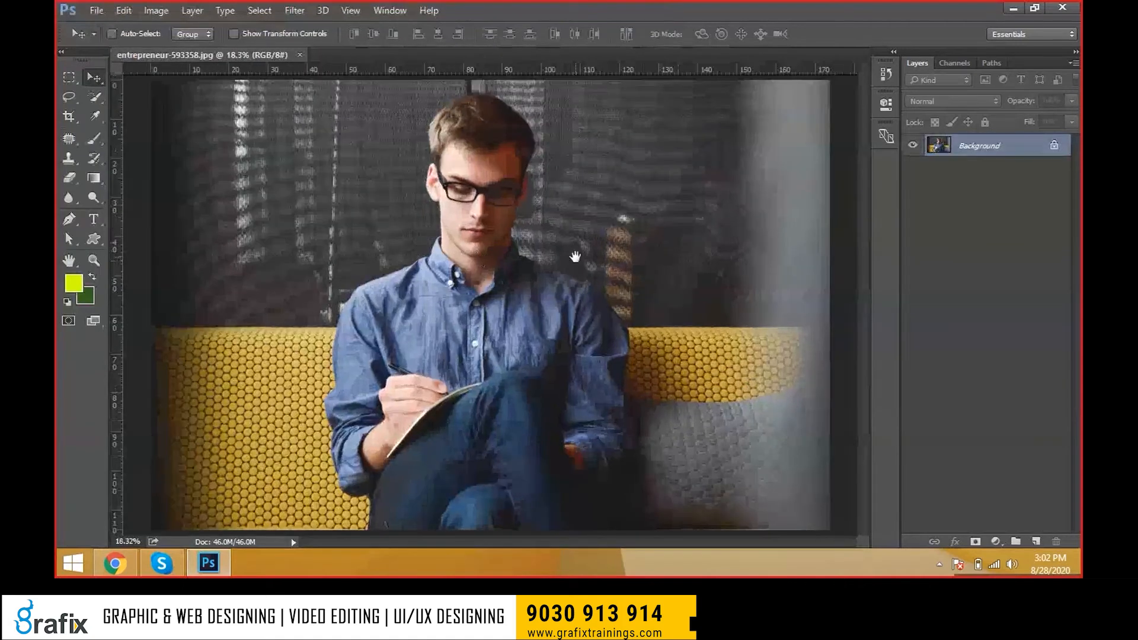
- Open Brightness/Contrast for the entrepreneur photo and preview a brightness of 29 with a contrast of 57
{"action": "left_click", "coordinate": [156, 13]}
{"action": "mouse_move", "coordinate": [169, 49]}
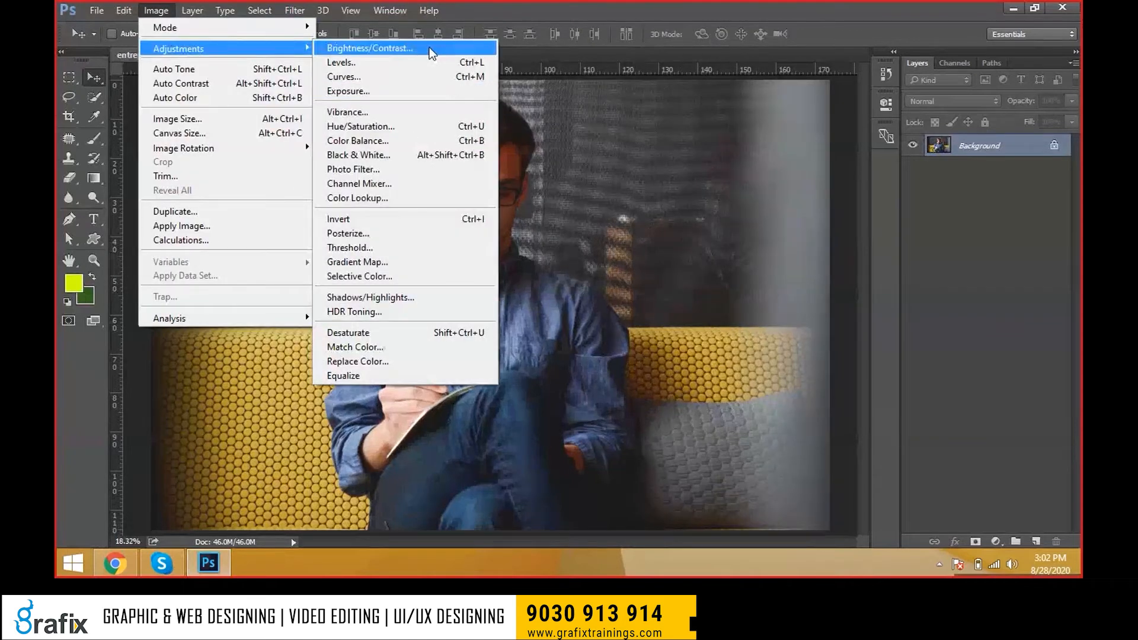
{"action": "left_click", "coordinate": [430, 47]}
{"action": "left_click_drag", "start_coordinate": [554, 144], "coordinate": [764, 157]}
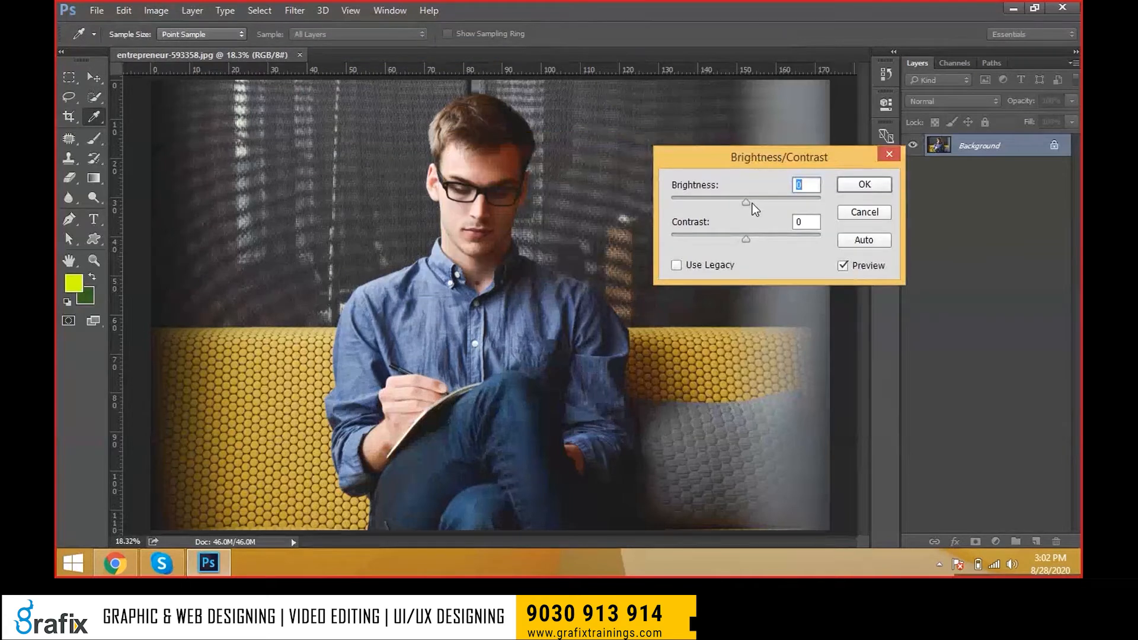
{"action": "left_click_drag", "start_coordinate": [752, 204], "coordinate": [762, 241]}
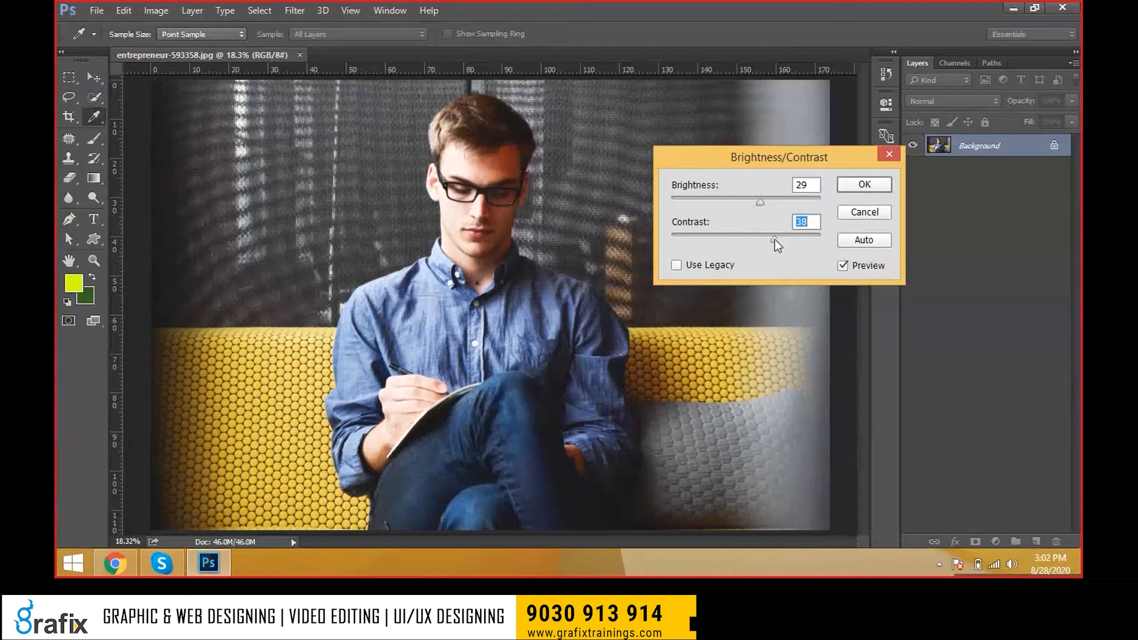
{"action": "left_click_drag", "start_coordinate": [776, 239], "coordinate": [787, 240]}
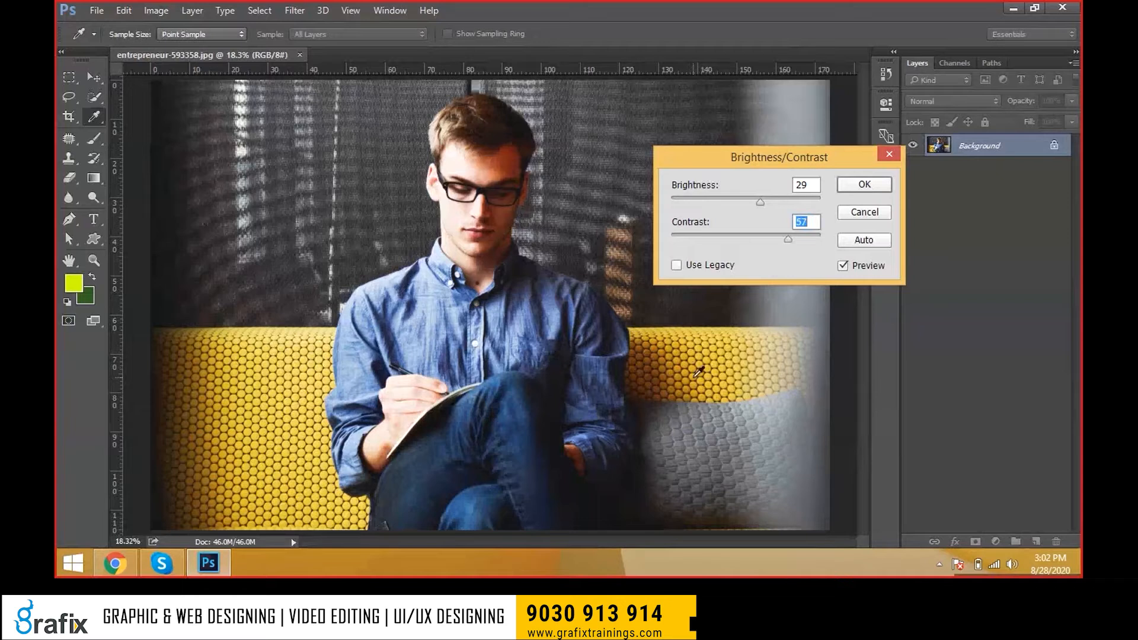
- Compare the image with and without the preview, try contrast 84, then brightness -5 with contrast 14, and cancel the adjustment
{"action": "left_click", "coordinate": [843, 266]}
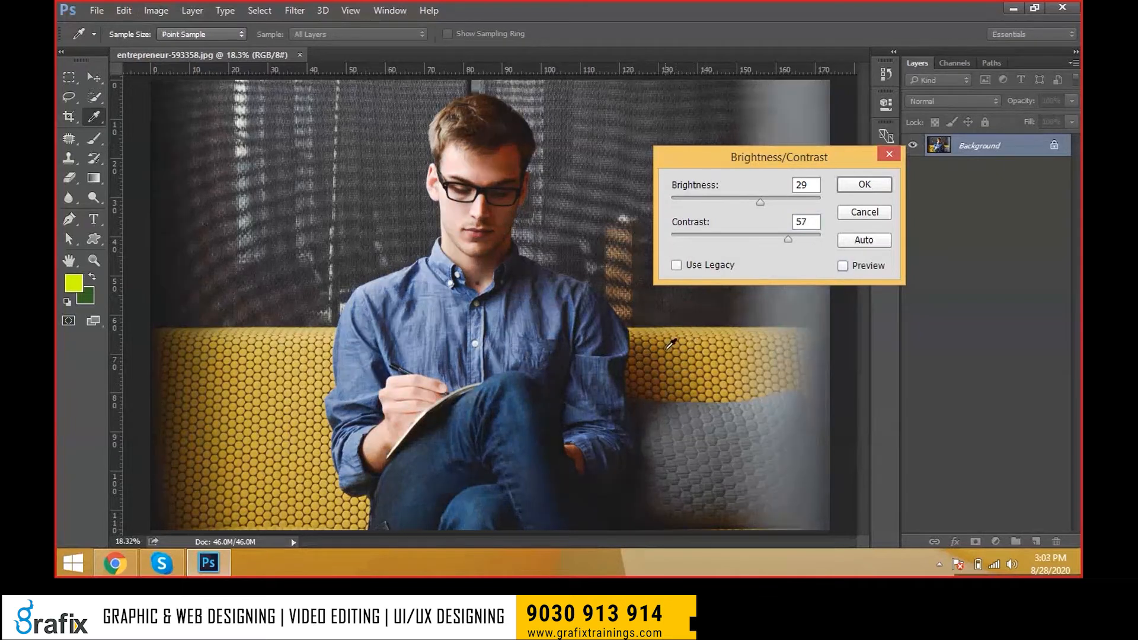
{"action": "left_click", "coordinate": [843, 266]}
{"action": "left_click_drag", "start_coordinate": [788, 239], "coordinate": [808, 239]}
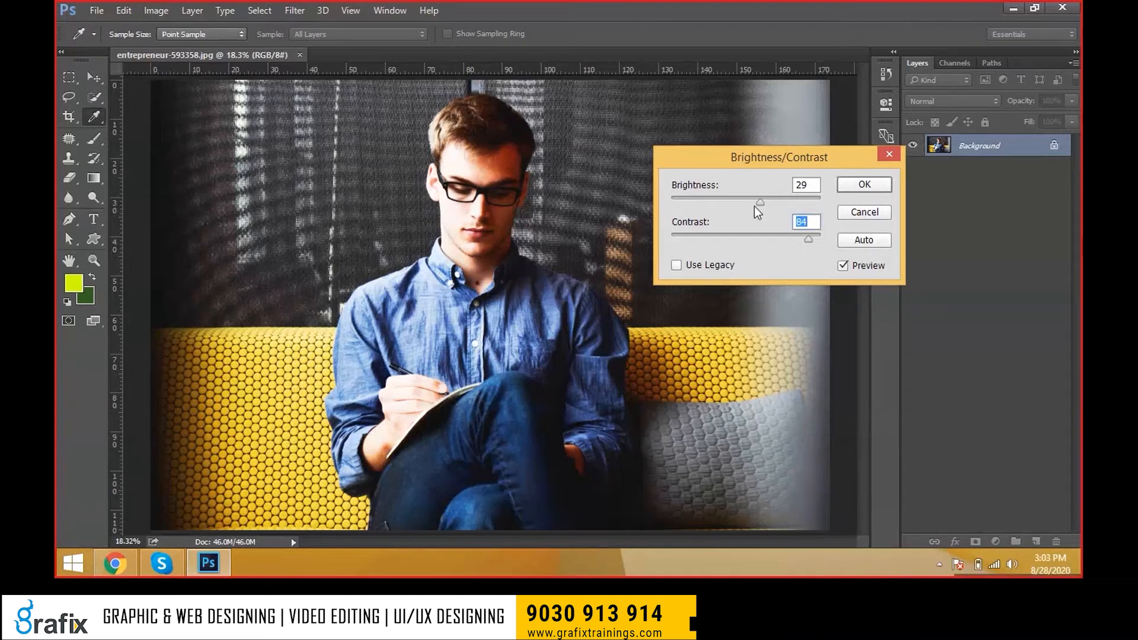
{"action": "left_click_drag", "start_coordinate": [767, 199], "coordinate": [741, 204]}
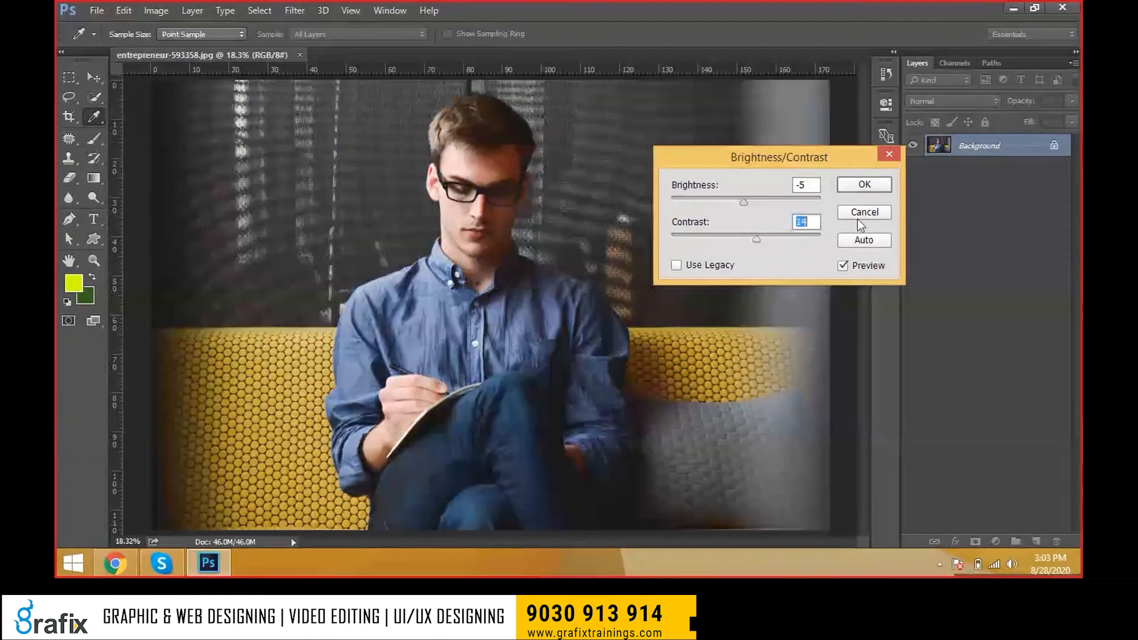
{"action": "left_click", "coordinate": [857, 218]}
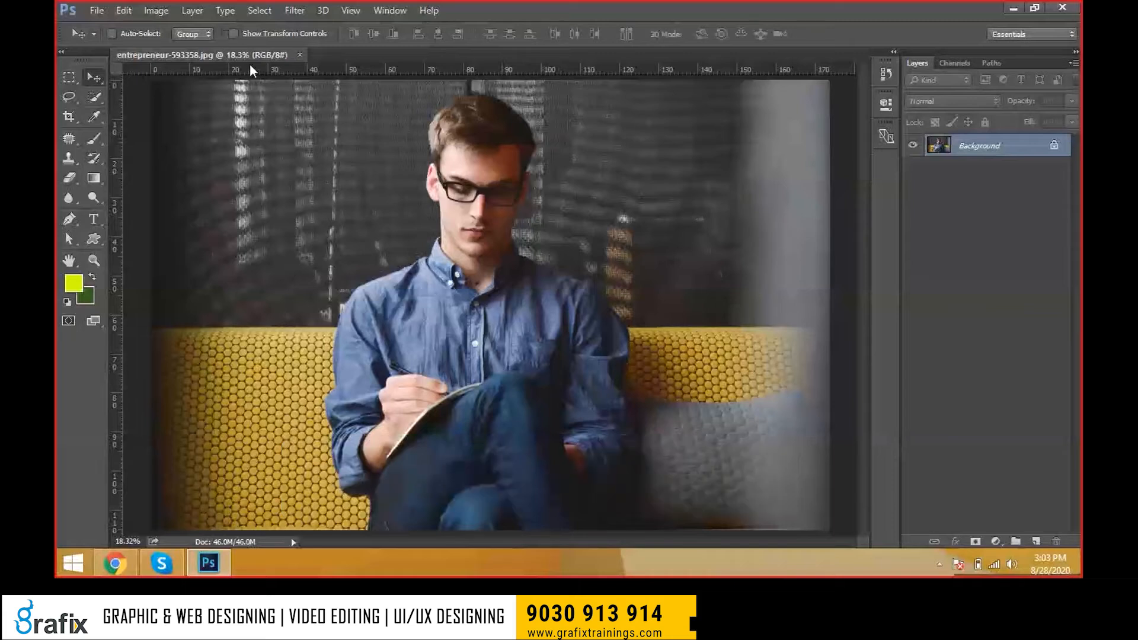
- Open Levels for the entrepreneur photo and try RGB input levels of 36, 0.74 and 182
{"action": "key", "text": "ctrl+l"}
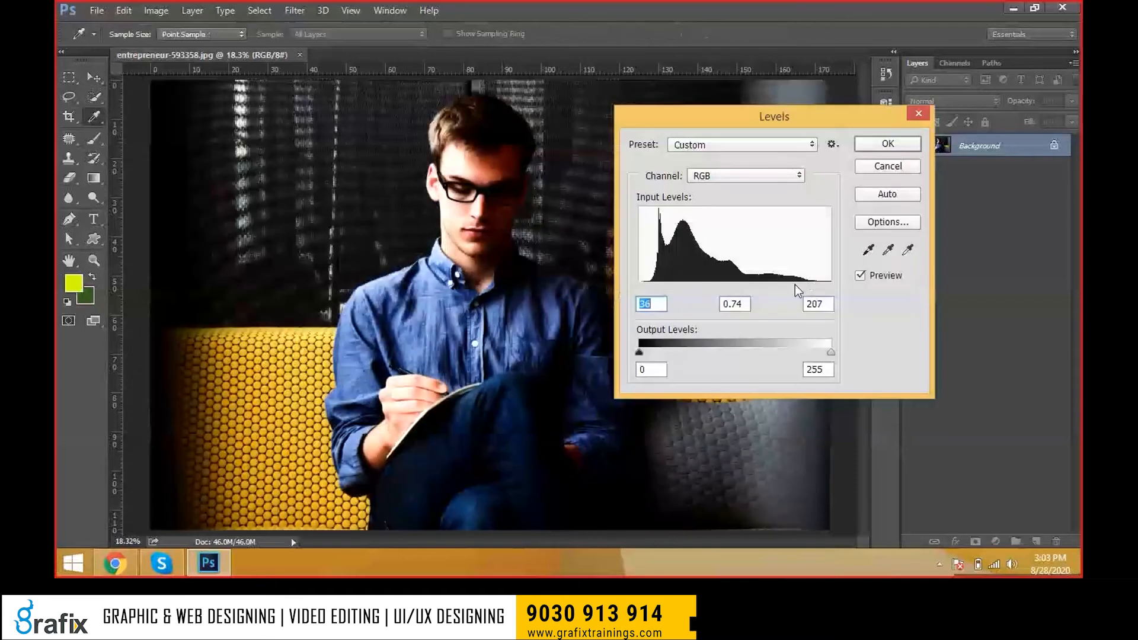
{"action": "left_click_drag", "start_coordinate": [795, 287], "coordinate": [776, 287]}
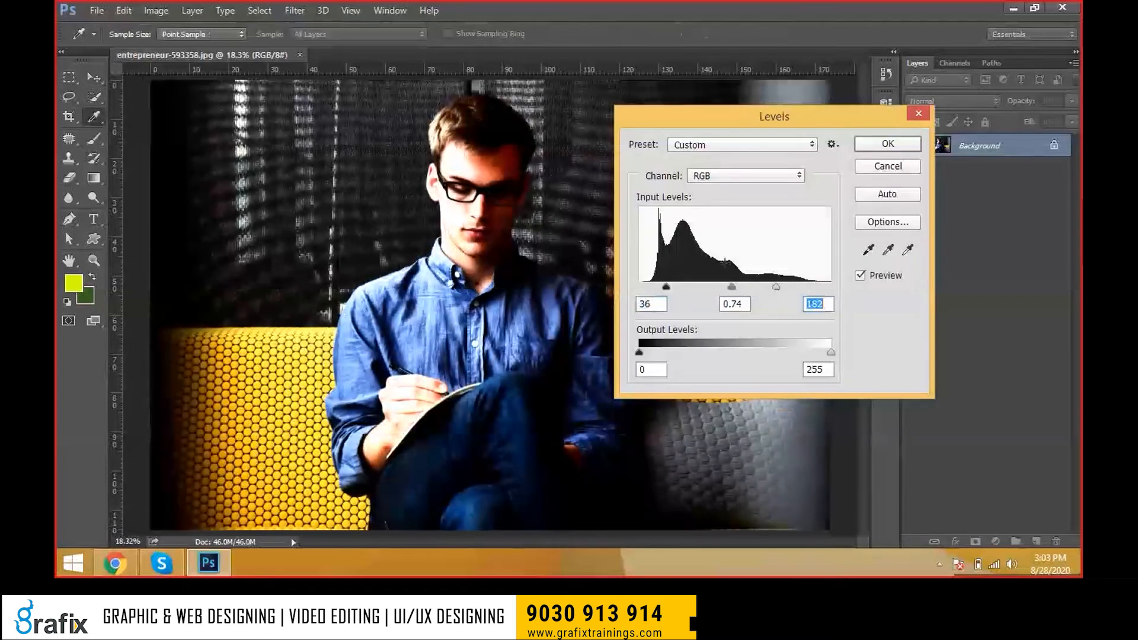
{"action": "left_click_drag", "start_coordinate": [711, 116], "coordinate": [851, 100]}
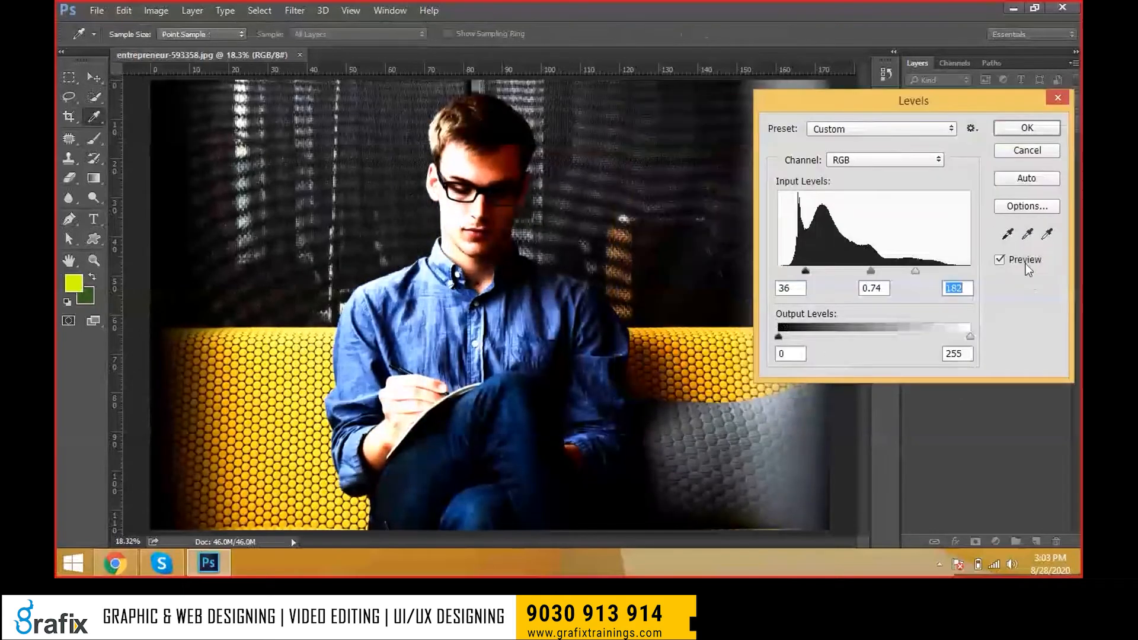
- Toggle the Levels preview repeatedly to compare the photo before and after, and close the dialog without applying
{"action": "left_click", "coordinate": [1026, 263]}
{"action": "left_click", "coordinate": [1000, 259]}
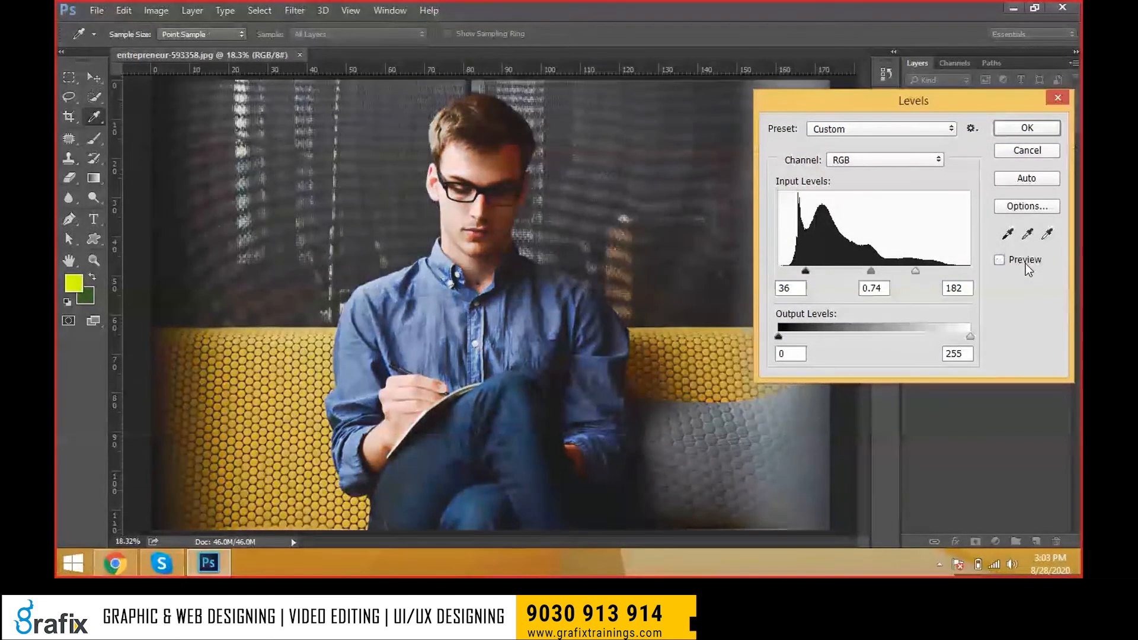
{"action": "left_click", "coordinate": [1026, 264]}
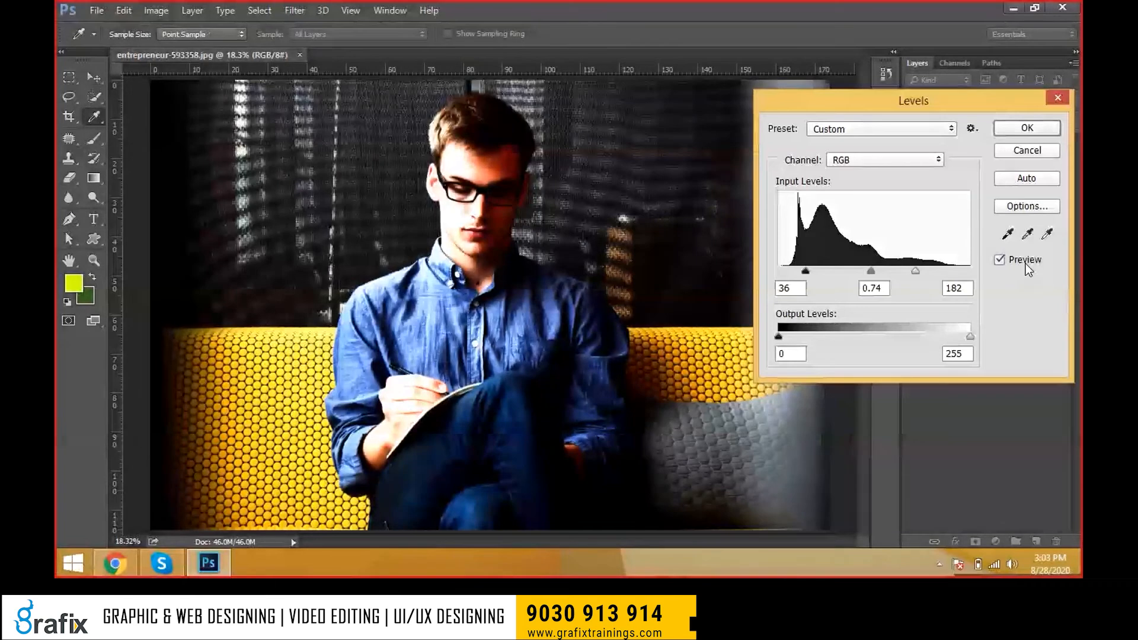
{"action": "left_click", "coordinate": [1025, 263]}
{"action": "left_click", "coordinate": [1024, 263]}
{"action": "left_click", "coordinate": [1024, 263]}
{"action": "left_click", "coordinate": [1024, 263]}
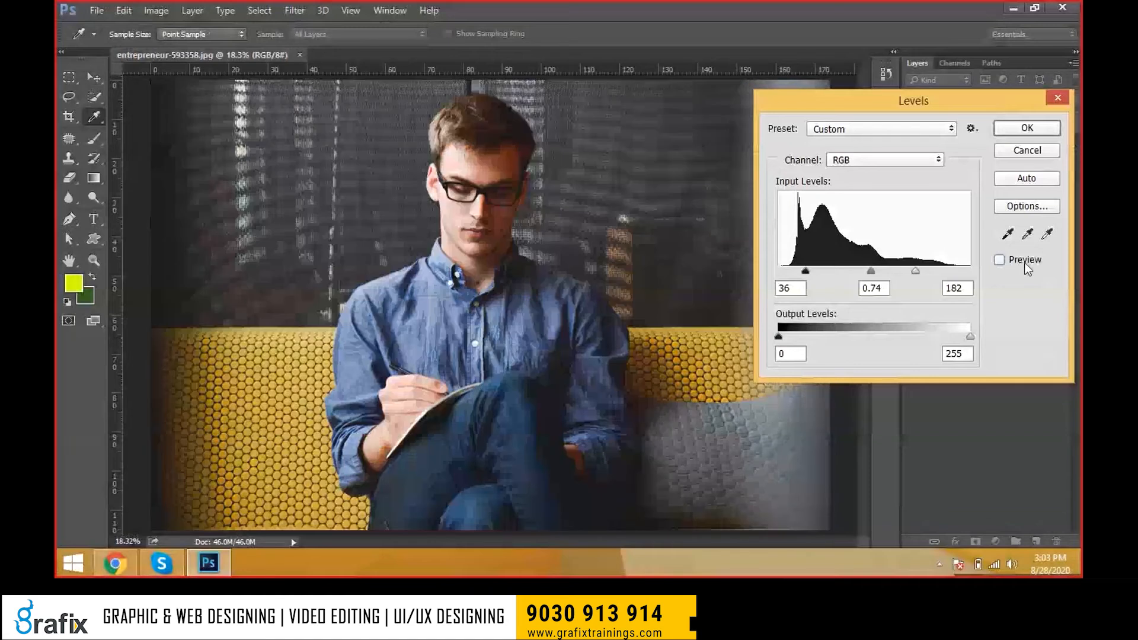
{"action": "left_click", "coordinate": [1024, 261]}
{"action": "left_click", "coordinate": [1024, 262]}
{"action": "left_click", "coordinate": [1024, 262]}
- Open the girl-657753 and boys-1807545 photos and look through the open images, returning to the boy photo
{"action": "left_click", "coordinate": [96, 10]}
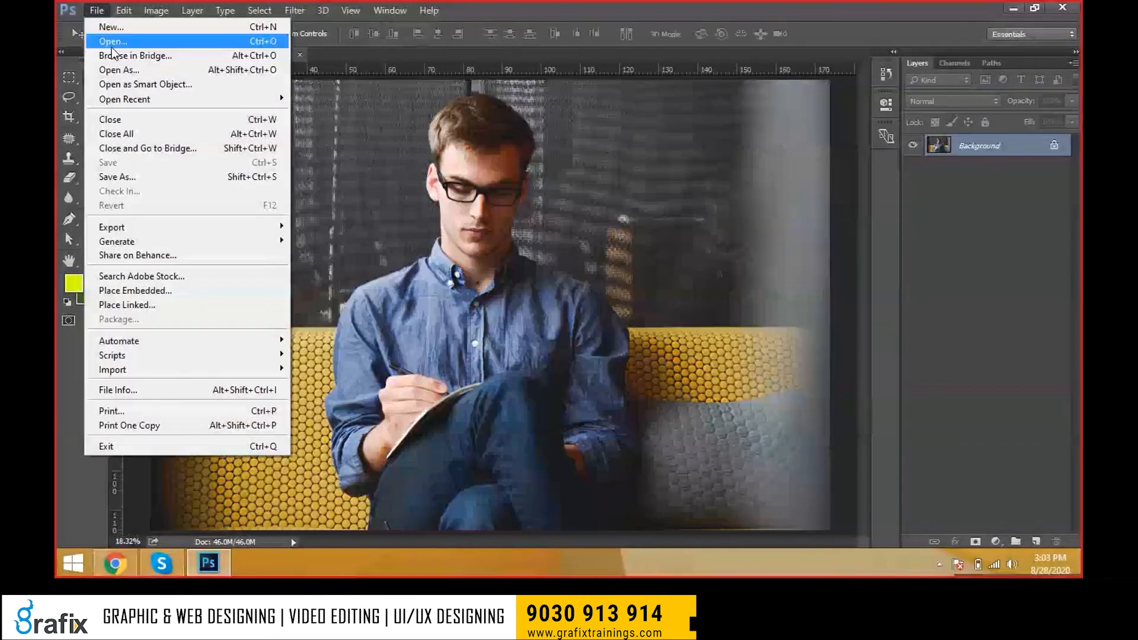
{"action": "left_click", "coordinate": [112, 45]}
{"action": "left_click", "coordinate": [497, 234]}
{"action": "double_click", "coordinate": [496, 229]}
{"action": "left_click", "coordinate": [96, 11]}
{"action": "left_click", "coordinate": [104, 46]}
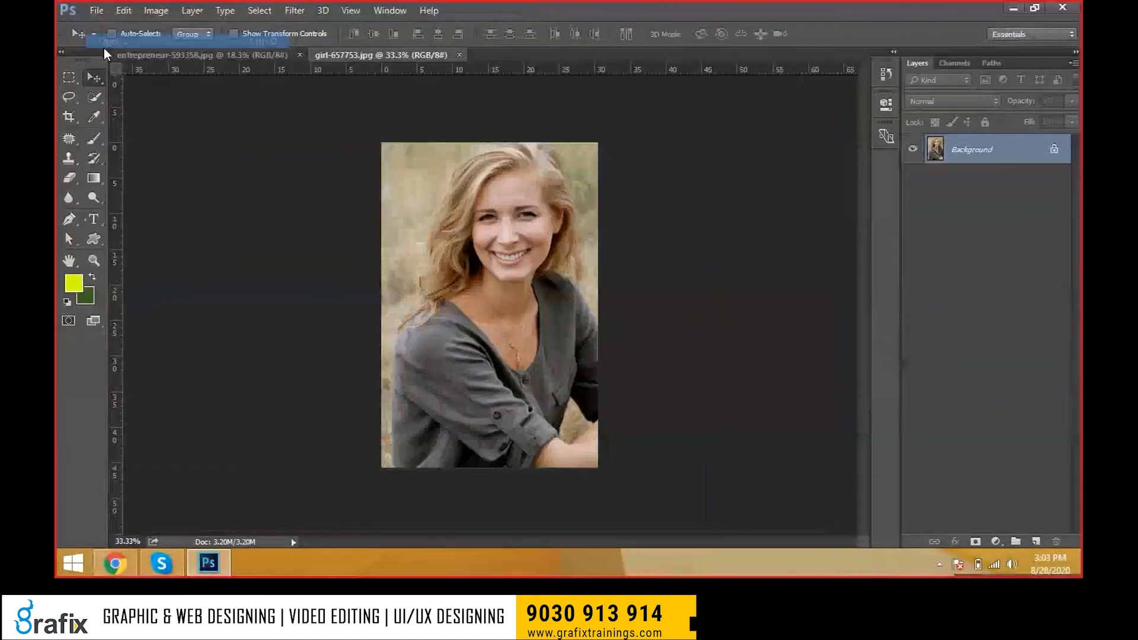
{"action": "double_click", "coordinate": [511, 141]}
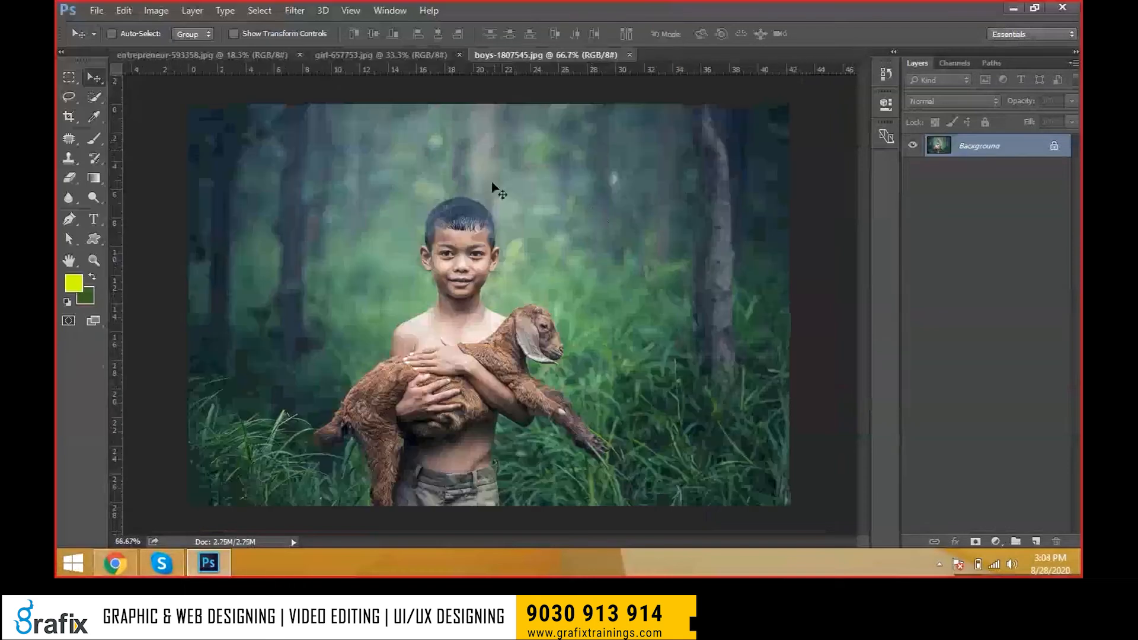
{"action": "left_click", "coordinate": [343, 53]}
{"action": "left_click", "coordinate": [237, 53]}
{"action": "left_click", "coordinate": [356, 55]}
{"action": "left_click", "coordinate": [499, 55]}
- Open Curves for the boy photo and shape an S-curve with a raised upper point and a lower point at input 86, output 66
{"action": "scroll", "coordinate": [473, 327], "scroll_direction": "up", "scroll_amount": 2}
{"action": "left_click_drag", "start_coordinate": [616, 360], "coordinate": [631, 316]}
{"action": "left_click", "coordinate": [155, 11]}
{"action": "mouse_move", "coordinate": [166, 49]}
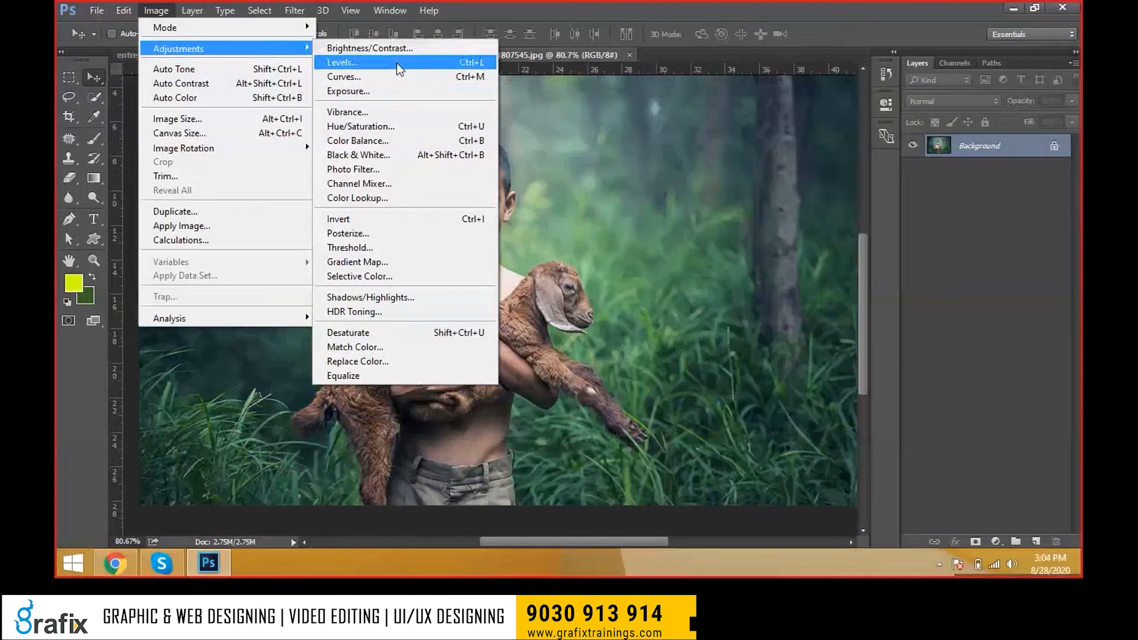
{"action": "left_click", "coordinate": [398, 77]}
{"action": "left_click_drag", "start_coordinate": [515, 82], "coordinate": [877, 125]}
{"action": "left_click_drag", "start_coordinate": [867, 259], "coordinate": [866, 254]}
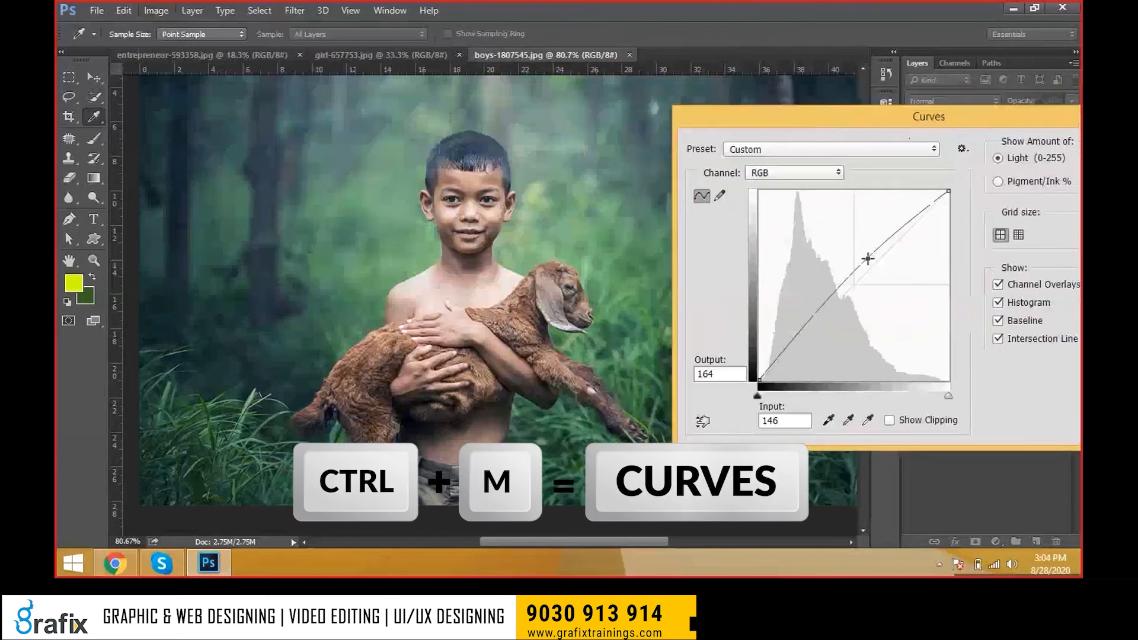
{"action": "left_click_drag", "start_coordinate": [809, 321], "coordinate": [823, 331]}
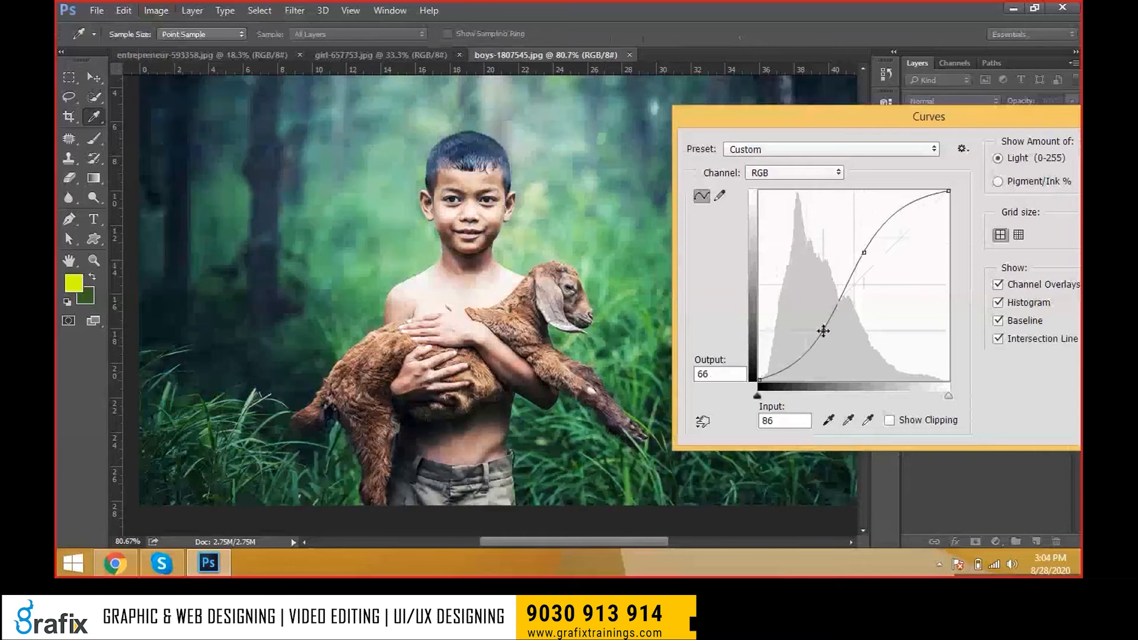
- Show the whole boy photo and toggle the Curves preview repeatedly to compare it before and after
{"action": "left_click_drag", "start_coordinate": [738, 121], "coordinate": [941, 93]}
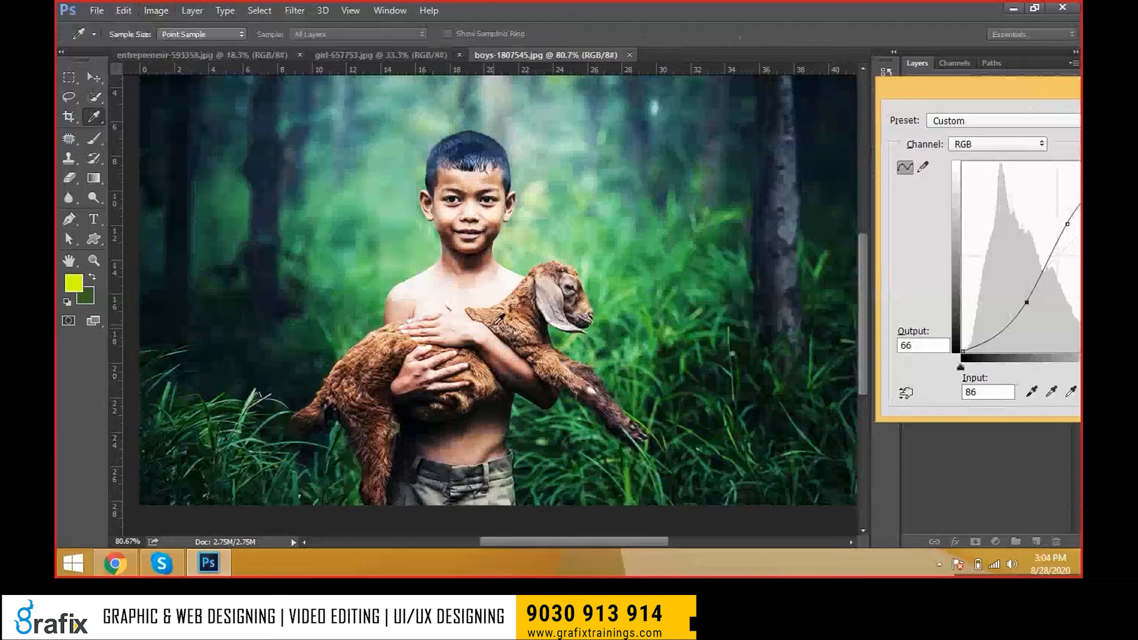
{"action": "key", "text": "ctrl+minus"}
{"action": "left_click_drag", "start_coordinate": [898, 87], "coordinate": [594, 26]}
{"action": "left_click", "coordinate": [1016, 186]}
{"action": "left_click", "coordinate": [1016, 186]}
{"action": "left_click", "coordinate": [1015, 186]}
{"action": "left_click", "coordinate": [1016, 186]}
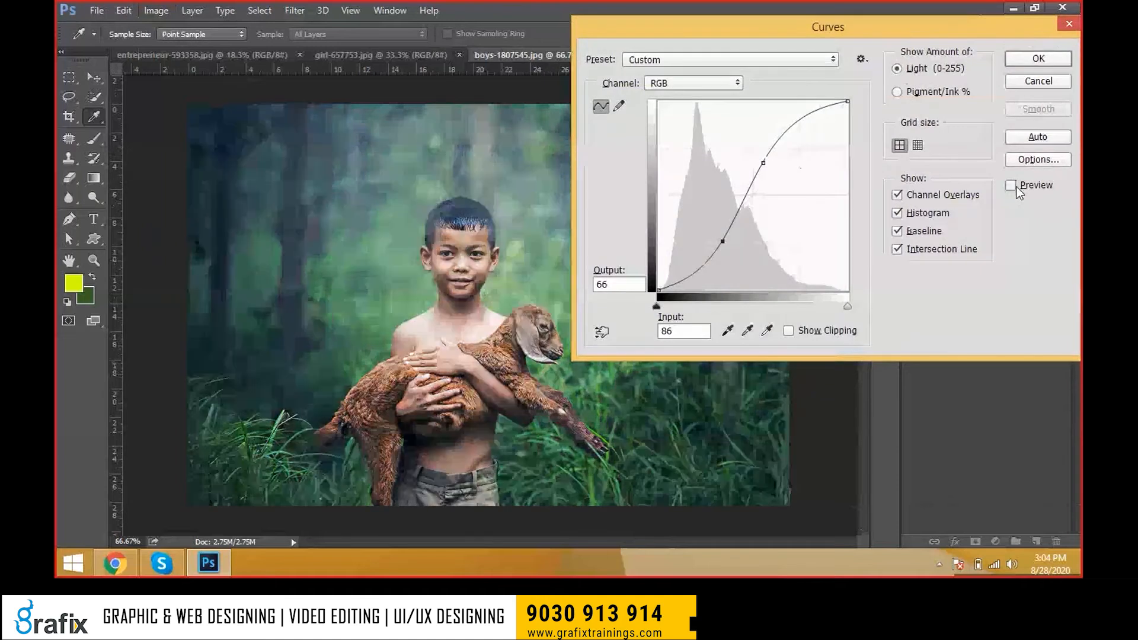
{"action": "left_click", "coordinate": [1016, 186]}
{"action": "left_click", "coordinate": [1016, 186]}
{"action": "left_click", "coordinate": [1016, 186]}
{"action": "left_click", "coordinate": [1015, 187]}
{"action": "left_click", "coordinate": [1011, 185]}
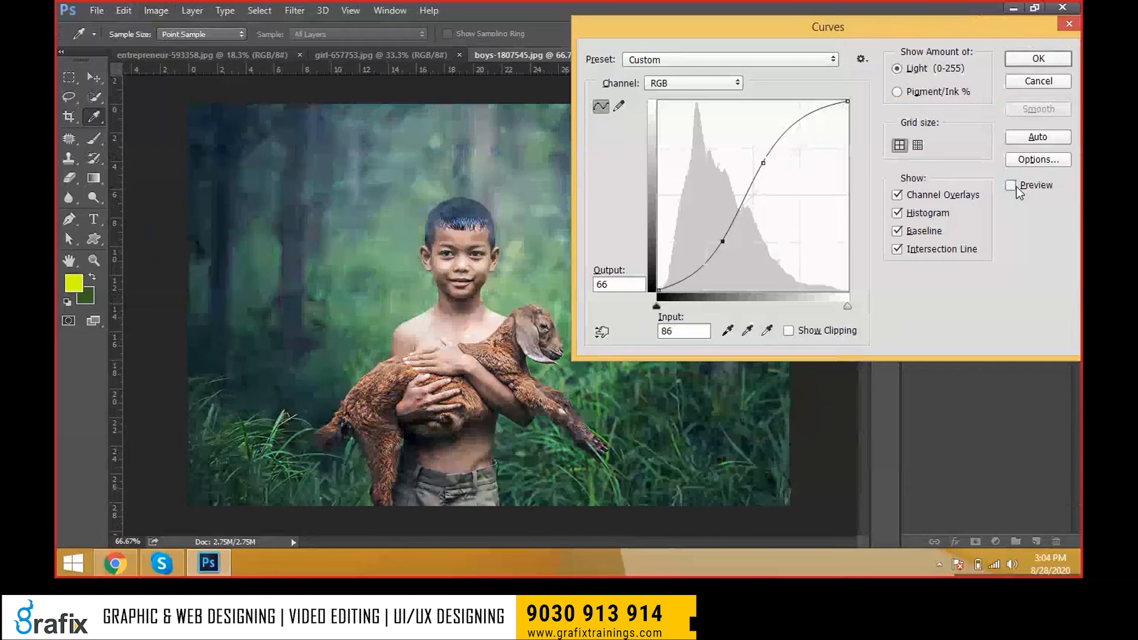
{"action": "left_click", "coordinate": [1016, 186]}
{"action": "left_click", "coordinate": [1016, 186]}
- Move the lower curve point to input 76, output 78 and the upper point to output 155, with the preview on
{"action": "left_click", "coordinate": [765, 162]}
{"action": "left_click_drag", "start_coordinate": [766, 159], "coordinate": [768, 166]}
{"action": "left_click", "coordinate": [720, 240]}
{"action": "left_click_drag", "start_coordinate": [720, 240], "coordinate": [715, 232]}
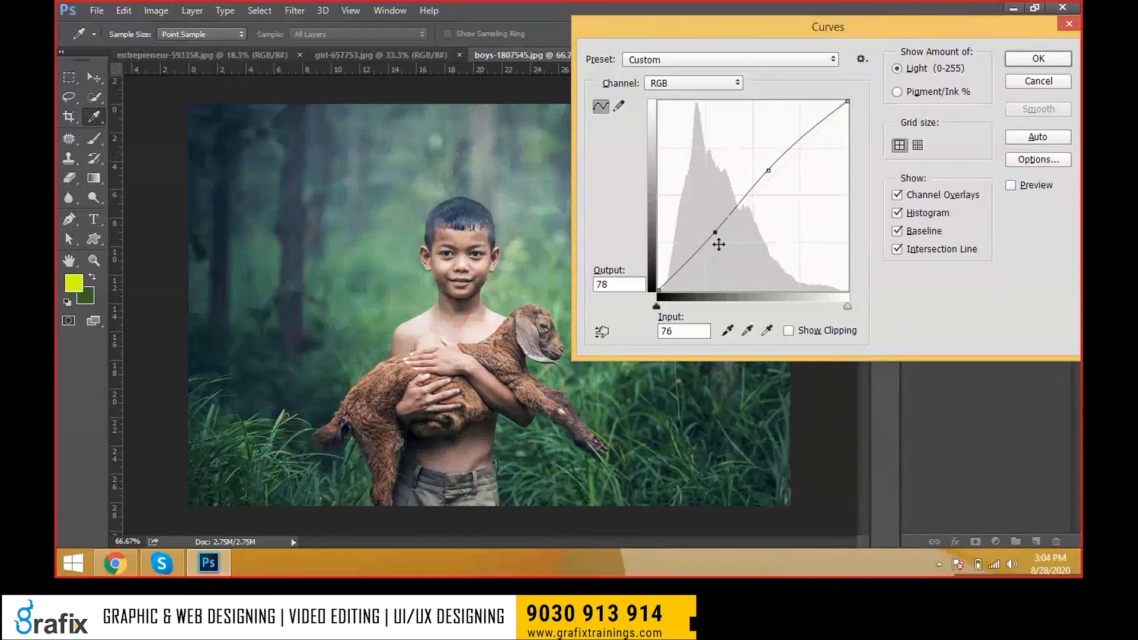
{"action": "left_click_drag", "start_coordinate": [767, 171], "coordinate": [726, 147]}
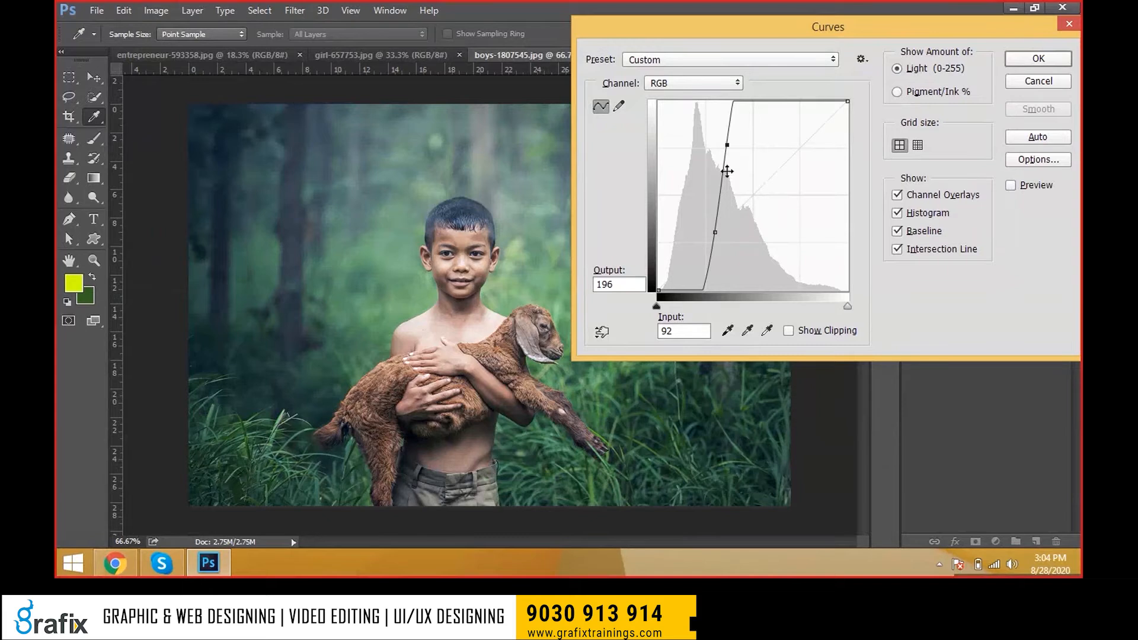
{"action": "left_click", "coordinate": [1033, 187]}
{"action": "left_click_drag", "start_coordinate": [727, 145], "coordinate": [756, 175]}
- Try input values of 50 and 150 for the upper curve point, raise its output to 170 and set its input to 200
{"action": "left_click_drag", "start_coordinate": [682, 331], "coordinate": [629, 345]}
{"action": "type", "text": "50"}
{"action": "key", "text": "Tab"}
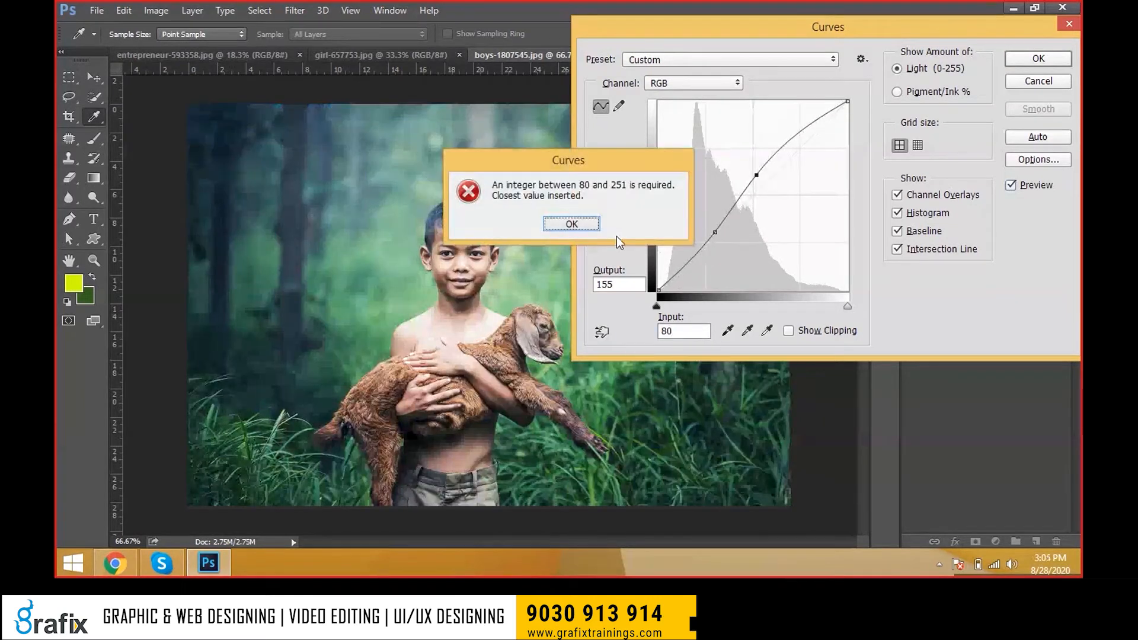
{"action": "key", "text": "Return"}
{"action": "type", "text": "150"}
{"action": "left_click_drag", "start_coordinate": [769, 175], "coordinate": [758, 164]}
{"action": "left_click_drag", "start_coordinate": [701, 330], "coordinate": [644, 331]}
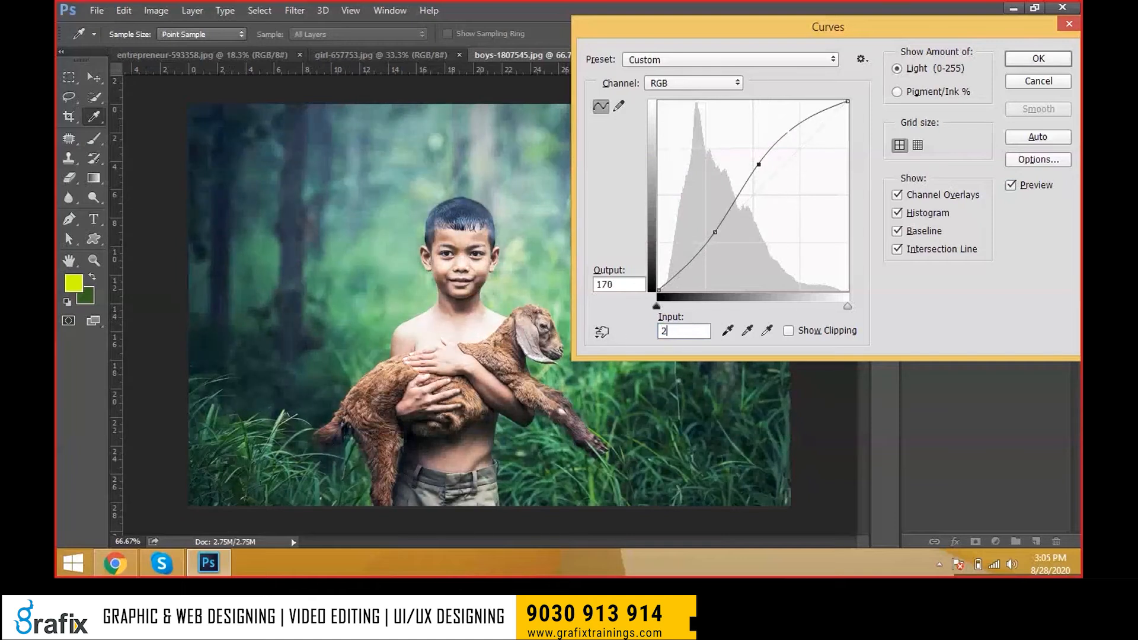
{"action": "type", "text": "200"}
- Try stronger contrast on the RGB curve, ending with points at input 92, output 85 and input 172, output 179
{"action": "left_click_drag", "start_coordinate": [715, 233], "coordinate": [741, 261]}
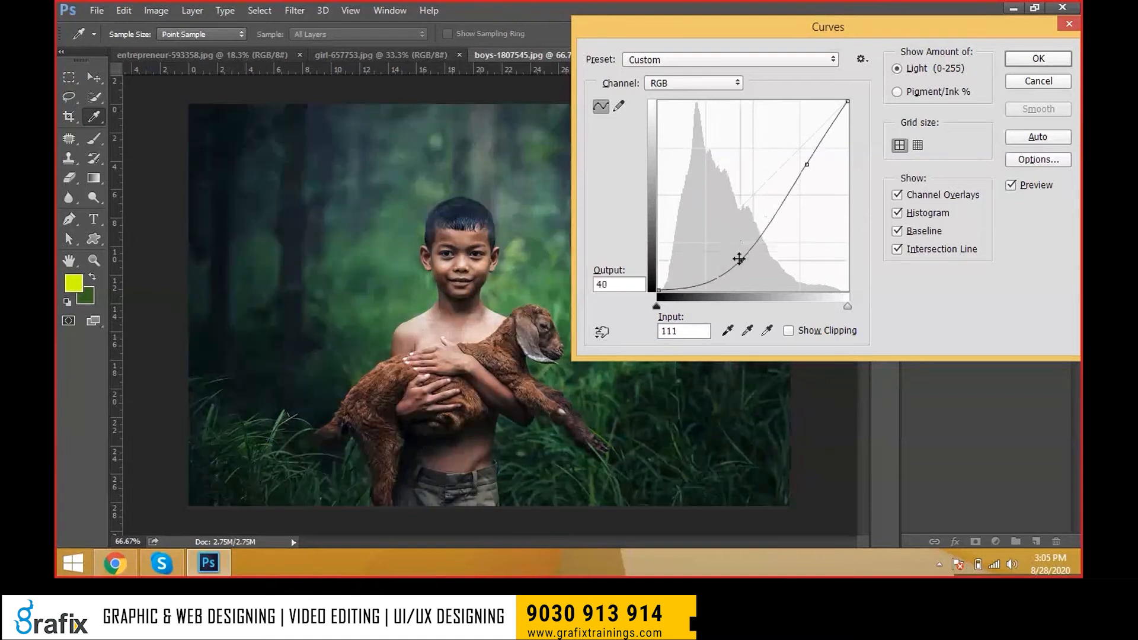
{"action": "left_click_drag", "start_coordinate": [806, 164], "coordinate": [776, 142]}
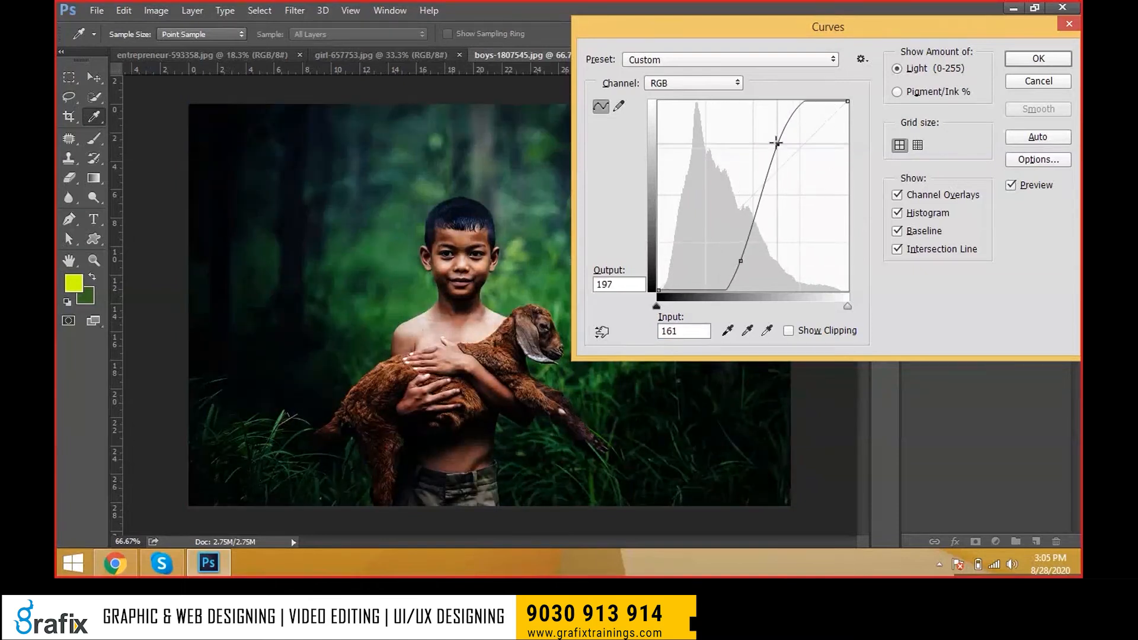
{"action": "left_click_drag", "start_coordinate": [740, 261], "coordinate": [723, 225]}
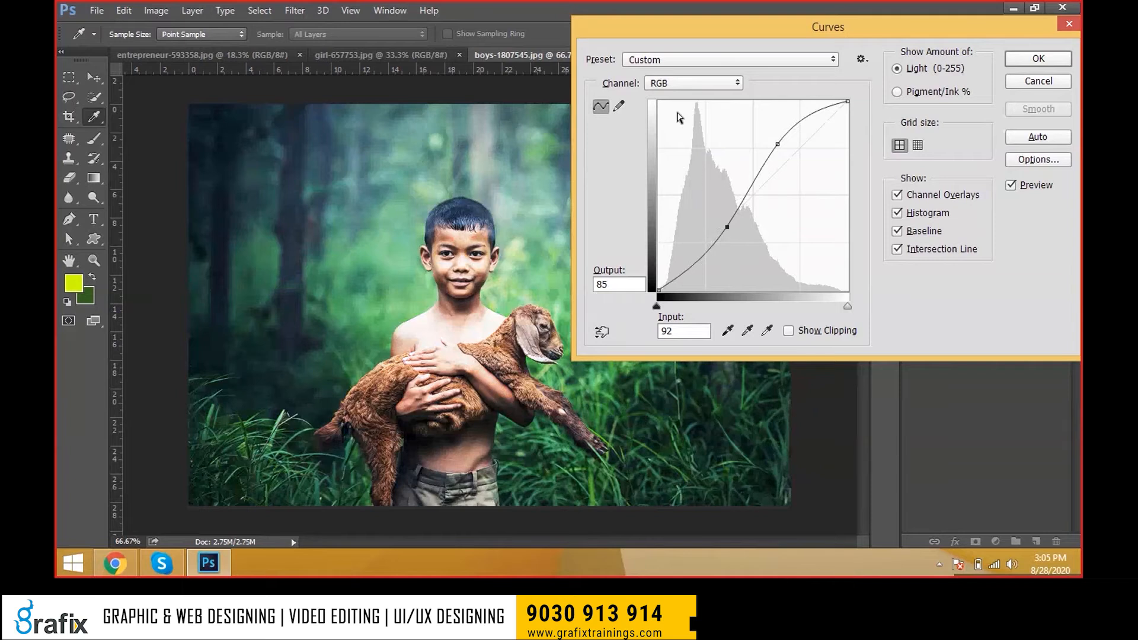
{"action": "left_click_drag", "start_coordinate": [776, 143], "coordinate": [785, 158]}
- Try raising the Green channel curve to output 220, reduce it to input 170, output 185, and close Curves
{"action": "left_click", "coordinate": [694, 84]}
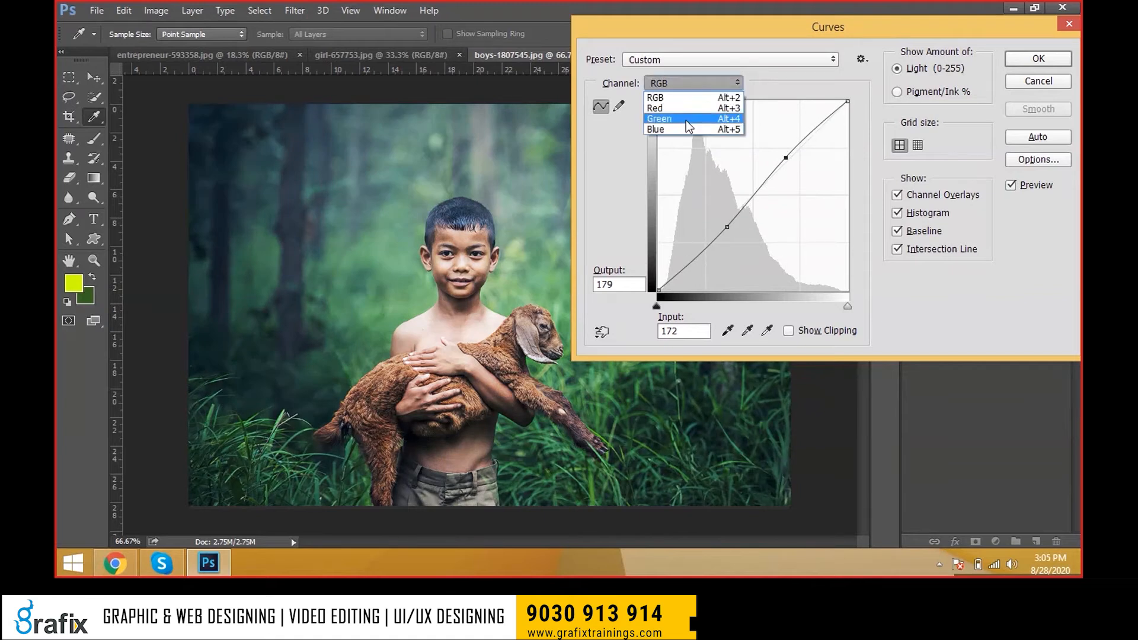
{"action": "left_click", "coordinate": [688, 118]}
{"action": "left_click_drag", "start_coordinate": [813, 137], "coordinate": [777, 125]}
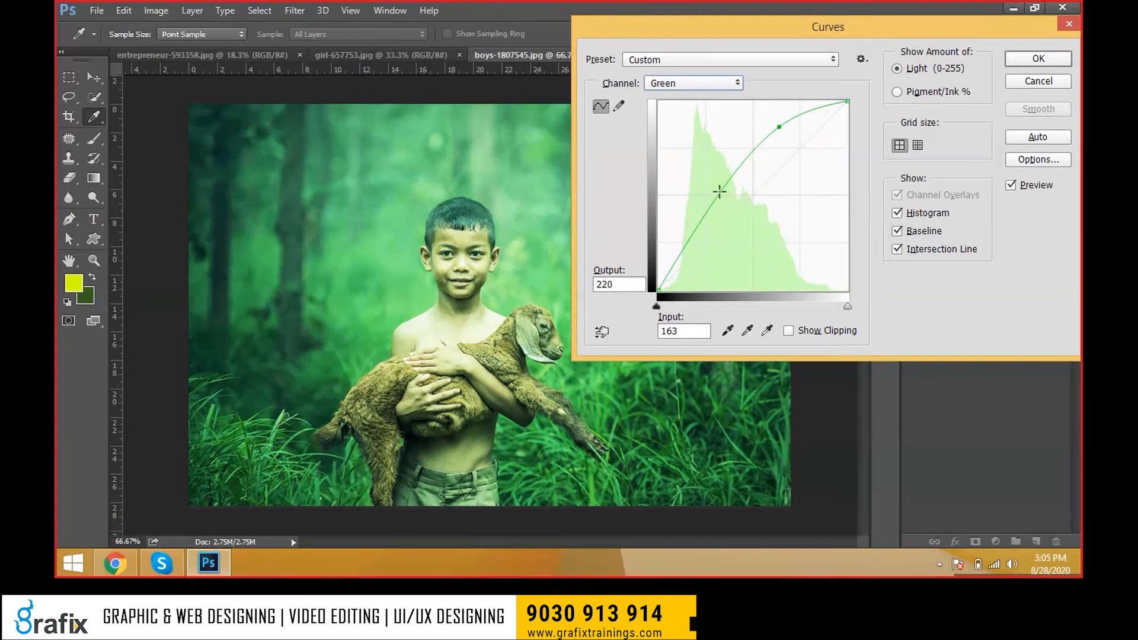
{"action": "left_click_drag", "start_coordinate": [779, 127], "coordinate": [784, 153]}
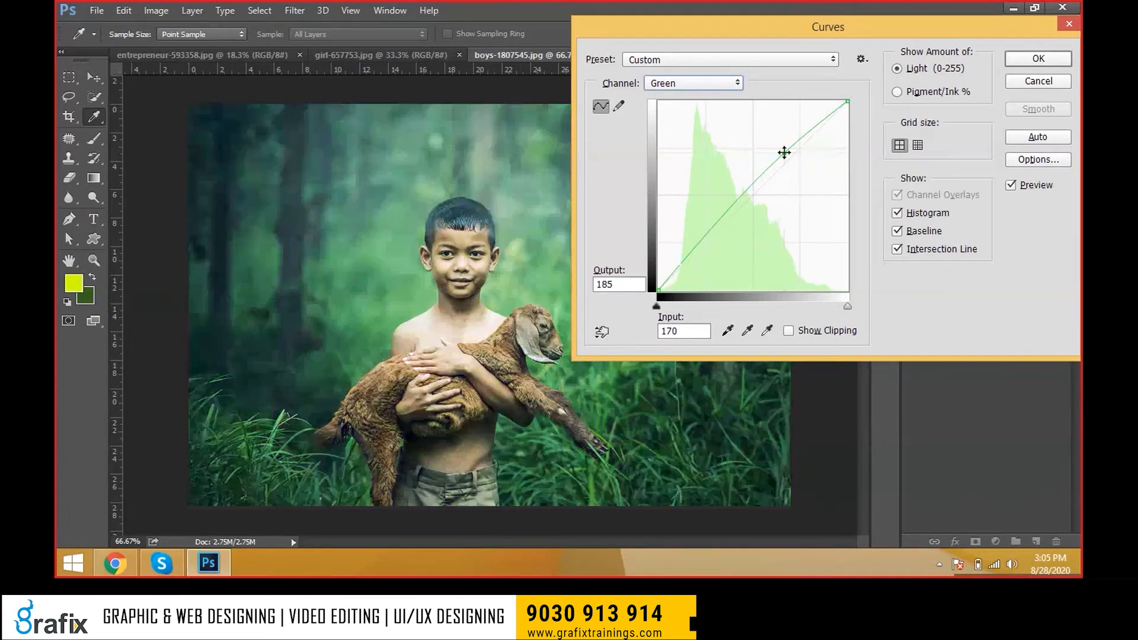
{"action": "key", "text": "Return"}
- Activate Boy-Path in the boy photo and select its anchor points around the boy and the goat
{"action": "left_click", "coordinate": [922, 85], "text": "ctrl"}
{"action": "left_click", "coordinate": [922, 85]}
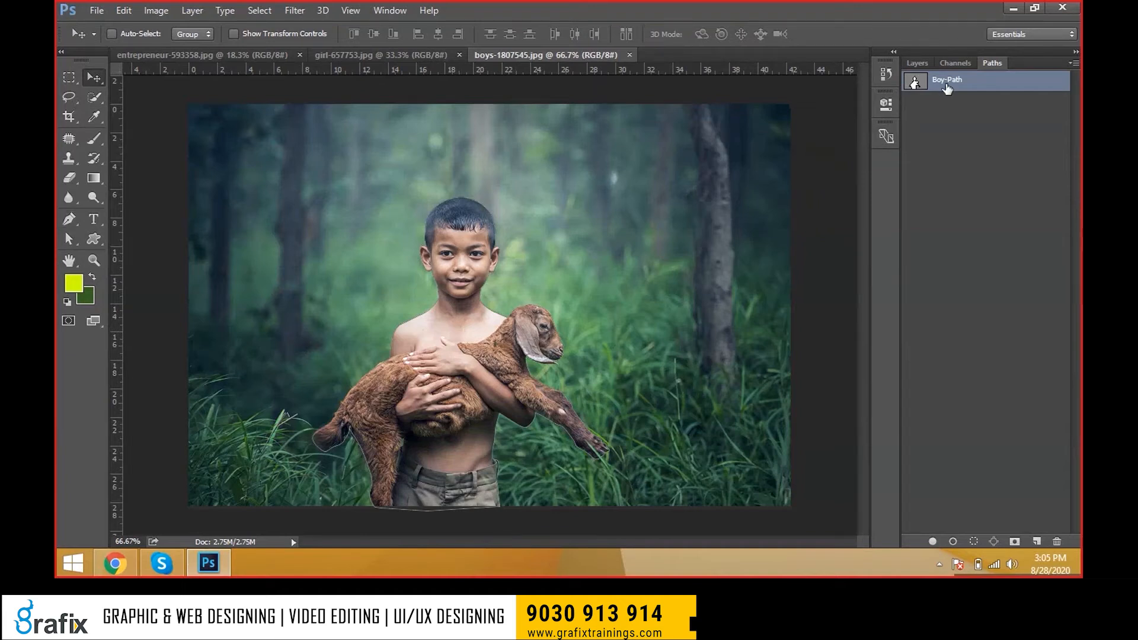
{"action": "left_click", "coordinate": [917, 63]}
{"action": "left_click", "coordinate": [69, 240]}
{"action": "left_click_drag", "start_coordinate": [67, 248], "coordinate": [106, 253]}
{"action": "left_click_drag", "start_coordinate": [222, 223], "coordinate": [663, 536]}
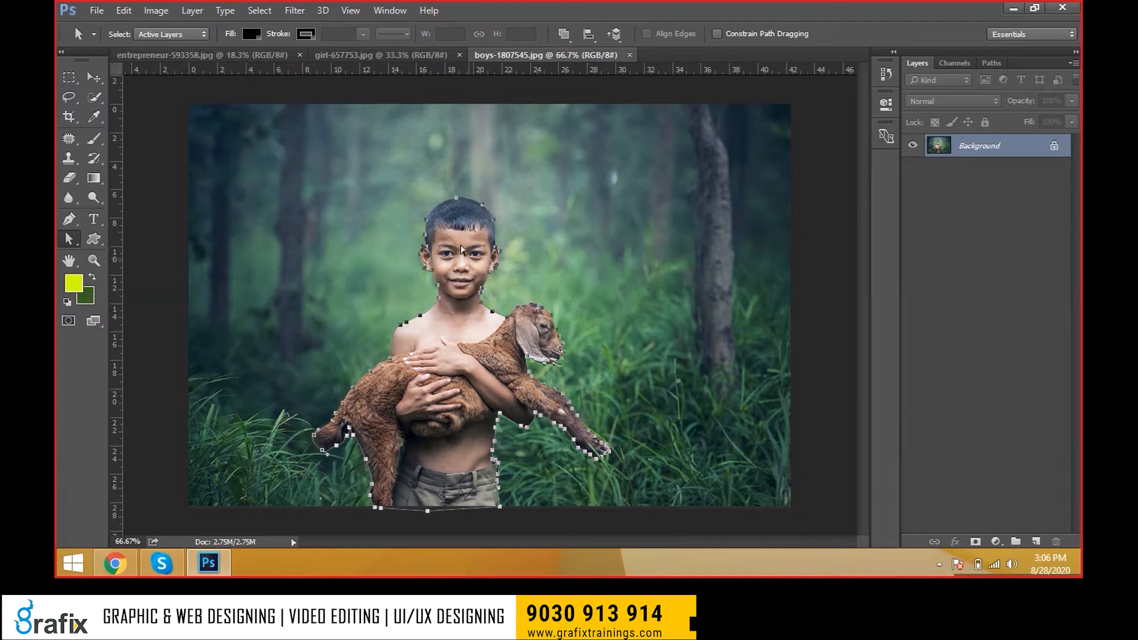
- Convert the path around the boy and goat into a selection
{"action": "right_click", "coordinate": [460, 233]}
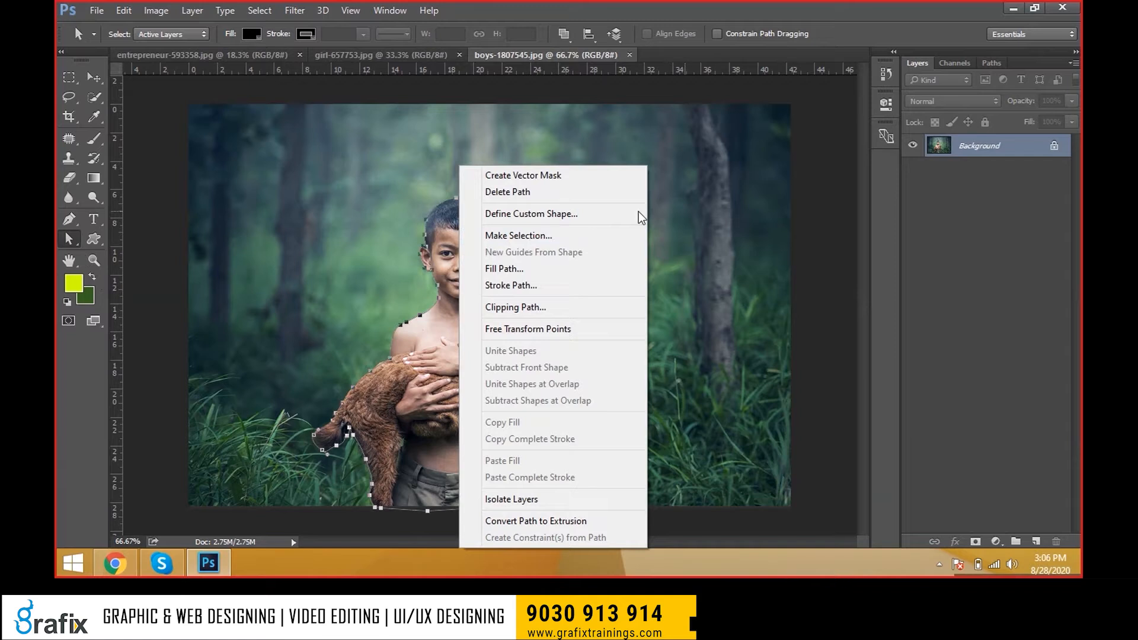
{"action": "left_click", "coordinate": [562, 237]}
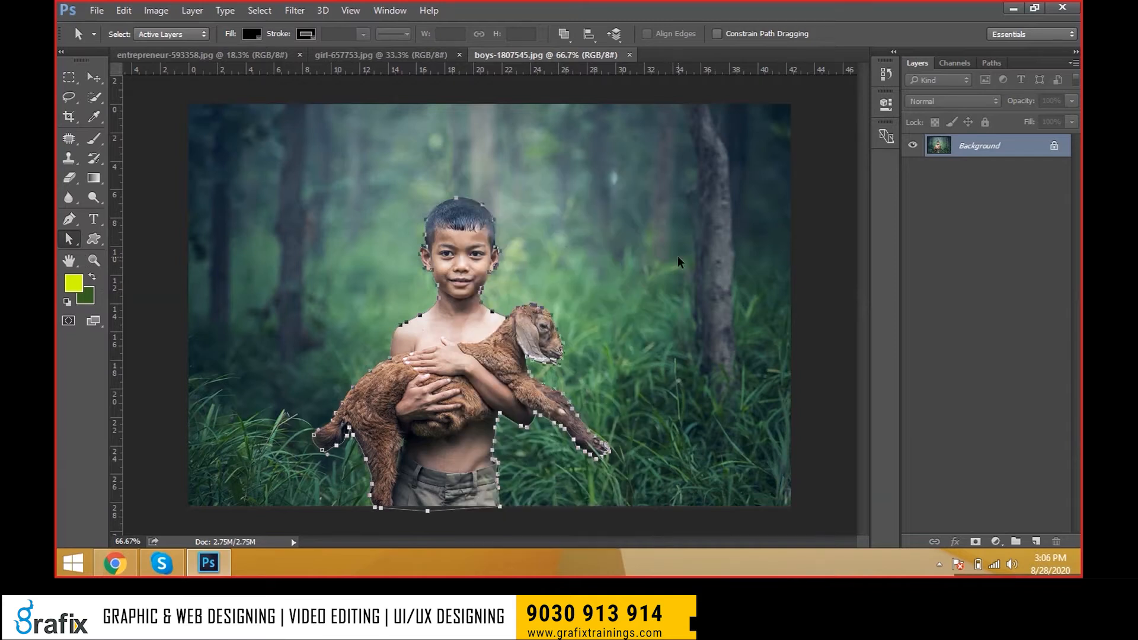
{"action": "key", "text": "ctrl+Return"}
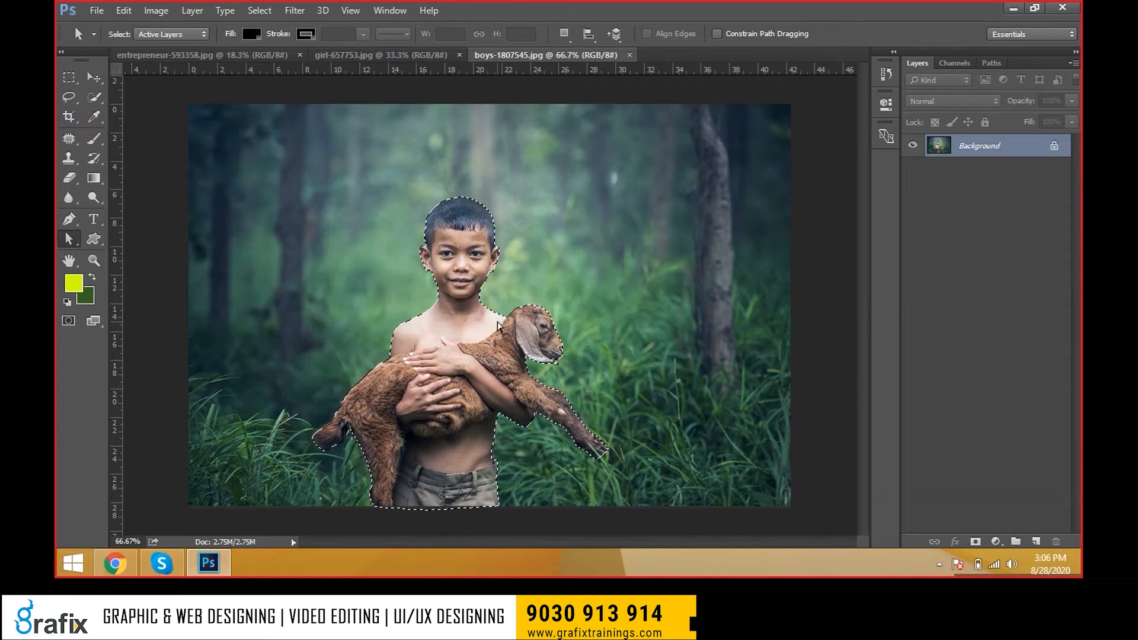
- Feather the selection by 1.5 pixels and copy the boy and goat onto a new layer
{"action": "key", "text": "shift+F6"}
{"action": "type", "text": ".5"}
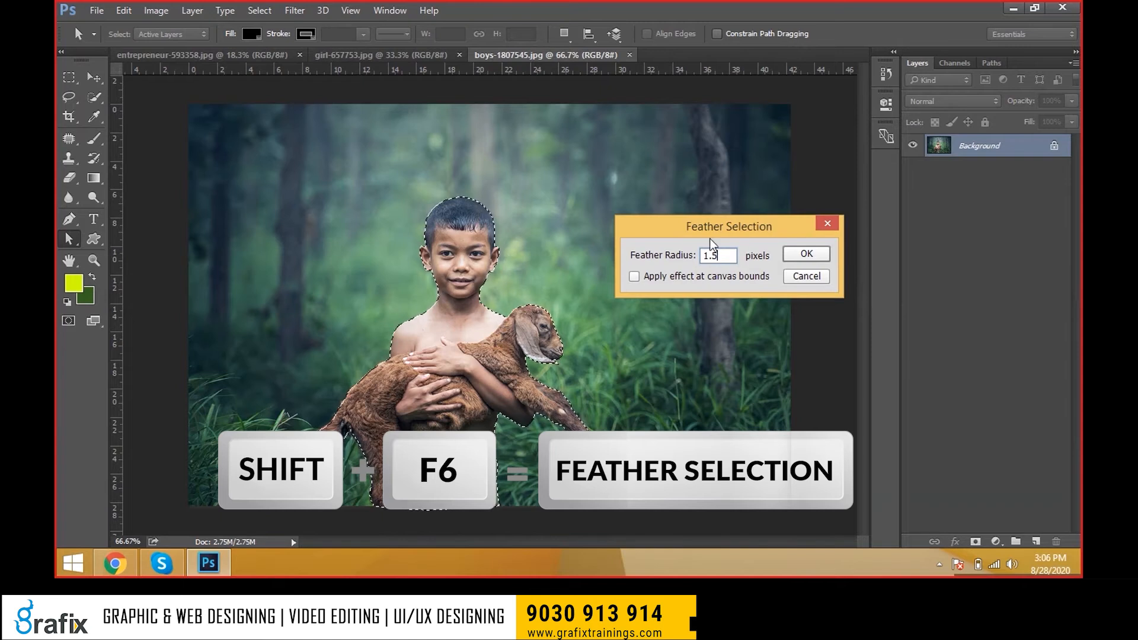
{"action": "left_click_drag", "start_coordinate": [723, 226], "coordinate": [713, 226]}
{"action": "left_click", "coordinate": [794, 254]}
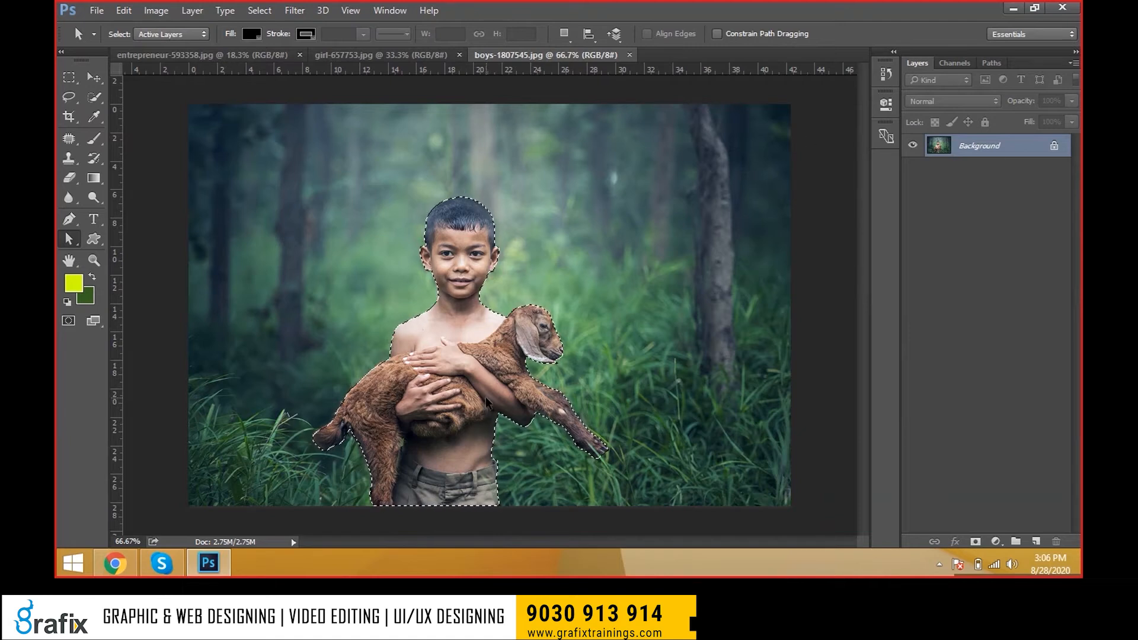
{"action": "key", "text": "ctrl+j"}
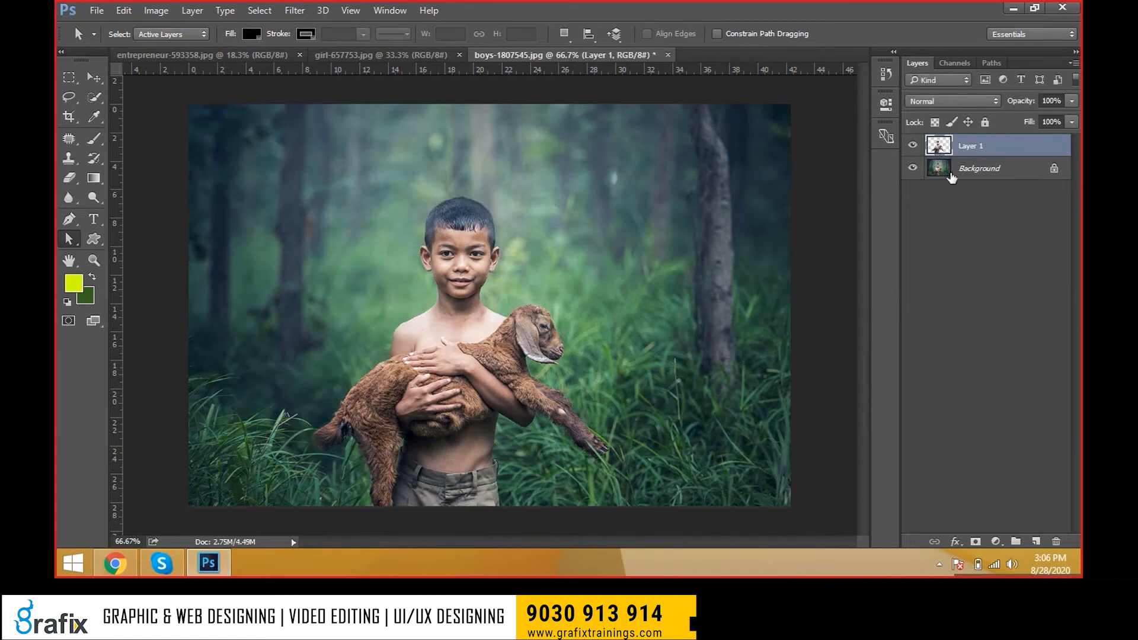
- Apply Levels to the Background layer with midtone input 0.81 and highlight input 221, comparing the preview before confirming
{"action": "left_click", "coordinate": [948, 177]}
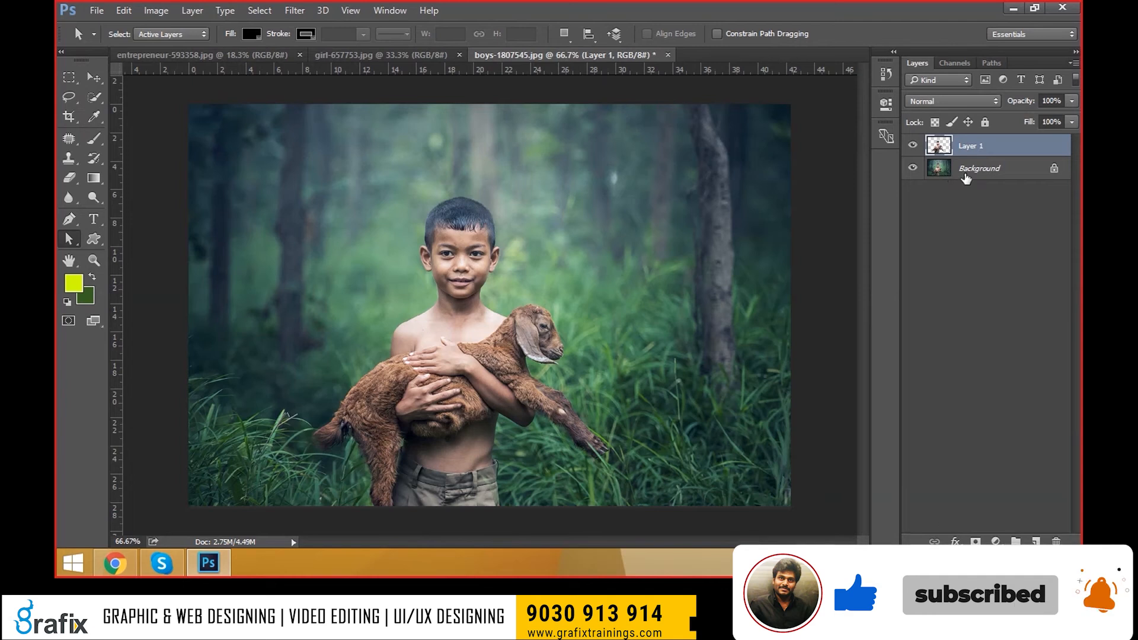
{"action": "left_click", "coordinate": [960, 177]}
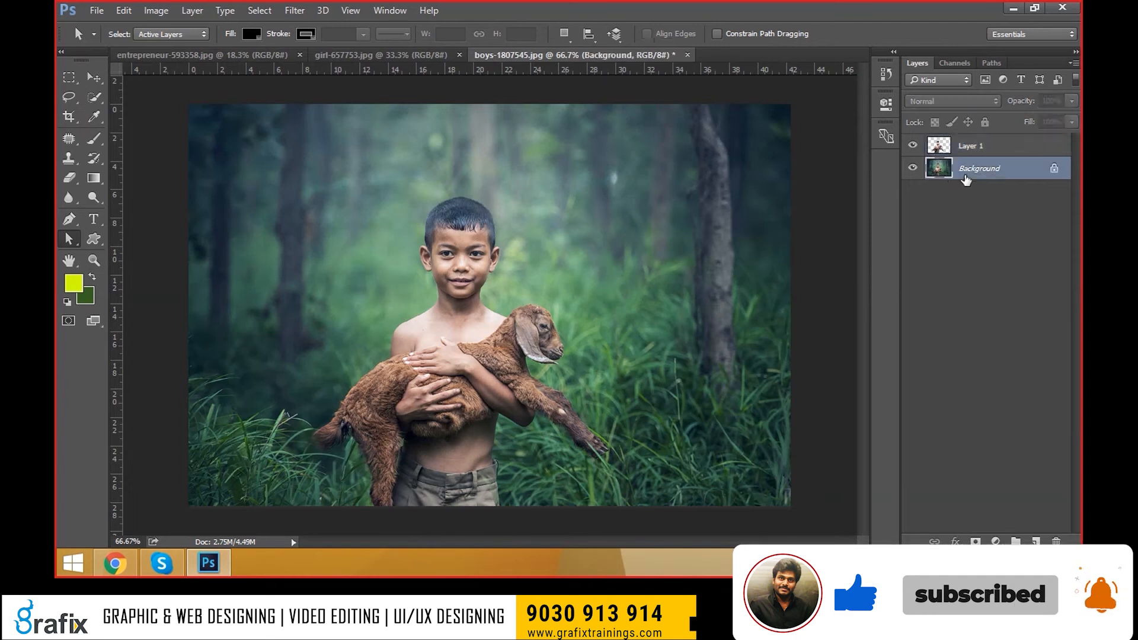
{"action": "left_click", "coordinate": [156, 10]}
{"action": "mouse_move", "coordinate": [171, 50]}
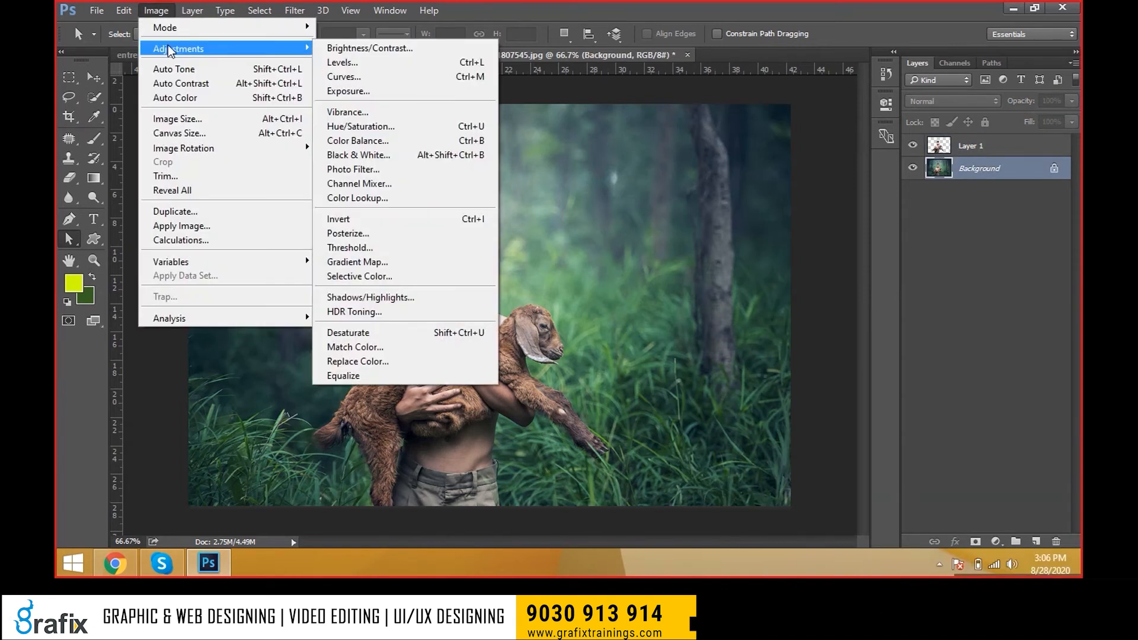
{"action": "left_click", "coordinate": [434, 67]}
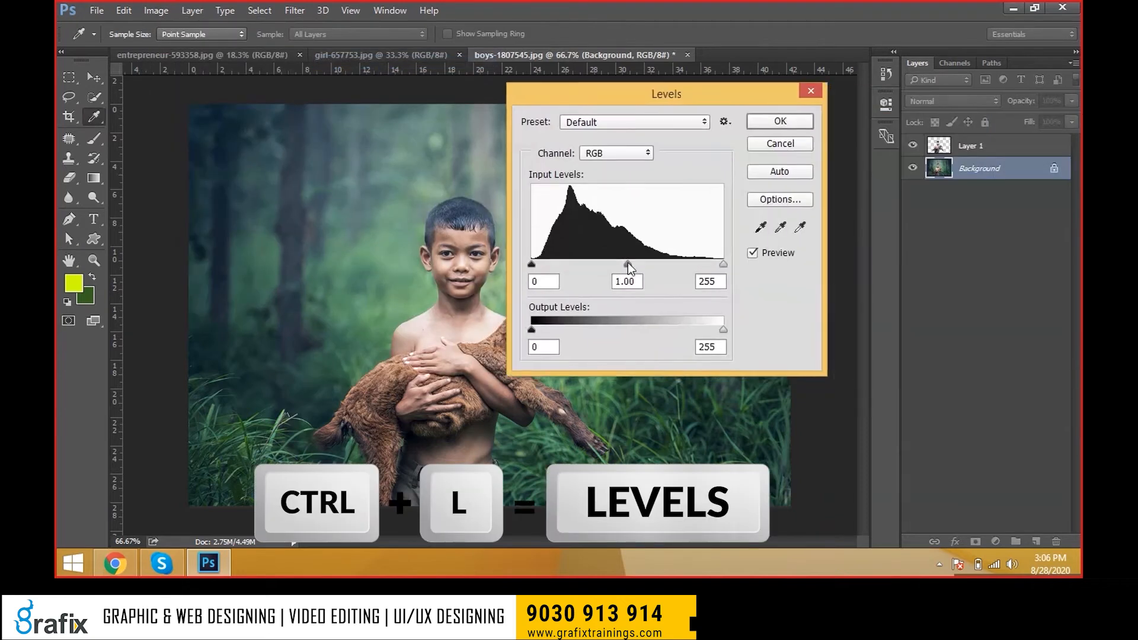
{"action": "left_click_drag", "start_coordinate": [628, 263], "coordinate": [640, 264]}
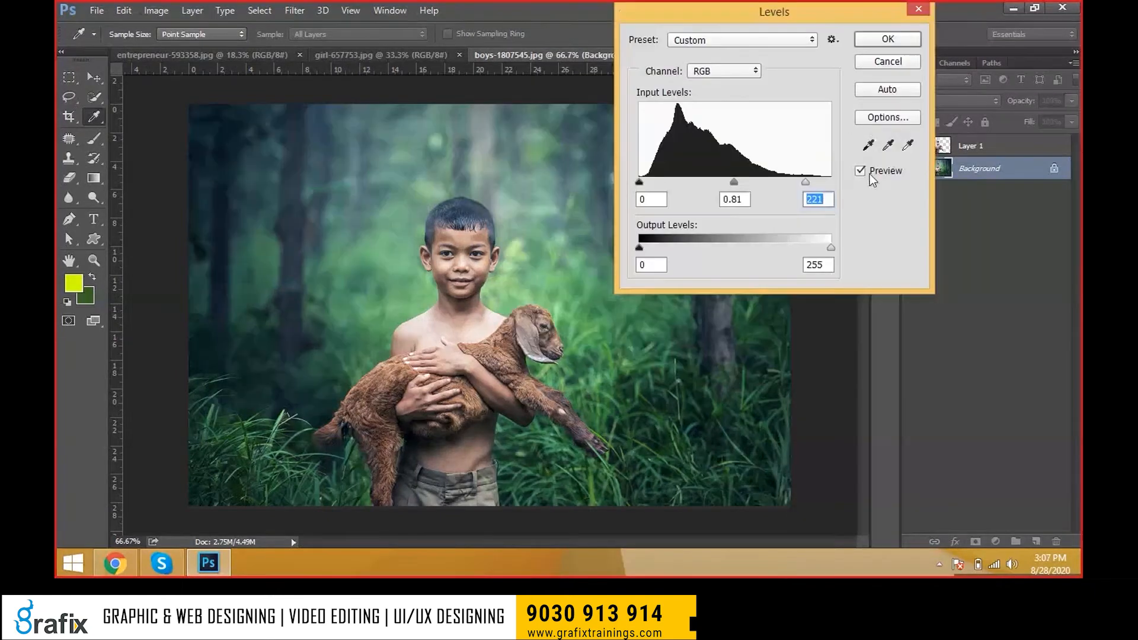
{"action": "left_click", "coordinate": [870, 173]}
{"action": "left_click", "coordinate": [869, 173]}
{"action": "left_click", "coordinate": [869, 173]}
{"action": "left_click", "coordinate": [870, 173]}
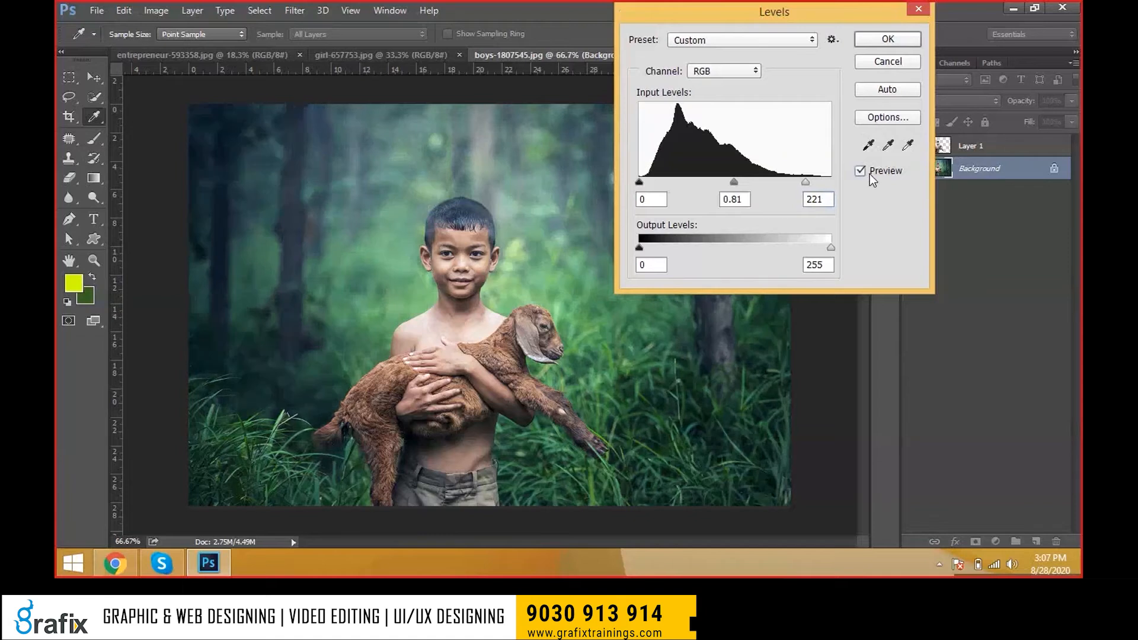
{"action": "left_click", "coordinate": [888, 41]}
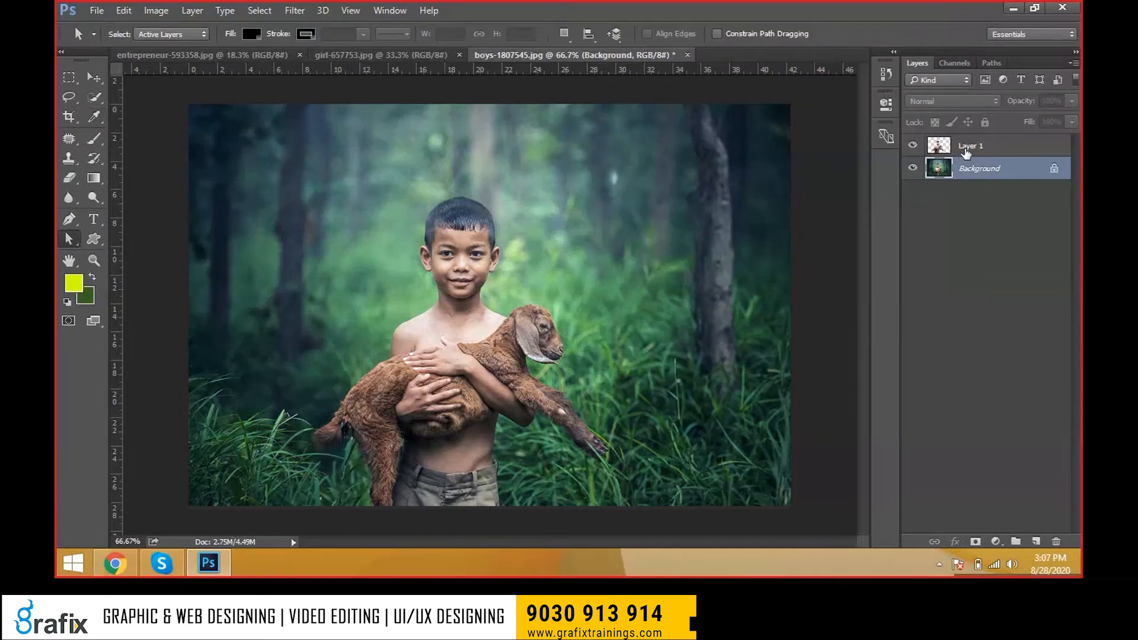
- Open Brightness/Contrast for Layer 1 and set brightness to 9 and contrast to 41
{"action": "left_click", "coordinate": [941, 148]}
{"action": "left_click", "coordinate": [912, 146]}
{"action": "left_click", "coordinate": [913, 146]}
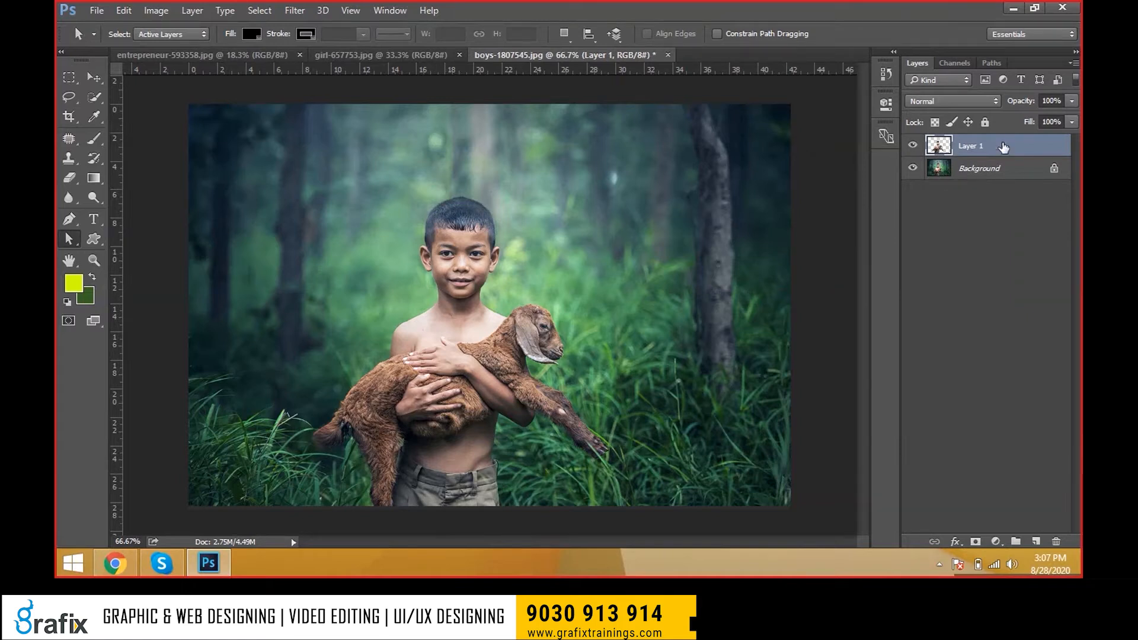
{"action": "left_click", "coordinate": [157, 11]}
{"action": "mouse_move", "coordinate": [178, 48]}
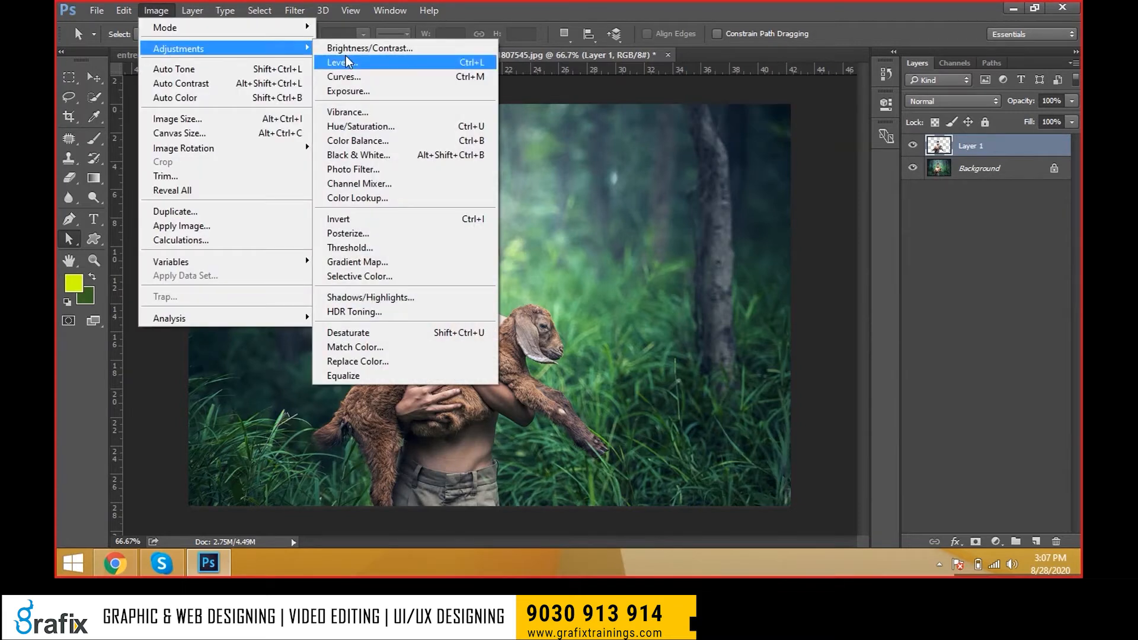
{"action": "left_click", "coordinate": [370, 48]}
{"action": "left_click_drag", "start_coordinate": [739, 200], "coordinate": [796, 202]}
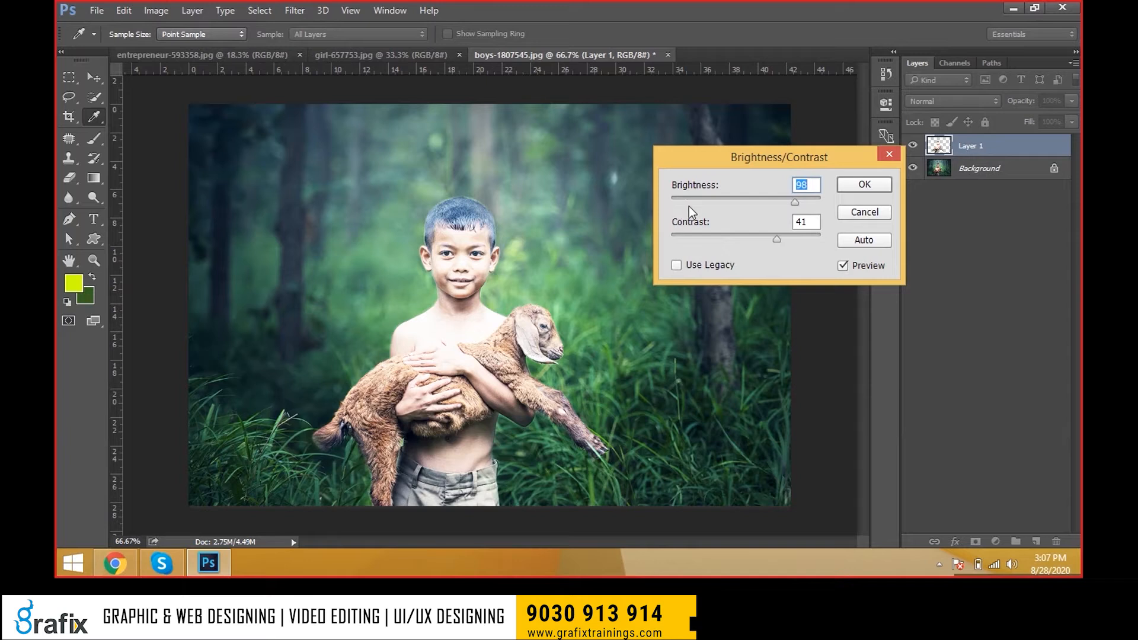
{"action": "left_click_drag", "start_coordinate": [805, 202], "coordinate": [749, 203]}
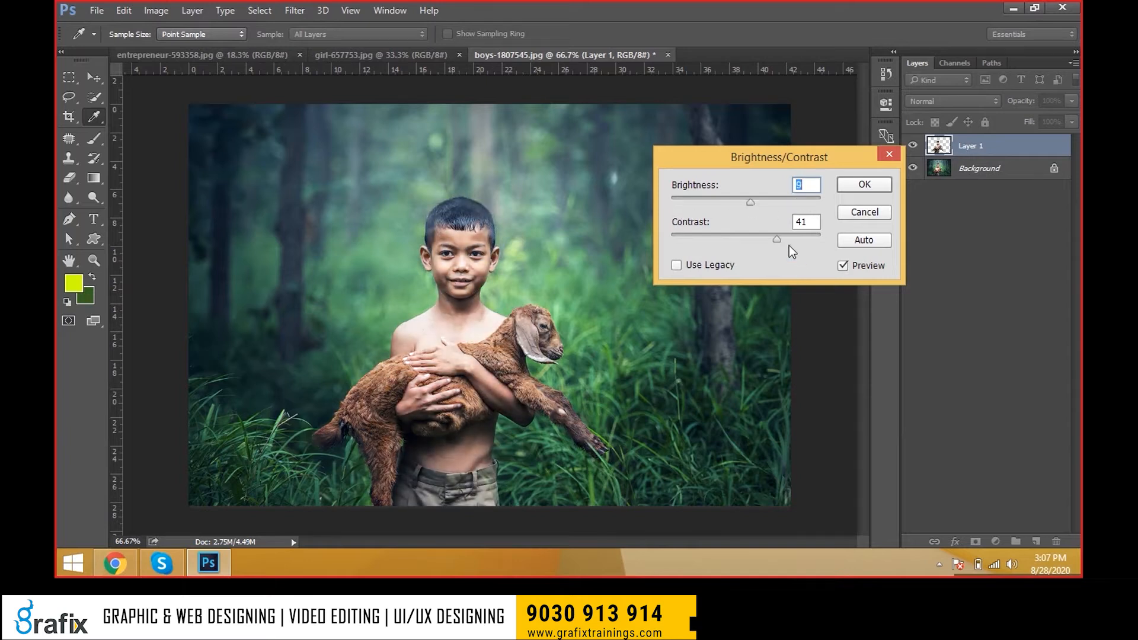
- Compare Layer 1 with and without the Brightness/Contrast preview and apply the adjustment
{"action": "left_click", "coordinate": [857, 273]}
{"action": "left_click", "coordinate": [857, 273]}
{"action": "left_click", "coordinate": [857, 272]}
{"action": "left_click", "coordinate": [856, 273]}
{"action": "left_click", "coordinate": [856, 271]}
{"action": "left_click", "coordinate": [856, 271]}
{"action": "left_click", "coordinate": [872, 189]}
- Hide and show Layer 1 and the Background in turn to check the adjusted boy and forest
{"action": "key", "text": "a"}
{"action": "left_click", "coordinate": [911, 146]}
{"action": "left_click", "coordinate": [911, 145]}
{"action": "left_click", "coordinate": [944, 172]}
{"action": "left_click", "coordinate": [912, 168]}
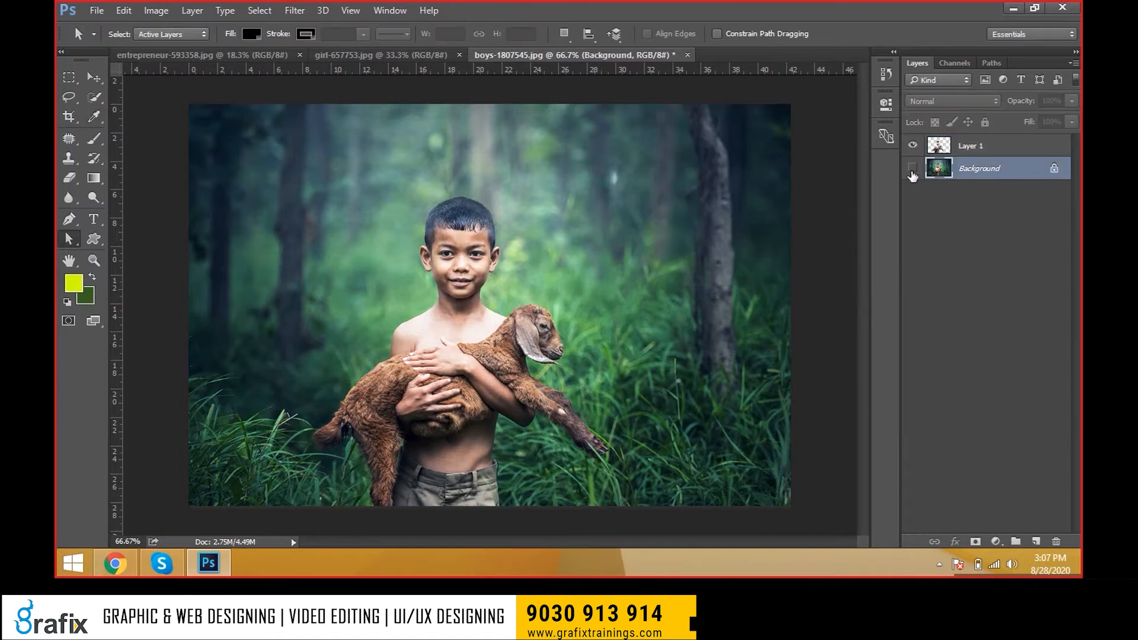
{"action": "left_click", "coordinate": [912, 169]}
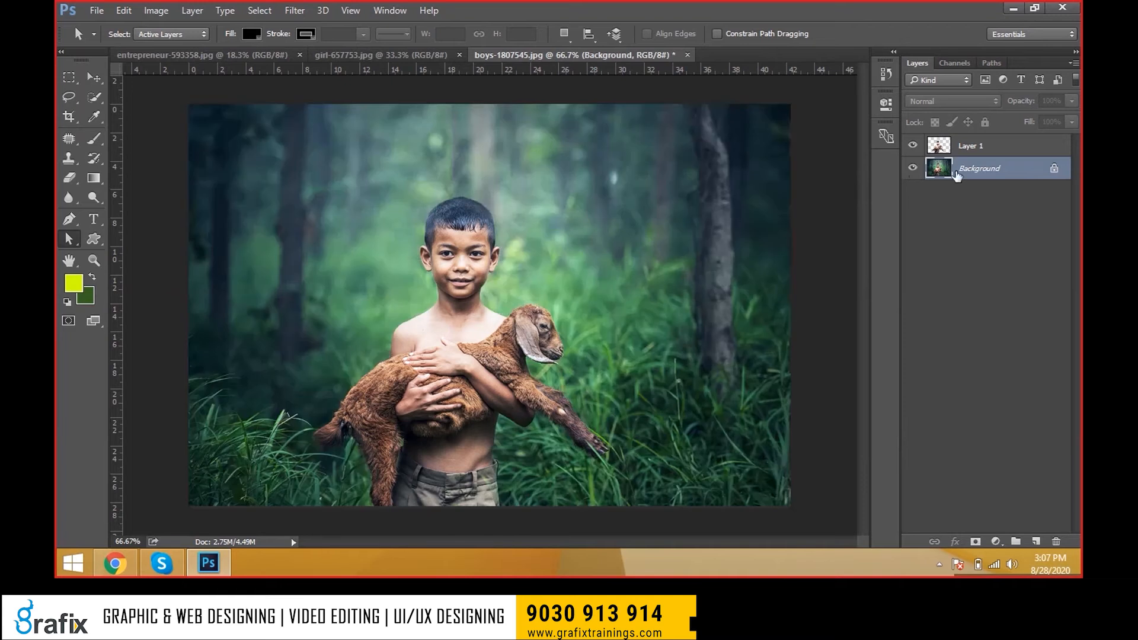
- View the Curves adjustment for the Background layer and its entry among the image adjustments
{"action": "left_click", "coordinate": [156, 10]}
{"action": "mouse_move", "coordinate": [254, 57]}
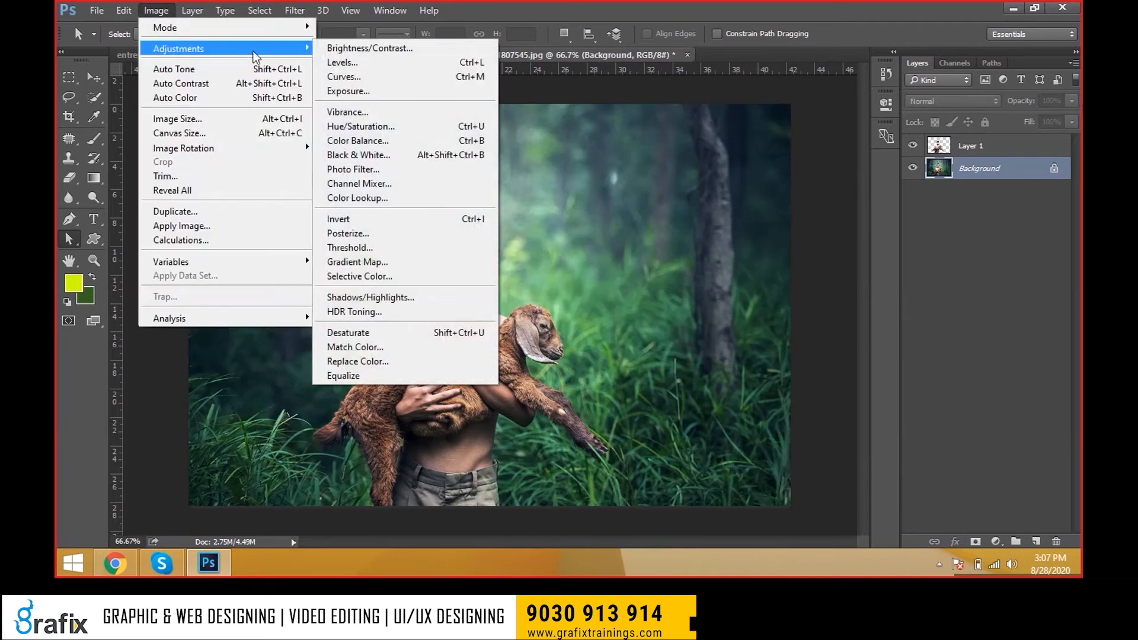
{"action": "left_click", "coordinate": [356, 76]}
{"action": "left_click_drag", "start_coordinate": [896, 71], "coordinate": [776, 109]}
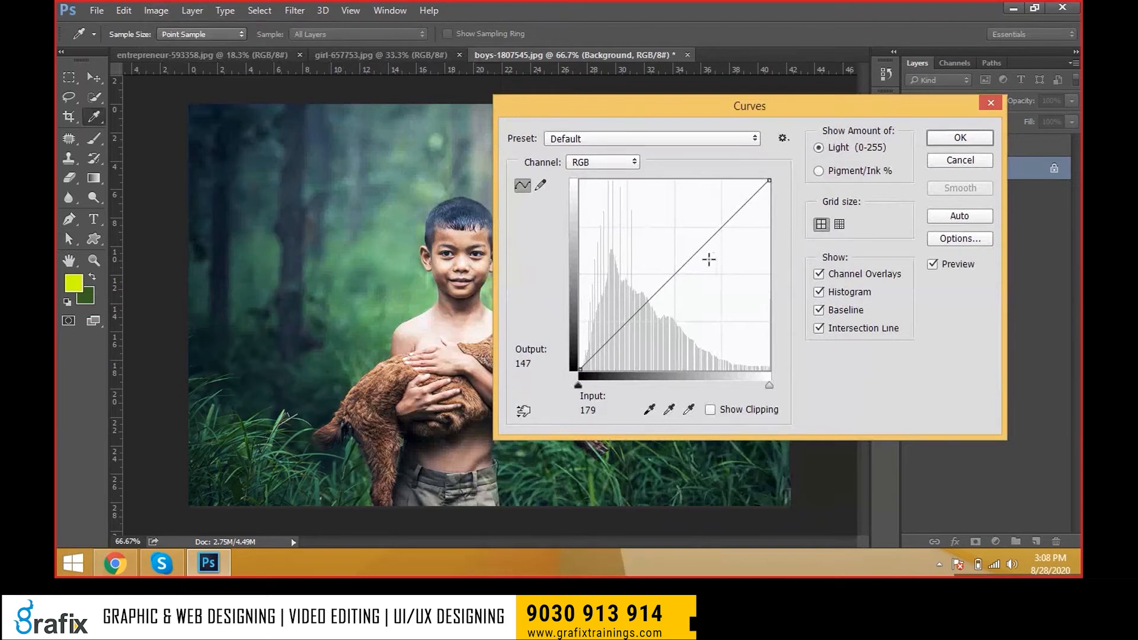
{"action": "left_click", "coordinate": [155, 10]}
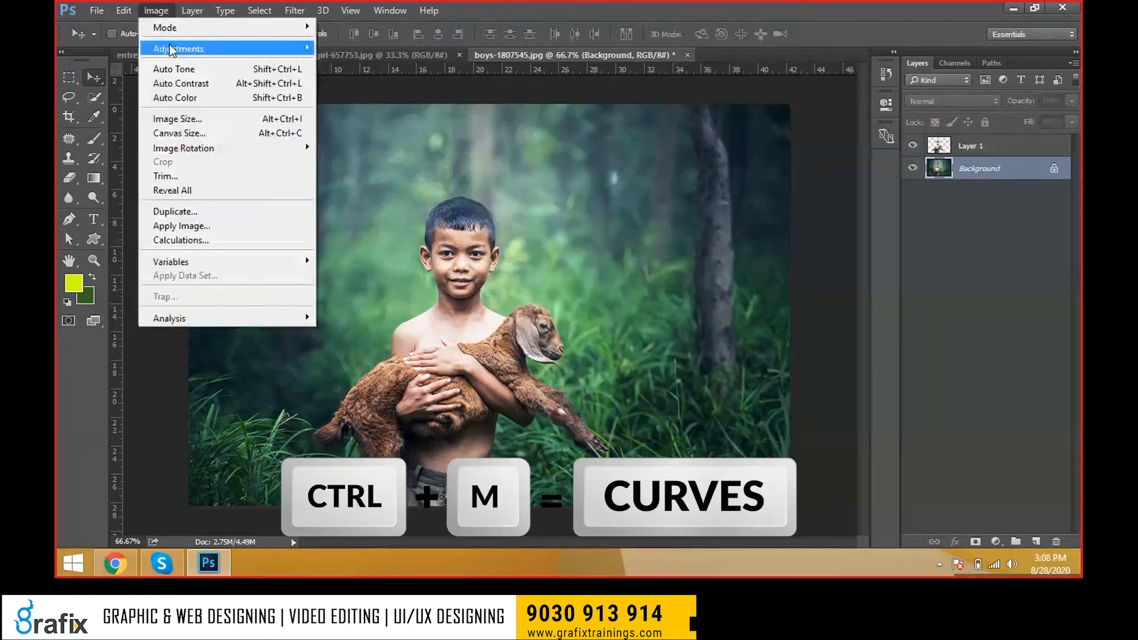
{"action": "mouse_move", "coordinate": [172, 49]}
{"action": "left_click", "coordinate": [423, 79]}
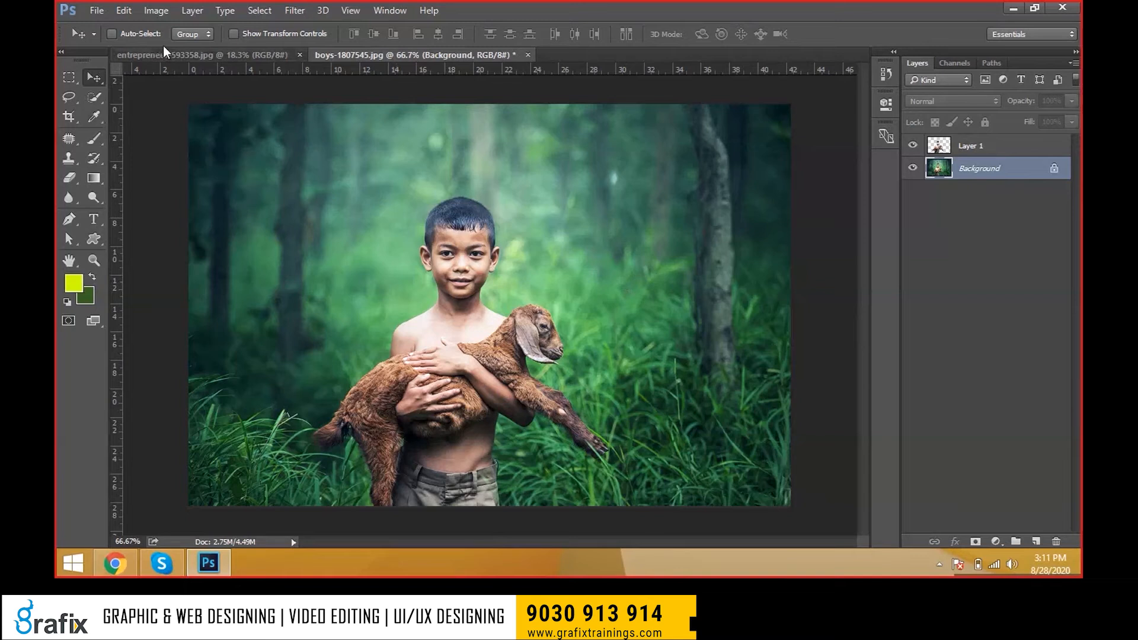
- Open the photo entrepreneur-593371 from the BACKGROUNDS folder
{"action": "left_click", "coordinate": [97, 10]}
{"action": "left_click", "coordinate": [111, 47]}
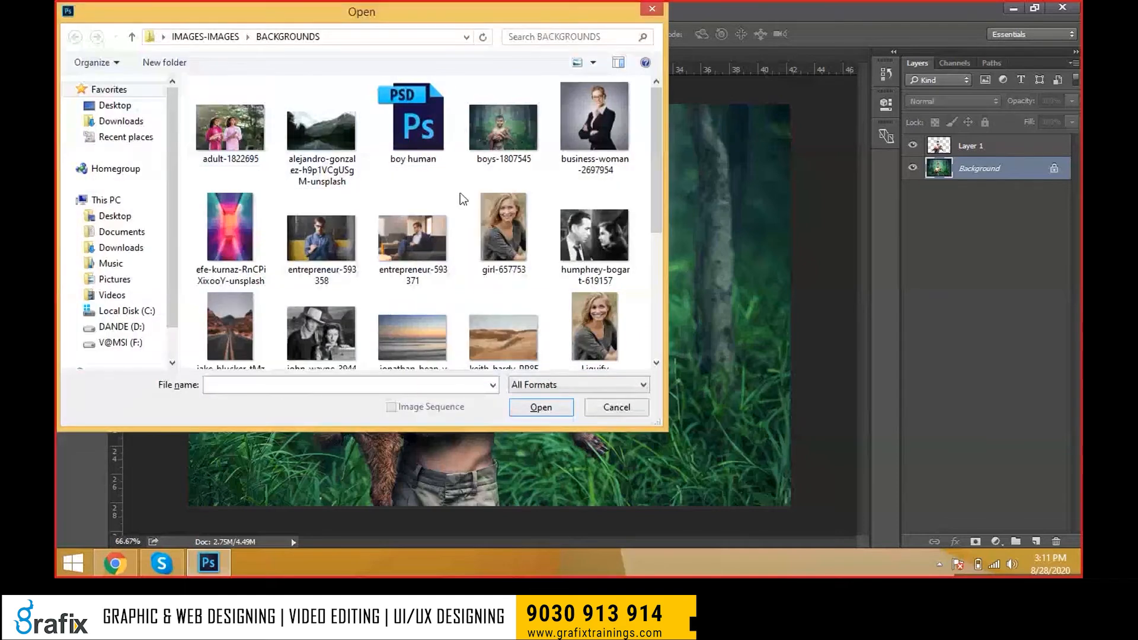
{"action": "key", "text": "alt+Up"}
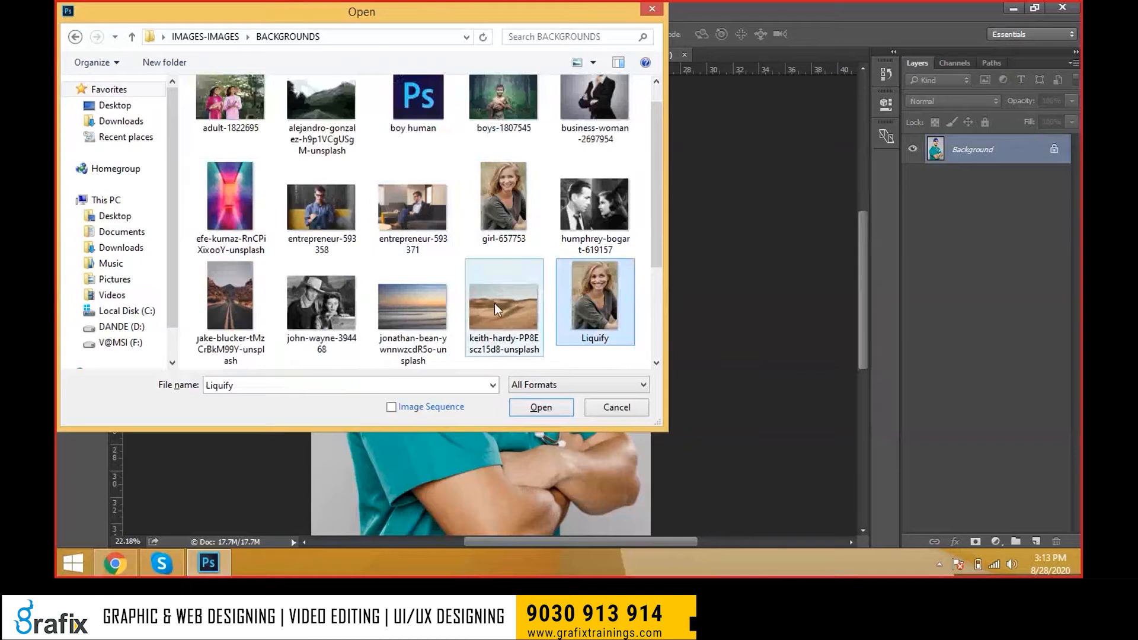
{"action": "left_click", "coordinate": [424, 212]}
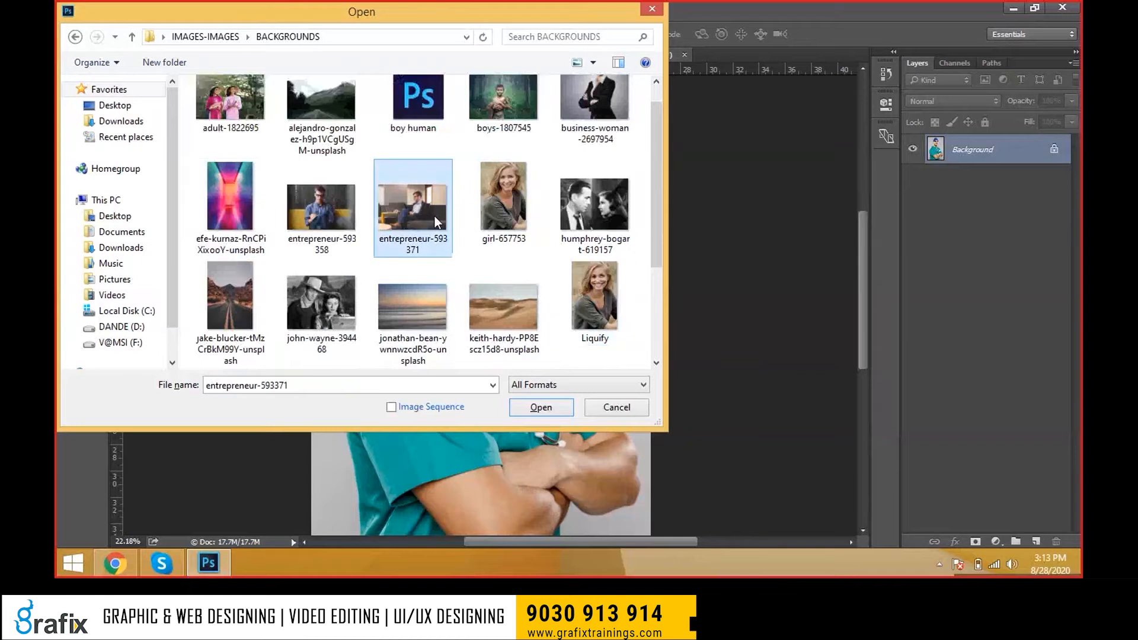
{"action": "left_click", "coordinate": [540, 407]}
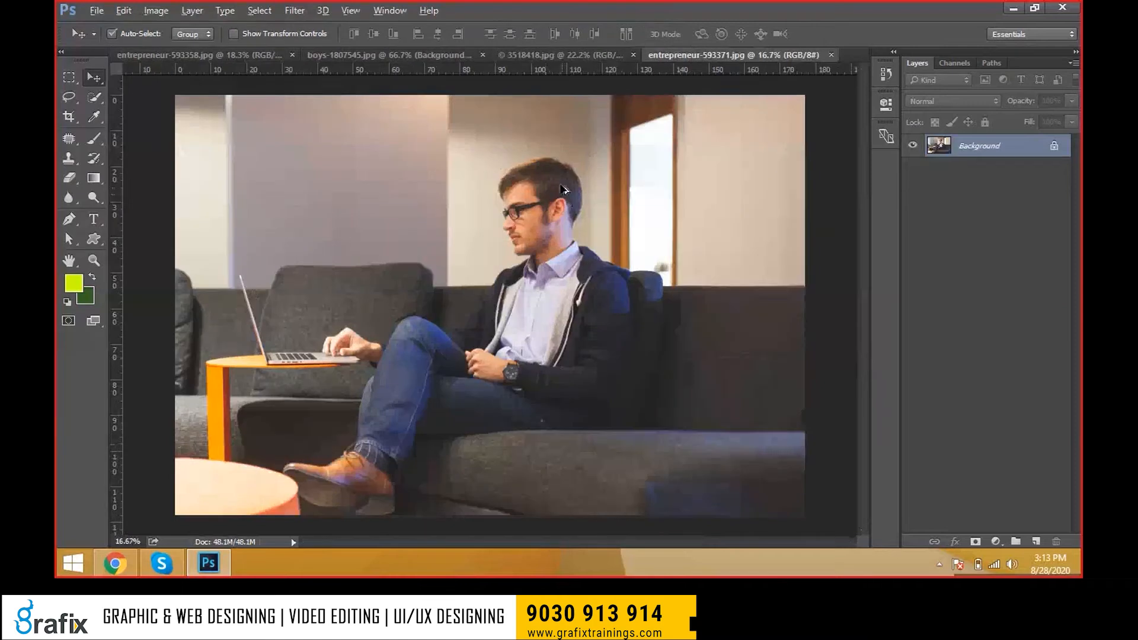
- Start an Exposure adjustment on the seated man's photo with exposure +1.09, offset -0.0312 and gamma correction 0.72
{"action": "scroll", "coordinate": [539, 240], "scroll_direction": "up", "scroll_amount": 1}
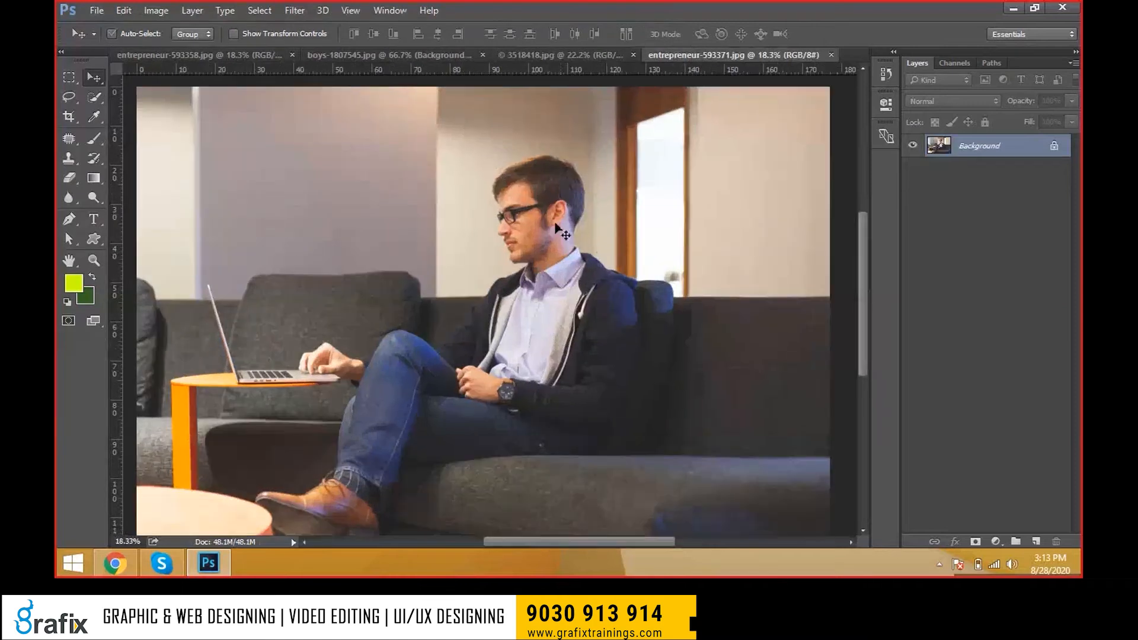
{"action": "left_click", "coordinate": [156, 10]}
{"action": "mouse_move", "coordinate": [178, 48]}
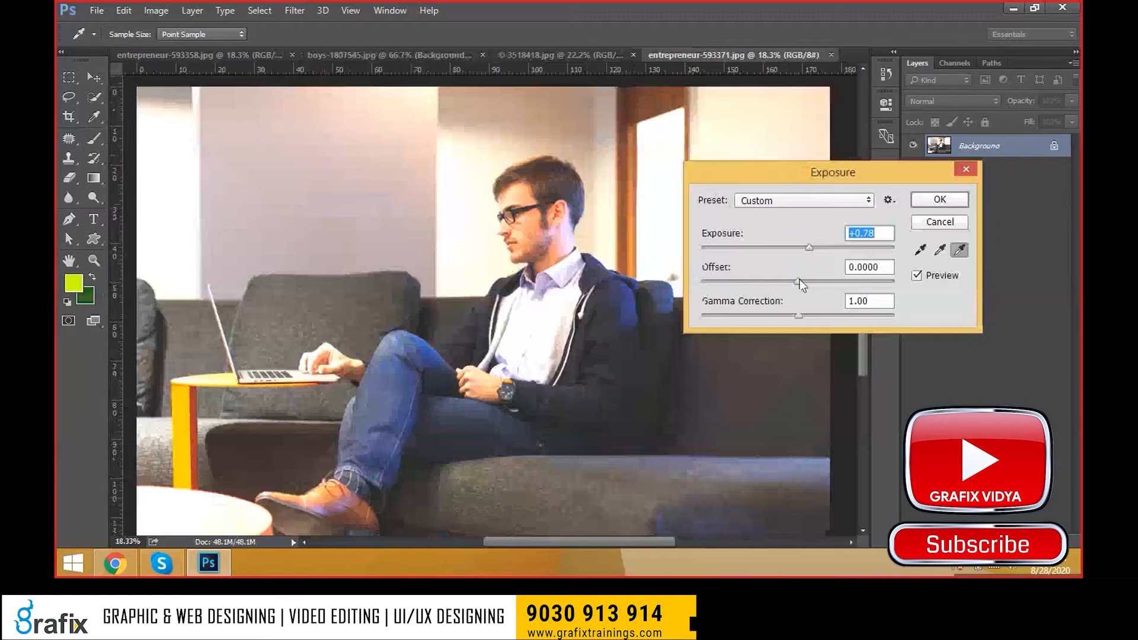
{"action": "left_click_drag", "start_coordinate": [799, 279], "coordinate": [788, 276]}
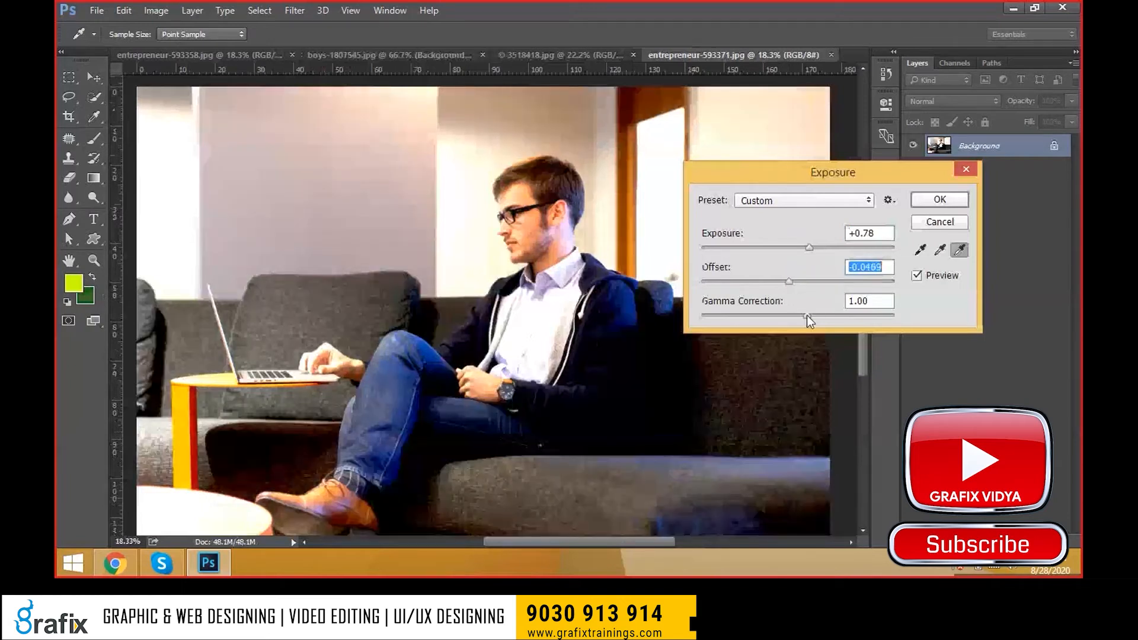
{"action": "left_click_drag", "start_coordinate": [806, 315], "coordinate": [818, 316]}
{"action": "left_click_drag", "start_coordinate": [787, 280], "coordinate": [792, 285]}
{"action": "mouse_move", "coordinate": [809, 247]}
{"action": "left_mouse_down"}
{"action": "mouse_move", "coordinate": [799, 253]}
{"action": "mouse_move", "coordinate": [813, 251]}
{"action": "left_mouse_up"}
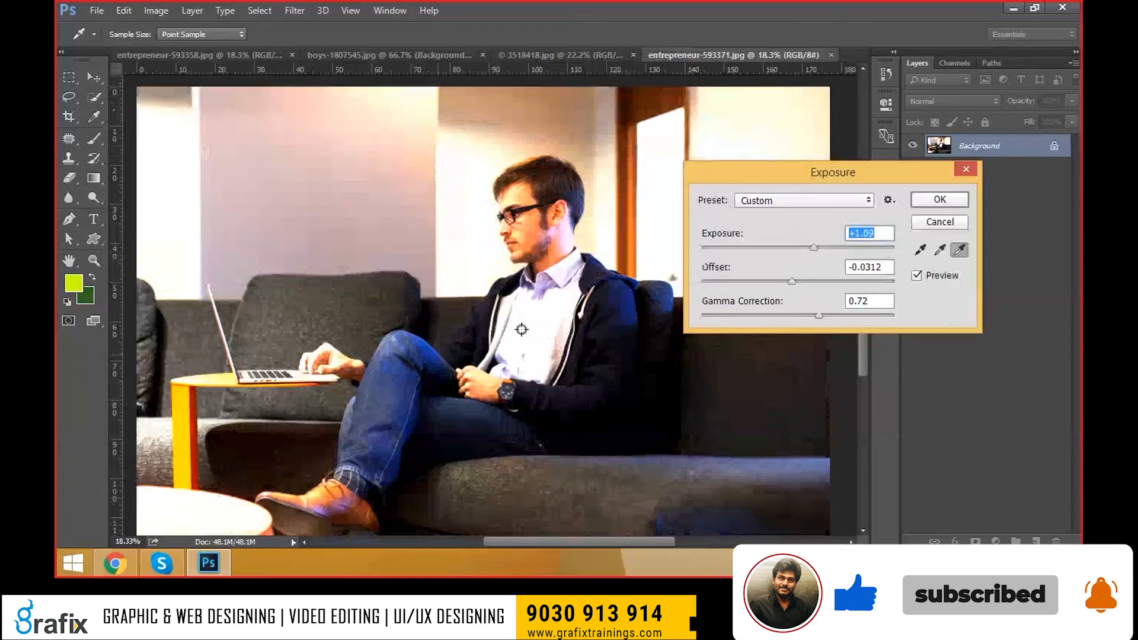
- Set the exposure to 1, the offset to -0.03 and the gamma correction to 0.7
{"action": "type", "text": "1"}
{"action": "double_click", "coordinate": [889, 267]}
{"action": "type", "text": "-0.03"}
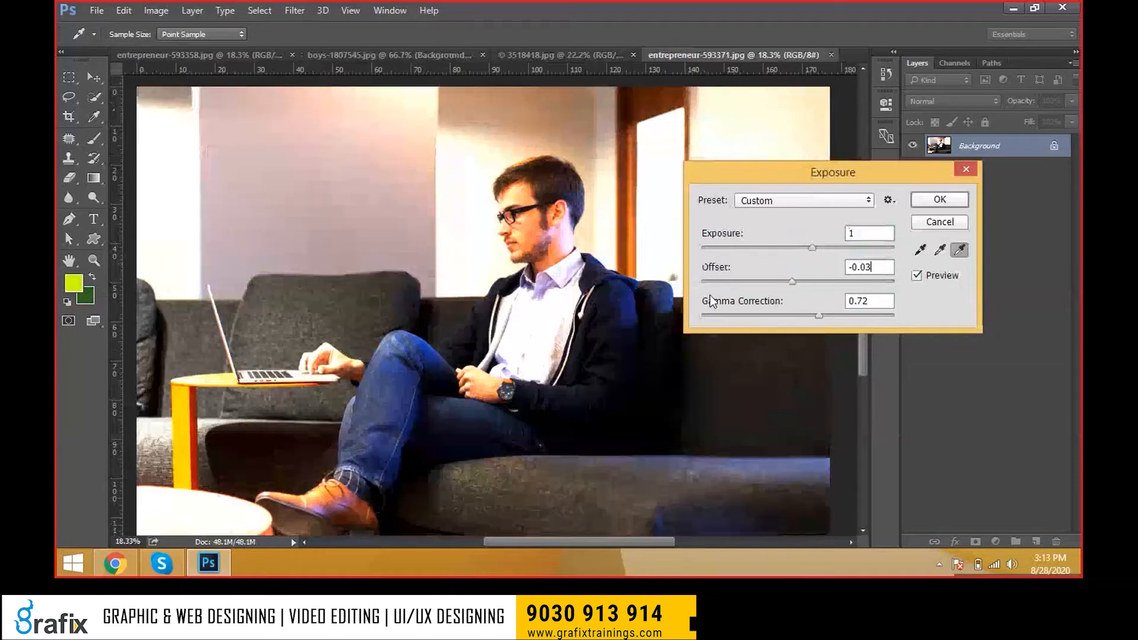
{"action": "key", "text": "Tab"}
{"action": "type", "text": "0.7"}
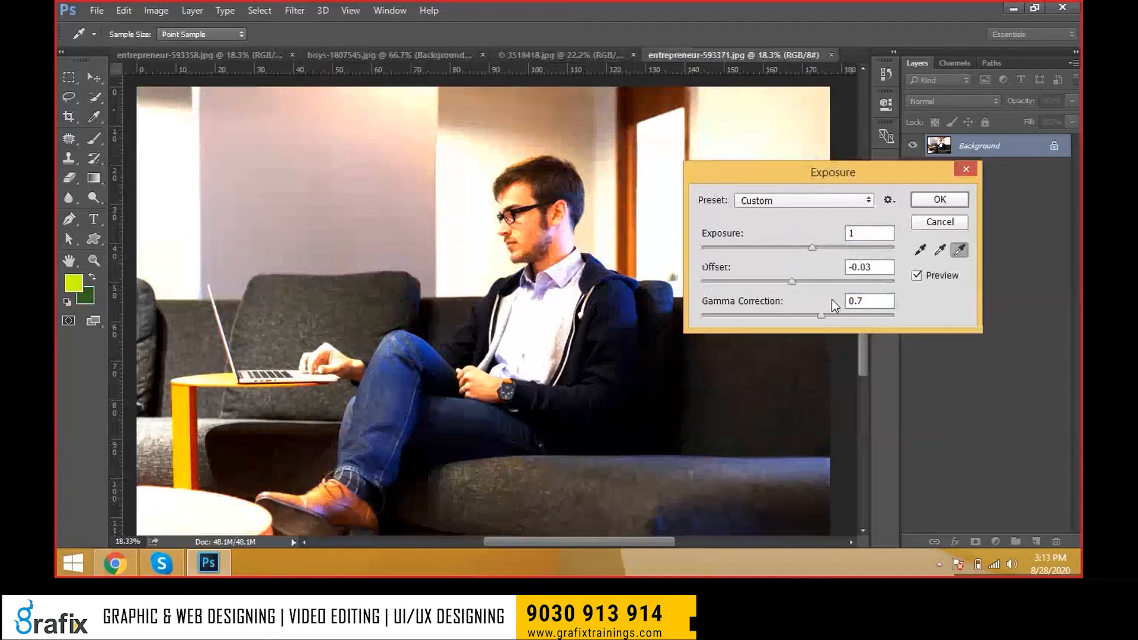
- Compare the seated man's photo with and without the Exposure preview
{"action": "left_click", "coordinate": [926, 275]}
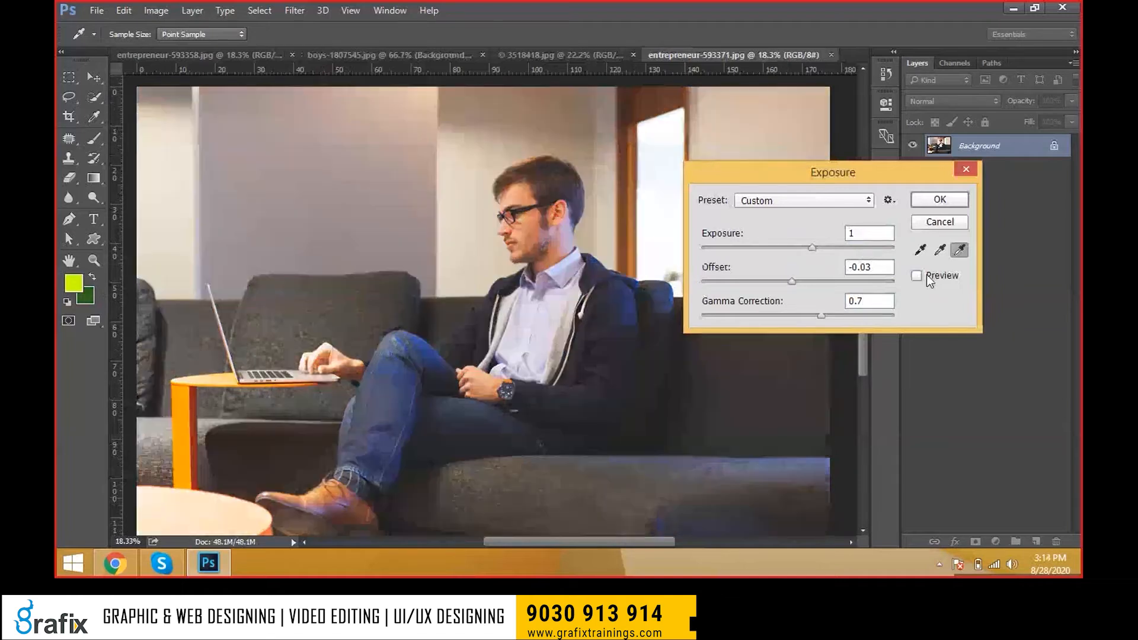
{"action": "left_click", "coordinate": [926, 275]}
{"action": "left_click", "coordinate": [926, 275]}
{"action": "left_click", "coordinate": [926, 275]}
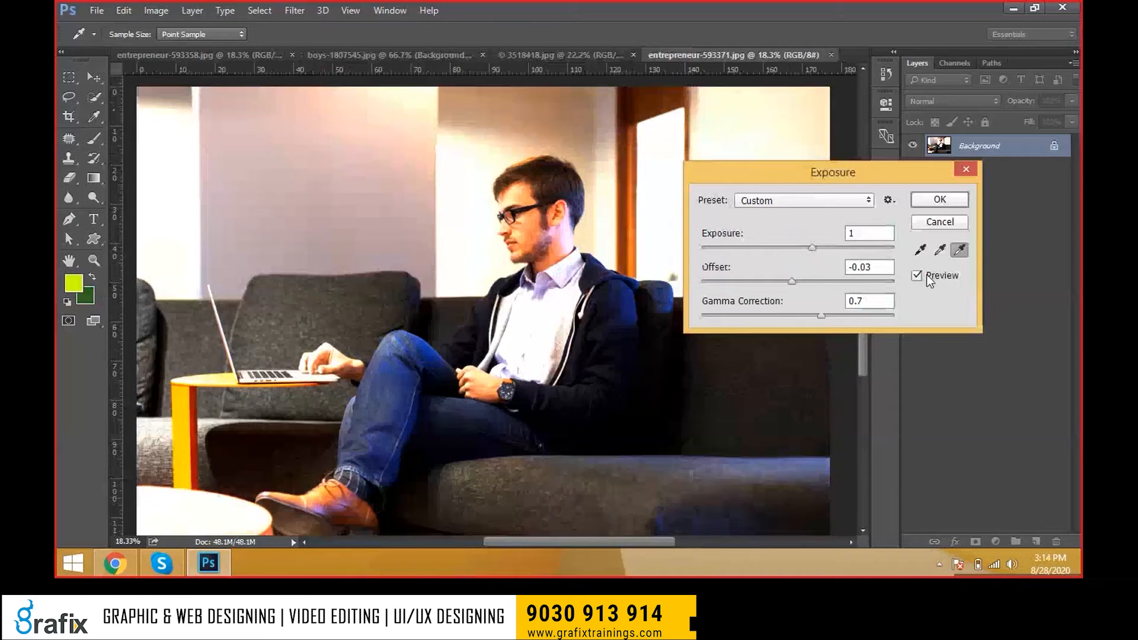
- Compare the photo with and without the Exposure preview once more, and close the Exposure adjustment
{"action": "left_click", "coordinate": [927, 275]}
{"action": "left_click", "coordinate": [926, 275]}
{"action": "left_click_drag", "start_coordinate": [858, 169], "coordinate": [896, 199]}
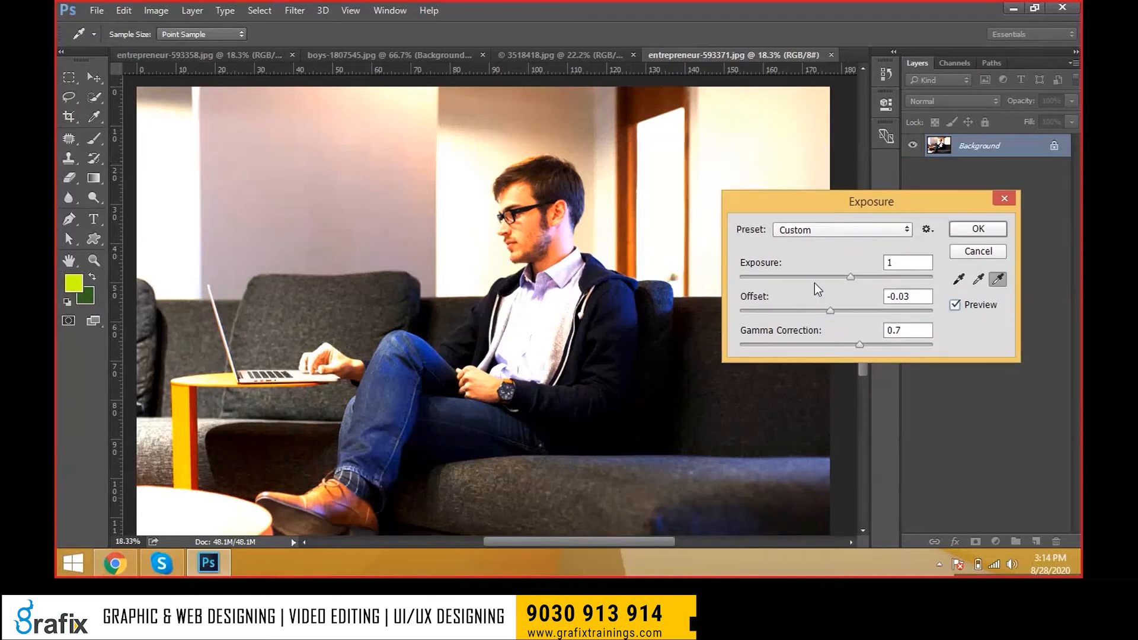
{"action": "left_click", "coordinate": [978, 229]}
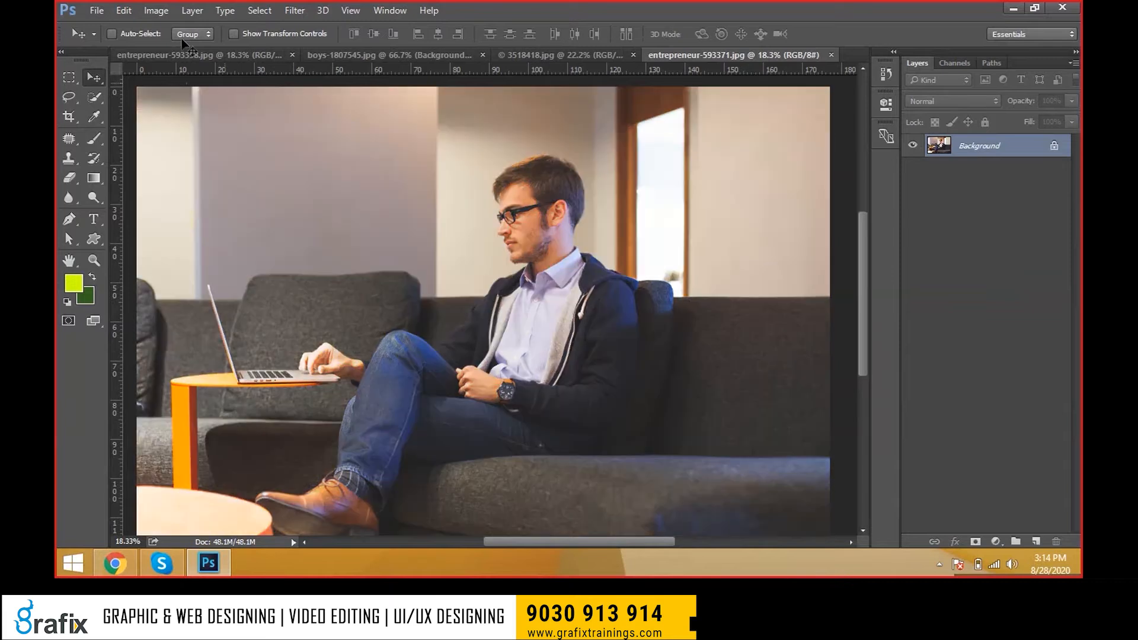
- Start a Vibrance adjustment on the seated man's photo with vibrance +21 and saturation +35
{"action": "left_click", "coordinate": [156, 10]}
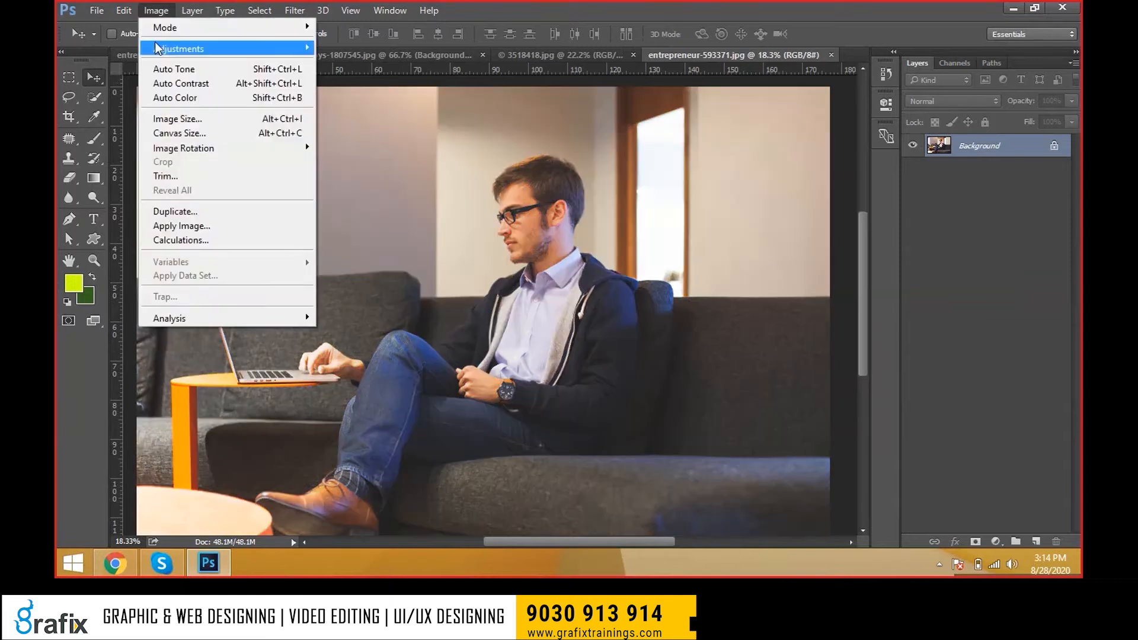
{"action": "mouse_move", "coordinate": [157, 47]}
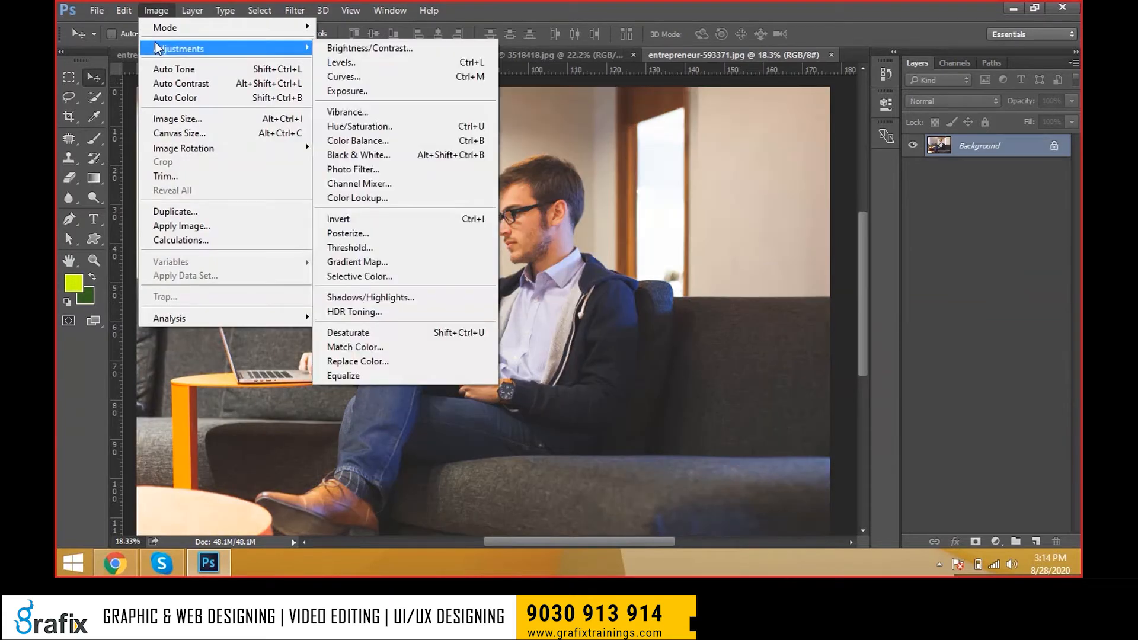
{"action": "left_click", "coordinate": [393, 116]}
{"action": "left_click_drag", "start_coordinate": [603, 148], "coordinate": [834, 128]}
{"action": "left_click_drag", "start_coordinate": [766, 183], "coordinate": [778, 183]}
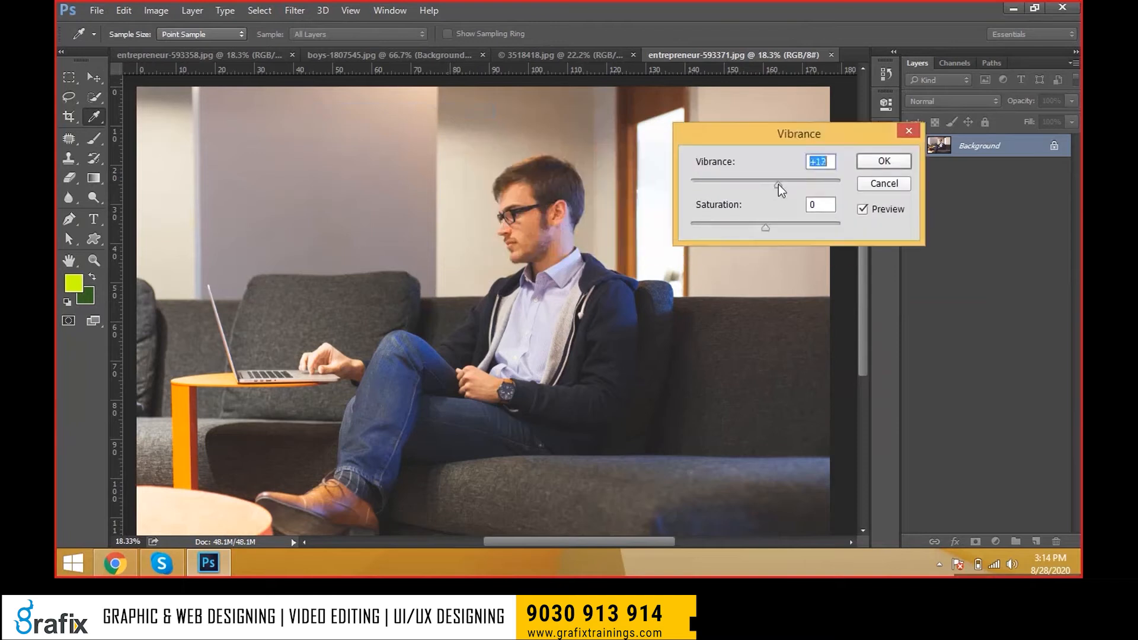
{"action": "left_click_drag", "start_coordinate": [777, 227], "coordinate": [792, 228]}
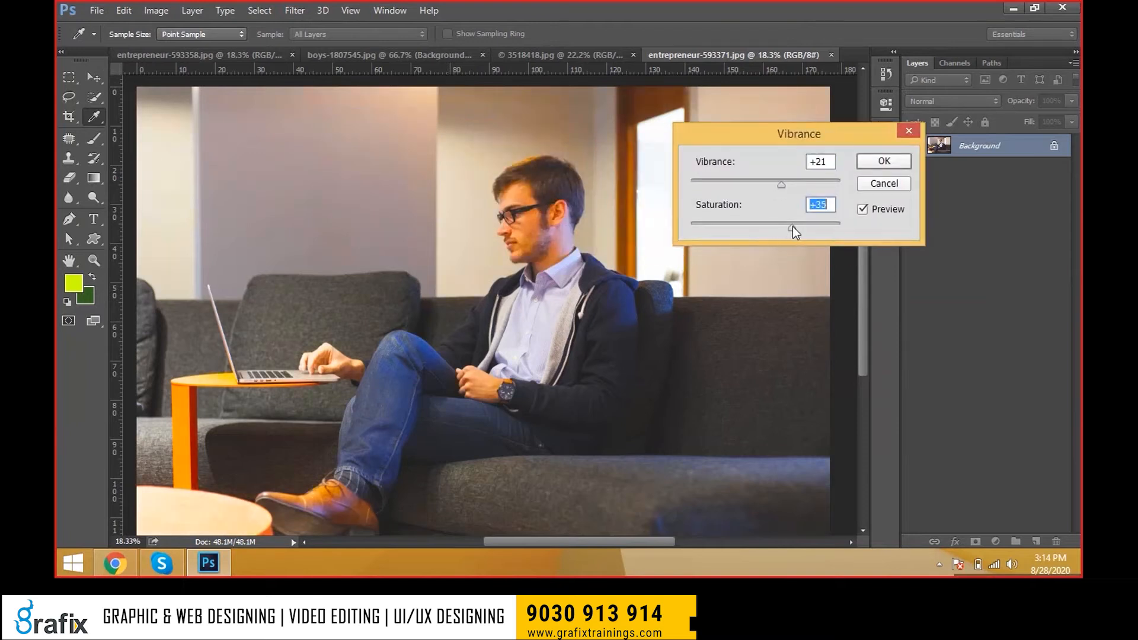
- Change the adjustment to vibrance +100 and saturation -48, and compare the photo with and without the preview
{"action": "left_click_drag", "start_coordinate": [789, 184], "coordinate": [799, 185]}
{"action": "left_click_drag", "start_coordinate": [792, 227], "coordinate": [730, 231]}
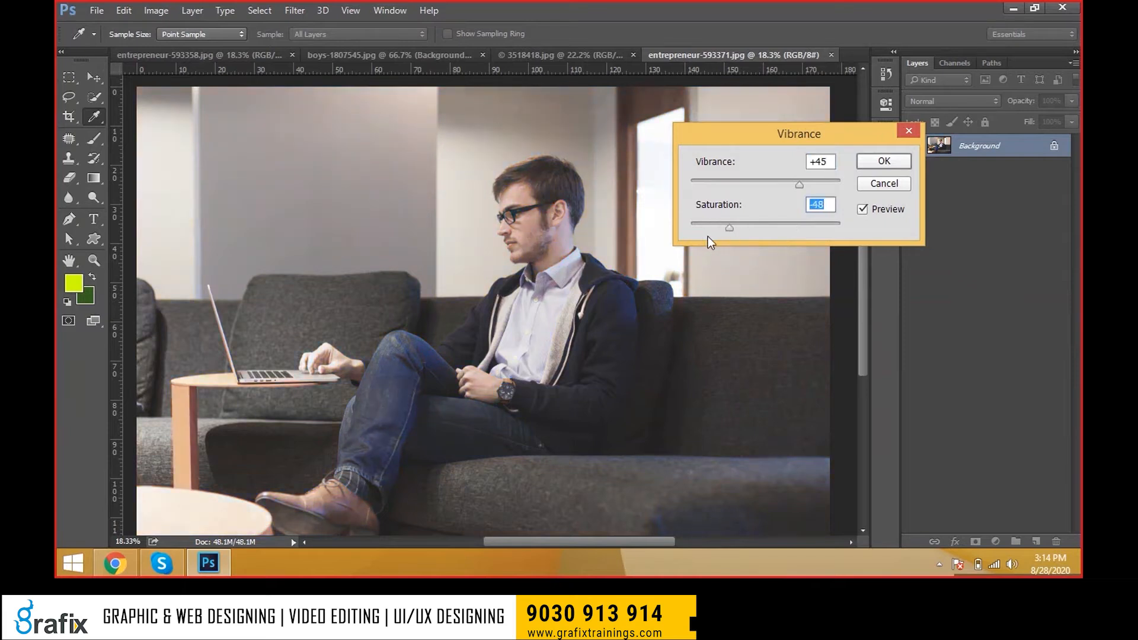
{"action": "left_click_drag", "start_coordinate": [801, 187], "coordinate": [844, 188]}
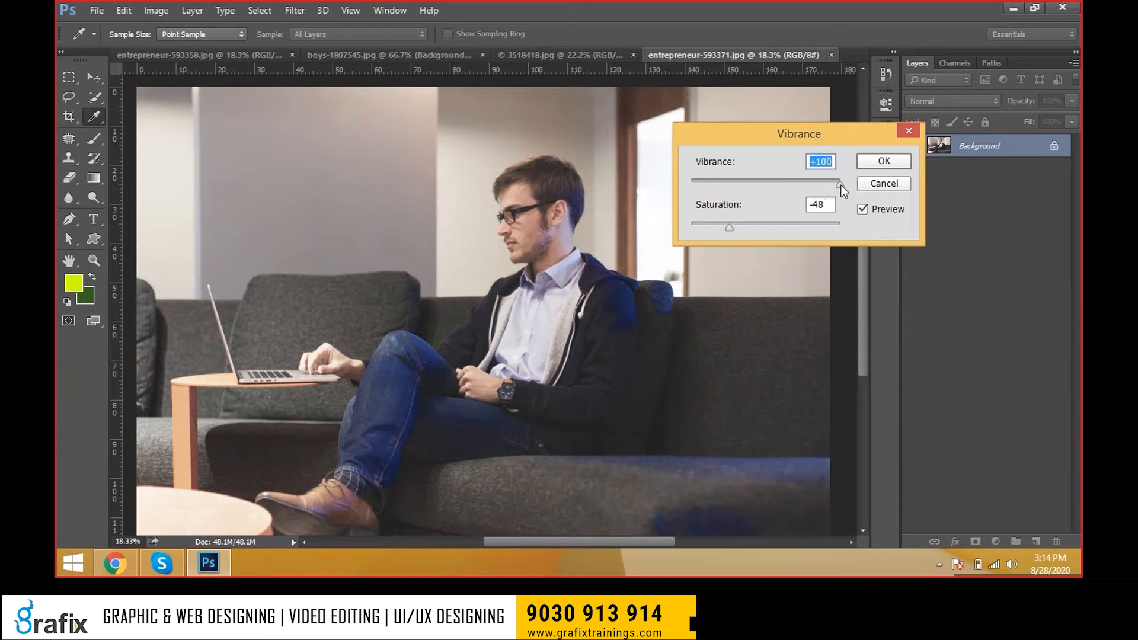
{"action": "left_click", "coordinate": [884, 214]}
{"action": "left_click", "coordinate": [884, 213]}
- Try a saturation of +71 and cancel the Vibrance adjustment
{"action": "left_click_drag", "start_coordinate": [818, 134], "coordinate": [824, 148]}
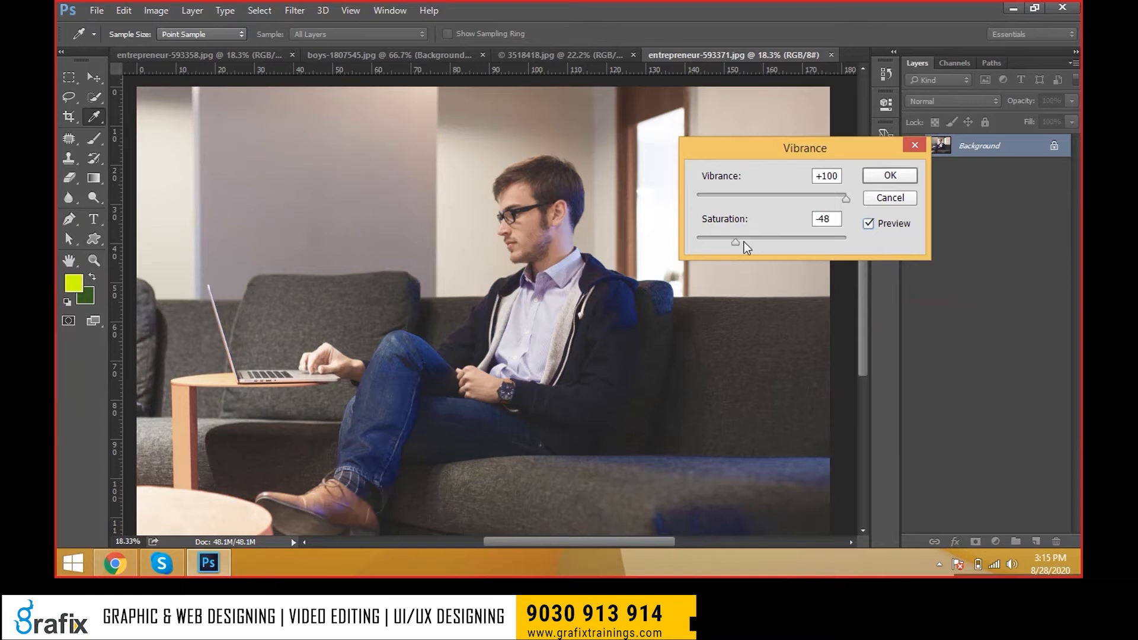
{"action": "left_click_drag", "start_coordinate": [744, 241], "coordinate": [745, 246]}
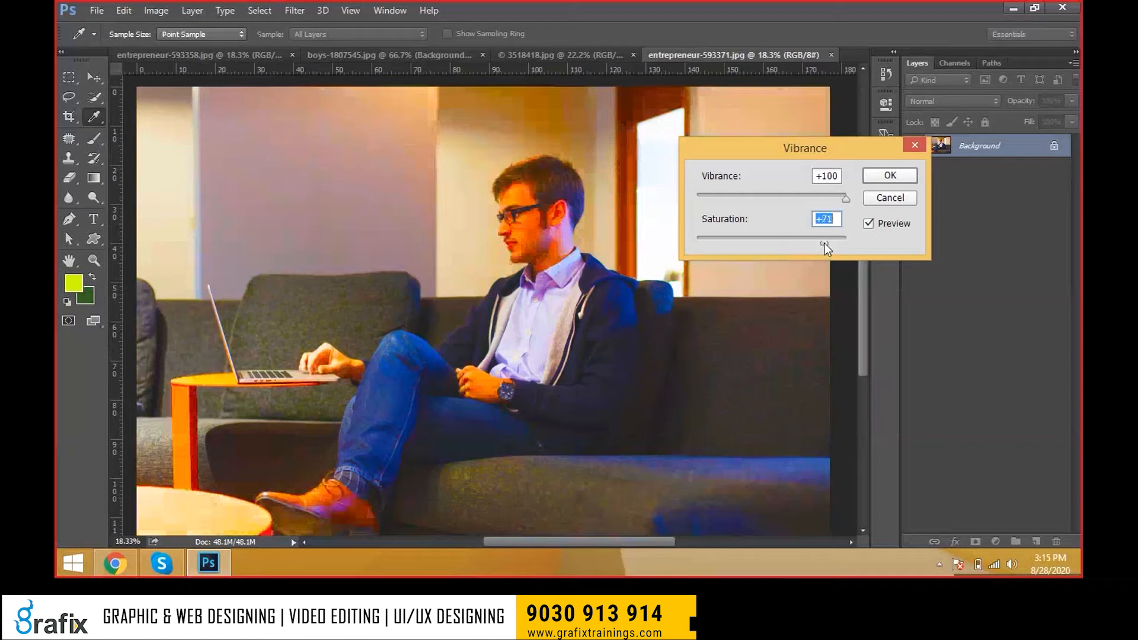
{"action": "key", "text": "Escape"}
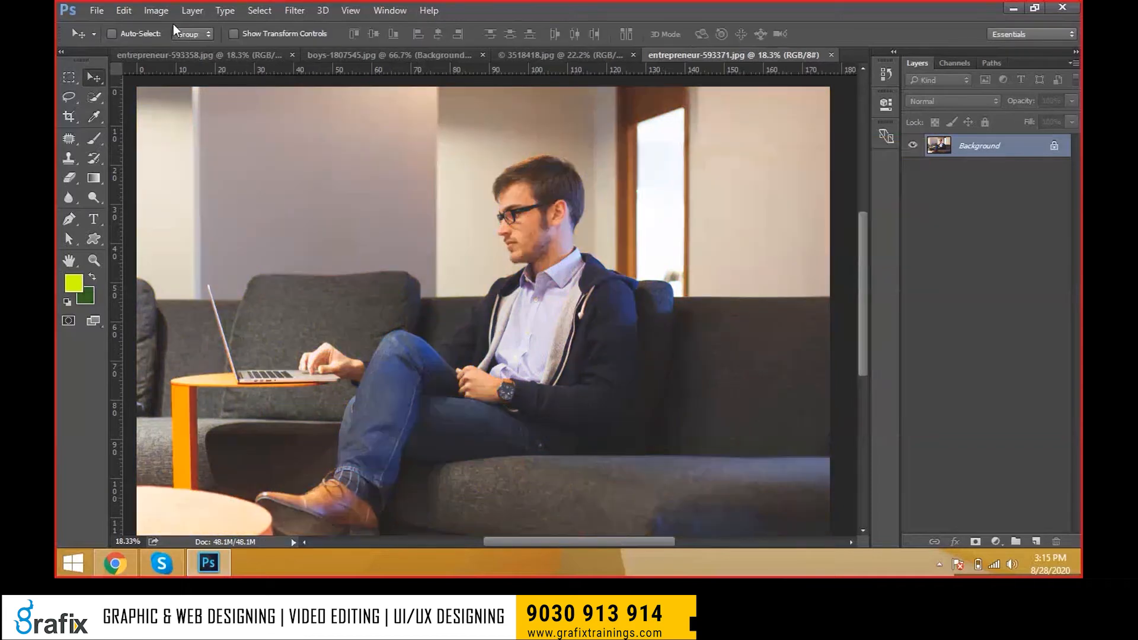
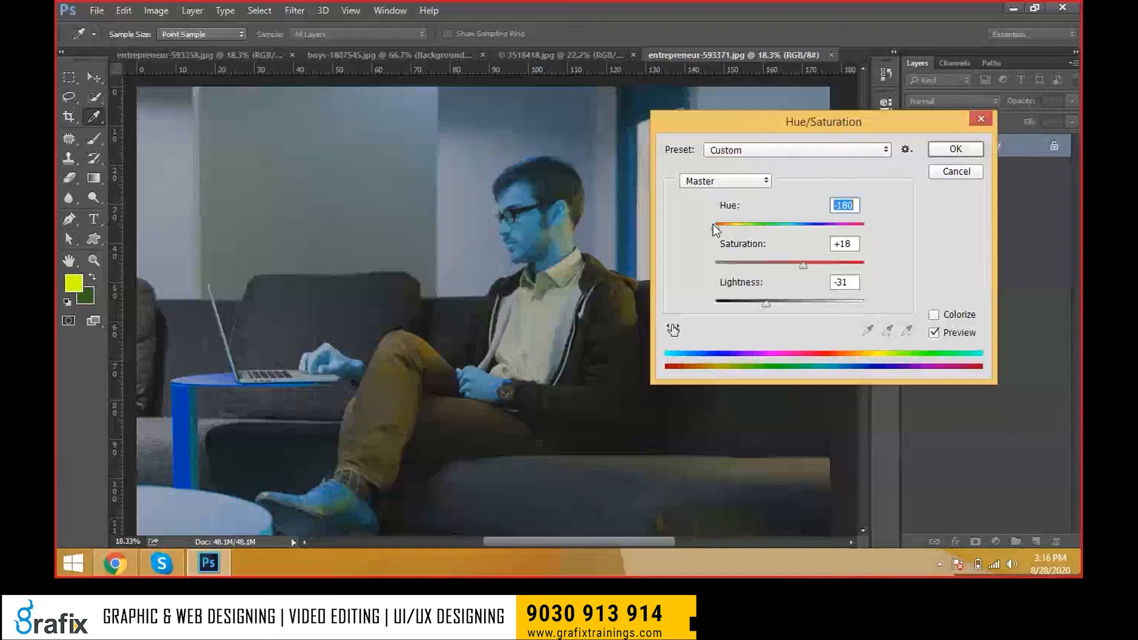
- Set the hue to +4 and apply the Hue/Saturation adjustment to the seated man's photo
{"action": "left_click_drag", "start_coordinate": [719, 226], "coordinate": [790, 232]}
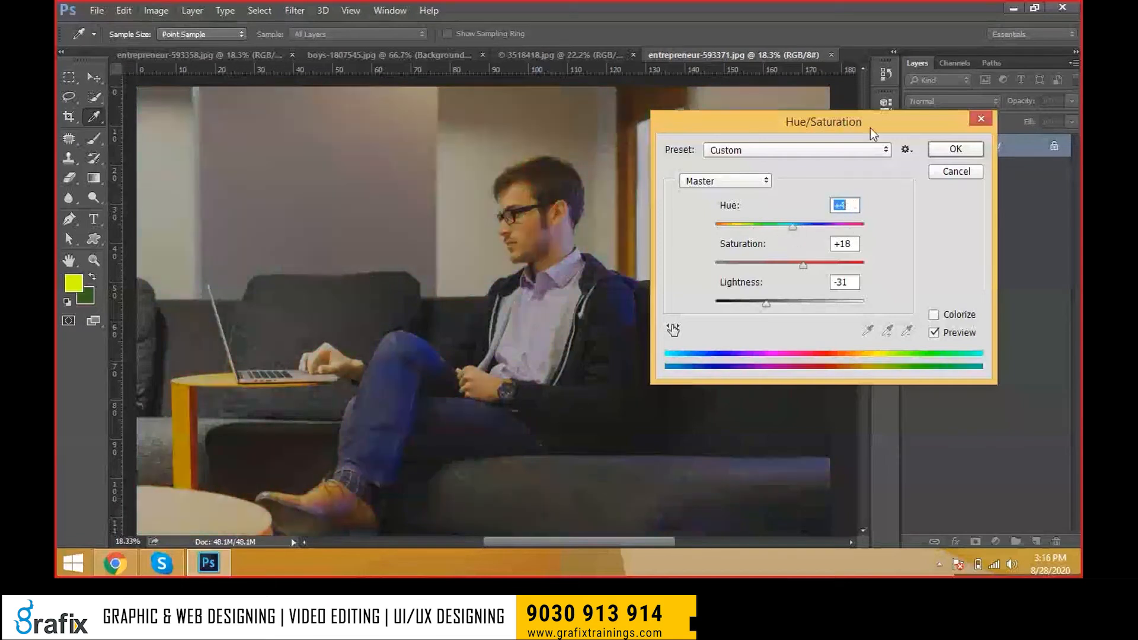
{"action": "left_click", "coordinate": [949, 148]}
{"action": "key", "text": "v"}
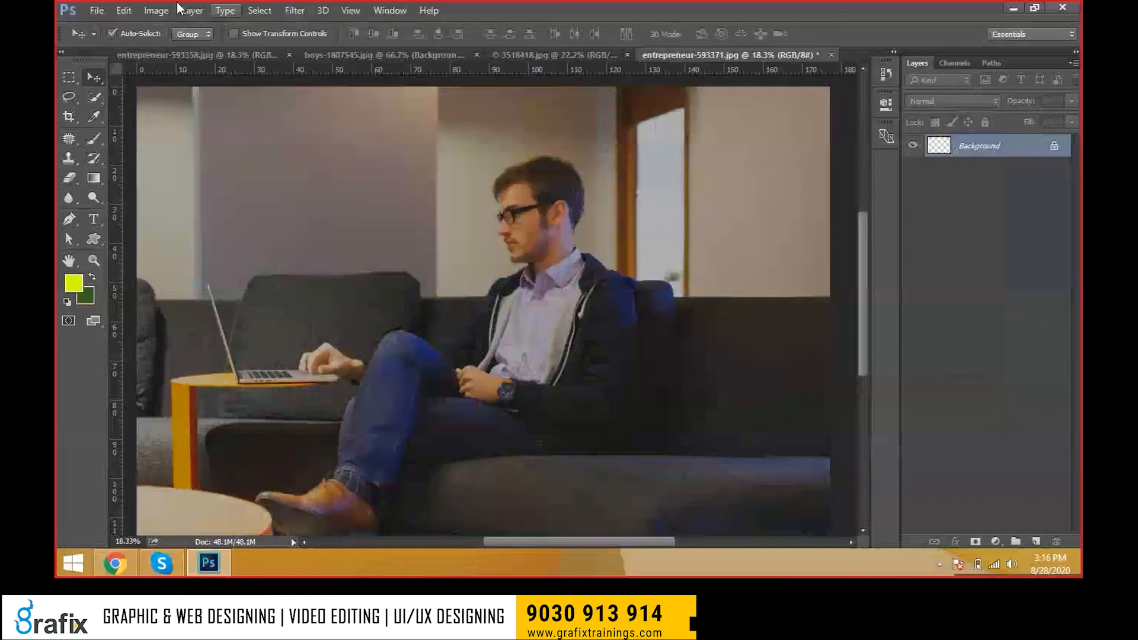
{"action": "left_click", "coordinate": [155, 10]}
{"action": "mouse_move", "coordinate": [178, 48]}
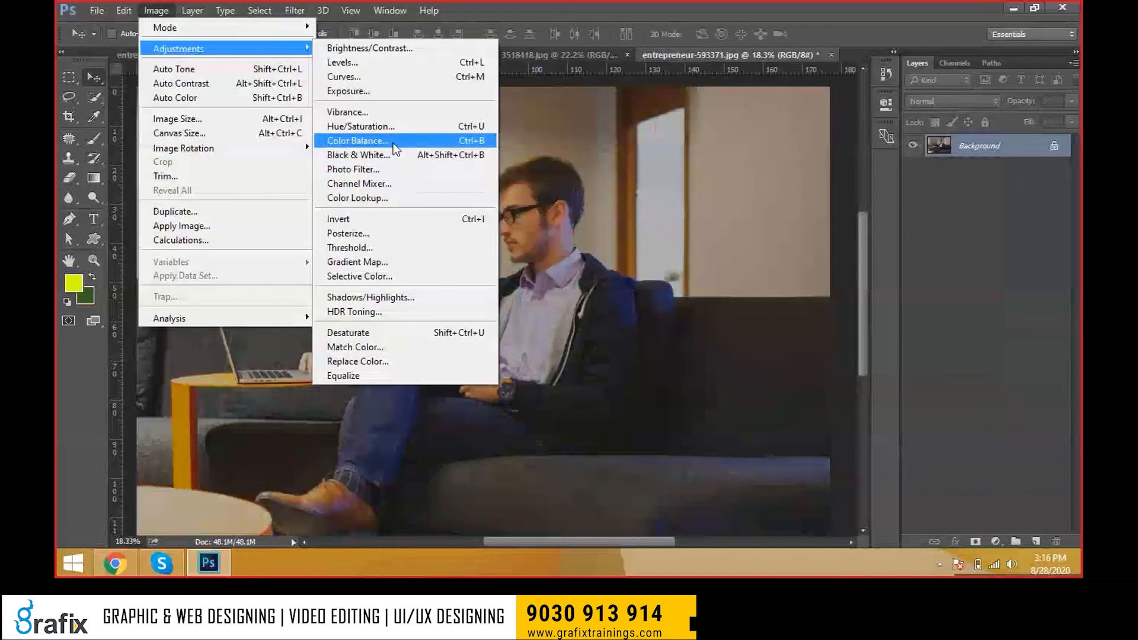
{"action": "left_click", "coordinate": [393, 143]}
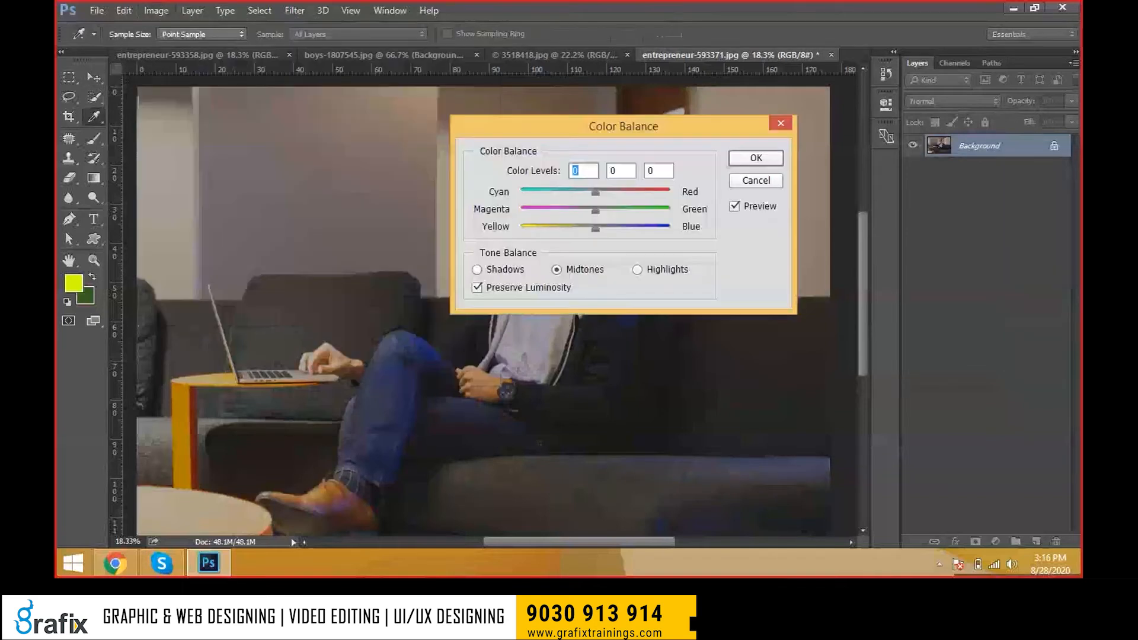
{"action": "left_click_drag", "start_coordinate": [624, 126], "coordinate": [813, 171]}
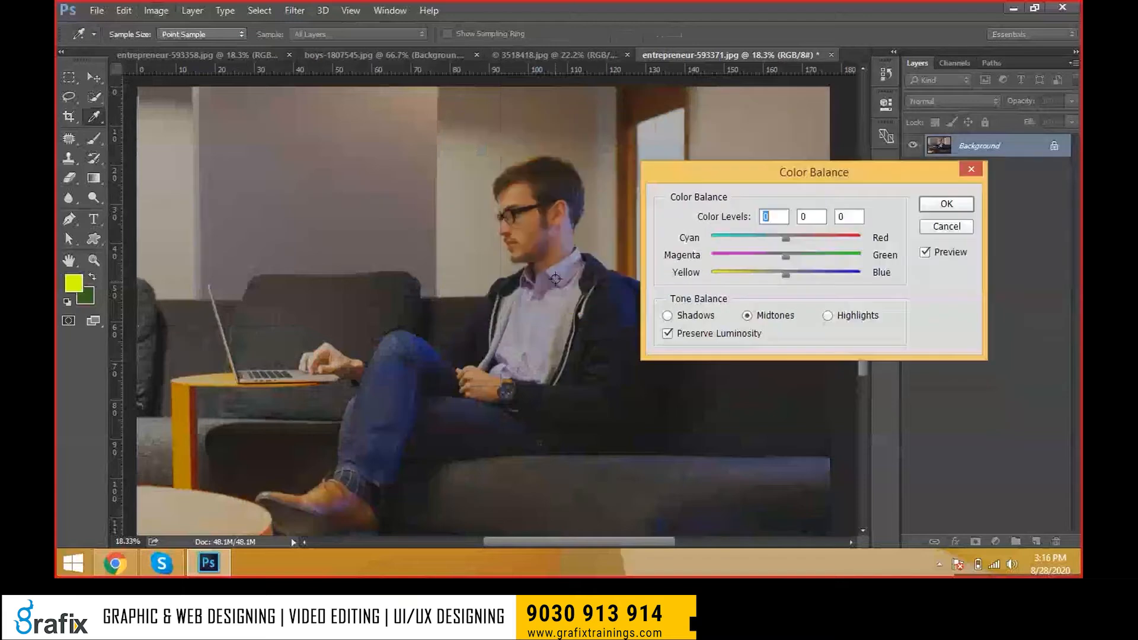
{"action": "key", "text": "Escape"}
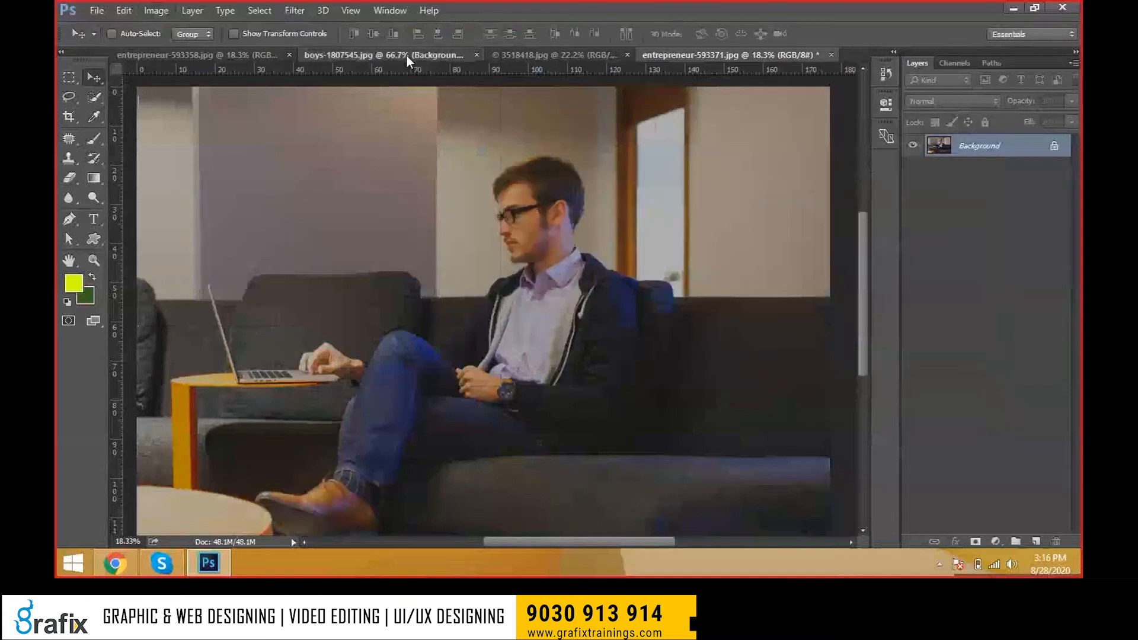
- Open the photo adult-1822695 from the BACKGROUNDS folder
{"action": "left_click", "coordinate": [557, 55]}
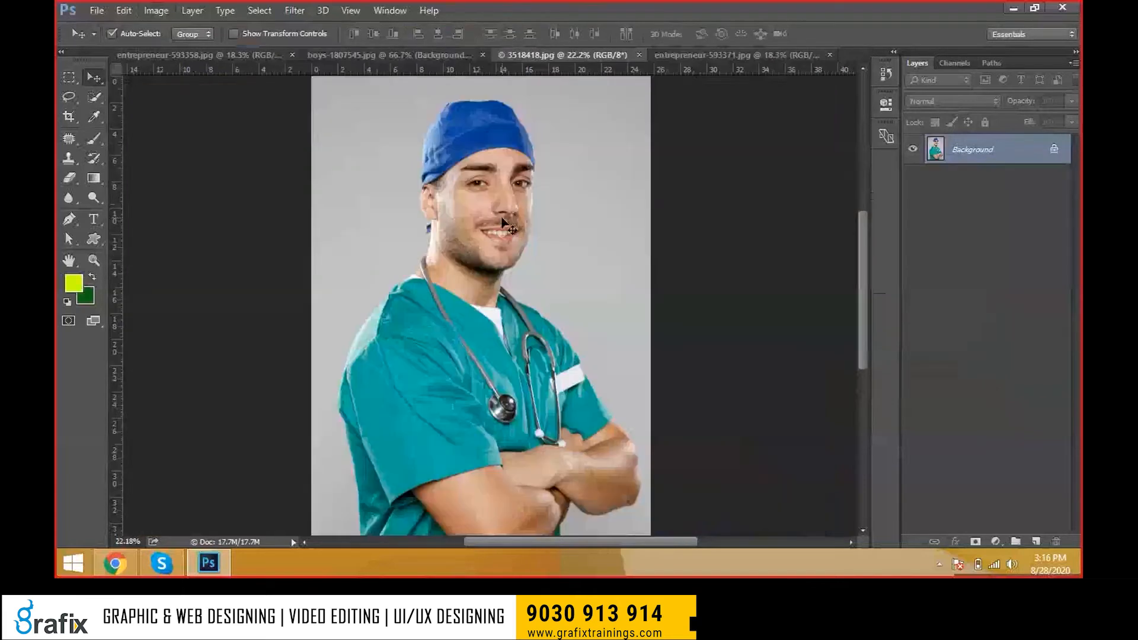
{"action": "key", "text": "ctrl+o"}
{"action": "scroll", "coordinate": [511, 325], "scroll_direction": "up", "scroll_amount": 3}
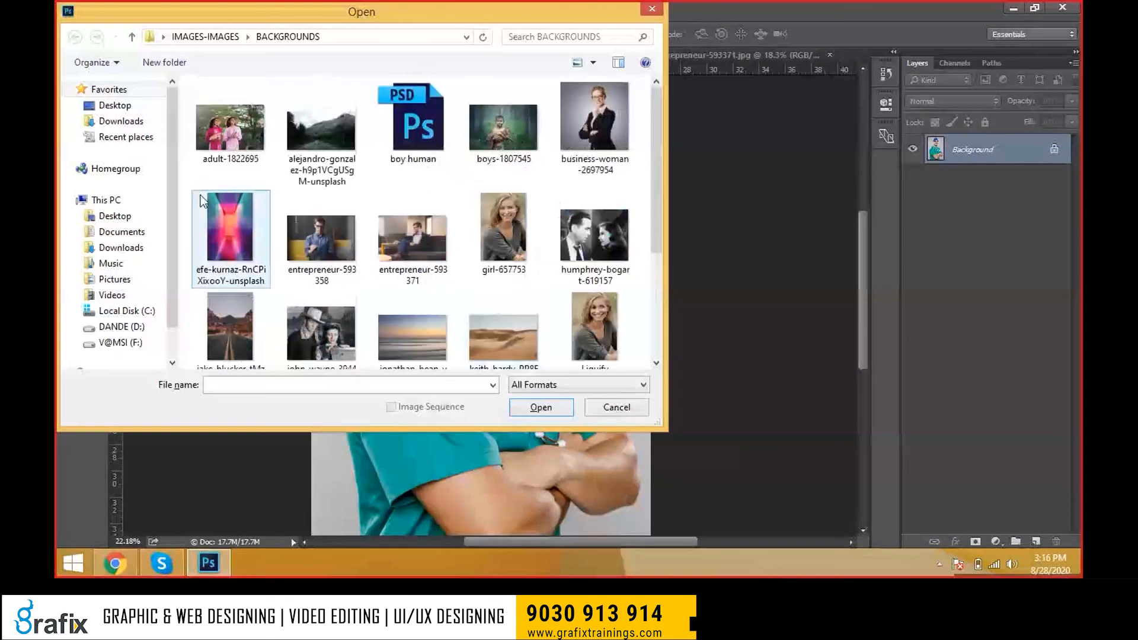
{"action": "double_click", "coordinate": [201, 150]}
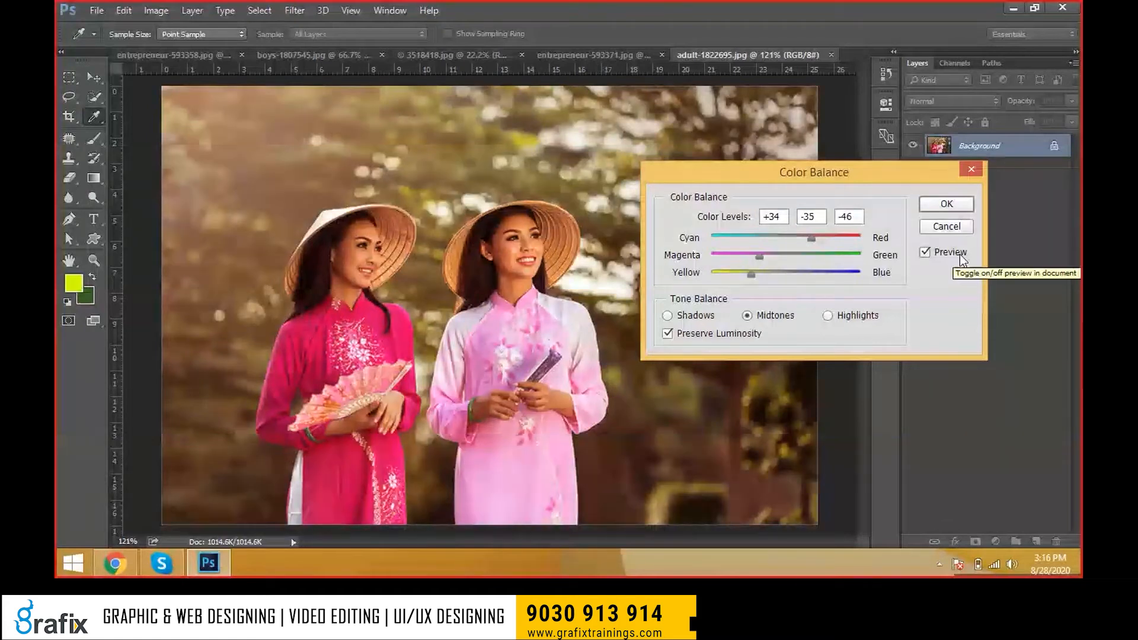
- Try Color Balance highlight levels of +30, +30 and -32 on the two women's photo, and cancel the adjustment
{"action": "left_click", "coordinate": [926, 253]}
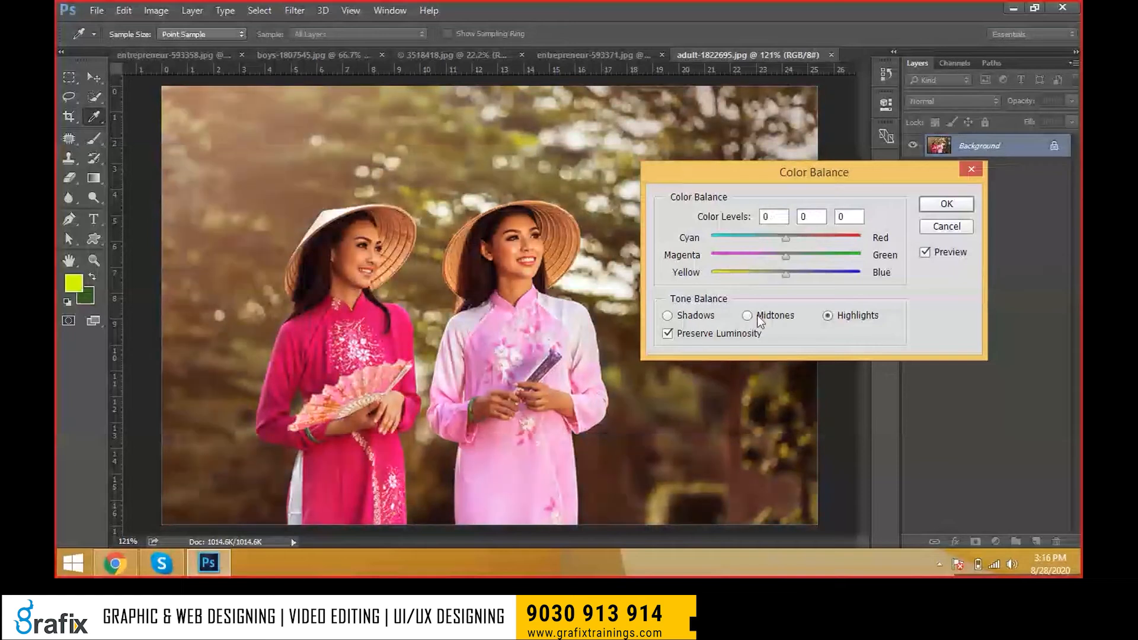
{"action": "mouse_move", "coordinate": [777, 279]}
{"action": "left_mouse_down"}
{"action": "mouse_move", "coordinate": [762, 280]}
{"action": "mouse_move", "coordinate": [810, 256]}
{"action": "mouse_move", "coordinate": [768, 255]}
{"action": "mouse_move", "coordinate": [751, 237]}
{"action": "mouse_move", "coordinate": [808, 241]}
{"action": "mouse_move", "coordinate": [770, 241]}
{"action": "mouse_move", "coordinate": [757, 274]}
{"action": "left_mouse_up"}
{"action": "left_click", "coordinate": [705, 310]}
{"action": "left_click", "coordinate": [828, 315]}
{"action": "left_click_drag", "start_coordinate": [785, 239], "coordinate": [808, 259]}
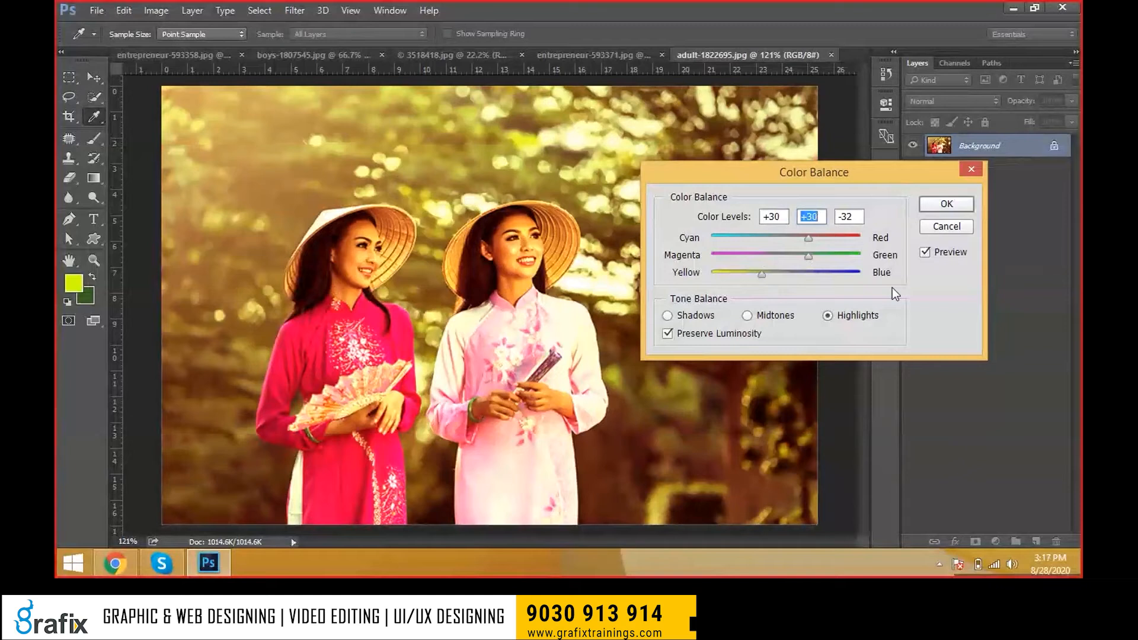
{"action": "left_click", "coordinate": [929, 230]}
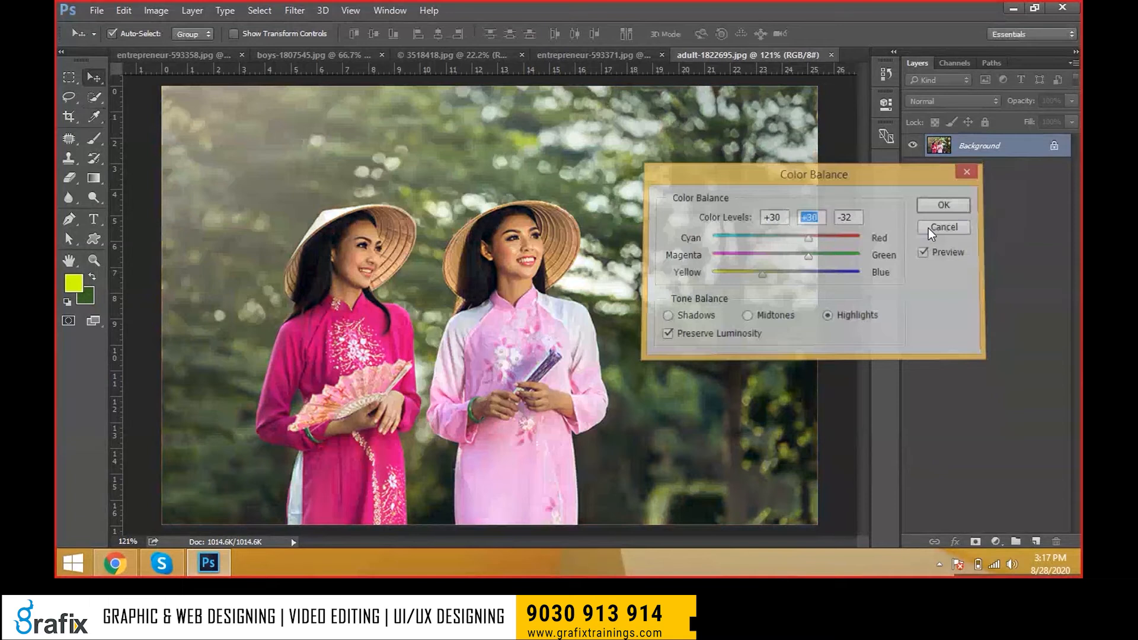
- Start a Black & White adjustment on the two women's photo and set the reds to 109%
{"action": "left_click", "coordinate": [156, 10]}
{"action": "mouse_move", "coordinate": [226, 49]}
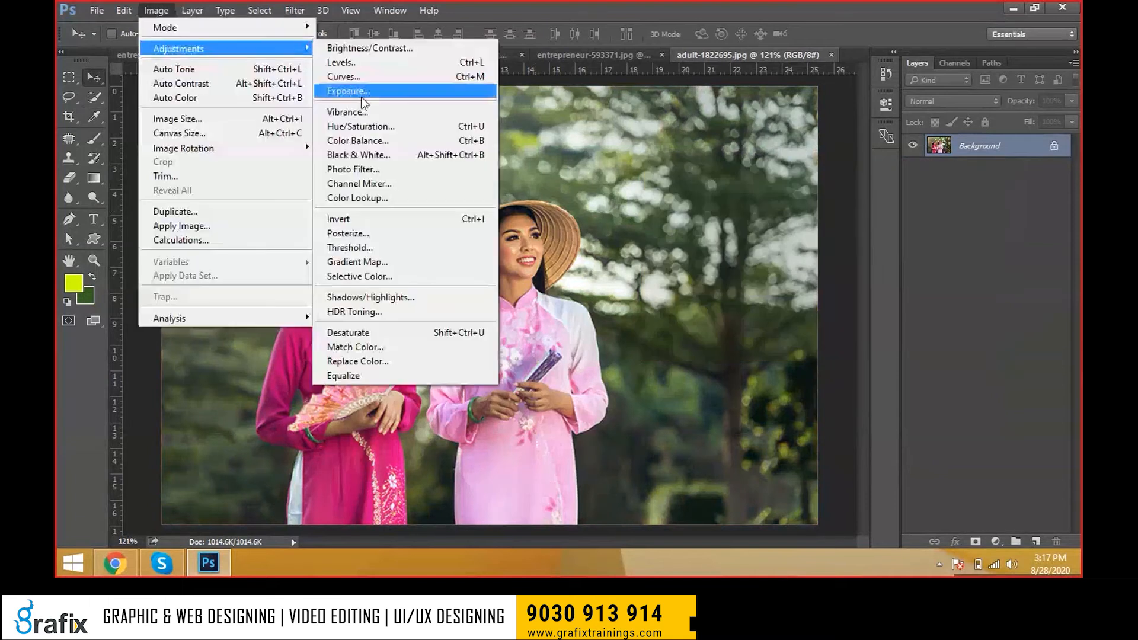
{"action": "left_click", "coordinate": [359, 155]}
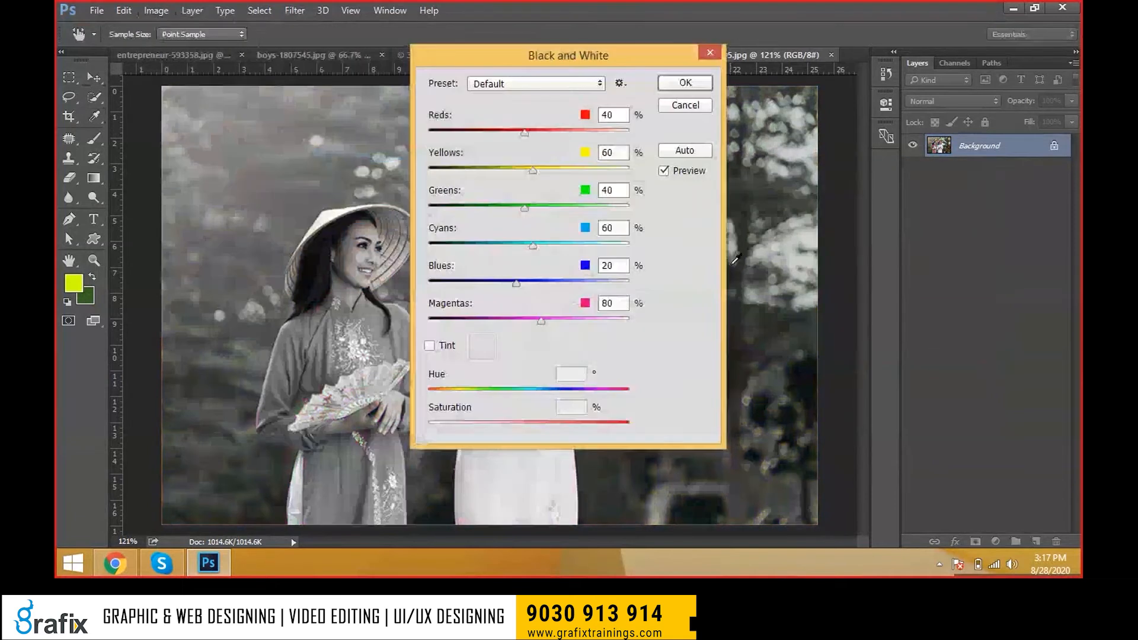
{"action": "left_click_drag", "start_coordinate": [556, 66], "coordinate": [838, 112]}
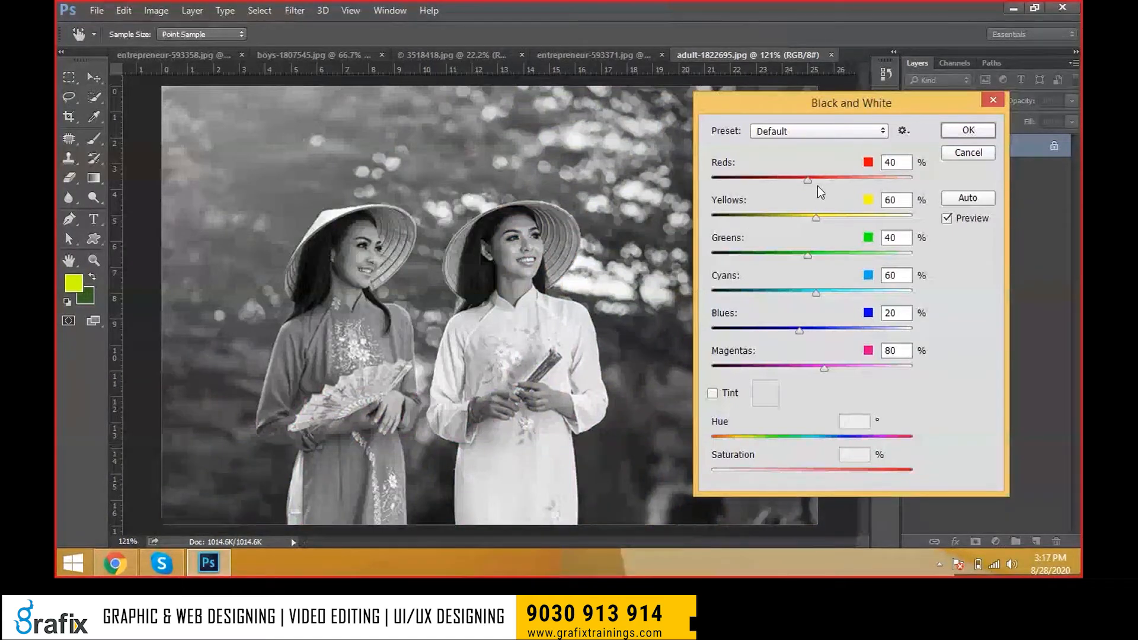
{"action": "left_click_drag", "start_coordinate": [808, 184], "coordinate": [835, 183]}
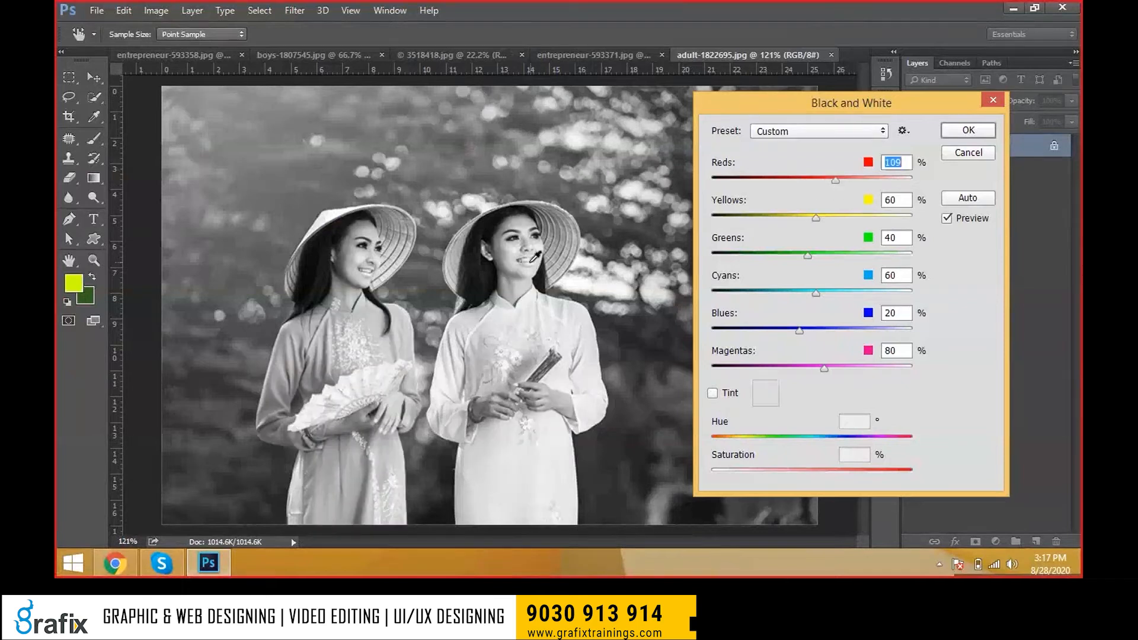
- Set the Black & White mix to reds 32%, yellows 107%, greens 25% and blues -43%
{"action": "left_click_drag", "start_coordinate": [835, 182], "coordinate": [806, 184]}
{"action": "left_click_drag", "start_coordinate": [807, 256], "coordinate": [834, 219]}
{"action": "left_click_drag", "start_coordinate": [799, 330], "coordinate": [774, 339]}
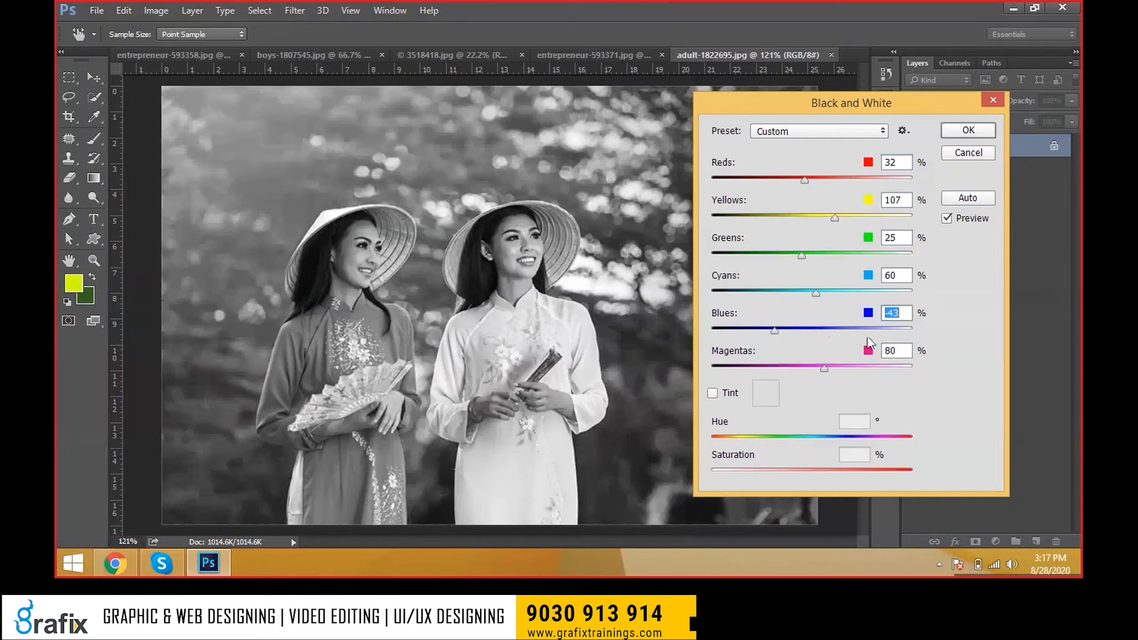
- Compare the photo with and without the preview, and set greens to 57%, cyans to 72% and blues to 115%
{"action": "left_click", "coordinate": [984, 219]}
{"action": "left_click", "coordinate": [983, 218]}
{"action": "left_click", "coordinate": [862, 330]}
{"action": "left_click_drag", "start_coordinate": [861, 332], "coordinate": [837, 331]}
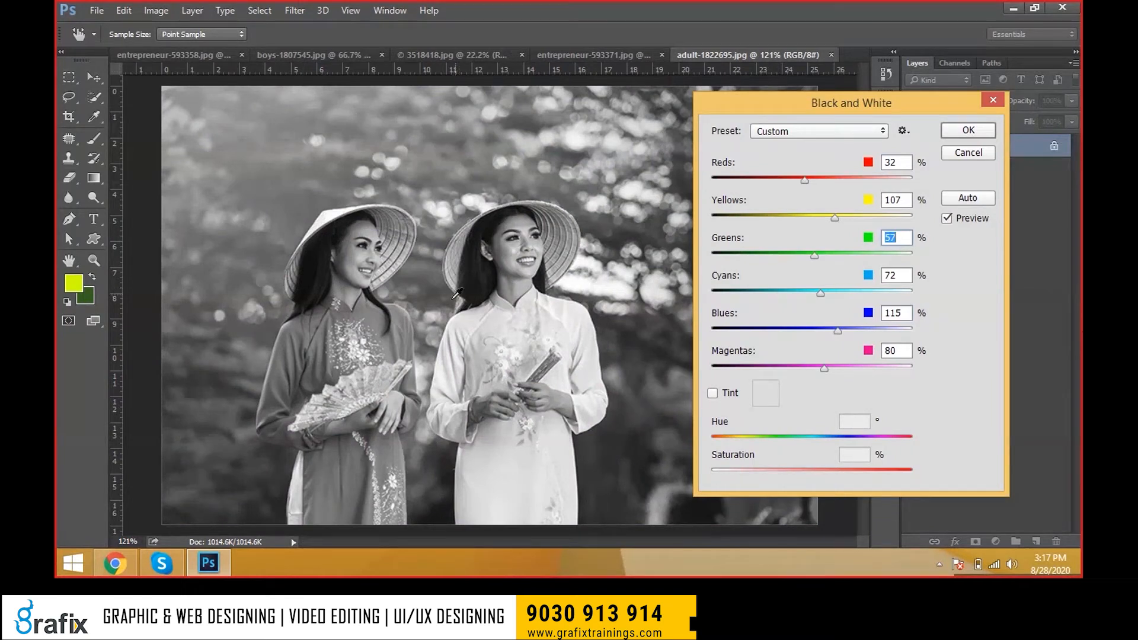
- Turn on the tint for the black-and-white photo and choose the orange tint colour faae00
{"action": "left_click", "coordinate": [728, 400]}
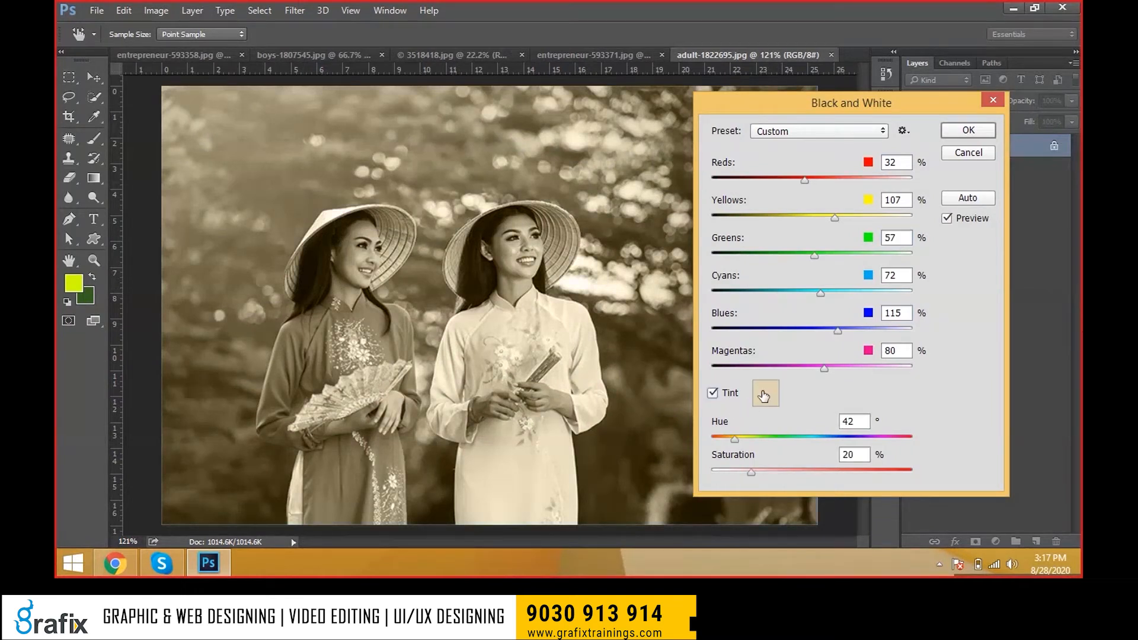
{"action": "left_click", "coordinate": [763, 396]}
{"action": "left_click", "coordinate": [733, 107]}
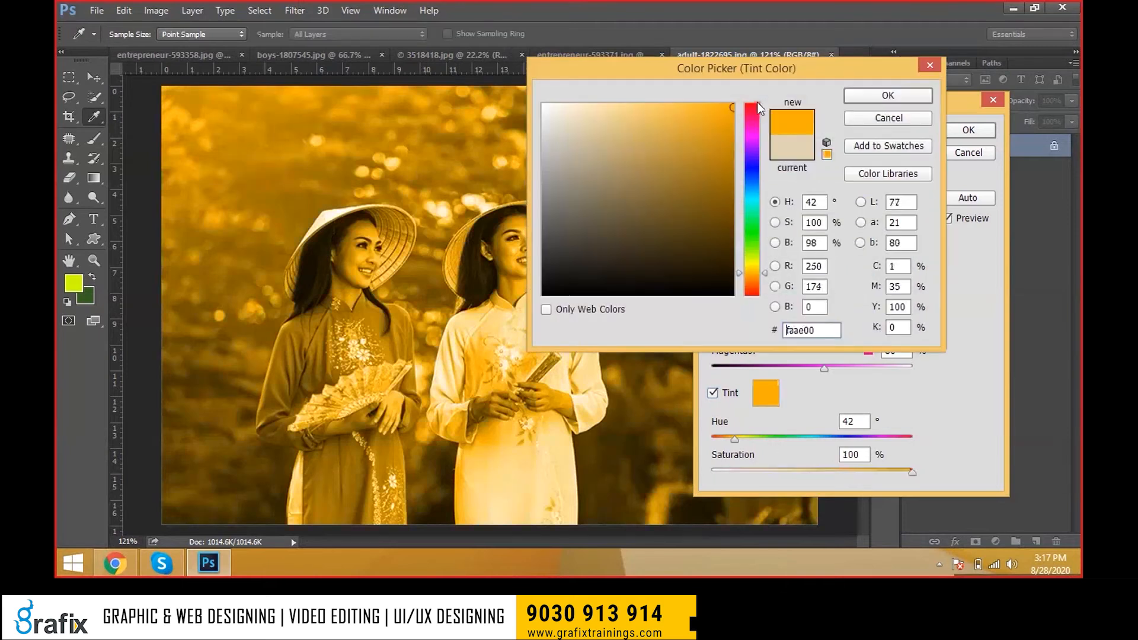
{"action": "left_click", "coordinate": [889, 96]}
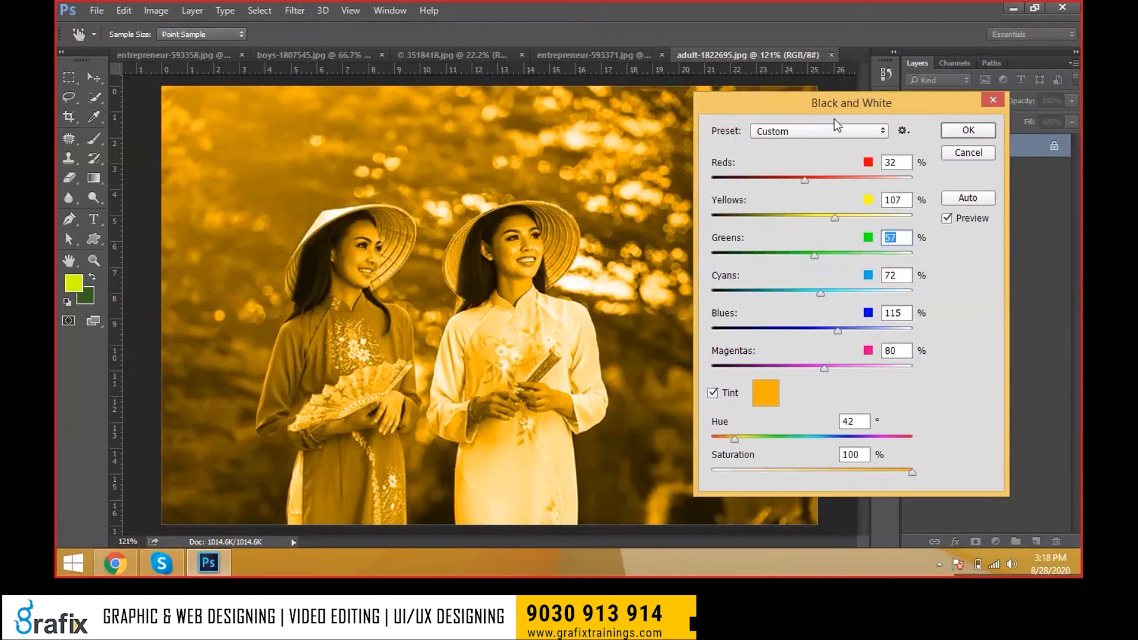
- Try a purple tint of hue 285° and saturation 46%, and set the tint to hue 35° and saturation 28%
{"action": "left_click_drag", "start_coordinate": [760, 439], "coordinate": [804, 474]}
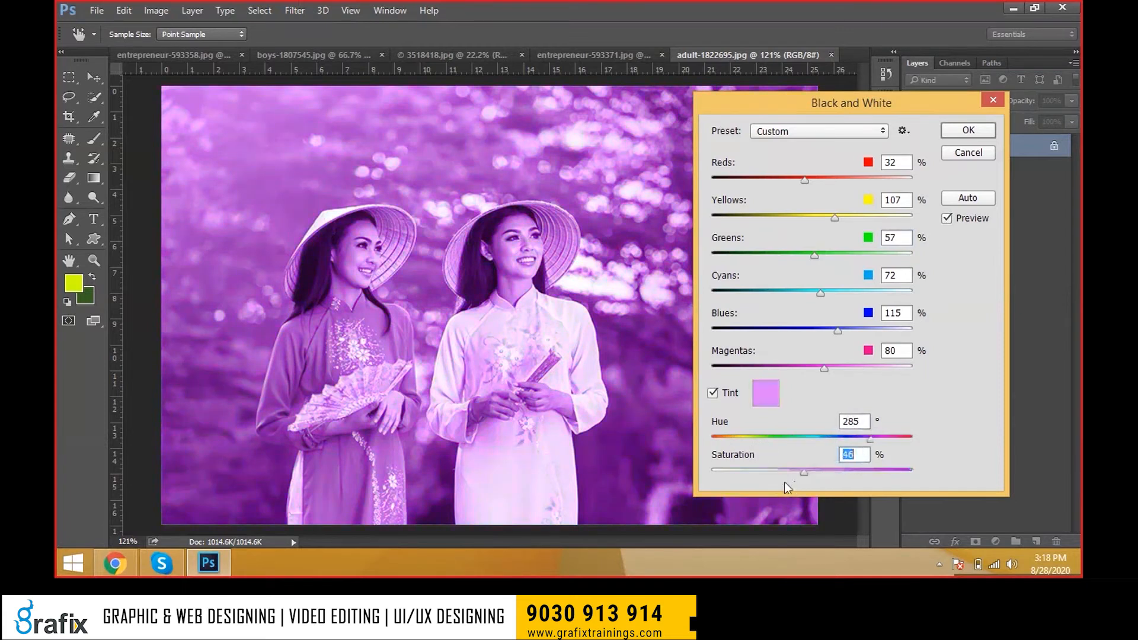
{"action": "left_click", "coordinate": [767, 474]}
{"action": "left_click", "coordinate": [727, 440]}
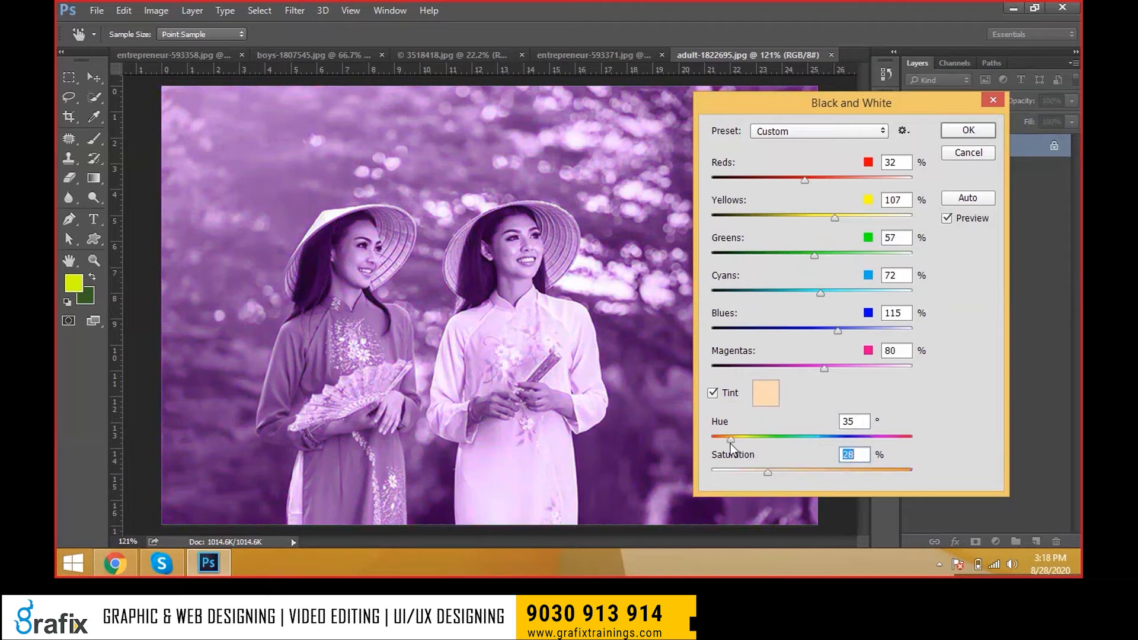
- Set the tint hue to 198° for the black-and-white photo, apply the conversion and undo it
{"action": "left_click_drag", "start_coordinate": [719, 443], "coordinate": [827, 439]}
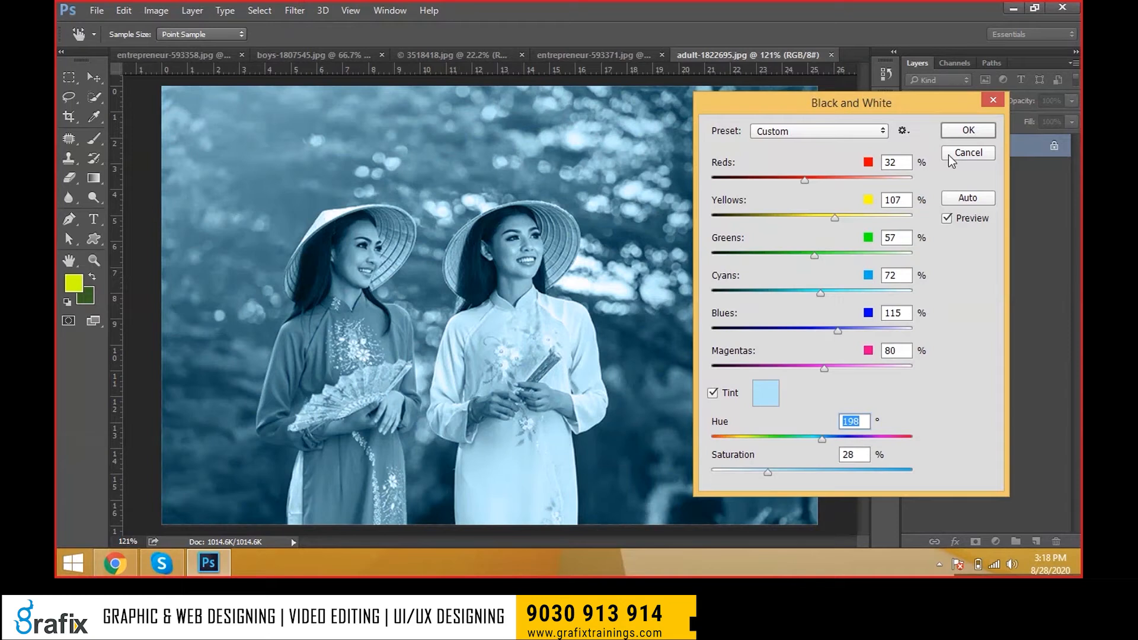
{"action": "left_click", "coordinate": [959, 129]}
{"action": "key", "text": "ctrl+z"}
- Open Photo Filter for the photo, try the Orange filter, and try Magenta with the density set to 51%
{"action": "left_click", "coordinate": [156, 10]}
{"action": "mouse_move", "coordinate": [174, 47]}
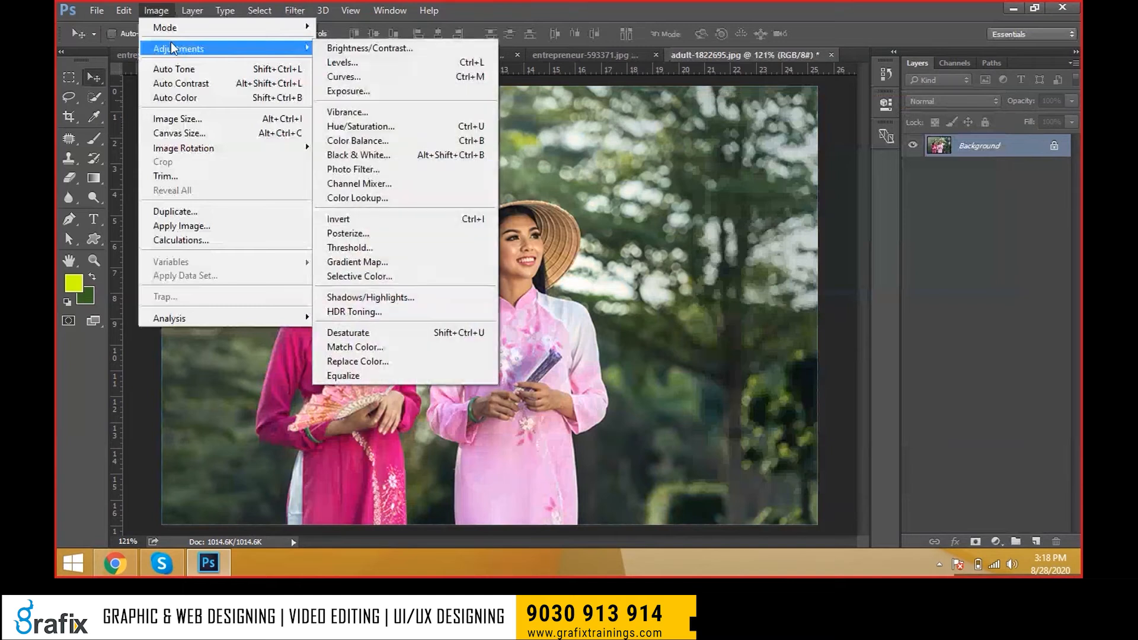
{"action": "left_click", "coordinate": [408, 170]}
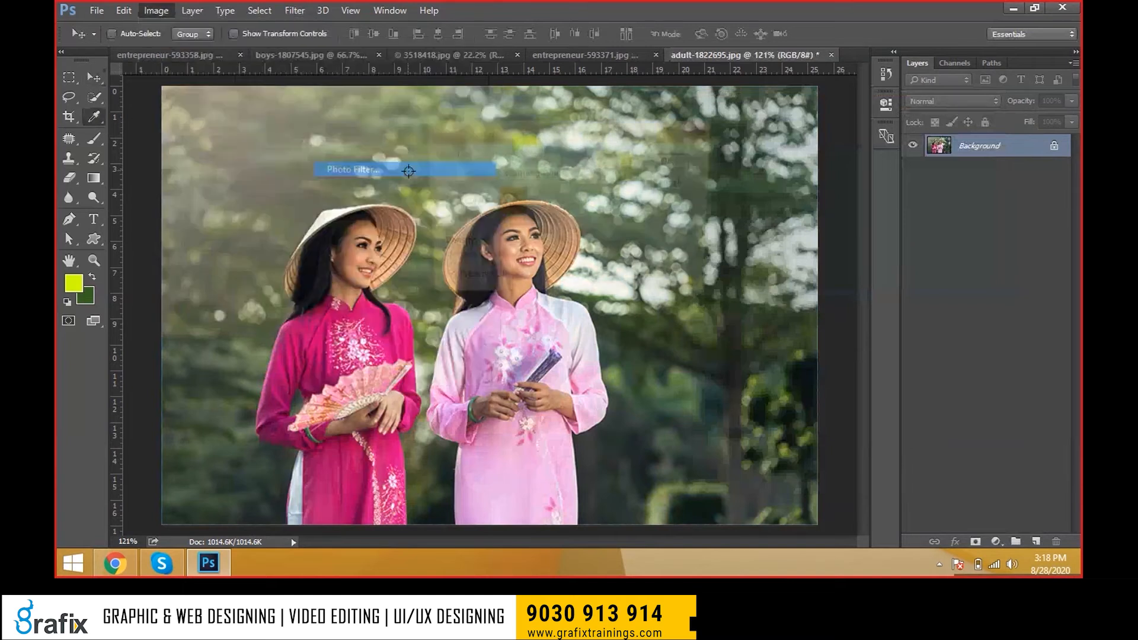
{"action": "left_click", "coordinate": [777, 174]}
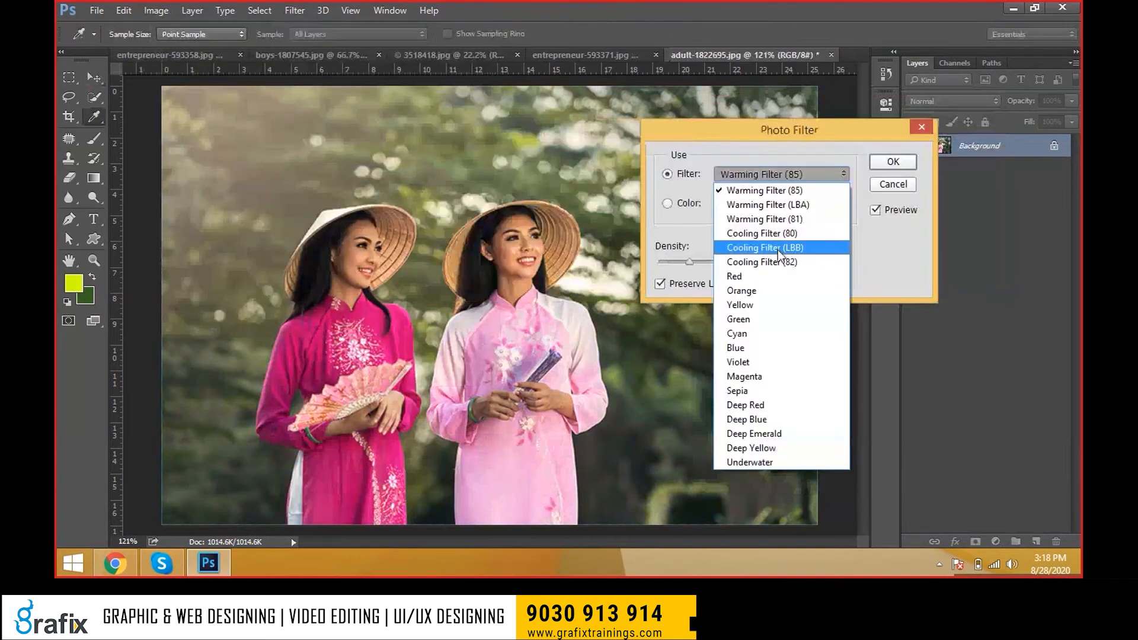
{"action": "left_click", "coordinate": [761, 290]}
{"action": "left_click", "coordinate": [762, 174]}
{"action": "left_click", "coordinate": [768, 375]}
{"action": "mouse_move", "coordinate": [698, 263]}
{"action": "left_mouse_down"}
{"action": "mouse_move", "coordinate": [761, 261]}
{"action": "mouse_move", "coordinate": [687, 261]}
{"action": "mouse_move", "coordinate": [717, 257]}
{"action": "left_mouse_up"}
- Try the Red photo filter with a density of 91%
{"action": "left_click", "coordinate": [752, 180]}
{"action": "left_click", "coordinate": [751, 272]}
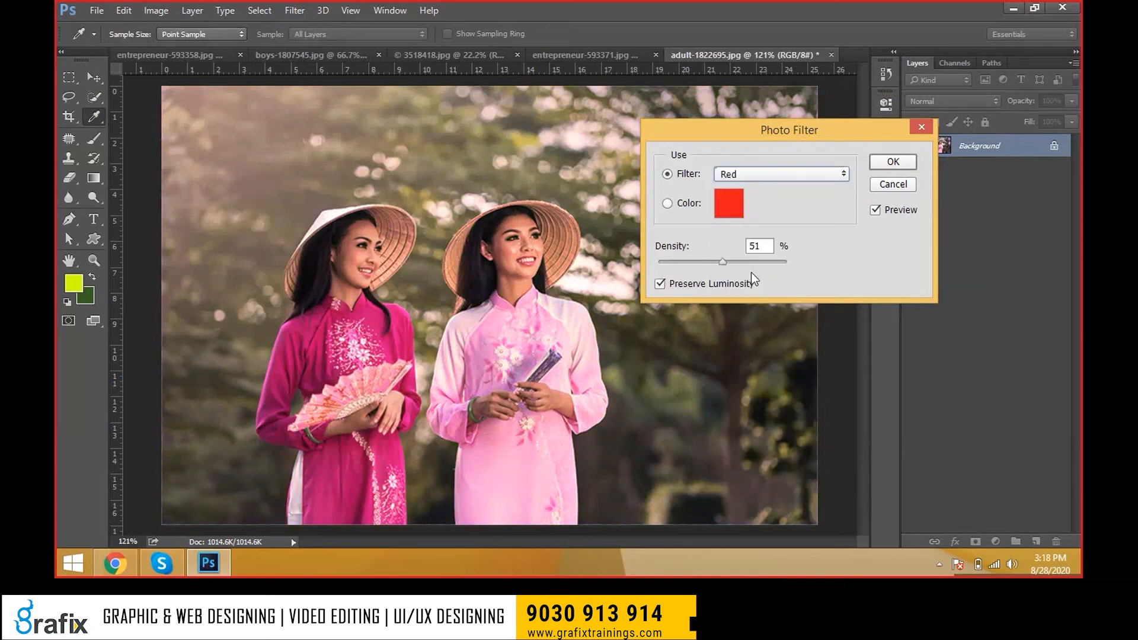
{"action": "left_click_drag", "start_coordinate": [730, 264], "coordinate": [775, 261]}
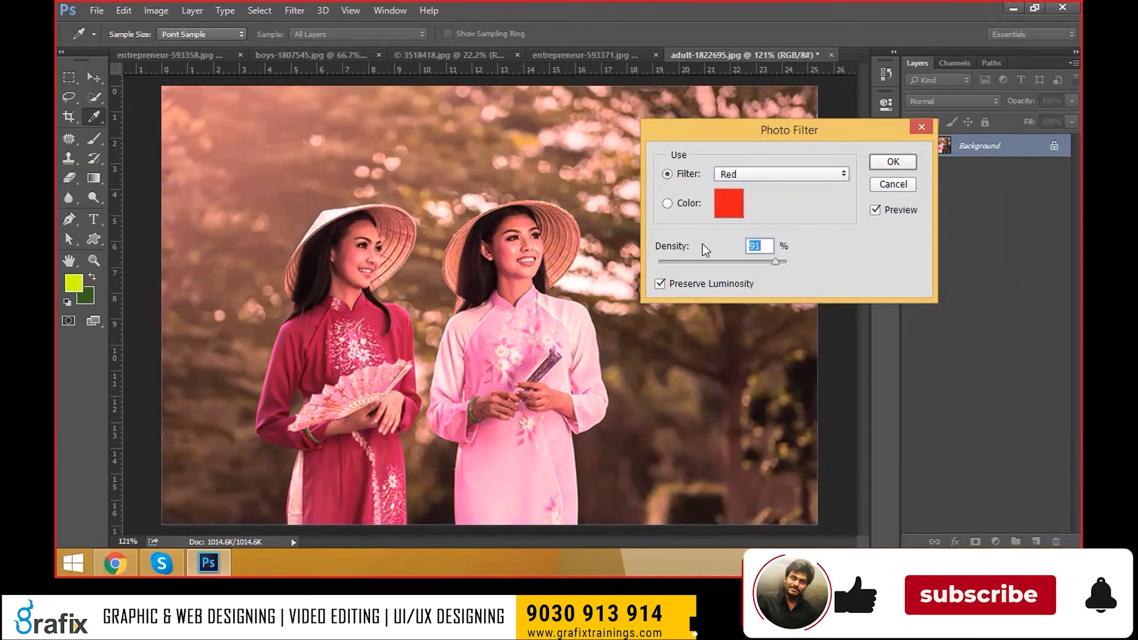
- Try the Sepia photo filter and the Deep Blue filter up to 100% density, compare with the preview, and cancel
{"action": "left_click", "coordinate": [788, 174]}
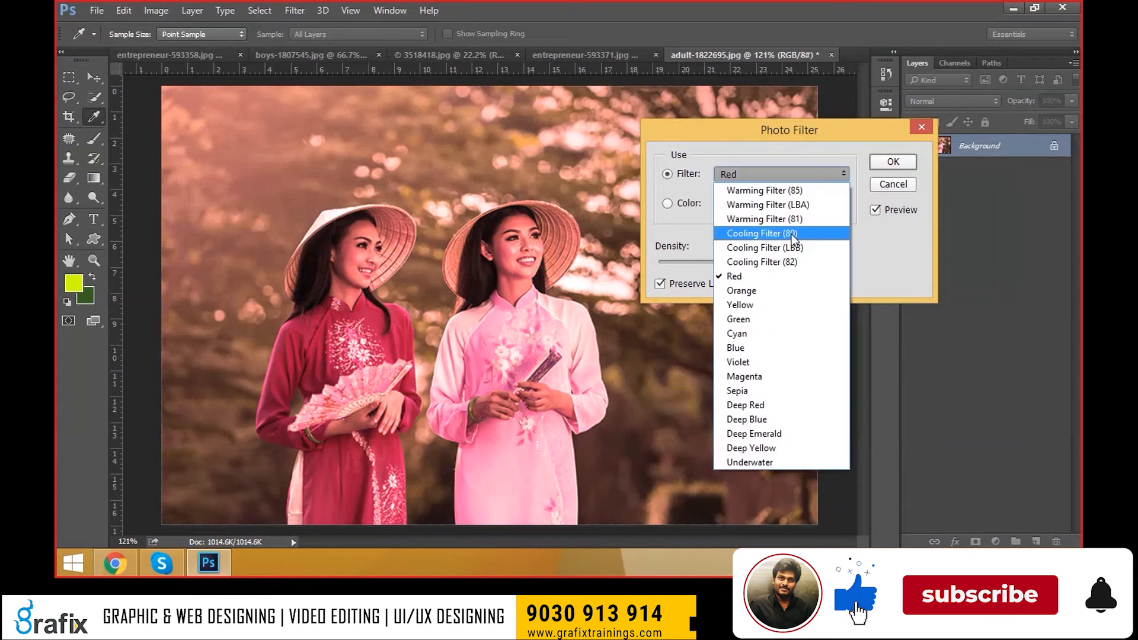
{"action": "left_click", "coordinate": [793, 394]}
{"action": "left_click", "coordinate": [782, 174]}
{"action": "left_click", "coordinate": [748, 419]}
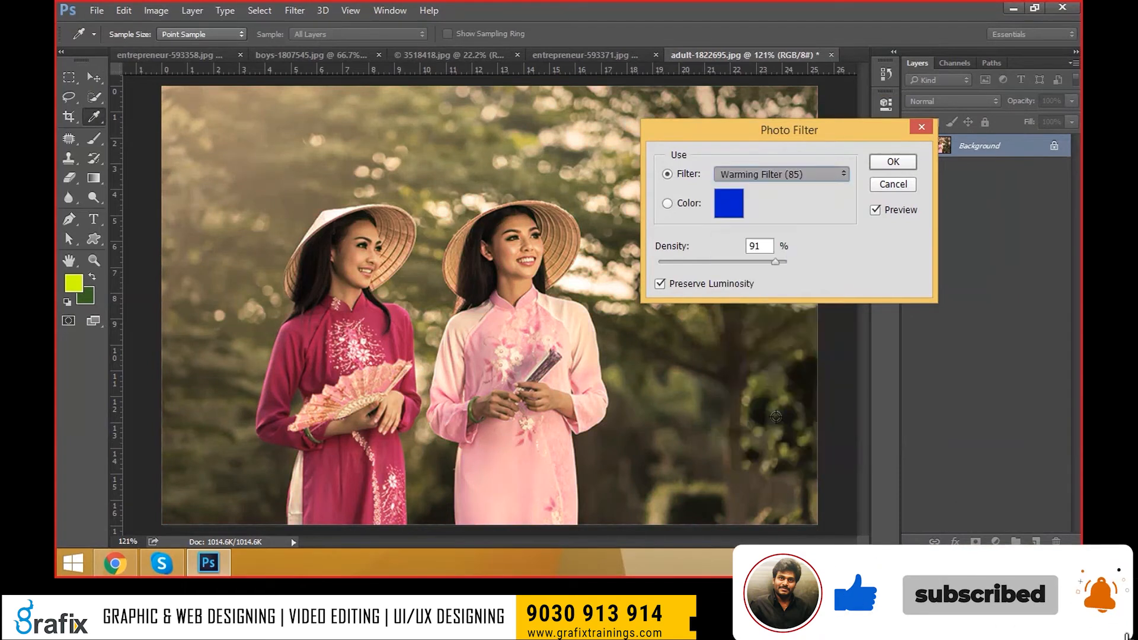
{"action": "left_click_drag", "start_coordinate": [739, 263], "coordinate": [731, 264]}
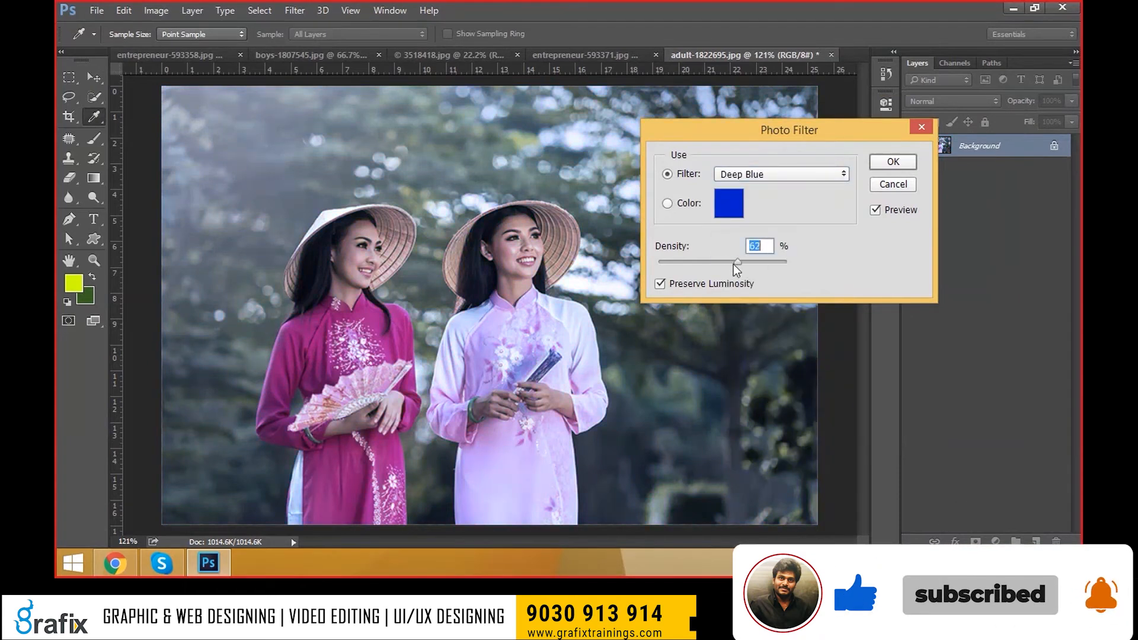
{"action": "key", "text": "p"}
{"action": "key", "text": "p"}
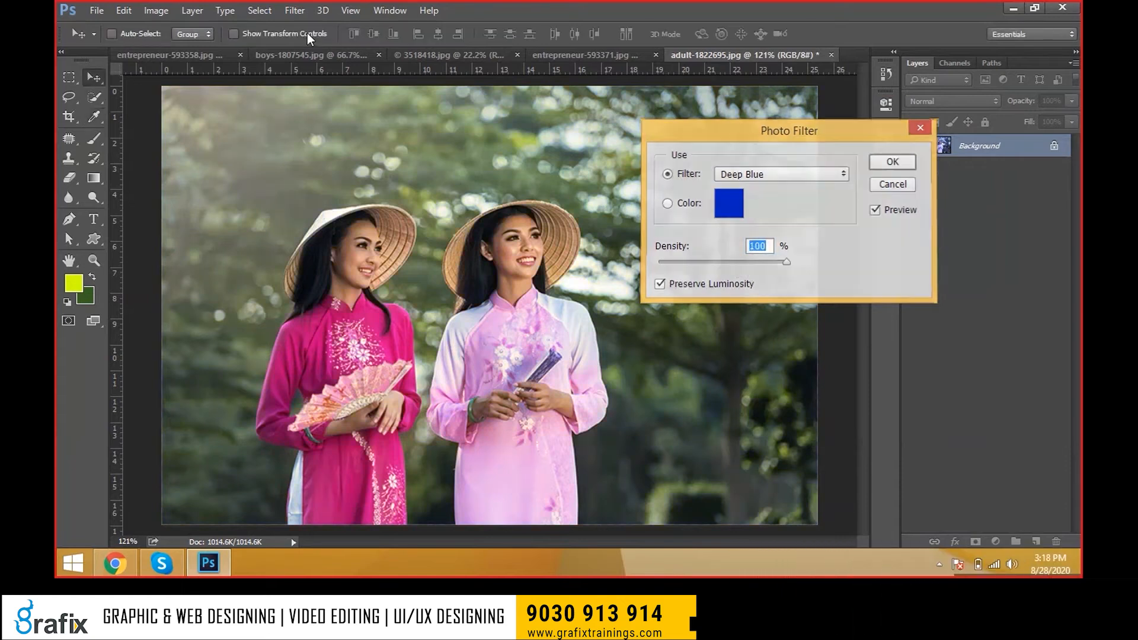
- Open the Channel Mixer and set the red output channel to red +144%, green +95% and blue -133%
{"action": "left_click", "coordinate": [184, 10]}
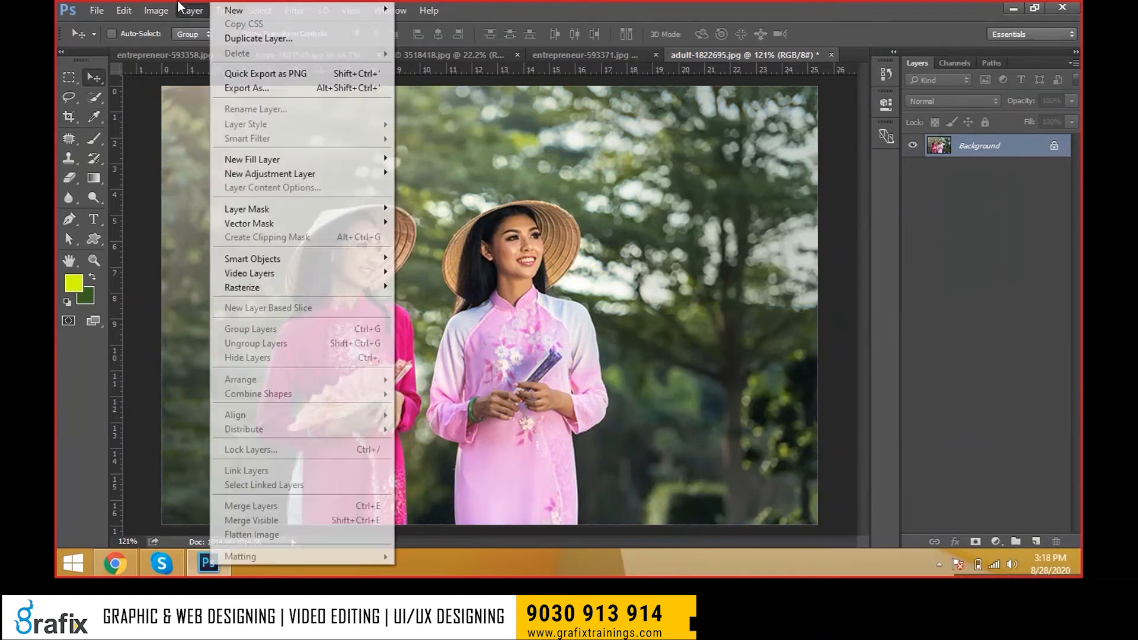
{"action": "left_click", "coordinate": [166, 10]}
{"action": "left_click", "coordinate": [167, 10]}
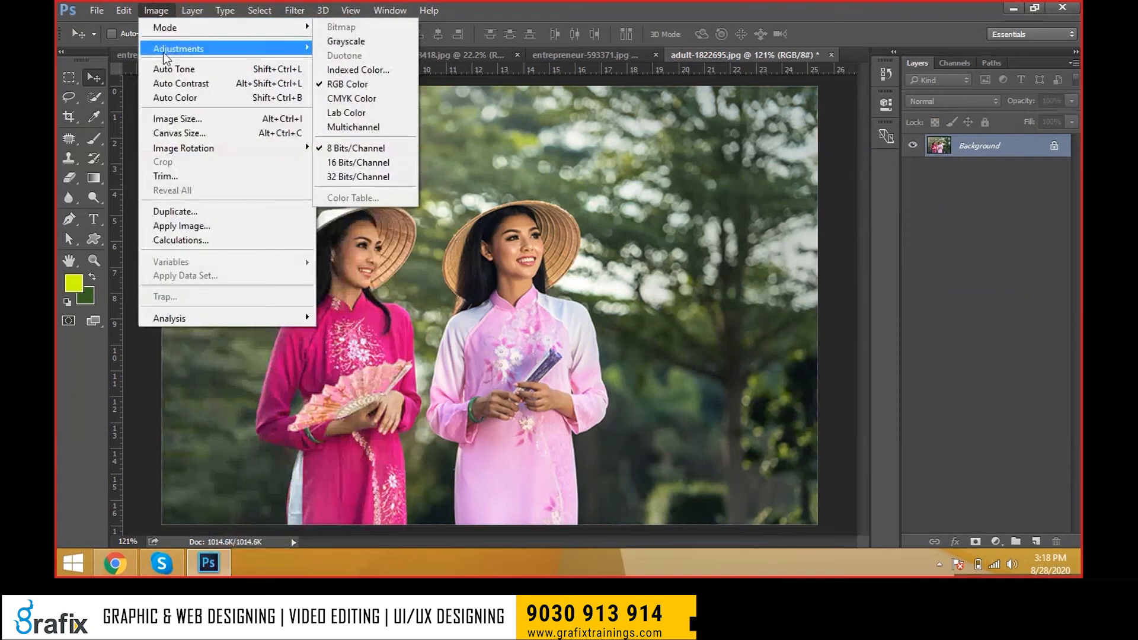
{"action": "mouse_move", "coordinate": [165, 53]}
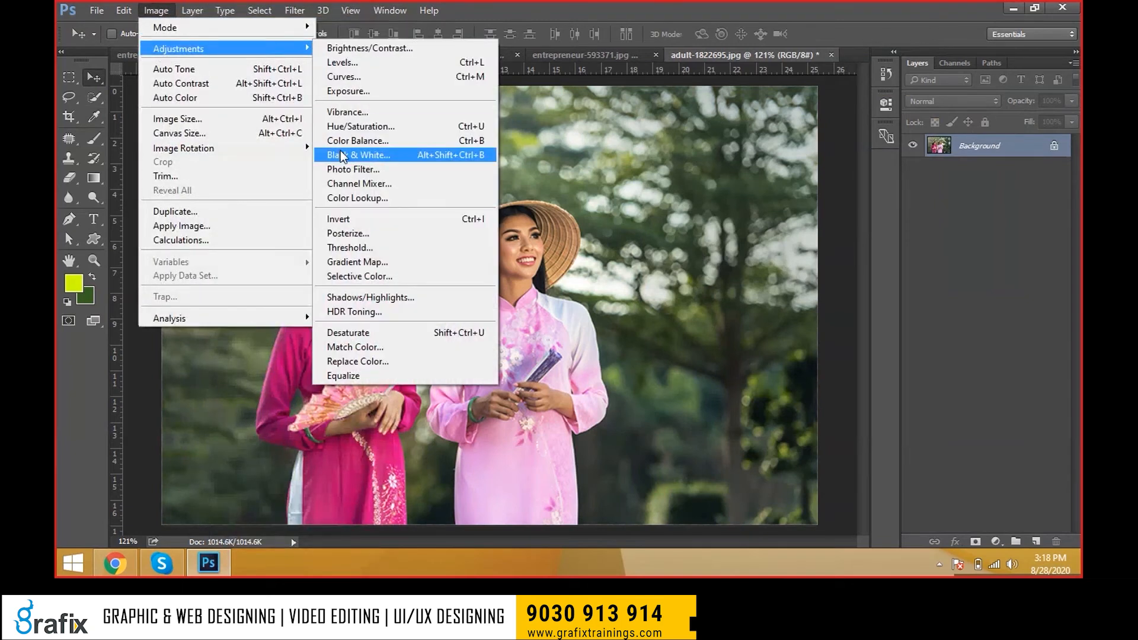
{"action": "left_click", "coordinate": [393, 183]}
{"action": "left_click_drag", "start_coordinate": [569, 82], "coordinate": [785, 86]}
{"action": "left_click_drag", "start_coordinate": [797, 195], "coordinate": [814, 194]}
{"action": "left_click_drag", "start_coordinate": [756, 232], "coordinate": [773, 232]}
{"action": "left_click_drag", "start_coordinate": [759, 270], "coordinate": [692, 276]}
{"action": "left_click_drag", "start_coordinate": [758, 233], "coordinate": [797, 228]}
{"action": "left_click", "coordinate": [771, 194]}
- Set the Channel Mixer constant to -40%, compare the photo with and without the preview, and cancel the adjustment
{"action": "mouse_move", "coordinate": [751, 344]}
{"action": "left_mouse_down"}
{"action": "mouse_move", "coordinate": [780, 340]}
{"action": "mouse_move", "coordinate": [733, 344]}
{"action": "left_mouse_up"}
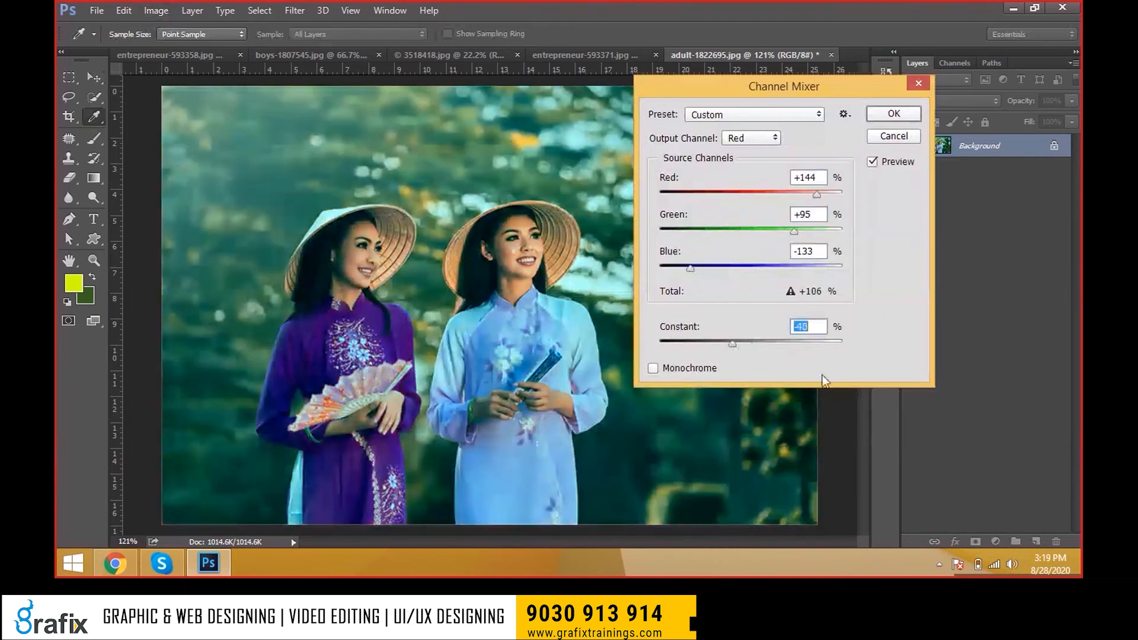
{"action": "left_click", "coordinate": [895, 167]}
{"action": "left_click", "coordinate": [894, 166]}
{"action": "left_click", "coordinate": [895, 165]}
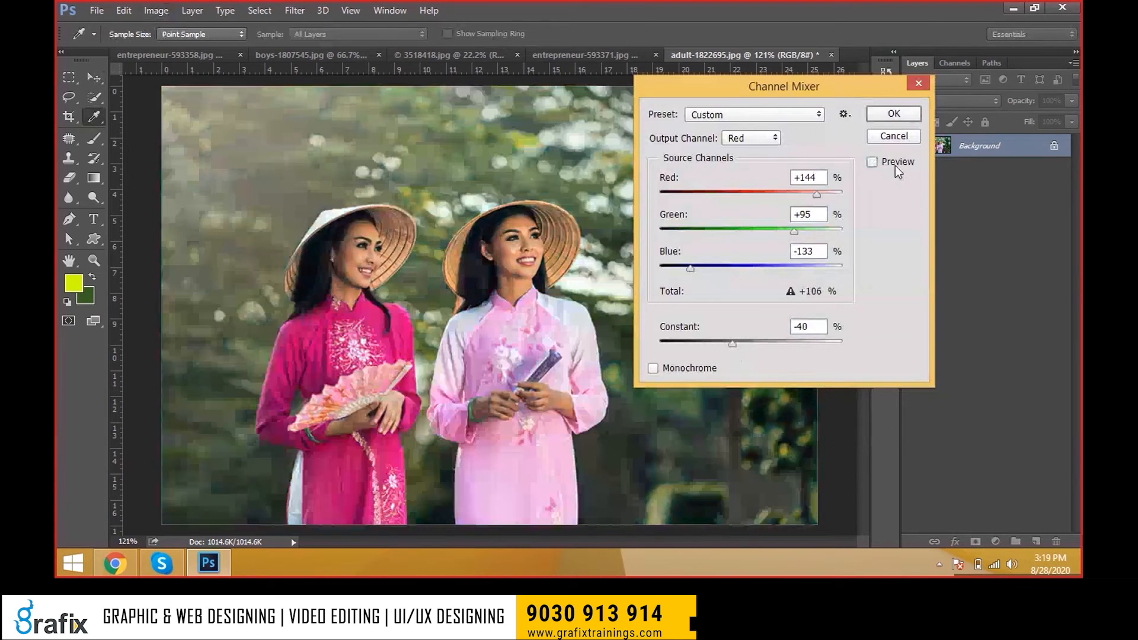
{"action": "key", "text": "Escape"}
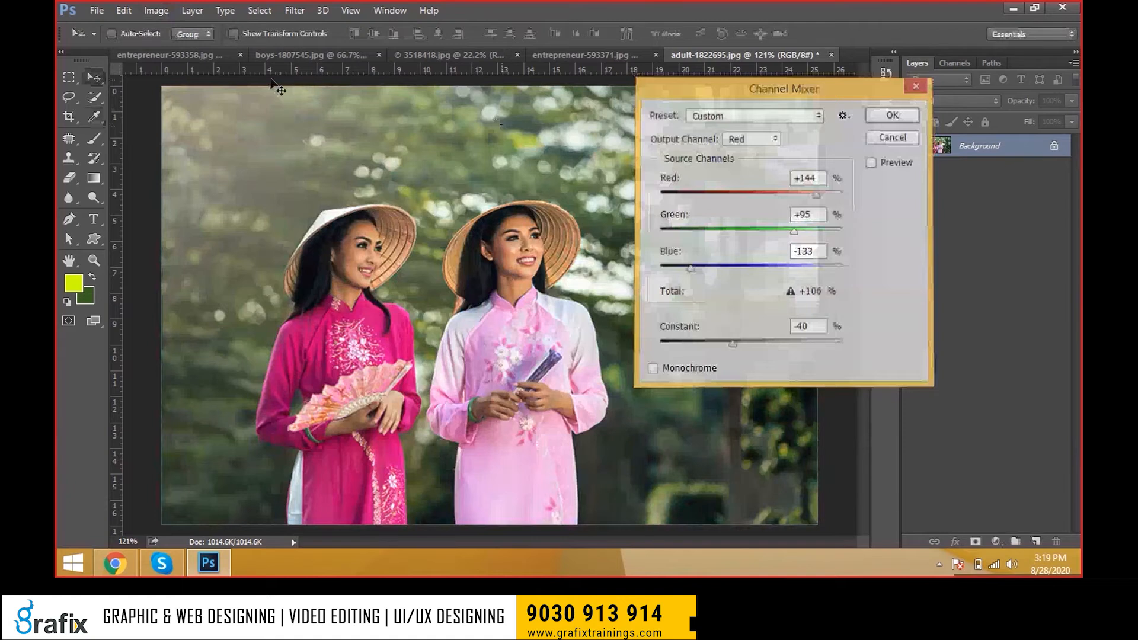
- Invert the photo's colours and repeat the inversion several times to compare, ending on the original colours
{"action": "left_click", "coordinate": [156, 10]}
{"action": "mouse_move", "coordinate": [177, 48]}
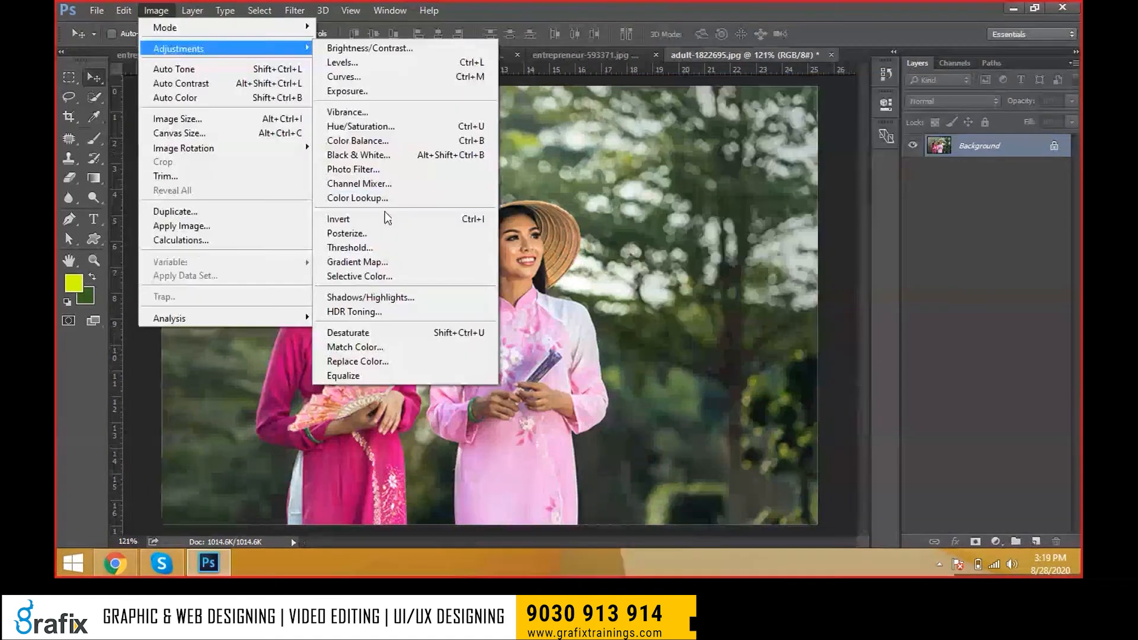
{"action": "left_click", "coordinate": [376, 219]}
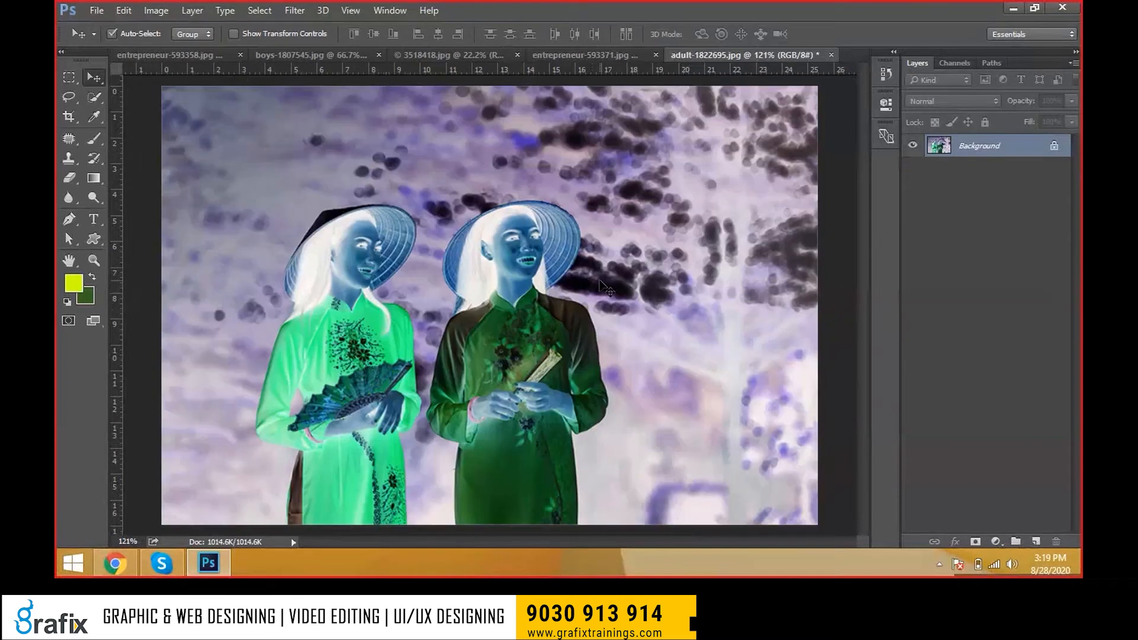
{"action": "key", "text": "ctrl+i"}
{"action": "key", "text": "ctrl+i"}
{"action": "key", "text": "ctrl+i"}
{"action": "key", "text": "ctrl+i"}
{"action": "key", "text": "ctrl+i"}
{"action": "key", "text": "ctrl+i"}
{"action": "key", "text": "ctrl+i"}
{"action": "key", "text": "ctrl+i"}
{"action": "key", "text": "ctrl+i"}
{"action": "key", "text": "ctrl+i"}
{"action": "key", "text": "ctrl+i"}
{"action": "key", "text": "ctrl+i"}
{"action": "key", "text": "ctrl+i"}
{"action": "key", "text": "ctrl+i"}
{"action": "key", "text": "ctrl+i"}
- Posterize the photo to 2 levels, apply the effect and undo it
{"action": "left_click", "coordinate": [156, 10]}
{"action": "mouse_move", "coordinate": [178, 49]}
{"action": "left_click", "coordinate": [394, 236]}
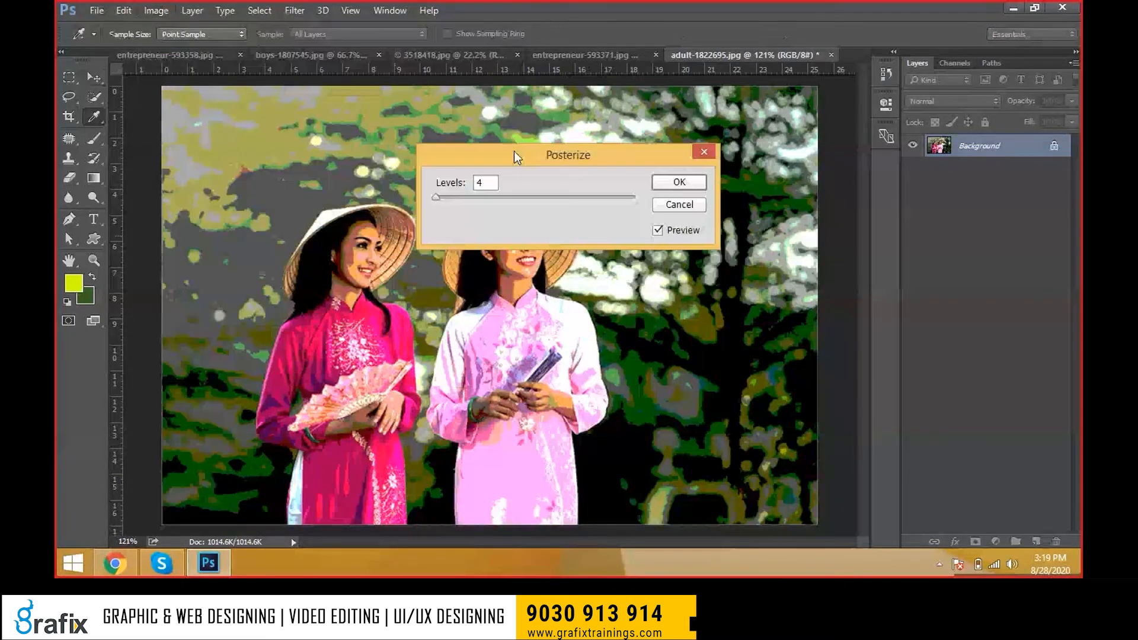
{"action": "left_click_drag", "start_coordinate": [513, 151], "coordinate": [800, 175]}
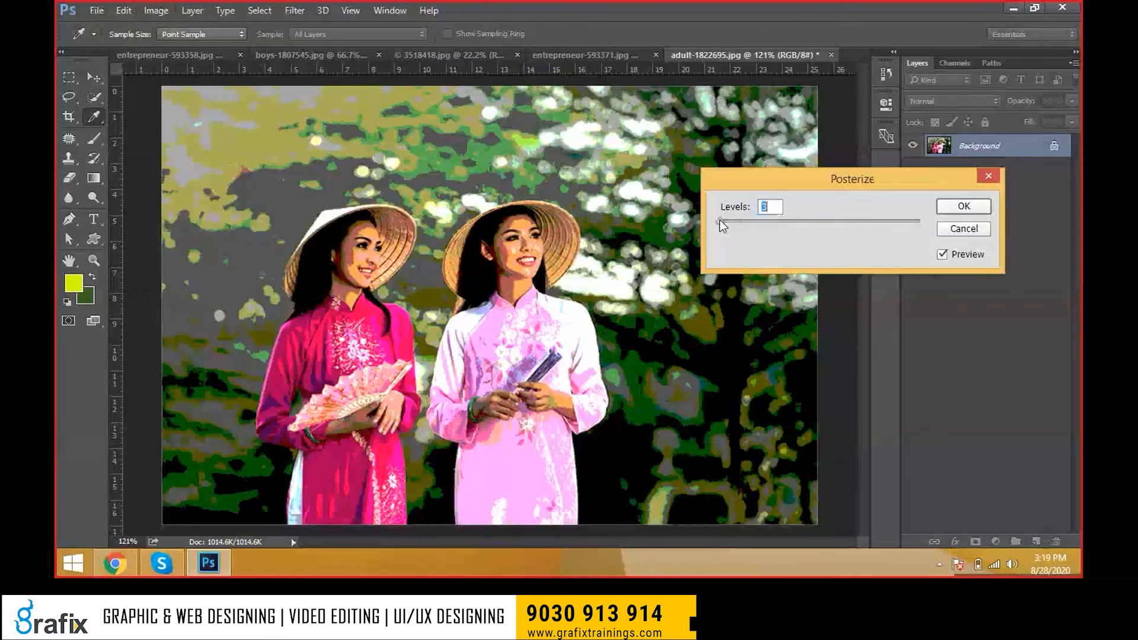
{"action": "left_click_drag", "start_coordinate": [720, 220], "coordinate": [716, 220]}
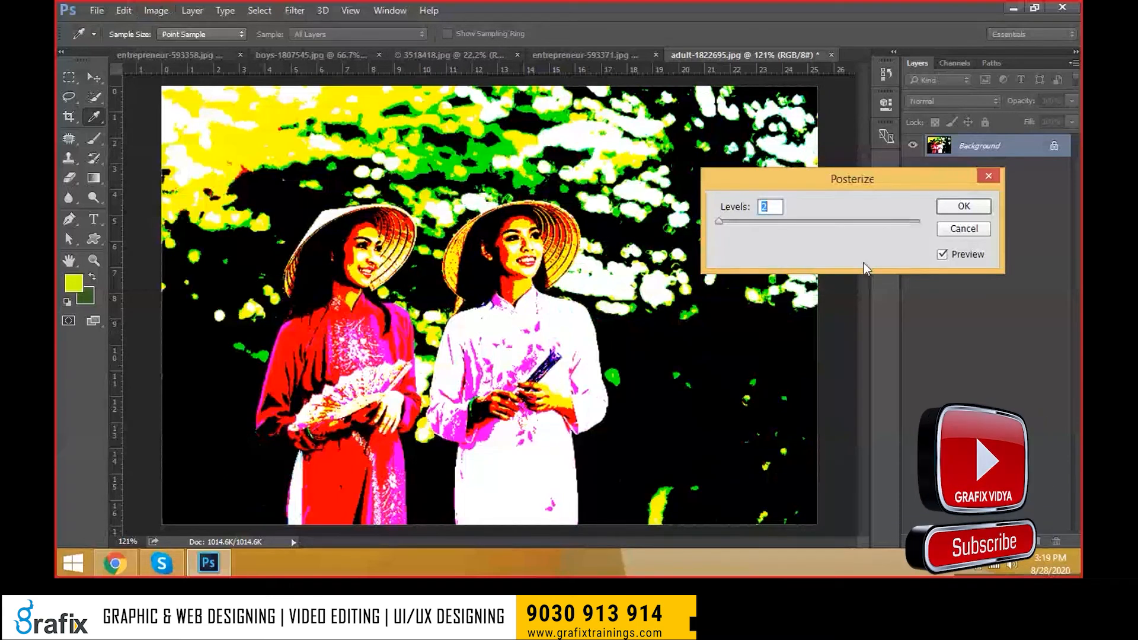
{"action": "left_click_drag", "start_coordinate": [812, 182], "coordinate": [832, 204]}
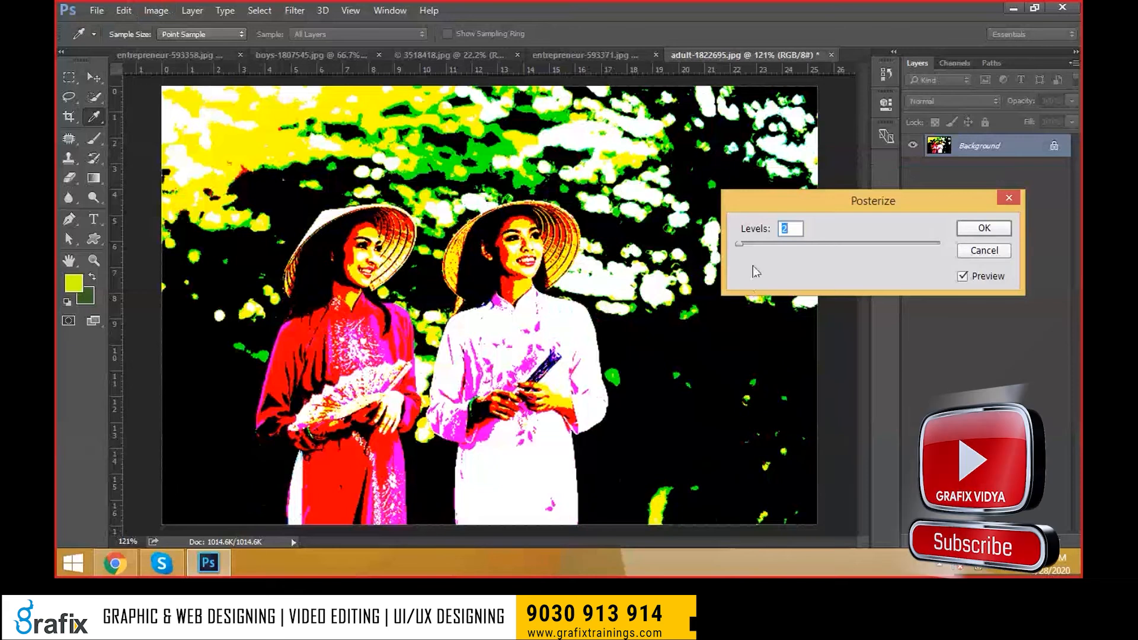
{"action": "mouse_move", "coordinate": [739, 244]}
{"action": "left_mouse_down"}
{"action": "mouse_move", "coordinate": [752, 246]}
{"action": "mouse_move", "coordinate": [738, 249]}
{"action": "left_mouse_up"}
{"action": "left_click", "coordinate": [1005, 228]}
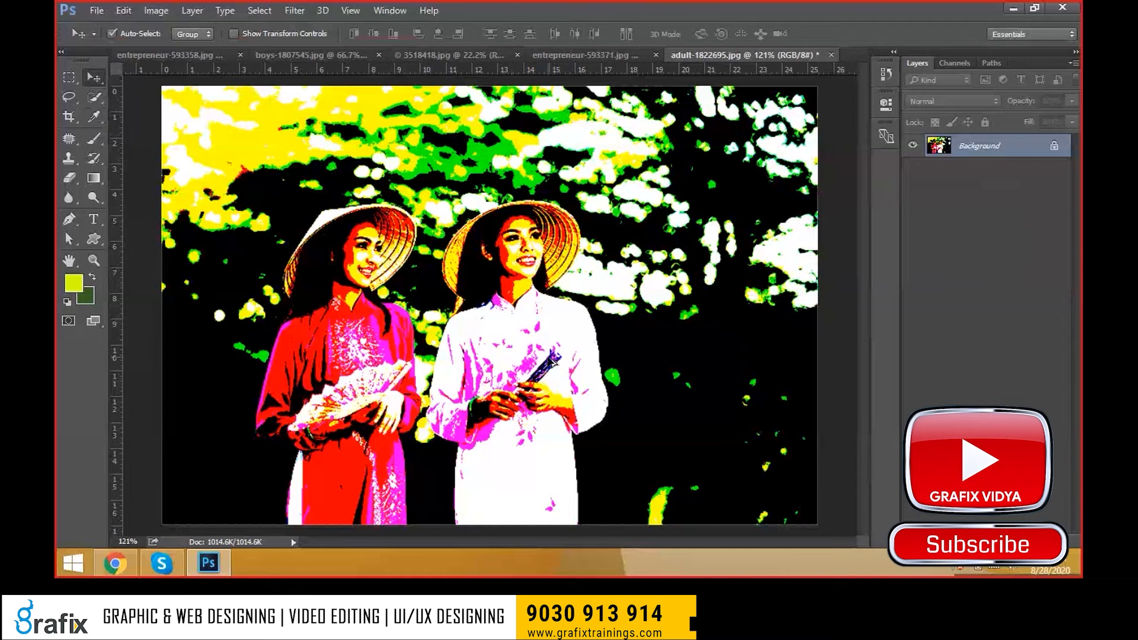
{"action": "key", "text": "ctrl+z"}
- Try a higher Threshold level on the photo and cancel the adjustment
{"action": "left_click", "coordinate": [155, 10]}
{"action": "mouse_move", "coordinate": [178, 46]}
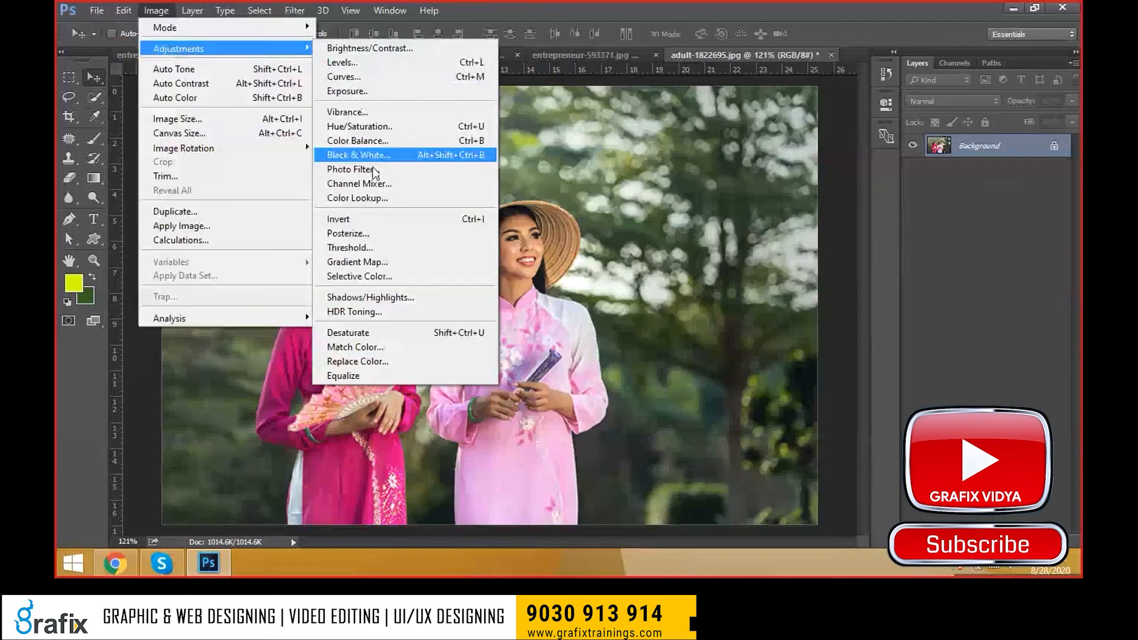
{"action": "left_click", "coordinate": [386, 247]}
{"action": "left_click_drag", "start_coordinate": [503, 139], "coordinate": [728, 192]}
{"action": "left_click_drag", "start_coordinate": [727, 314], "coordinate": [767, 317]}
{"action": "key", "text": "Escape"}
- Open Gradient Map for the photo and try the copper, blue-red-yellow and violet-orange preset gradients
{"action": "left_click", "coordinate": [158, 11]}
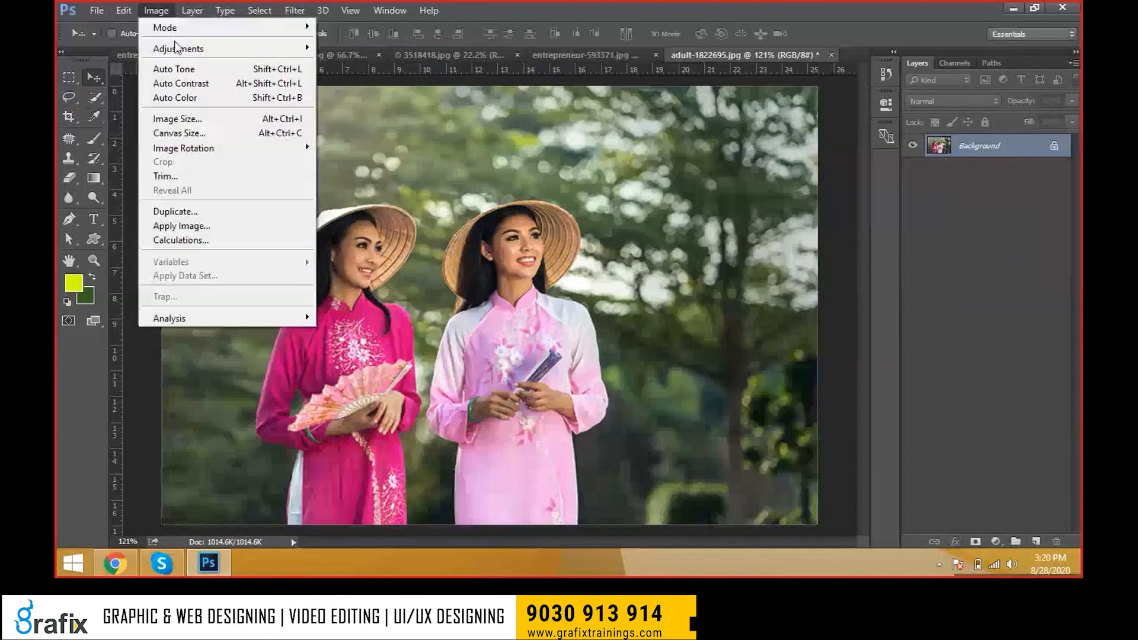
{"action": "mouse_move", "coordinate": [178, 47]}
{"action": "left_click", "coordinate": [457, 257]}
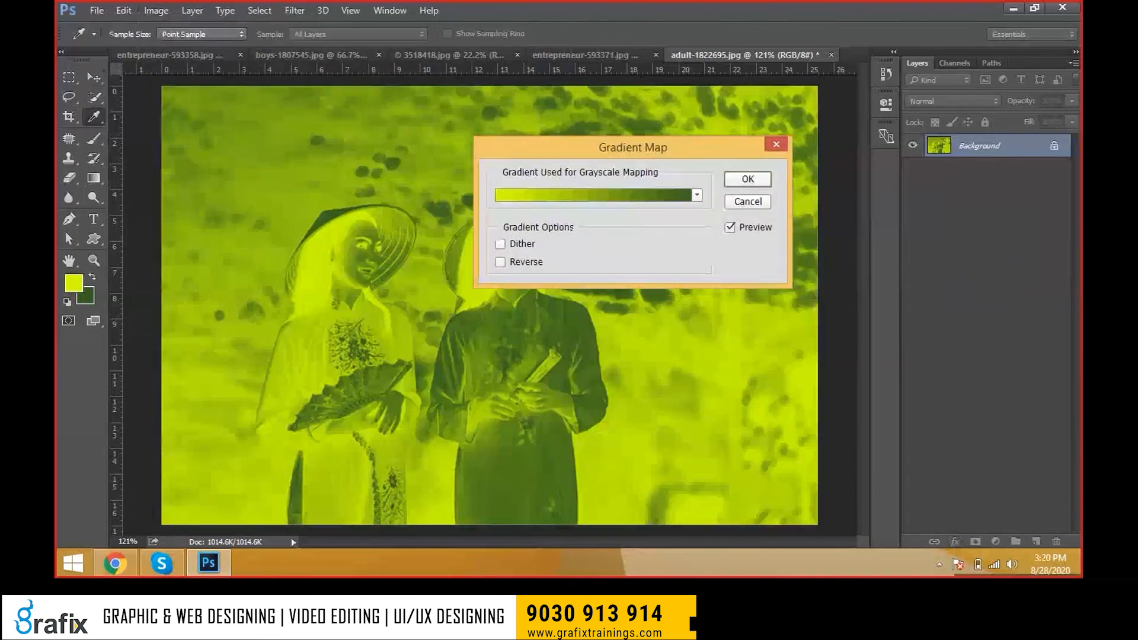
{"action": "left_click", "coordinate": [913, 198]}
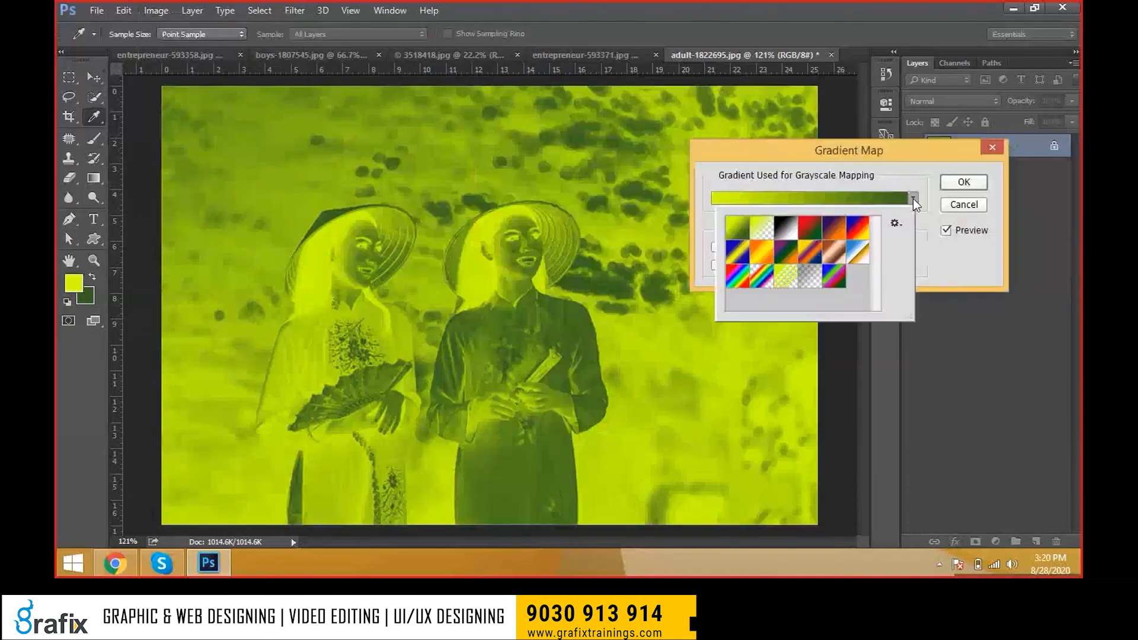
{"action": "left_click", "coordinate": [841, 256]}
{"action": "left_click", "coordinate": [856, 231]}
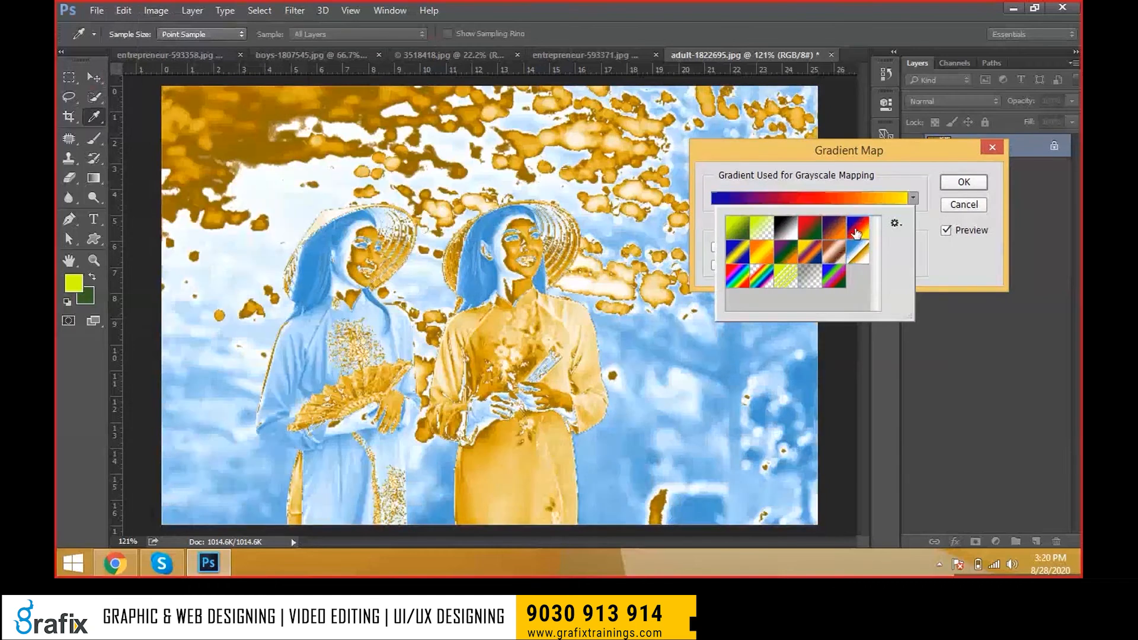
{"action": "left_click", "coordinate": [839, 232]}
{"action": "left_click", "coordinate": [854, 232]}
- Try the violet-green-orange, orange-yellow, blue-yellow, foreground-to-background, red-green and rainbow gradients as the photo's gradient map
{"action": "left_click", "coordinate": [786, 254]}
{"action": "left_click", "coordinate": [755, 258]}
{"action": "left_click", "coordinate": [737, 253]}
{"action": "left_click", "coordinate": [739, 229]}
{"action": "left_click", "coordinate": [808, 227]}
{"action": "left_click", "coordinate": [767, 277]}
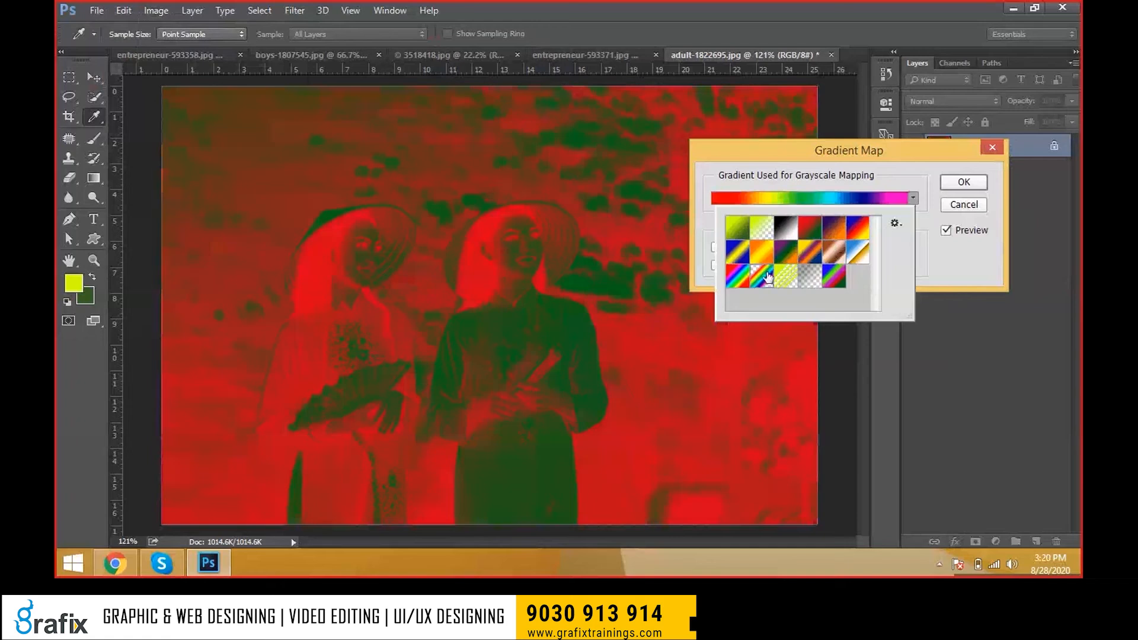
{"action": "left_click", "coordinate": [768, 276]}
- Turn on dithering for the rainbow gradient map and compare the gradient in reversed and normal direction
{"action": "left_click", "coordinate": [749, 246]}
{"action": "left_click", "coordinate": [748, 264]}
{"action": "left_click", "coordinate": [747, 264]}
- Try foreground-to-transparent, red-green, yellow-violet-orange-blue, chrome and copper gradients, and choose the violet-green-orange gradient for the map
{"action": "left_click", "coordinate": [913, 199]}
{"action": "left_click", "coordinate": [763, 233]}
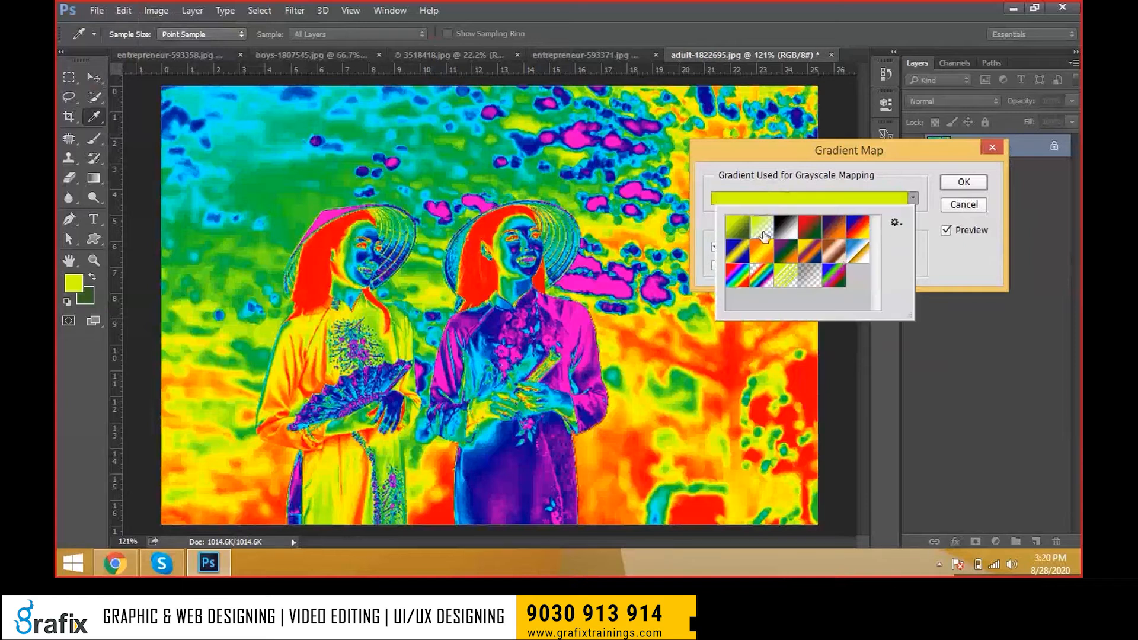
{"action": "left_click", "coordinate": [813, 231]}
{"action": "left_click", "coordinate": [812, 250]}
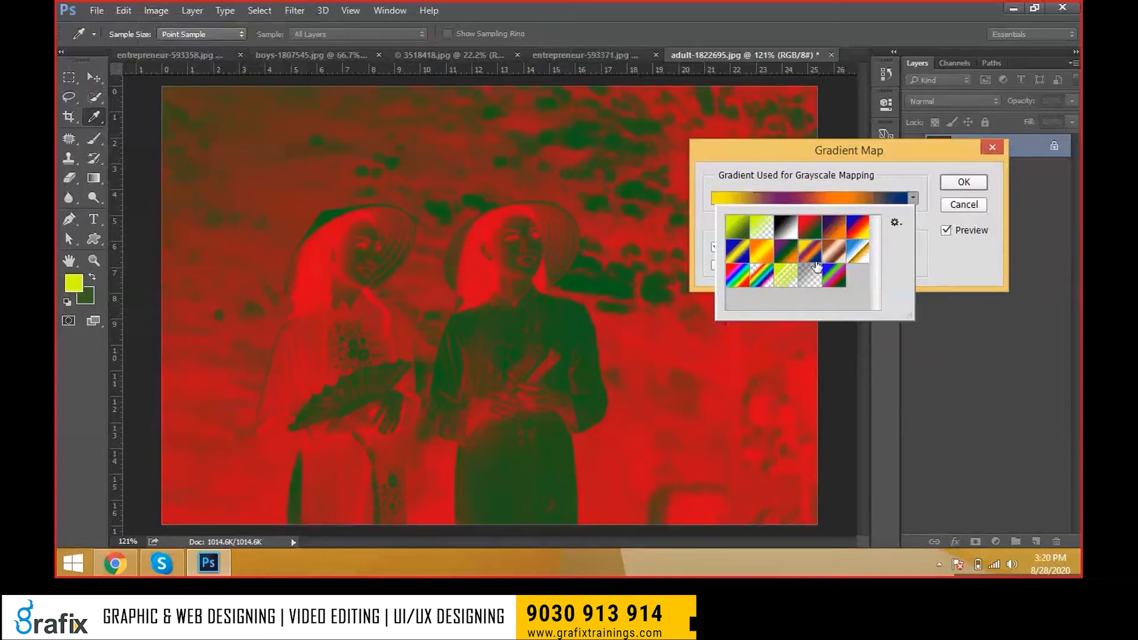
{"action": "left_click", "coordinate": [787, 253]}
{"action": "left_click", "coordinate": [855, 255]}
{"action": "left_click", "coordinate": [836, 253]}
{"action": "left_click", "coordinate": [785, 252]}
{"action": "left_click", "coordinate": [935, 265]}
- Compare the violet-green-orange map reversed and unreversed, apply it in its normal direction, and undo it
{"action": "left_click", "coordinate": [746, 263]}
{"action": "left_click", "coordinate": [747, 263]}
{"action": "left_click", "coordinate": [747, 264]}
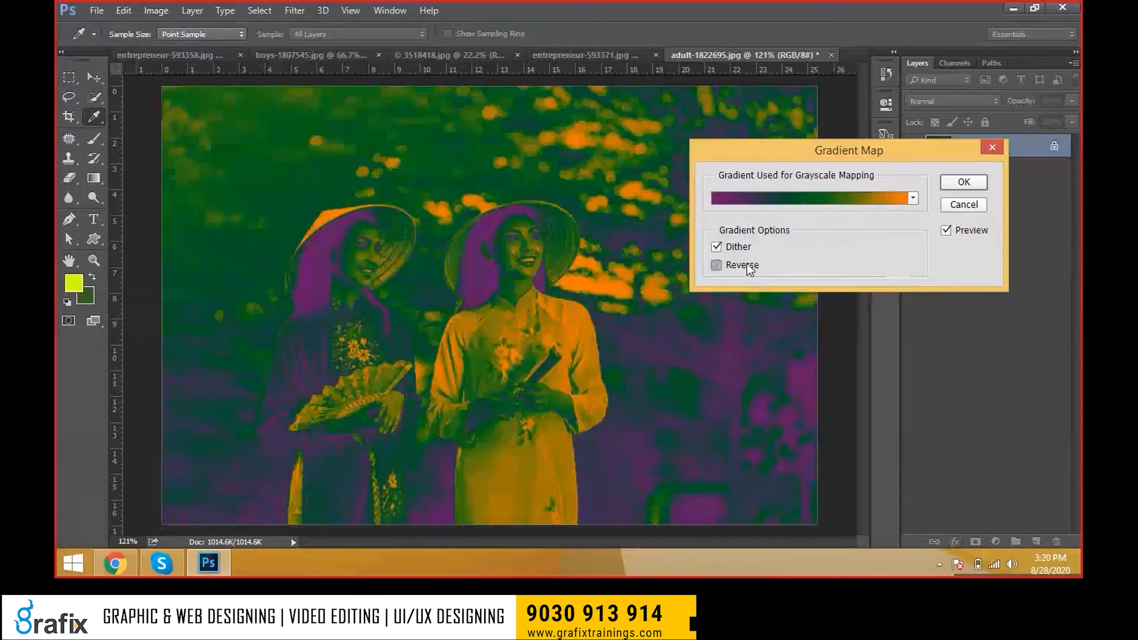
{"action": "left_click", "coordinate": [747, 263]}
{"action": "left_click", "coordinate": [964, 182]}
{"action": "key", "text": "v"}
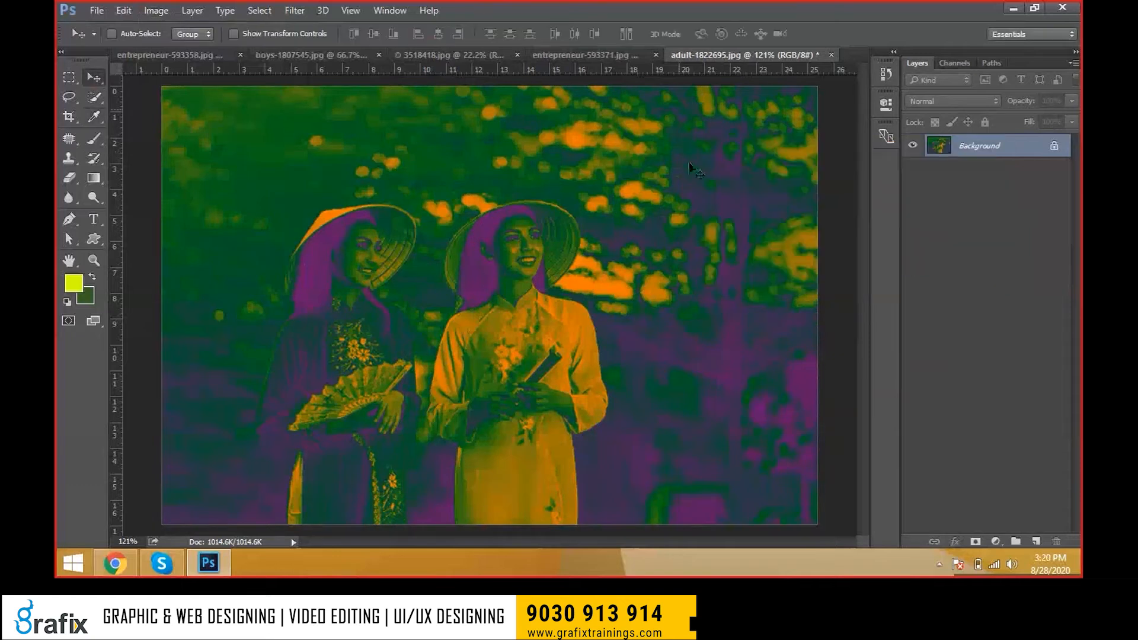
{"action": "key", "text": "ctrl+z"}
{"action": "left_click", "coordinate": [293, 11]}
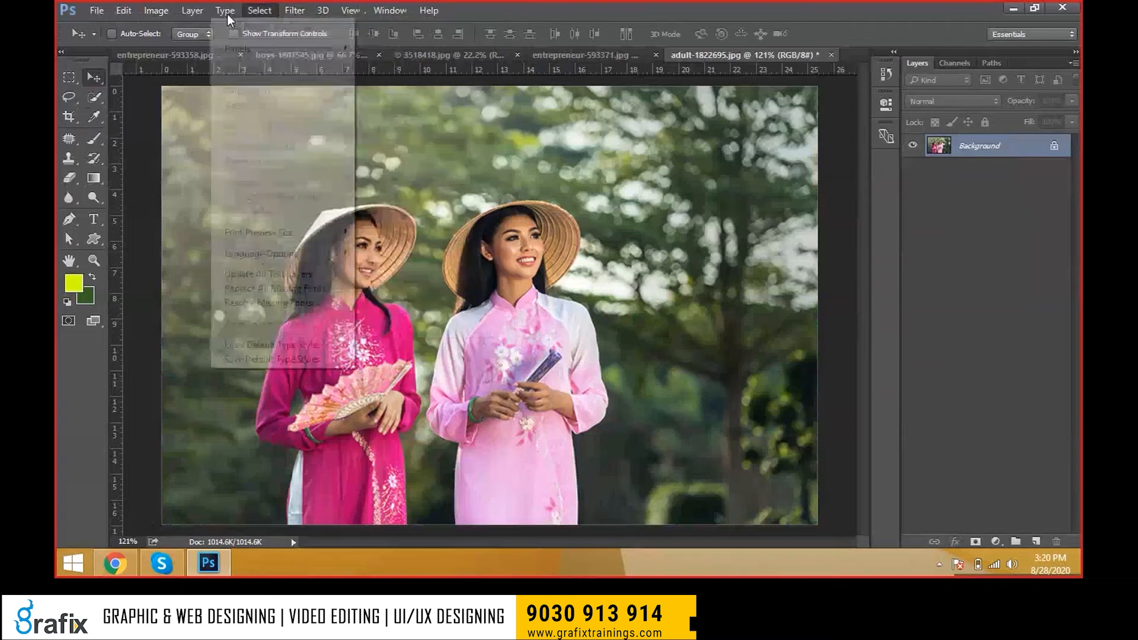
{"action": "mouse_move", "coordinate": [156, 11]}
{"action": "mouse_move", "coordinate": [178, 46]}
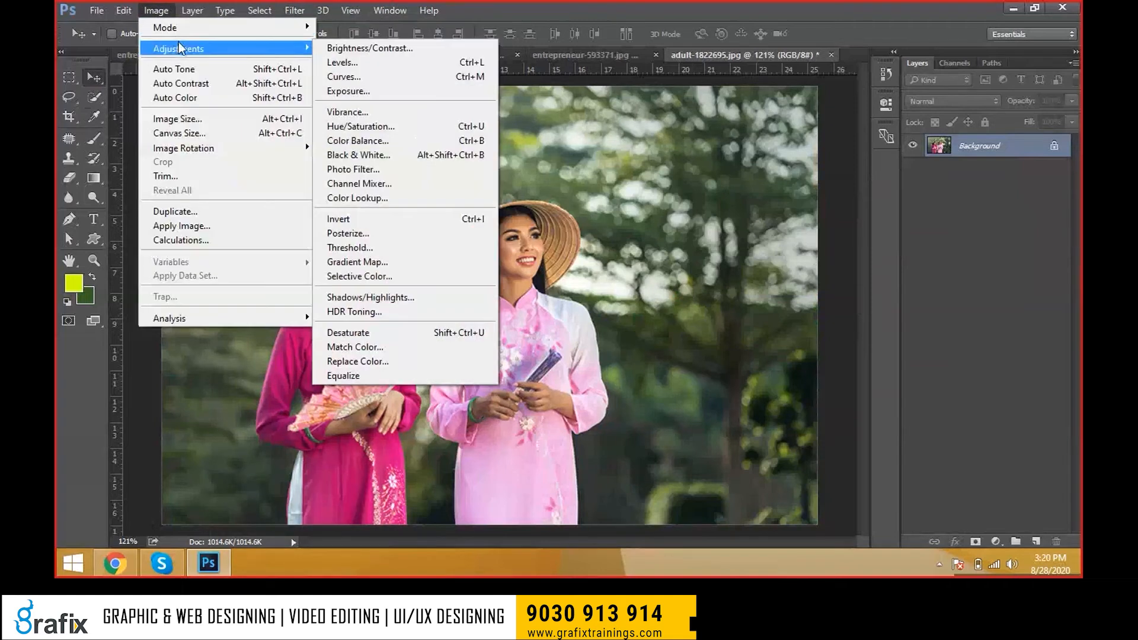
{"action": "left_click", "coordinate": [445, 277]}
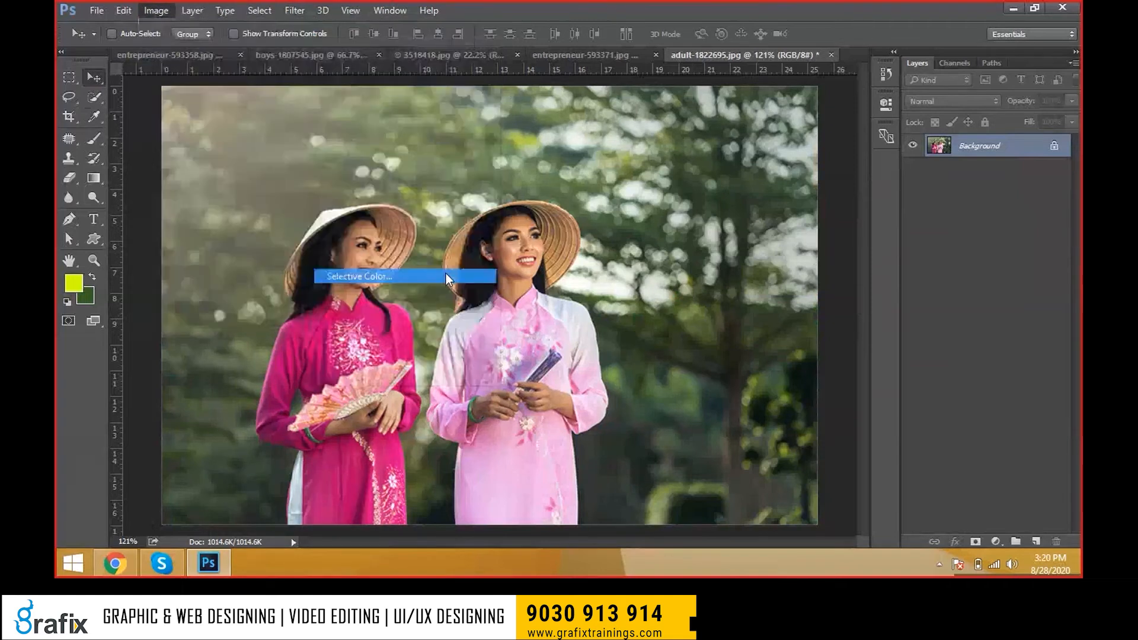
{"action": "left_click", "coordinate": [665, 149]}
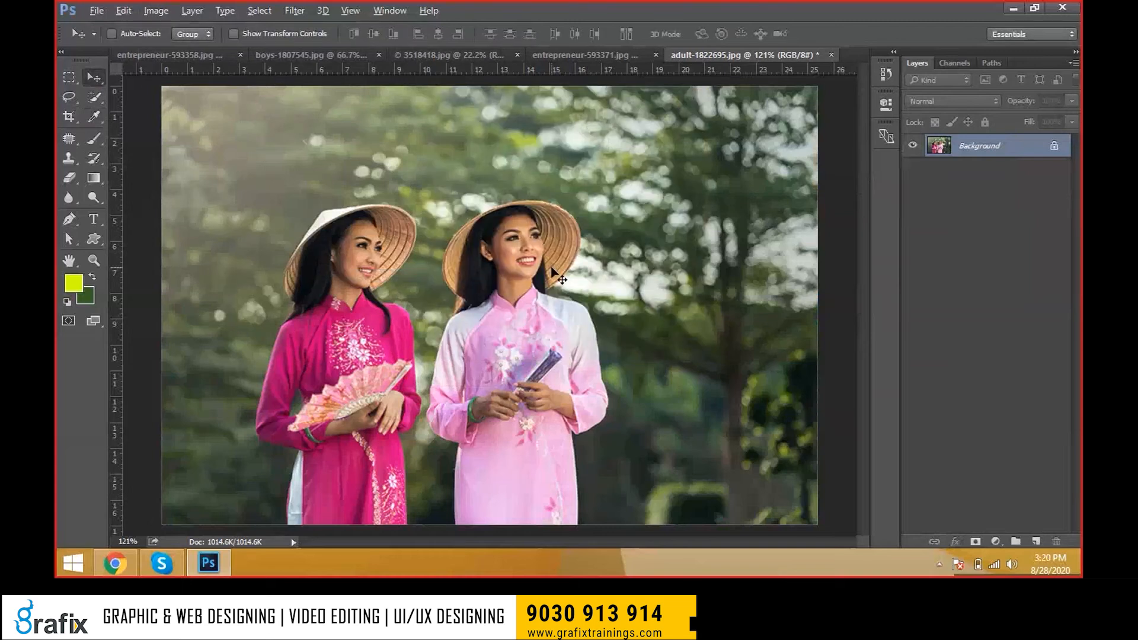
{"action": "scroll", "coordinate": [553, 267], "scroll_direction": "up", "scroll_amount": 3}
{"action": "key", "text": "ctrl+0"}
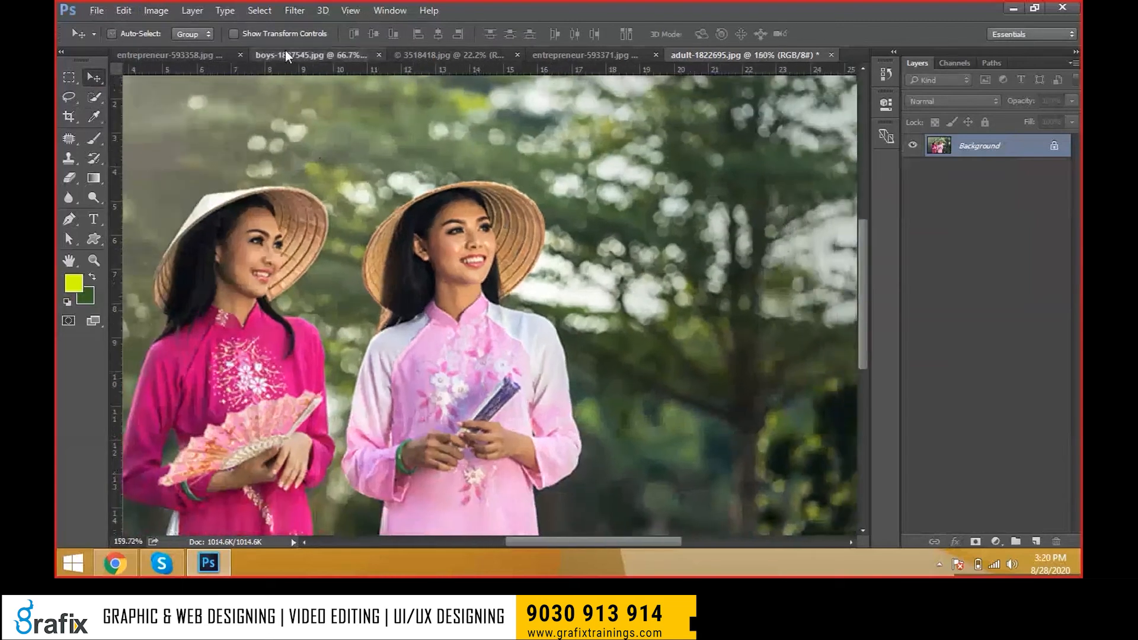
- Close all the open sample photos without saving the changes
{"action": "left_click", "coordinate": [289, 54]}
{"action": "left_click", "coordinate": [519, 59]}
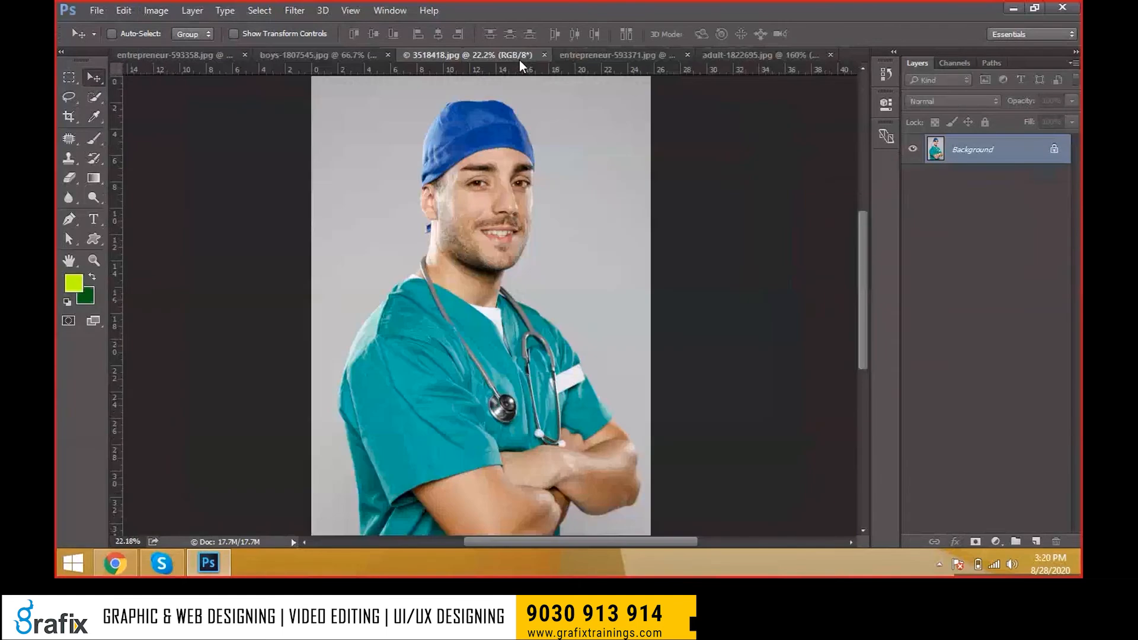
{"action": "key", "text": "ctrl+w"}
{"action": "key", "text": "ctrl+w"}
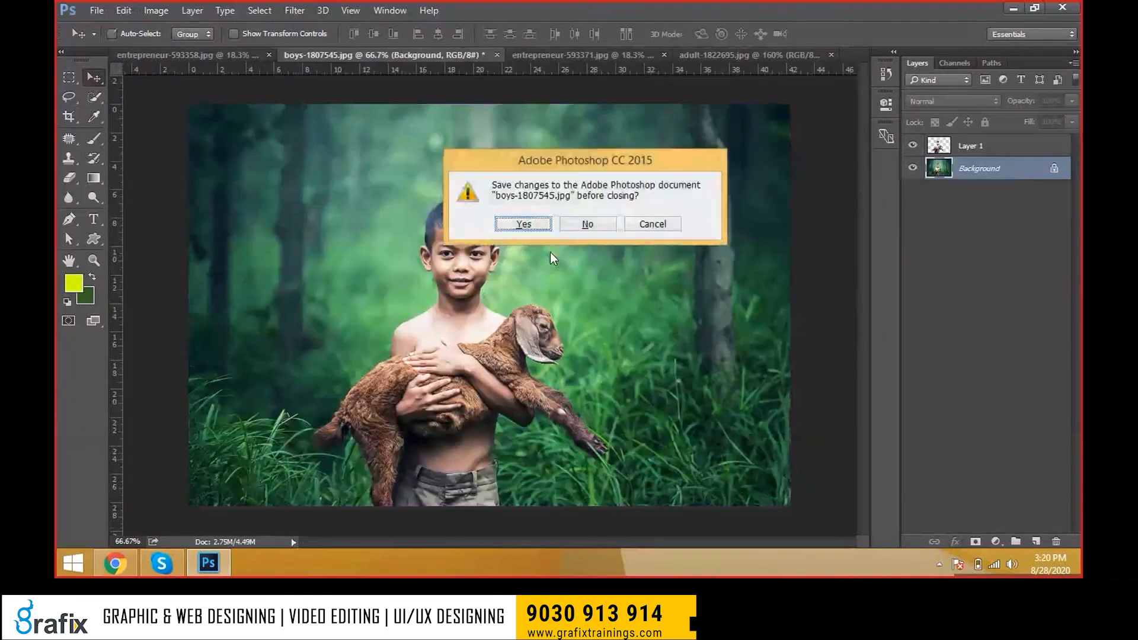
{"action": "left_click", "coordinate": [596, 222]}
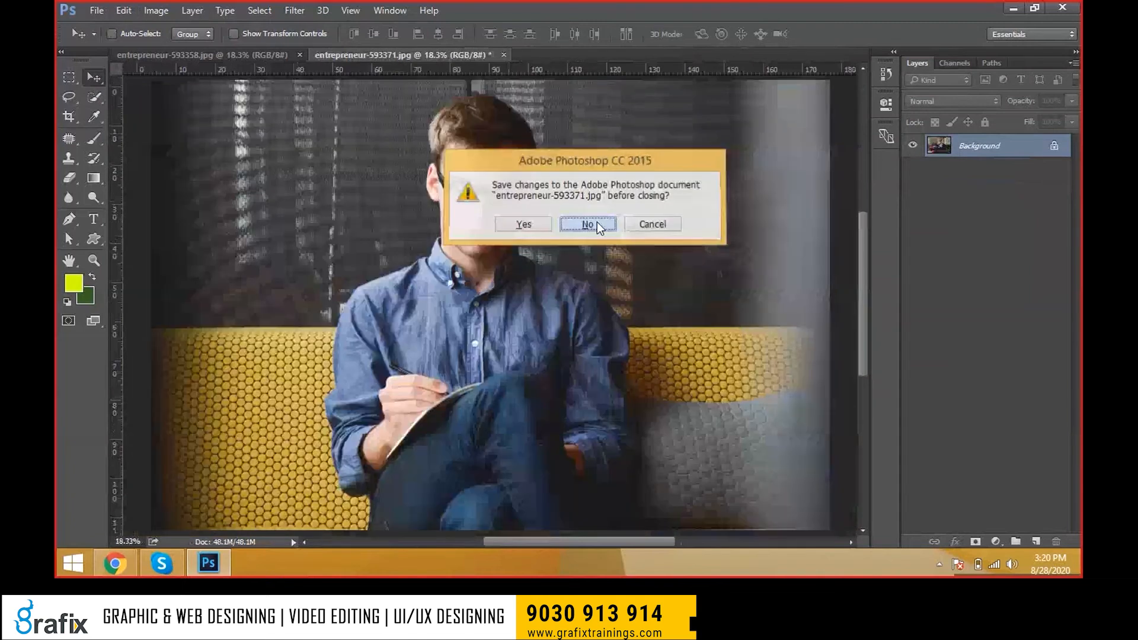
{"action": "left_click", "coordinate": [596, 222]}
- Open the women-1209678 photo from the BACKGROUNDS folder and fit it to the window
{"action": "left_click", "coordinate": [97, 13]}
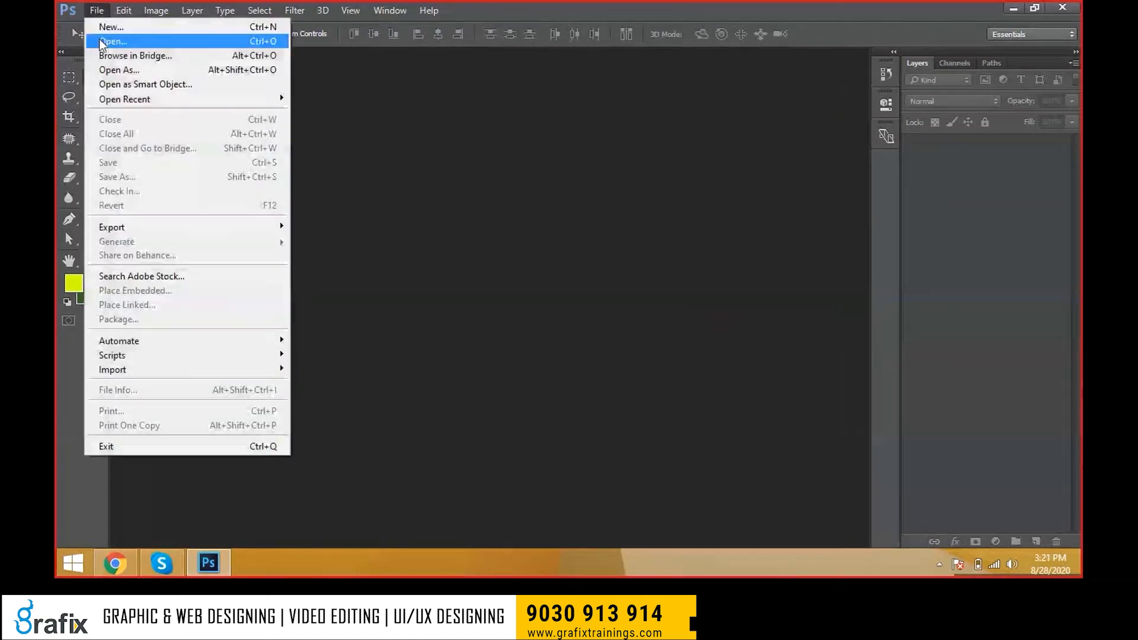
{"action": "left_click", "coordinate": [104, 41]}
{"action": "left_click", "coordinate": [344, 234]}
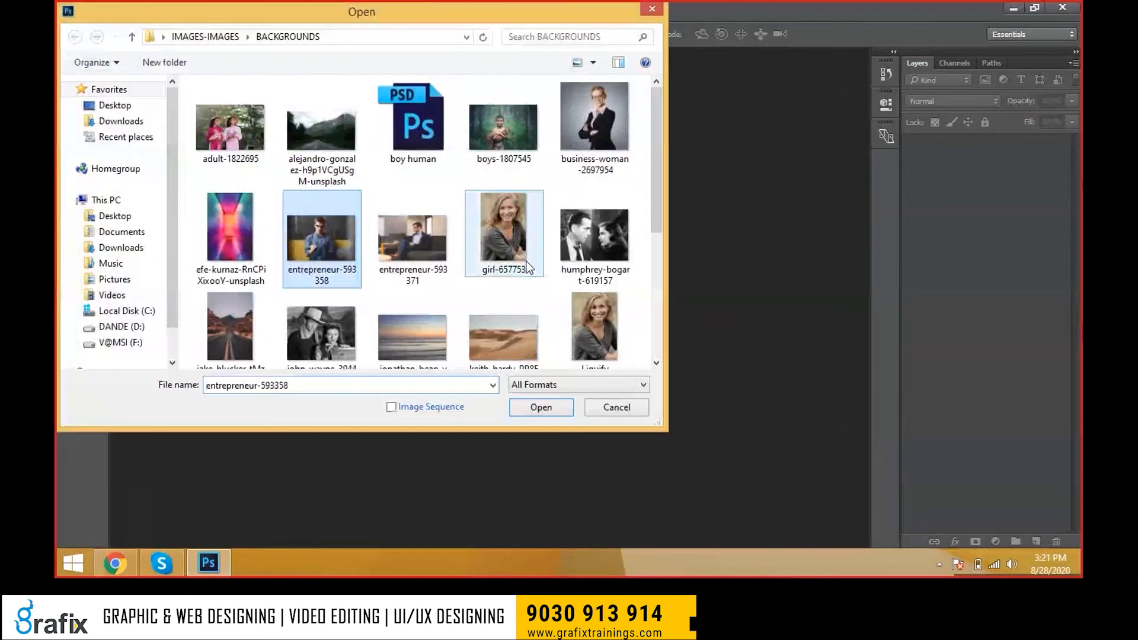
{"action": "scroll", "coordinate": [530, 271], "scroll_direction": "down", "scroll_amount": 4}
{"action": "double_click", "coordinate": [321, 320]}
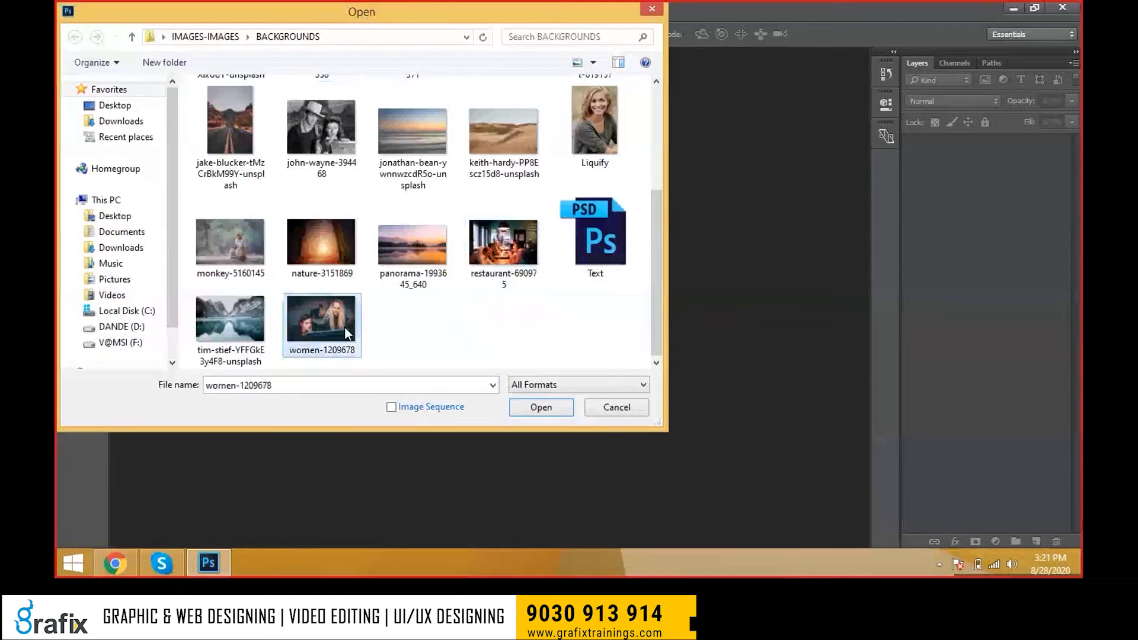
{"action": "key", "text": "ctrl"}
{"action": "key", "text": "ctrl+0"}
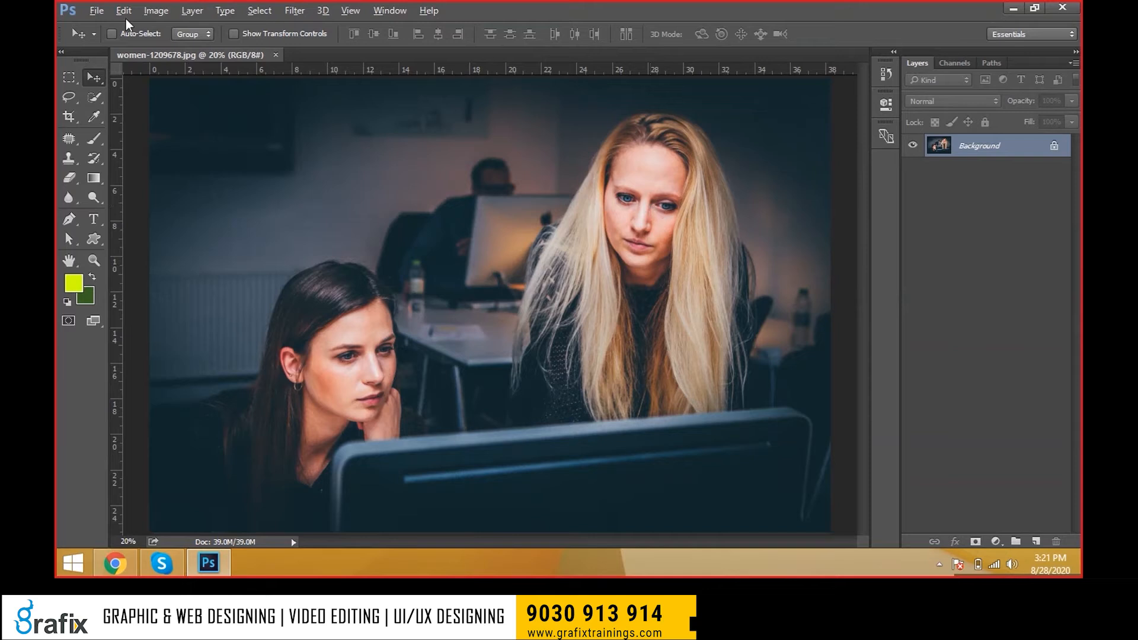
- Start a Selective Color adjustment on the photo, with its dialog clear of the faces, and open the list of color ranges
{"action": "left_click", "coordinate": [156, 11]}
{"action": "mouse_move", "coordinate": [184, 48]}
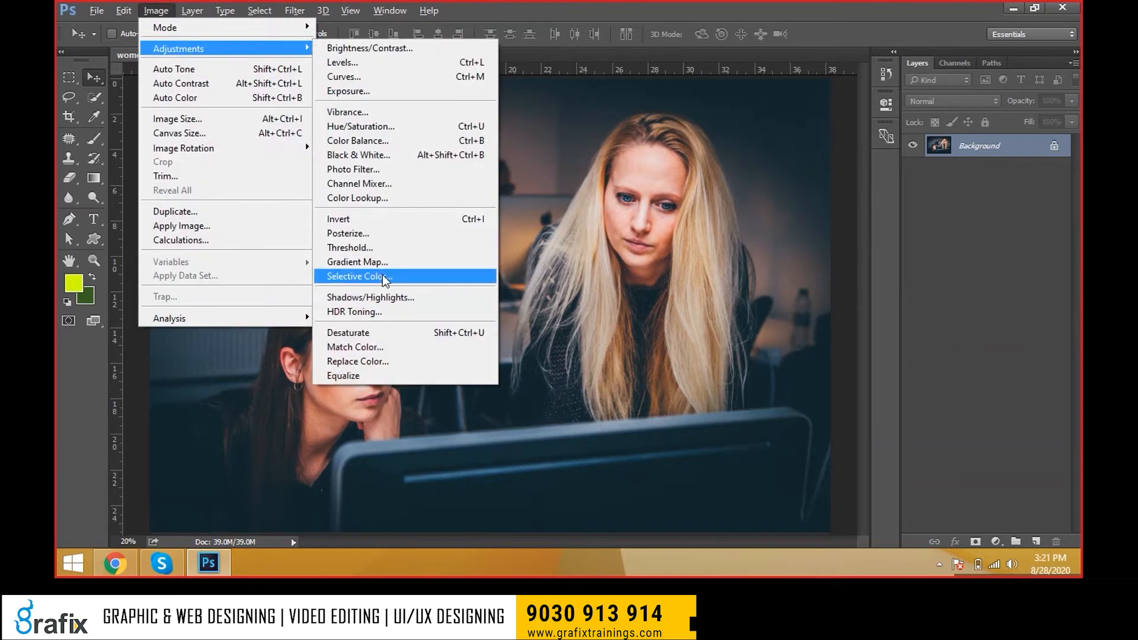
{"action": "left_click", "coordinate": [380, 277]}
{"action": "left_click_drag", "start_coordinate": [524, 101], "coordinate": [874, 116]}
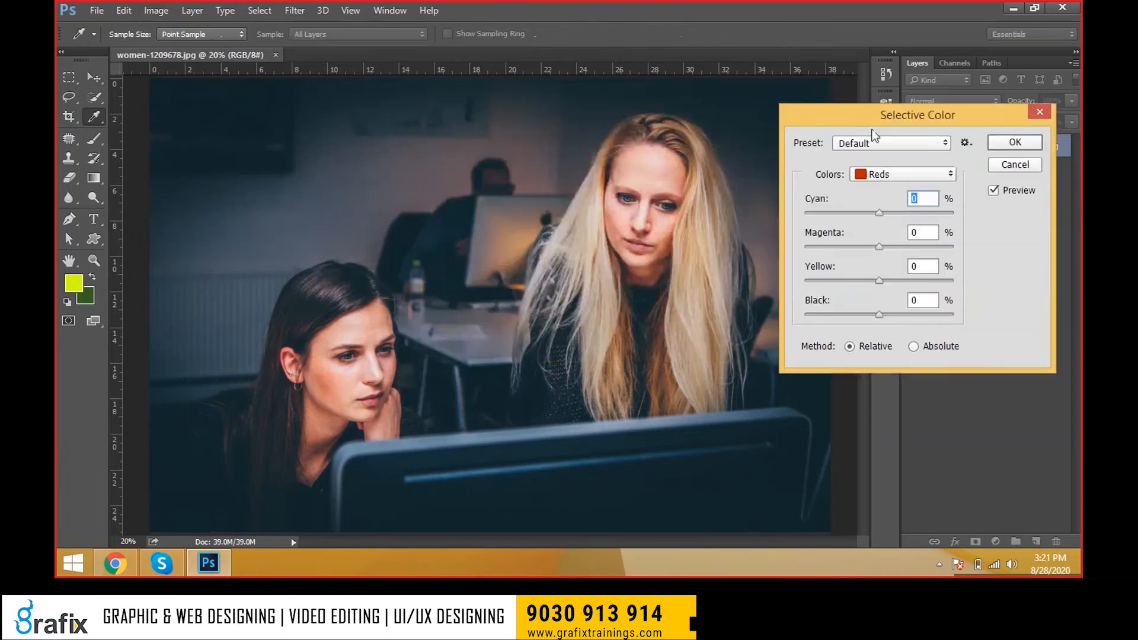
{"action": "left_click", "coordinate": [884, 172]}
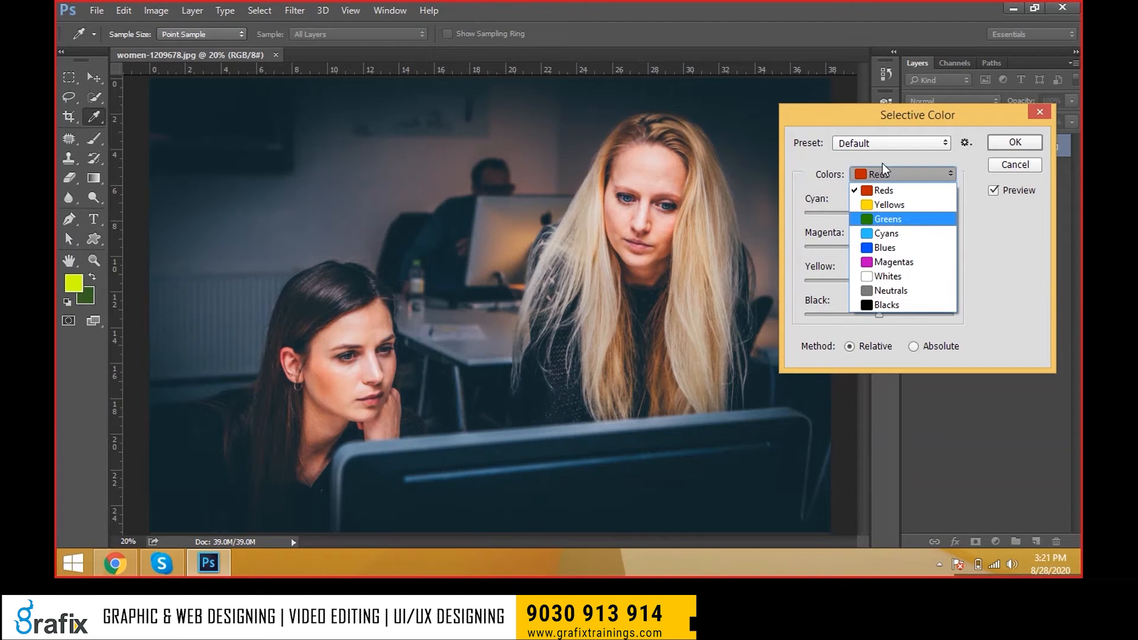
- Adjust the Reds in Selective Color to Cyan +100%, Magenta -19%, Yellow +8% and Black -9%, and compare the photo with and without the preview
{"action": "left_click", "coordinate": [882, 191]}
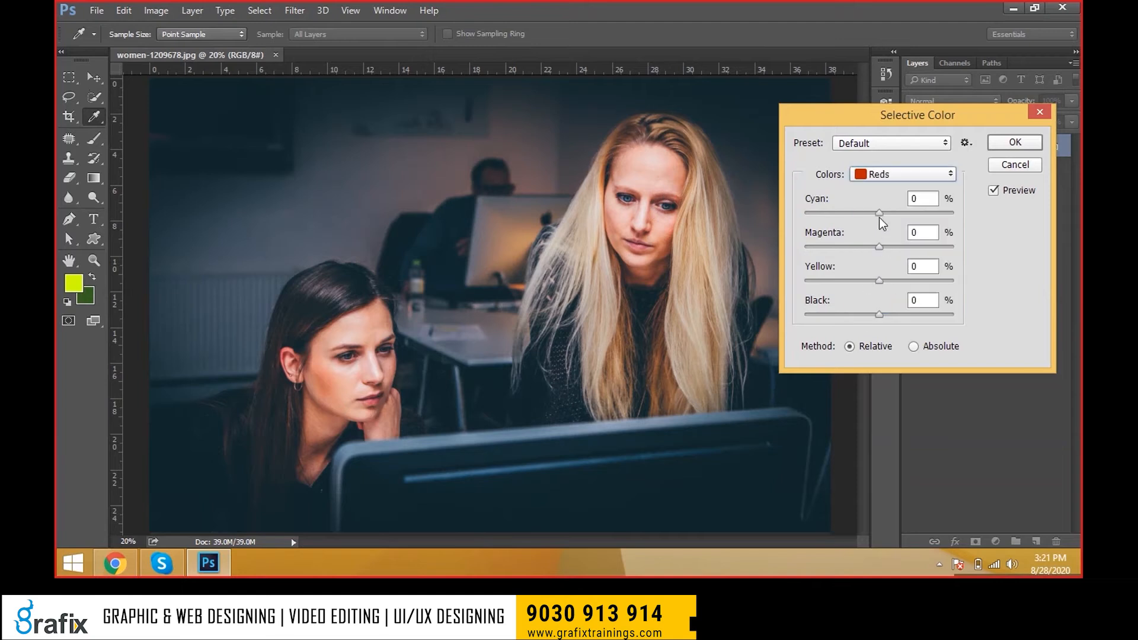
{"action": "left_click_drag", "start_coordinate": [882, 213], "coordinate": [954, 213]}
{"action": "left_click_drag", "start_coordinate": [878, 246], "coordinate": [872, 317]}
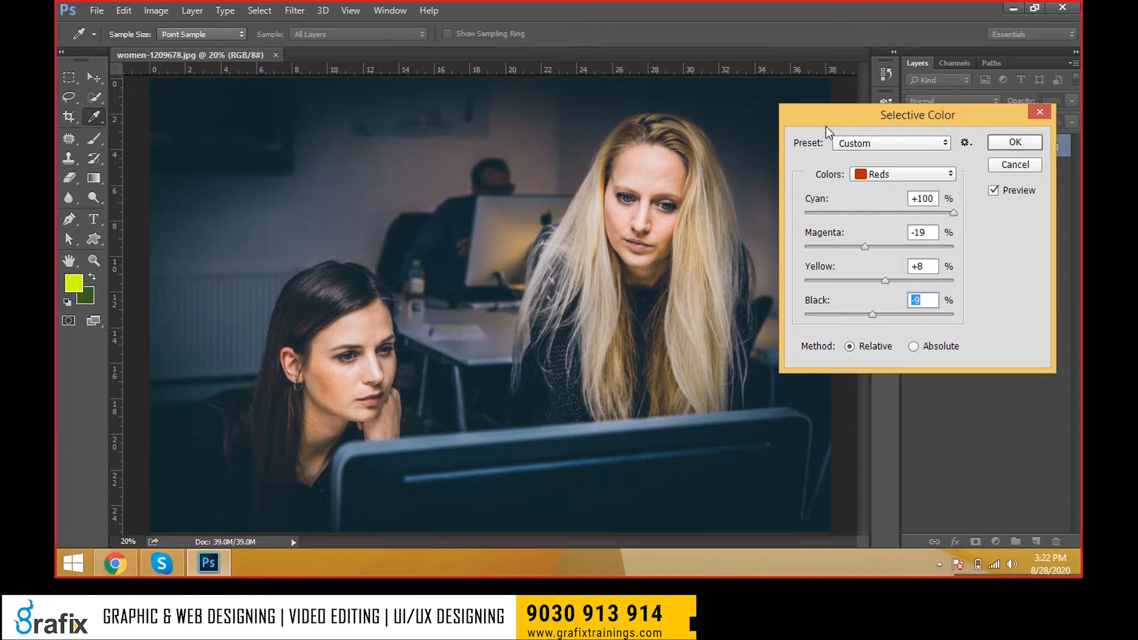
{"action": "left_click_drag", "start_coordinate": [826, 126], "coordinate": [839, 126]}
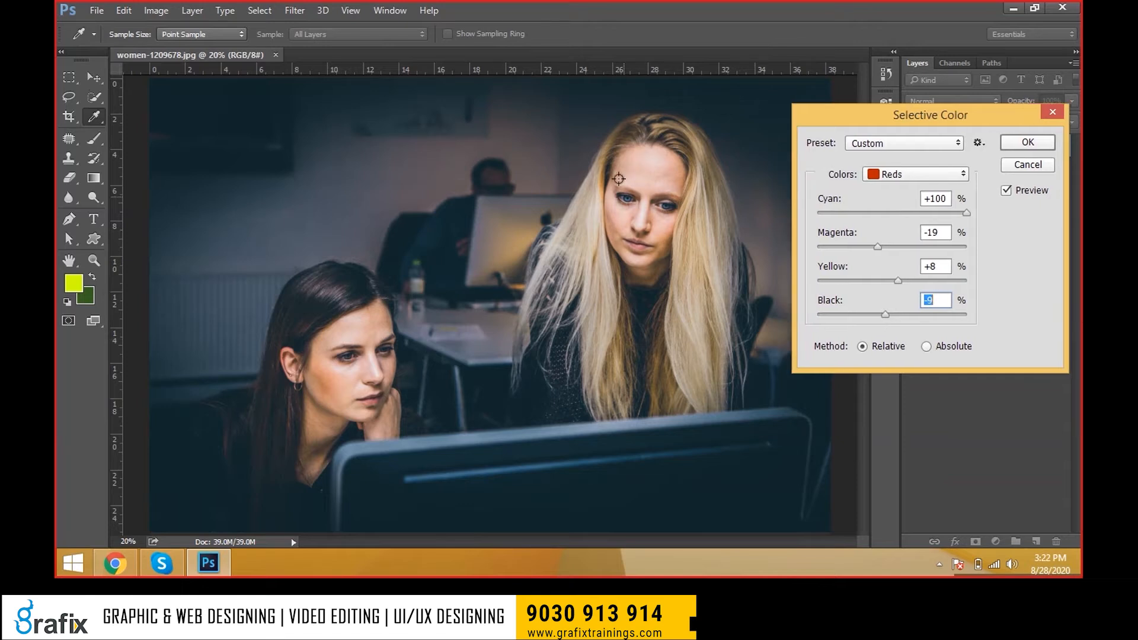
{"action": "left_click_drag", "start_coordinate": [828, 120], "coordinate": [814, 120]}
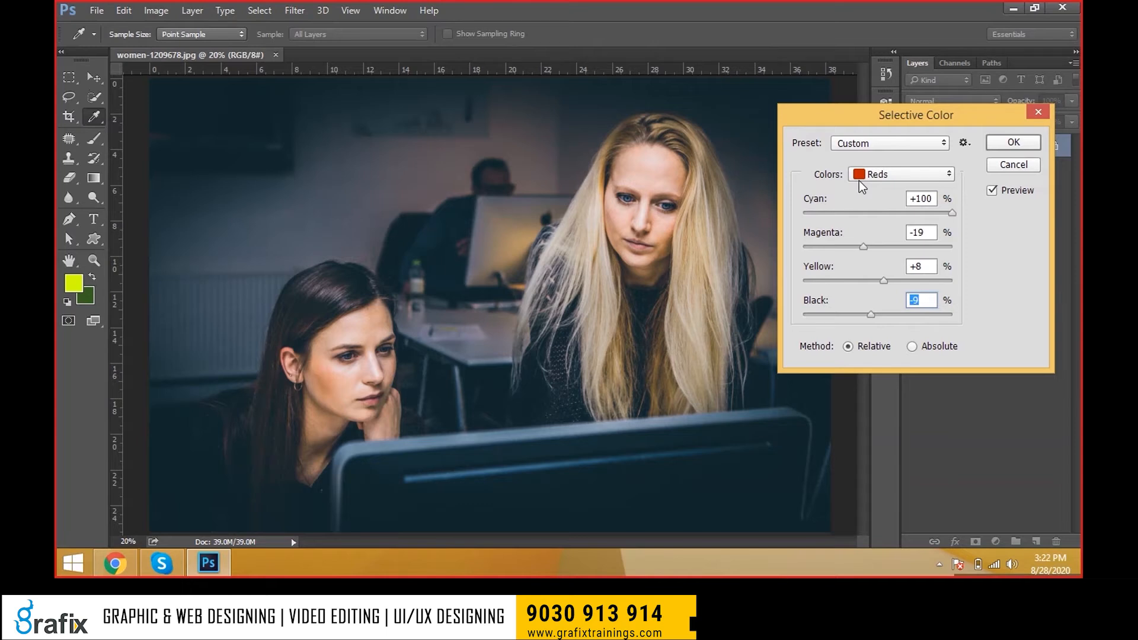
{"action": "left_click", "coordinate": [992, 191]}
{"action": "left_click", "coordinate": [992, 191]}
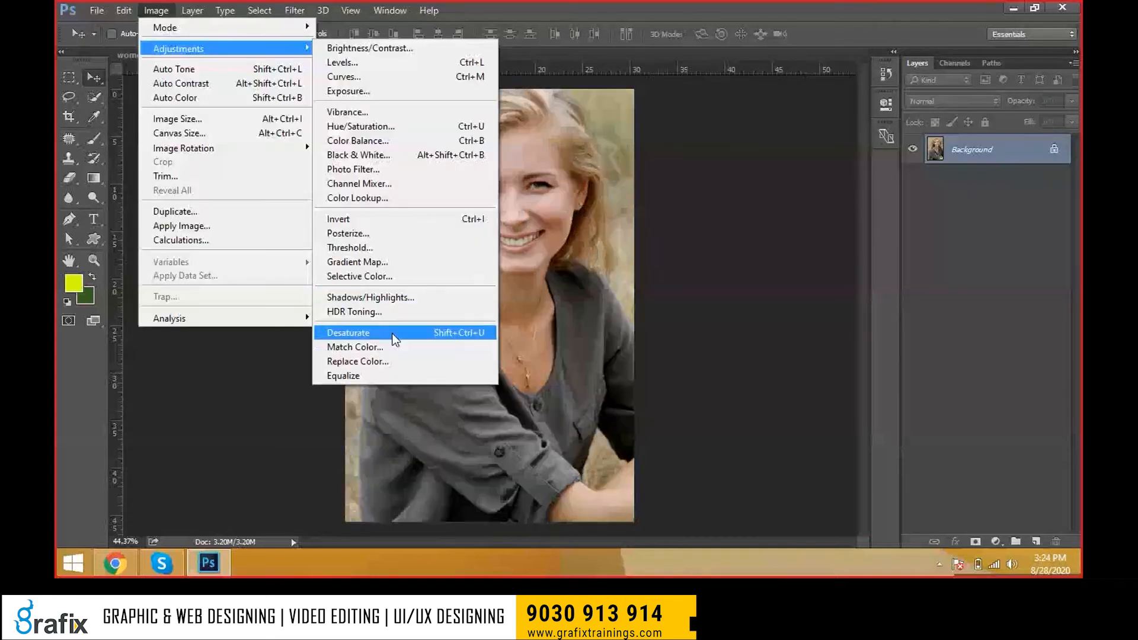
- Desaturate the smiling woman's portrait, undo it to compare with the original colours, and desaturate it again
{"action": "left_click", "coordinate": [394, 339]}
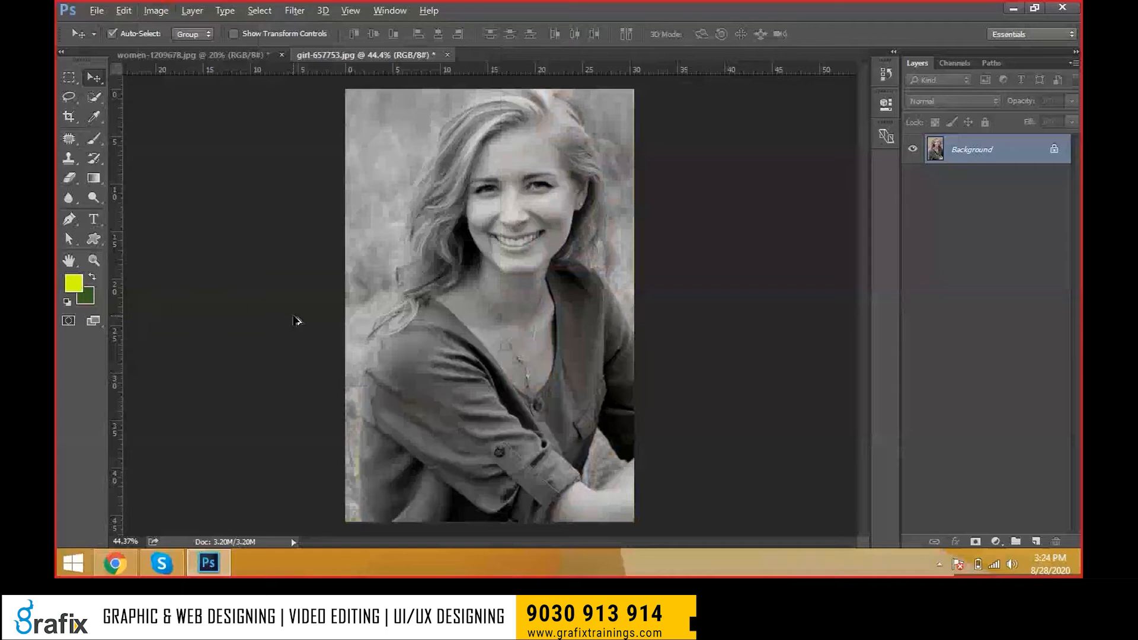
{"action": "key", "text": "ctrl+z"}
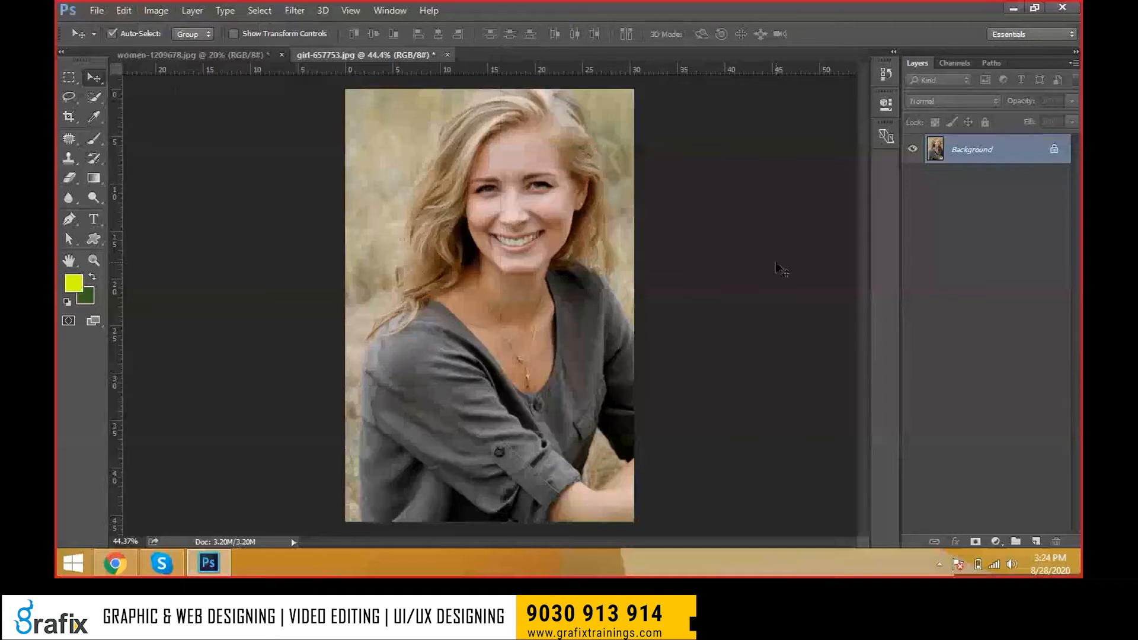
{"action": "key", "text": "ctrl+shift+u"}
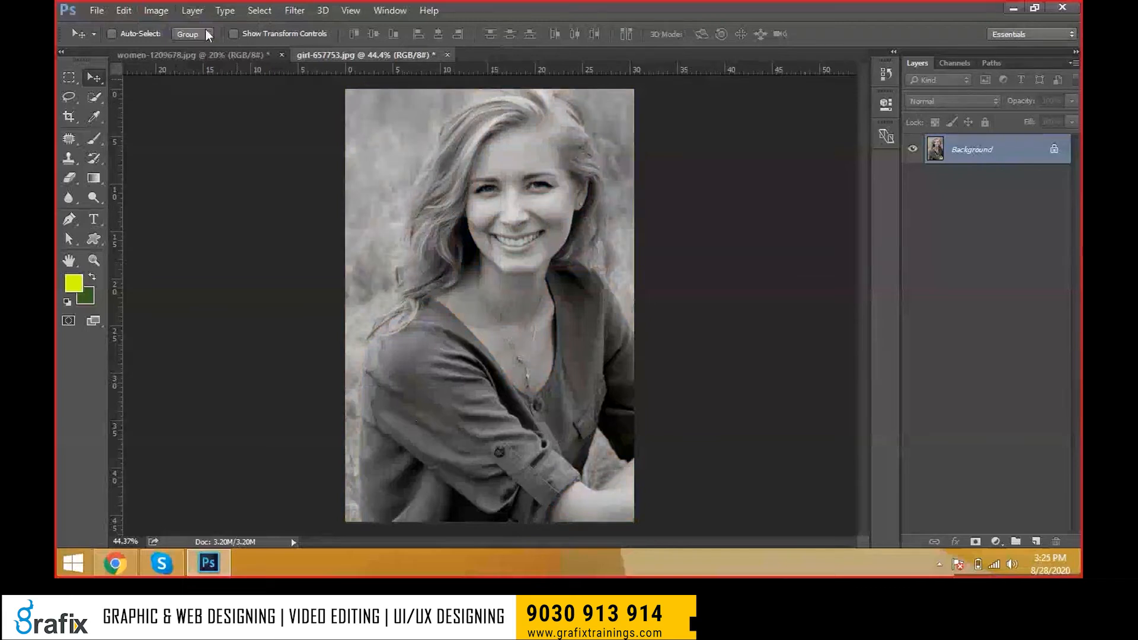
{"action": "left_click", "coordinate": [156, 10]}
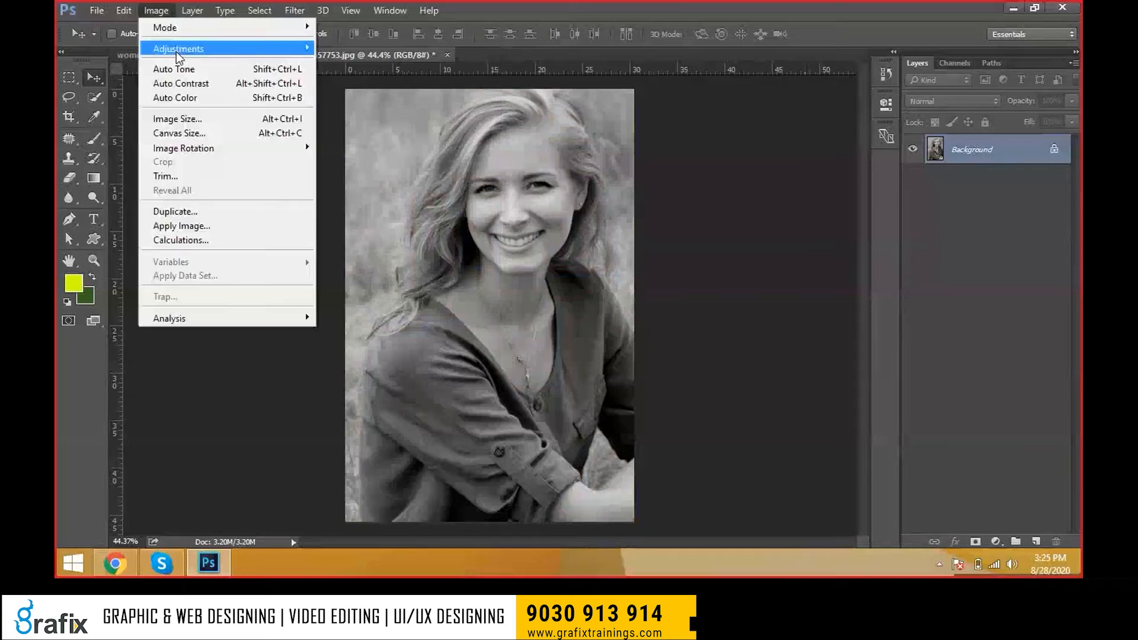
{"action": "mouse_move", "coordinate": [177, 53]}
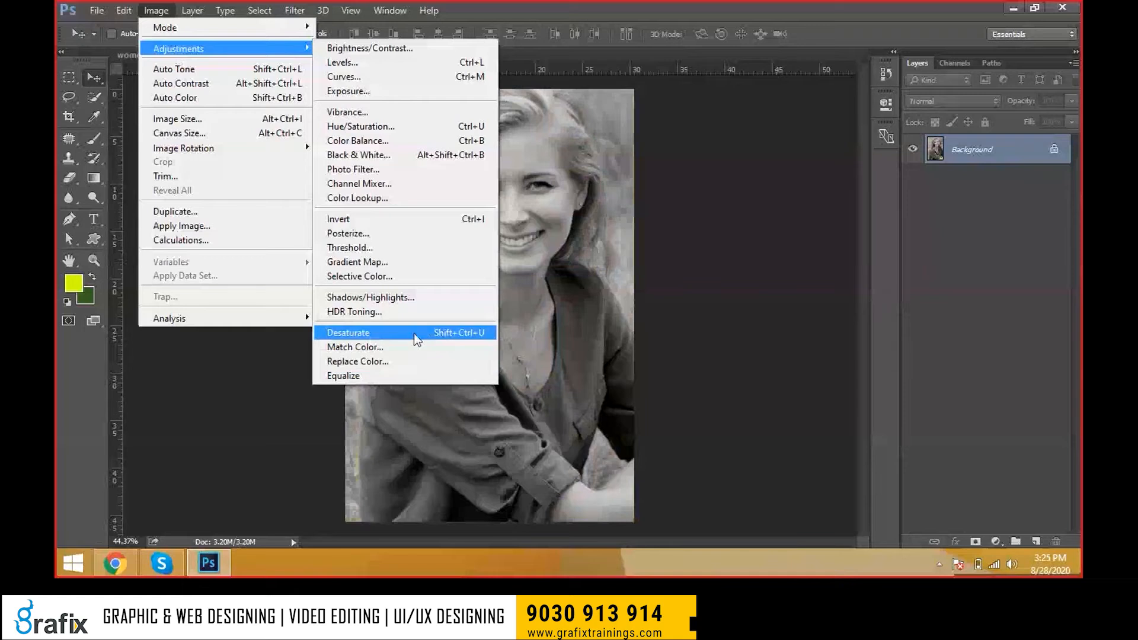
{"action": "left_click", "coordinate": [545, 339]}
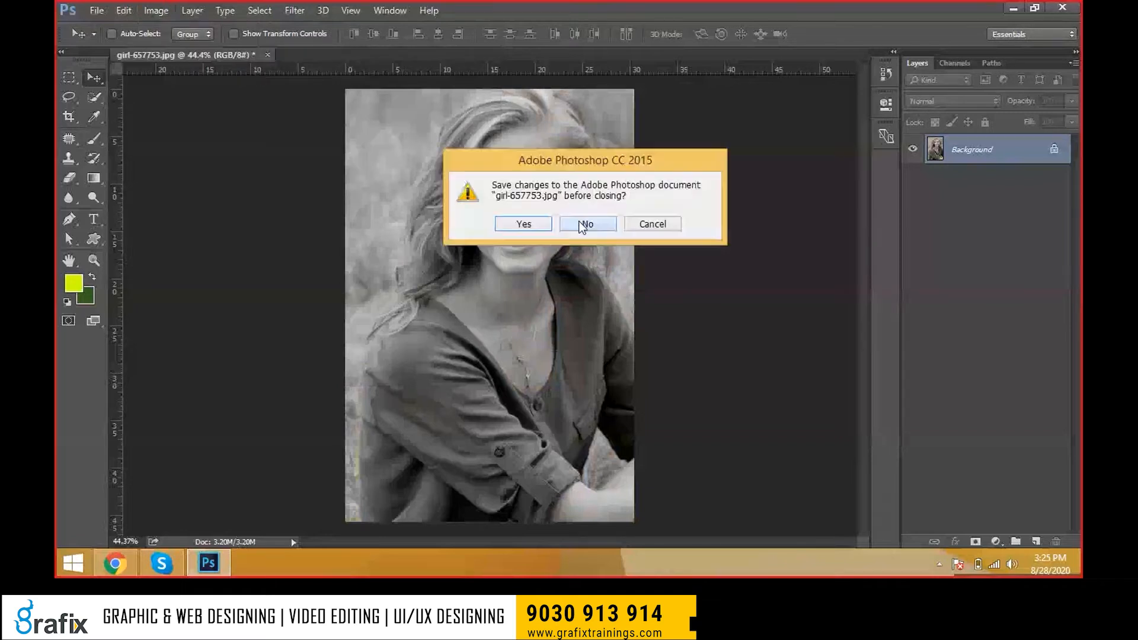
- Close girl-657753.jpg without saving and open adult-1822695.jpg
{"action": "left_click", "coordinate": [584, 226]}
{"action": "left_click", "coordinate": [97, 11]}
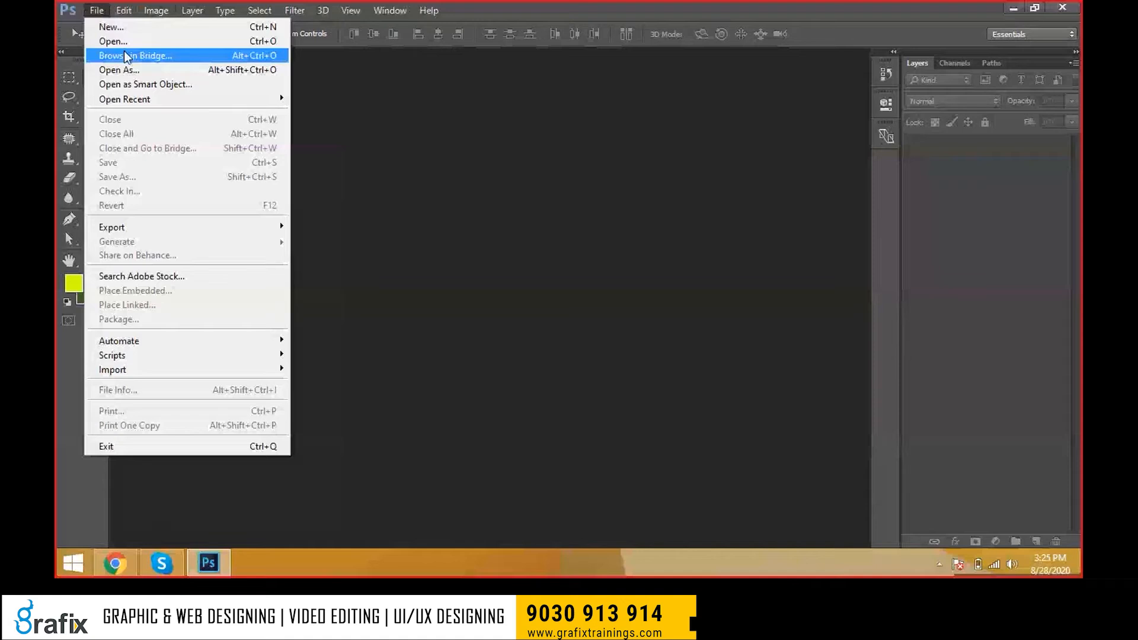
{"action": "left_click", "coordinate": [533, 402]}
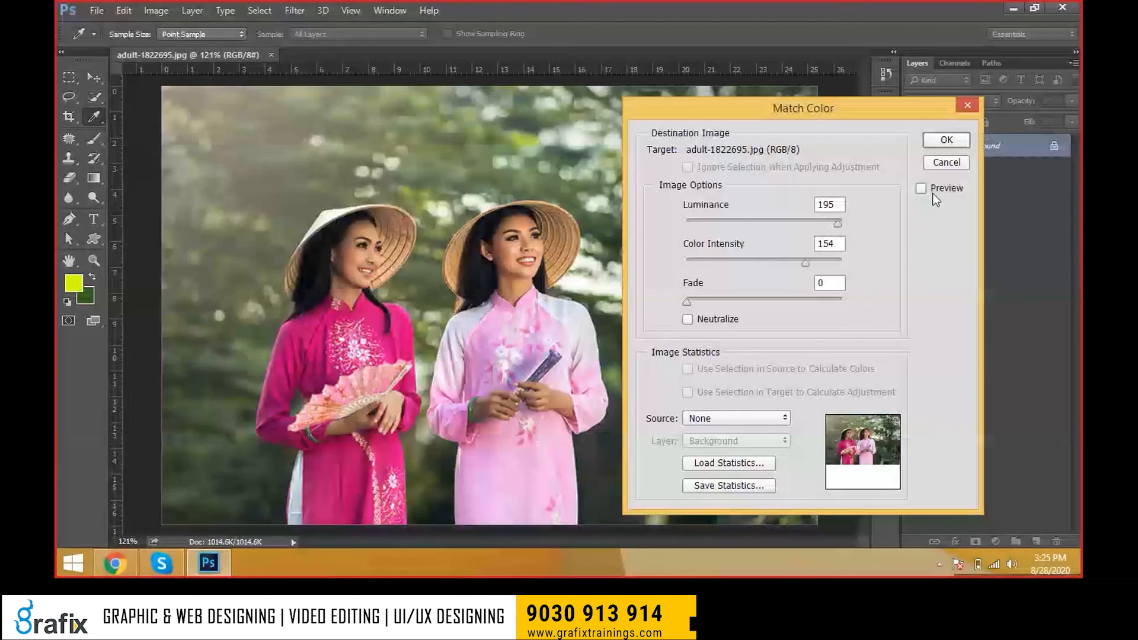
- Set the Match Color fade to 64 and compare the photo with and without the preview
{"action": "left_click", "coordinate": [921, 188]}
{"action": "left_click_drag", "start_coordinate": [686, 301], "coordinate": [784, 302]}
{"action": "left_click", "coordinate": [919, 191]}
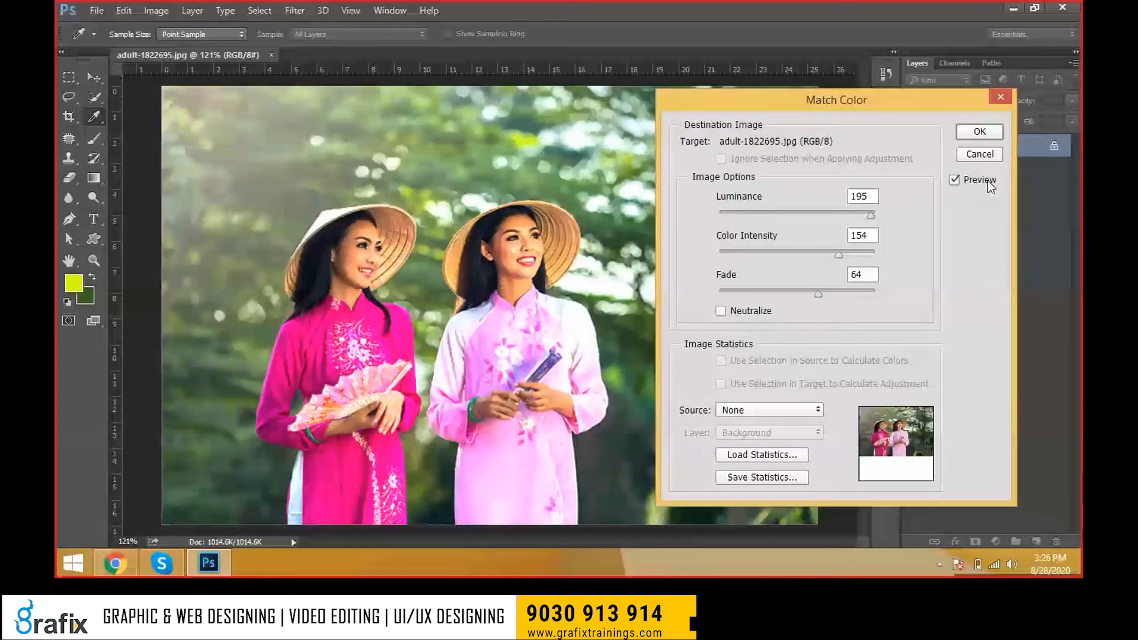
- Start Replace Color on the magenta dress and set the fuzziness to 68
{"action": "left_click", "coordinate": [457, 366]}
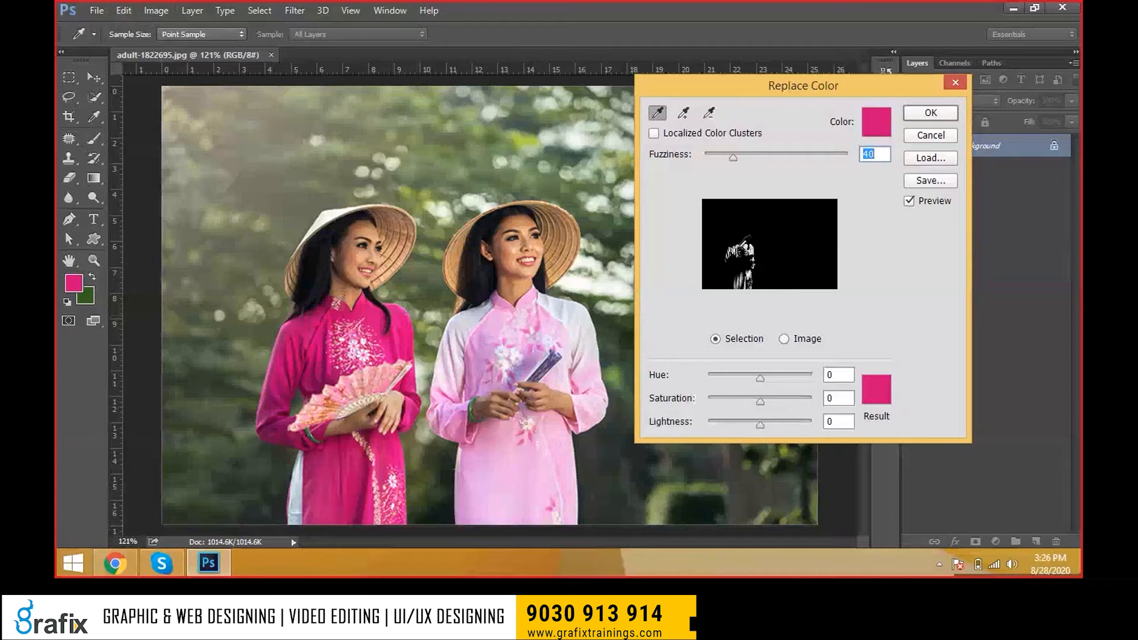
{"action": "left_click_drag", "start_coordinate": [727, 160], "coordinate": [749, 153]}
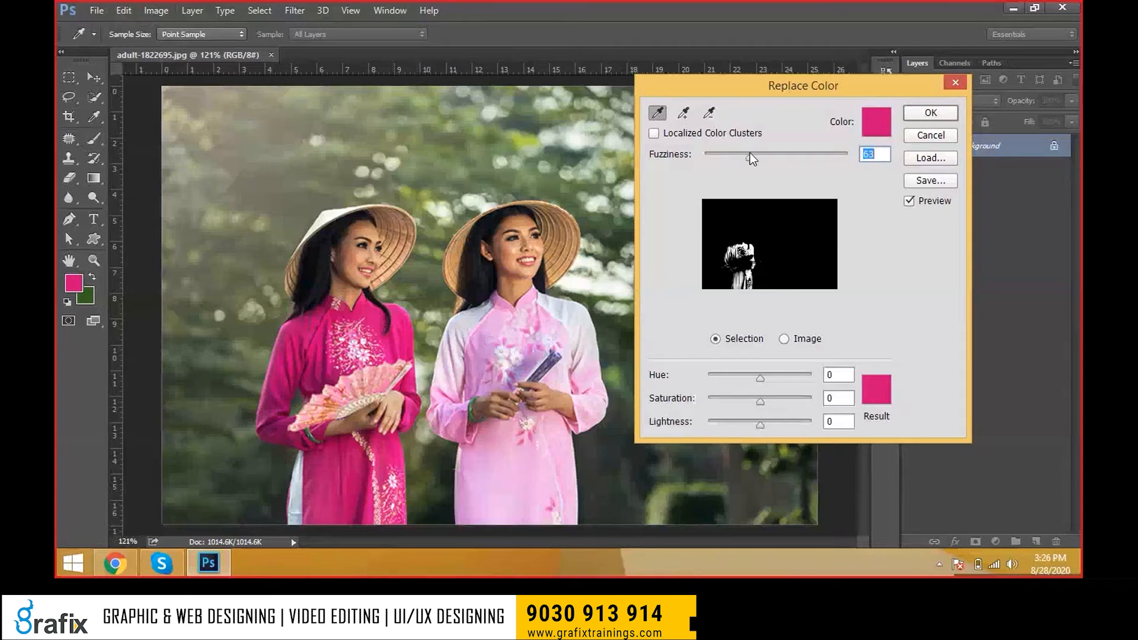
{"action": "key", "text": "Up"}
{"action": "key", "text": "Up"}
{"action": "key", "text": "Up"}
{"action": "key", "text": "Up"}
{"action": "key", "text": "Up"}
- Add another magenta dress tone to the colour selection and set the fuzziness to 69
{"action": "left_click", "coordinate": [685, 114]}
{"action": "left_click", "coordinate": [742, 252]}
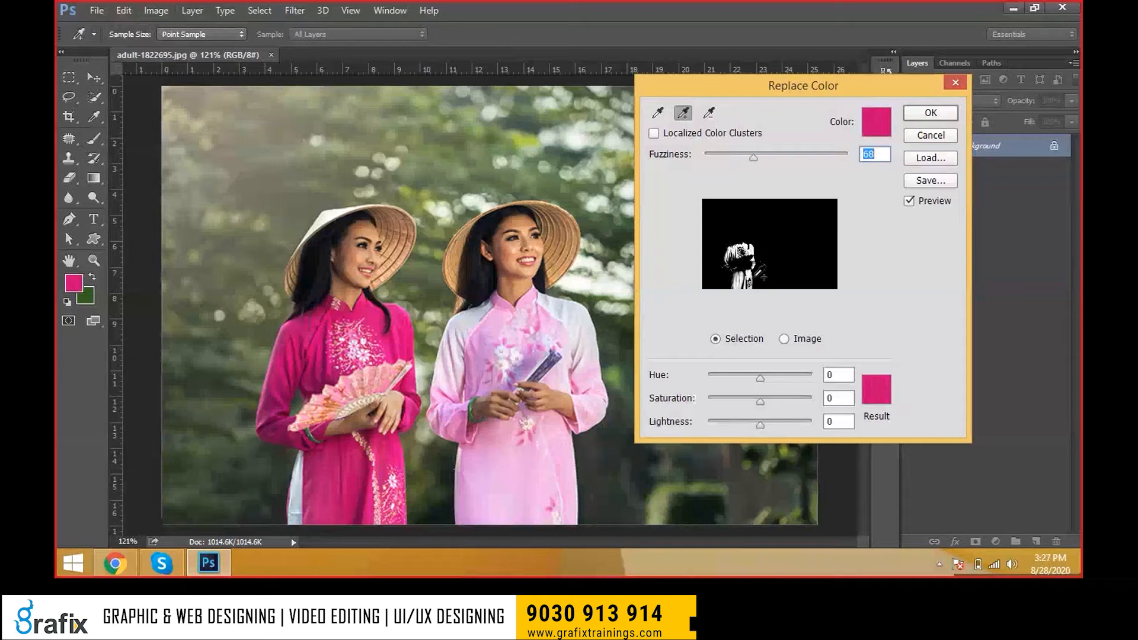
{"action": "mouse_move", "coordinate": [747, 157]}
{"action": "left_mouse_down"}
{"action": "mouse_move", "coordinate": [763, 158]}
{"action": "mouse_move", "coordinate": [754, 158]}
{"action": "left_mouse_up"}
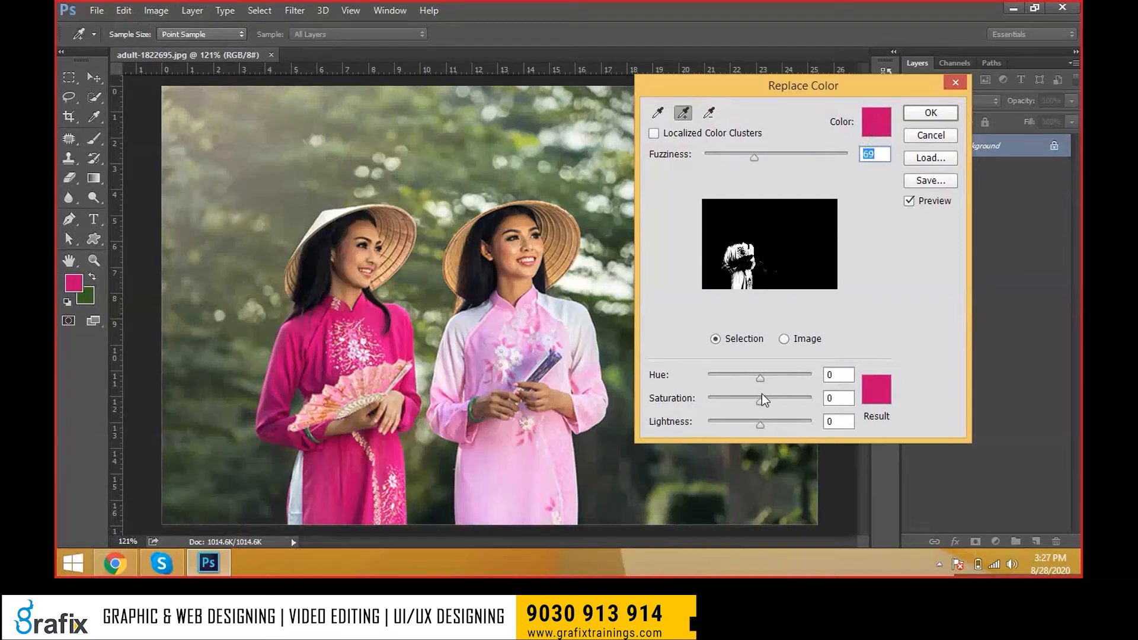
- Shift the replacement hue to -146 and add the dress's darker shade to the colour selection
{"action": "left_click_drag", "start_coordinate": [761, 379], "coordinate": [719, 396]}
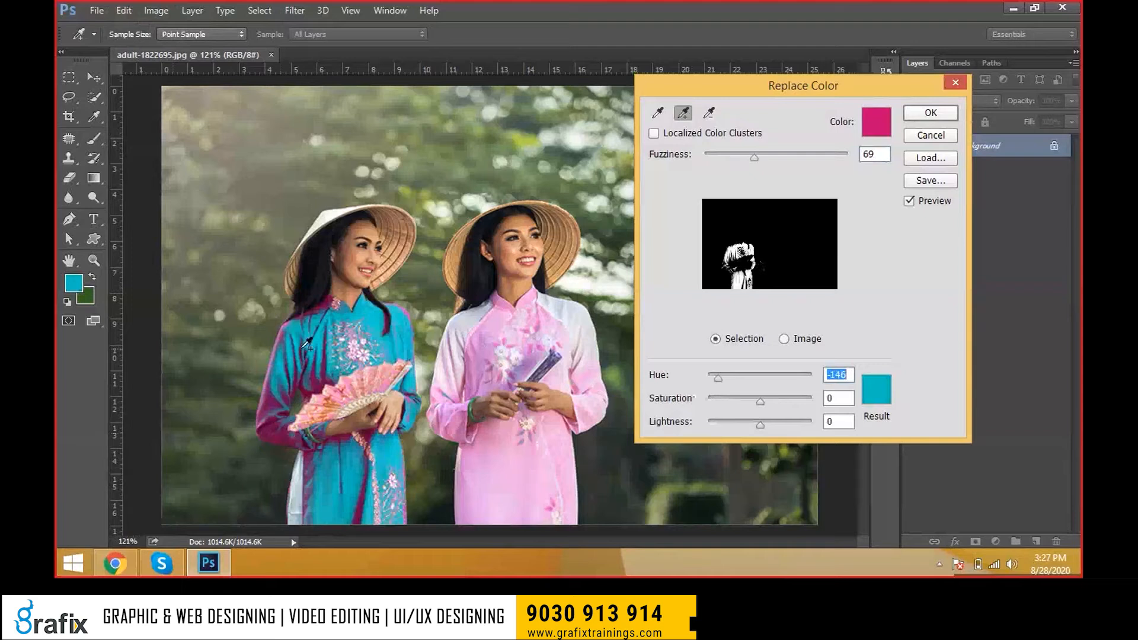
{"action": "left_click", "coordinate": [369, 431]}
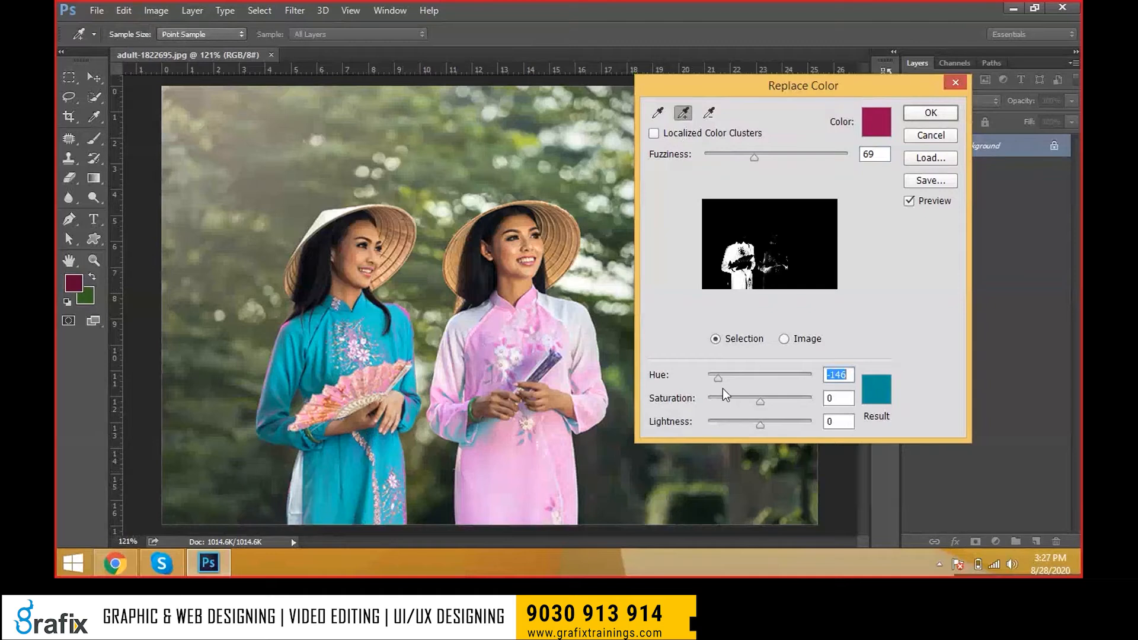
- Try several replacement hues, including +180, then set saturation +40, lightness -9 and a red hue of about +40 for the dress
{"action": "left_click_drag", "start_coordinate": [719, 379], "coordinate": [816, 375]}
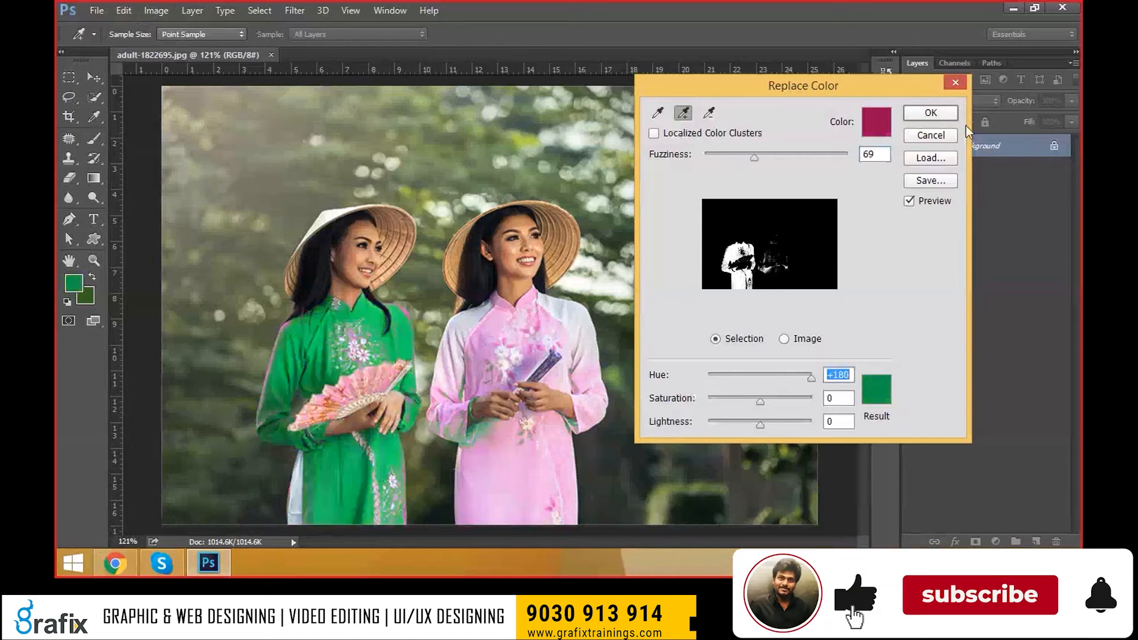
{"action": "left_click", "coordinate": [786, 374]}
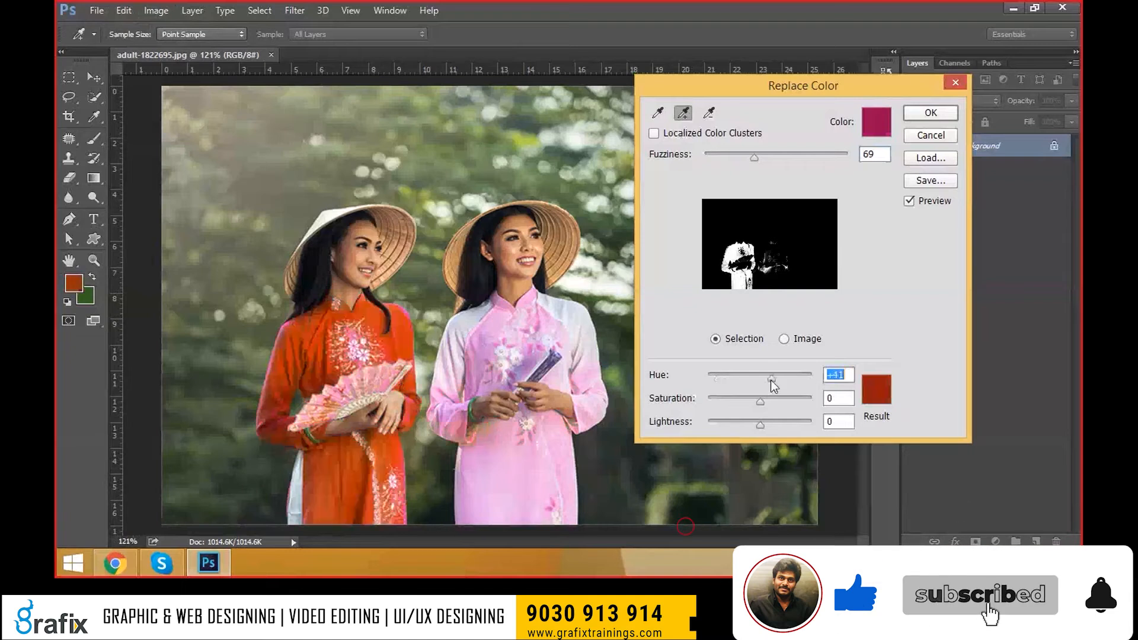
{"action": "left_click_drag", "start_coordinate": [787, 377], "coordinate": [755, 422]}
{"action": "left_click", "coordinate": [769, 402]}
{"action": "left_click", "coordinate": [769, 422]}
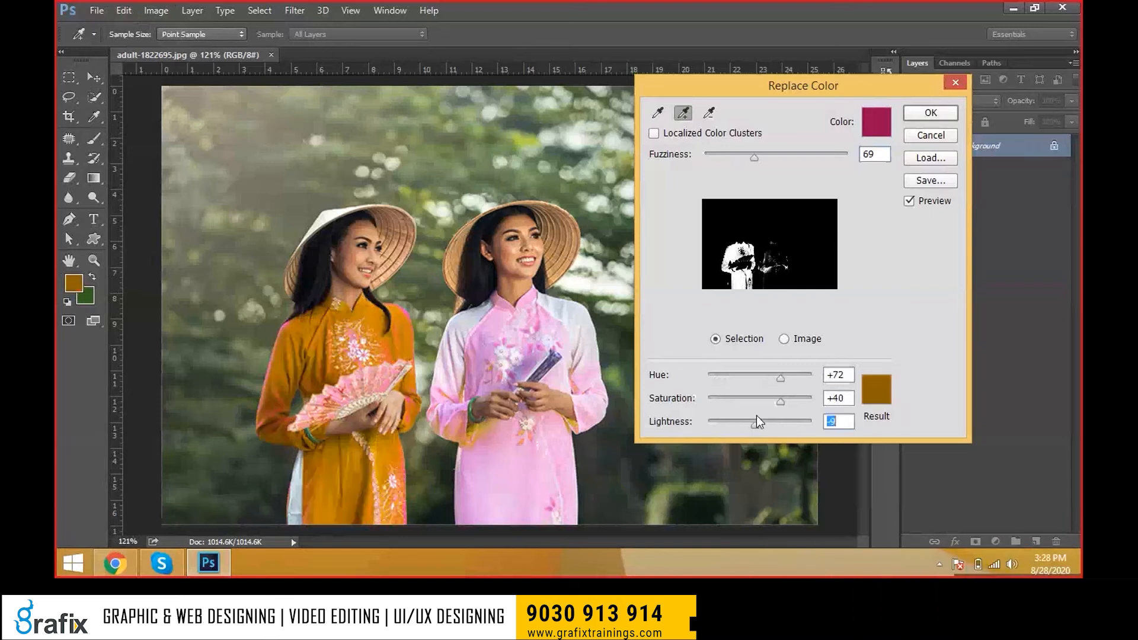
{"action": "mouse_move", "coordinate": [762, 381]}
{"action": "left_mouse_down"}
{"action": "mouse_move", "coordinate": [698, 382]}
{"action": "mouse_move", "coordinate": [770, 382]}
{"action": "left_mouse_up"}
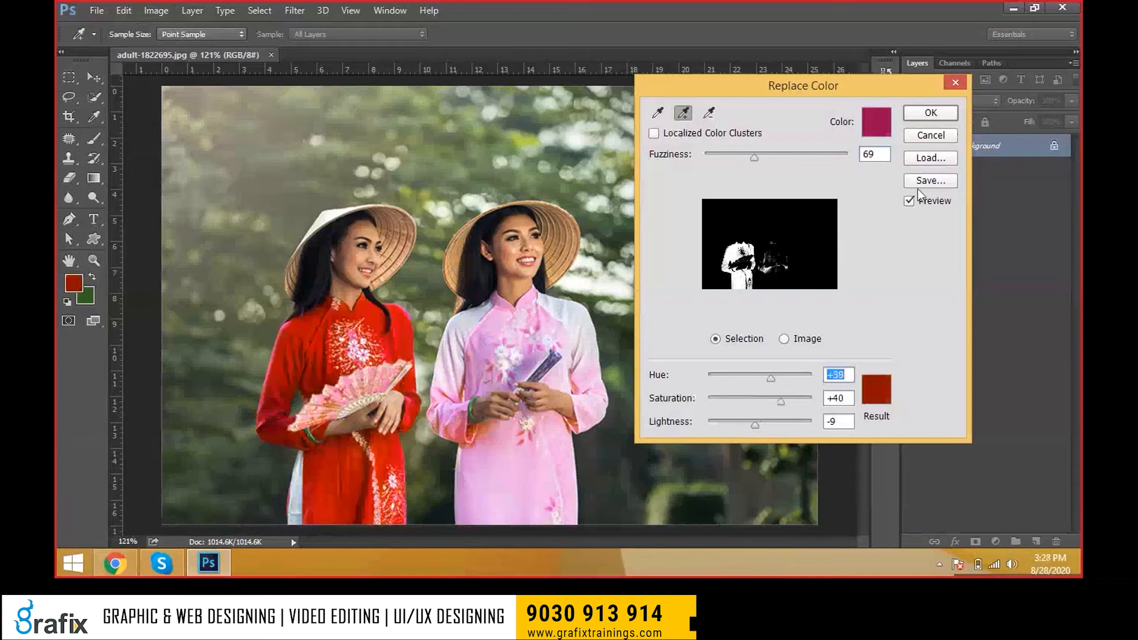
- Try resampling the colour on the dress's sleeve, and undo the new sample
{"action": "key", "text": "ctrl+alt"}
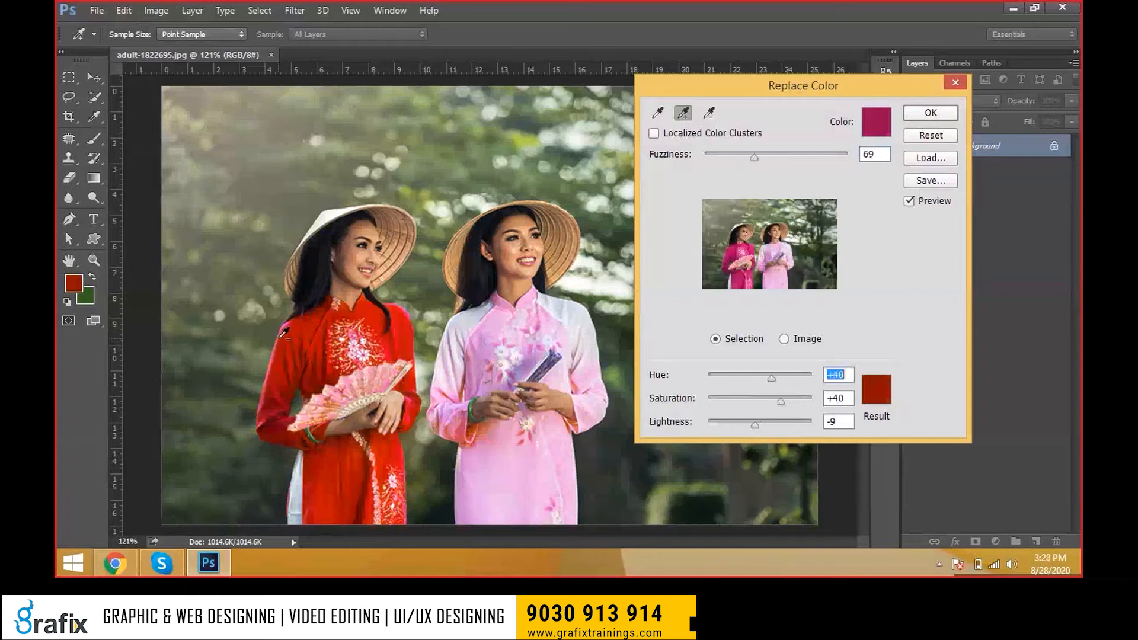
{"action": "left_click", "coordinate": [682, 113]}
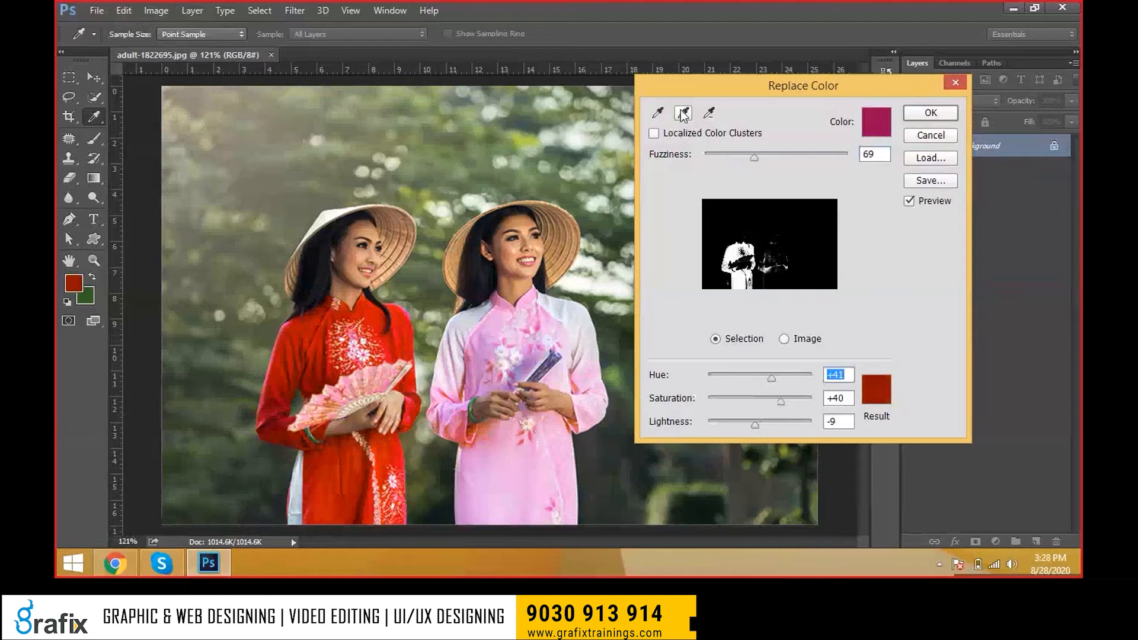
{"action": "key", "text": "ctrl+alt"}
{"action": "left_click", "coordinate": [307, 345]}
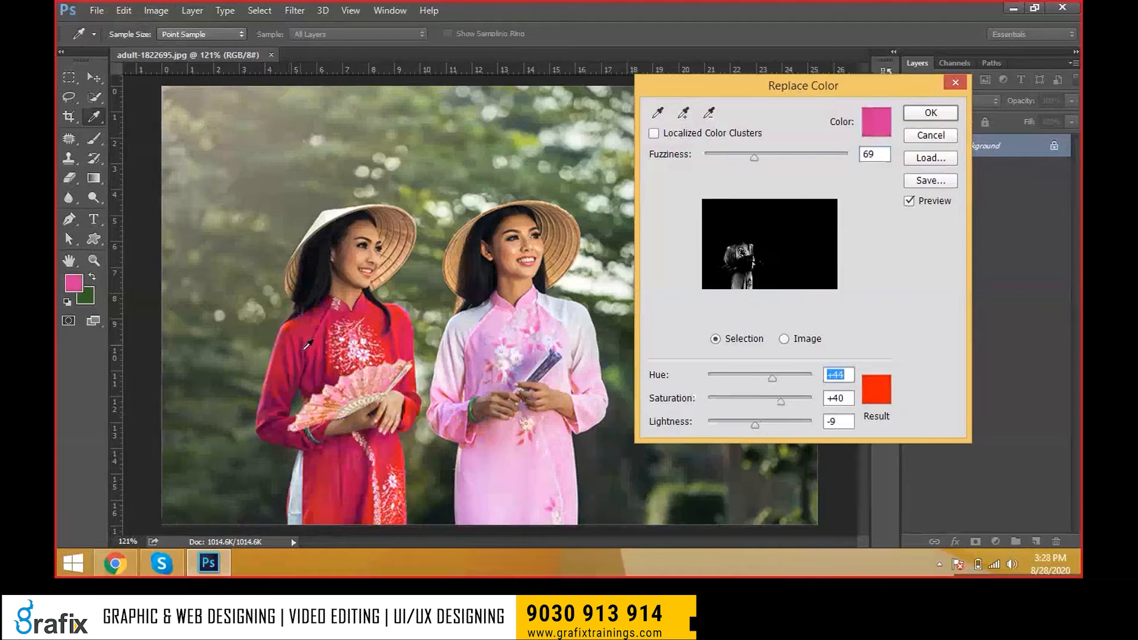
{"action": "key", "text": "ctrl+z"}
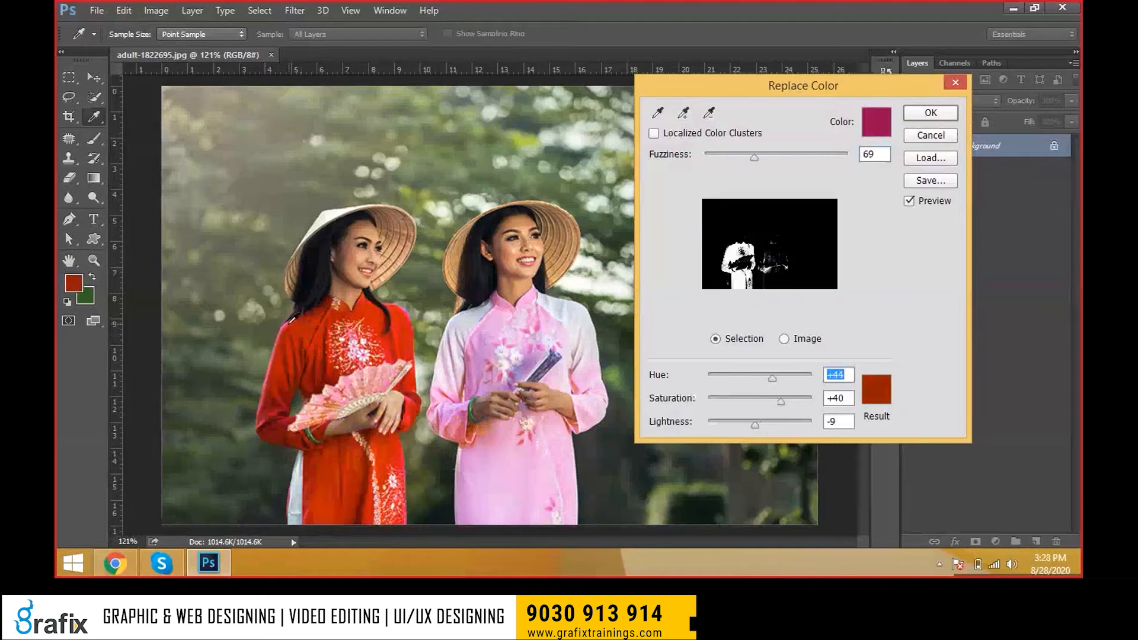
- Sample the dress colour again, raise the replacement saturation to +100, and cancel the colour replacement
{"action": "left_click", "coordinate": [302, 341]}
{"action": "key", "text": "ctrl"}
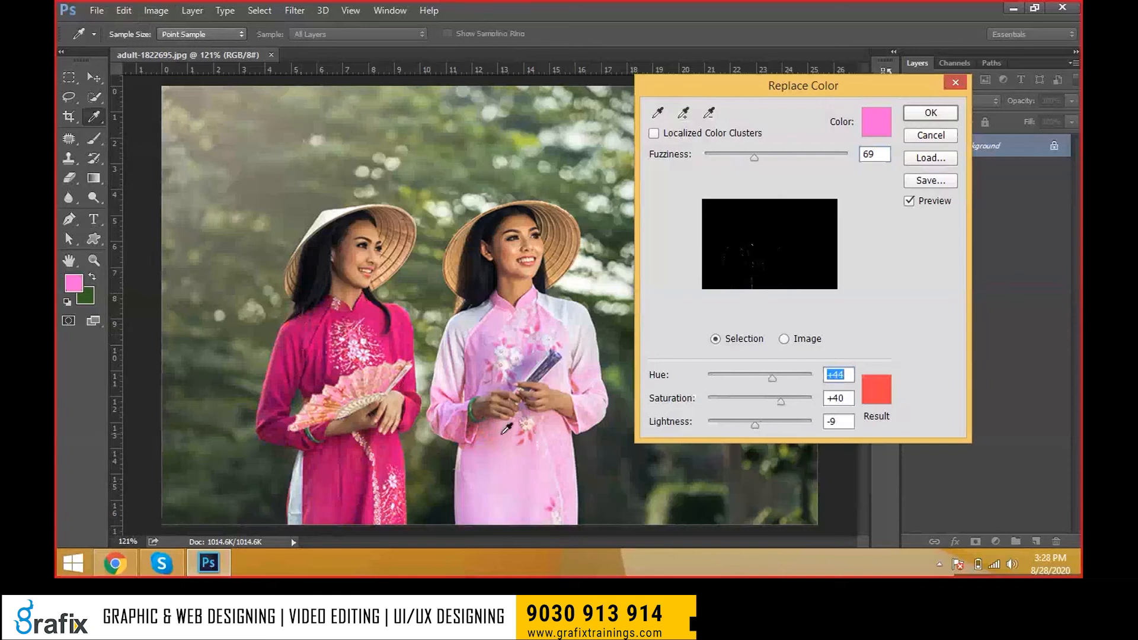
{"action": "left_click_drag", "start_coordinate": [738, 400], "coordinate": [871, 404]}
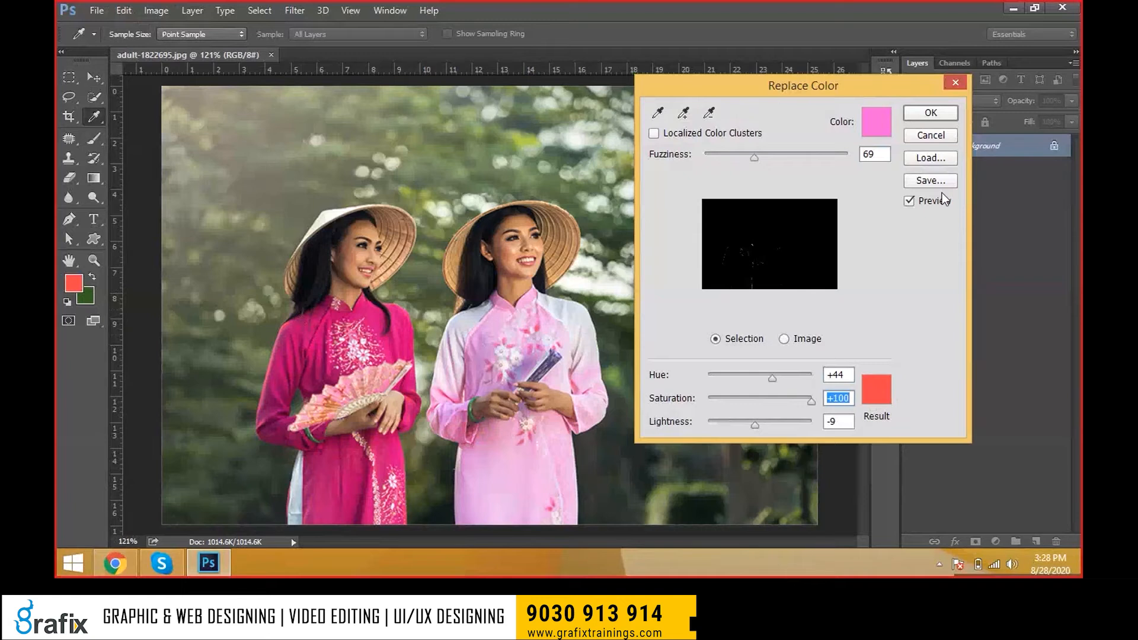
{"action": "left_click", "coordinate": [940, 139]}
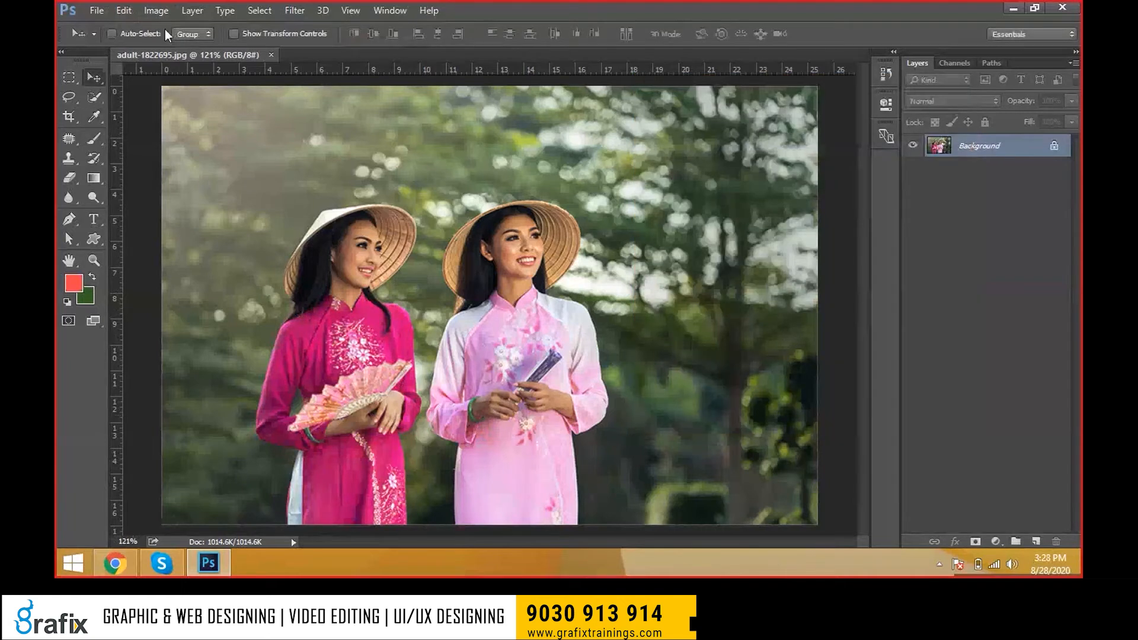
- Start Replace Color on the photo, sample the magenta dress and set the replacement hue to +41
{"action": "left_click", "coordinate": [156, 10]}
{"action": "mouse_move", "coordinate": [178, 49]}
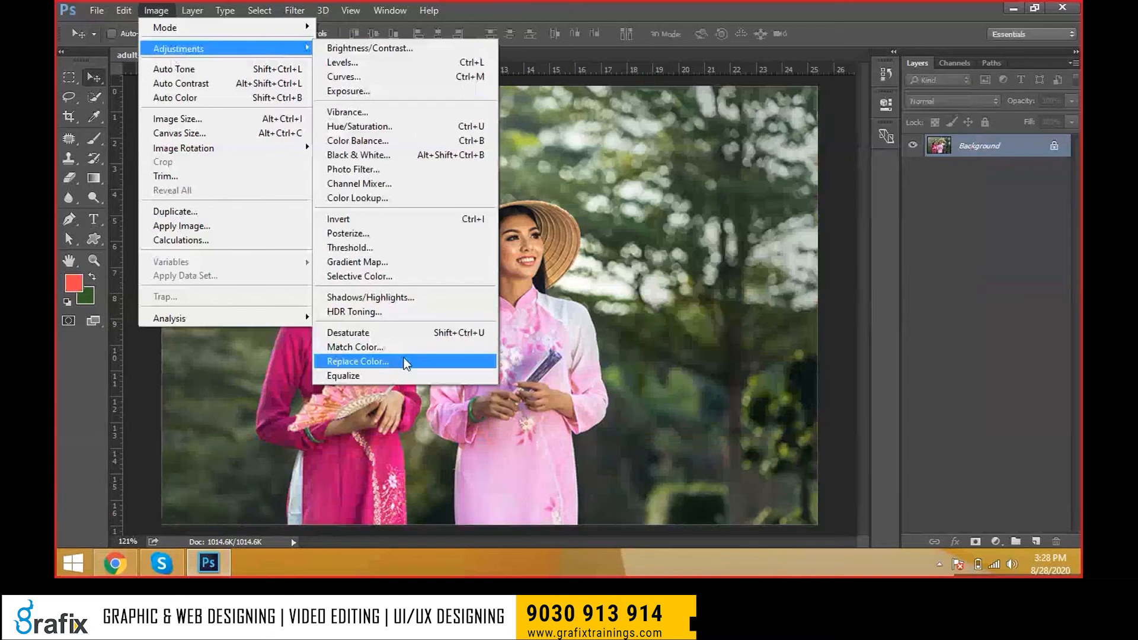
{"action": "left_click", "coordinate": [406, 362]}
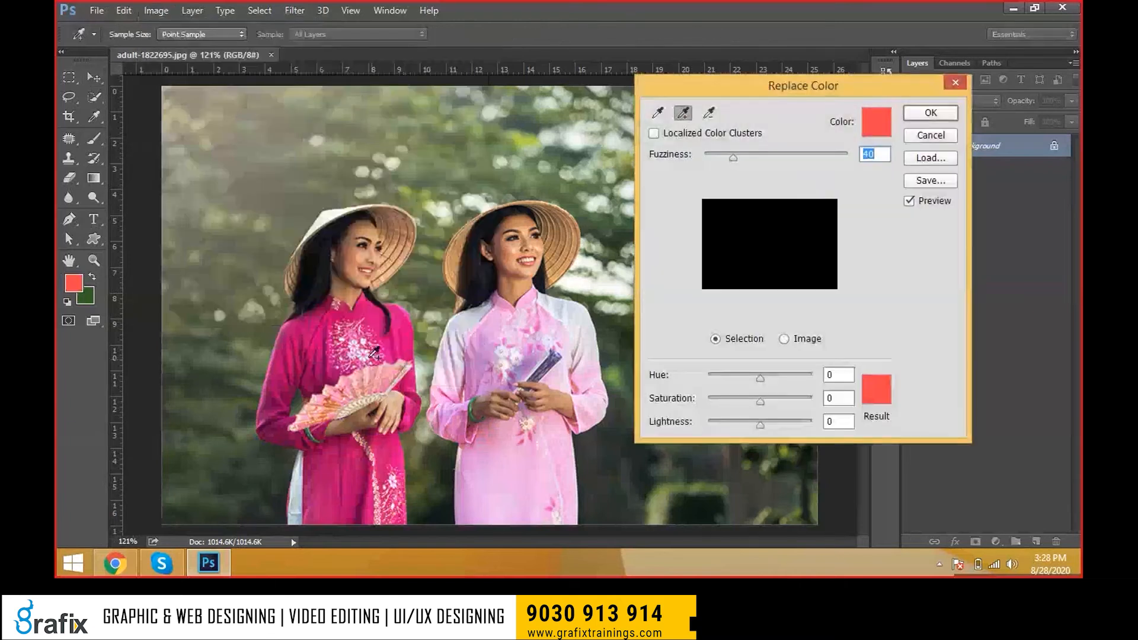
{"action": "left_click", "coordinate": [372, 356]}
{"action": "mouse_move", "coordinate": [766, 380]}
{"action": "left_mouse_down"}
{"action": "mouse_move", "coordinate": [781, 376]}
{"action": "mouse_move", "coordinate": [771, 377]}
{"action": "left_mouse_up"}
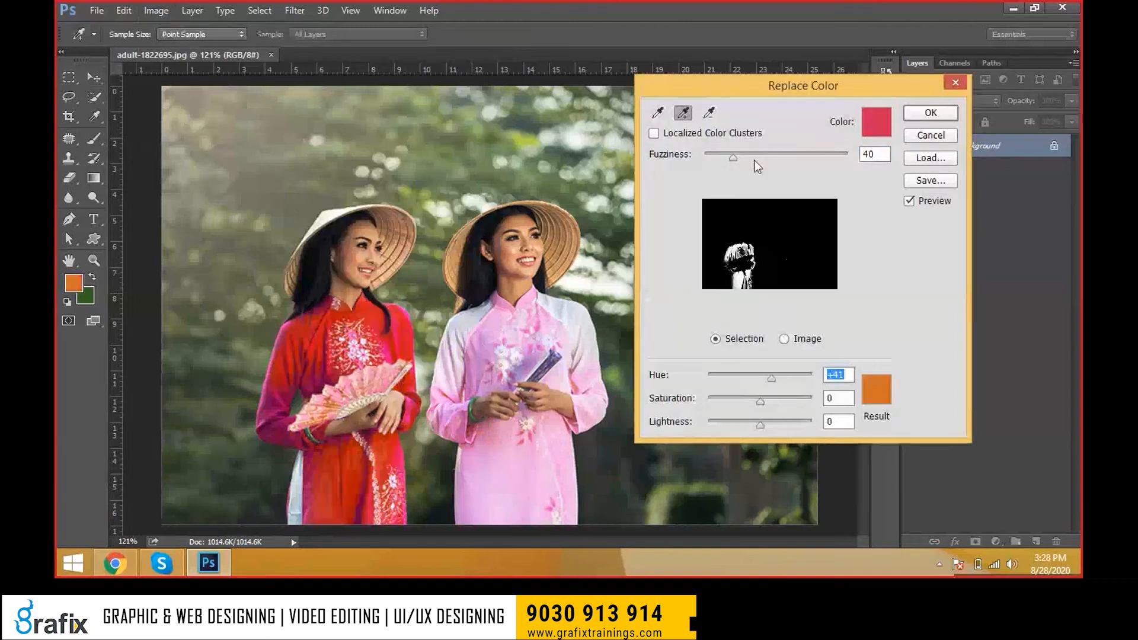
- Set the fuzziness to 59, add the dress's lower part to the colour selection, and try shifting the replacement hue to blue
{"action": "left_click_drag", "start_coordinate": [754, 160], "coordinate": [761, 160]}
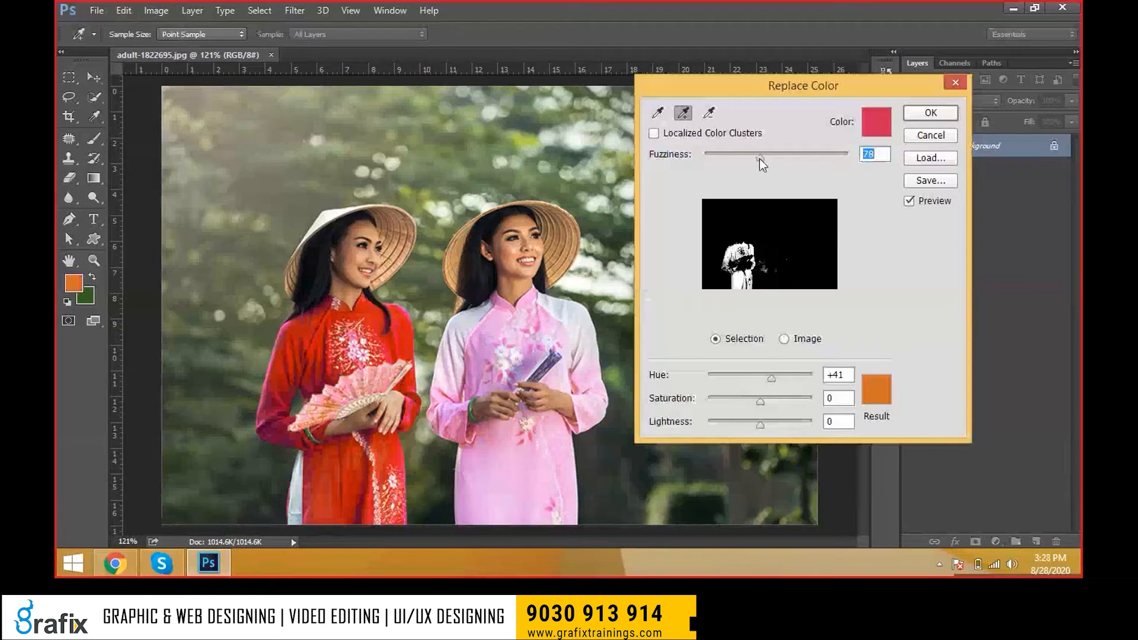
{"action": "left_click_drag", "start_coordinate": [759, 158], "coordinate": [747, 158]}
{"action": "left_click", "coordinate": [359, 442]}
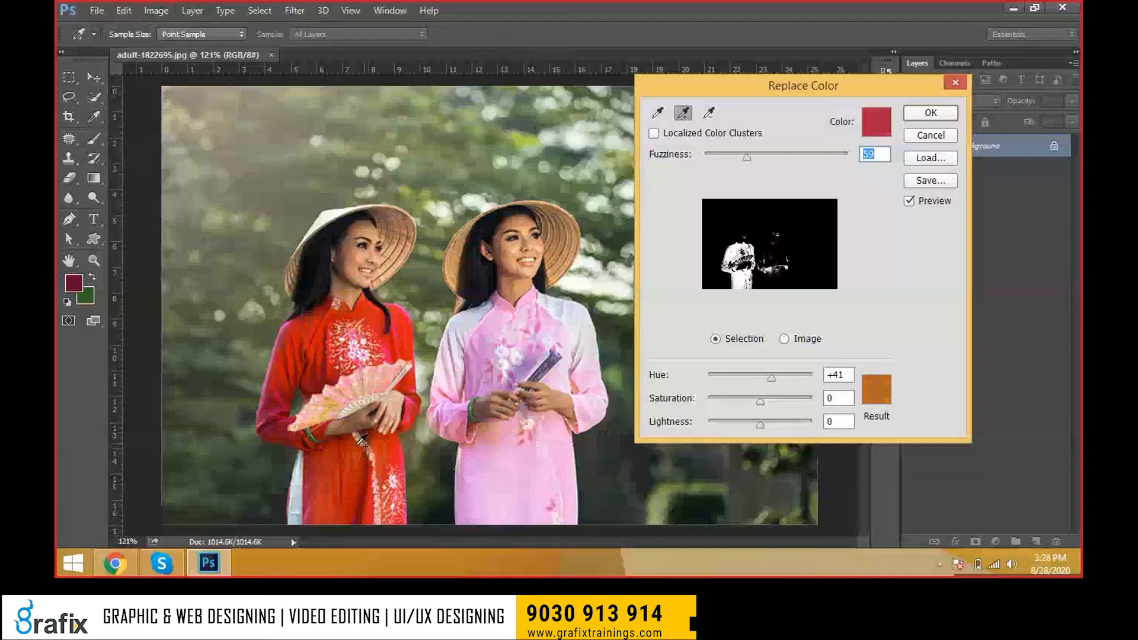
{"action": "left_click_drag", "start_coordinate": [771, 377], "coordinate": [730, 377]}
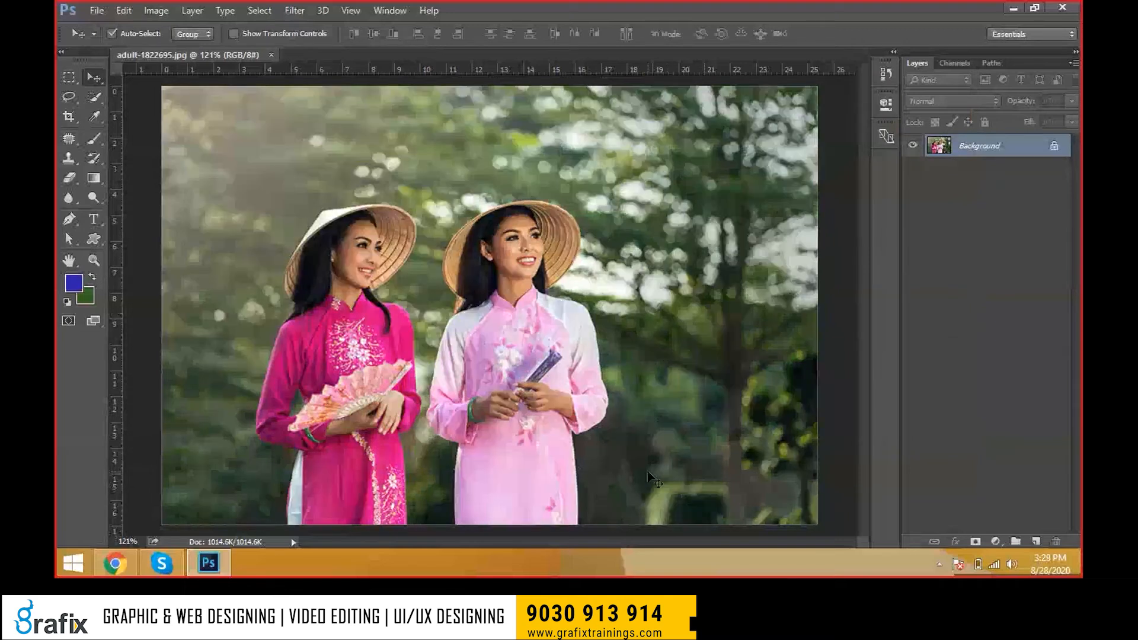
{"action": "left_click", "coordinate": [111, 33]}
{"action": "left_click", "coordinate": [147, 10]}
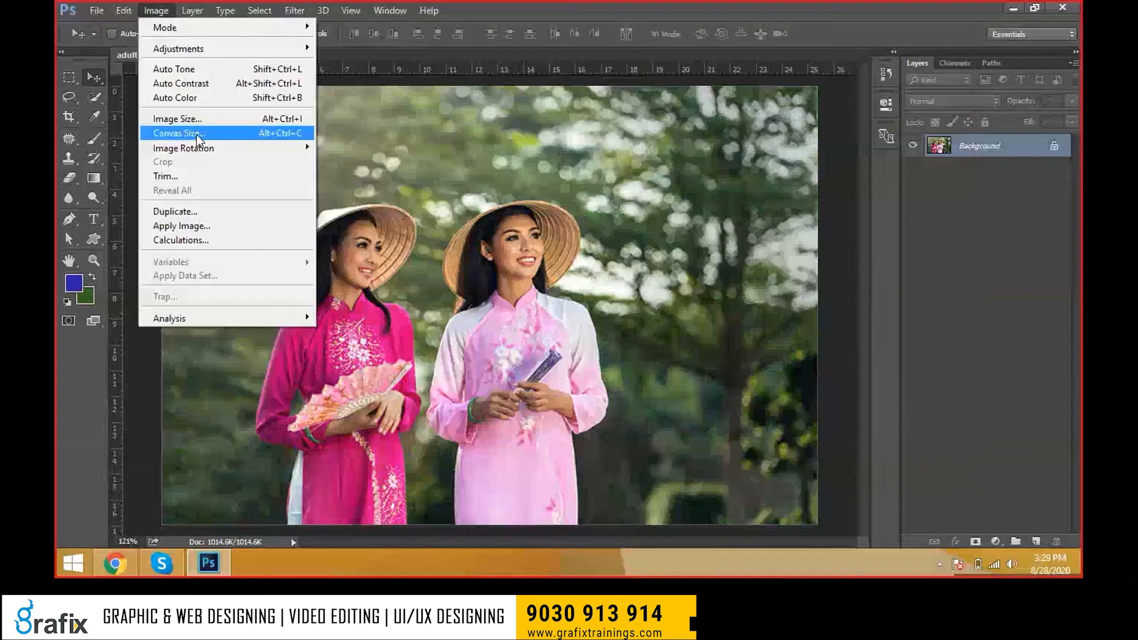
{"action": "mouse_move", "coordinate": [178, 49]}
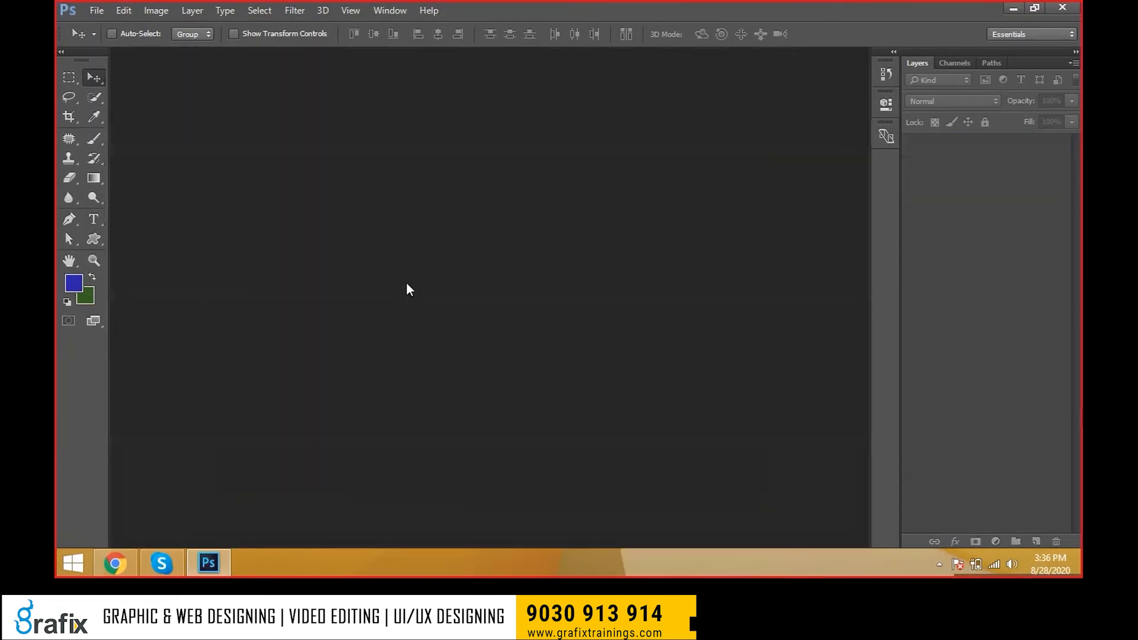
{"action": "key", "text": "ctrl+o"}
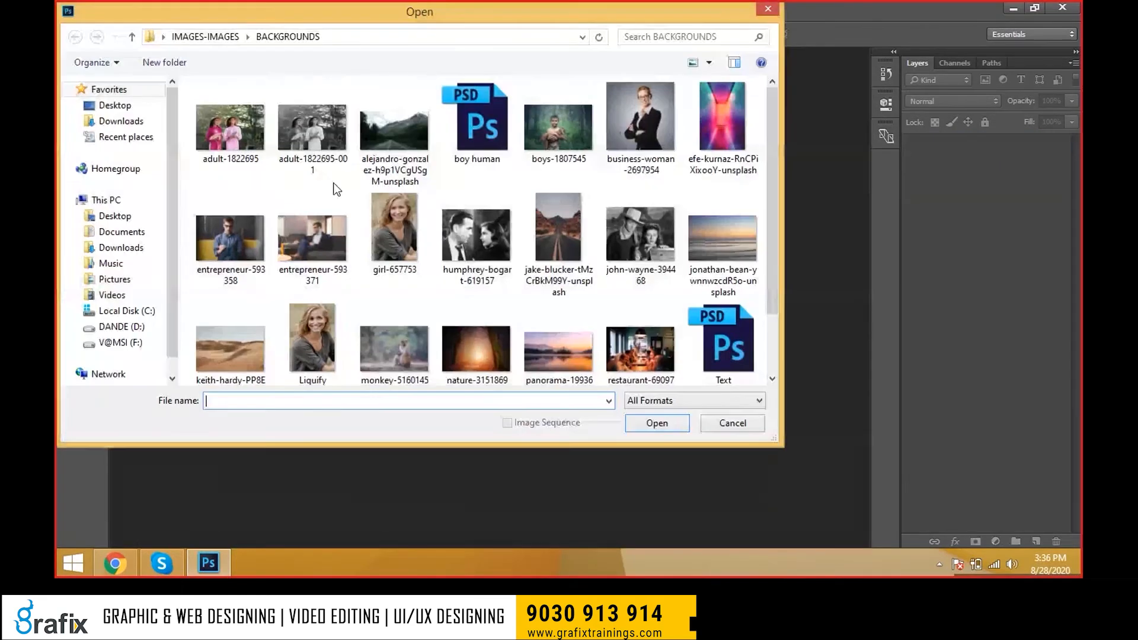
{"action": "double_click", "coordinate": [321, 163]}
{"action": "key", "text": "ctrl+plus"}
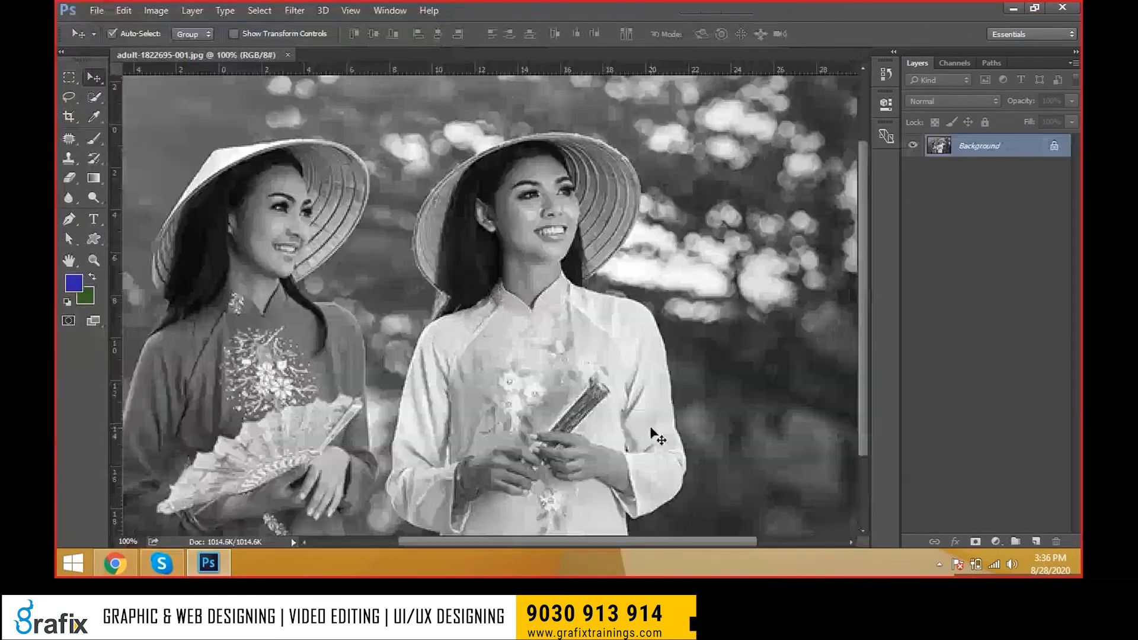
{"action": "key", "text": "ctrl+plus"}
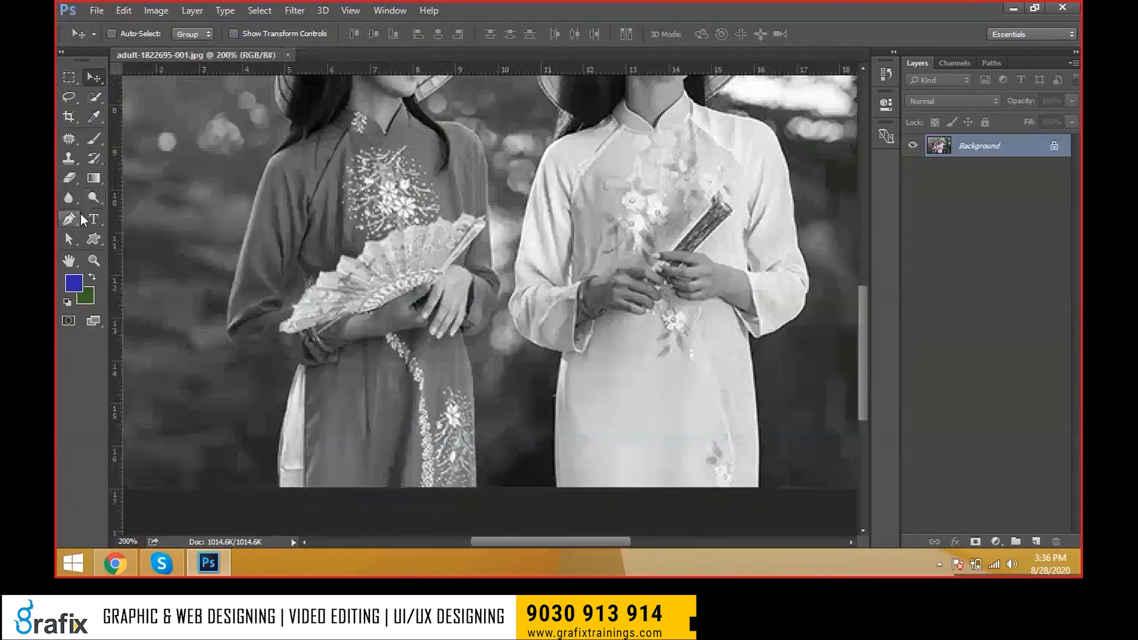
- Start a Pen tool path around the fan-holding woman's skirt, tracing its outer edge and the waist up to her fingers
{"action": "left_click", "coordinate": [71, 220]}
{"action": "left_click", "coordinate": [127, 223]}
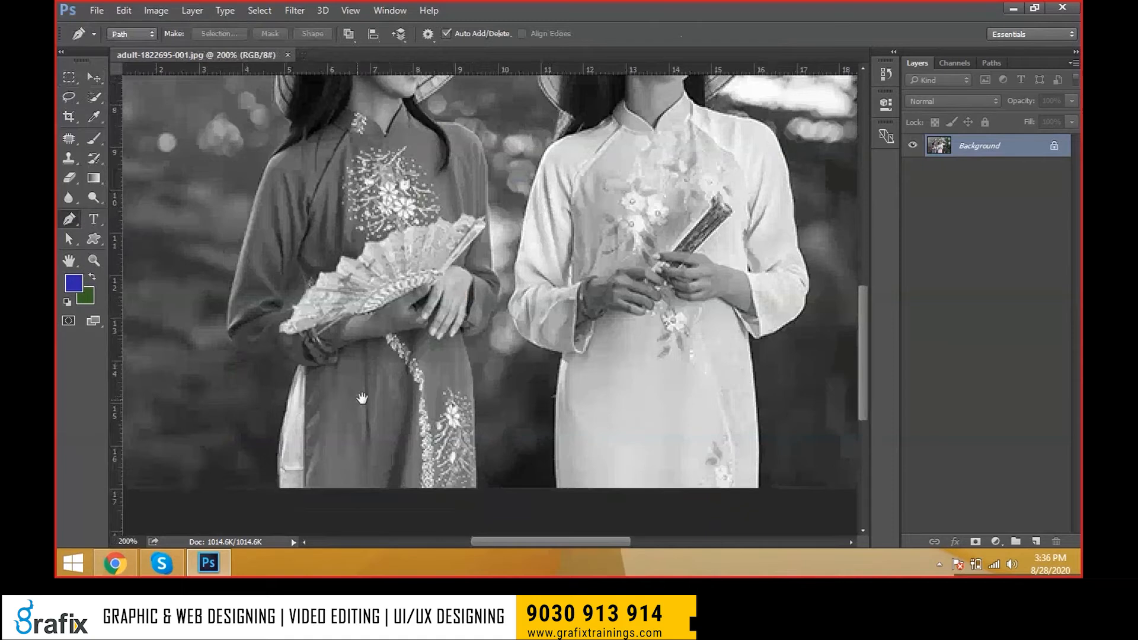
{"action": "left_click_drag", "start_coordinate": [357, 399], "coordinate": [368, 376]}
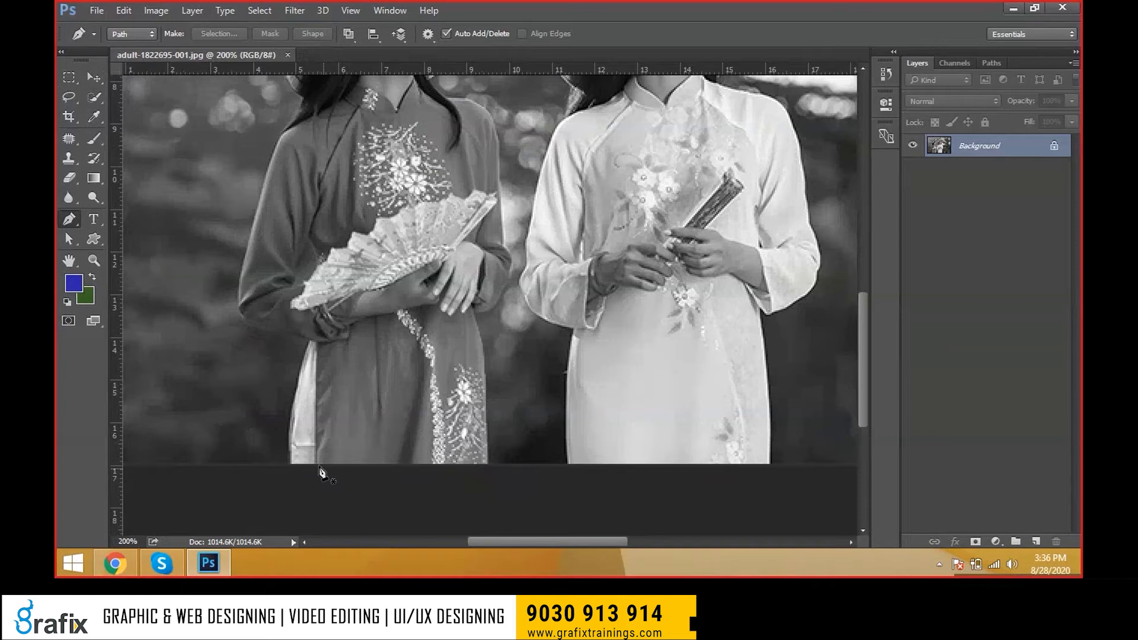
{"action": "left_click", "coordinate": [317, 466]}
{"action": "left_click", "coordinate": [316, 382]}
{"action": "left_click", "coordinate": [318, 344]}
{"action": "left_click", "coordinate": [349, 337]}
{"action": "left_click", "coordinate": [349, 325]}
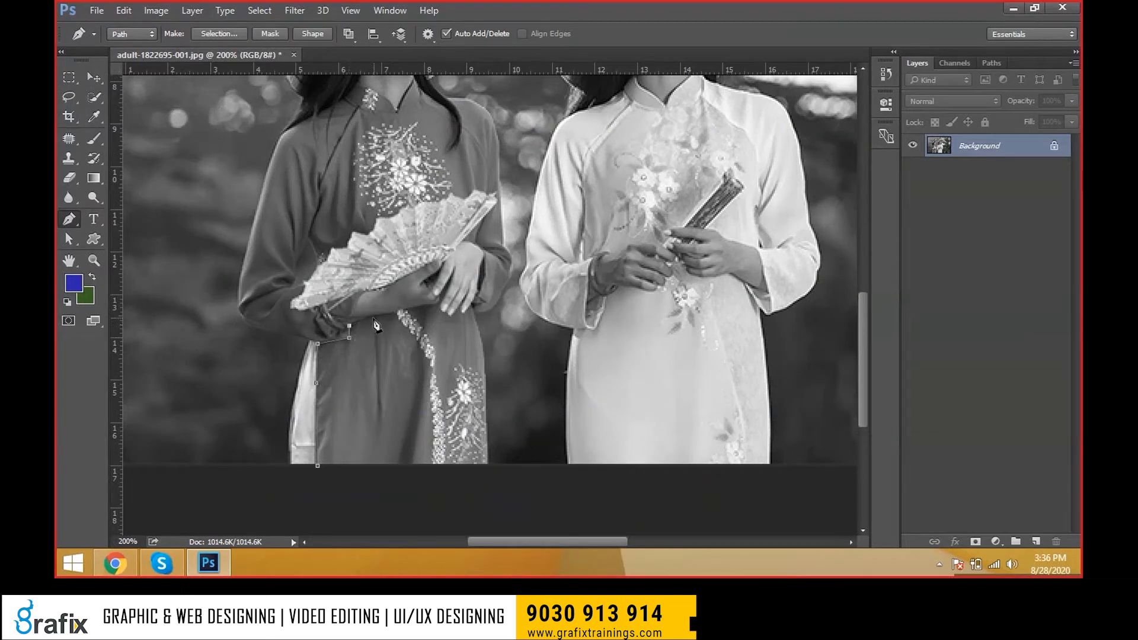
{"action": "left_click", "coordinate": [373, 318]}
{"action": "left_click", "coordinate": [424, 308]}
{"action": "left_click", "coordinate": [437, 302]}
{"action": "left_click", "coordinate": [443, 309]}
- Continue the path past her fingertips, down the skirt's other edge and along the hem, and close it at the starting point
{"action": "scroll", "coordinate": [463, 306], "scroll_direction": "up", "scroll_amount": 3}
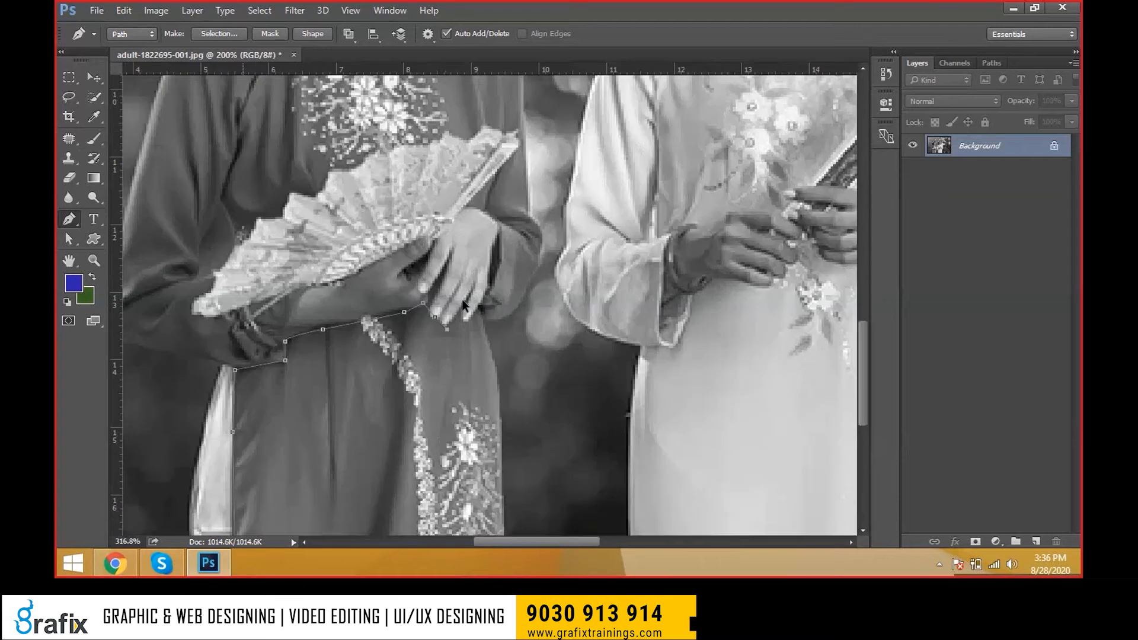
{"action": "left_click", "coordinate": [447, 326]}
{"action": "left_click", "coordinate": [475, 314]}
{"action": "left_click", "coordinate": [478, 306]}
{"action": "left_click_drag", "start_coordinate": [505, 386], "coordinate": [489, 271]}
{"action": "left_click", "coordinate": [483, 292]}
{"action": "left_click", "coordinate": [486, 384]}
{"action": "left_click", "coordinate": [489, 443]}
{"action": "left_click", "coordinate": [488, 461]}
{"action": "left_click", "coordinate": [312, 461]}
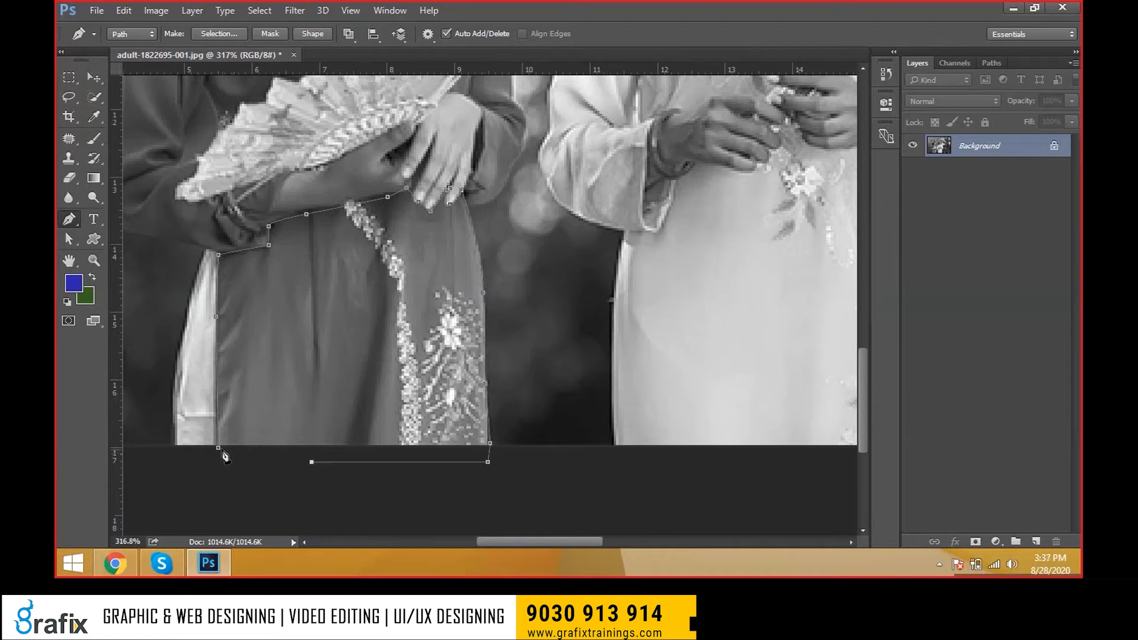
{"action": "left_click", "coordinate": [220, 448]}
- Convert the closed skirt path to a selection and feather it by 1 pixel
{"action": "scroll", "coordinate": [380, 423], "scroll_direction": "down", "scroll_amount": 3}
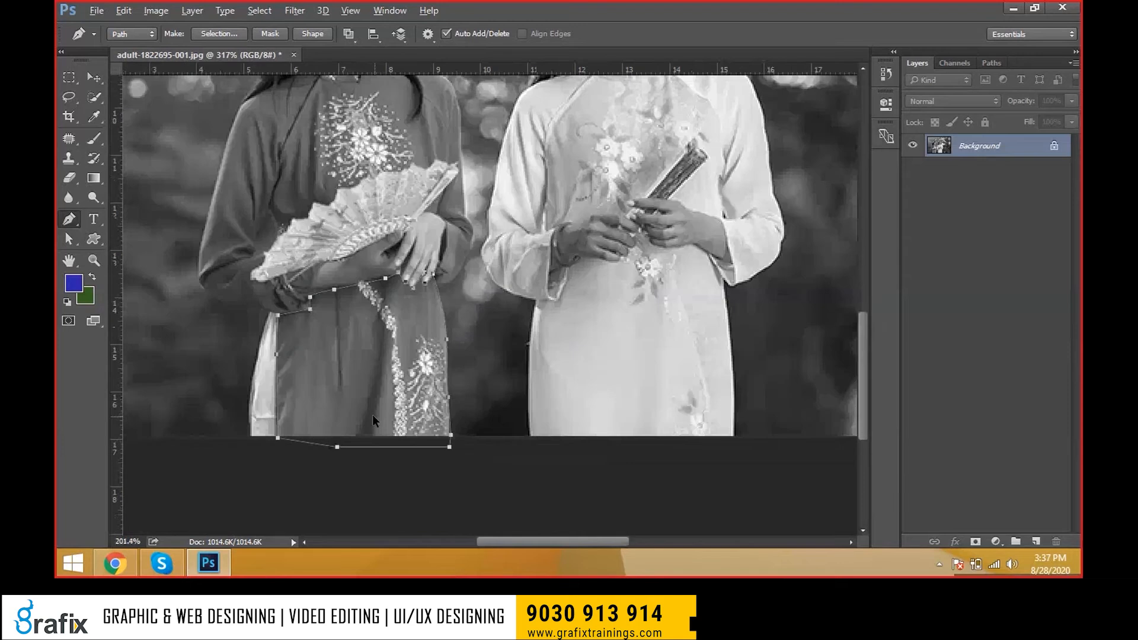
{"action": "scroll", "coordinate": [376, 420], "scroll_direction": "down", "scroll_amount": 2}
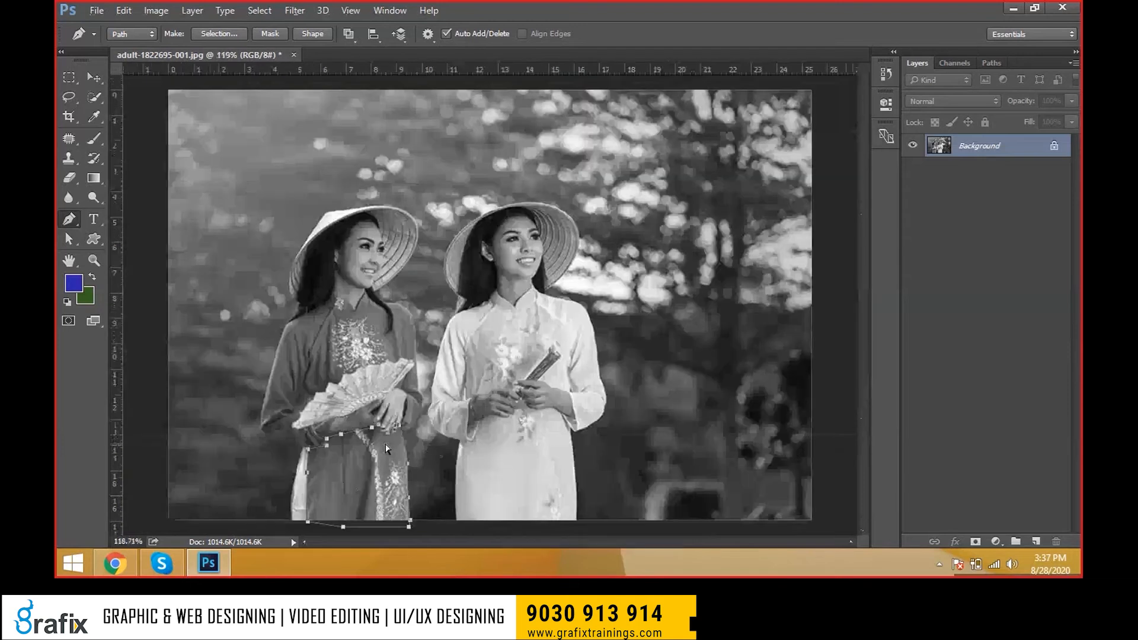
{"action": "key", "text": "ctrl+Return"}
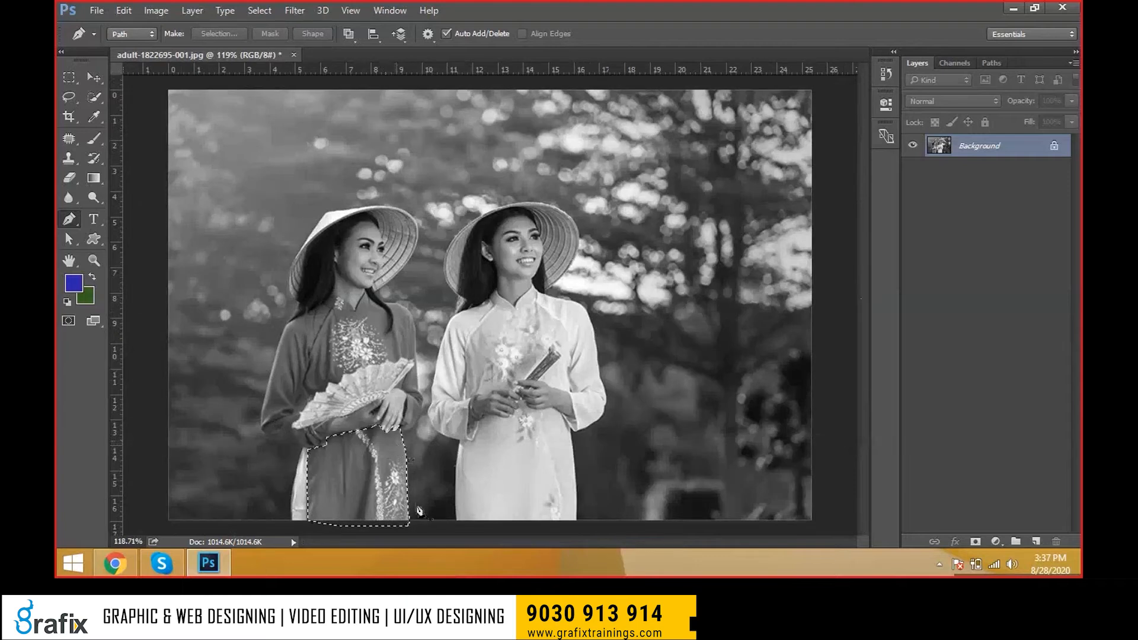
{"action": "key", "text": "shift+F6"}
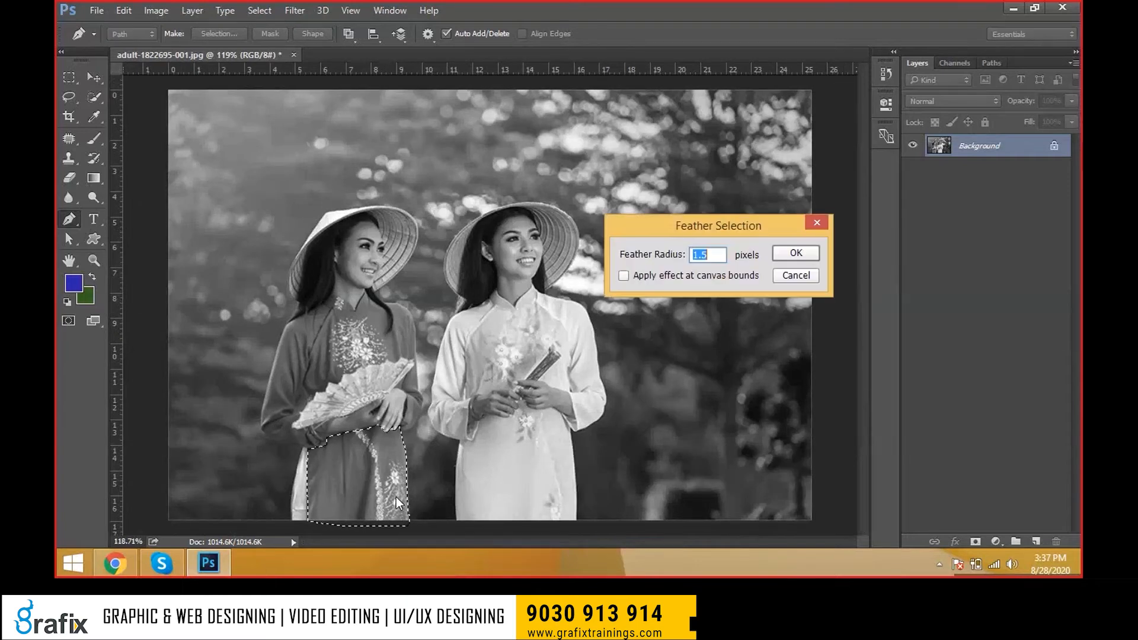
{"action": "type", "text": "1"}
{"action": "left_click", "coordinate": [796, 254]}
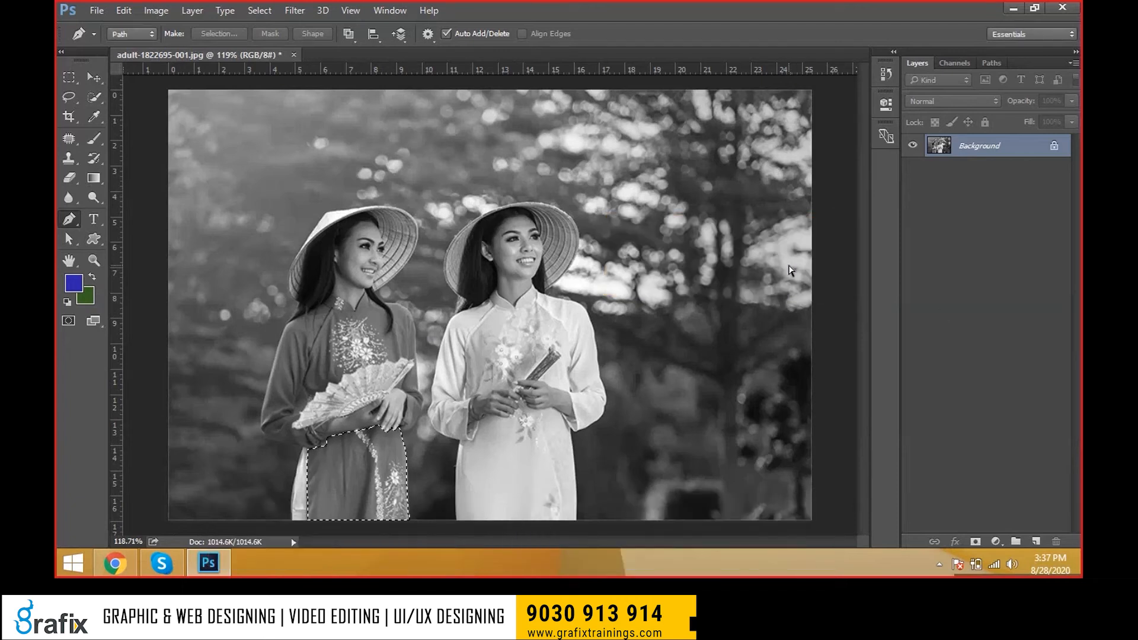
- Copy the selected skirt to a new layer and rename that layer Dress 1
{"action": "key", "text": "v"}
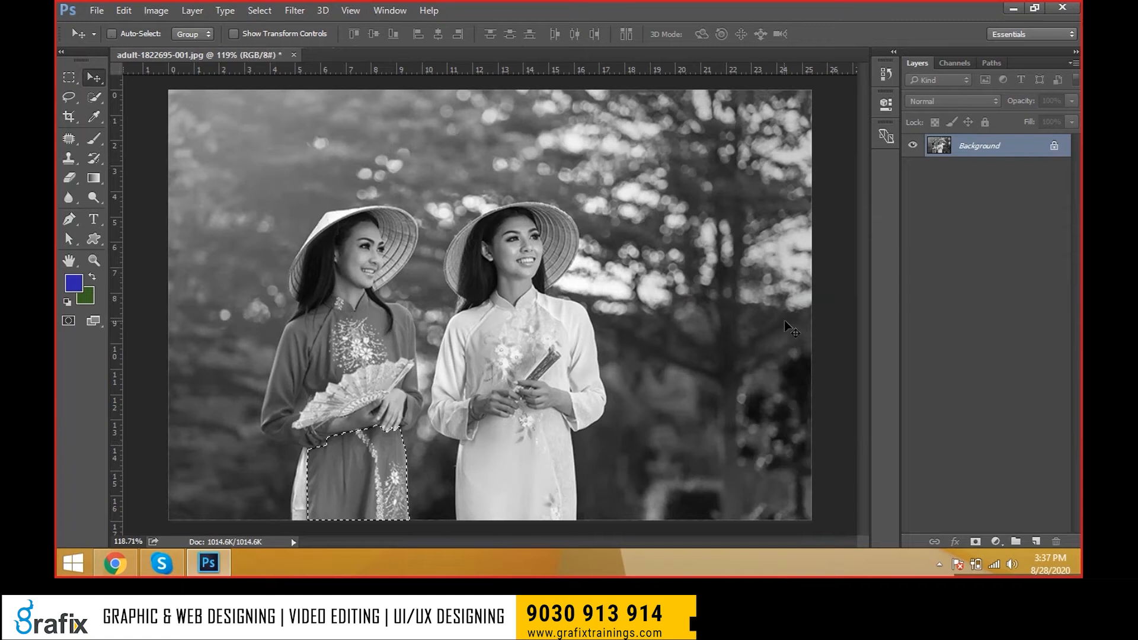
{"action": "key", "text": "ctrl+j"}
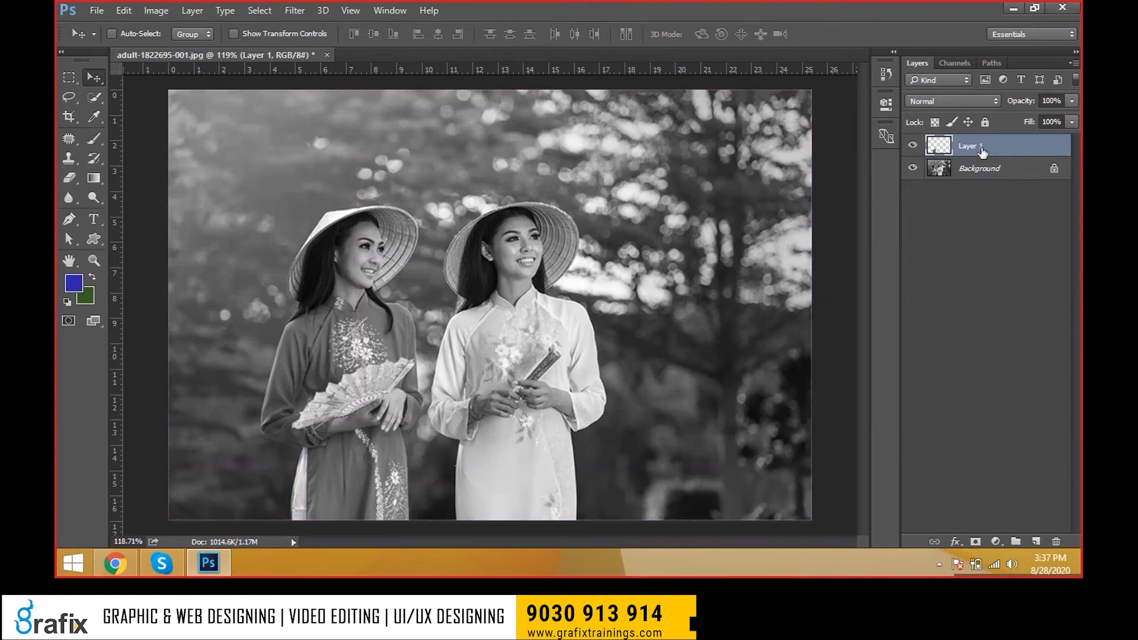
{"action": "double_click", "coordinate": [982, 151]}
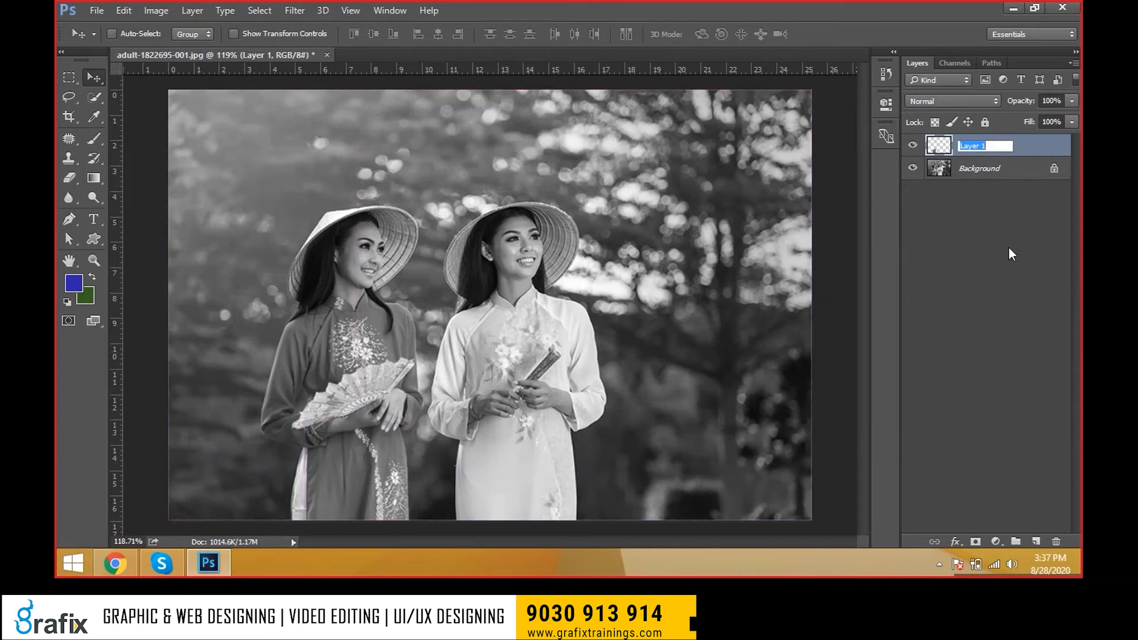
{"action": "type", "text": "Dress 1"}
{"action": "key", "text": "Return"}
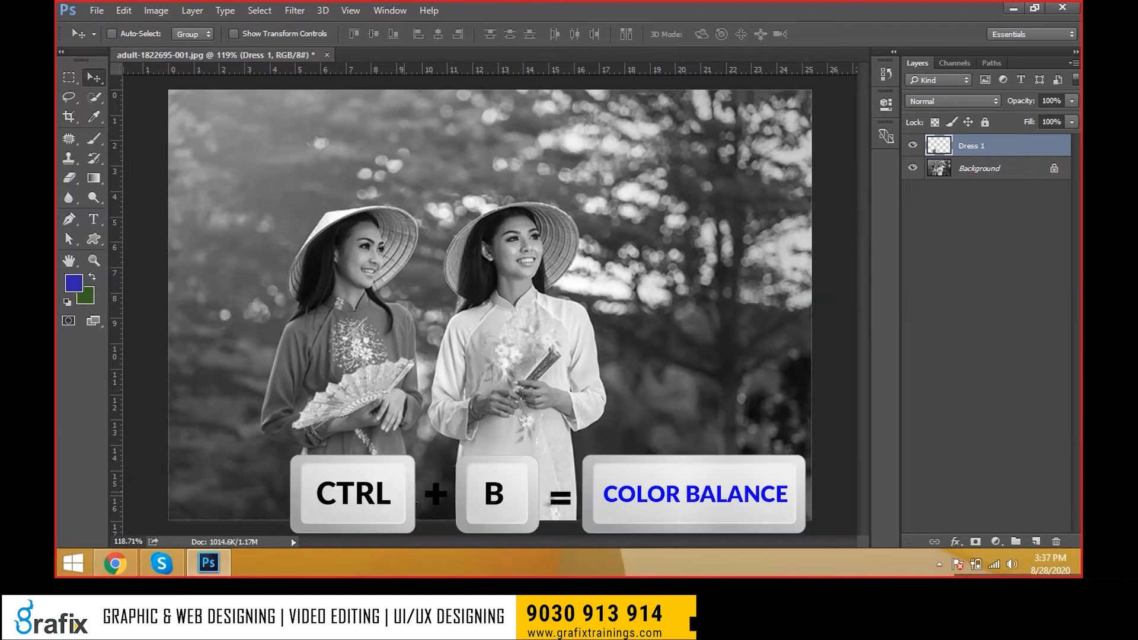
- Try a Color Balance adjustment on the Dress 1 layer with the Cyan/Red level at +63, and cancel it
{"action": "key", "text": "ctrl+plus"}
{"action": "key", "text": "ctrl+b"}
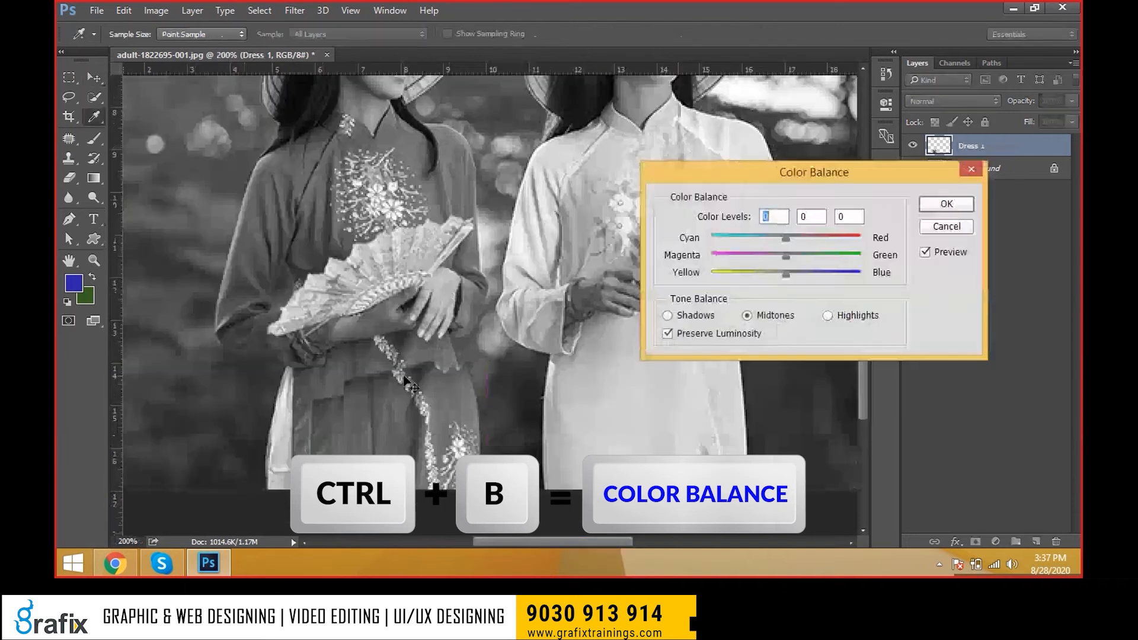
{"action": "key", "text": "Escape"}
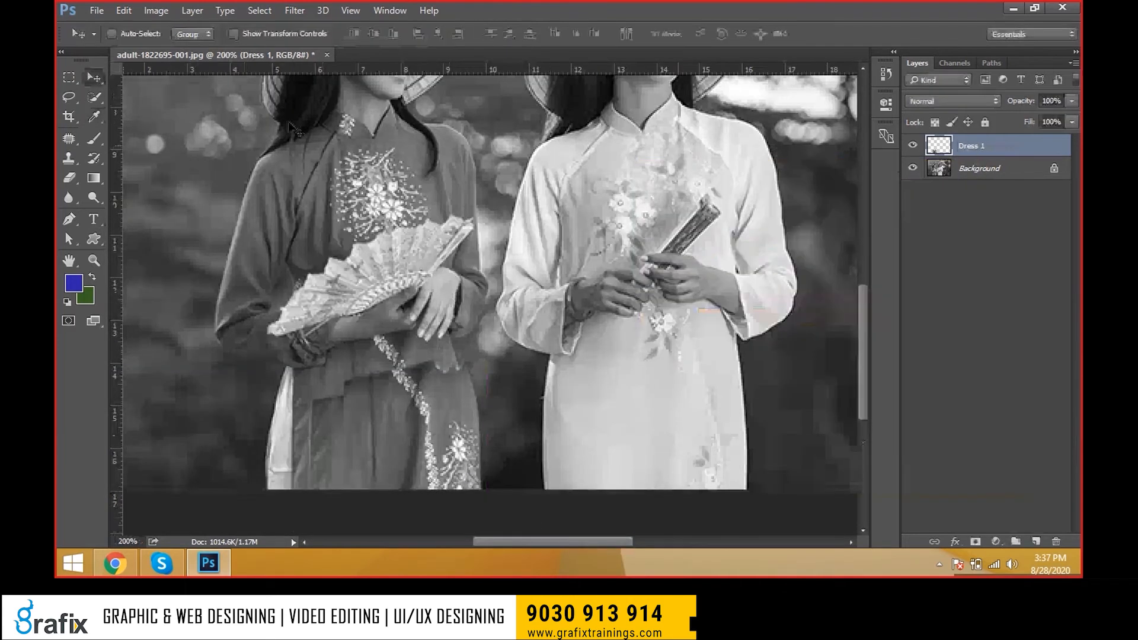
{"action": "left_click", "coordinate": [156, 10]}
{"action": "mouse_move", "coordinate": [237, 48]}
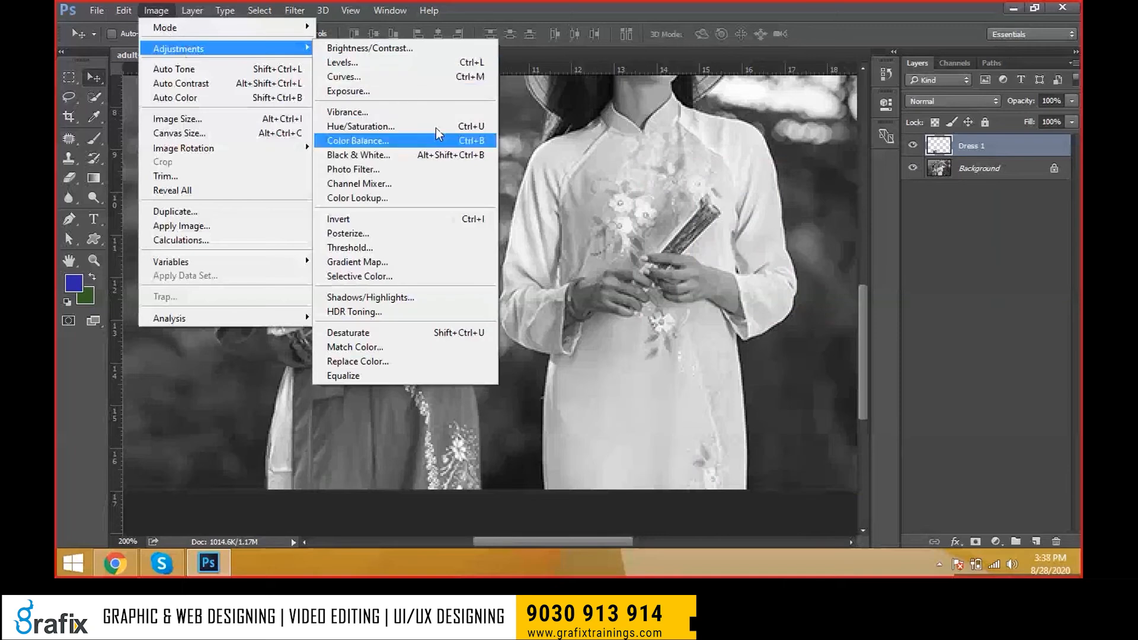
{"action": "left_click", "coordinate": [358, 140]}
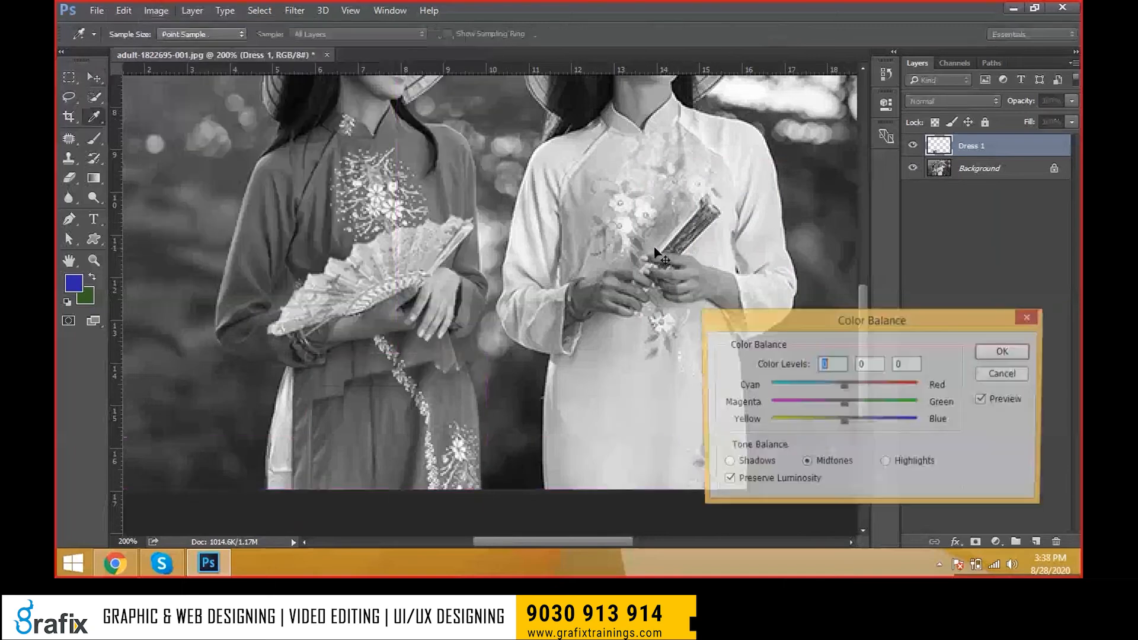
{"action": "left_click_drag", "start_coordinate": [894, 312], "coordinate": [771, 304]}
{"action": "left_click_drag", "start_coordinate": [720, 378], "coordinate": [766, 380]}
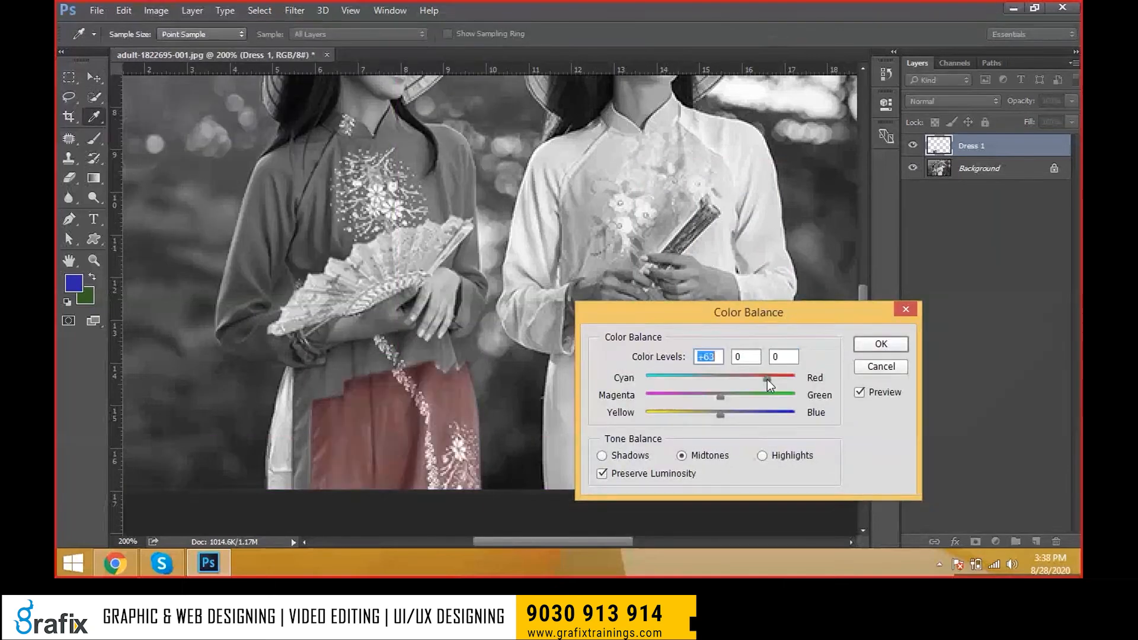
{"action": "key", "text": "Escape"}
- Start Color Balance on the Dress 1 layer and set the midtones to Cyan/Red +68, Magenta/Green +100 and Yellow/Blue -100
{"action": "key", "text": "v"}
{"action": "key", "text": "ctrl+b"}
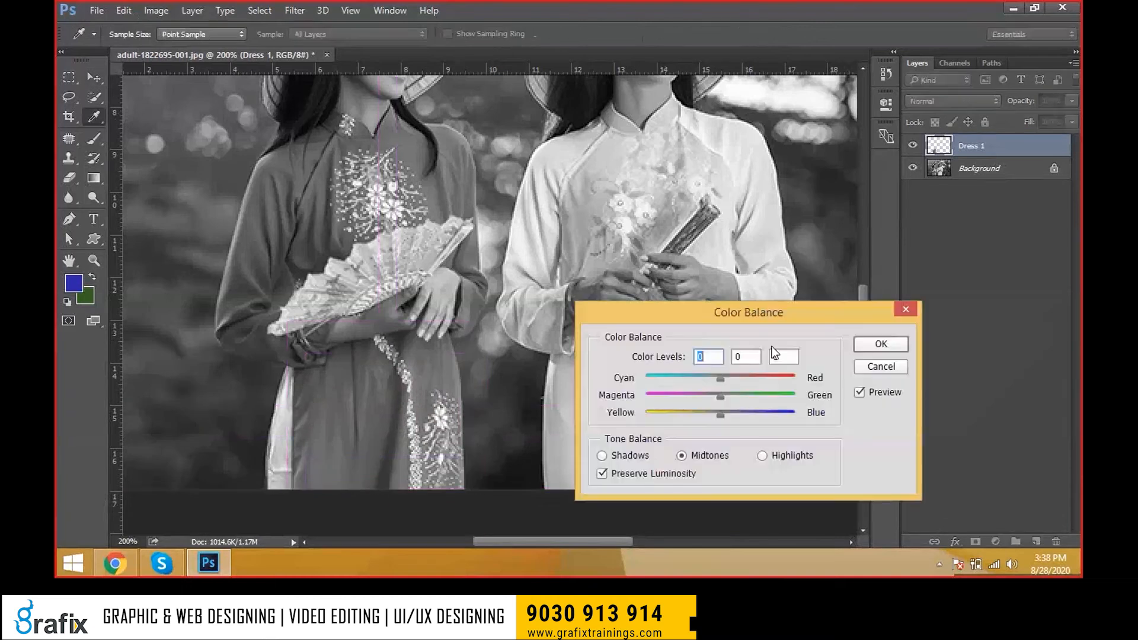
{"action": "left_click_drag", "start_coordinate": [728, 377], "coordinate": [655, 397]}
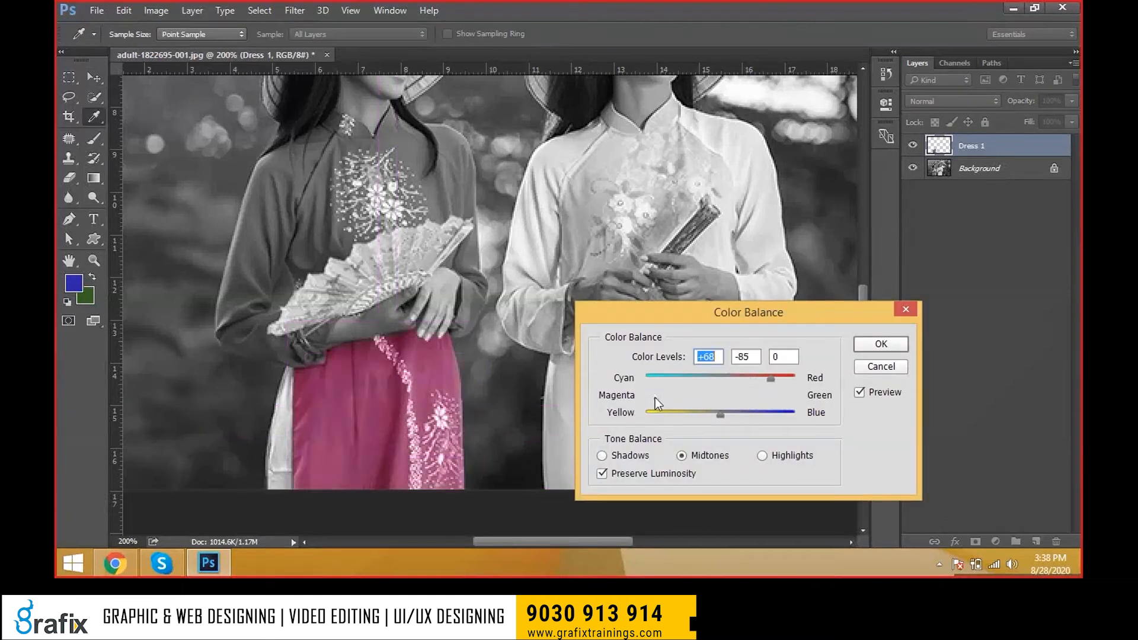
{"action": "left_click_drag", "start_coordinate": [719, 415], "coordinate": [634, 413]}
{"action": "left_click_drag", "start_coordinate": [706, 398], "coordinate": [646, 419]}
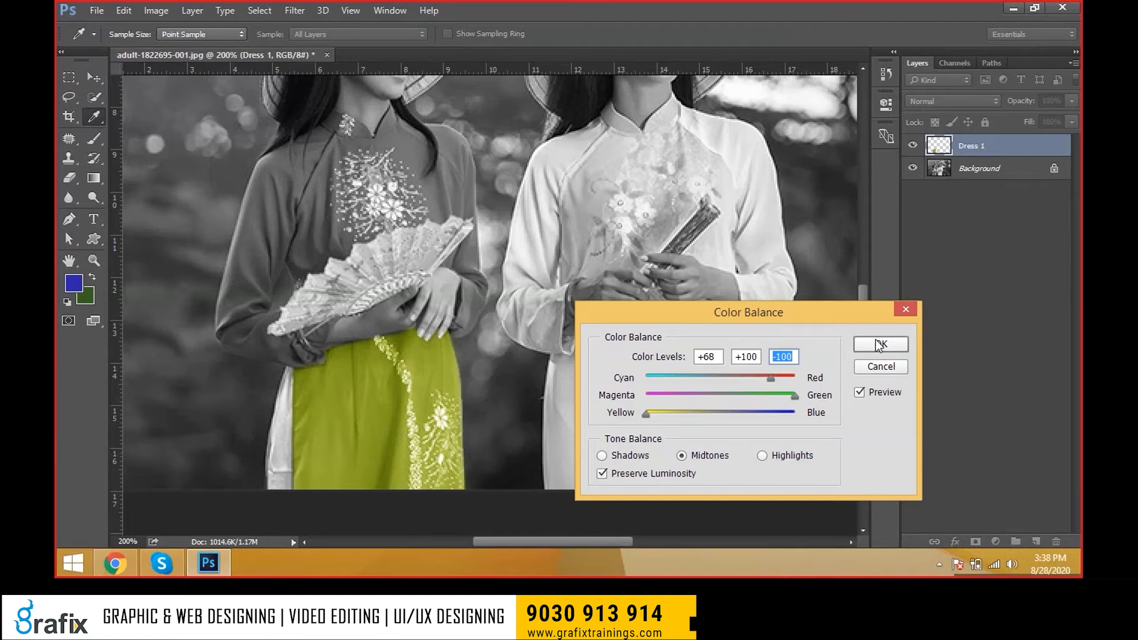
- Set the highlights to Magenta/Green +54 and Yellow/Blue -40 and the shadows to Magenta/Green +39 and Yellow/Blue -59, and apply the Color Balance
{"action": "left_click", "coordinate": [762, 456]}
{"action": "left_click_drag", "start_coordinate": [720, 395], "coordinate": [750, 396]}
{"action": "left_click", "coordinate": [601, 455]}
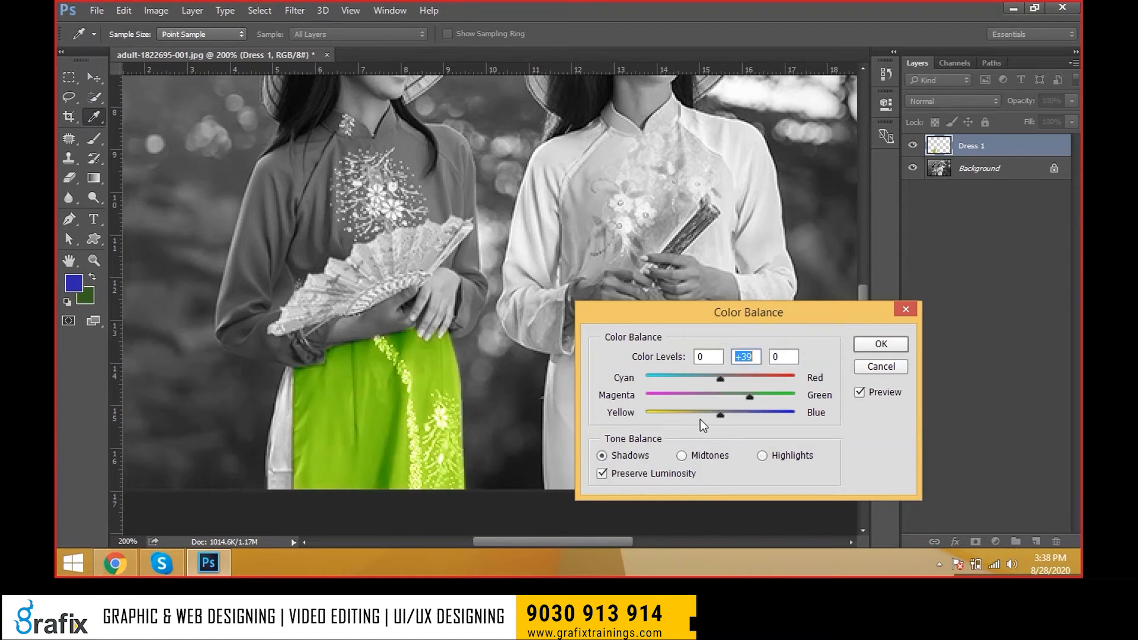
{"action": "left_click_drag", "start_coordinate": [690, 415], "coordinate": [677, 415]}
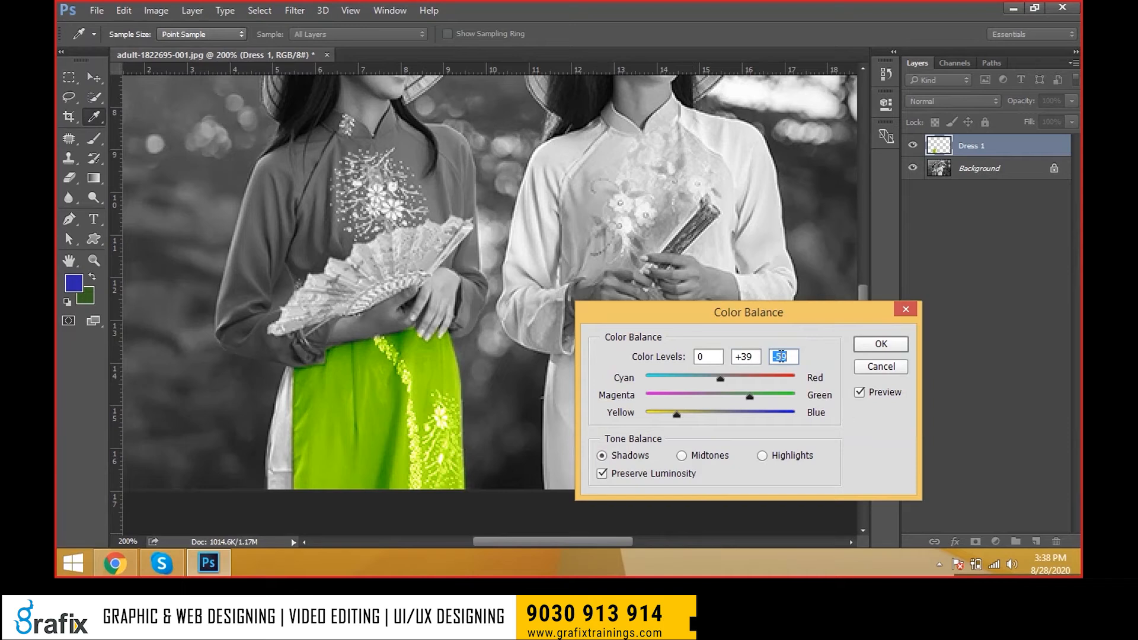
{"action": "left_click", "coordinate": [681, 455]}
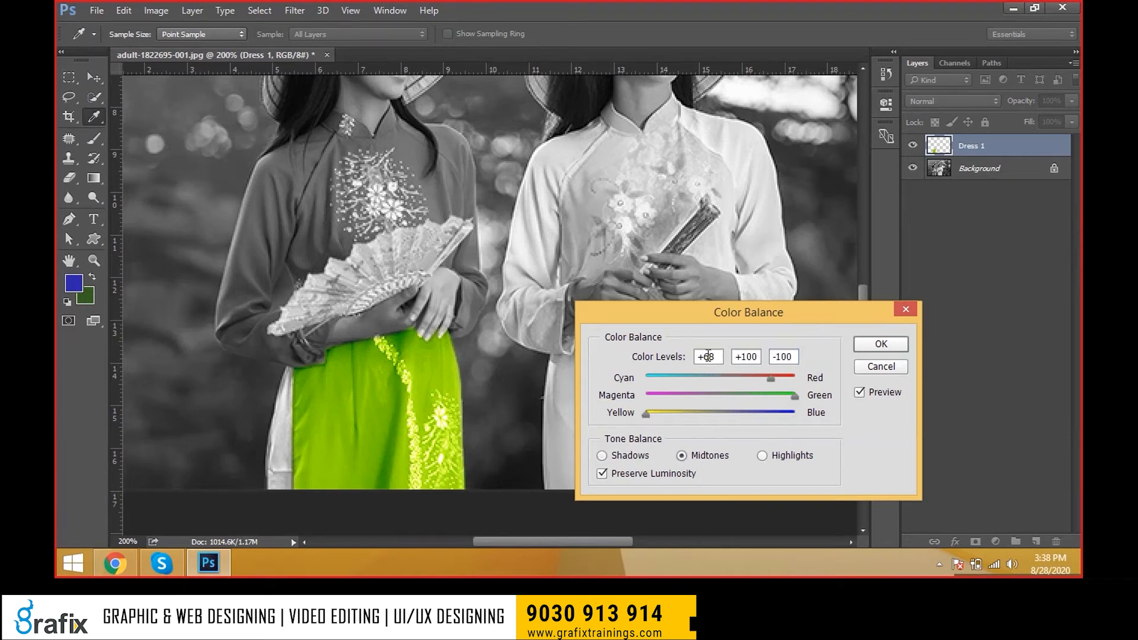
{"action": "left_click", "coordinate": [783, 455]}
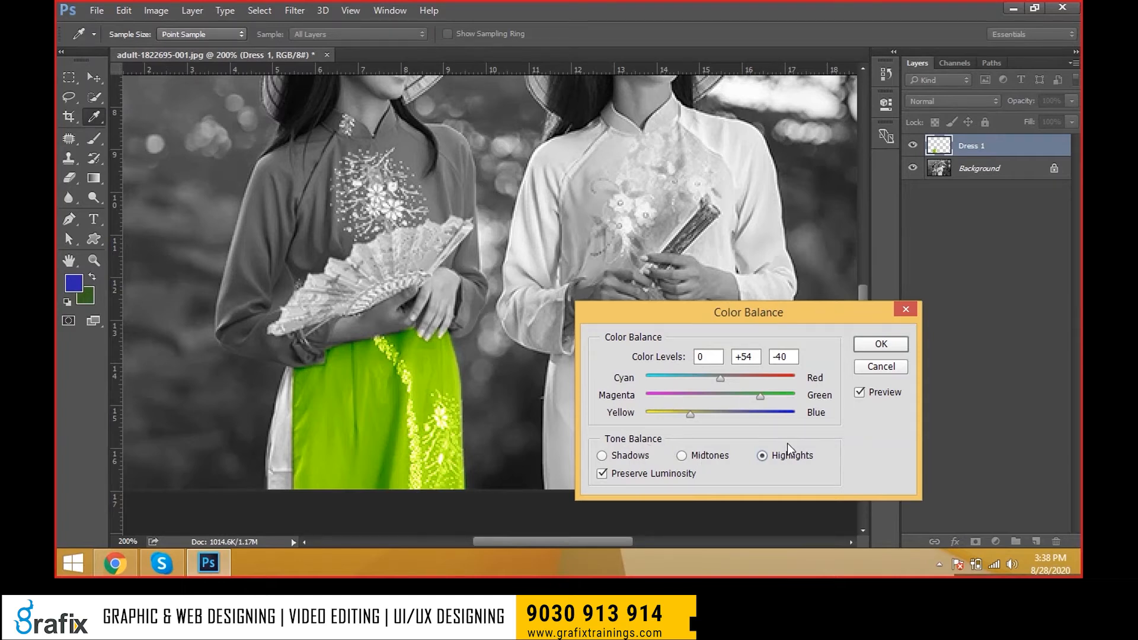
{"action": "left_click", "coordinate": [882, 350]}
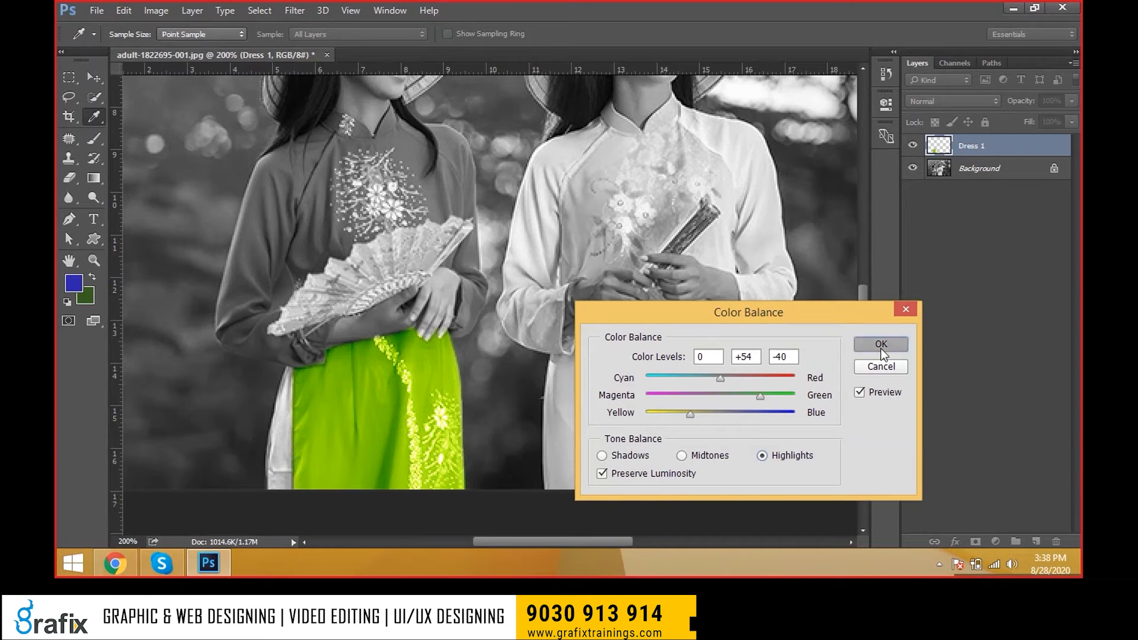
- Start a Pen path at the lower cuff of the left woman's blouse and trace the outer sleeve up to her shoulder
{"action": "key", "text": "v"}
{"action": "scroll", "coordinate": [270, 314], "scroll_direction": "down", "scroll_amount": 2}
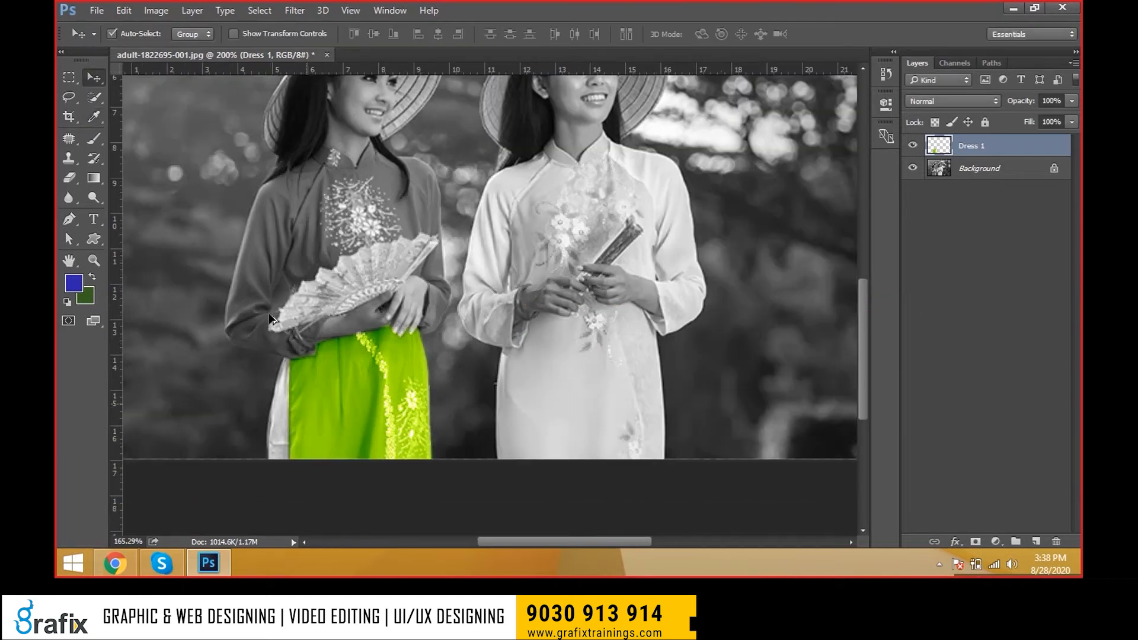
{"action": "scroll", "coordinate": [272, 319], "scroll_direction": "down", "scroll_amount": 2}
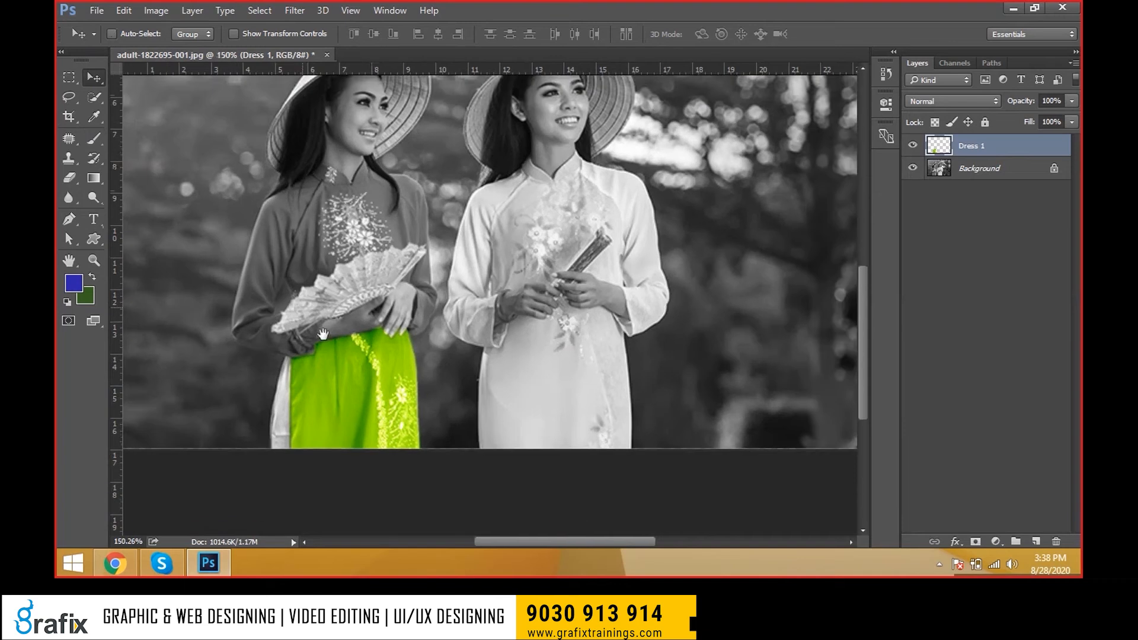
{"action": "scroll", "coordinate": [341, 428], "scroll_direction": "up", "scroll_amount": 4}
{"action": "key", "text": "p"}
{"action": "scroll", "coordinate": [340, 438], "scroll_direction": "up", "scroll_amount": 2}
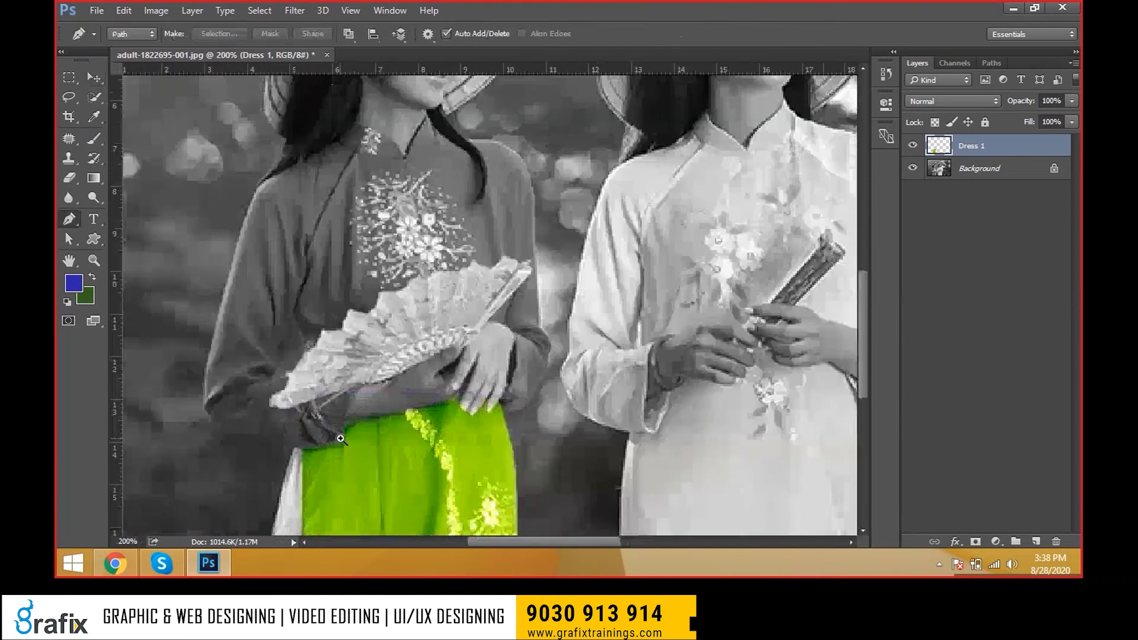
{"action": "left_click", "coordinate": [344, 424]}
{"action": "left_click", "coordinate": [344, 446]}
{"action": "left_click", "coordinate": [304, 451]}
{"action": "left_click", "coordinate": [287, 449]}
{"action": "left_click", "coordinate": [239, 437]}
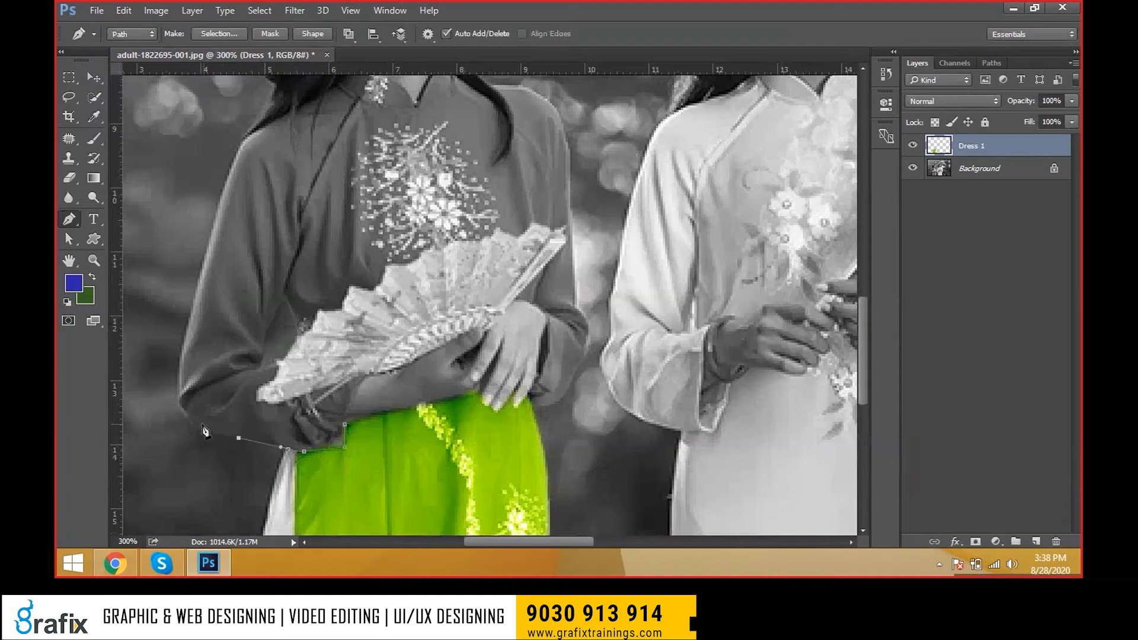
{"action": "left_click_drag", "start_coordinate": [188, 418], "coordinate": [183, 410]}
{"action": "left_click_drag", "start_coordinate": [187, 355], "coordinate": [183, 346]}
{"action": "left_click_drag", "start_coordinate": [237, 250], "coordinate": [351, 303]}
- Continue the blouse path from the shoulder along the hair edge and around the collar opening to the far collar point
{"action": "scroll", "coordinate": [236, 293], "scroll_direction": "up", "scroll_amount": 3}
{"action": "left_click", "coordinate": [331, 264]}
{"action": "scroll", "coordinate": [356, 305], "scroll_direction": "up", "scroll_amount": 4}
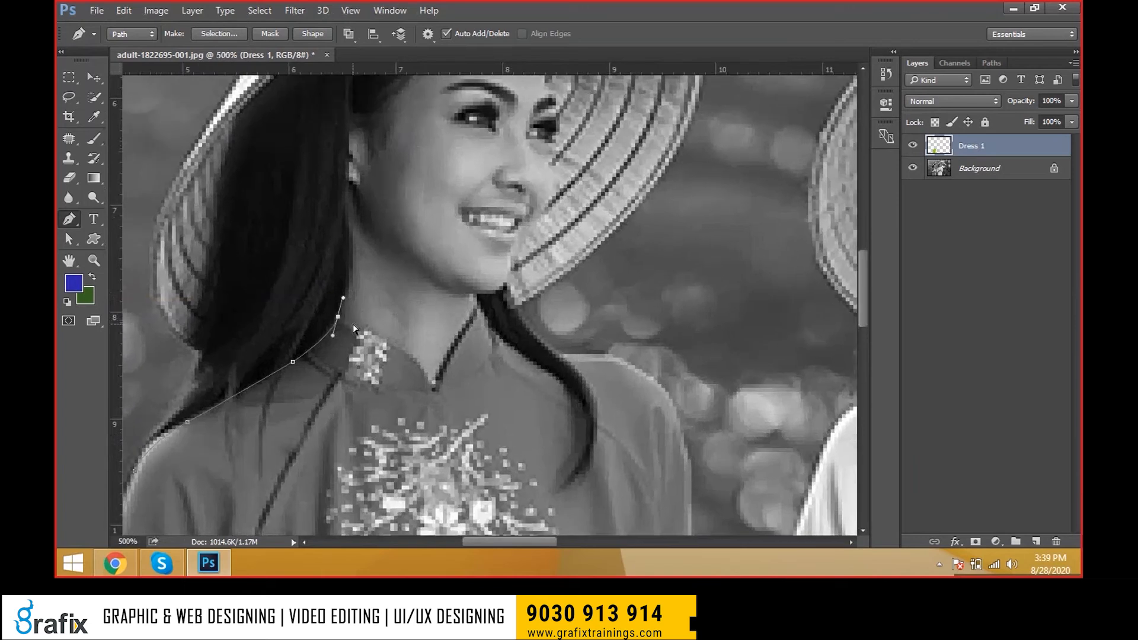
{"action": "key", "text": "ctrl+z"}
{"action": "left_click_drag", "start_coordinate": [334, 316], "coordinate": [336, 302]}
{"action": "left_click", "coordinate": [334, 316], "text": "alt"}
{"action": "left_click_drag", "start_coordinate": [432, 385], "coordinate": [456, 443]}
{"action": "left_click", "coordinate": [433, 385], "text": "alt"}
{"action": "left_click", "coordinate": [479, 299]}
- Extend the blouse path over the other shoulder and down the outer edge of that sleeve towards the elbow
{"action": "left_click_drag", "start_coordinate": [481, 296], "coordinate": [485, 294]}
{"action": "left_click_drag", "start_coordinate": [526, 358], "coordinate": [561, 332]}
{"action": "left_click", "coordinate": [585, 354]}
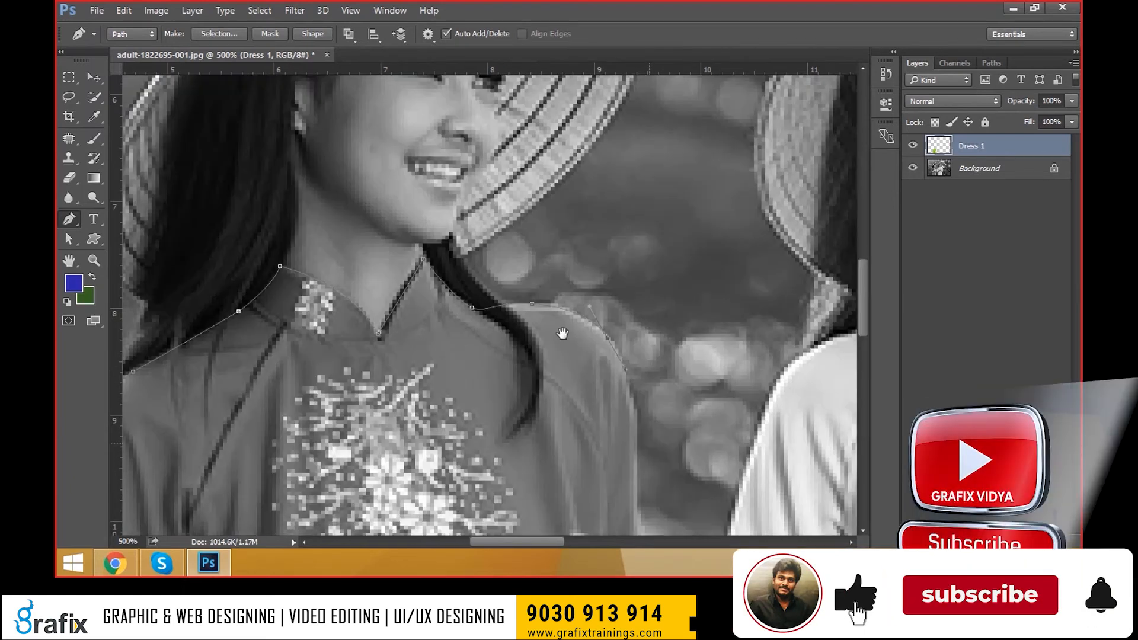
{"action": "left_click_drag", "start_coordinate": [571, 349], "coordinate": [570, 384]}
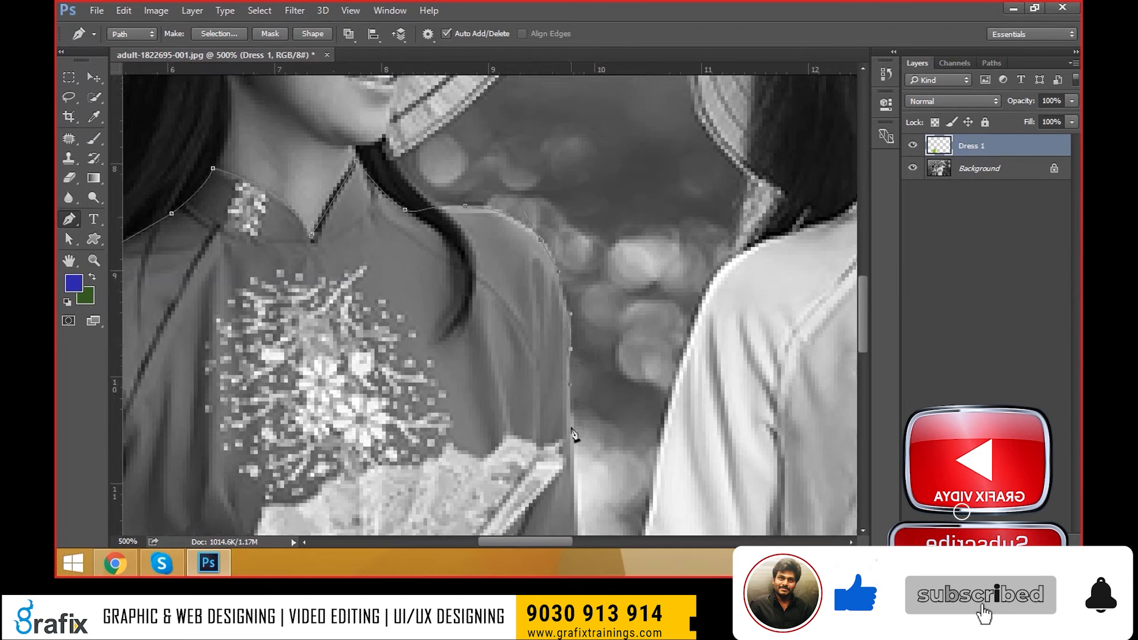
{"action": "left_click", "coordinate": [570, 428]}
{"action": "left_click_drag", "start_coordinate": [566, 487], "coordinate": [564, 295]}
{"action": "left_click", "coordinate": [572, 326]}
{"action": "left_click", "coordinate": [574, 379]}
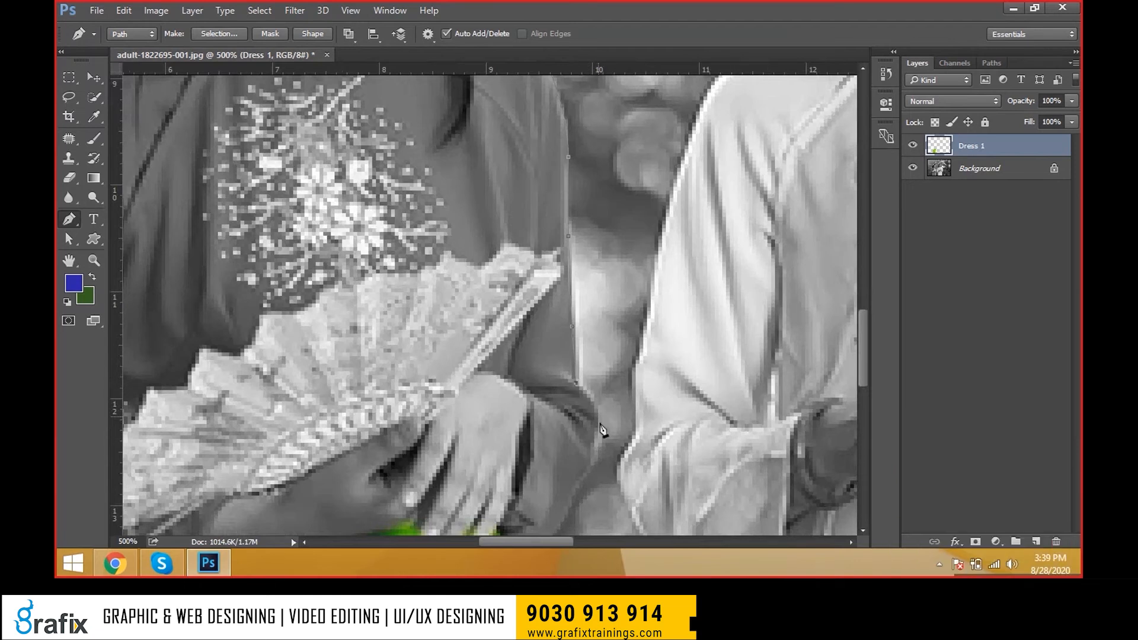
- Trace the blouse path around the elbow and along the underside of the sleeve to the fingers above the green skirt
{"action": "left_click_drag", "start_coordinate": [589, 501], "coordinate": [584, 502]}
{"action": "left_click", "coordinate": [596, 450], "text": "alt"}
{"action": "left_click_drag", "start_coordinate": [552, 462], "coordinate": [550, 394]}
{"action": "scroll", "coordinate": [551, 394], "scroll_direction": "down", "scroll_amount": 3}
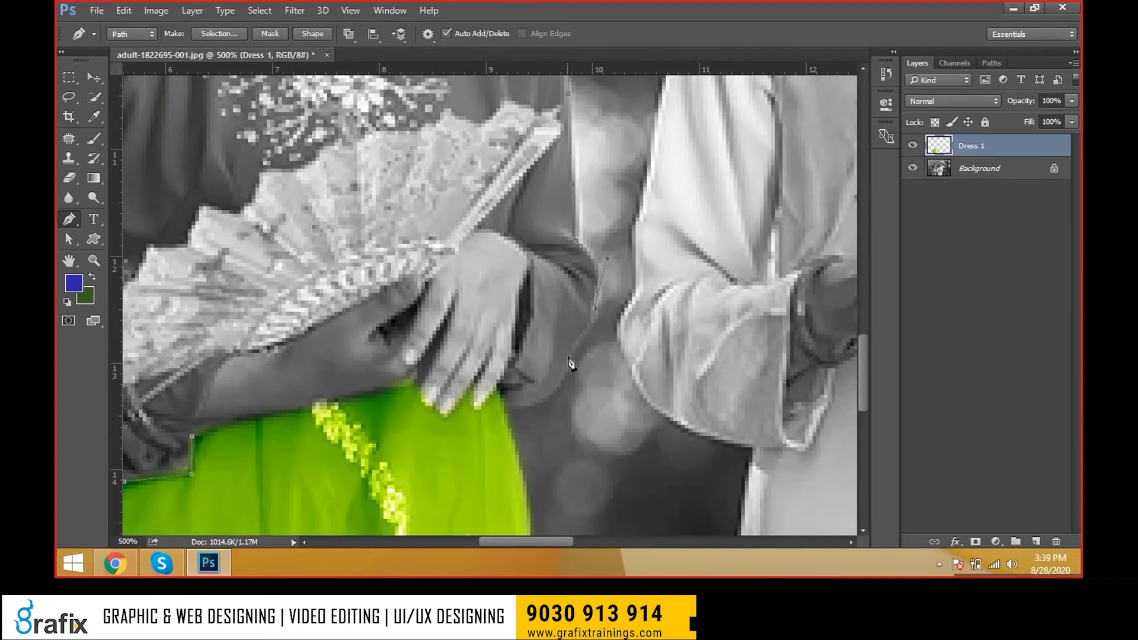
{"action": "key", "text": "ctrl+z"}
{"action": "left_click", "coordinate": [572, 358]}
{"action": "left_click", "coordinate": [566, 377]}
{"action": "left_click", "coordinate": [546, 395]}
{"action": "left_click_drag", "start_coordinate": [523, 407], "coordinate": [383, 396]}
{"action": "left_click", "coordinate": [500, 398]}
{"action": "left_click", "coordinate": [493, 384]}
{"action": "left_click_drag", "start_coordinate": [358, 399], "coordinate": [349, 406]}
{"action": "key", "text": "space"}
{"action": "left_click_drag", "start_coordinate": [391, 445], "coordinate": [432, 406]}
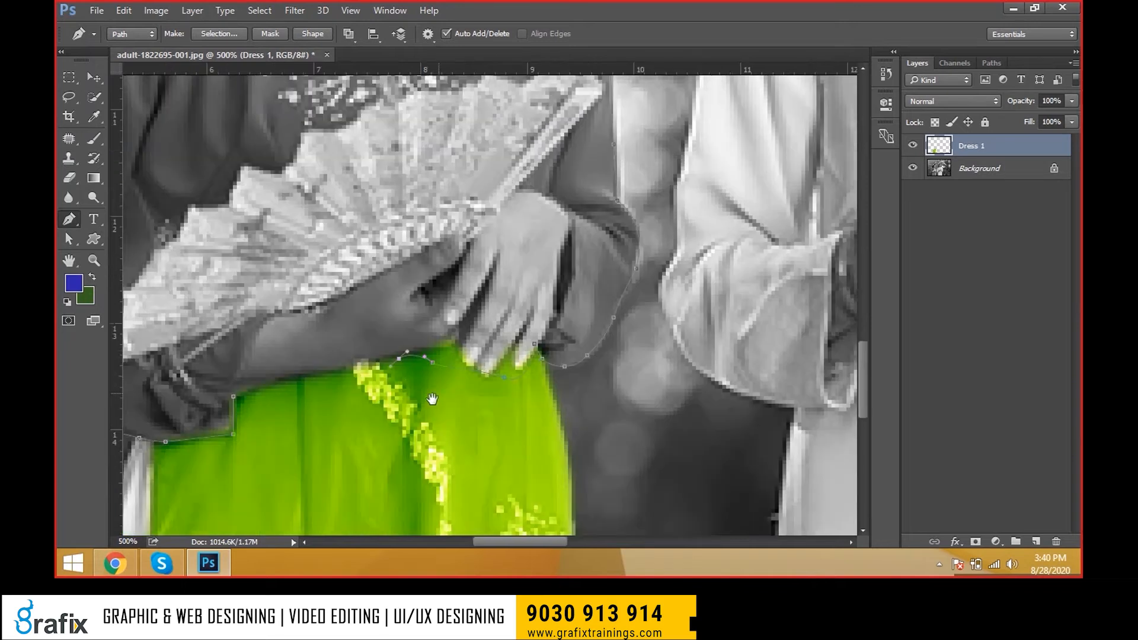
{"action": "key", "text": "ctrl+alt+z"}
{"action": "key", "text": "ctrl+alt+z"}
- Run the path along the waistline beneath the hands and close it at its starting point
{"action": "left_click", "coordinate": [516, 385]}
{"action": "left_click", "coordinate": [481, 392]}
{"action": "left_click_drag", "start_coordinate": [399, 386], "coordinate": [312, 389]}
{"action": "left_click", "coordinate": [233, 396]}
- Convert the closed blouse path to a selection, make the Background layer active and feather the selection by 1 pixel
{"action": "scroll", "coordinate": [497, 380], "scroll_direction": "down", "scroll_amount": 3}
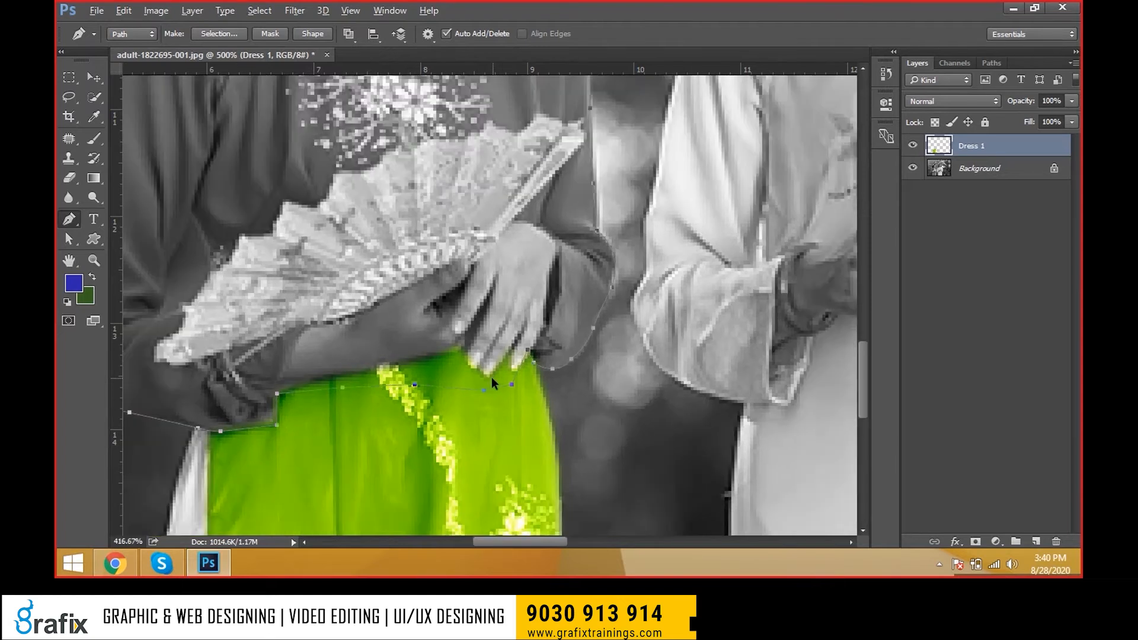
{"action": "scroll", "coordinate": [492, 377], "scroll_direction": "down", "scroll_amount": 1}
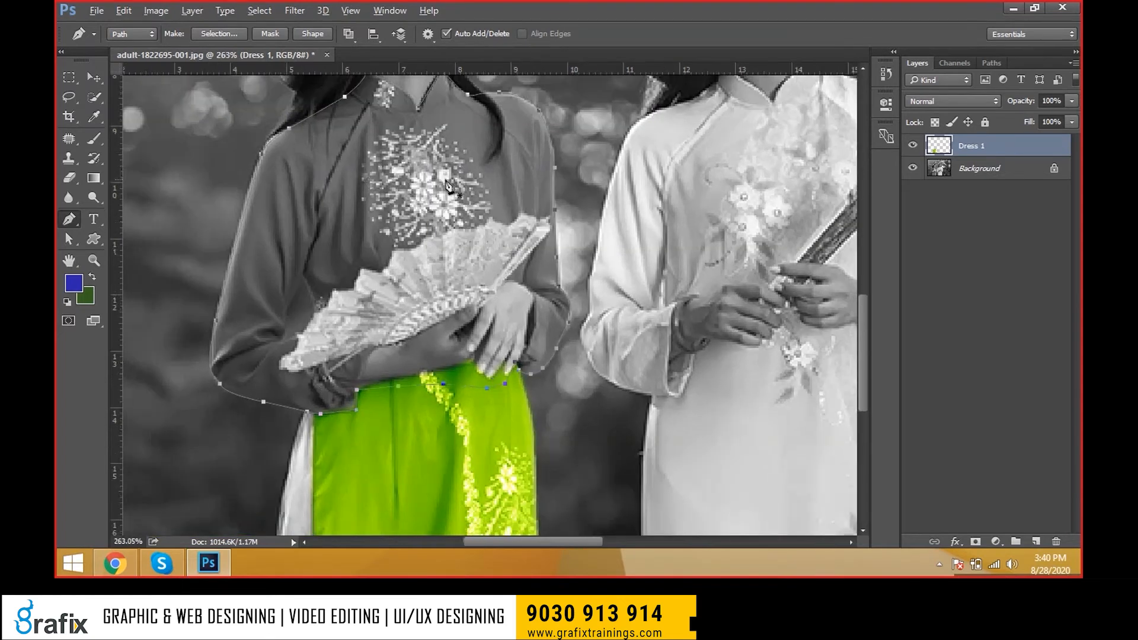
{"action": "scroll", "coordinate": [433, 211], "scroll_direction": "down", "scroll_amount": 1}
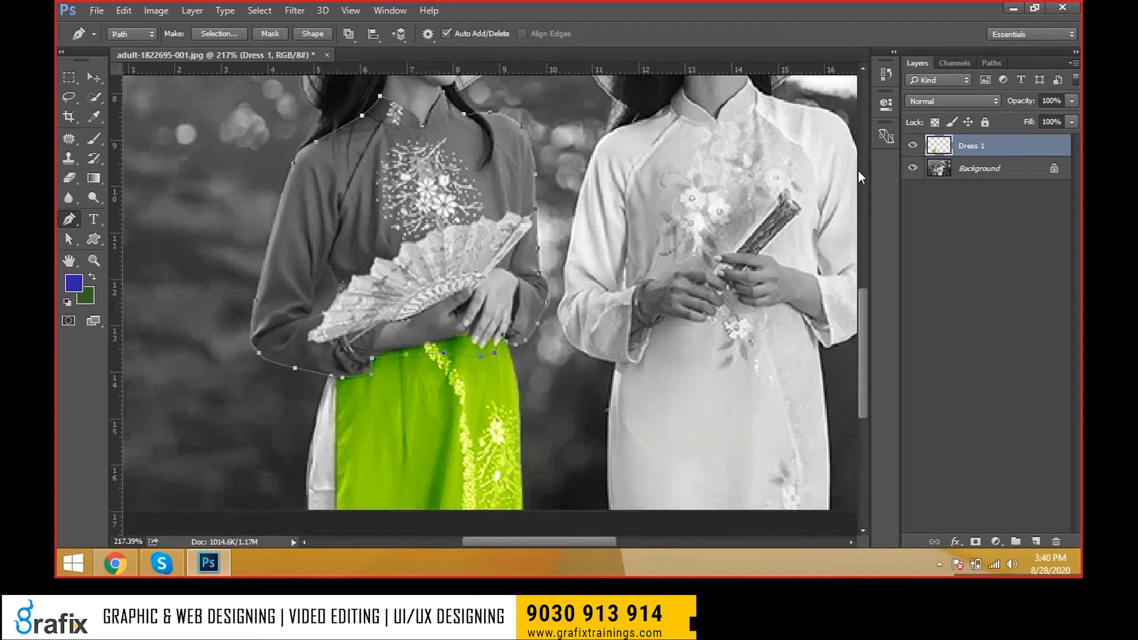
{"action": "key", "text": "ctrl+Return"}
{"action": "scroll", "coordinate": [717, 198], "scroll_direction": "up", "scroll_amount": 3}
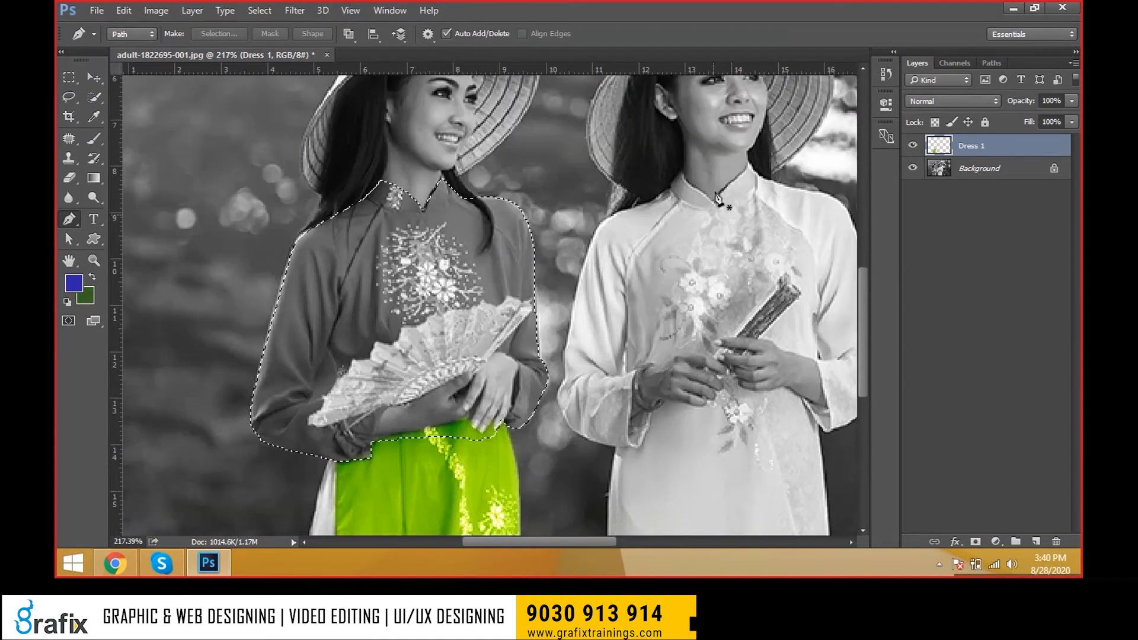
{"action": "scroll", "coordinate": [717, 198], "scroll_direction": "up", "scroll_amount": 1}
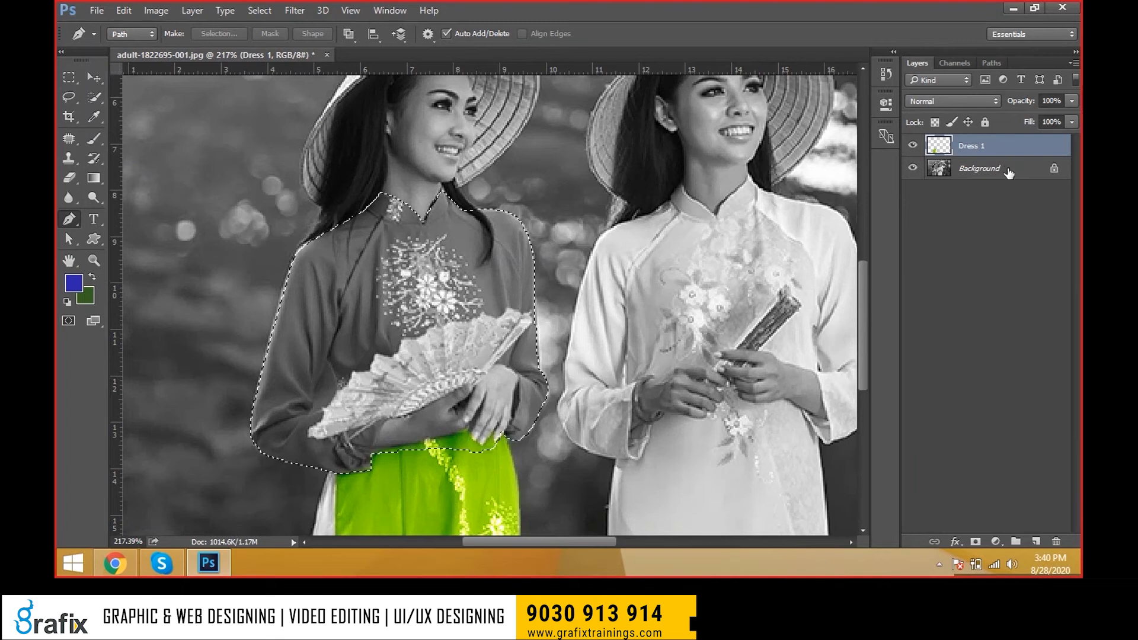
{"action": "left_click", "coordinate": [1007, 171]}
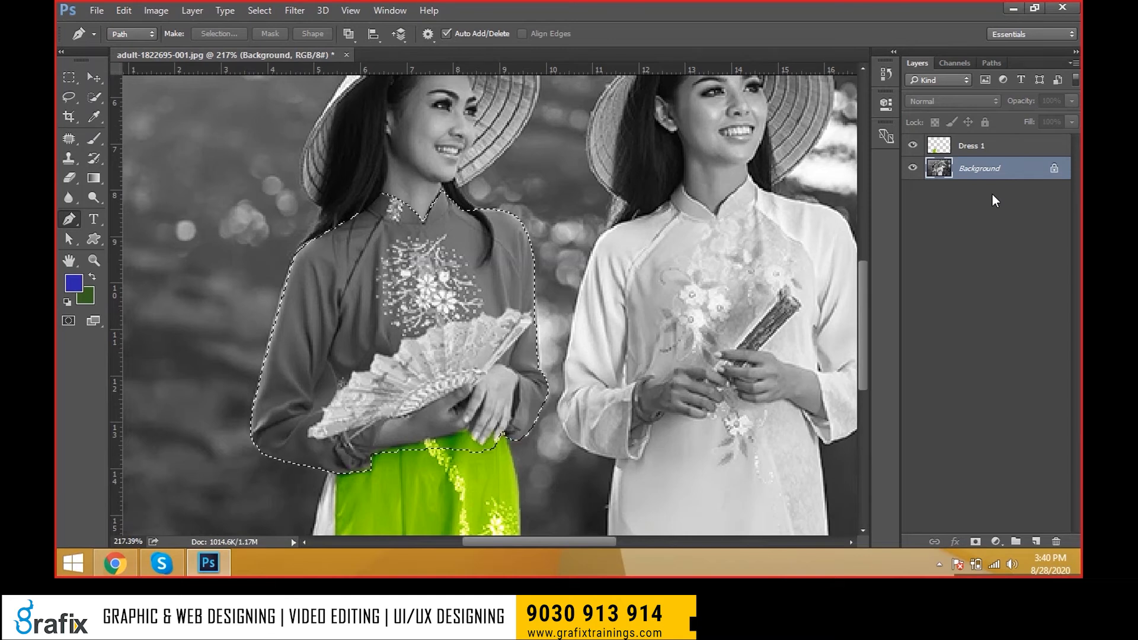
{"action": "key", "text": "shift+F6"}
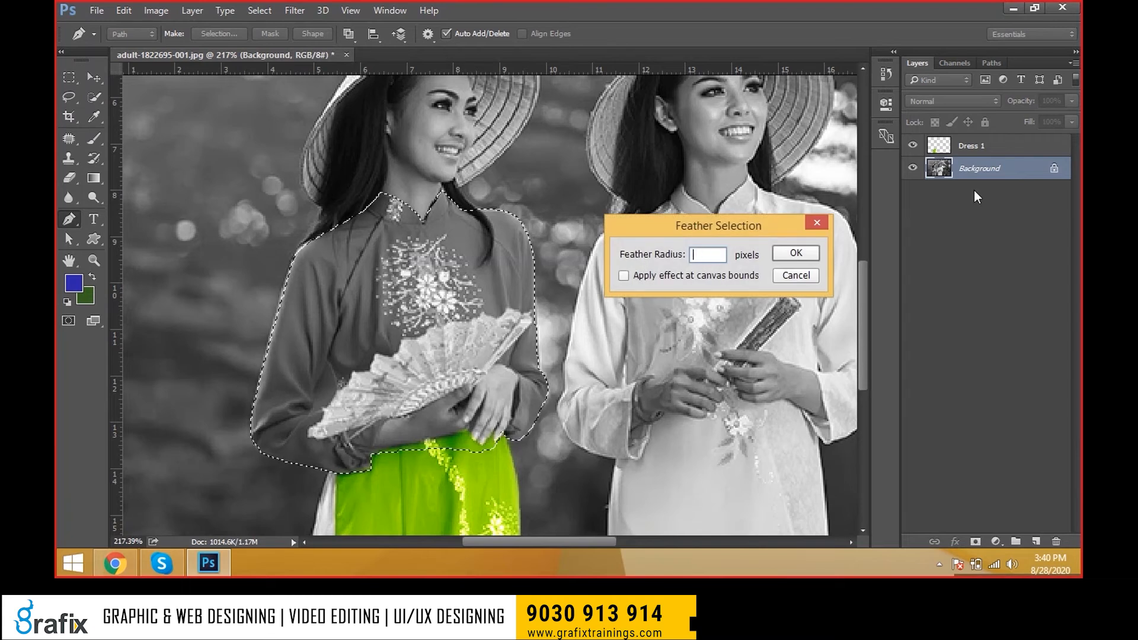
{"action": "type", "text": "1"}
{"action": "key", "text": "Return"}
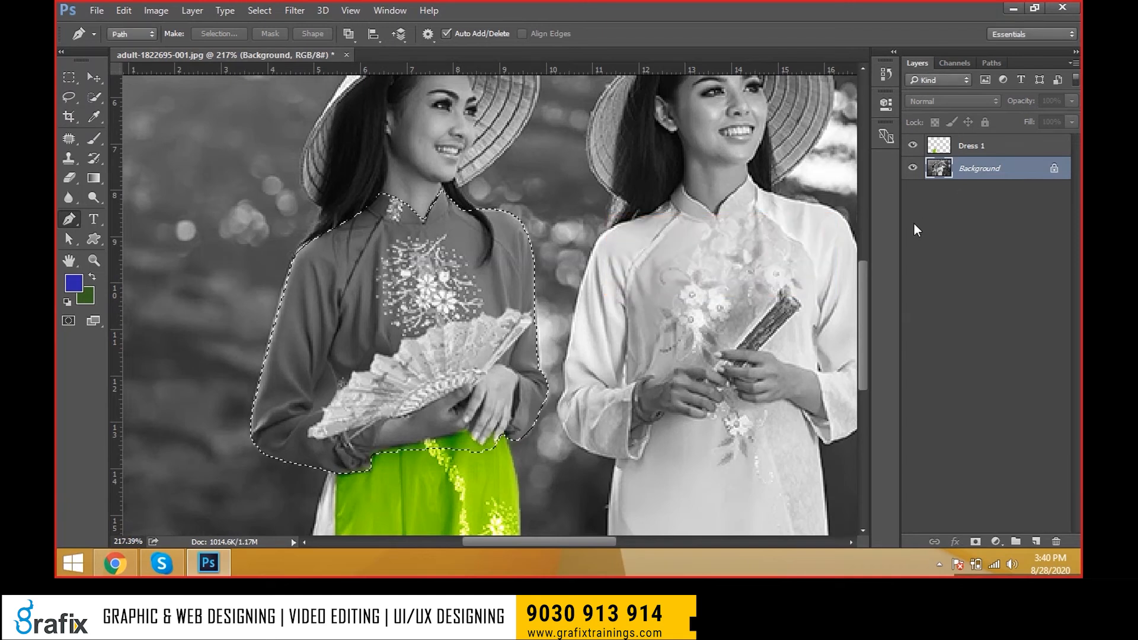
- Copy the selected blouse to a new layer and rename that layer dress 2
{"action": "key", "text": "ctrl+j"}
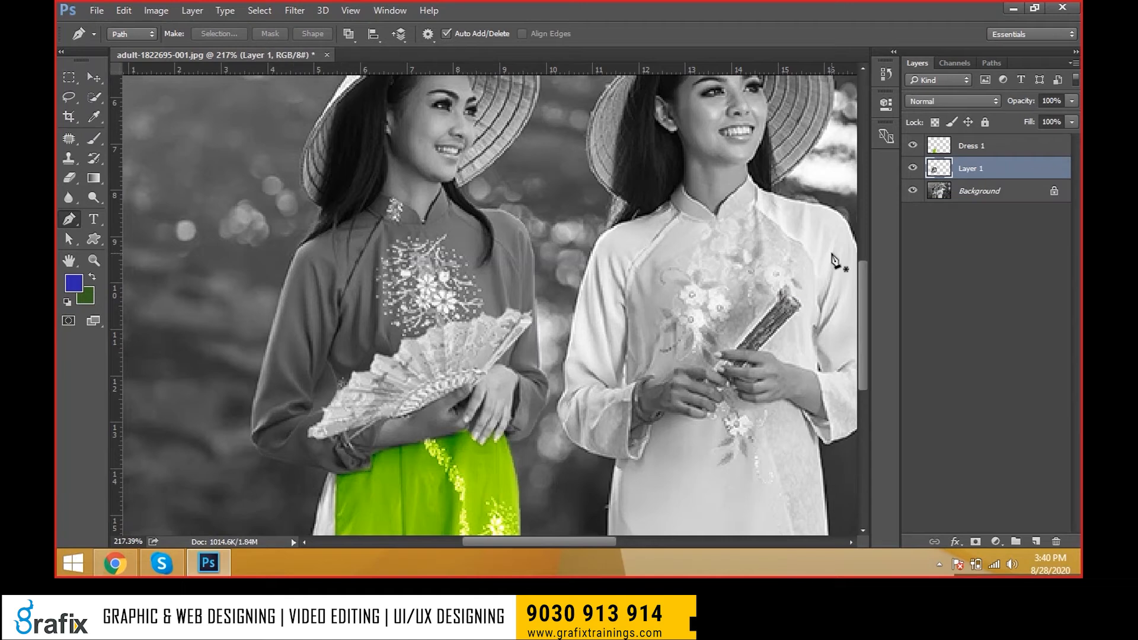
{"action": "type", "text": "dress 2"}
{"action": "key", "text": "Return"}
- Examine both women's faces, hats and dresses around the coloured skirt at several magnifications
{"action": "scroll", "coordinate": [355, 303], "scroll_direction": "down", "scroll_amount": 2}
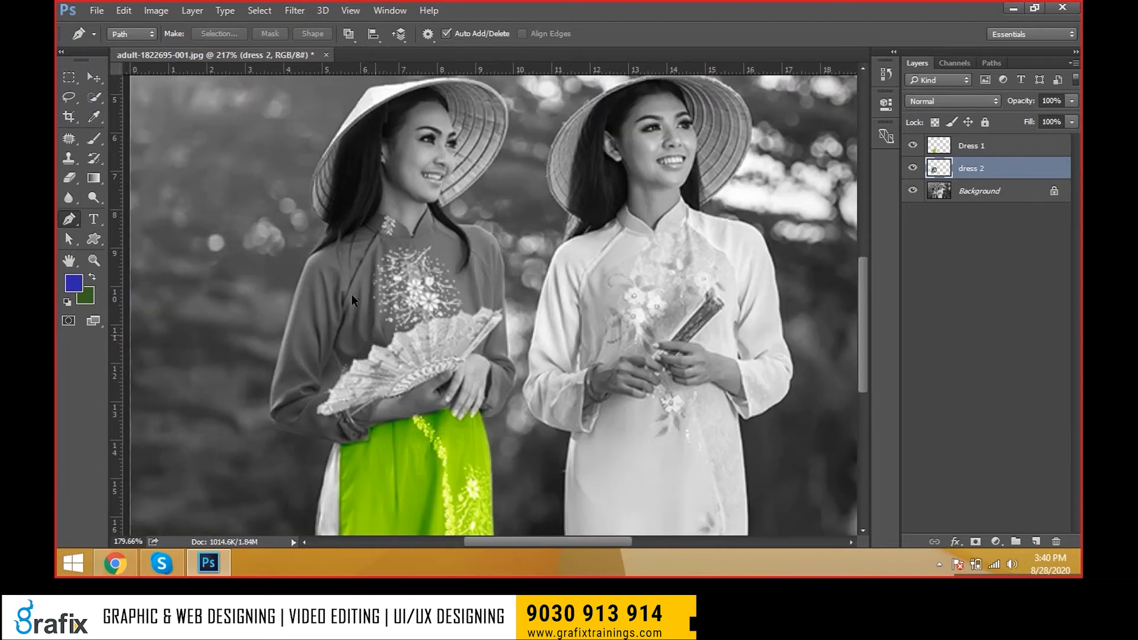
{"action": "scroll", "coordinate": [351, 294], "scroll_direction": "down", "scroll_amount": 1}
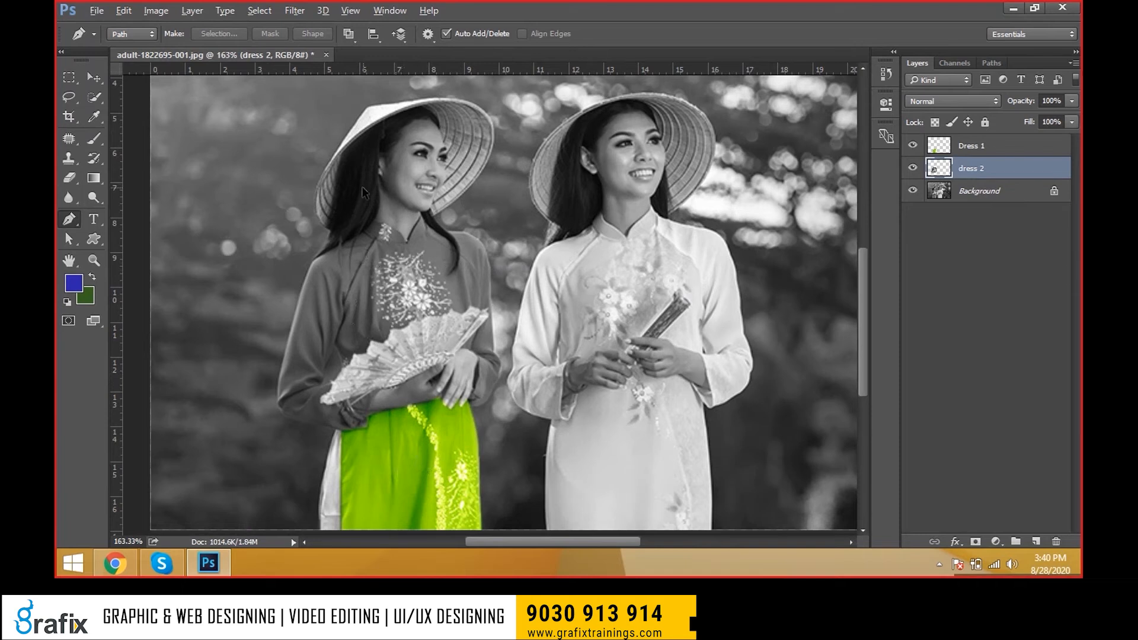
{"action": "scroll", "coordinate": [362, 186], "scroll_direction": "up", "scroll_amount": 1}
{"action": "scroll", "coordinate": [435, 492], "scroll_direction": "up", "scroll_amount": 1}
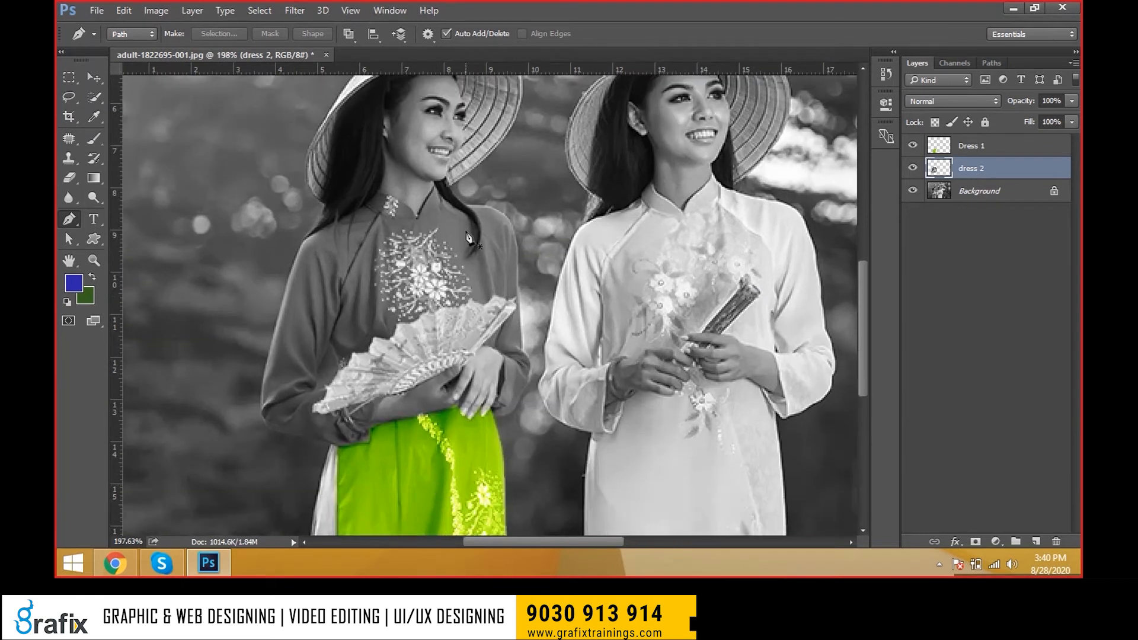
{"action": "scroll", "coordinate": [421, 486], "scroll_direction": "up", "scroll_amount": 1}
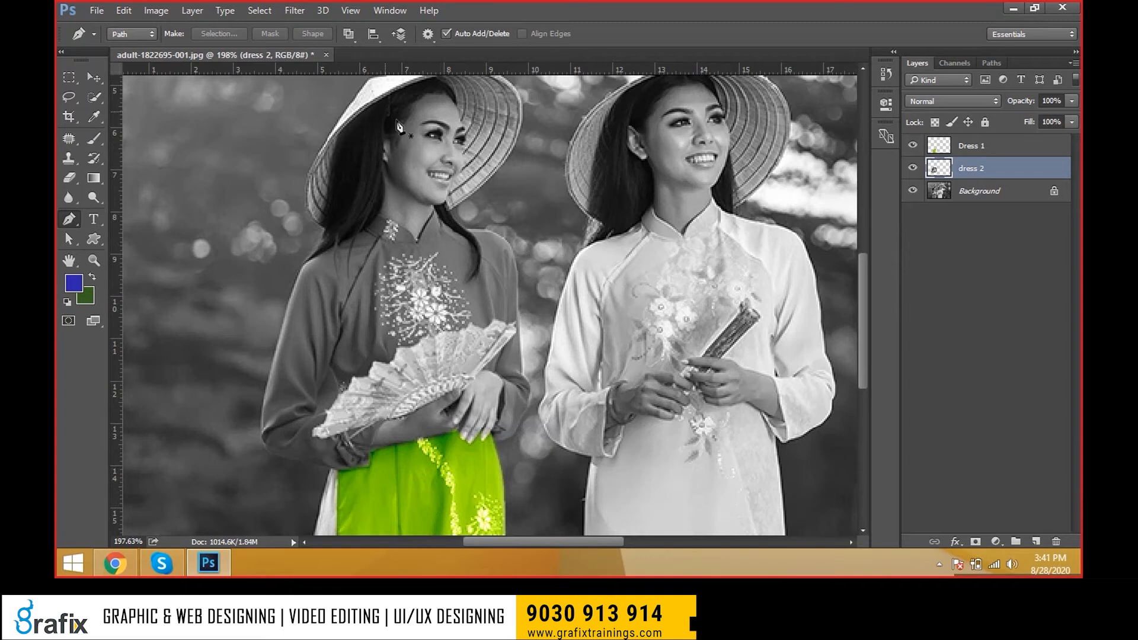
{"action": "scroll", "coordinate": [425, 181], "scroll_direction": "up", "scroll_amount": 1}
{"action": "scroll", "coordinate": [454, 164], "scroll_direction": "down", "scroll_amount": 3}
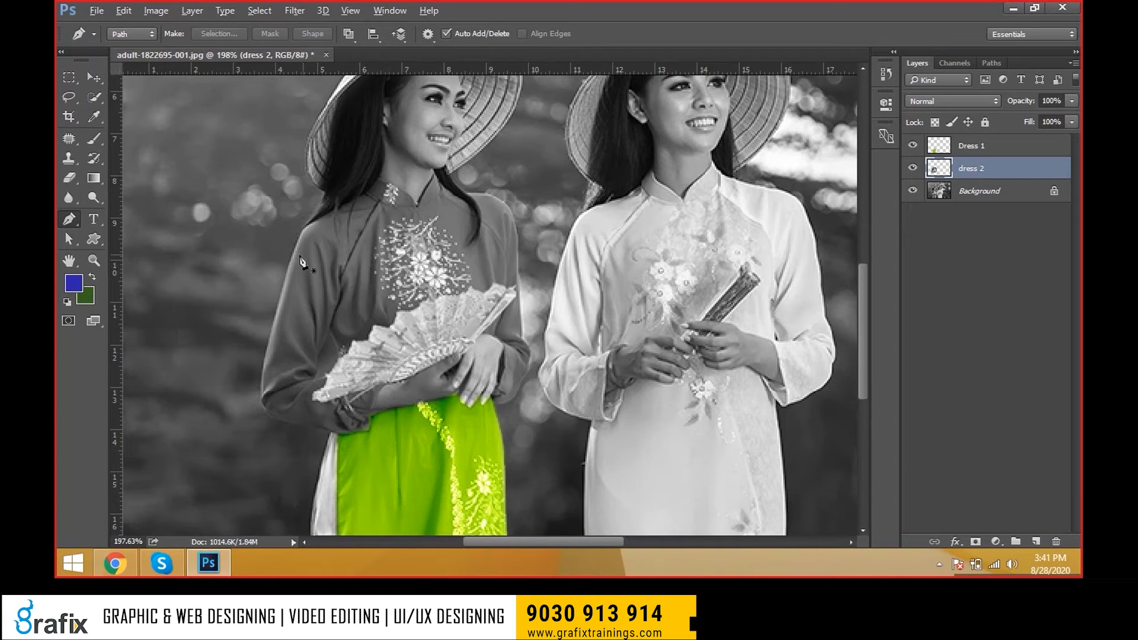
{"action": "scroll", "coordinate": [302, 262], "scroll_direction": "down", "scroll_amount": 1}
{"action": "scroll", "coordinate": [301, 262], "scroll_direction": "down", "scroll_amount": 1}
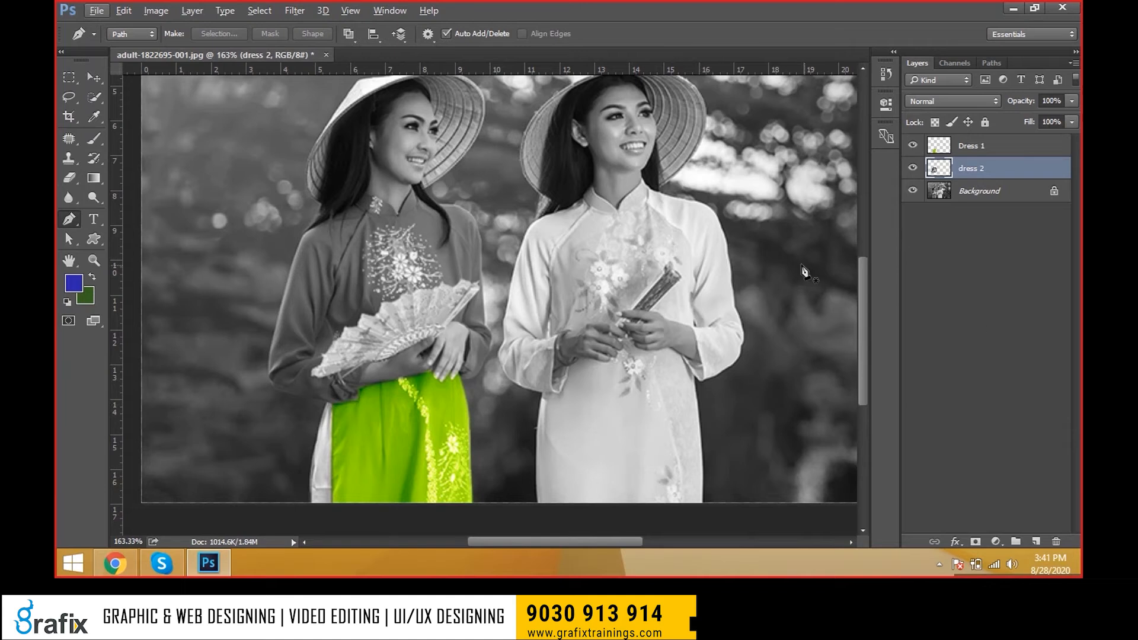
{"action": "key", "text": "v"}
{"action": "key", "text": "Escape"}
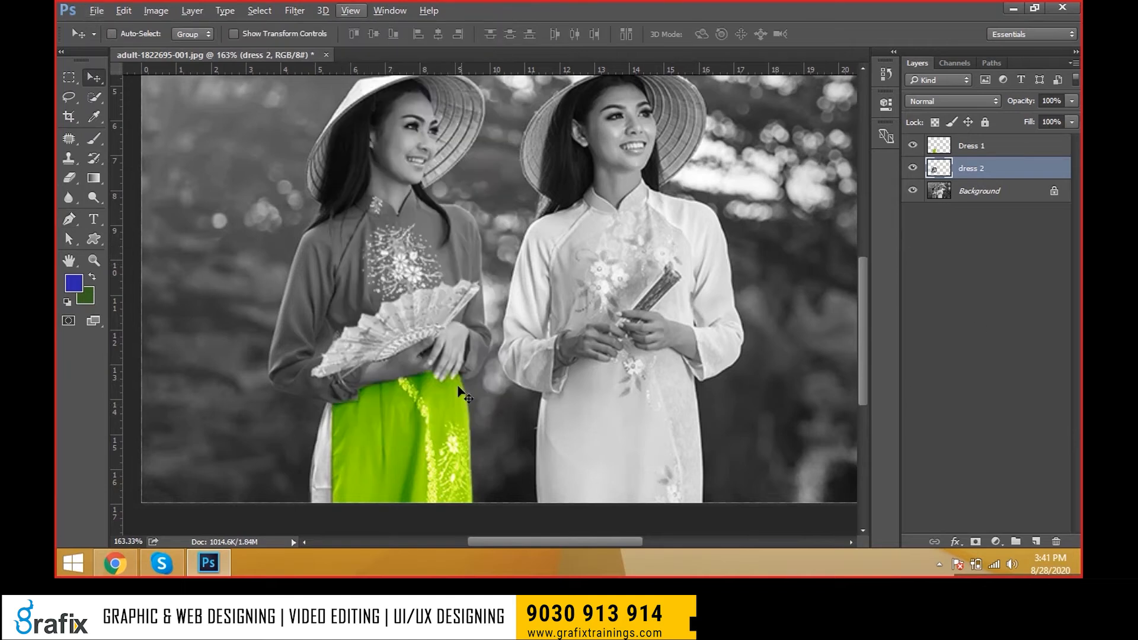
{"action": "right_click", "coordinate": [453, 438]}
{"action": "left_click", "coordinate": [455, 439]}
{"action": "left_click", "coordinate": [1007, 168]}
{"action": "left_click", "coordinate": [1002, 191]}
{"action": "left_click", "coordinate": [999, 168]}
{"action": "key", "text": "ctrl+b"}
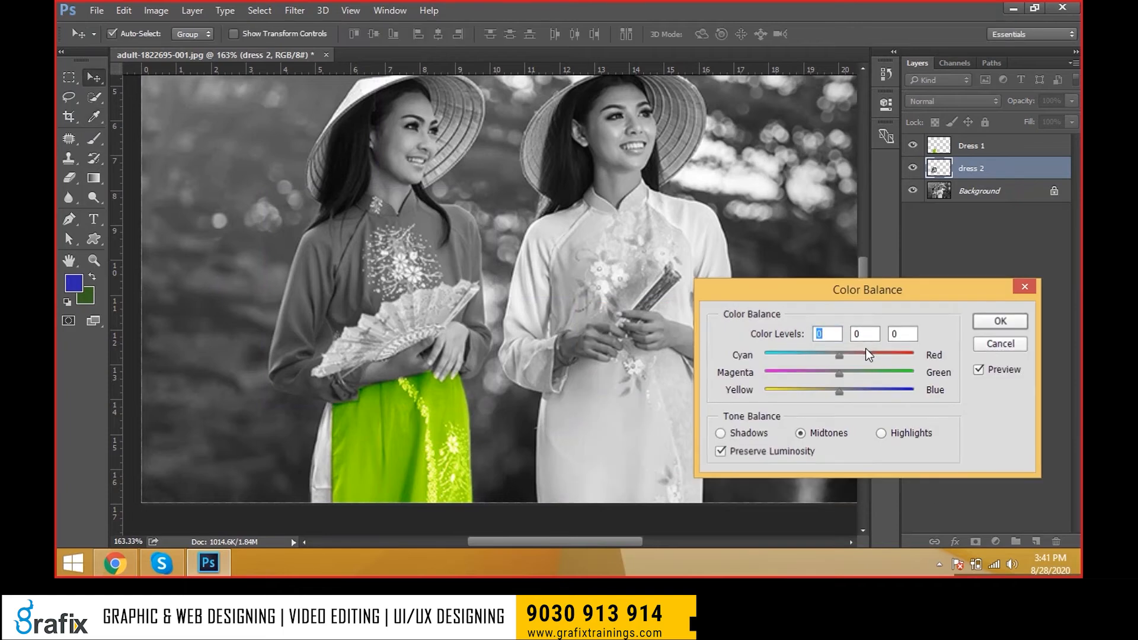
{"action": "key", "text": "Escape"}
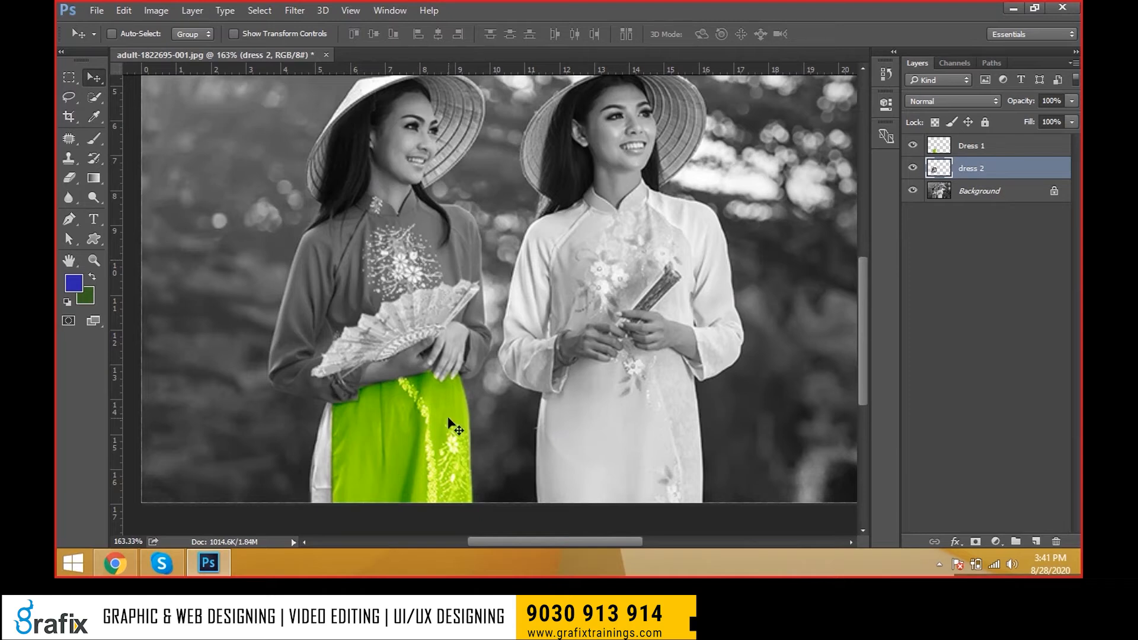
{"action": "key", "text": "ctrl"}
{"action": "key", "text": "ctrl"}
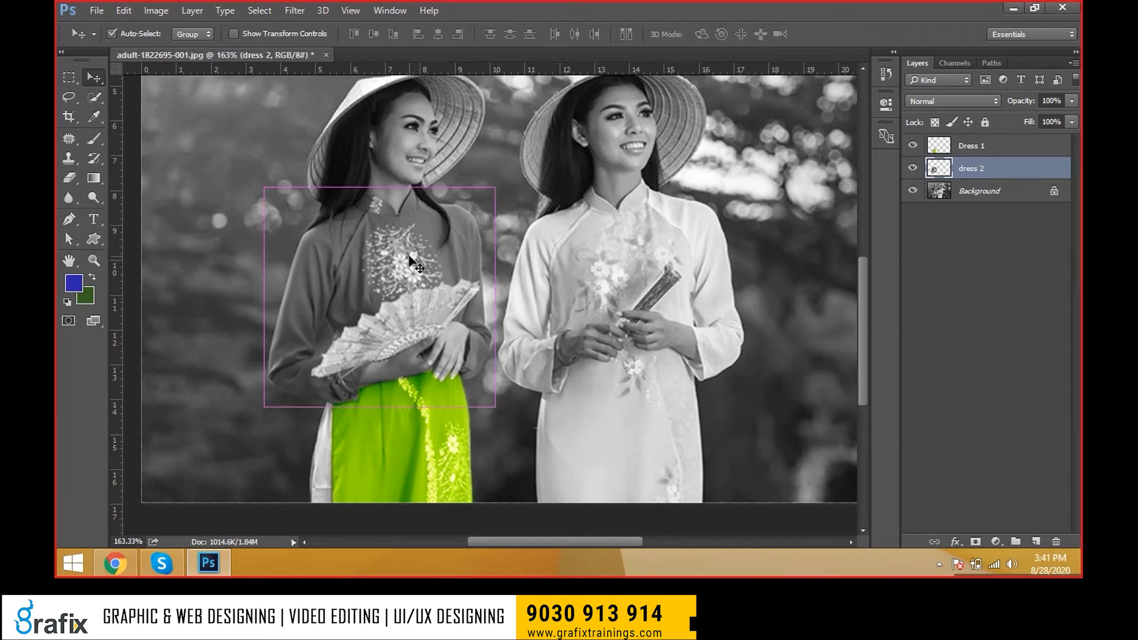
{"action": "key", "text": "ctrl+b"}
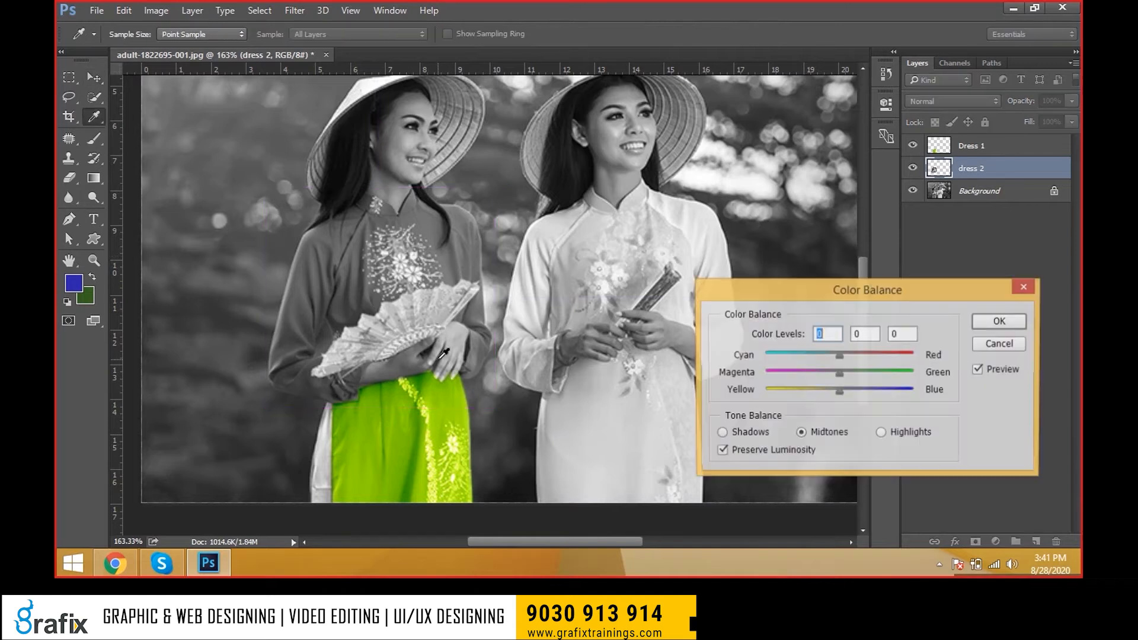
{"action": "left_click", "coordinate": [880, 434]}
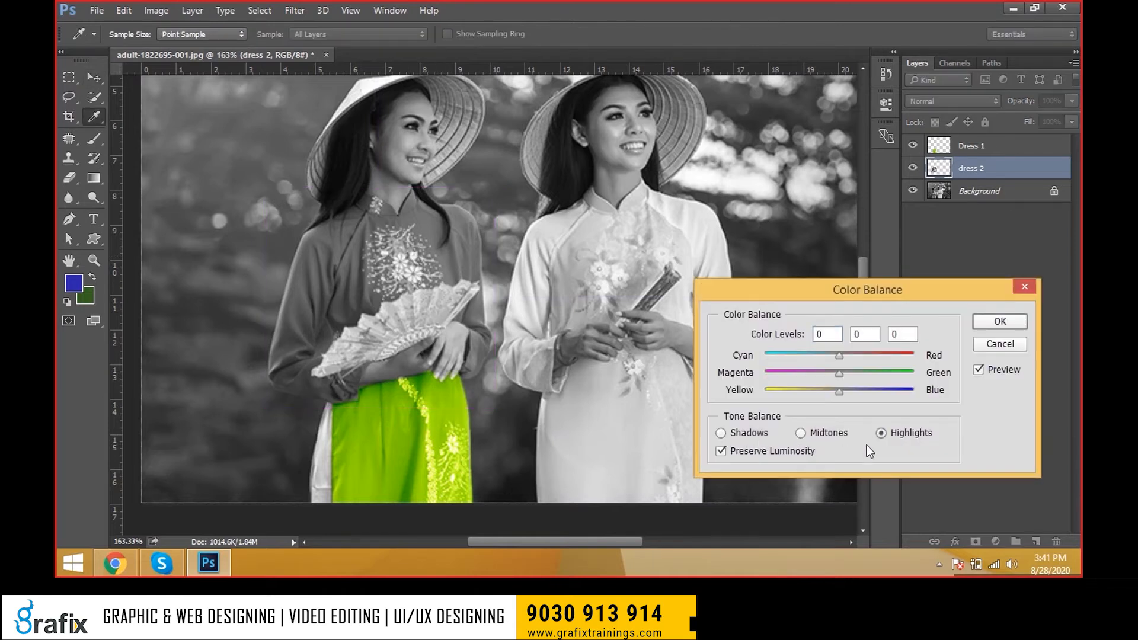
{"action": "left_click", "coordinate": [826, 434]}
{"action": "left_click", "coordinate": [912, 436]}
{"action": "key", "text": "Return"}
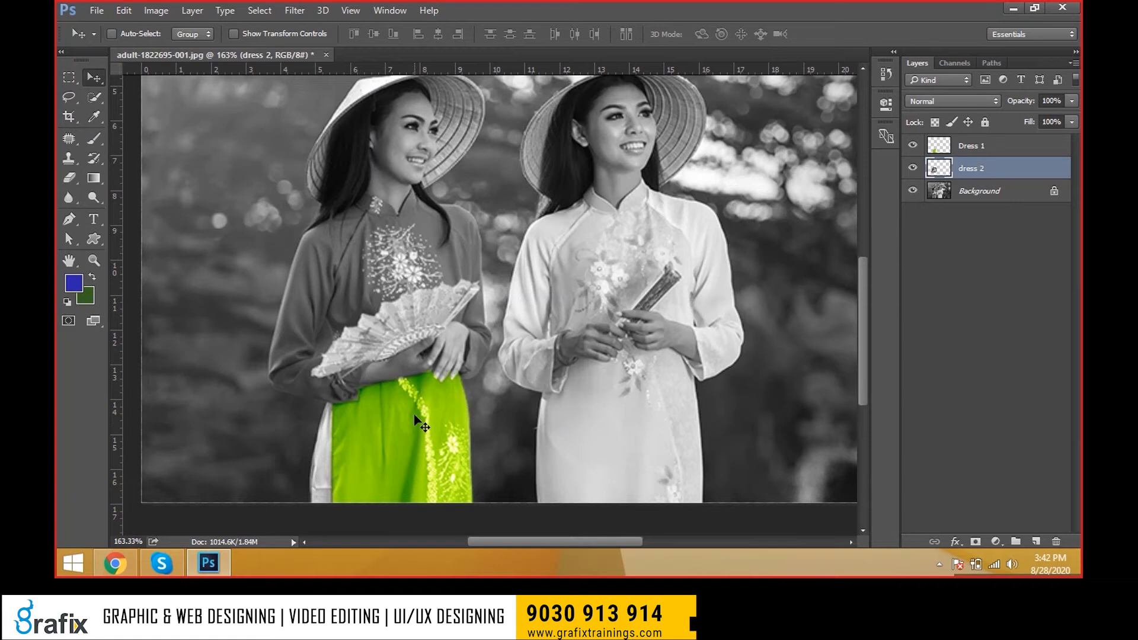
- Apply Color Balance to the dress 2 layer with midtones +68, +100, -100 and highlights 0, +54, -40
{"action": "left_click", "coordinate": [972, 188]}
{"action": "left_click", "coordinate": [986, 173]}
{"action": "key", "text": "ctrl"}
{"action": "key", "text": "ctrl"}
{"action": "key", "text": "ctrl+alt+b"}
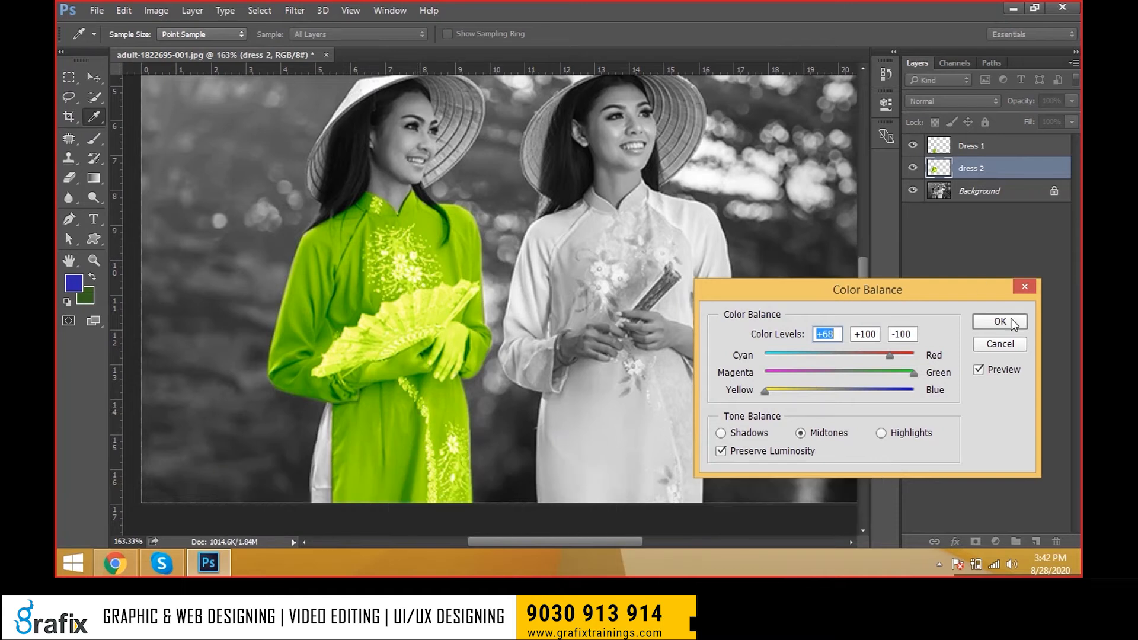
{"action": "left_click", "coordinate": [755, 433]}
{"action": "left_click", "coordinate": [843, 435]}
{"action": "left_click", "coordinate": [887, 434]}
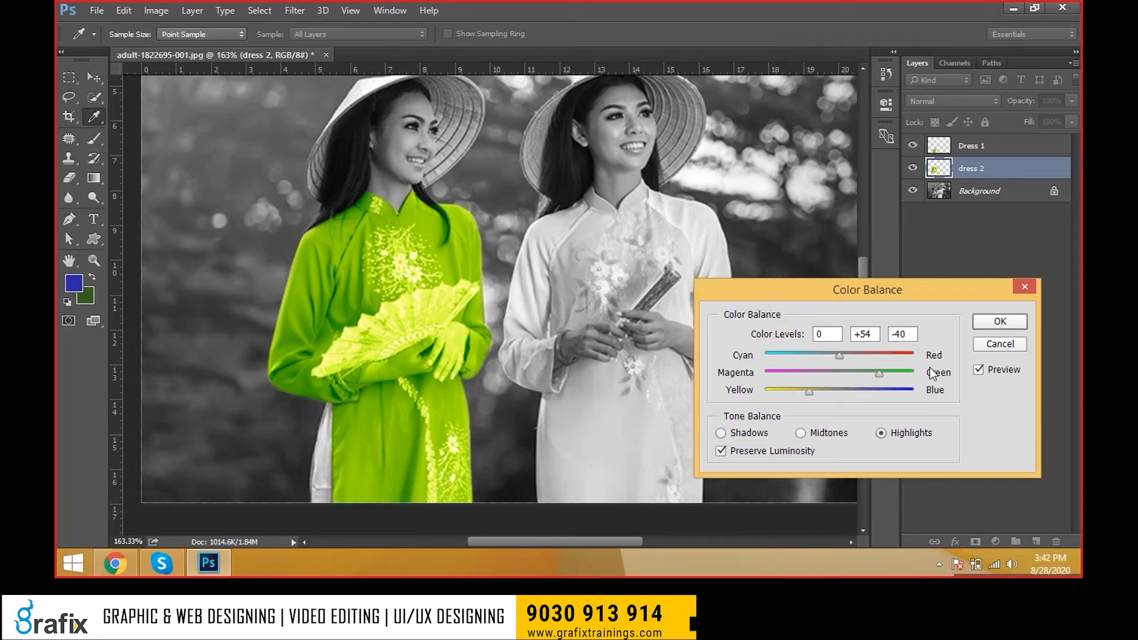
{"action": "left_click", "coordinate": [1001, 321]}
- Examine the recoloured blouse, fan and hands of the woman with the open fan at several magnifications
{"action": "key", "text": "v"}
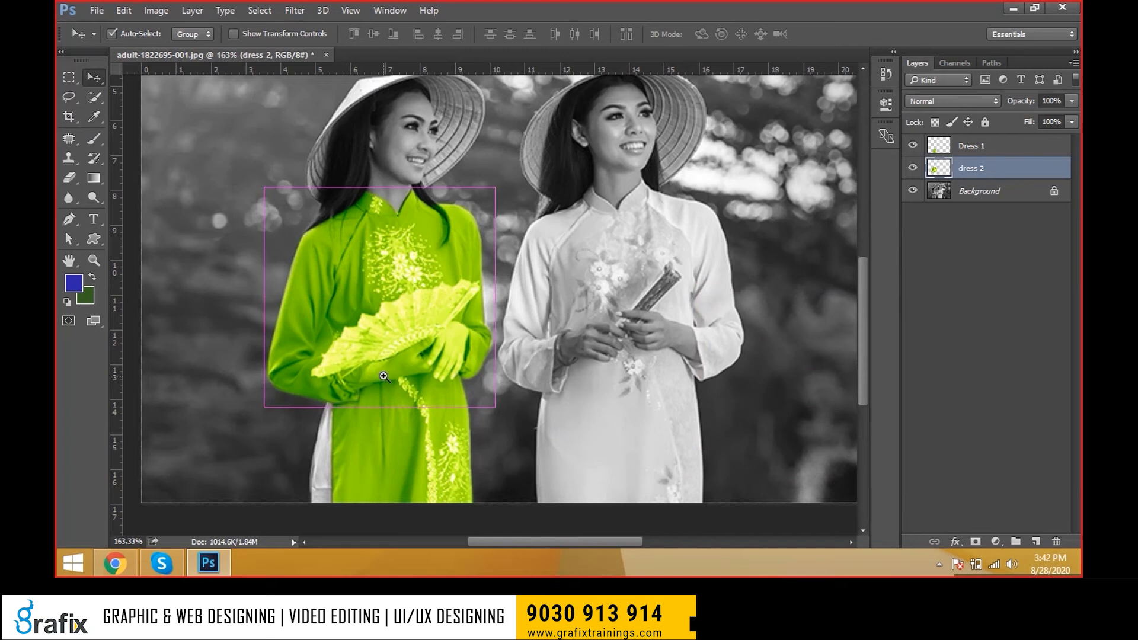
{"action": "left_click", "coordinate": [384, 376], "text": "ctrl"}
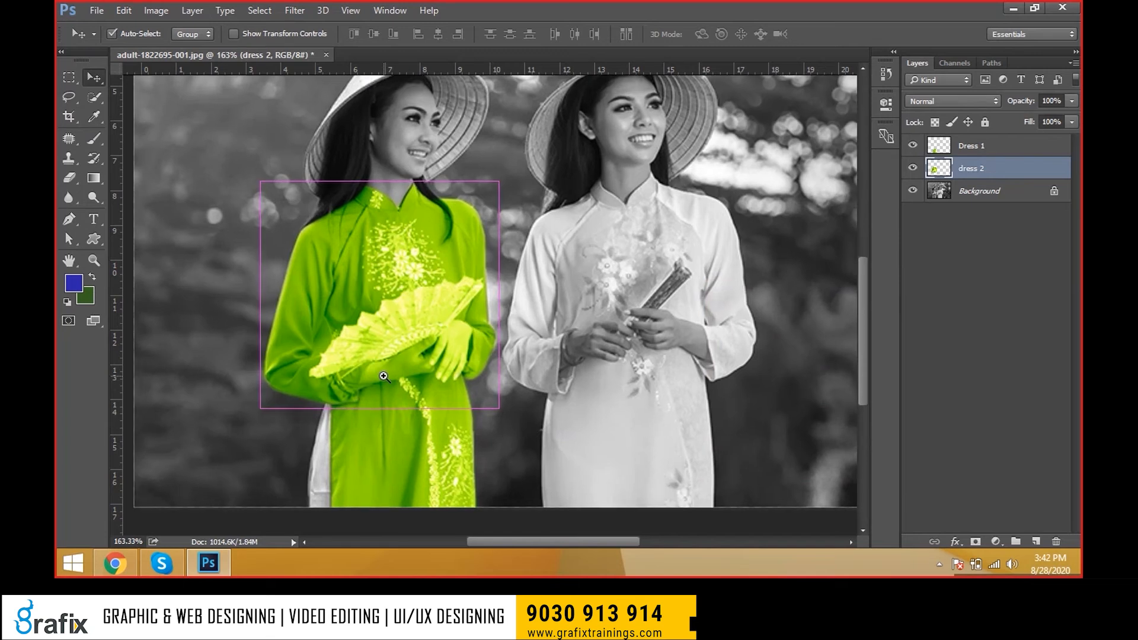
{"action": "left_click", "coordinate": [383, 376], "text": "ctrl"}
{"action": "left_click", "coordinate": [383, 376], "text": "ctrl"}
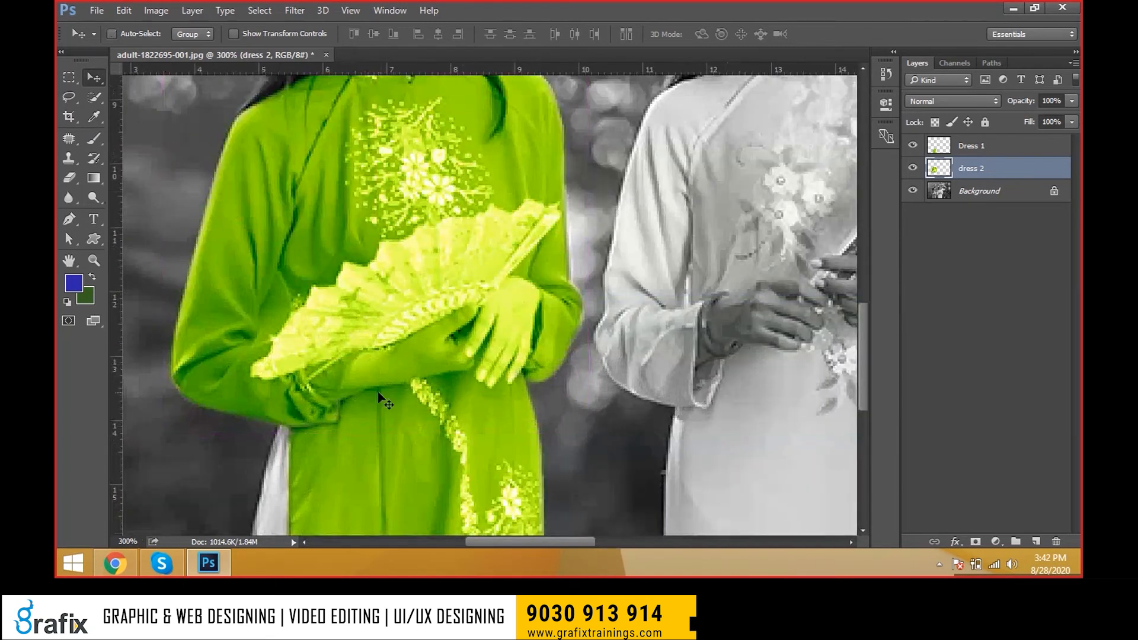
{"action": "left_click_drag", "start_coordinate": [366, 349], "coordinate": [350, 401]}
{"action": "key", "text": "p"}
{"action": "scroll", "coordinate": [373, 407], "scroll_direction": "down", "scroll_amount": 2}
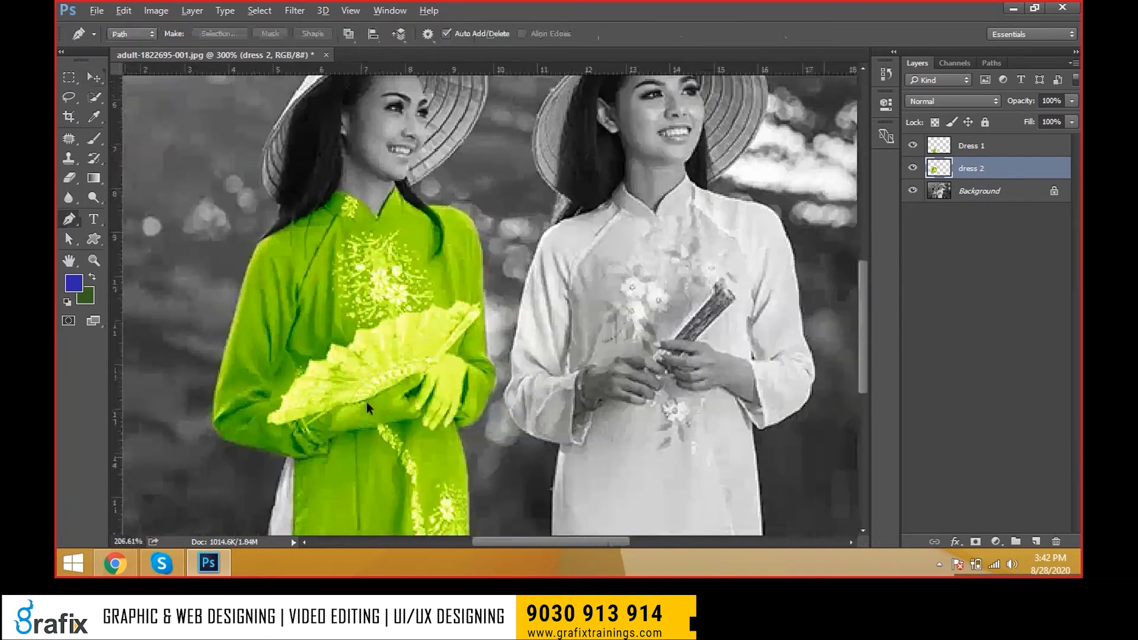
{"action": "scroll", "coordinate": [366, 402], "scroll_direction": "down", "scroll_amount": 2}
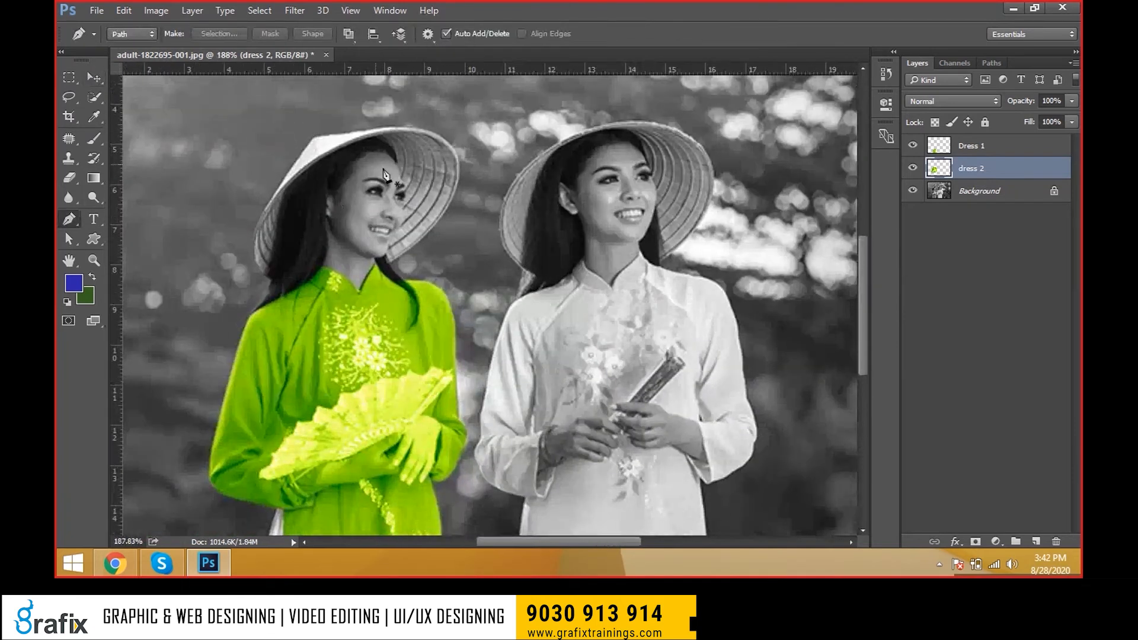
{"action": "left_click_drag", "start_coordinate": [362, 445], "coordinate": [374, 360]}
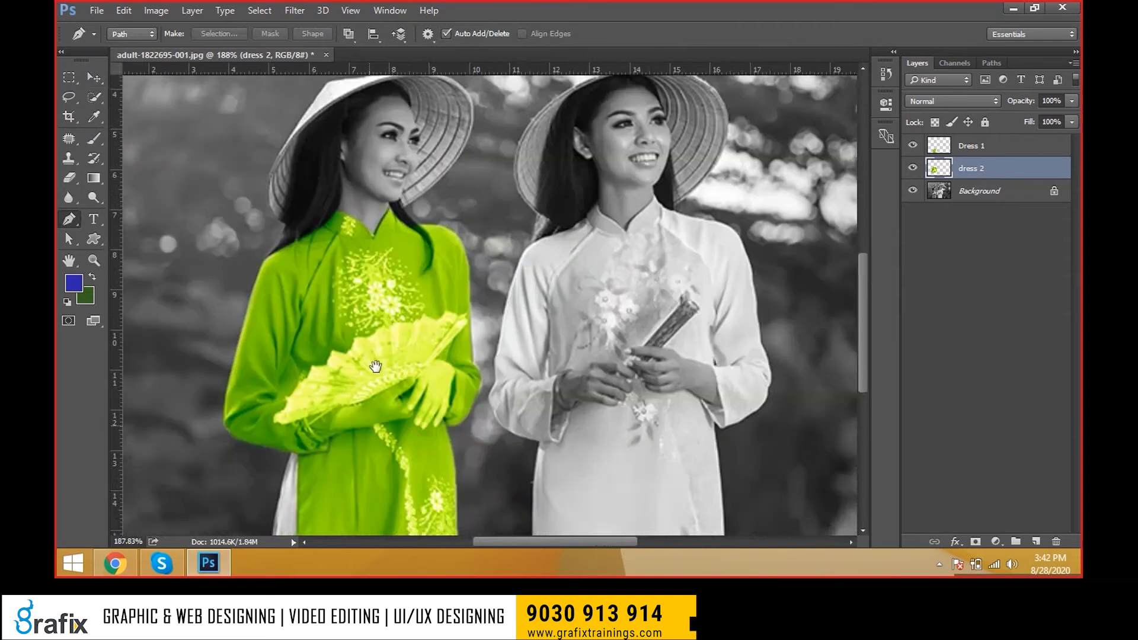
- Start a path at the sleeve cuff beneath the open fan, hide the dress 2 layer and run the path along the forearm's upper edge
{"action": "scroll", "coordinate": [391, 320], "scroll_direction": "up", "scroll_amount": 4}
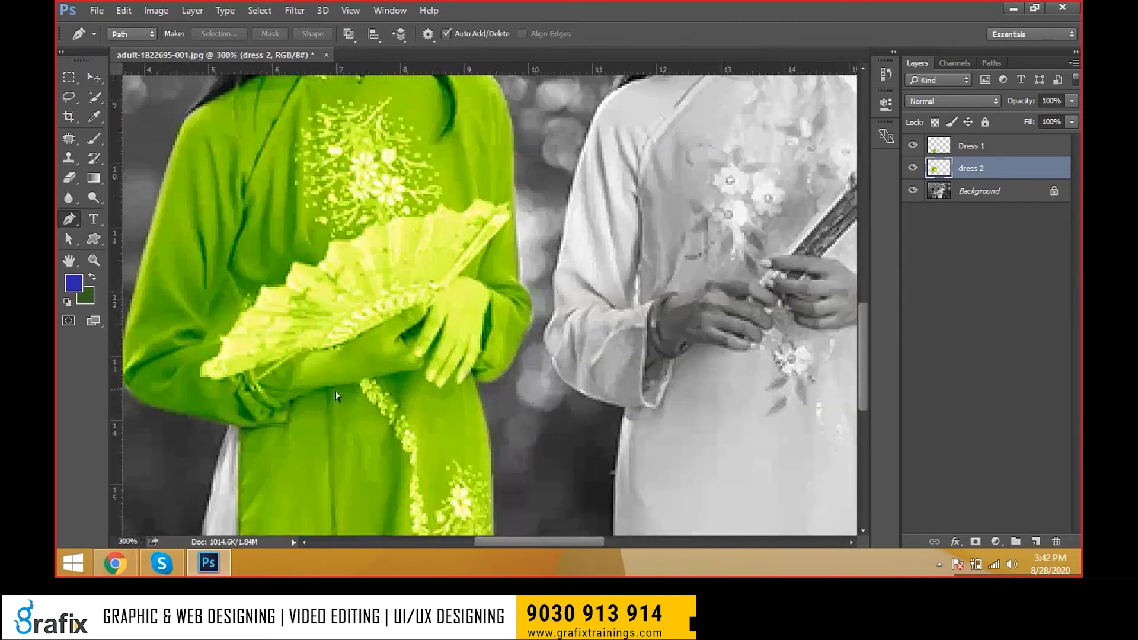
{"action": "scroll", "coordinate": [290, 396], "scroll_direction": "up", "scroll_amount": 2}
{"action": "scroll", "coordinate": [291, 395], "scroll_direction": "up", "scroll_amount": 2}
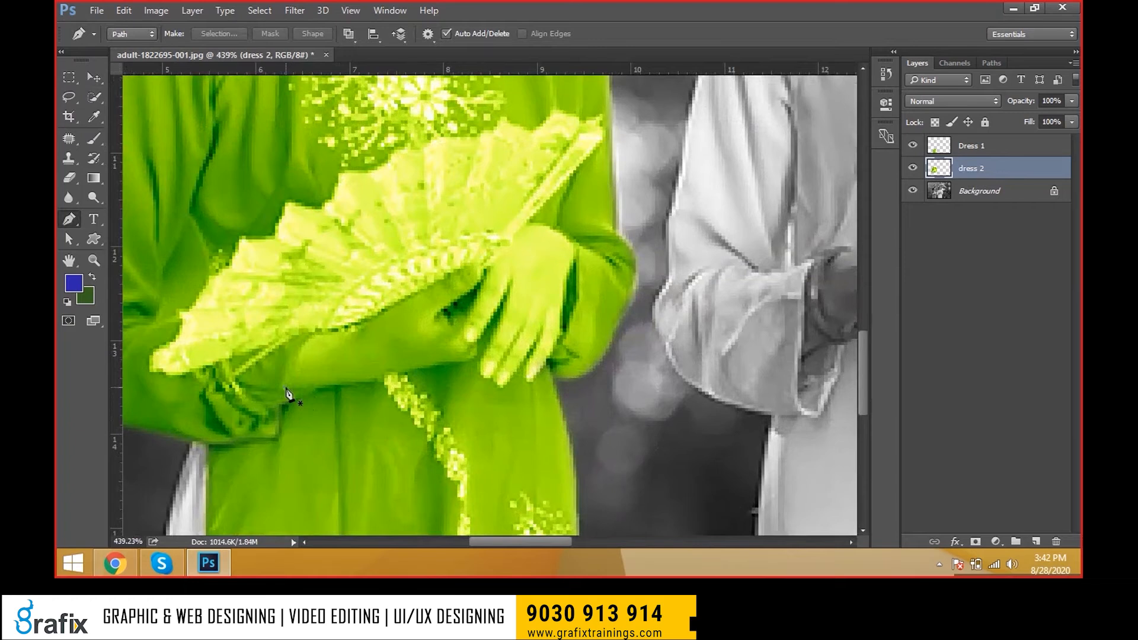
{"action": "left_click", "coordinate": [287, 391]}
{"action": "left_click", "coordinate": [311, 332]}
{"action": "left_click_drag", "start_coordinate": [321, 325], "coordinate": [325, 326]}
{"action": "key", "text": "ctrl+z"}
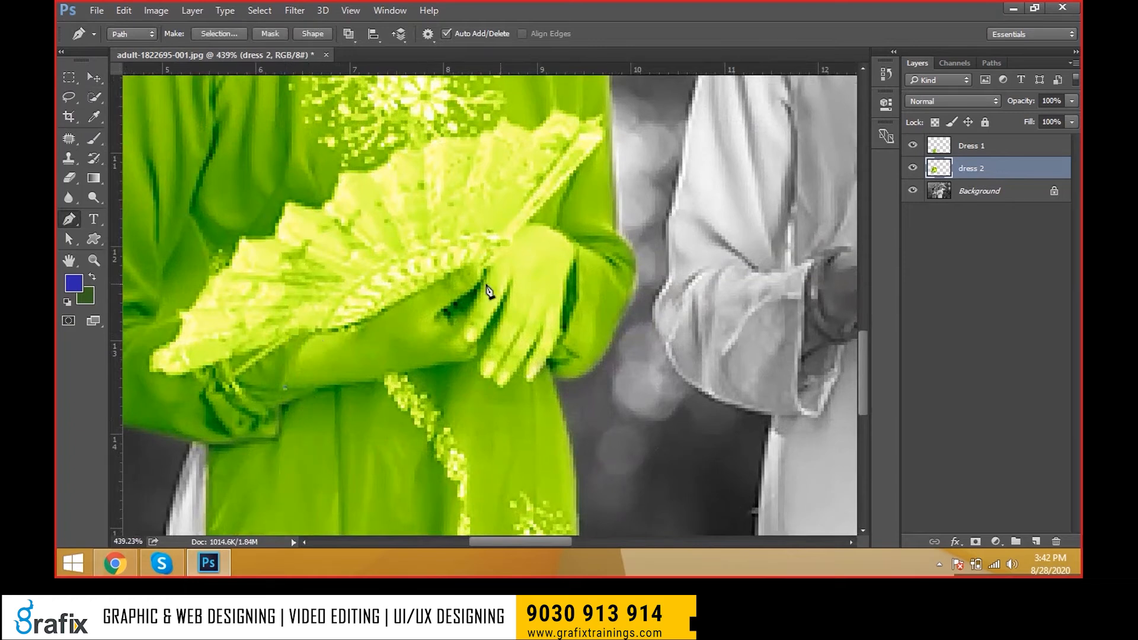
{"action": "left_click", "coordinate": [913, 169]}
{"action": "left_click_drag", "start_coordinate": [328, 329], "coordinate": [355, 329]}
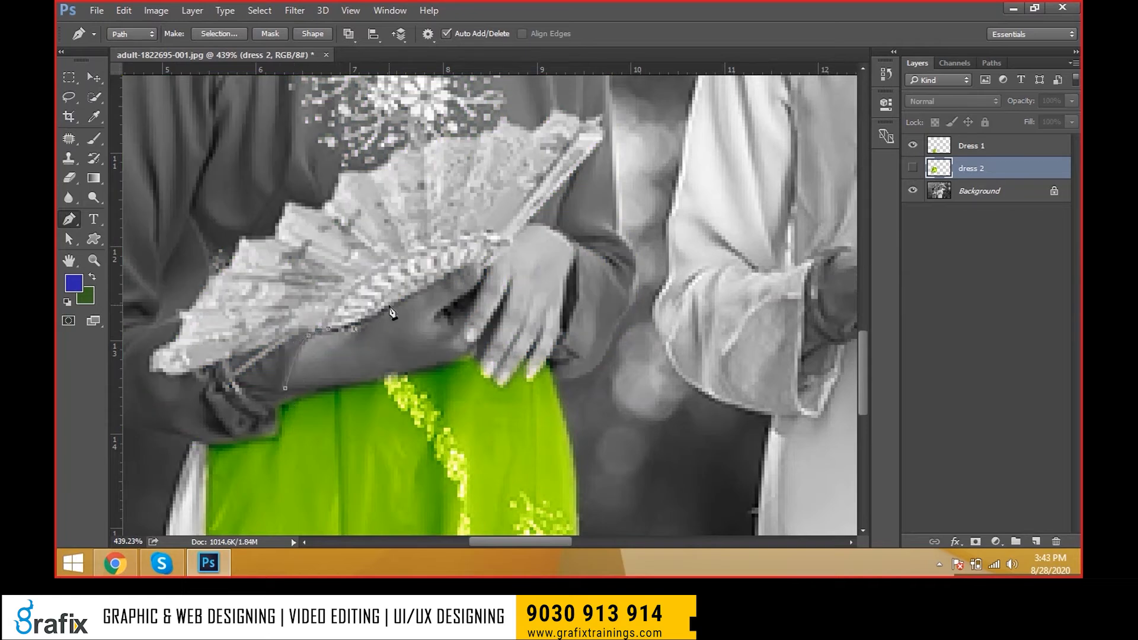
- Continue the path along the fan's lower edge and around the back of the hand towards the little finger
{"action": "left_click", "coordinate": [447, 276]}
{"action": "left_click", "coordinate": [485, 271]}
{"action": "left_click", "coordinate": [484, 269]}
{"action": "left_click", "coordinate": [500, 253]}
{"action": "left_click_drag", "start_coordinate": [527, 225], "coordinate": [540, 224]}
{"action": "left_click", "coordinate": [556, 231]}
{"action": "left_click", "coordinate": [577, 249]}
{"action": "left_click", "coordinate": [560, 309]}
- Trace the path around the fingertips of the hand resting above the green skirt
{"action": "left_click_drag", "start_coordinate": [529, 377], "coordinate": [525, 372]}
{"action": "left_click", "coordinate": [530, 356]}
{"action": "left_click", "coordinate": [534, 345]}
{"action": "left_click", "coordinate": [487, 370]}
{"action": "scroll", "coordinate": [494, 397], "scroll_direction": "up", "scroll_amount": 3}
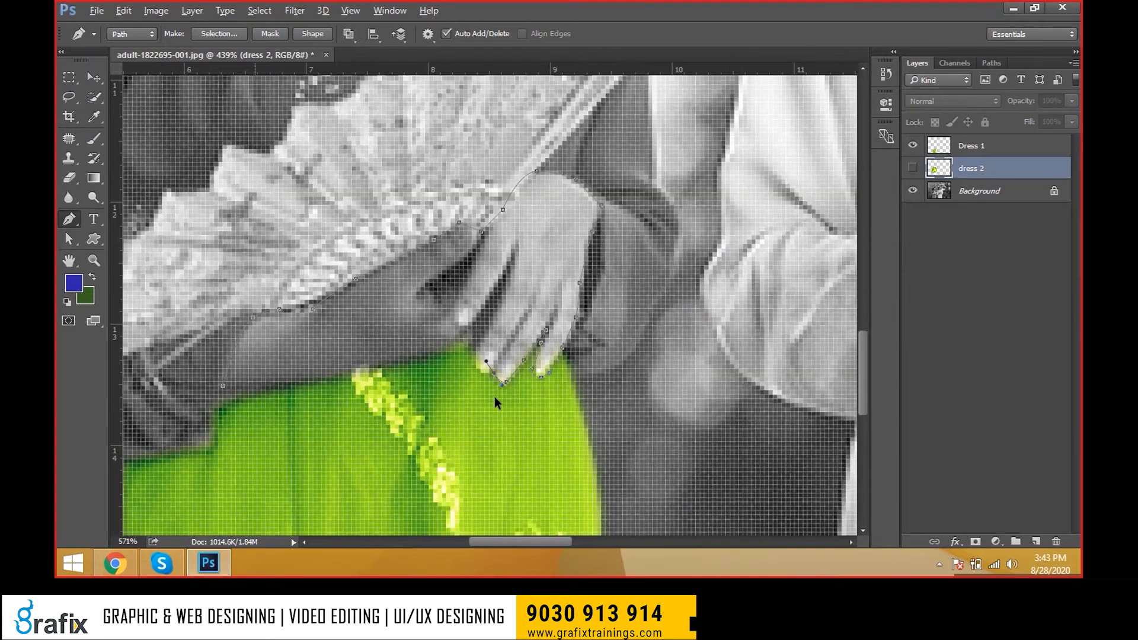
{"action": "left_click_drag", "start_coordinate": [468, 352], "coordinate": [472, 335]}
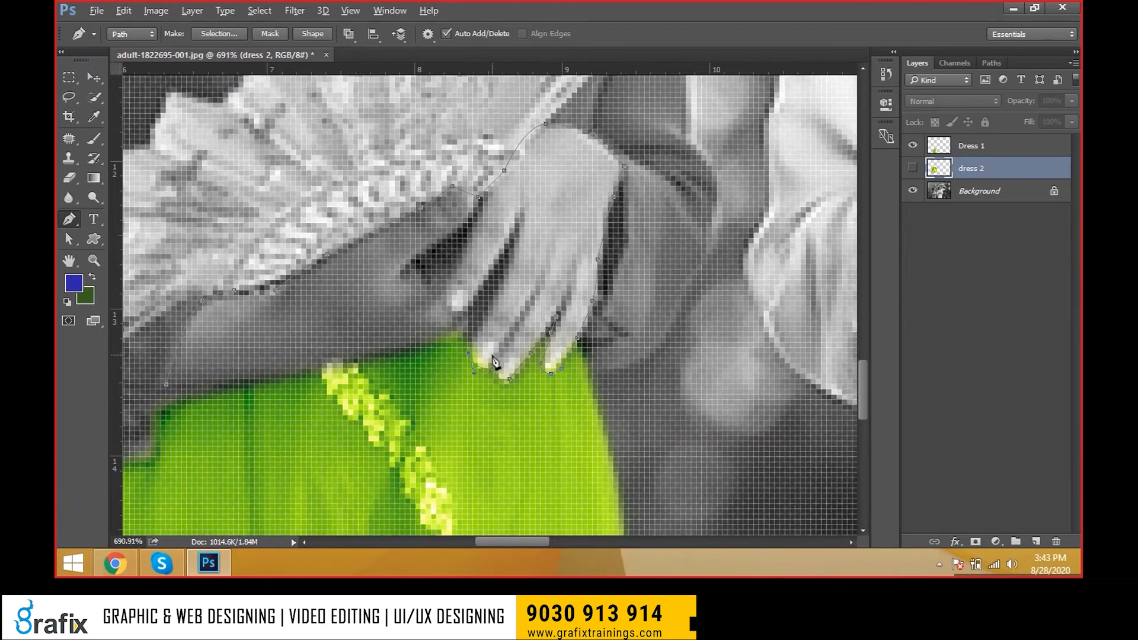
{"action": "scroll", "coordinate": [494, 360], "scroll_direction": "down", "scroll_amount": 3}
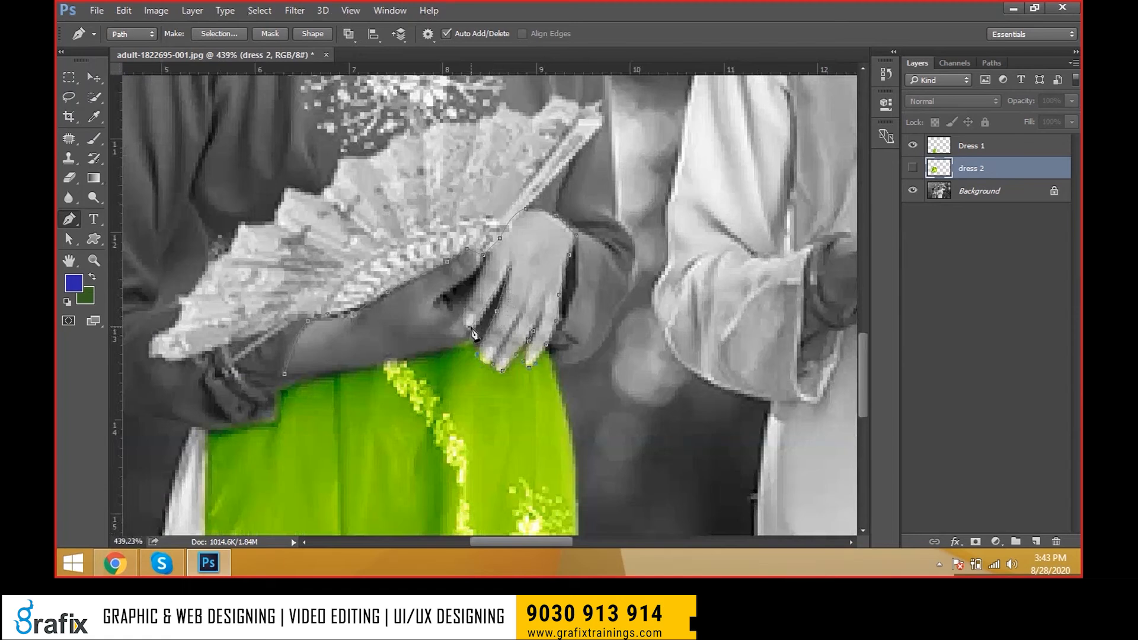
{"action": "scroll", "coordinate": [473, 332], "scroll_direction": "up", "scroll_amount": 1}
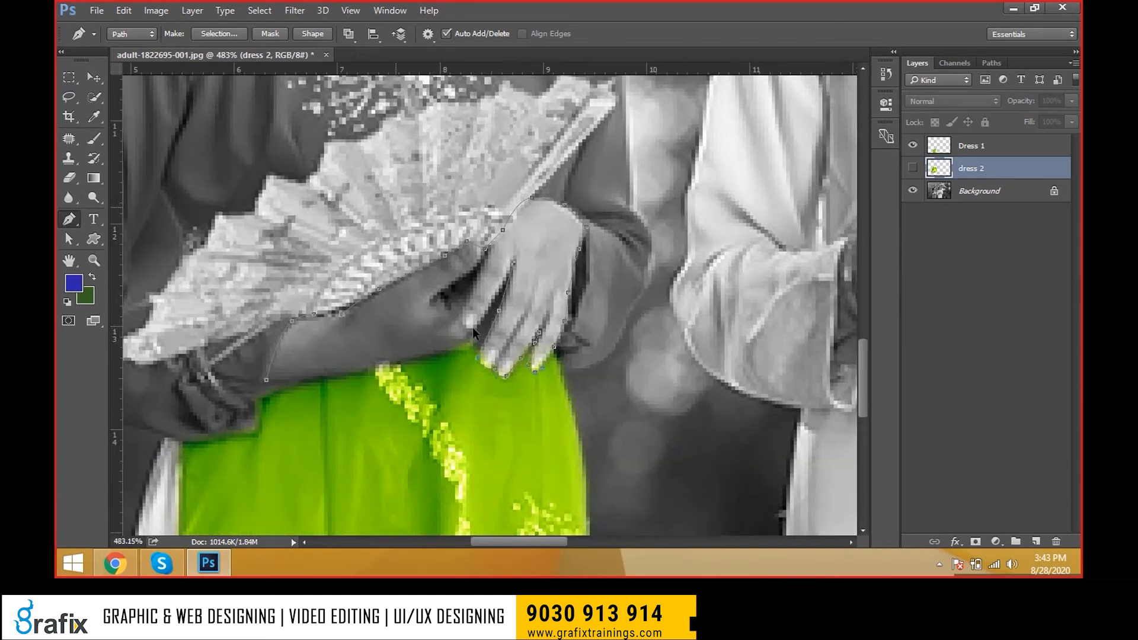
{"action": "scroll", "coordinate": [472, 327], "scroll_direction": "up", "scroll_amount": 1}
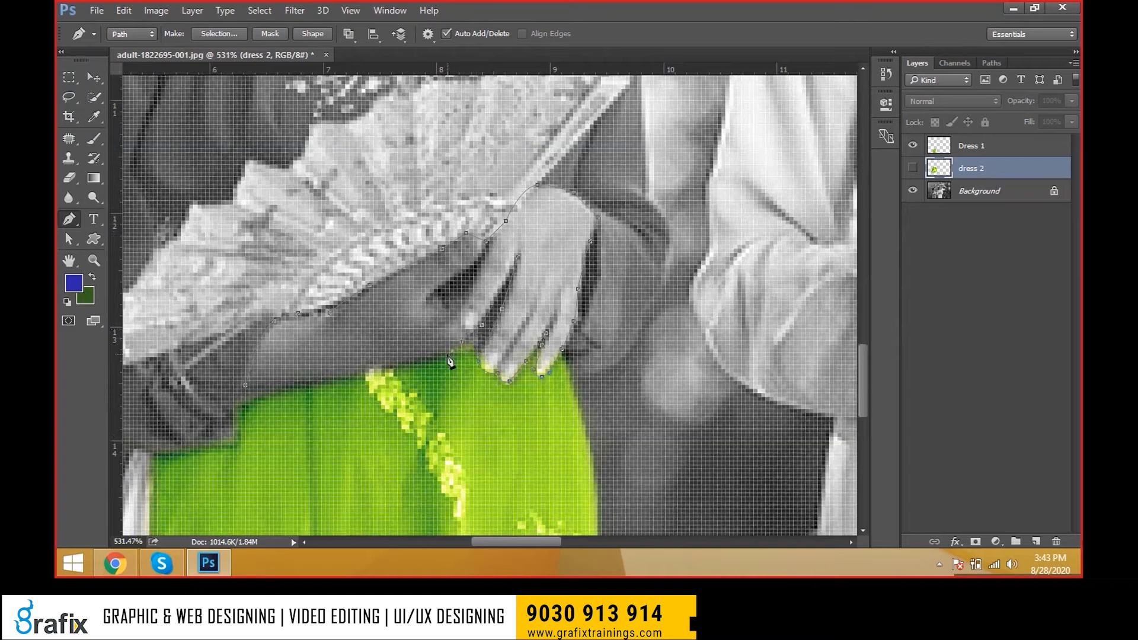
- Run the path along the underside of the forearm and close it at its starting point
{"action": "left_click", "coordinate": [414, 362]}
{"action": "left_click", "coordinate": [321, 381]}
{"action": "left_click", "coordinate": [246, 385]}
{"action": "left_click", "coordinate": [245, 393]}
{"action": "left_click", "coordinate": [246, 385]}
- Convert the closed hands path to a selection, show the dress 2 layer again and make the Background layer active
{"action": "scroll", "coordinate": [345, 407], "scroll_direction": "down", "scroll_amount": 3}
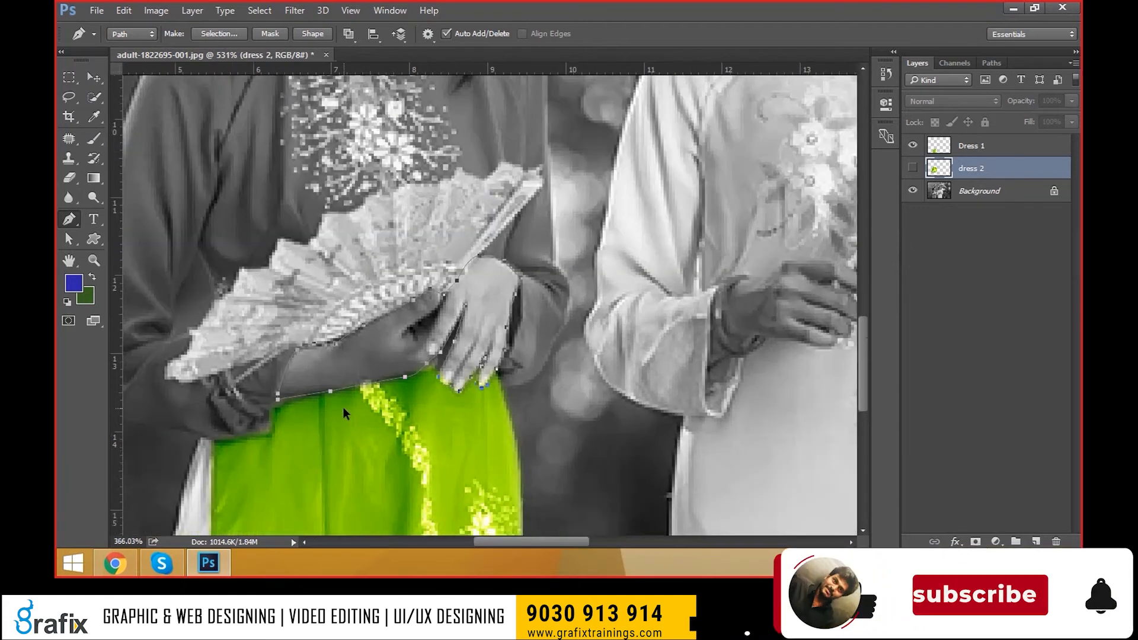
{"action": "key", "text": "a"}
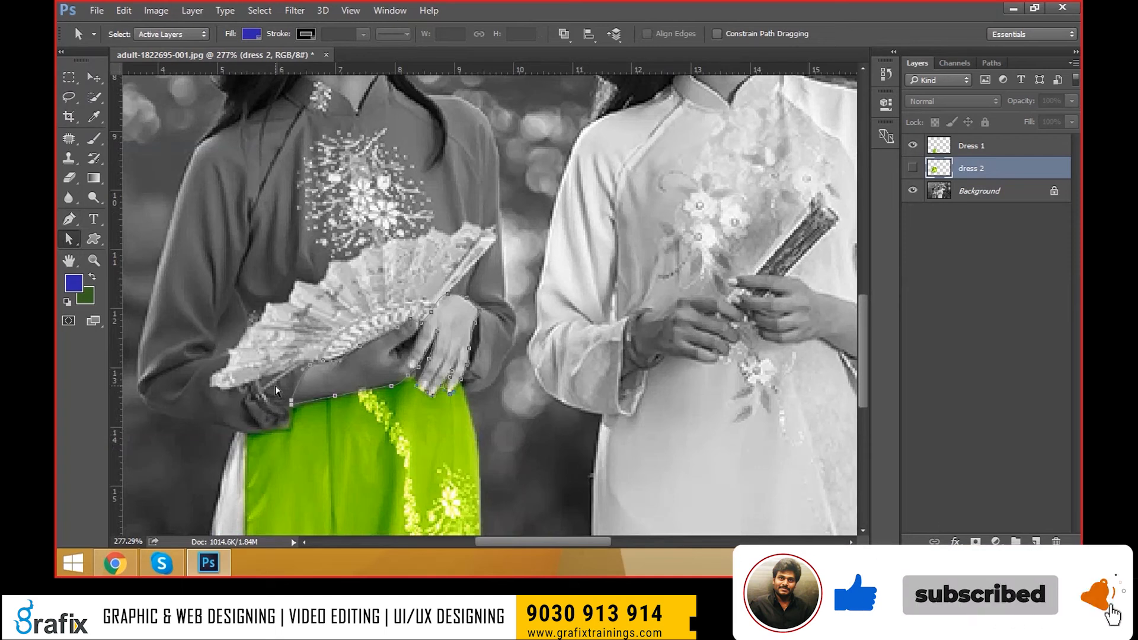
{"action": "key", "text": "ctrl+Return"}
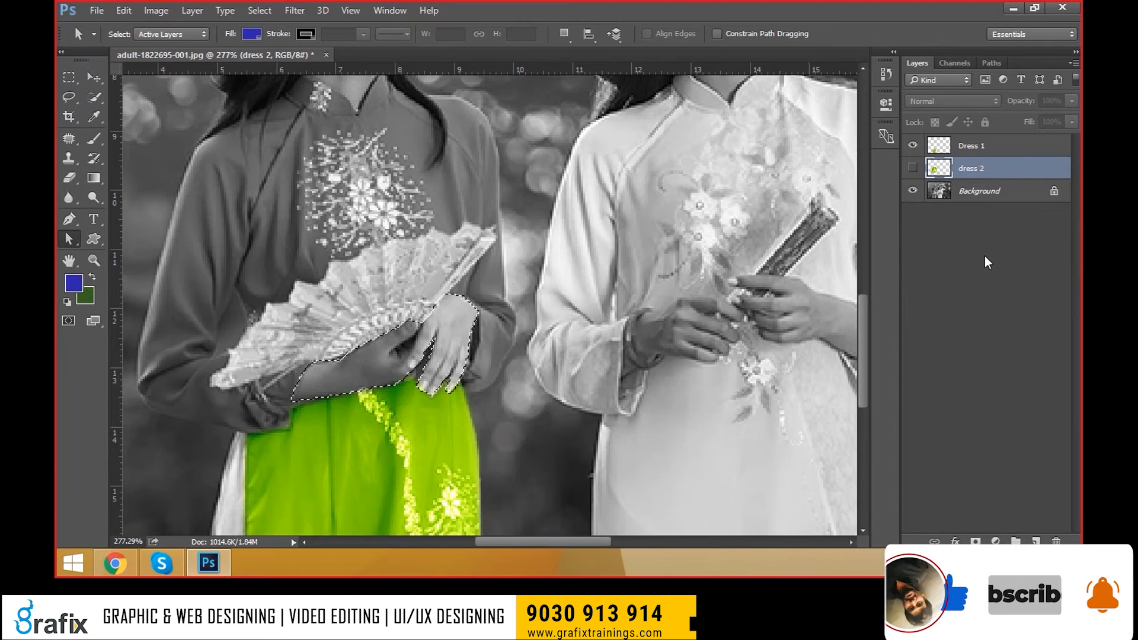
{"action": "left_click", "coordinate": [1019, 198]}
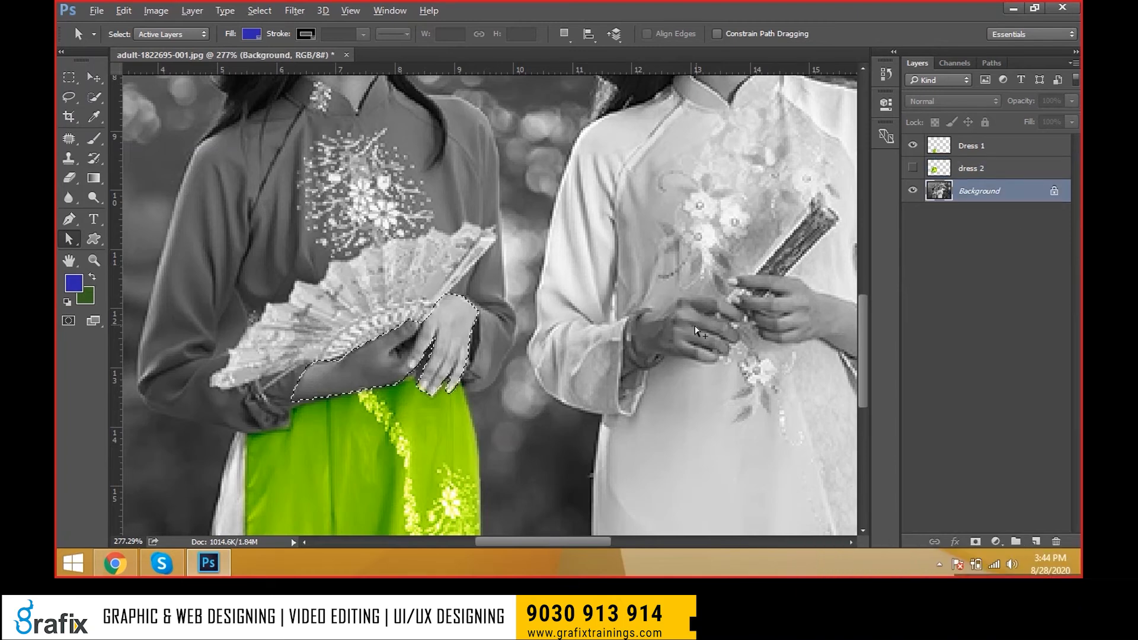
{"action": "scroll", "coordinate": [699, 332], "scroll_direction": "down", "scroll_amount": 2, "text": "alt"}
{"action": "left_click", "coordinate": [912, 168]}
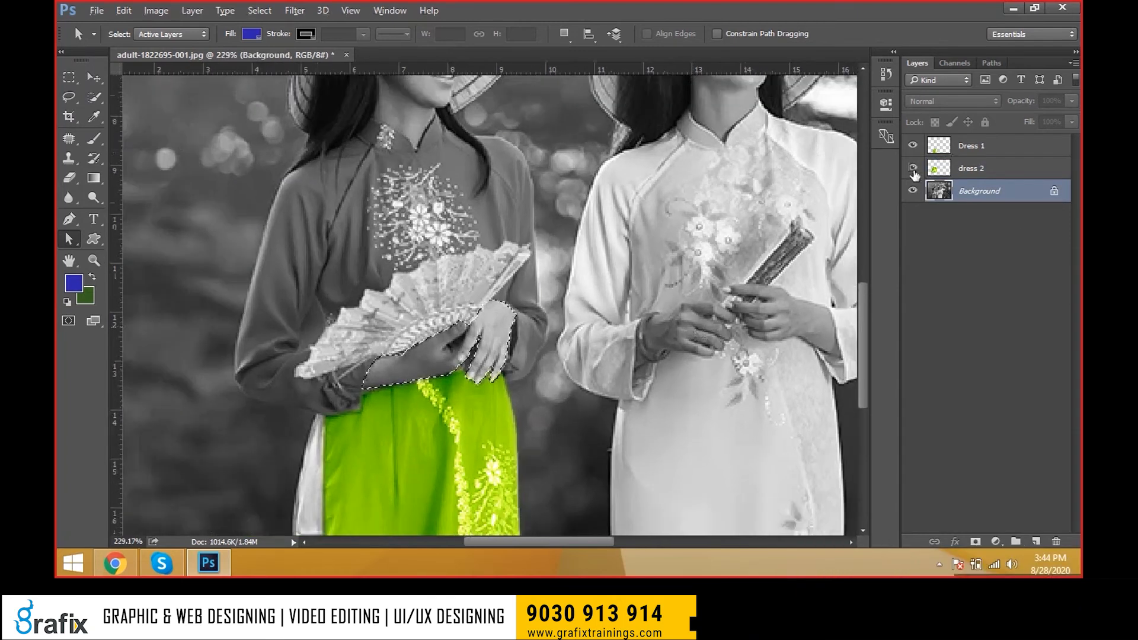
{"action": "left_click", "coordinate": [967, 172]}
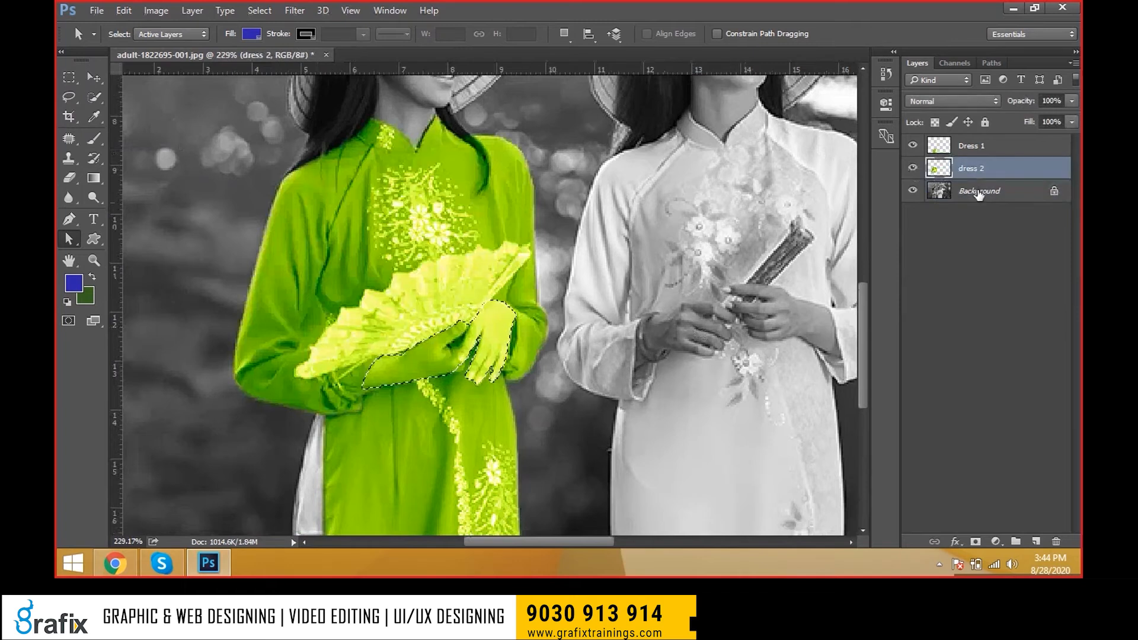
{"action": "left_click", "coordinate": [979, 194]}
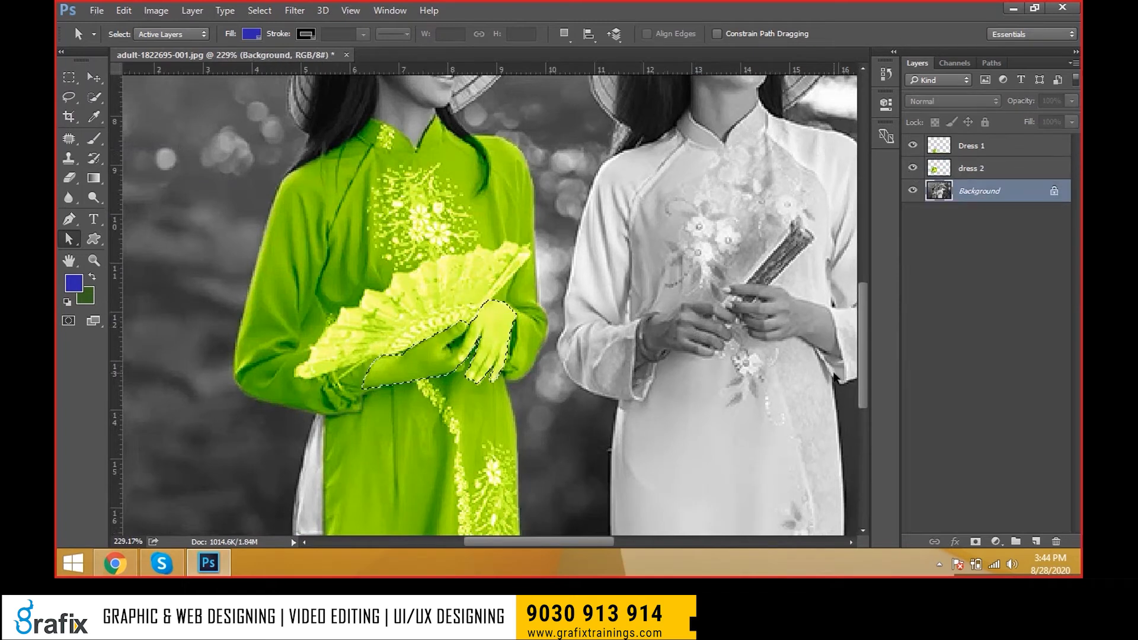
- Copy the selected hands to a new layer and rename that layer Hands
{"action": "key", "text": "ctrl+j"}
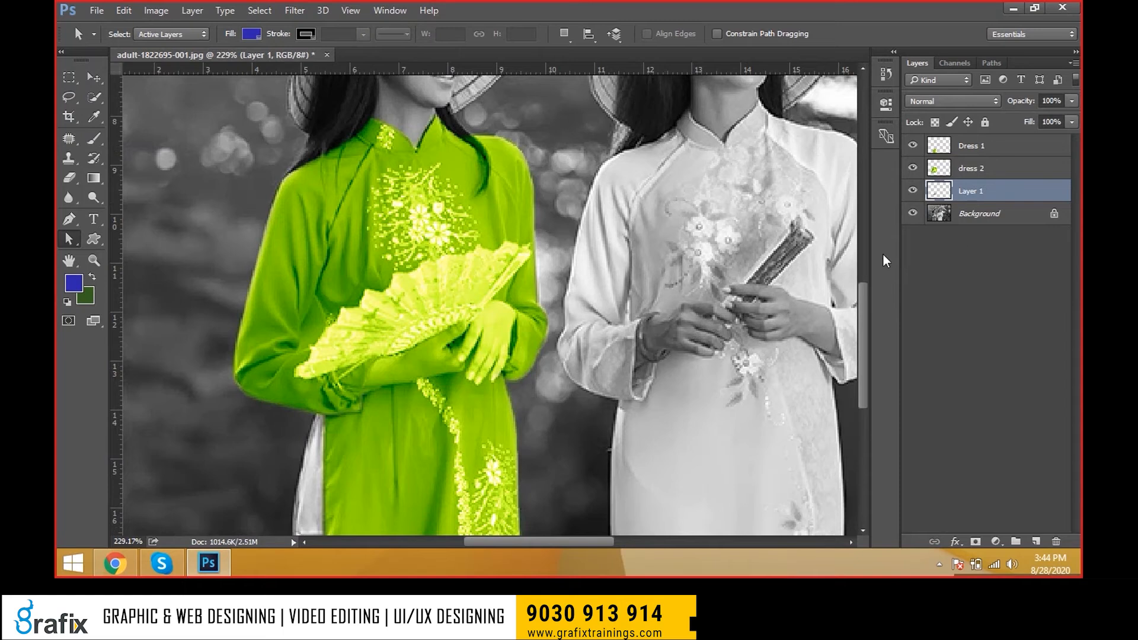
{"action": "double_click", "coordinate": [970, 192]}
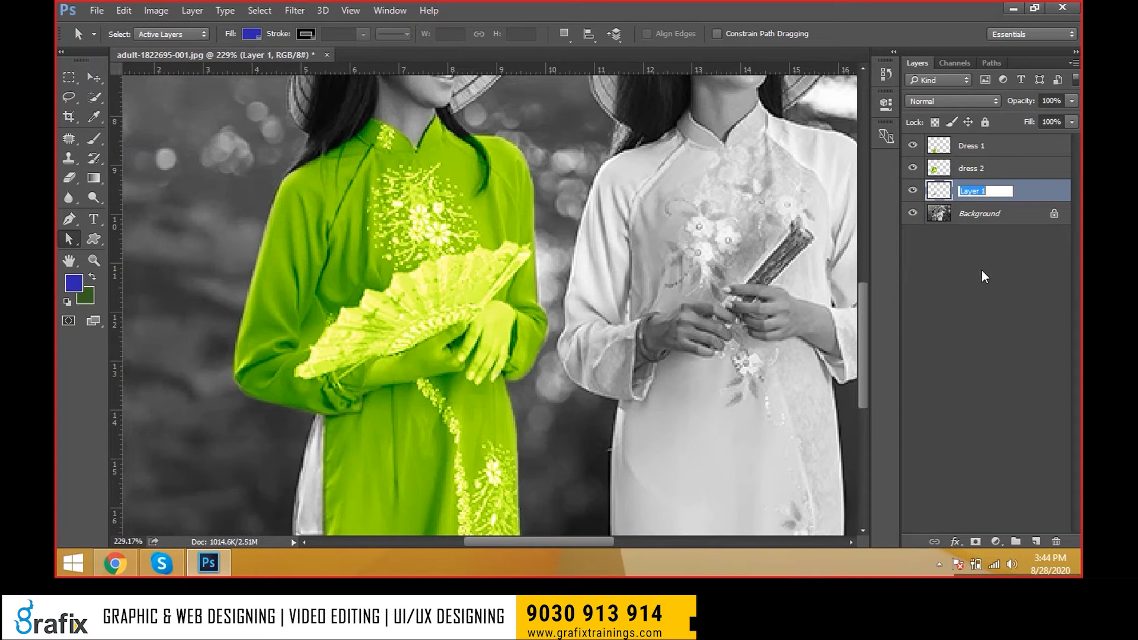
{"action": "type", "text": "Hands"}
{"action": "key", "text": "Return"}
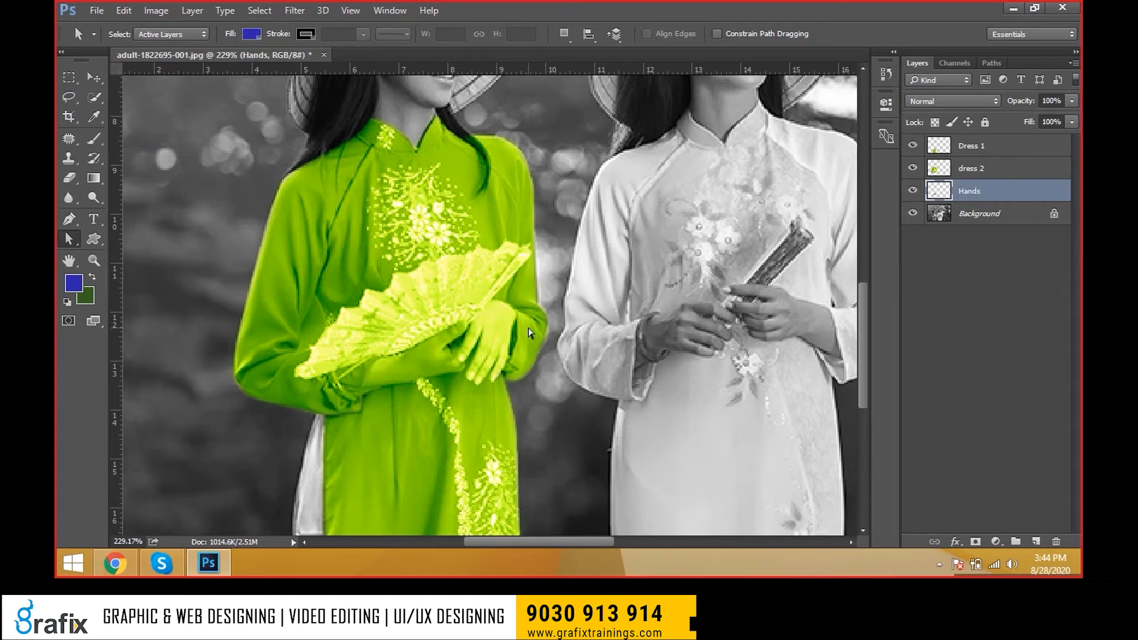
- Move the Hands layer above the dress 2 layer in the stacking order
{"action": "scroll", "coordinate": [533, 343], "scroll_direction": "down", "scroll_amount": 3}
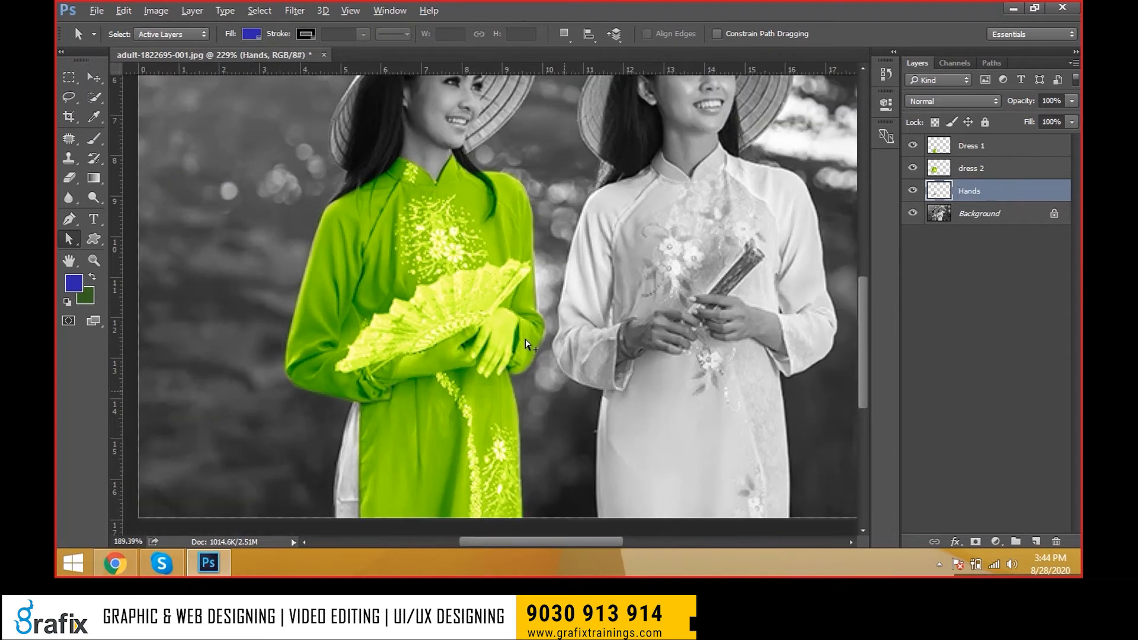
{"action": "scroll", "coordinate": [526, 343], "scroll_direction": "down", "scroll_amount": 1}
{"action": "key", "text": "v"}
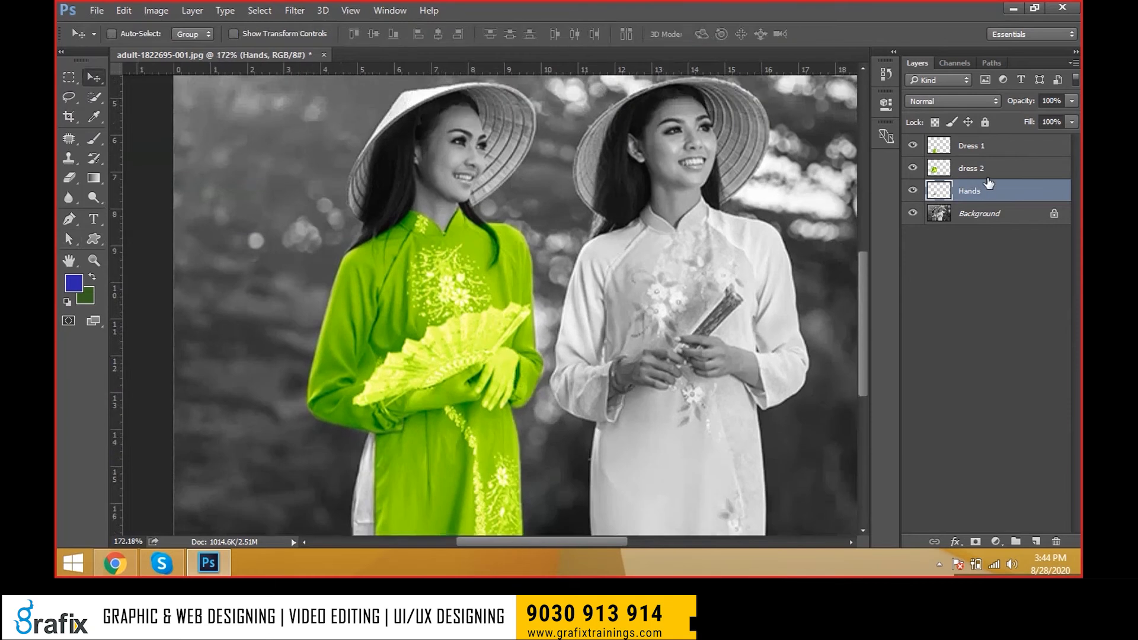
{"action": "left_click_drag", "start_coordinate": [979, 196], "coordinate": [1012, 165]}
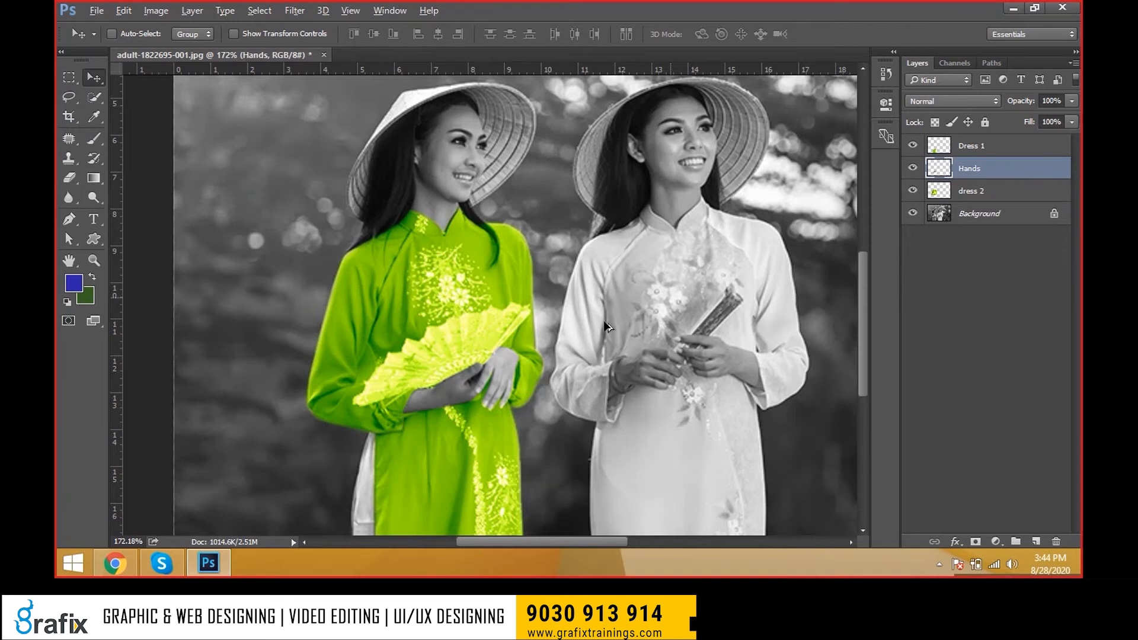
{"action": "scroll", "coordinate": [549, 354], "scroll_direction": "up", "scroll_amount": 1}
{"action": "scroll", "coordinate": [546, 347], "scroll_direction": "up", "scroll_amount": 1}
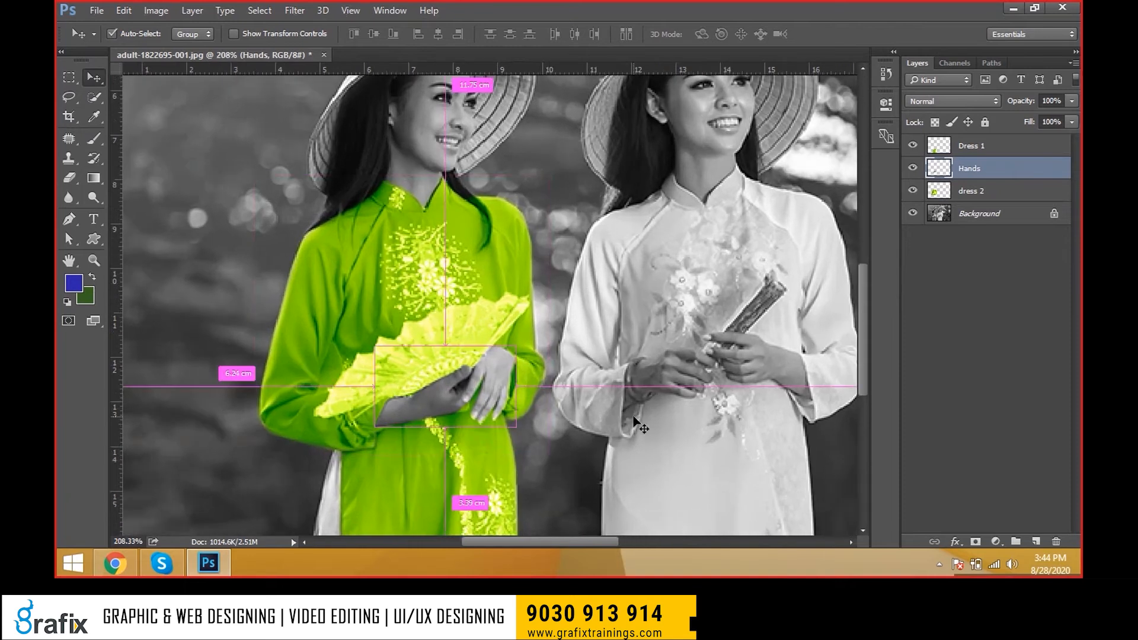
- Undo the Hands layer's reordering, renaming and creation, back to the active hands selection
{"action": "scroll", "coordinate": [620, 398], "scroll_direction": "up", "scroll_amount": 1}
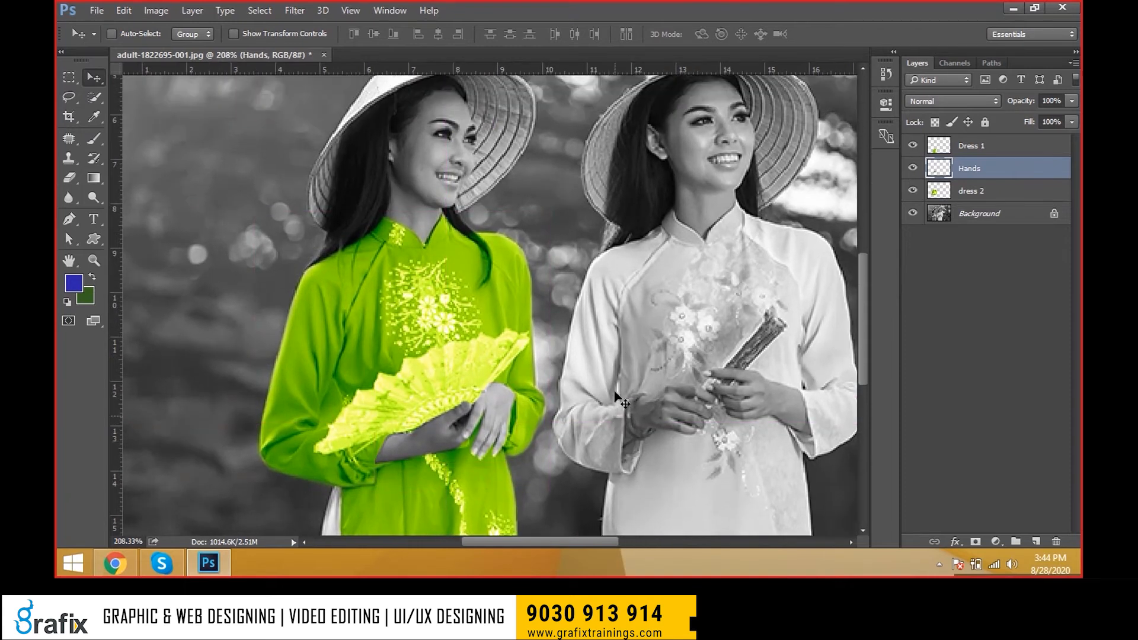
{"action": "key", "text": "ctrl+bracketleft"}
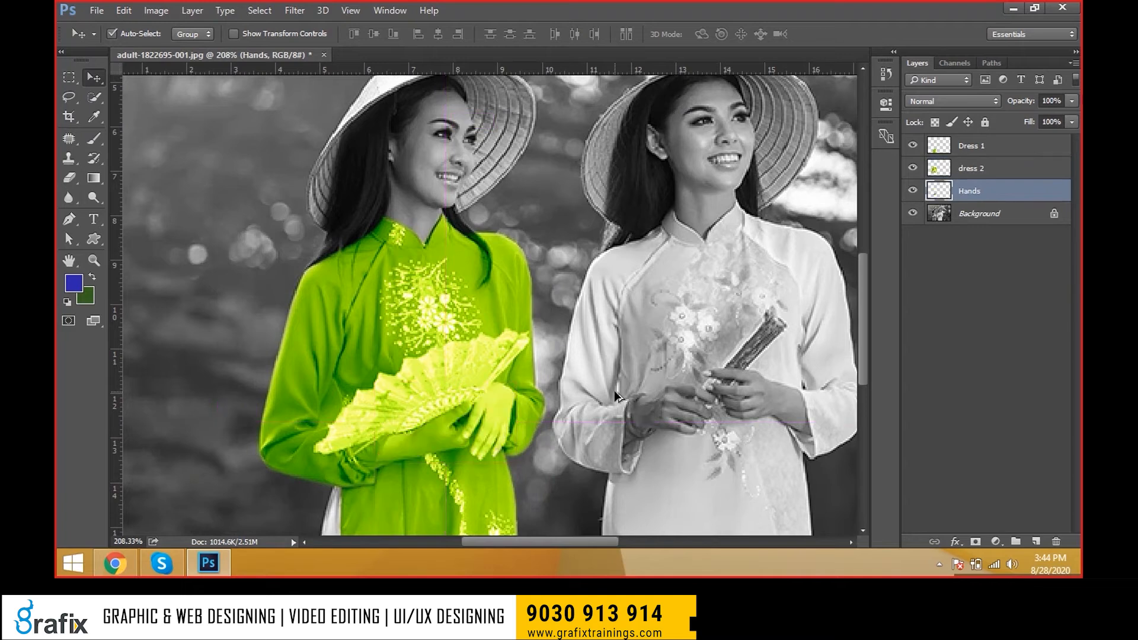
{"action": "key", "text": "ctrl+z"}
{"action": "key", "text": "ctrl+alt+z"}
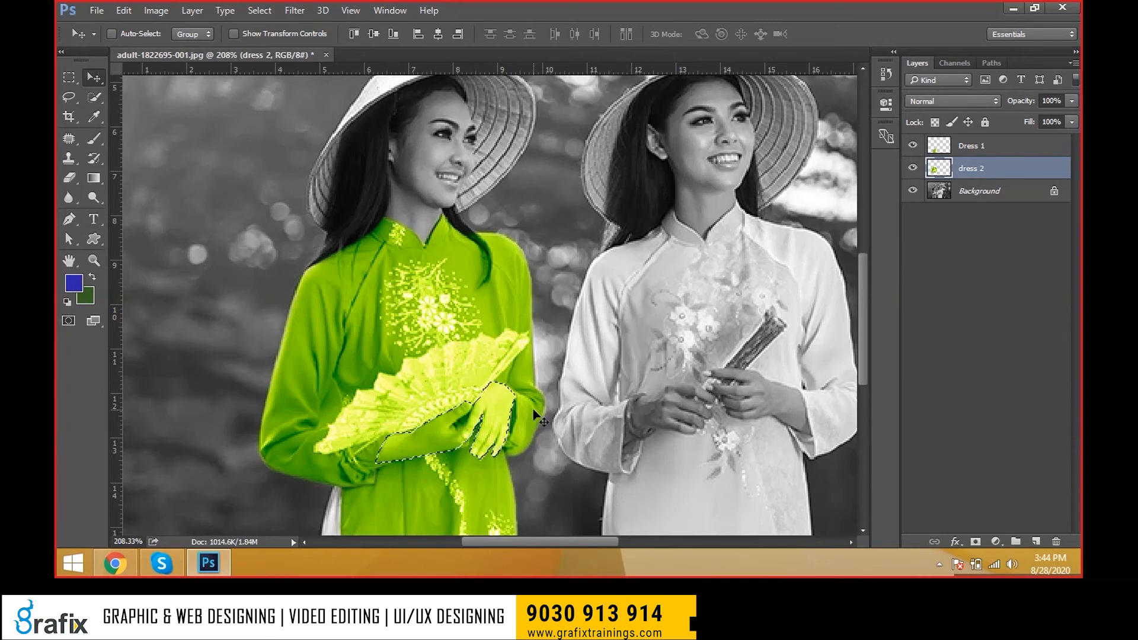
- Feather the hands selection by 0.5 pixels and copy it from the Background layer to a new layer
{"action": "key", "text": "shift+F6"}
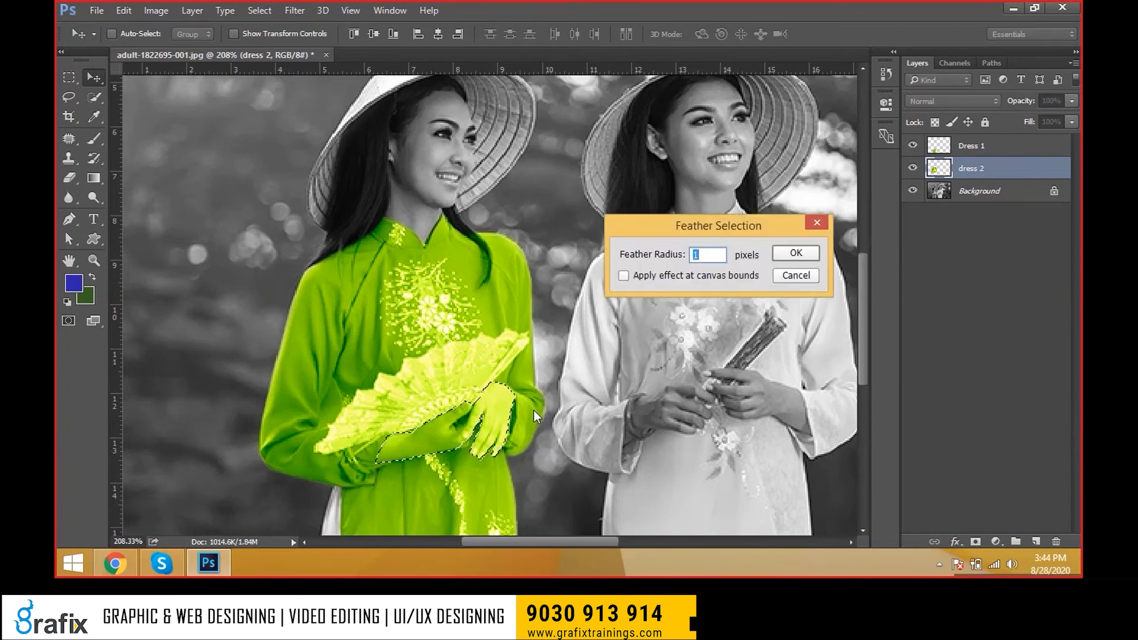
{"action": "type", "text": "0.5"}
{"action": "key", "text": "Return"}
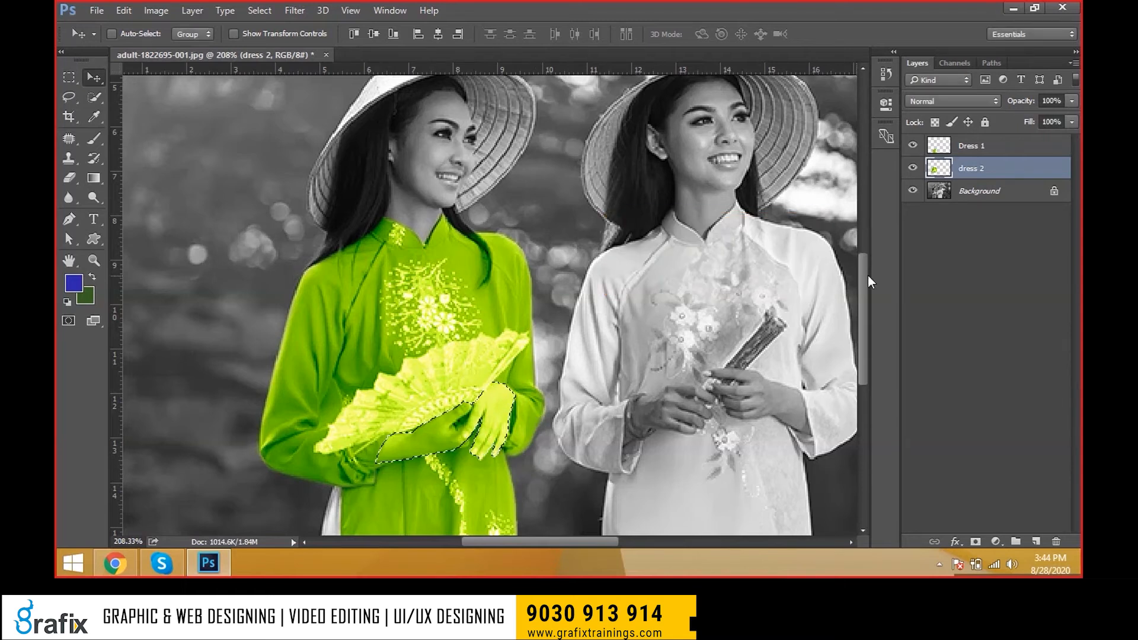
{"action": "left_click", "coordinate": [978, 190]}
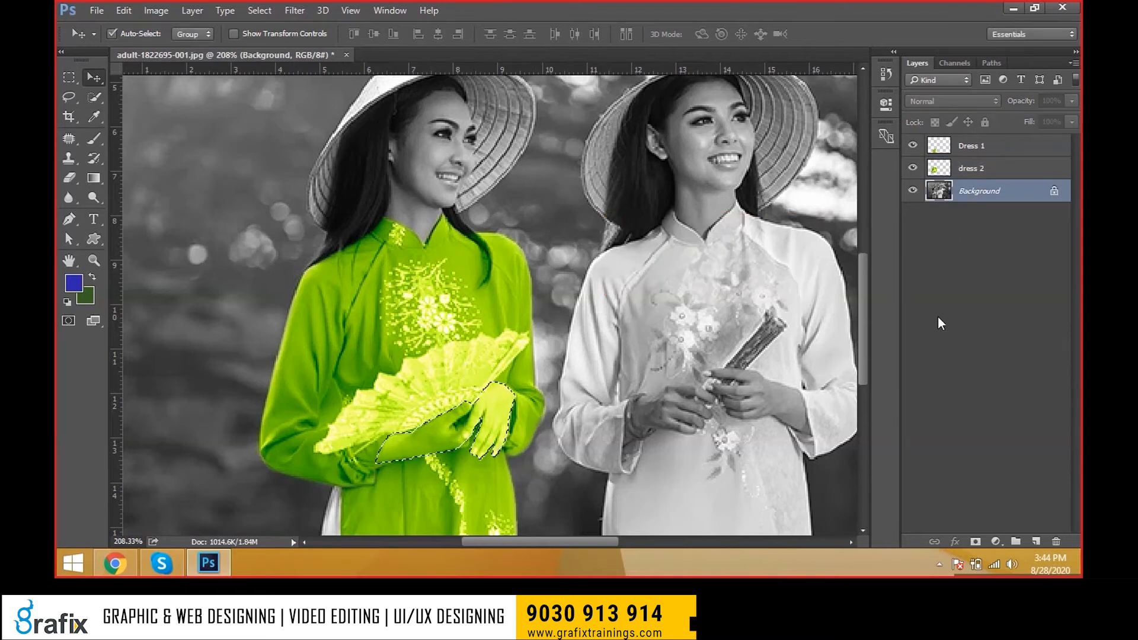
{"action": "key", "text": "ctrl+j"}
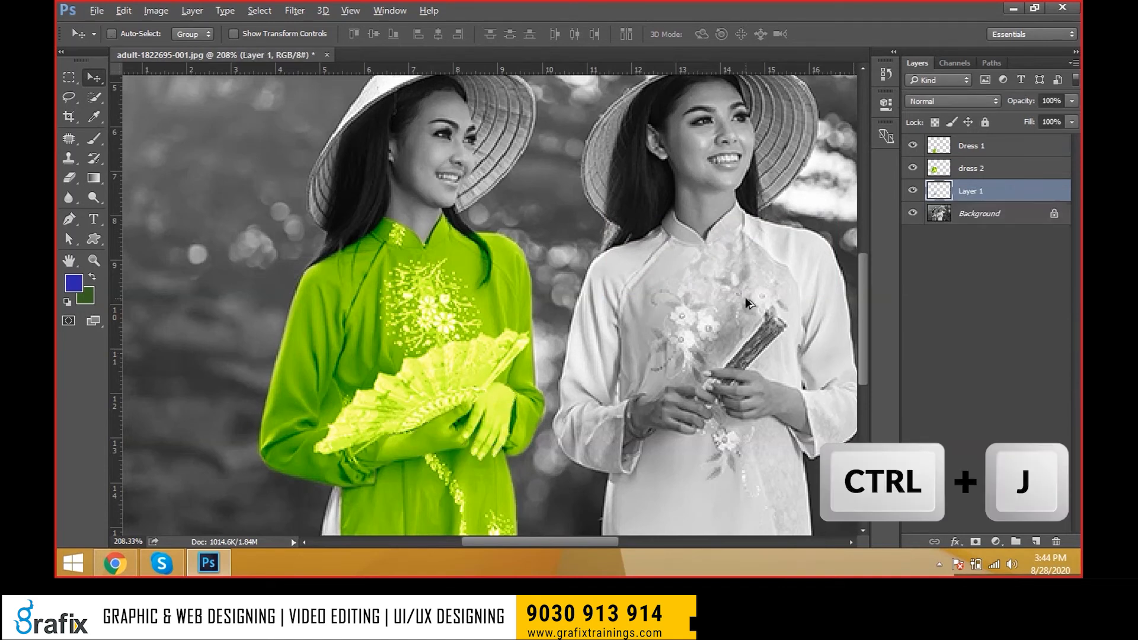
- Rename the new layer Hands and move it above the dress 2 layer
{"action": "scroll", "coordinate": [748, 304], "scroll_direction": "down", "scroll_amount": 3}
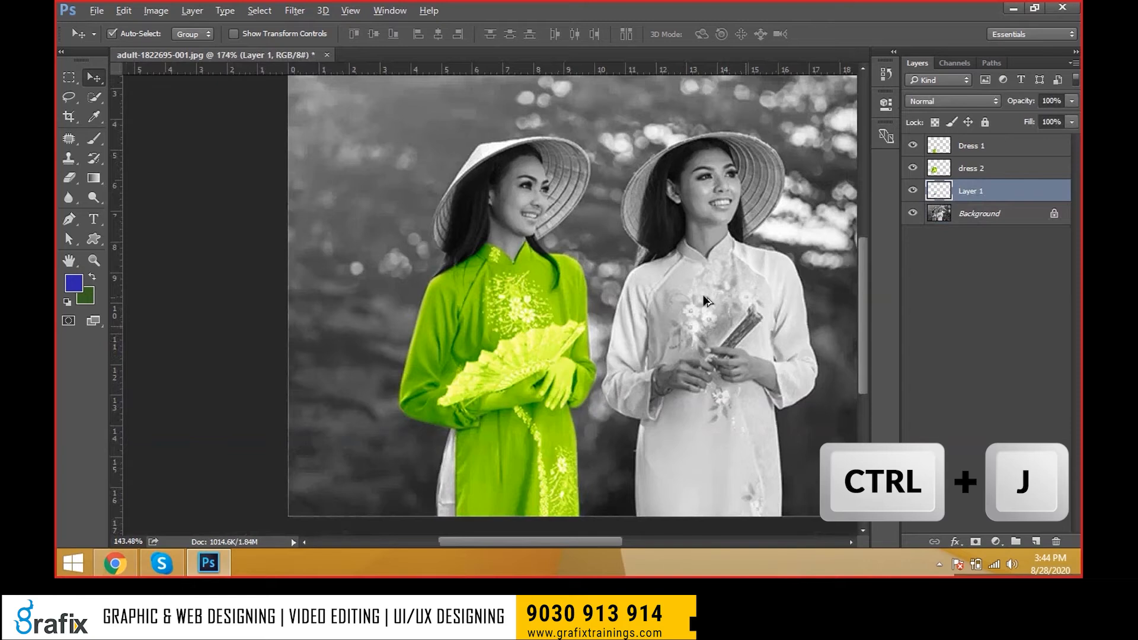
{"action": "double_click", "coordinate": [972, 190]}
{"action": "type", "text": "Hands"}
{"action": "key", "text": "Return"}
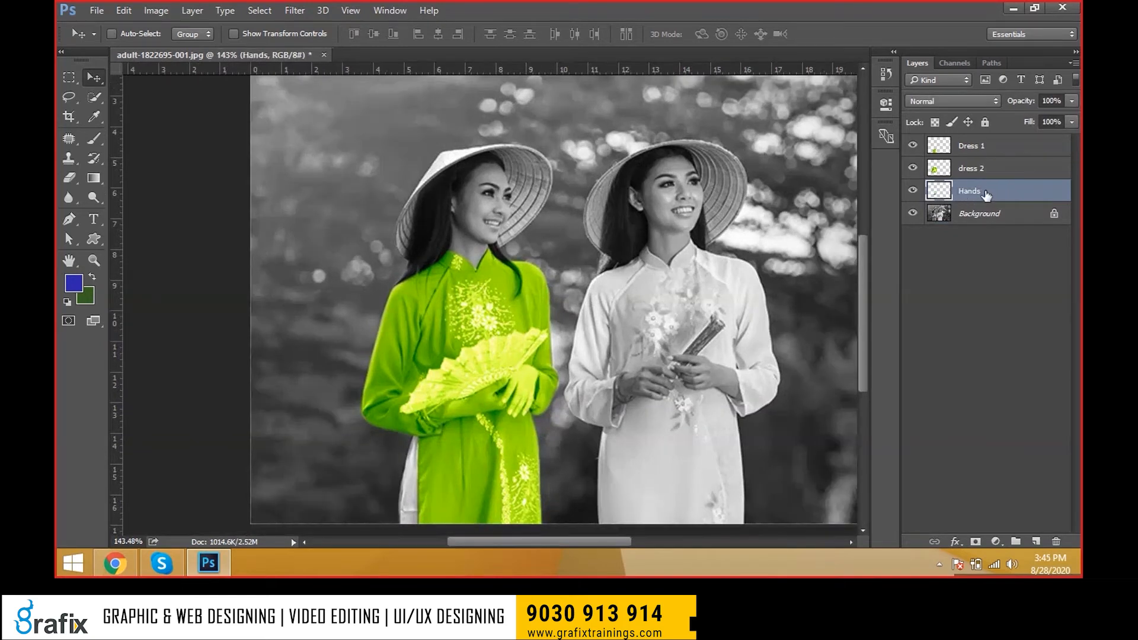
{"action": "left_click_drag", "start_coordinate": [978, 172], "coordinate": [972, 166]}
{"action": "scroll", "coordinate": [607, 294], "scroll_direction": "up", "scroll_amount": 1}
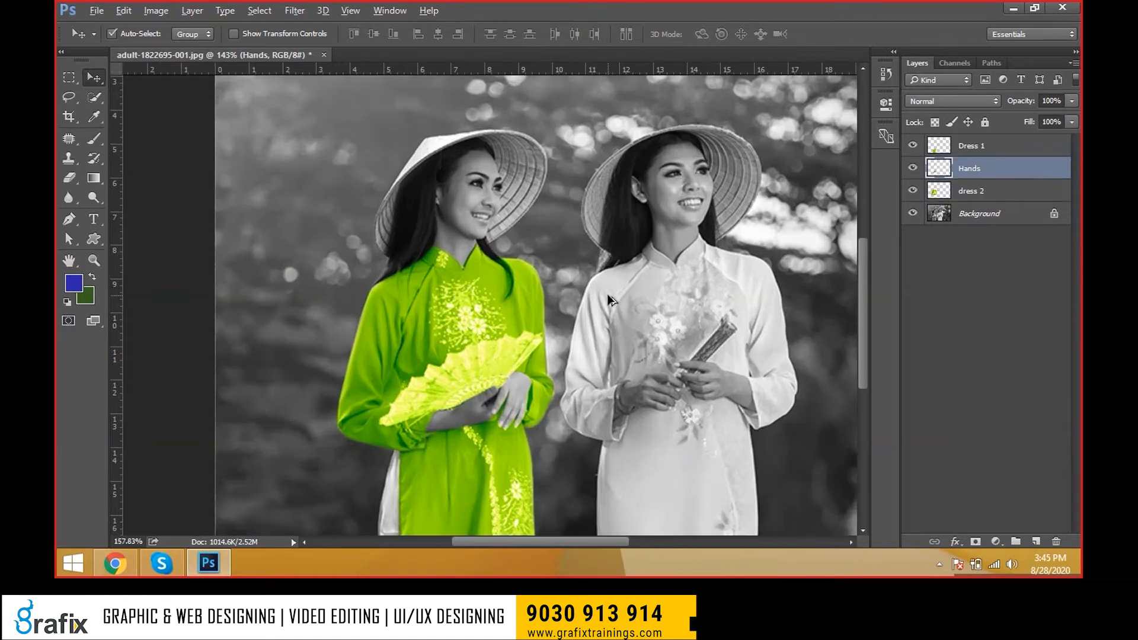
{"action": "scroll", "coordinate": [607, 294], "scroll_direction": "up", "scroll_amount": 1}
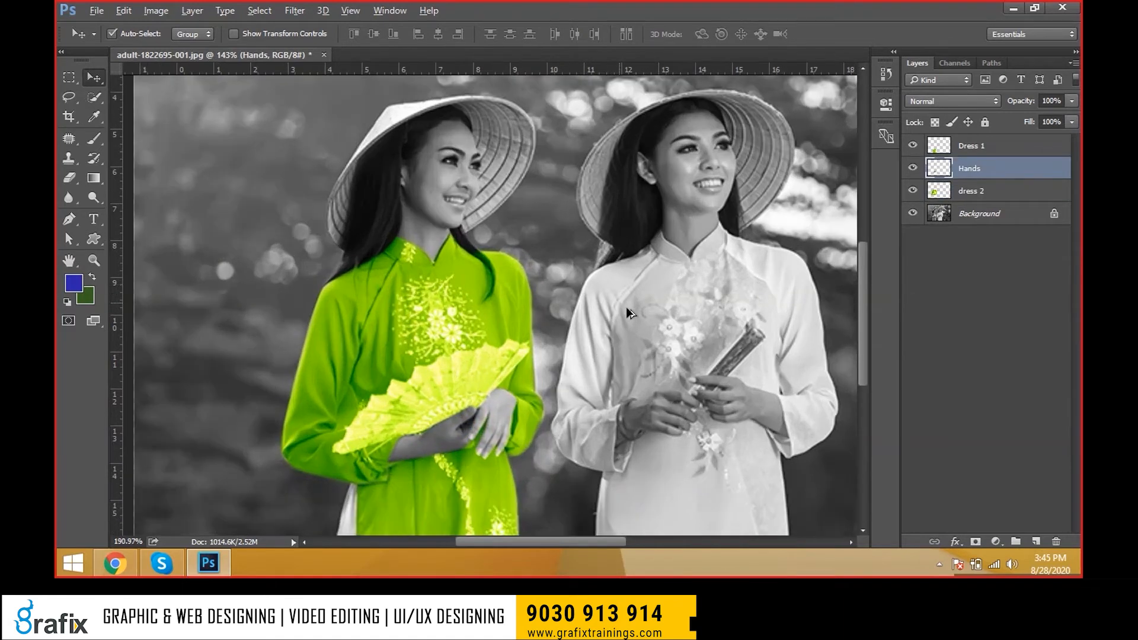
{"action": "scroll", "coordinate": [626, 307], "scroll_direction": "up", "scroll_amount": 1}
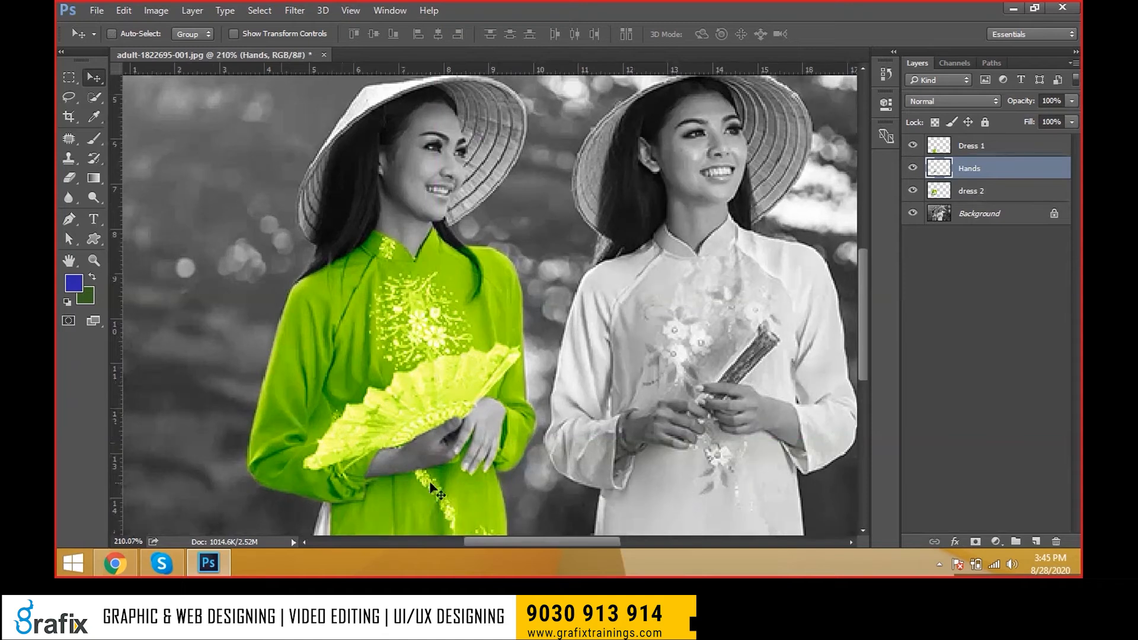
{"action": "right_click", "coordinate": [425, 463]}
{"action": "left_click", "coordinate": [1012, 195]}
{"action": "key", "text": "ctrl"}
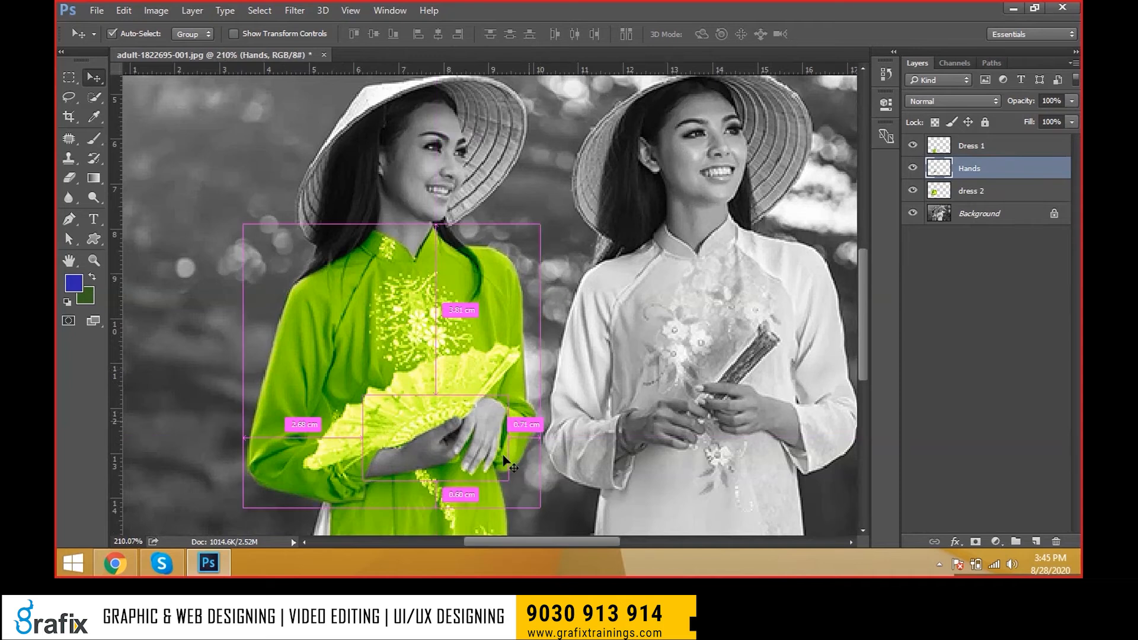
{"action": "key", "text": "ctrl+b"}
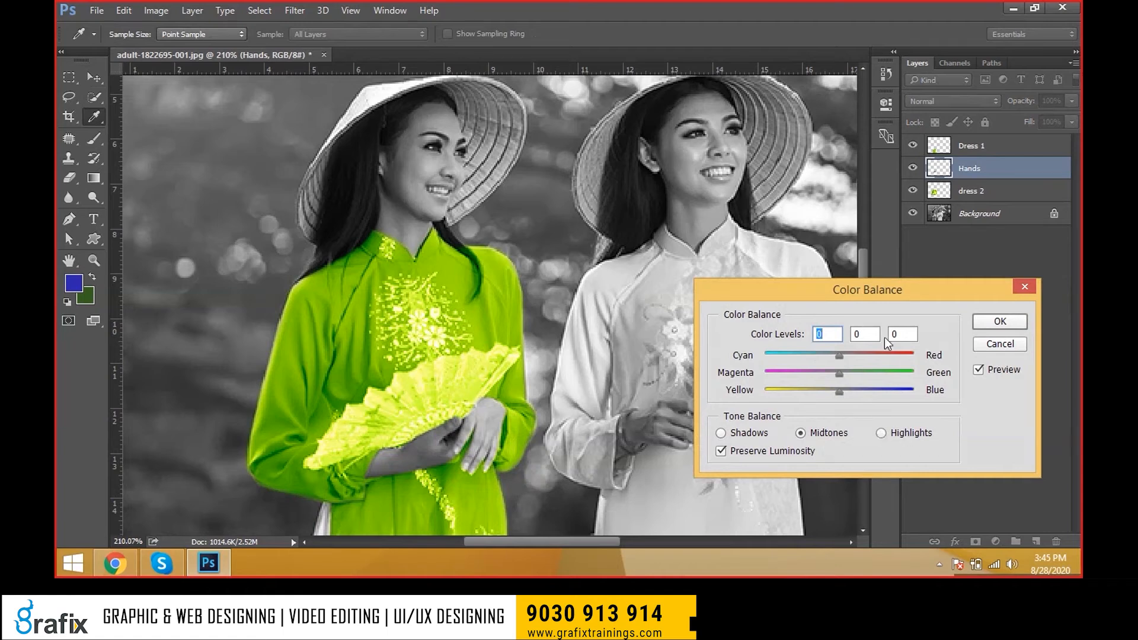
{"action": "key", "text": "Escape"}
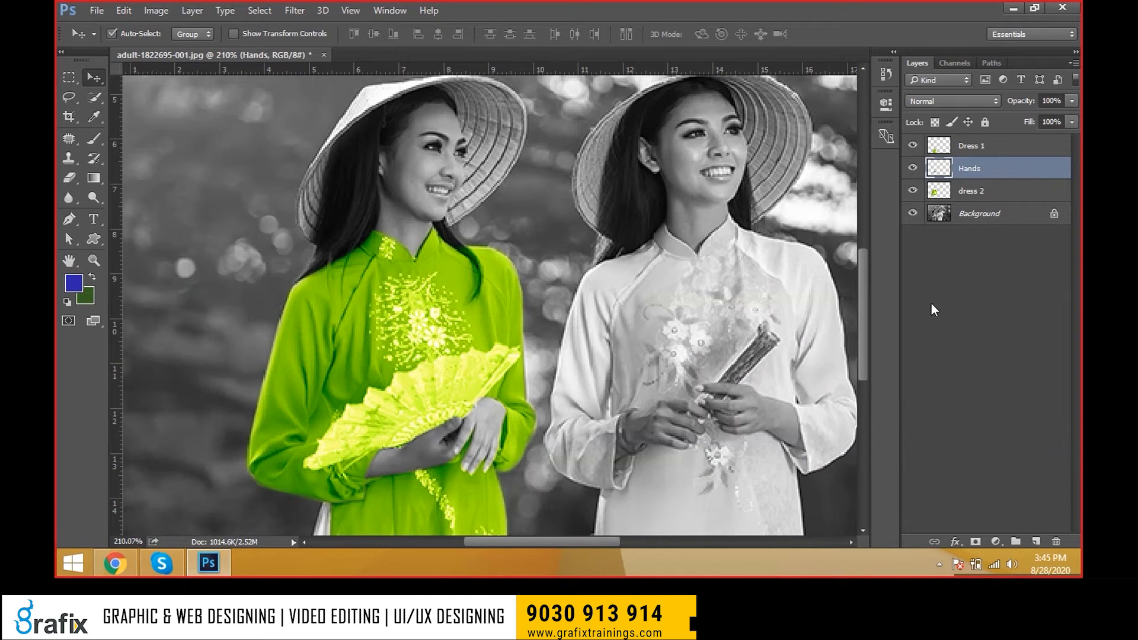
- Try tinting the Hands layer a skin tone with Hue/Saturation, using Colorize with hue 31 and saturation 39
{"action": "key", "text": "ctrl+u"}
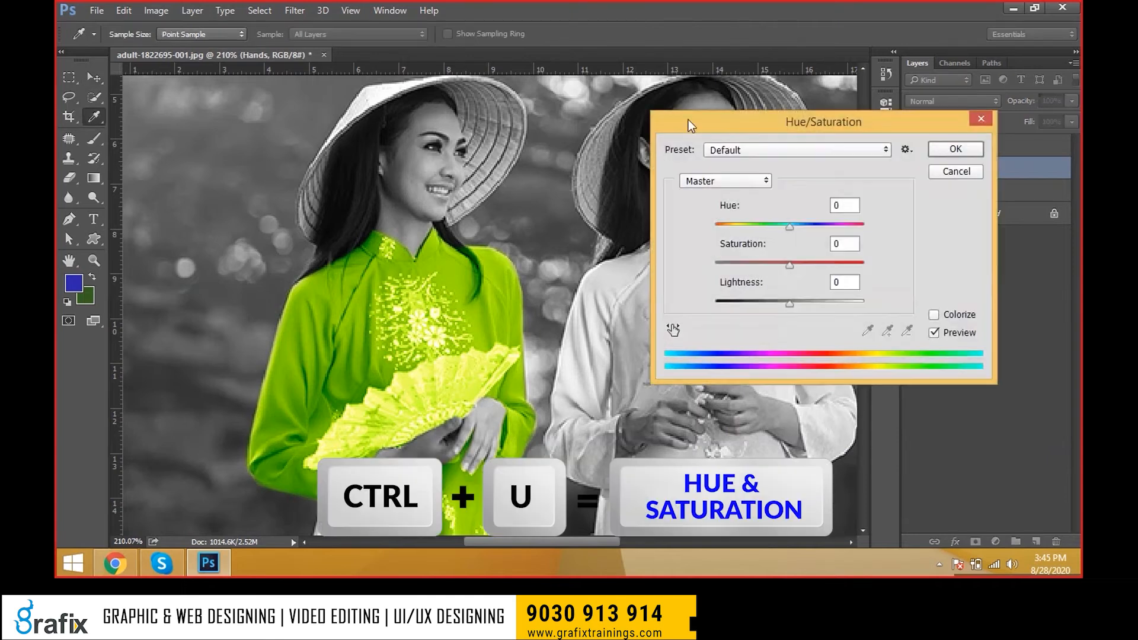
{"action": "left_click_drag", "start_coordinate": [727, 120], "coordinate": [618, 77]}
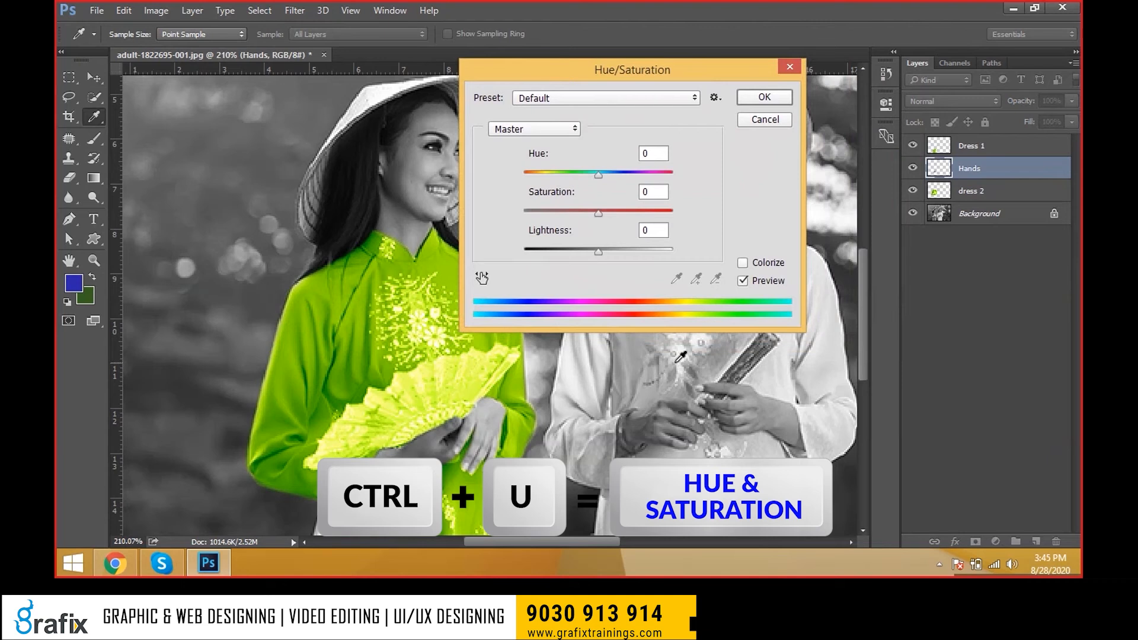
{"action": "mouse_move", "coordinate": [604, 173]}
{"action": "left_mouse_down"}
{"action": "mouse_move", "coordinate": [638, 174]}
{"action": "mouse_move", "coordinate": [555, 172]}
{"action": "mouse_move", "coordinate": [613, 173]}
{"action": "left_mouse_up"}
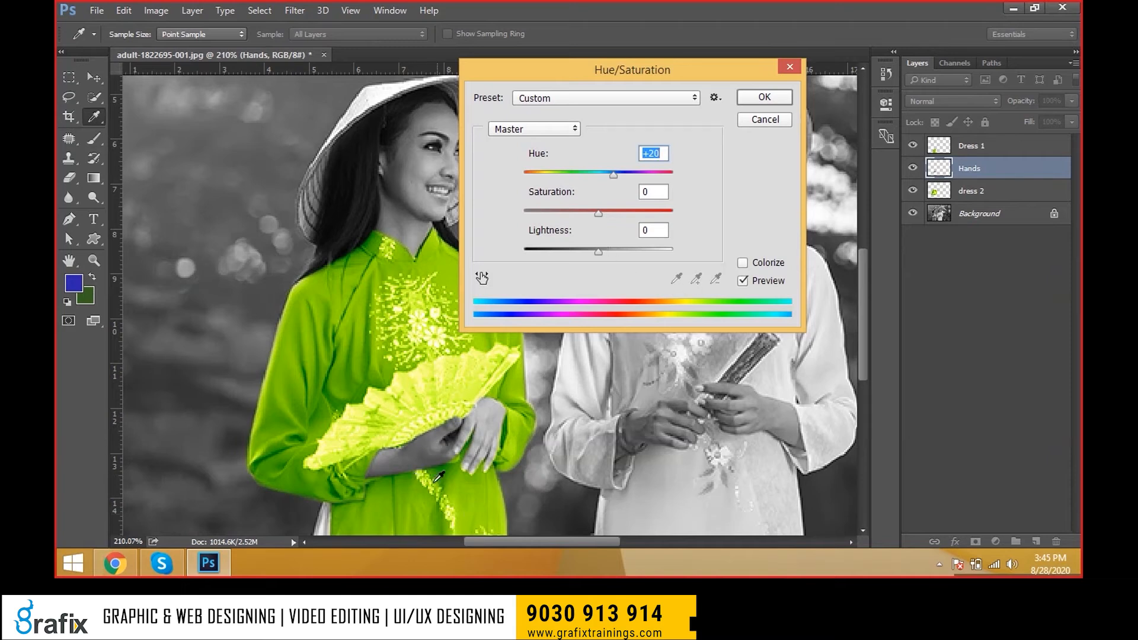
{"action": "left_click", "coordinate": [758, 264]}
{"action": "left_click", "coordinate": [596, 174]}
{"action": "left_click_drag", "start_coordinate": [595, 173], "coordinate": [531, 174]}
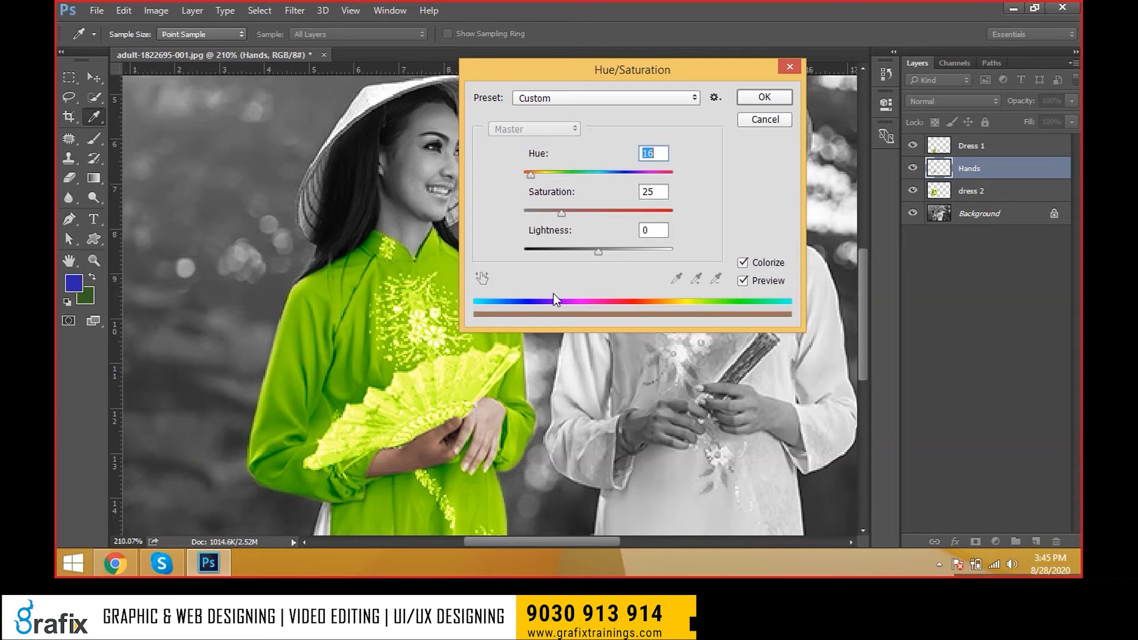
{"action": "left_click_drag", "start_coordinate": [557, 215], "coordinate": [575, 215]}
{"action": "left_click_drag", "start_coordinate": [536, 176], "coordinate": [538, 176]}
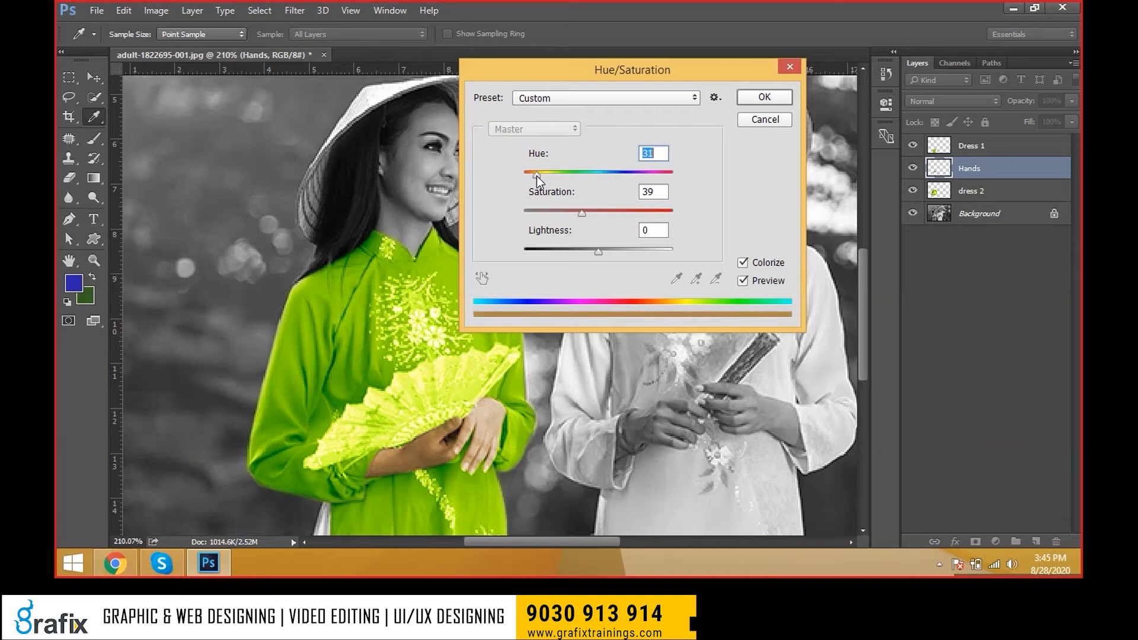
- Compare the hands with and without the Hue/Saturation tint by toggling the preview repeatedly
{"action": "left_click", "coordinate": [753, 281]}
{"action": "left_click", "coordinate": [753, 280]}
{"action": "left_click", "coordinate": [753, 281]}
{"action": "left_click", "coordinate": [753, 280]}
{"action": "left_click", "coordinate": [753, 280]}
{"action": "left_click", "coordinate": [754, 280]}
{"action": "left_click", "coordinate": [753, 281]}
{"action": "left_click", "coordinate": [753, 280]}
{"action": "left_click", "coordinate": [753, 280]}
{"action": "left_click", "coordinate": [753, 280]}
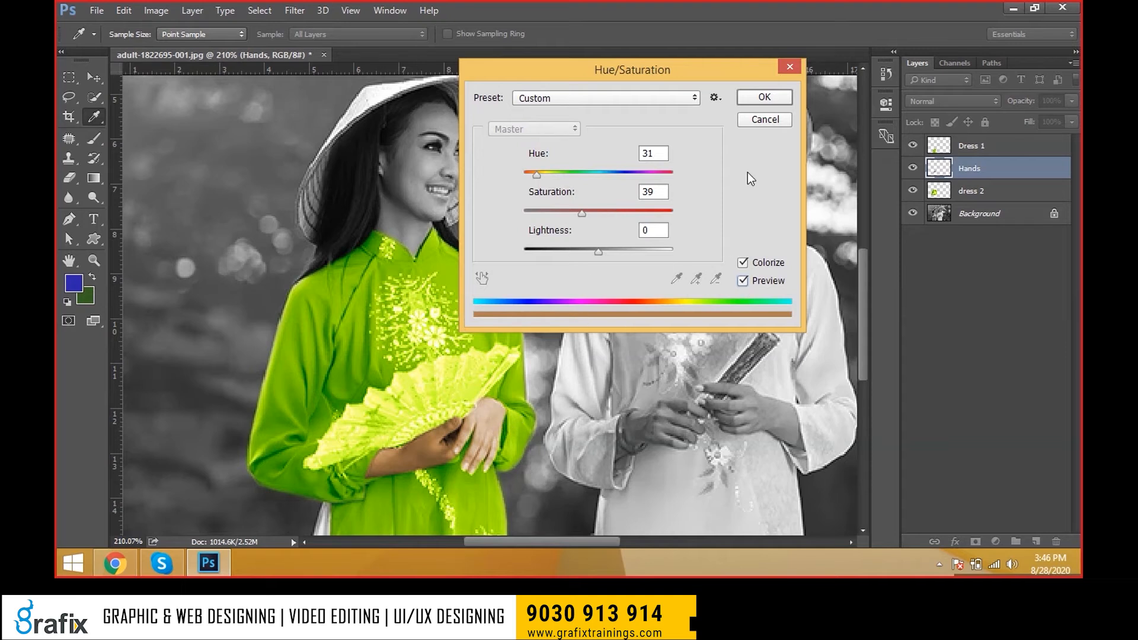
- Look through the Hue/Saturation presets and discard the adjustment
{"action": "left_click", "coordinate": [603, 99]}
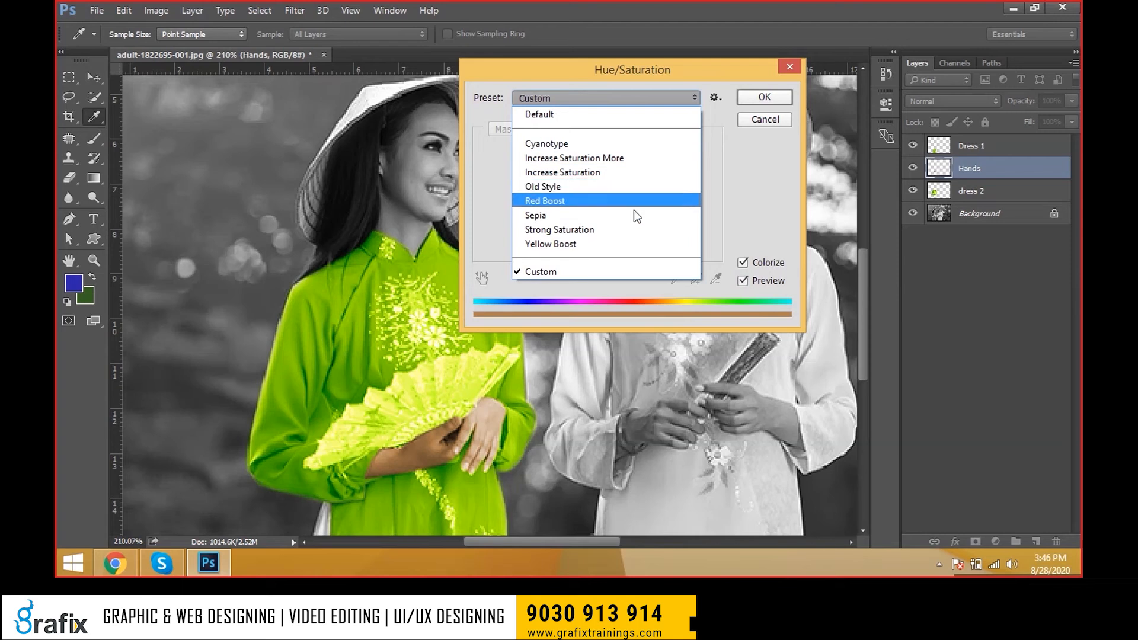
{"action": "left_click", "coordinate": [742, 177]}
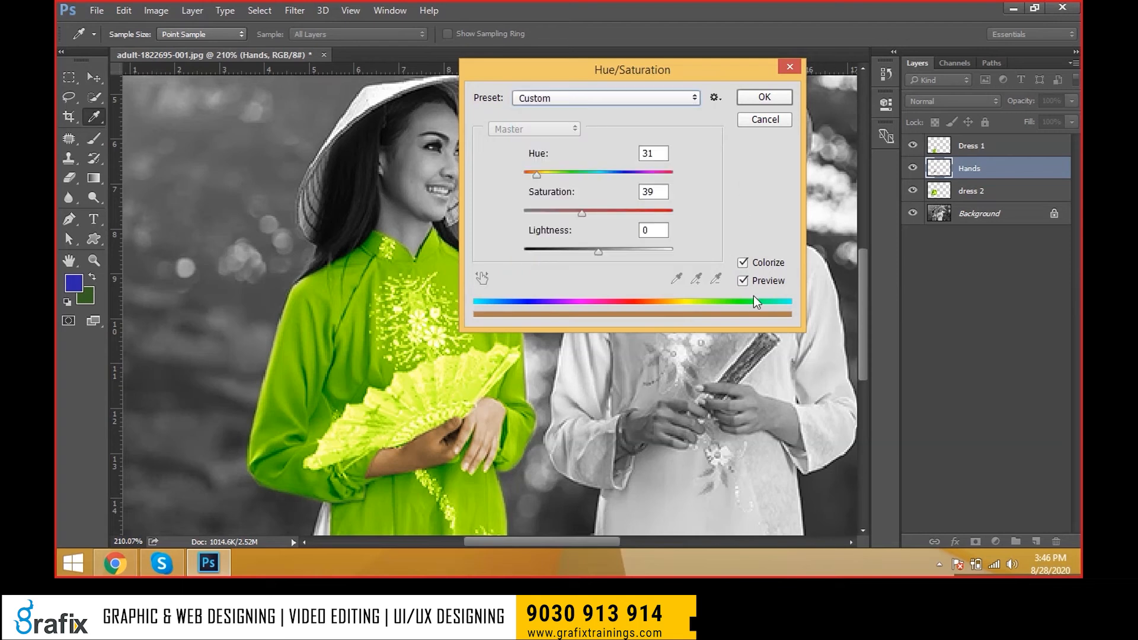
{"action": "left_click", "coordinate": [758, 121]}
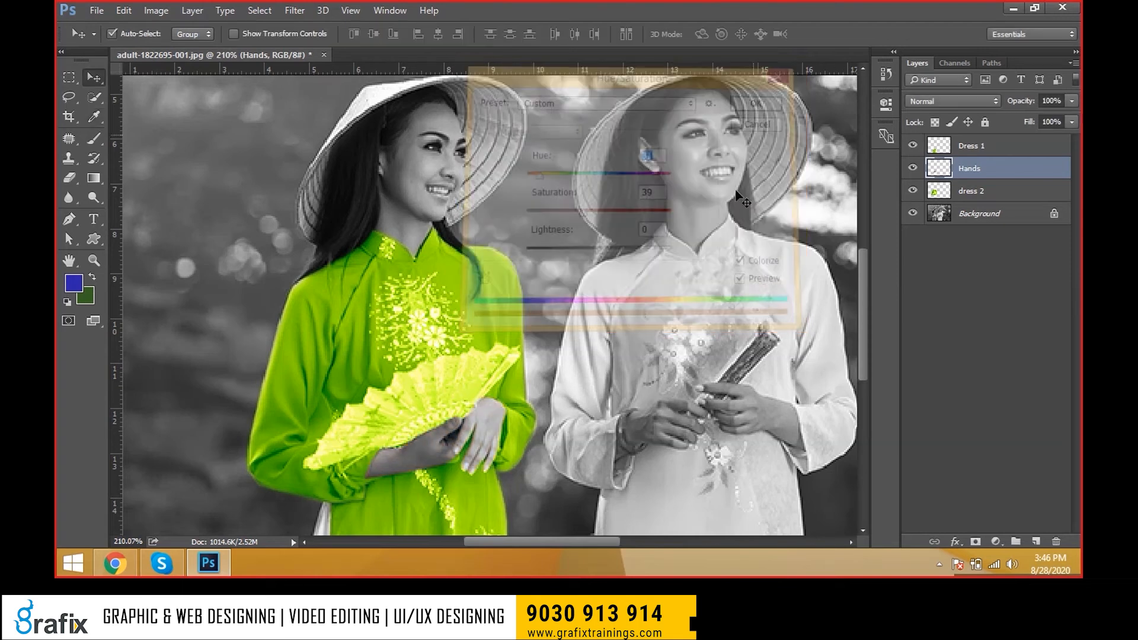
- Tint the Hands layer with Color Balance, setting midtones to +32, 0, -63 and shadows to +27, 0, -14
{"action": "scroll", "coordinate": [613, 396], "scroll_direction": "up", "scroll_amount": 1}
{"action": "key", "text": "ctrl+b"}
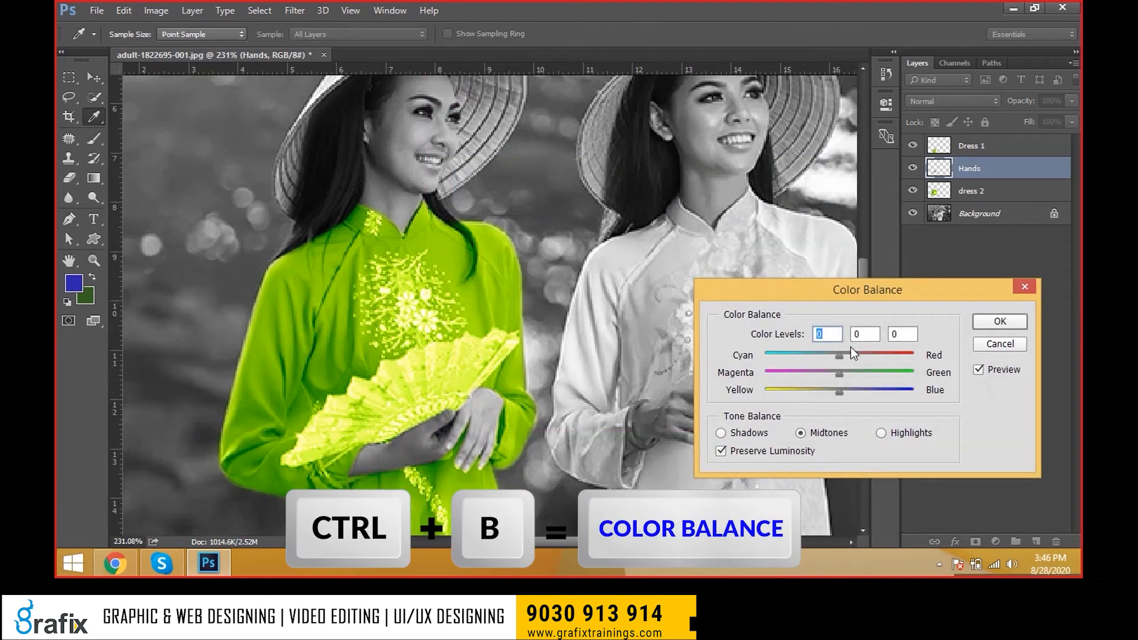
{"action": "left_click_drag", "start_coordinate": [851, 357], "coordinate": [792, 396]}
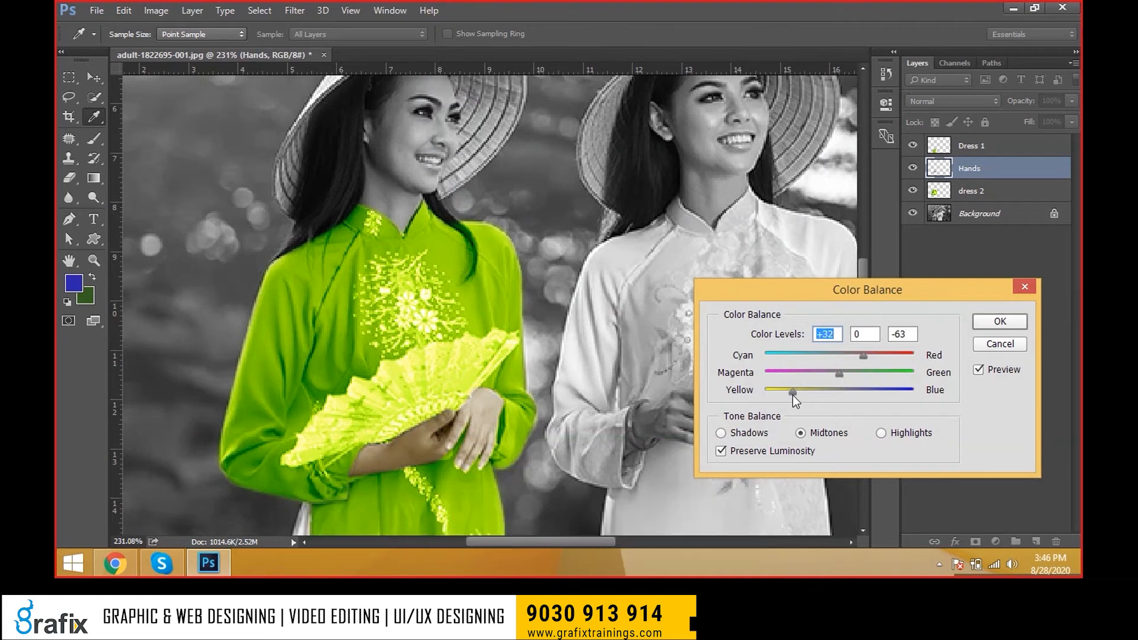
{"action": "left_click", "coordinate": [732, 433]}
{"action": "mouse_move", "coordinate": [848, 357]}
{"action": "left_mouse_down"}
{"action": "mouse_move", "coordinate": [862, 358]}
{"action": "mouse_move", "coordinate": [828, 390]}
{"action": "left_mouse_up"}
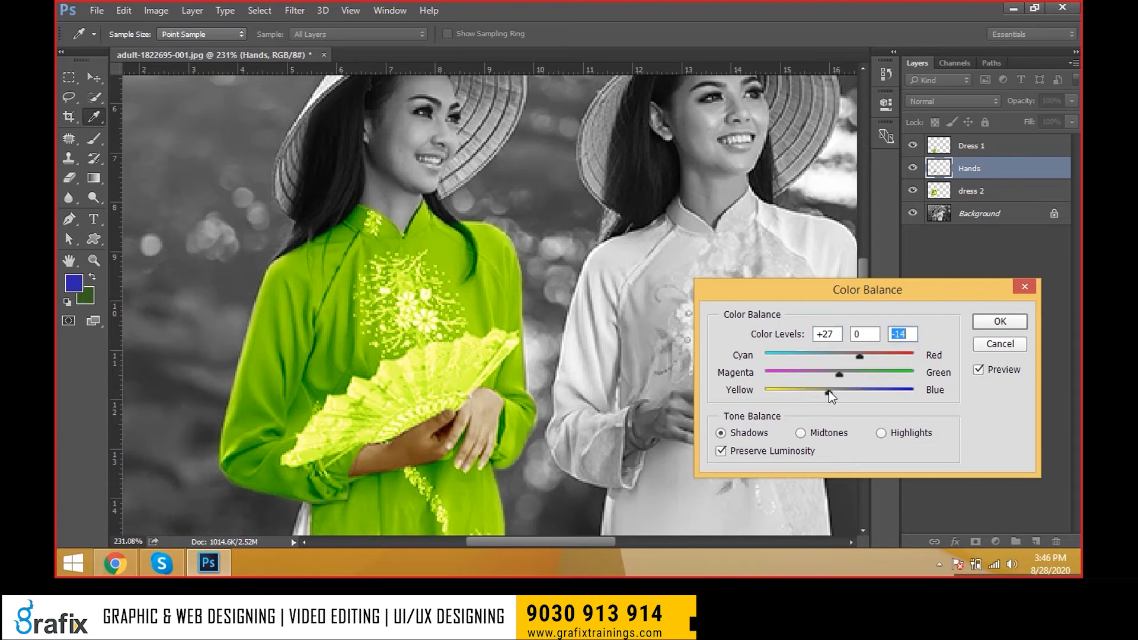
- Set the Color Balance highlights to +24, 0, -20, compare the hands with and without the preview, and apply the adjustment
{"action": "left_click", "coordinate": [928, 436]}
{"action": "left_click_drag", "start_coordinate": [852, 357], "coordinate": [826, 393]}
{"action": "double_click", "coordinate": [993, 374]}
{"action": "left_click", "coordinate": [994, 374]}
{"action": "left_click", "coordinate": [993, 375]}
{"action": "left_click", "coordinate": [993, 375]}
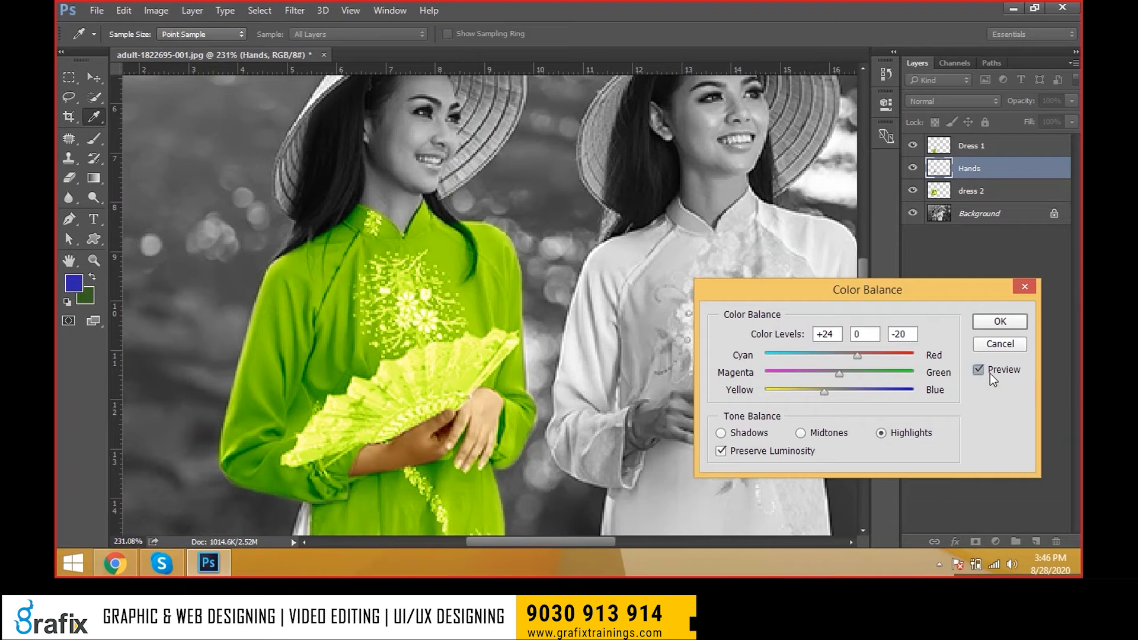
{"action": "left_click", "coordinate": [990, 373]}
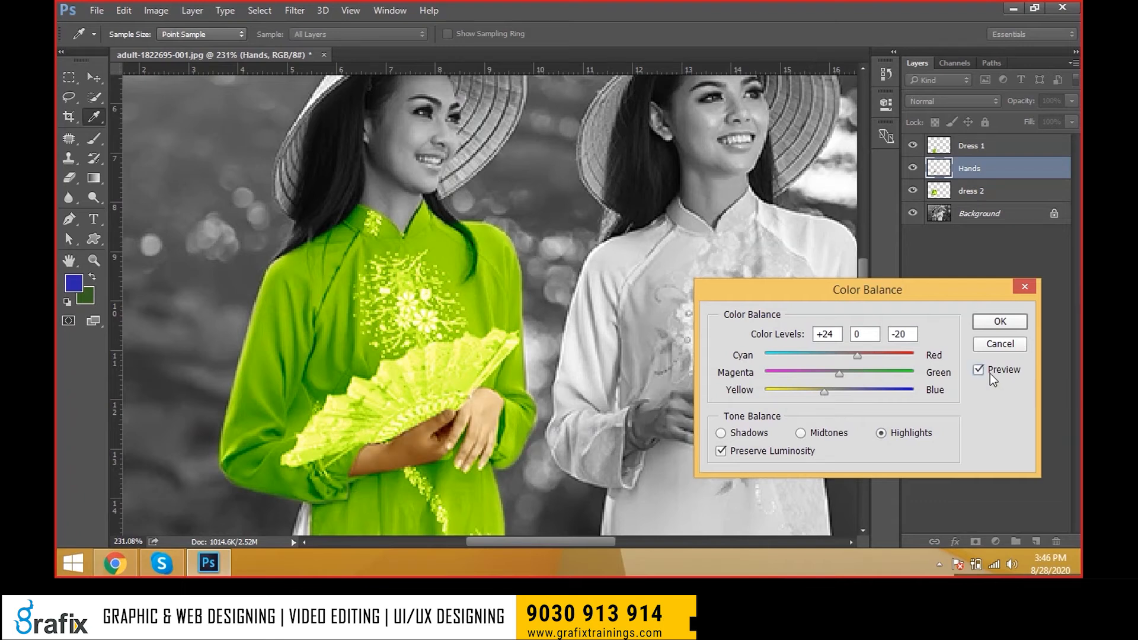
{"action": "left_click", "coordinate": [1001, 323]}
- Start a Pen path at the collar of the woman in green and run it up her neck to the ear
{"action": "scroll", "coordinate": [453, 265], "scroll_direction": "down", "scroll_amount": 3}
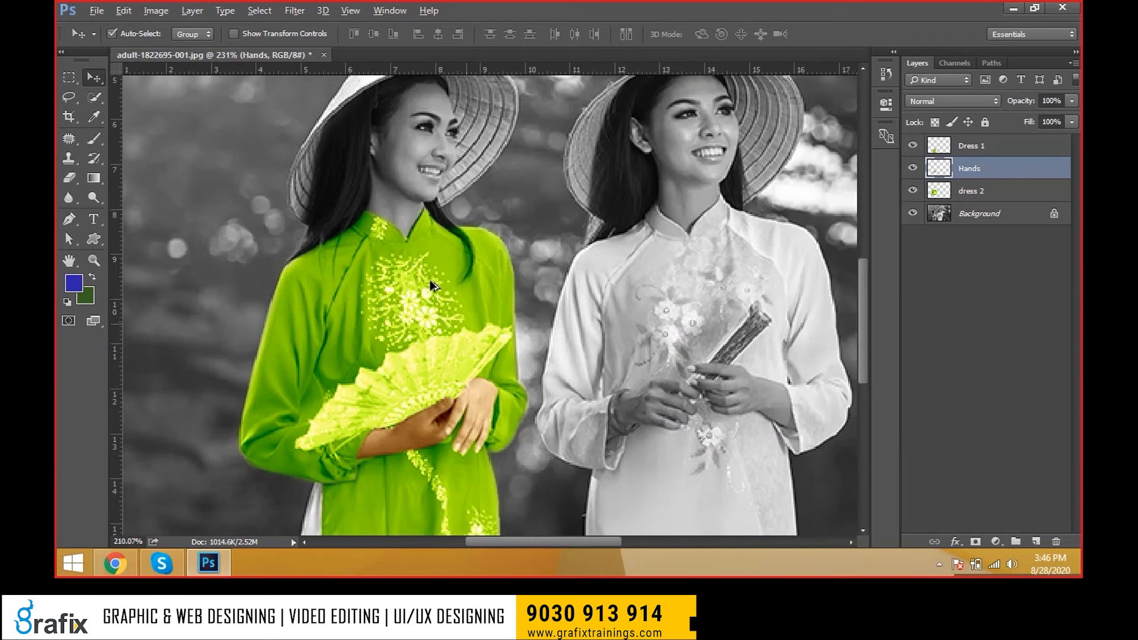
{"action": "left_click", "coordinate": [426, 259], "text": "ctrl"}
{"action": "key", "text": "p"}
{"action": "scroll", "coordinate": [410, 390], "scroll_direction": "up", "scroll_amount": 4}
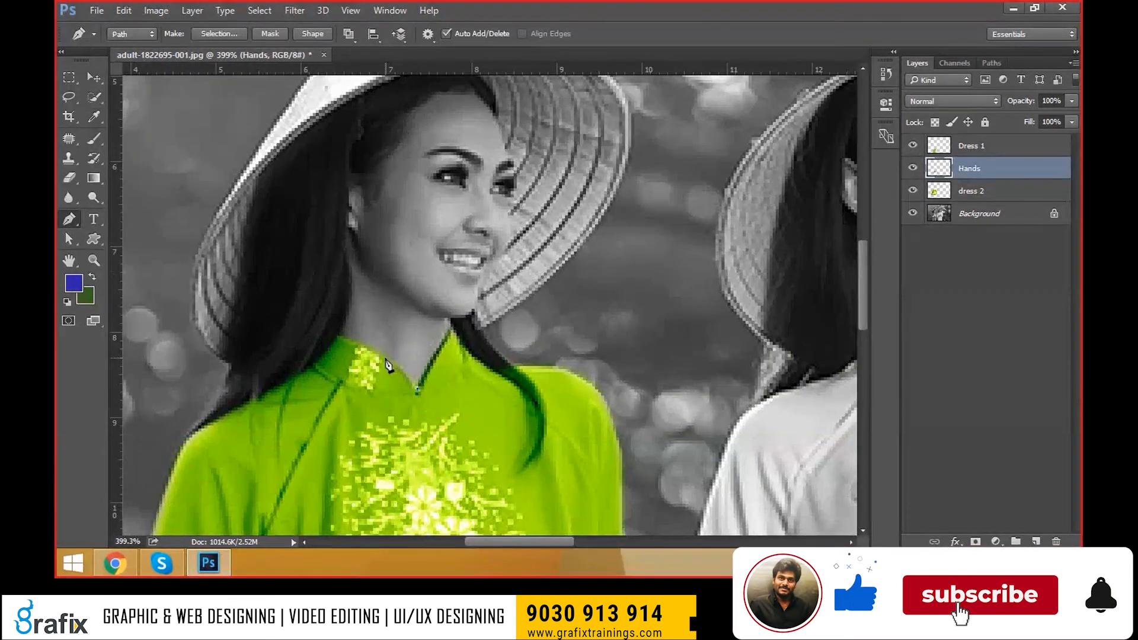
{"action": "left_click", "coordinate": [337, 336]}
{"action": "left_click_drag", "start_coordinate": [353, 275], "coordinate": [347, 236]}
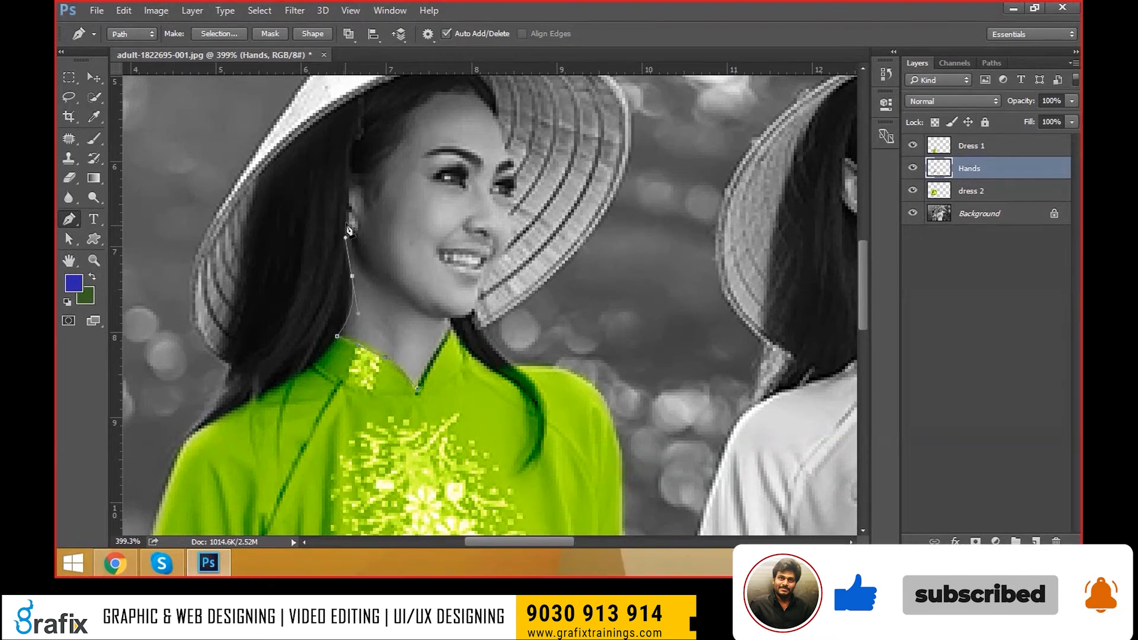
- Continue the path from the ear around the hair under the hat and down to the far side of the forehead
{"action": "left_click_drag", "start_coordinate": [368, 162], "coordinate": [378, 266]}
{"action": "left_click", "coordinate": [402, 244]}
{"action": "left_click", "coordinate": [448, 226]}
{"action": "left_click_drag", "start_coordinate": [495, 223], "coordinate": [526, 289]}
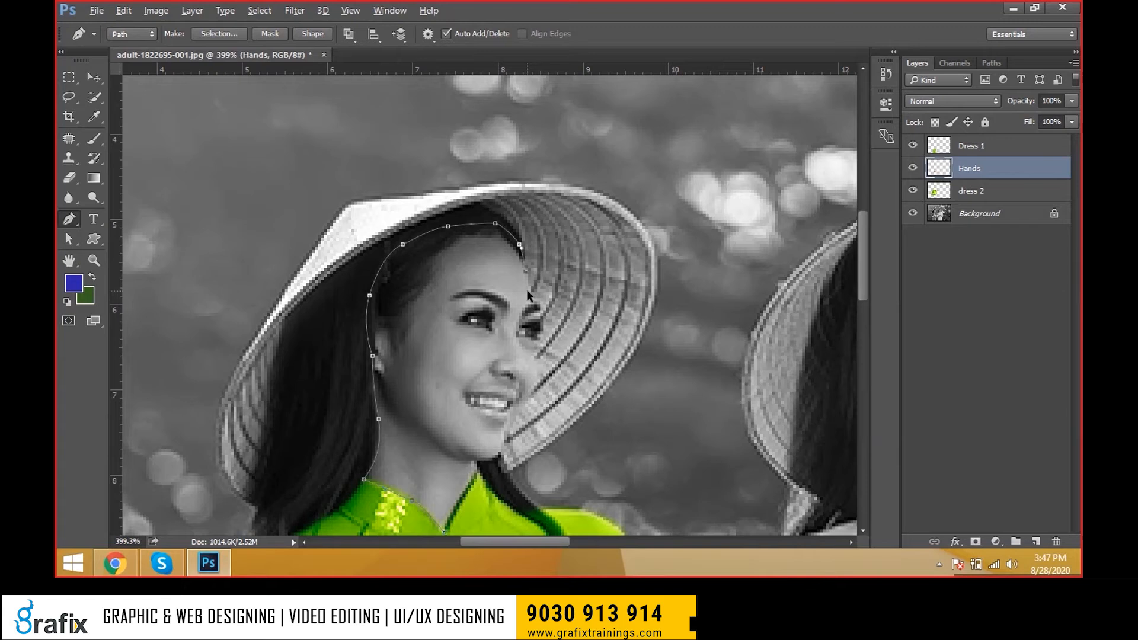
- Continue the Pen path down the far cheek, under the chin and along the neck, and close it at the collar of the green dress
{"action": "scroll", "coordinate": [526, 289], "scroll_direction": "up", "scroll_amount": 1}
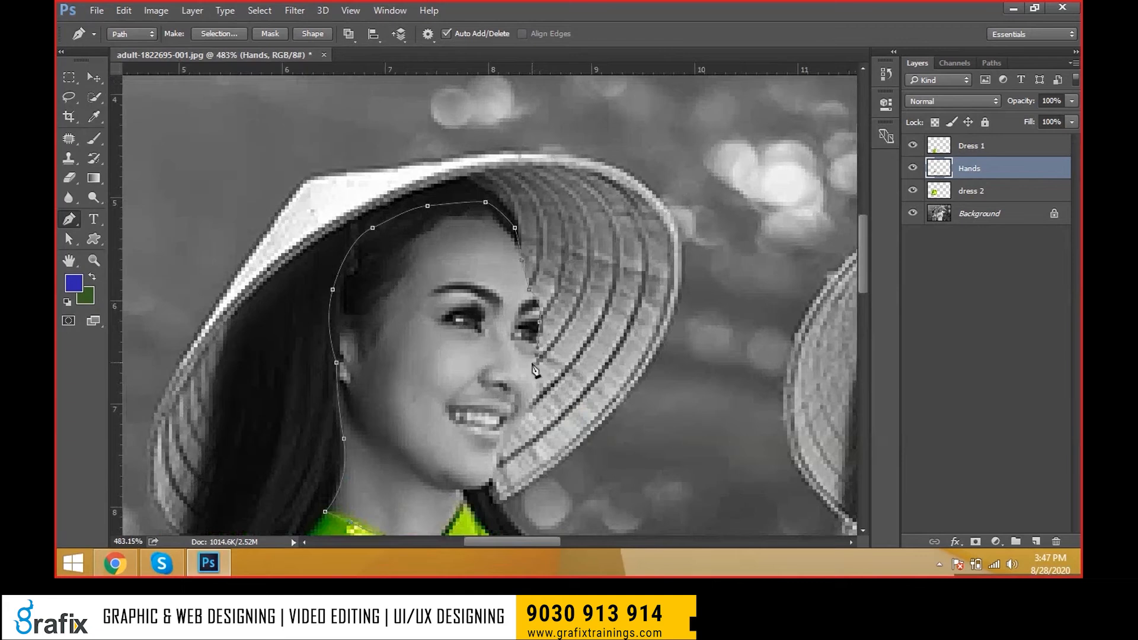
{"action": "left_click", "coordinate": [529, 359]}
{"action": "left_click_drag", "start_coordinate": [536, 388], "coordinate": [535, 405]}
{"action": "left_click_drag", "start_coordinate": [492, 476], "coordinate": [466, 491]}
{"action": "left_click_drag", "start_coordinate": [457, 445], "coordinate": [454, 372]}
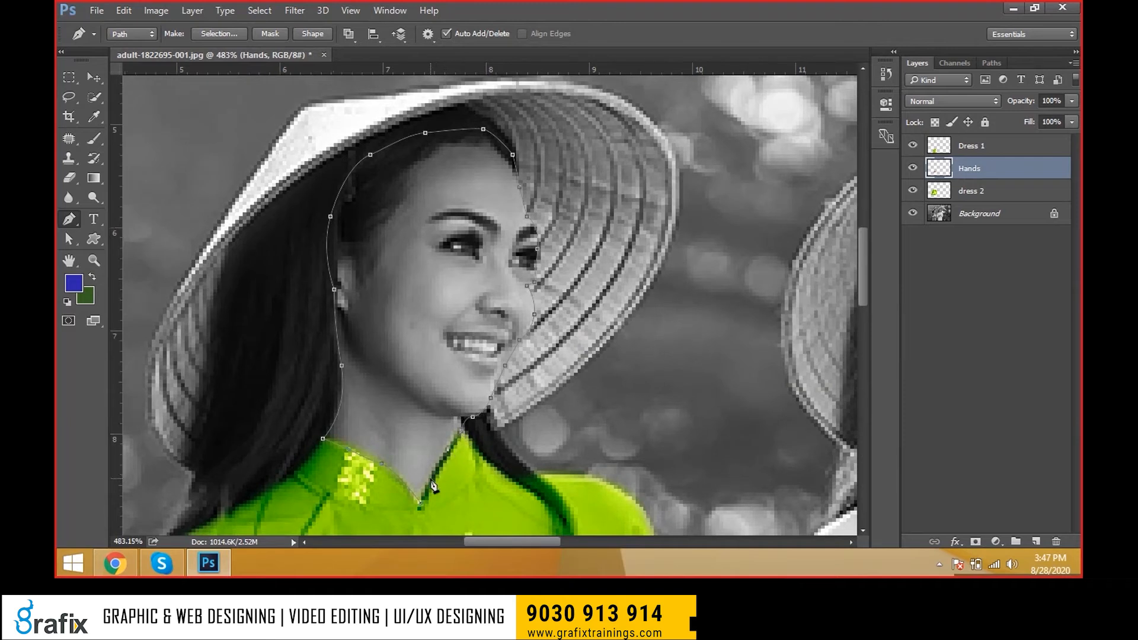
{"action": "left_click_drag", "start_coordinate": [419, 503], "coordinate": [420, 514]}
{"action": "scroll", "coordinate": [468, 426], "scroll_direction": "down", "scroll_amount": 4}
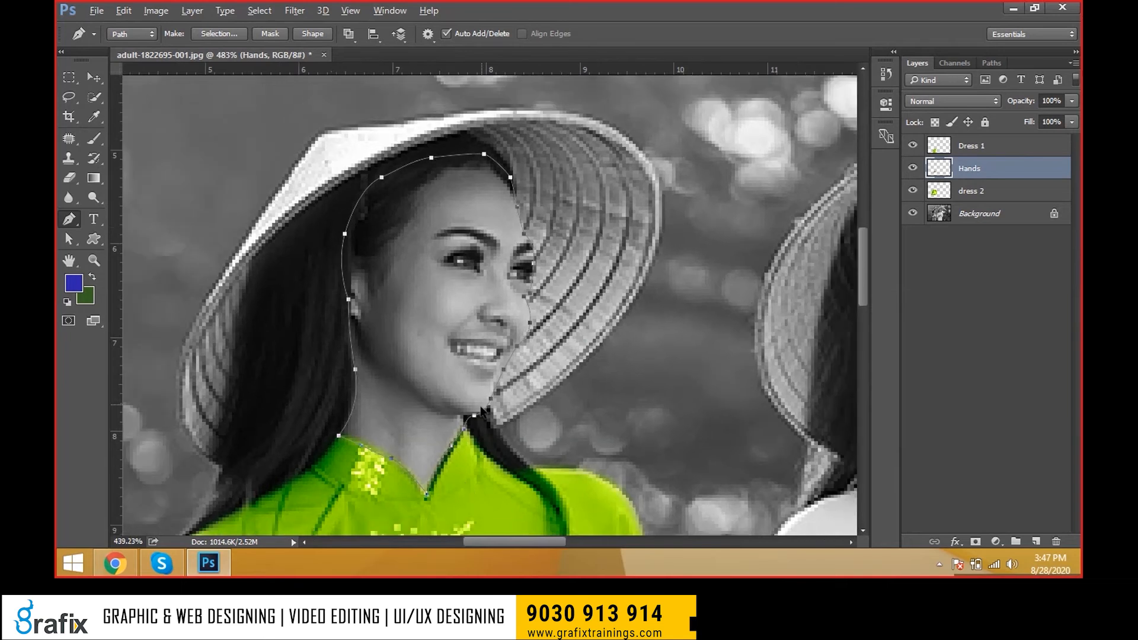
{"action": "scroll", "coordinate": [463, 450], "scroll_direction": "up", "scroll_amount": 4}
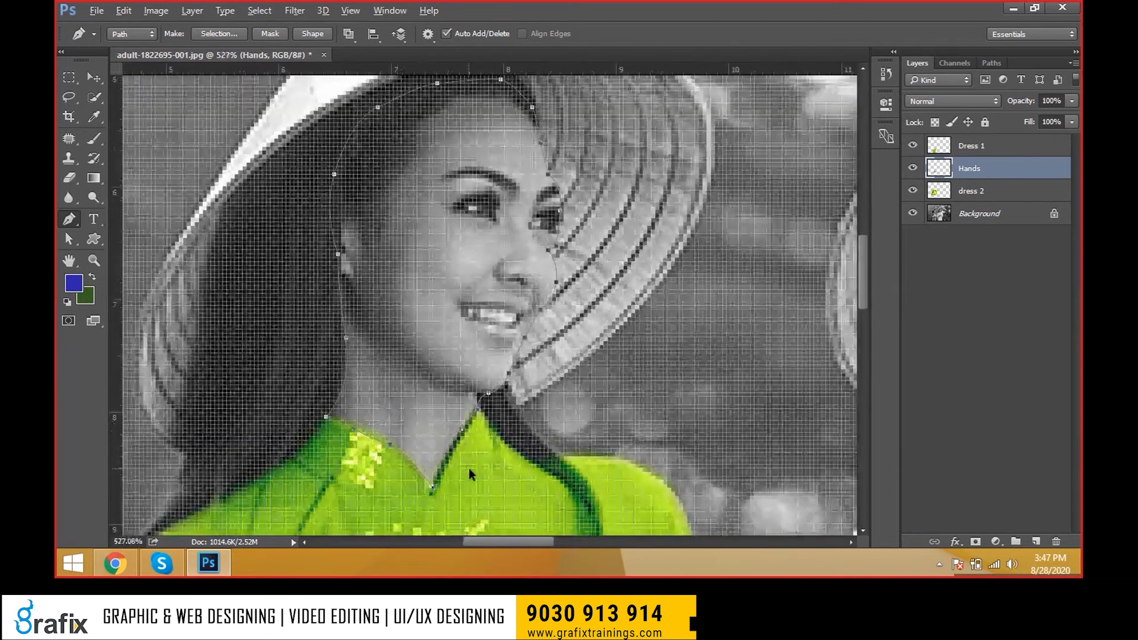
- Load the face path as a selection, make the Background layer active and feather the selection by 0.5 pixels
{"action": "key", "text": "a"}
{"action": "scroll", "coordinate": [469, 468], "scroll_direction": "down", "scroll_amount": 4}
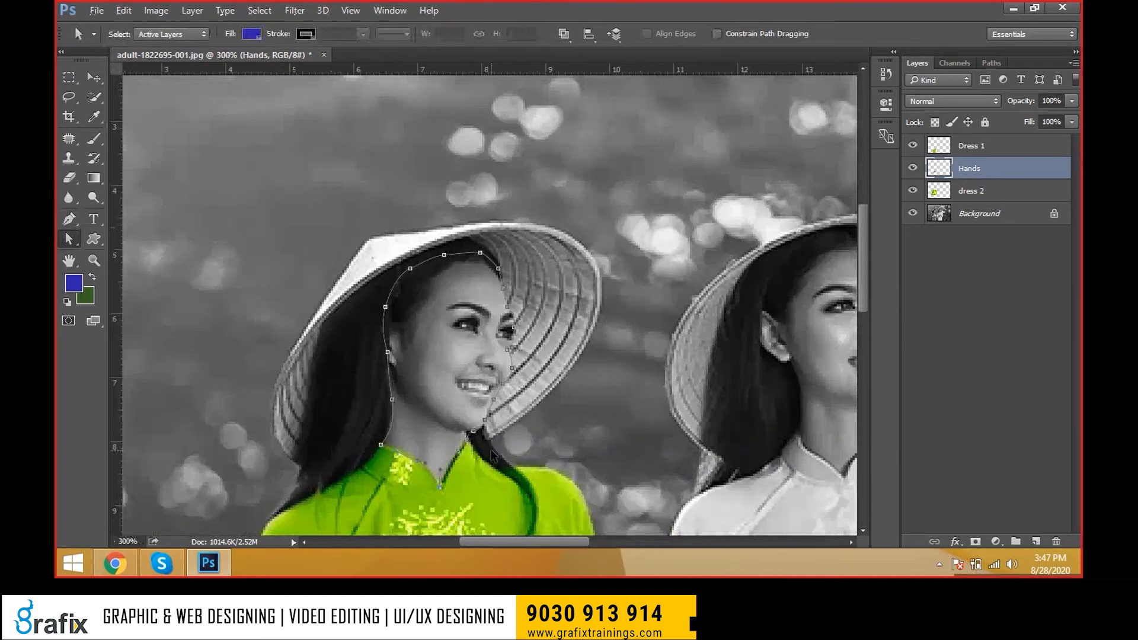
{"action": "key", "text": "ctrl+Return"}
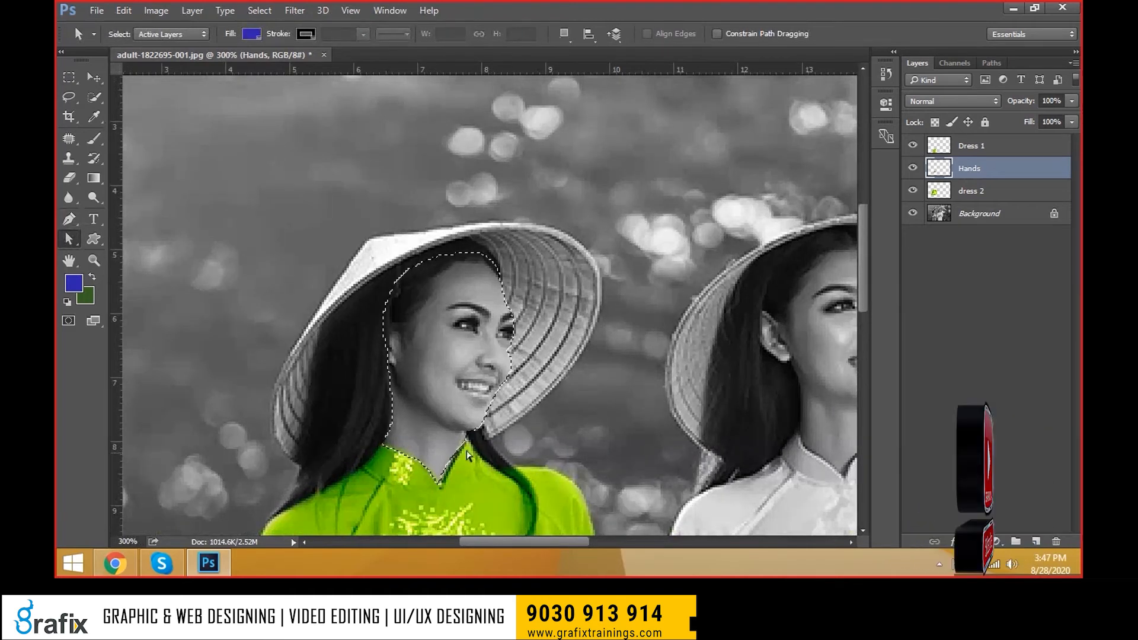
{"action": "key", "text": "v"}
{"action": "scroll", "coordinate": [400, 394], "scroll_direction": "down", "scroll_amount": 3}
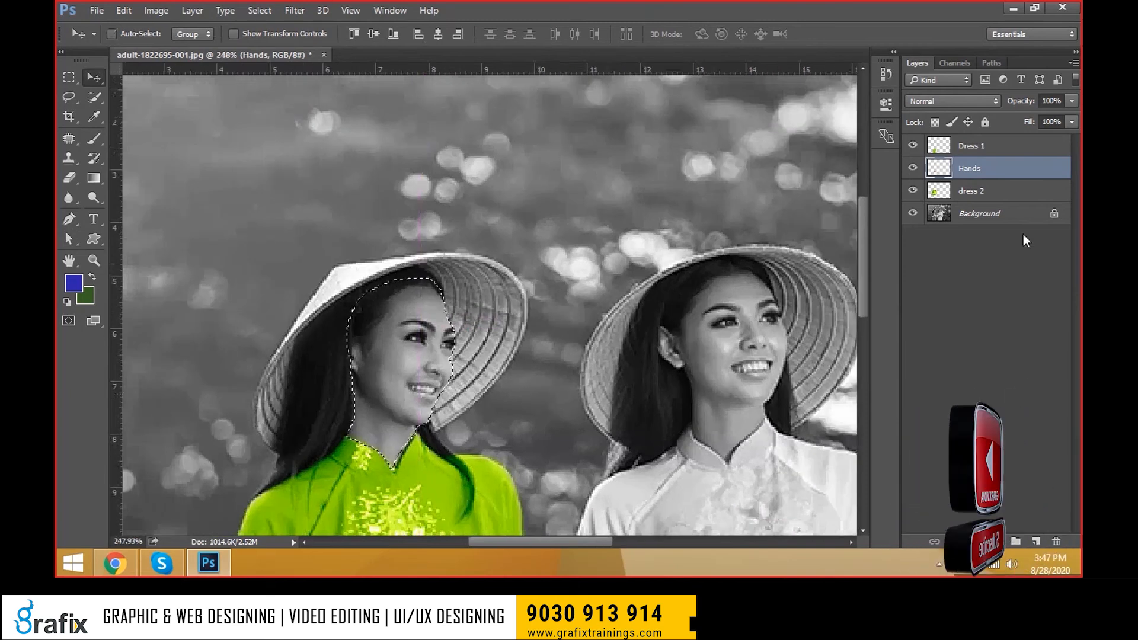
{"action": "left_click", "coordinate": [545, 330], "text": "ctrl"}
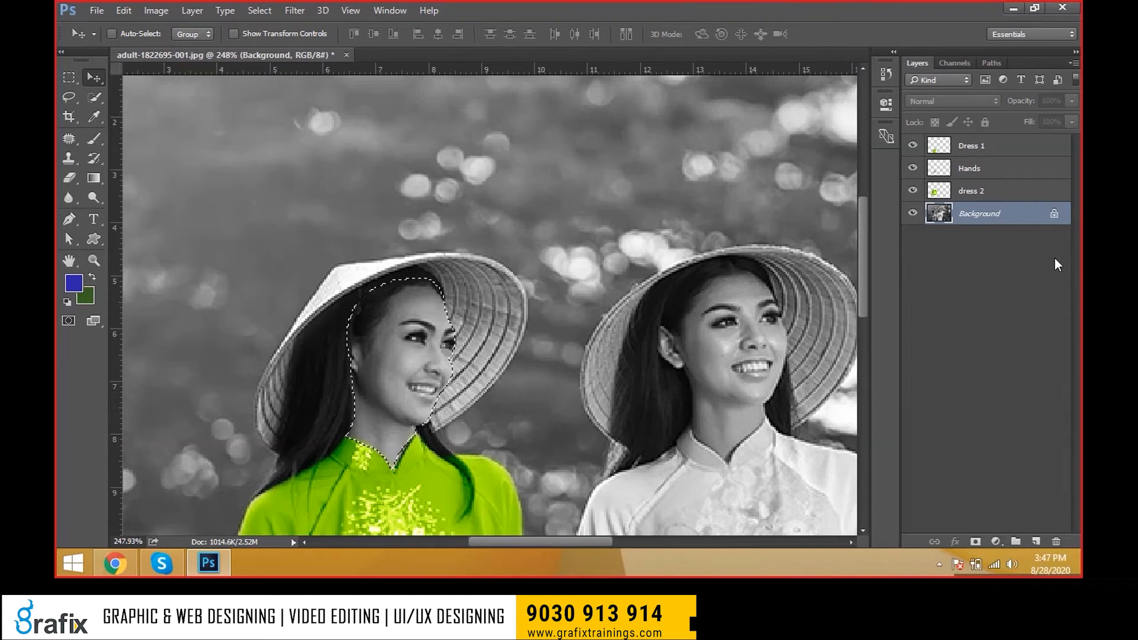
{"action": "key", "text": "shift+F6"}
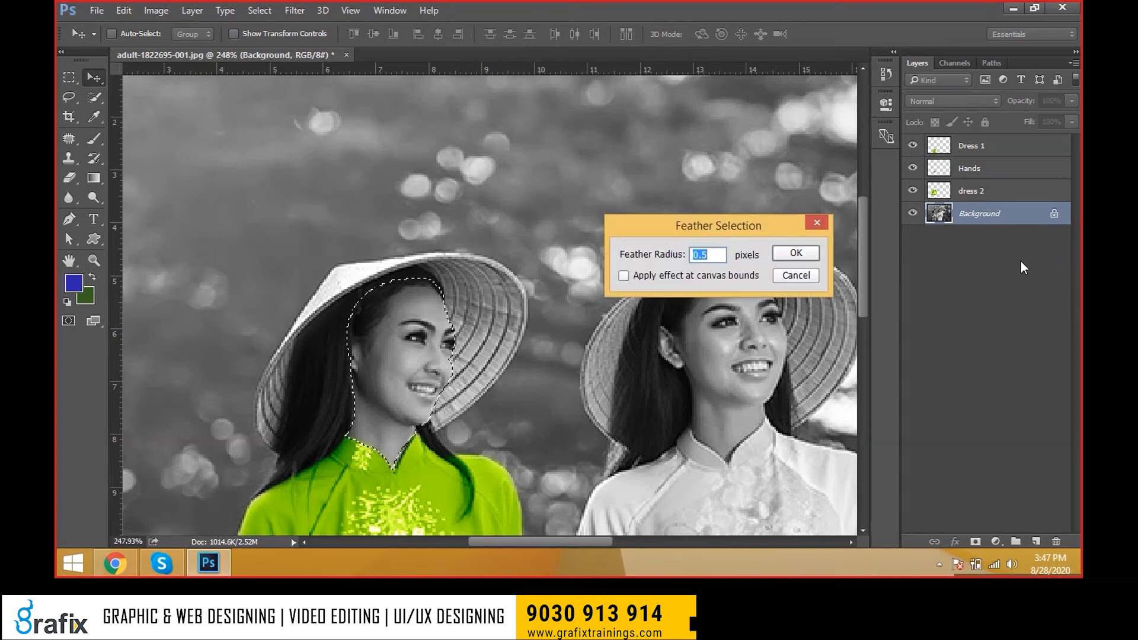
{"action": "type", "text": "0.5"}
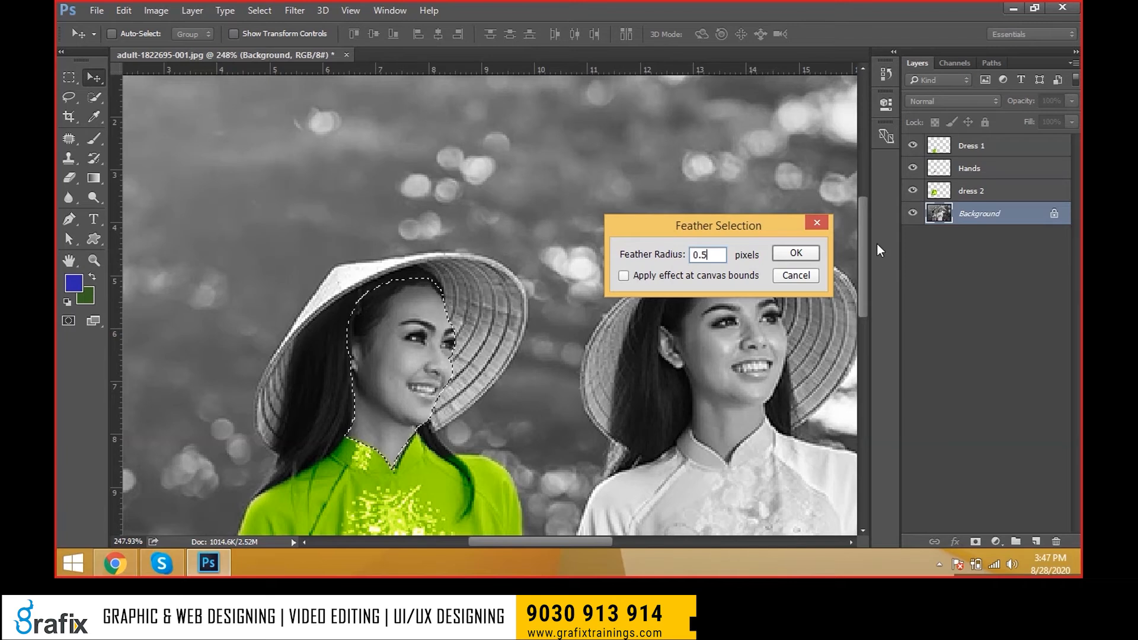
{"action": "left_click", "coordinate": [797, 252]}
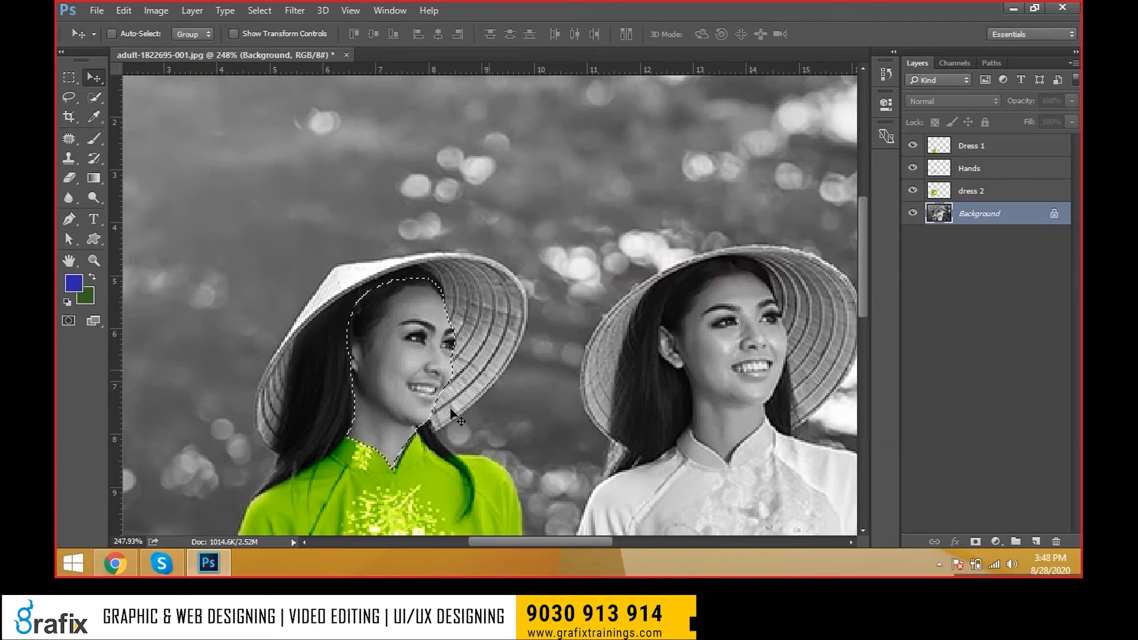
- Copy the selected face from the Background to a new layer and name it Face
{"action": "key", "text": "ctrl"}
{"action": "key", "text": "ctrl+j"}
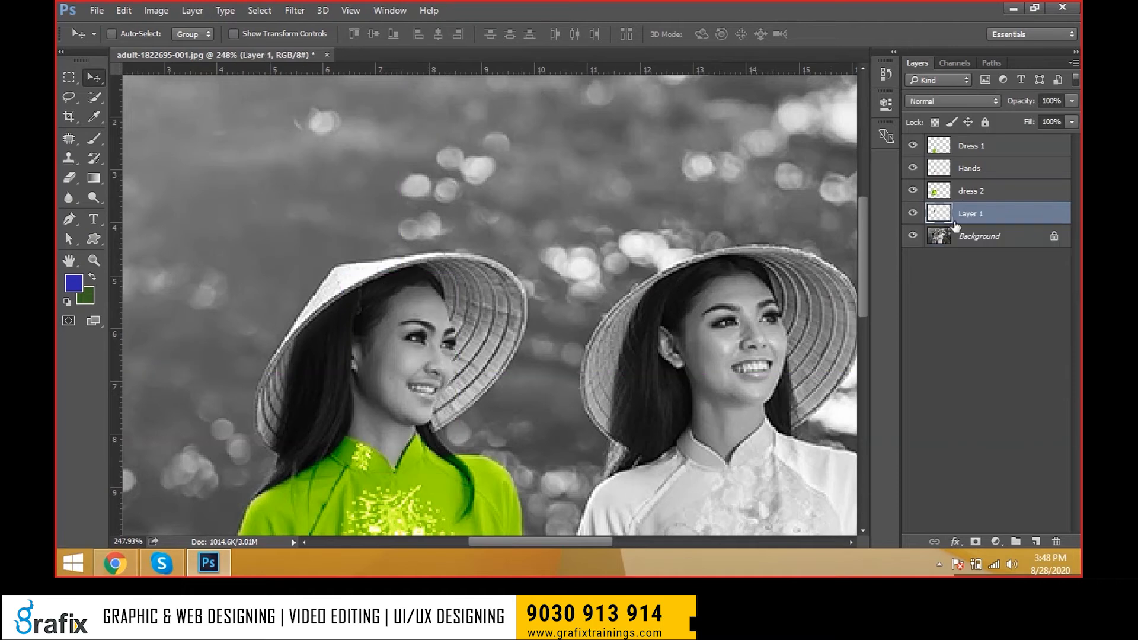
{"action": "double_click", "coordinate": [993, 216]}
{"action": "type", "text": "Face"}
{"action": "key", "text": "Return"}
- Apply Color Balance to the Face layer by reusing the last settings from the hands, with midtones at +32, 0, -63
{"action": "left_click_drag", "start_coordinate": [405, 352], "coordinate": [370, 227]}
{"action": "left_click_drag", "start_coordinate": [417, 318], "coordinate": [405, 237]}
{"action": "scroll", "coordinate": [445, 492], "scroll_direction": "down", "scroll_amount": 1}
{"action": "left_click_drag", "start_coordinate": [443, 404], "coordinate": [438, 414]}
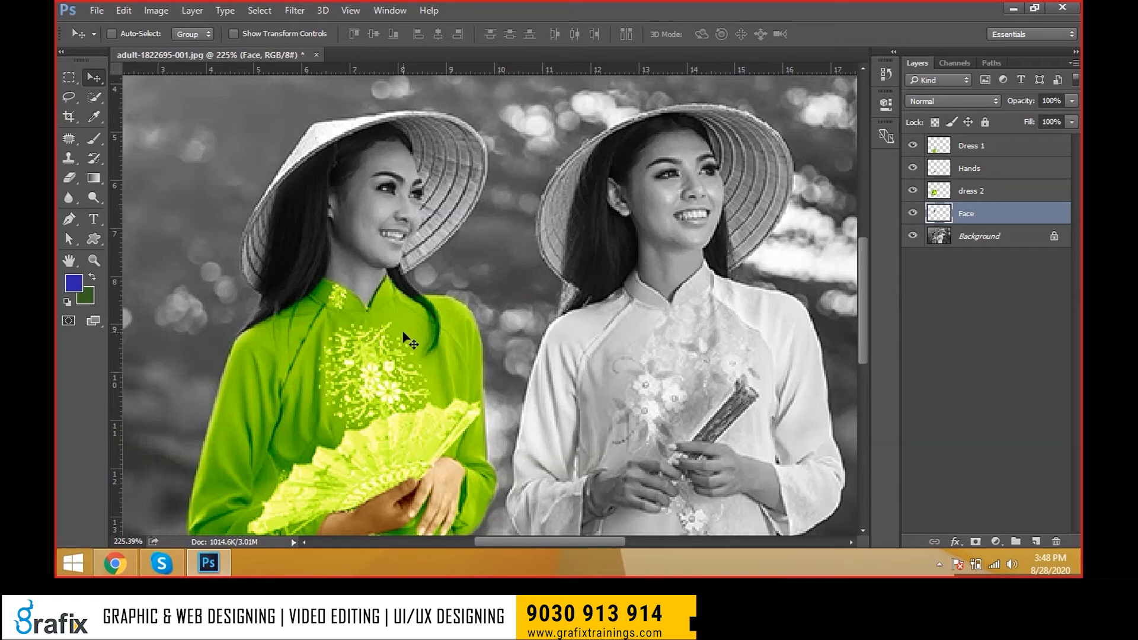
{"action": "scroll", "coordinate": [357, 276], "scroll_direction": "down", "scroll_amount": 1}
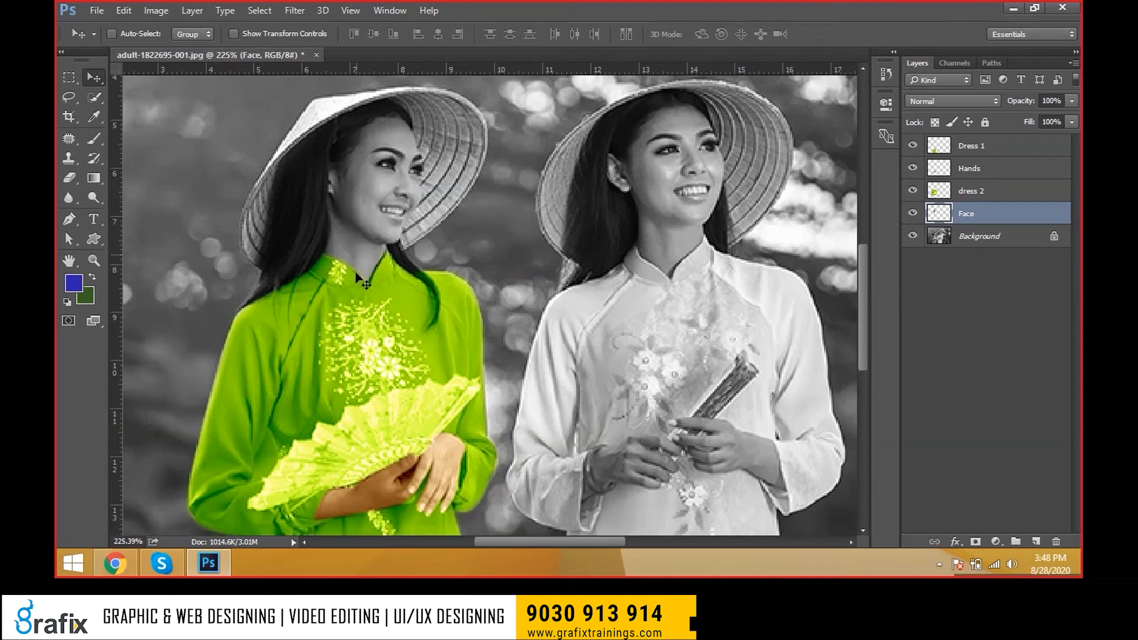
{"action": "scroll", "coordinate": [359, 279], "scroll_direction": "down", "scroll_amount": 2}
{"action": "scroll", "coordinate": [314, 319], "scroll_direction": "down", "scroll_amount": 3}
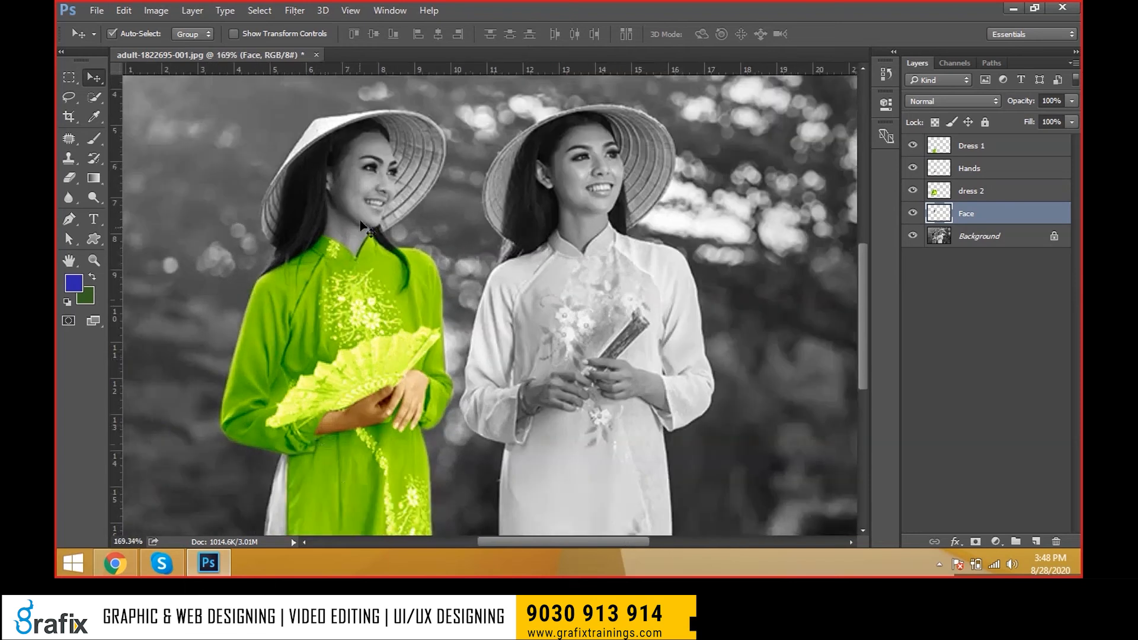
{"action": "scroll", "coordinate": [361, 204], "scroll_direction": "up", "scroll_amount": 1}
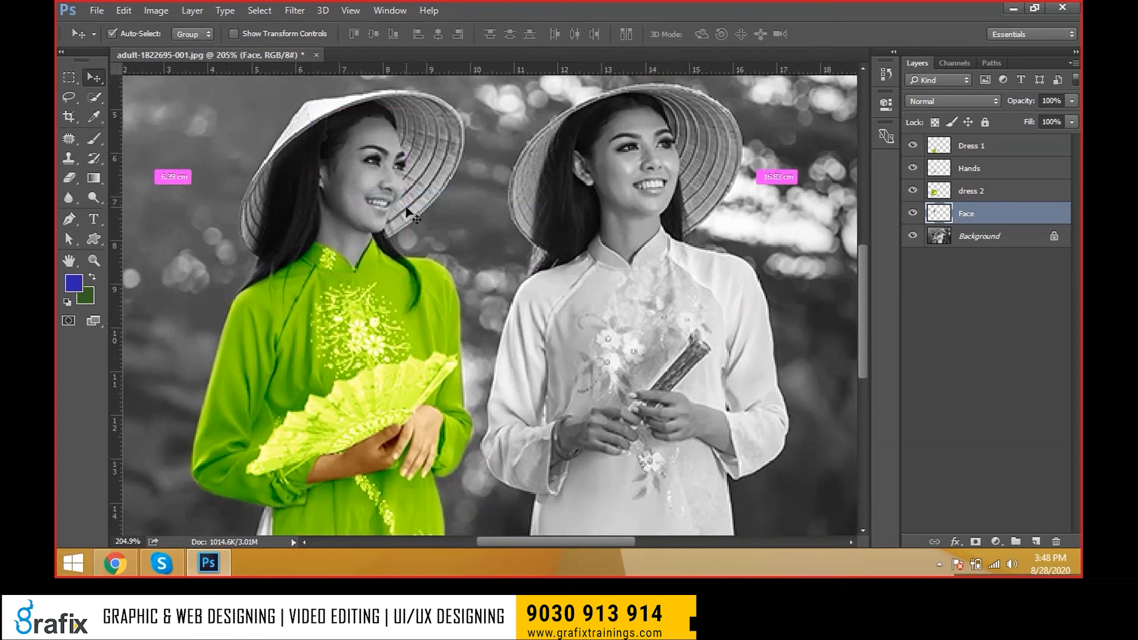
{"action": "key", "text": "i"}
{"action": "key", "text": "v"}
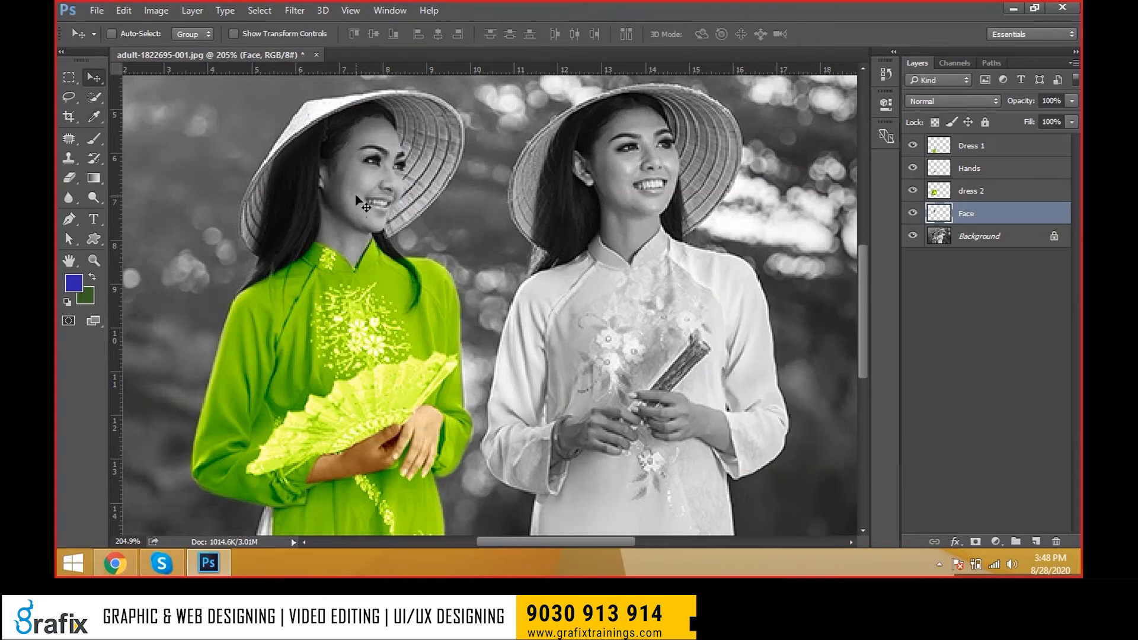
{"action": "key", "text": "ctrl"}
{"action": "key", "text": "ctrl+alt+b"}
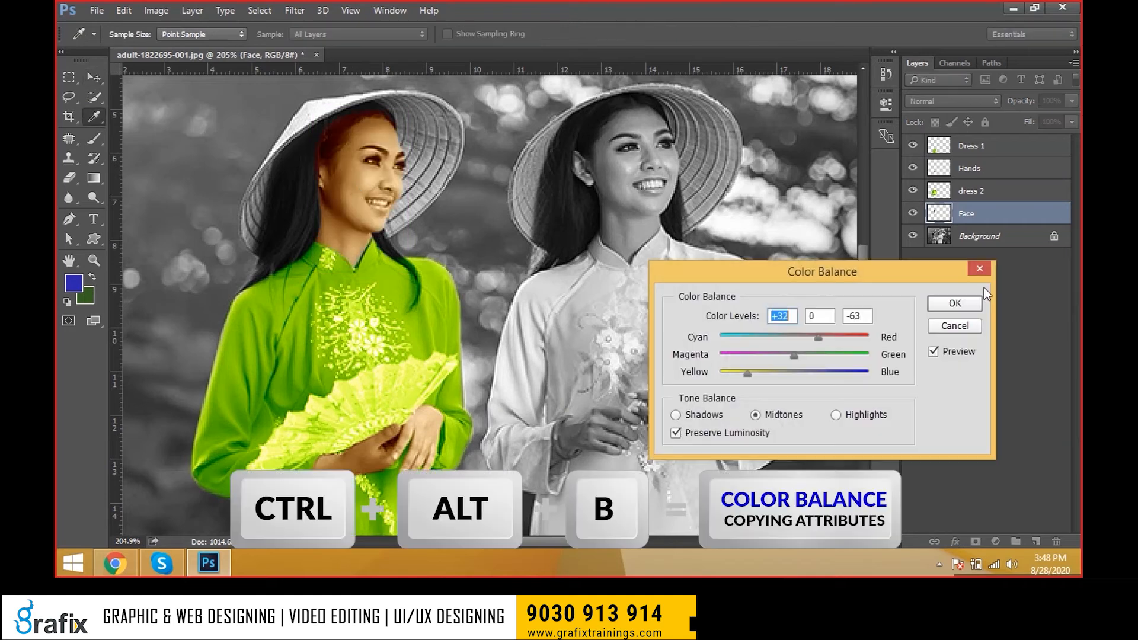
{"action": "left_click", "coordinate": [967, 303]}
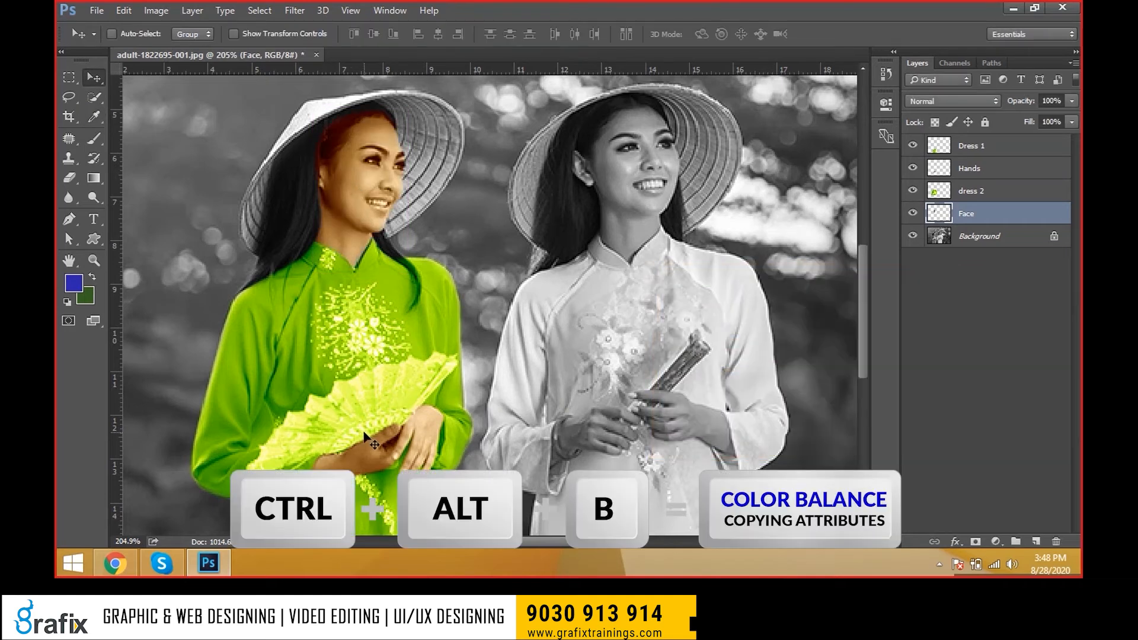
- Choose the Eraser tool for the Face layer, try one dab on the face with the large brush and undo it
{"action": "scroll", "coordinate": [363, 311], "scroll_direction": "up", "scroll_amount": 1}
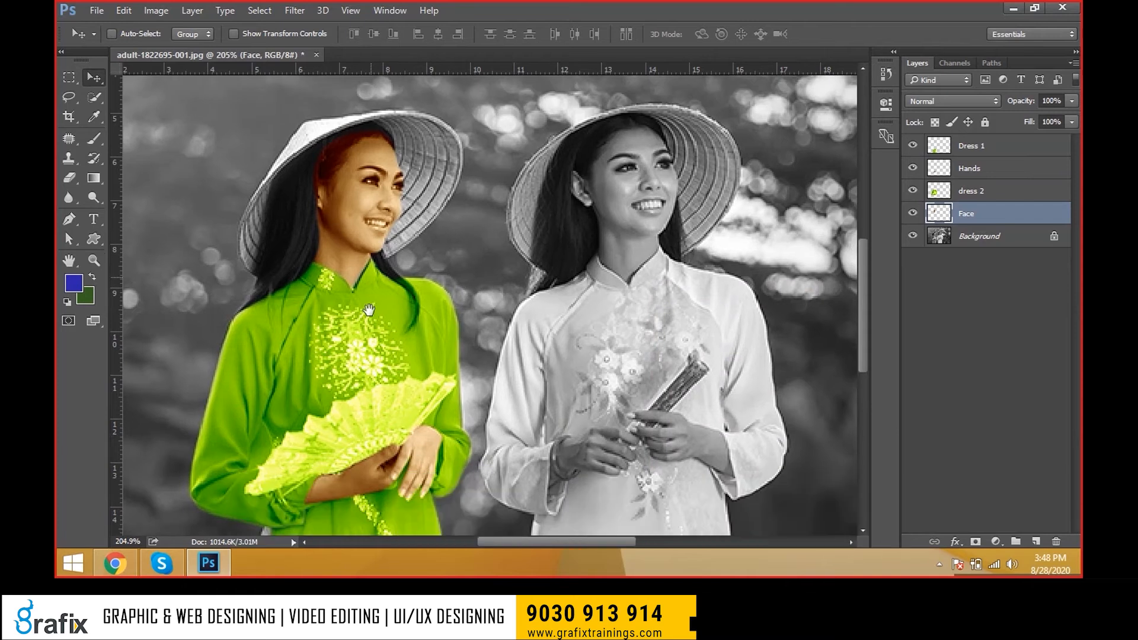
{"action": "scroll", "coordinate": [369, 310], "scroll_direction": "up", "scroll_amount": 2}
{"action": "scroll", "coordinate": [371, 325], "scroll_direction": "up", "scroll_amount": 4}
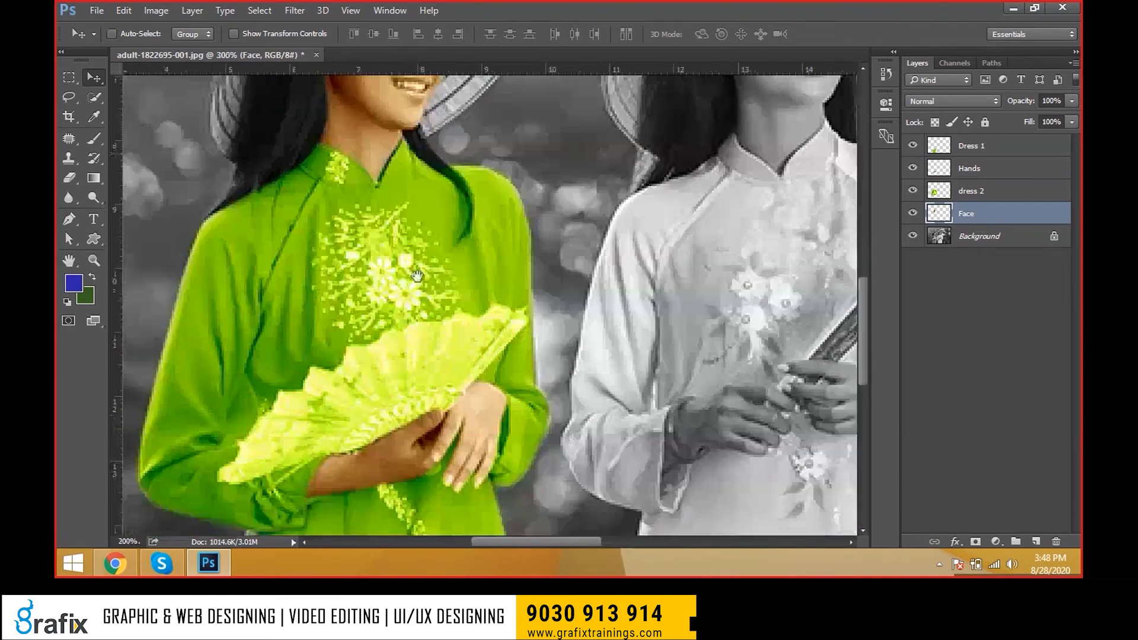
{"action": "left_click_drag", "start_coordinate": [417, 203], "coordinate": [376, 457]}
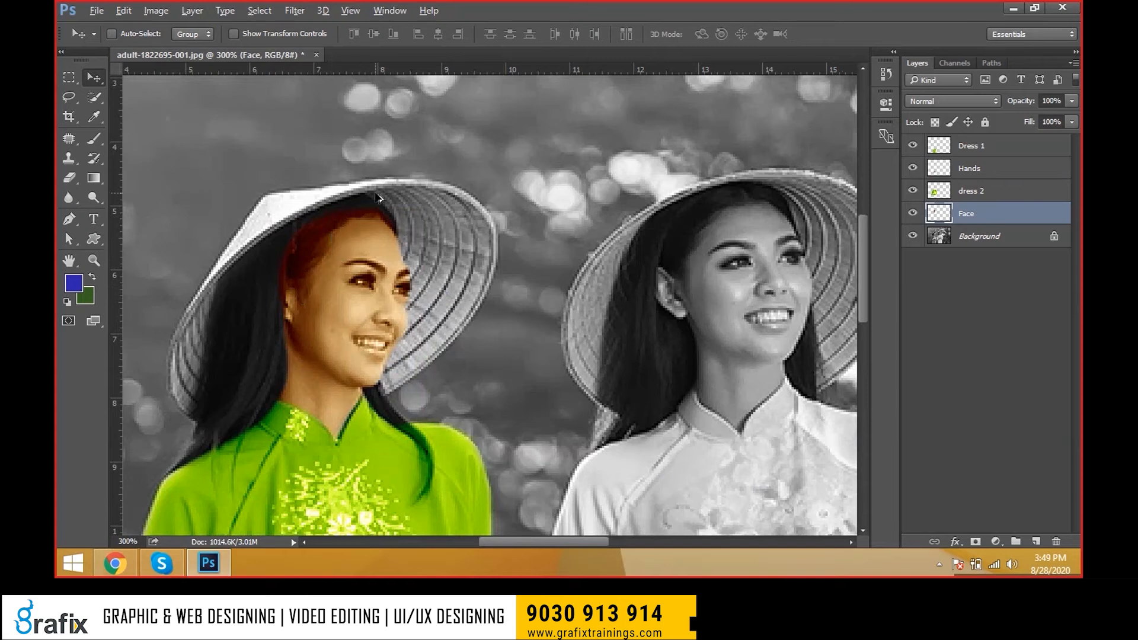
{"action": "scroll", "coordinate": [375, 196], "scroll_direction": "up", "scroll_amount": 1}
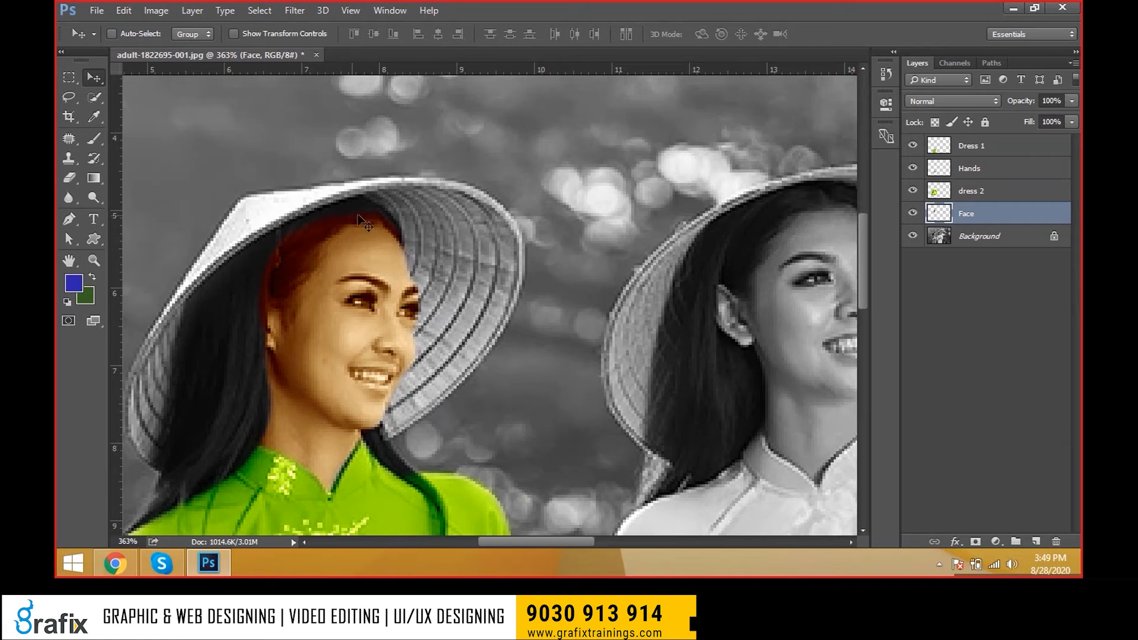
{"action": "key", "text": "e"}
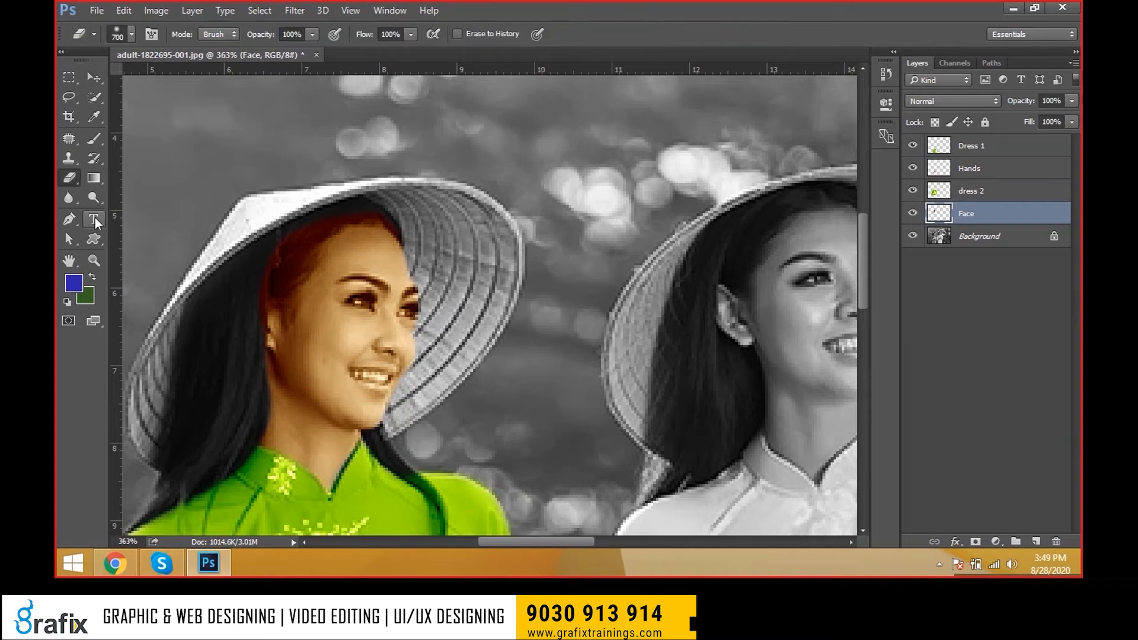
{"action": "right_click", "coordinate": [71, 180]}
{"action": "left_click", "coordinate": [102, 180]}
{"action": "left_click", "coordinate": [324, 273]}
{"action": "key", "text": "ctrl+z"}
- Set the Eraser's brush size to 10 pixels, its opacity to 68% and its flow to 67%
{"action": "key", "text": "bracketleft"}
{"action": "key", "text": "bracketleft"}
{"action": "key", "text": "bracketleft"}
{"action": "key", "text": "bracketleft"}
{"action": "key", "text": "bracketleft"}
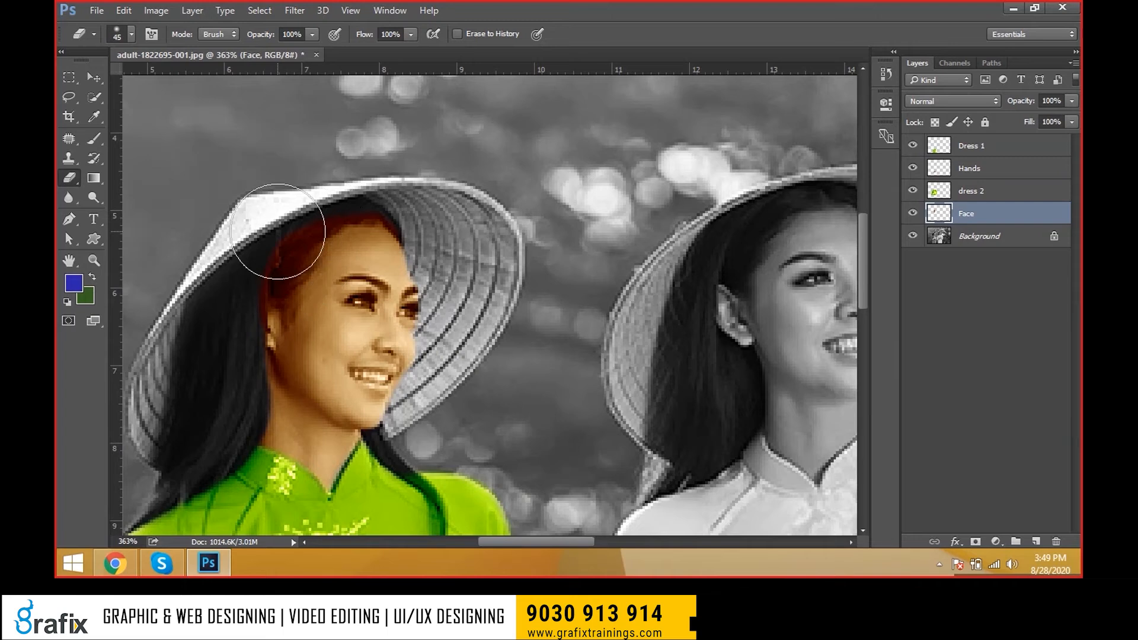
{"action": "key", "text": "bracketleft"}
{"action": "key", "text": "bracketleft"}
{"action": "key", "text": "bracketleft"}
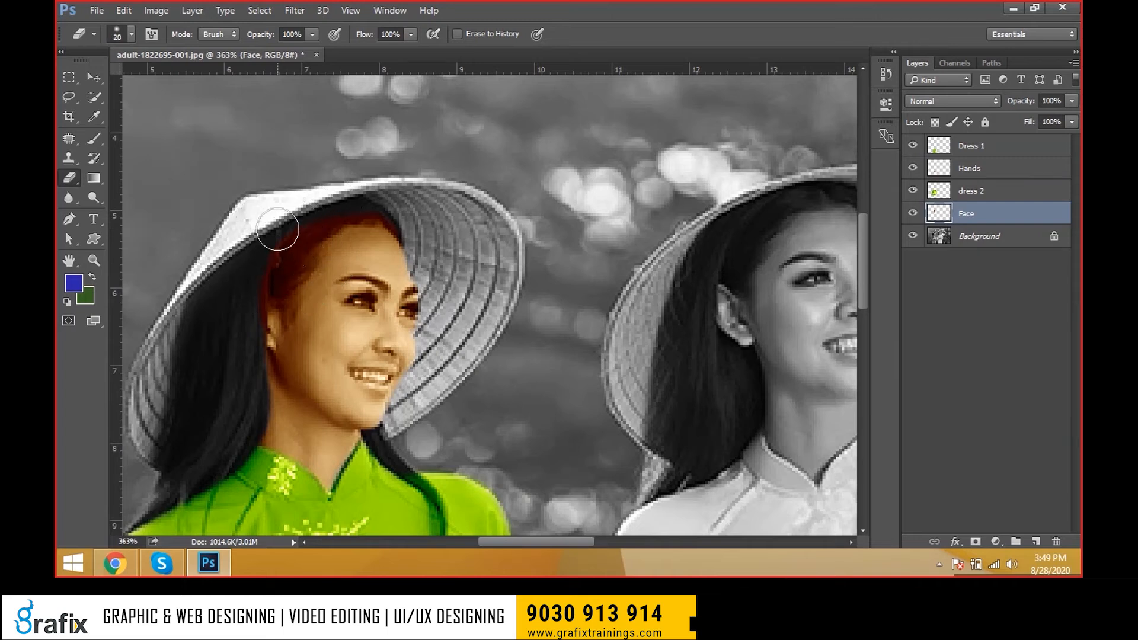
{"action": "key", "text": "bracketleft"}
{"action": "left_click", "coordinate": [133, 34]}
{"action": "left_click", "coordinate": [91, 187]}
{"action": "double_click", "coordinate": [91, 186]}
{"action": "left_click", "coordinate": [311, 35]}
{"action": "left_click_drag", "start_coordinate": [310, 51], "coordinate": [287, 51]}
{"action": "left_click", "coordinate": [410, 34]}
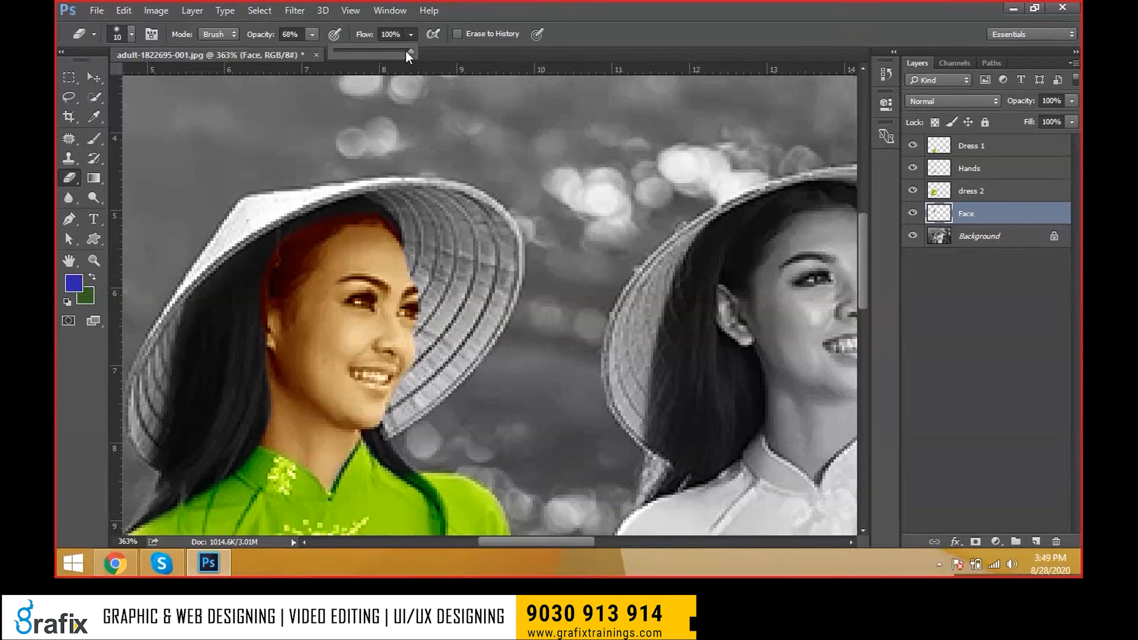
{"action": "left_click_drag", "start_coordinate": [406, 52], "coordinate": [385, 52]}
- Erase the reddish tint from the hair around the forehead on the Face layer, enlarging the brush to 20 pixels, and fit the image on screen
{"action": "scroll", "coordinate": [257, 208], "scroll_direction": "up", "scroll_amount": 1}
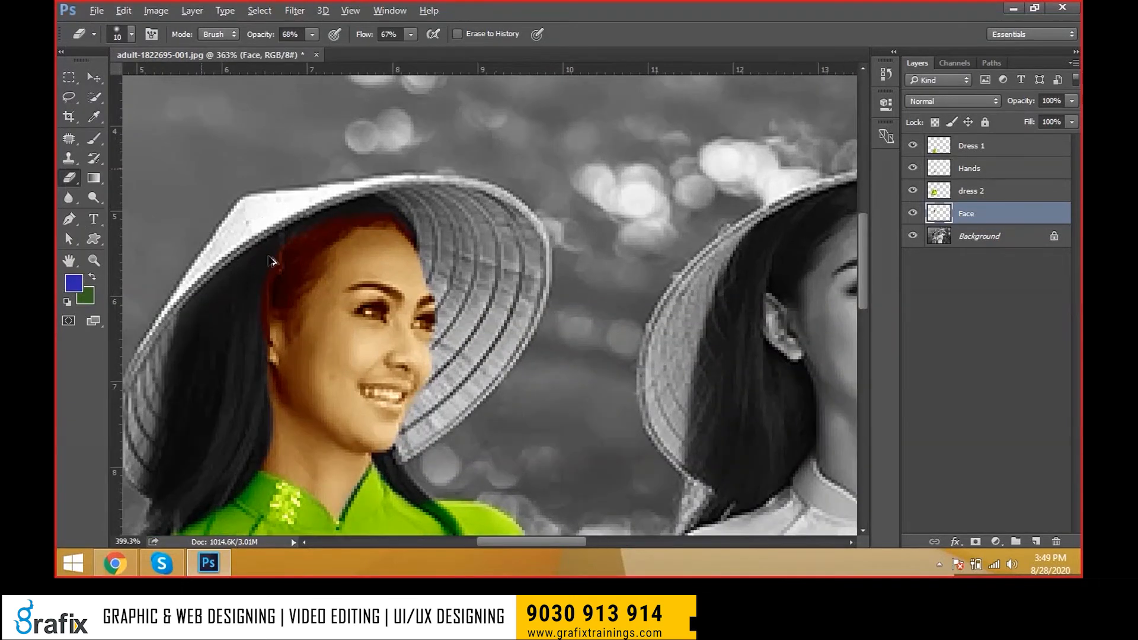
{"action": "scroll", "coordinate": [270, 258], "scroll_direction": "up", "scroll_amount": 2}
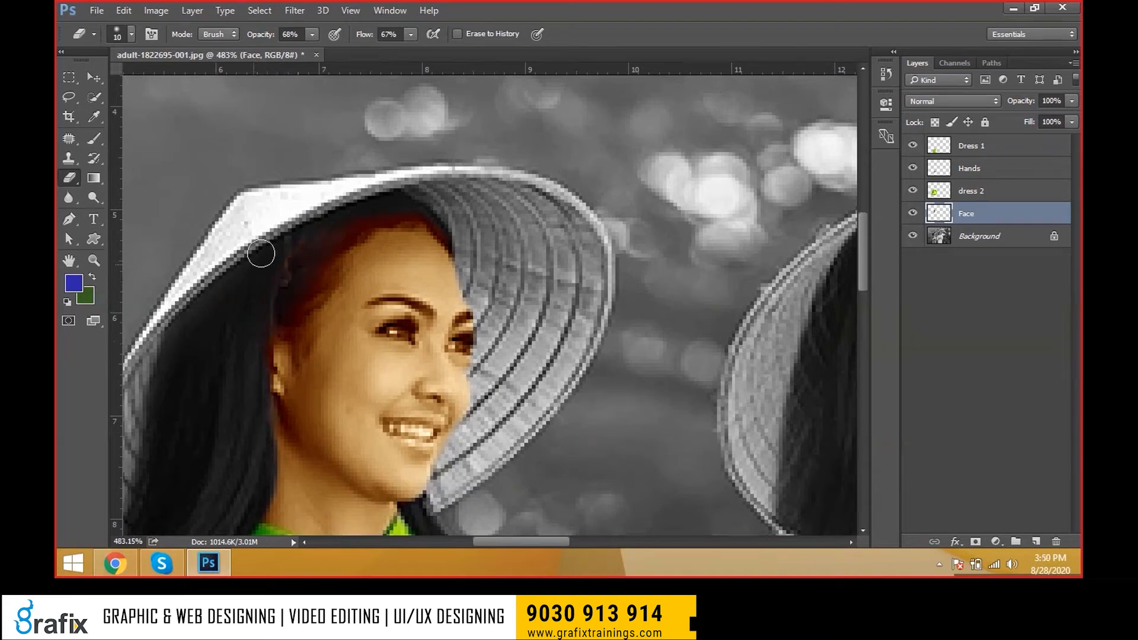
{"action": "left_click_drag", "start_coordinate": [324, 325], "coordinate": [298, 387]}
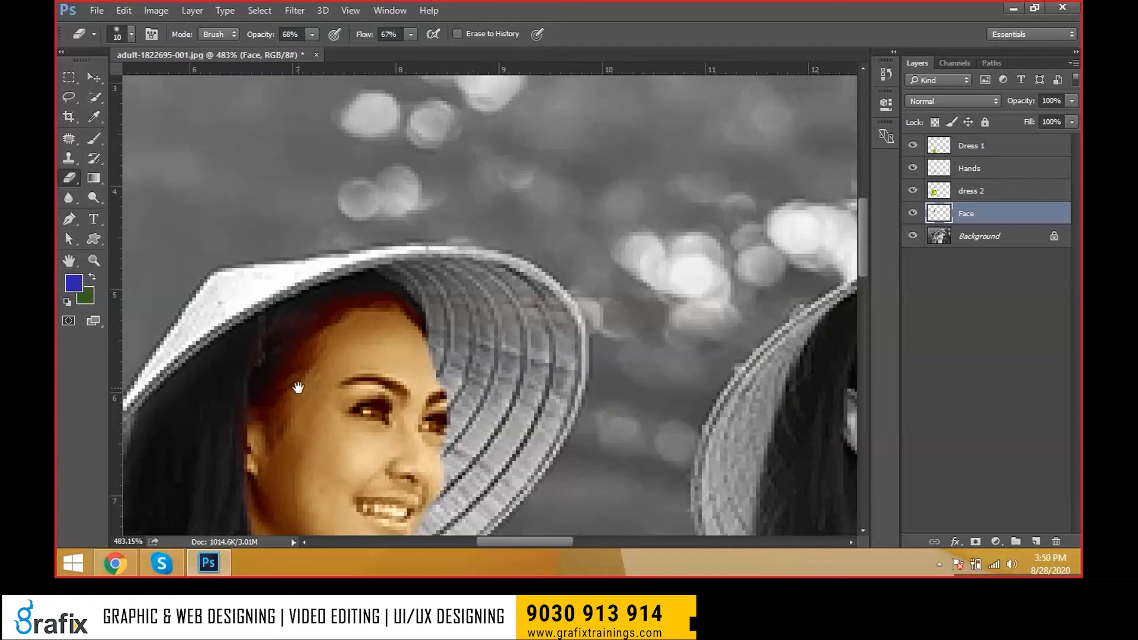
{"action": "left_click_drag", "start_coordinate": [274, 350], "coordinate": [265, 373]}
{"action": "key", "text": "bracketright"}
{"action": "key", "text": "bracketright"}
{"action": "key", "text": "bracketright"}
{"action": "key", "text": "bracketleft"}
{"action": "right_click", "coordinate": [305, 353]}
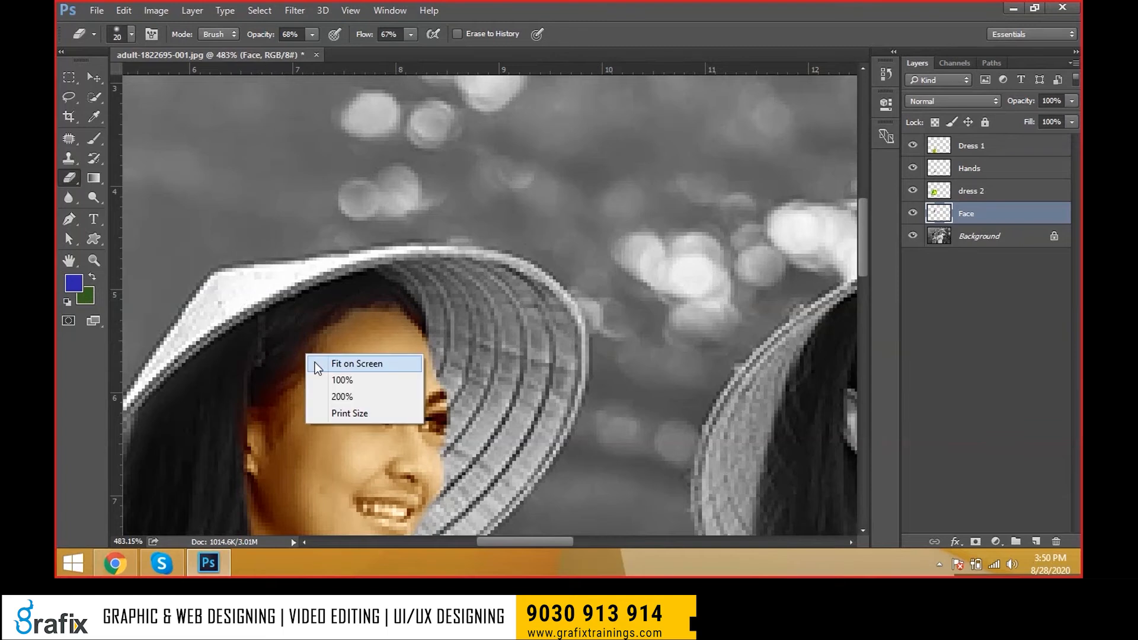
{"action": "left_click", "coordinate": [332, 363]}
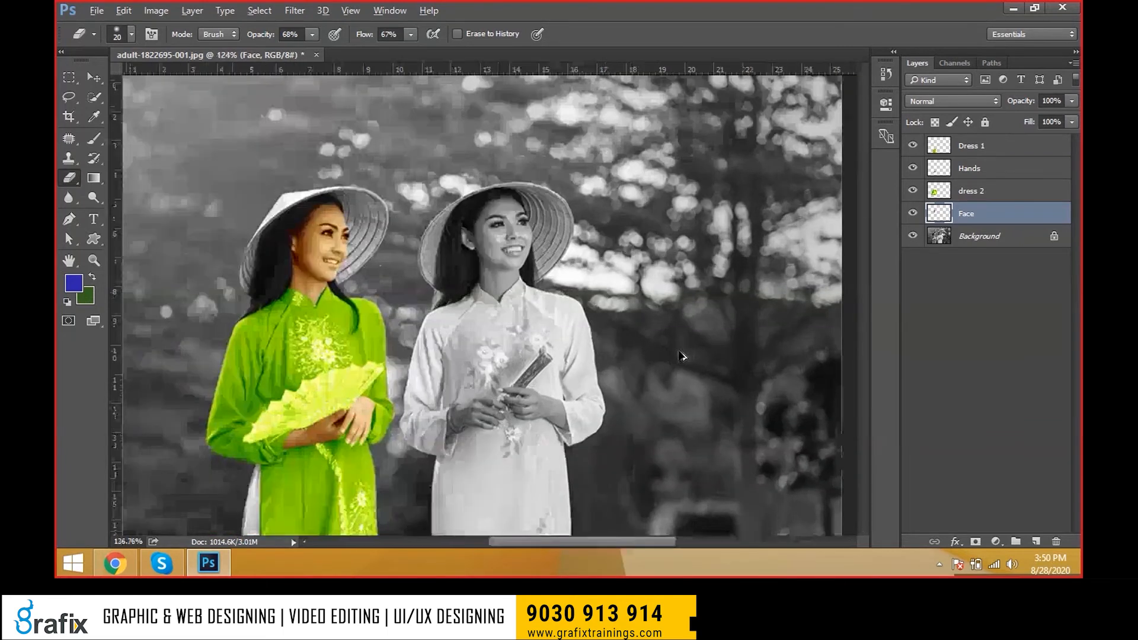
{"action": "key", "text": "v"}
{"action": "left_click_drag", "start_coordinate": [551, 293], "coordinate": [584, 317]}
{"action": "key", "text": "ctrl+z"}
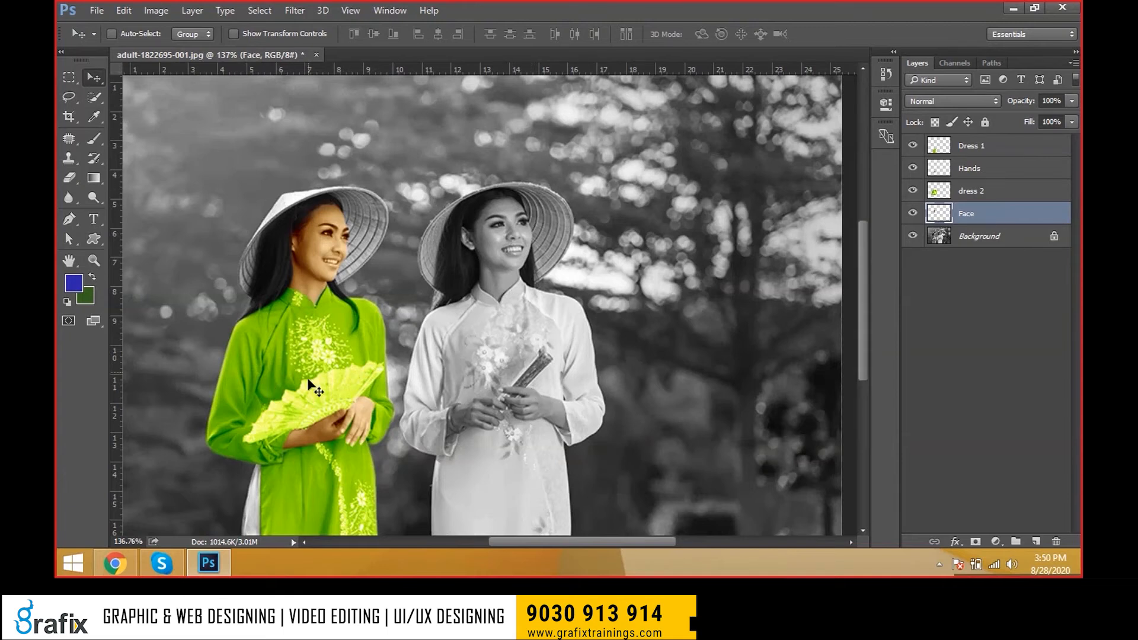
{"action": "scroll", "coordinate": [426, 302], "scroll_direction": "up", "scroll_amount": 1}
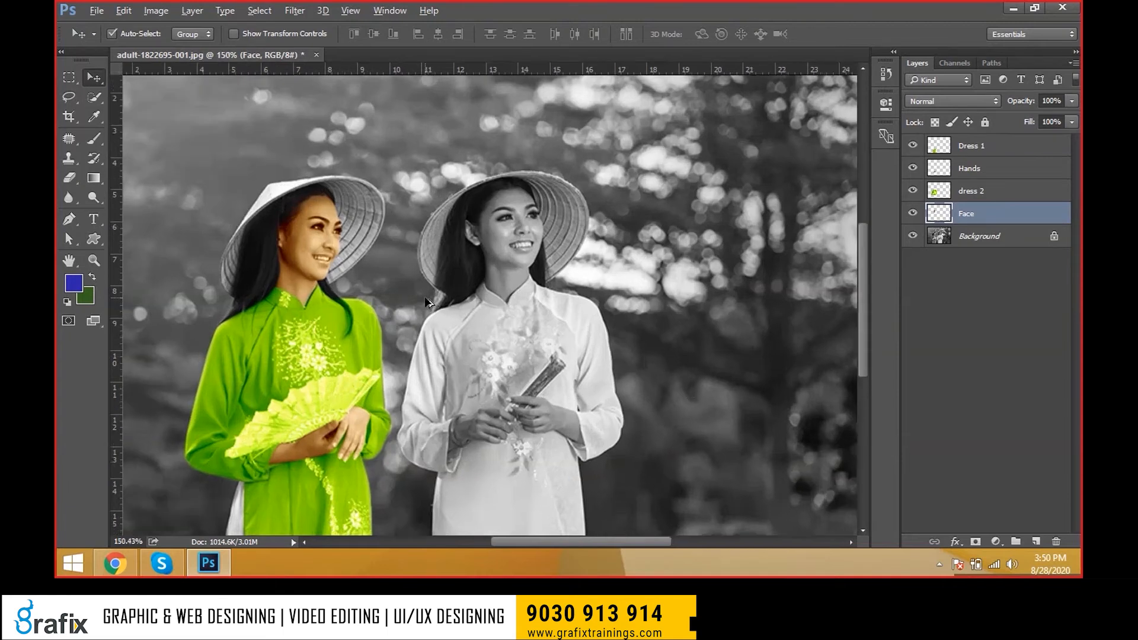
{"action": "scroll", "coordinate": [426, 303], "scroll_direction": "up", "scroll_amount": 1}
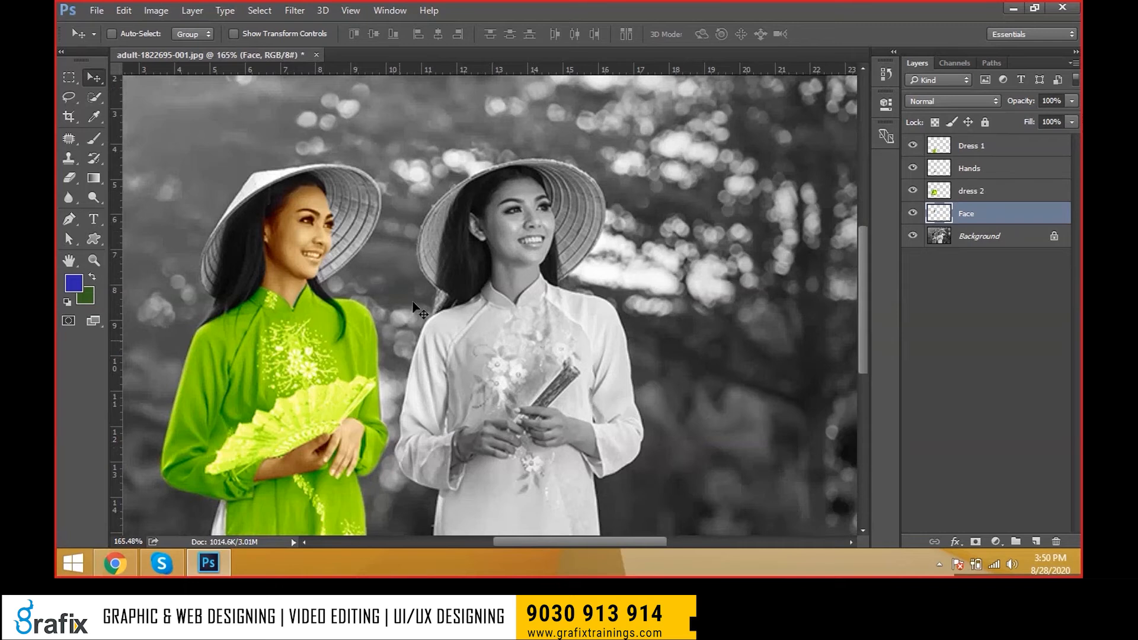
- Start a Pen path up the neck and around the ear of the woman in white, undoing the last misplaced anchor points
{"action": "scroll", "coordinate": [526, 234], "scroll_direction": "up", "scroll_amount": 1}
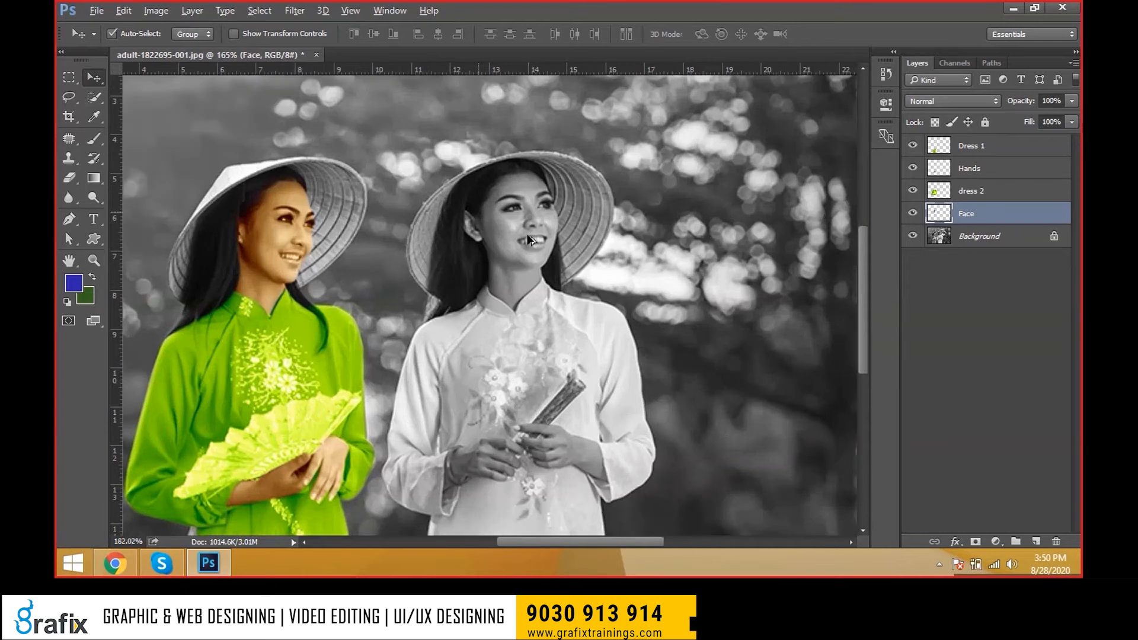
{"action": "scroll", "coordinate": [527, 233], "scroll_direction": "up", "scroll_amount": 7}
{"action": "key", "text": "p"}
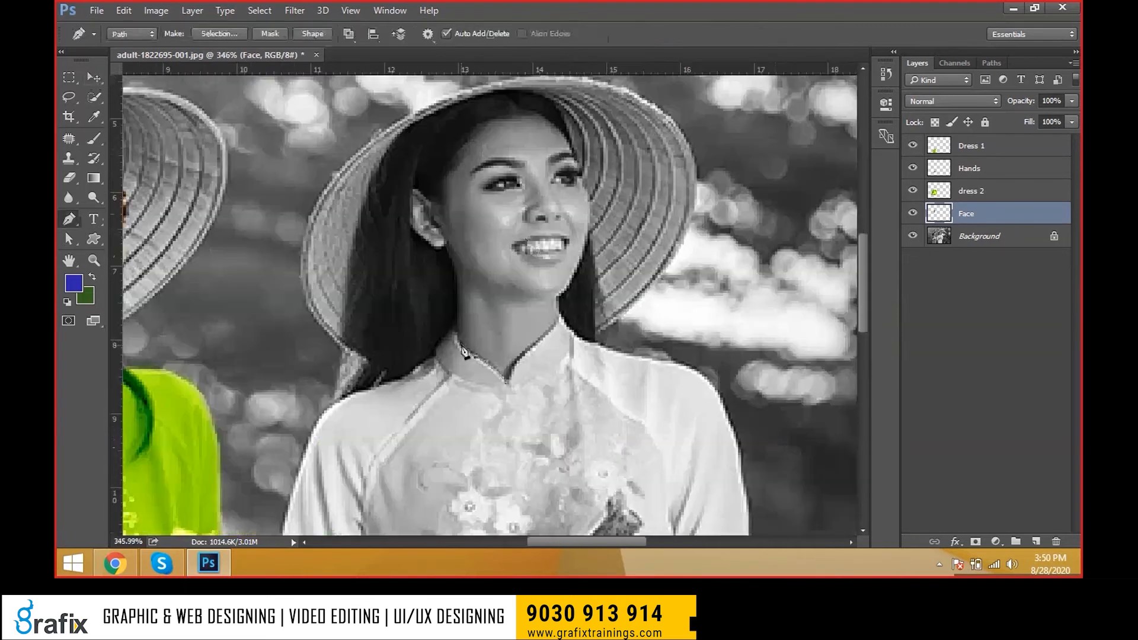
{"action": "left_click_drag", "start_coordinate": [457, 317], "coordinate": [420, 223]}
{"action": "scroll", "coordinate": [418, 224], "scroll_direction": "up", "scroll_amount": 2}
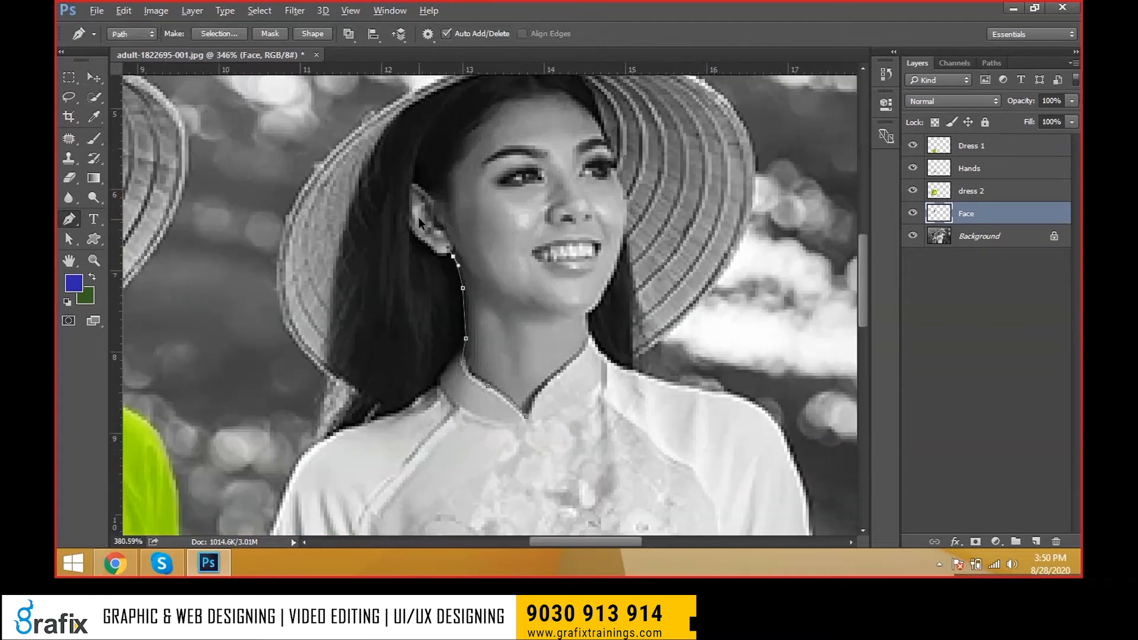
{"action": "left_click_drag", "start_coordinate": [465, 350], "coordinate": [457, 336]}
{"action": "left_click", "coordinate": [450, 312]}
{"action": "mouse_move", "coordinate": [459, 268]}
{"action": "left_mouse_down"}
{"action": "mouse_move", "coordinate": [463, 257]}
{"action": "mouse_move", "coordinate": [462, 282]}
{"action": "left_mouse_up"}
{"action": "key", "text": "ctrl+z"}
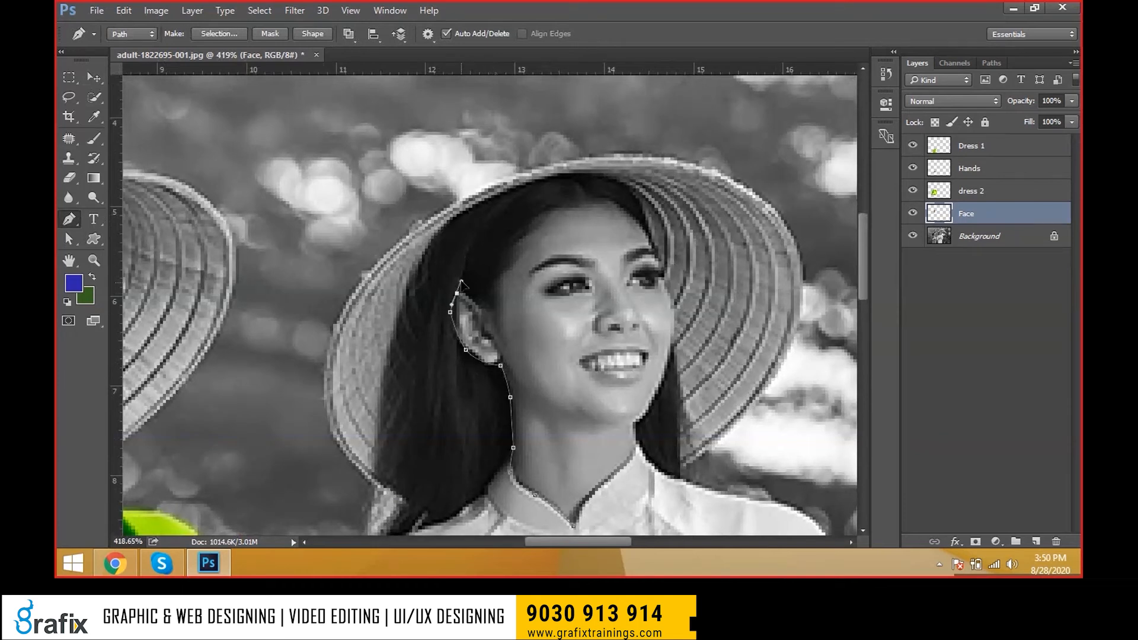
{"action": "key", "text": "ctrl+alt+z"}
{"action": "key", "text": "ctrl+alt+z"}
{"action": "key", "text": "ctrl+alt+z"}
- Continue the path around the top of the ear and over the hairline to the far side of the forehead
{"action": "left_click_drag", "start_coordinate": [456, 337], "coordinate": [486, 317]}
{"action": "left_click_drag", "start_coordinate": [552, 297], "coordinate": [538, 394]}
{"action": "left_click_drag", "start_coordinate": [477, 334], "coordinate": [489, 311]}
{"action": "left_click_drag", "start_coordinate": [543, 286], "coordinate": [604, 298]}
{"action": "left_click", "coordinate": [631, 322]}
{"action": "scroll", "coordinate": [663, 357], "scroll_direction": "up", "scroll_amount": 1}
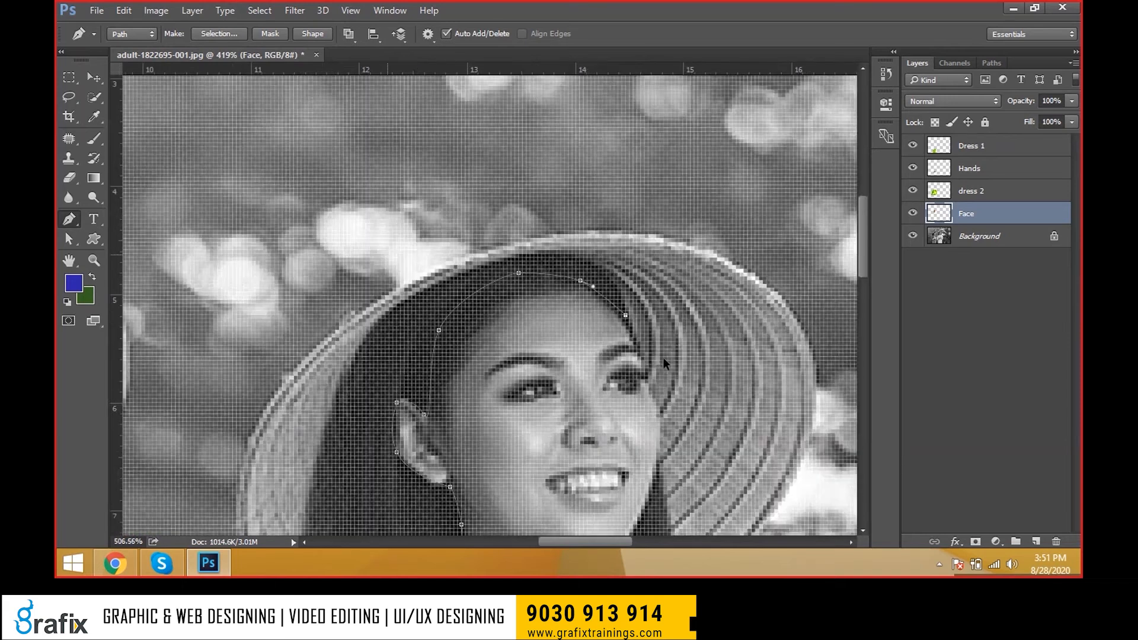
- Trace the path down the far cheek and jaw, and close it along the neck and dress collar
{"action": "scroll", "coordinate": [662, 357], "scroll_direction": "down", "scroll_amount": 2}
{"action": "left_click", "coordinate": [639, 350]}
{"action": "left_click", "coordinate": [643, 370]}
{"action": "left_click_drag", "start_coordinate": [642, 412], "coordinate": [619, 422]}
{"action": "scroll", "coordinate": [637, 365], "scroll_direction": "down", "scroll_amount": 3}
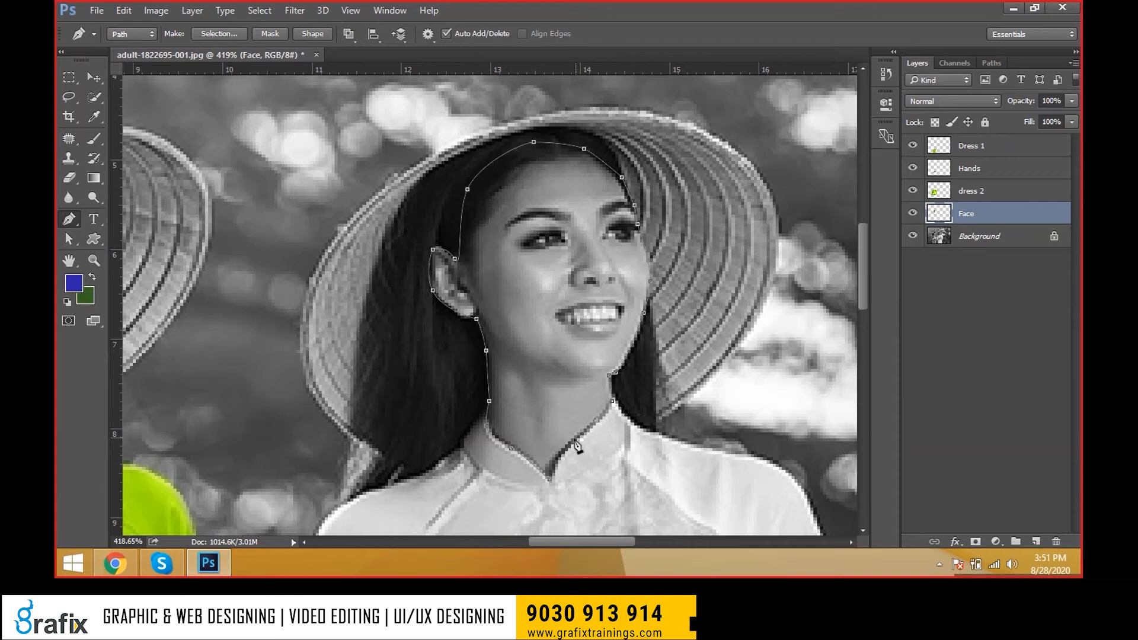
{"action": "left_click_drag", "start_coordinate": [555, 481], "coordinate": [557, 491]}
{"action": "key", "text": "z"}
{"action": "left_click_drag", "start_coordinate": [558, 479], "coordinate": [570, 485]}
{"action": "key", "text": "a"}
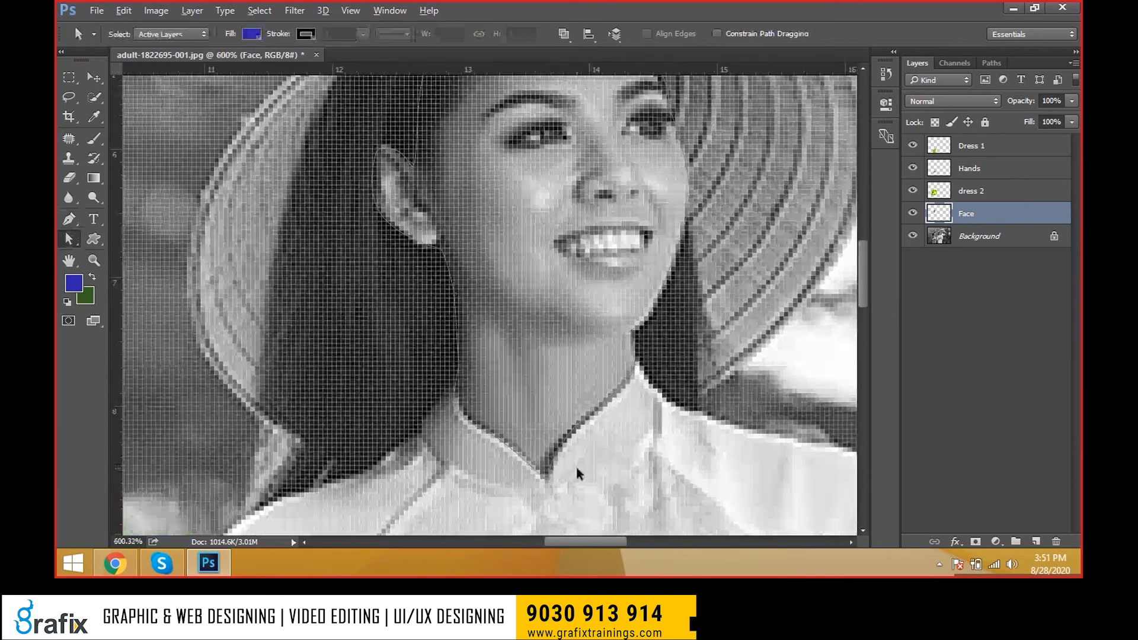
- Select the Background layer, convert the face path to a selection and feather it by 0.5 pixels
{"action": "scroll", "coordinate": [559, 471], "scroll_direction": "down", "scroll_amount": 5}
{"action": "scroll", "coordinate": [550, 466], "scroll_direction": "down", "scroll_amount": 3}
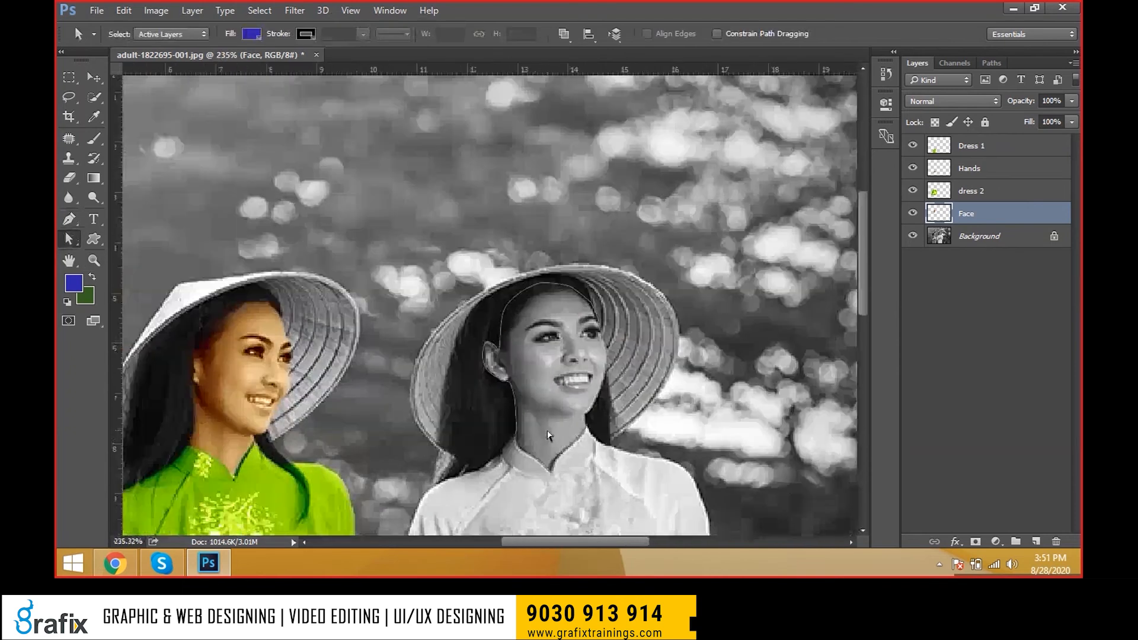
{"action": "scroll", "coordinate": [432, 195], "scroll_direction": "down", "scroll_amount": 2}
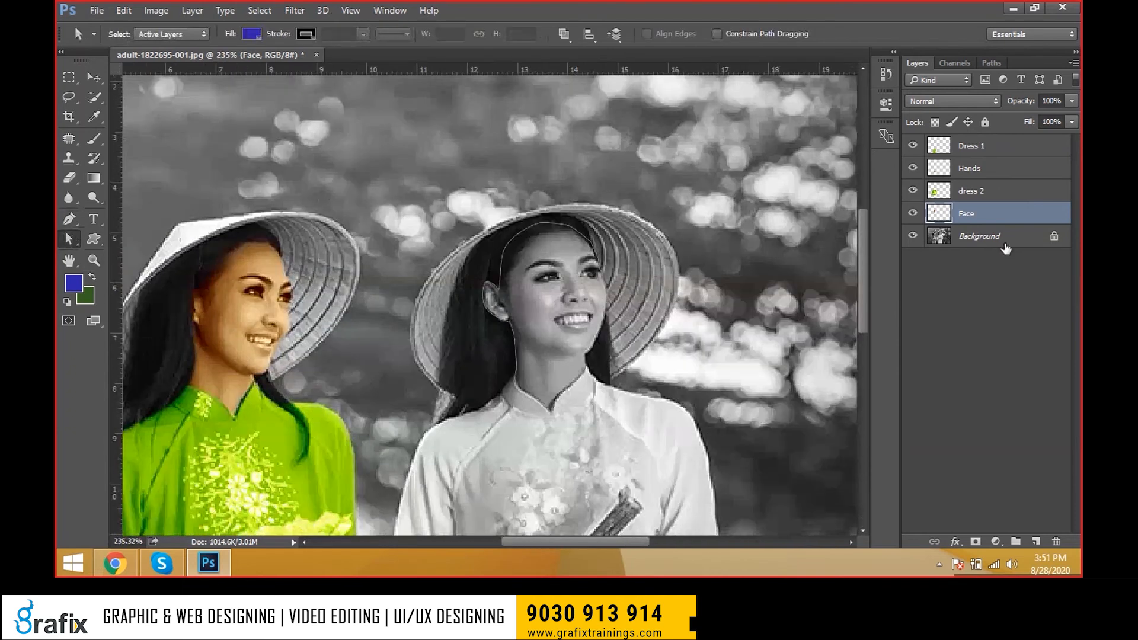
{"action": "left_click", "coordinate": [1000, 242]}
{"action": "scroll", "coordinate": [622, 291], "scroll_direction": "down", "scroll_amount": 5}
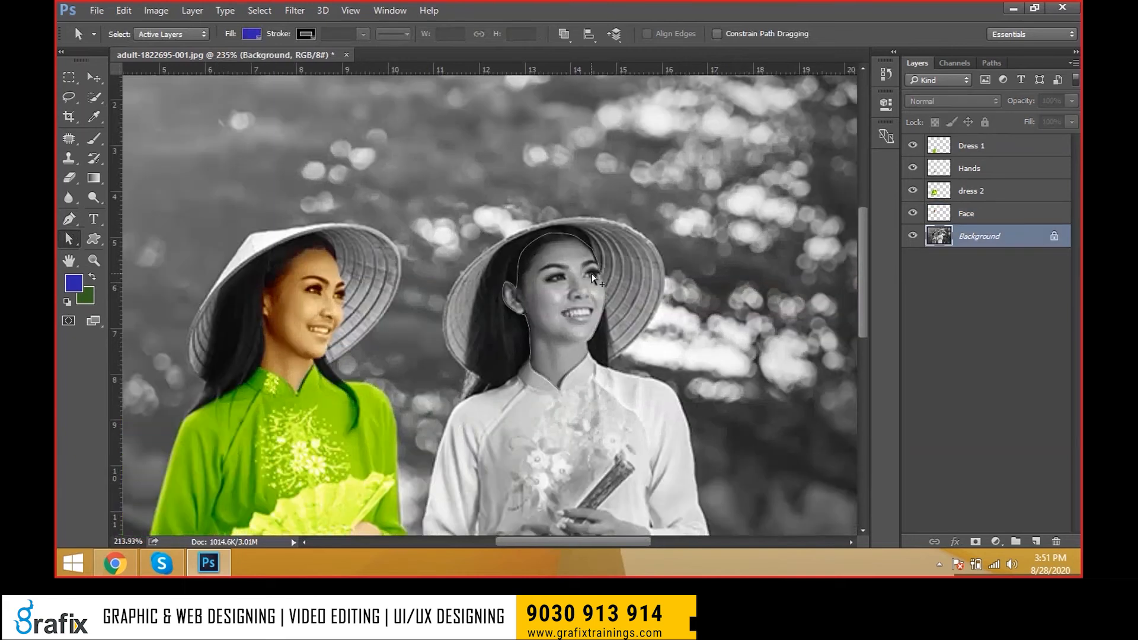
{"action": "key", "text": "ctrl+Return"}
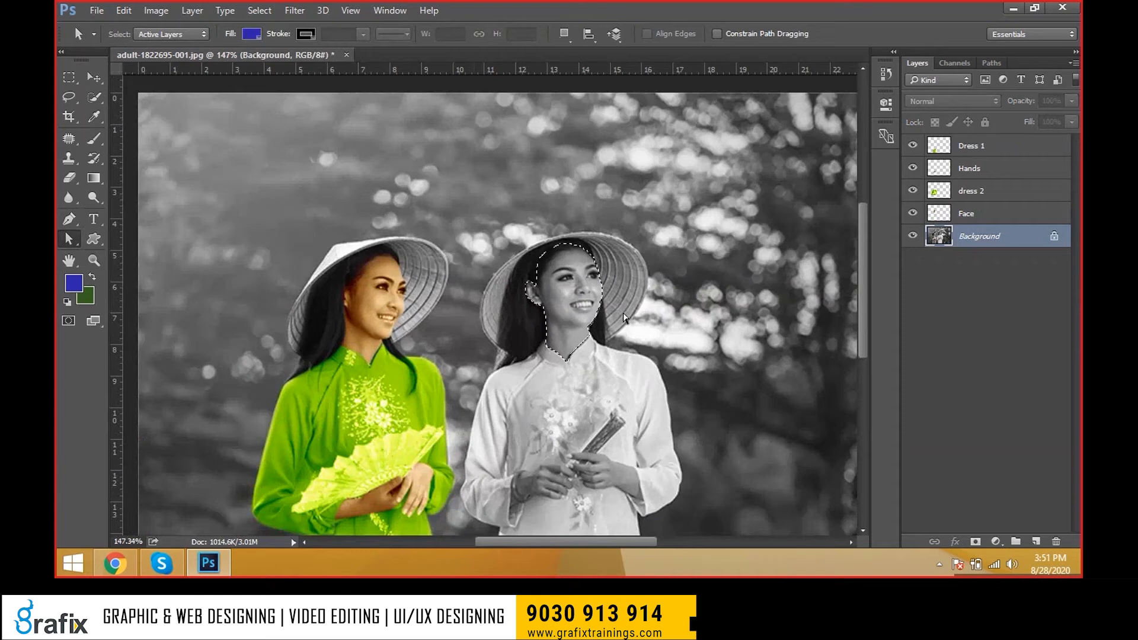
{"action": "key", "text": "shift+F6"}
{"action": "type", "text": "0.5"}
{"action": "left_click_drag", "start_coordinate": [746, 226], "coordinate": [770, 199]}
{"action": "left_click", "coordinate": [823, 228]}
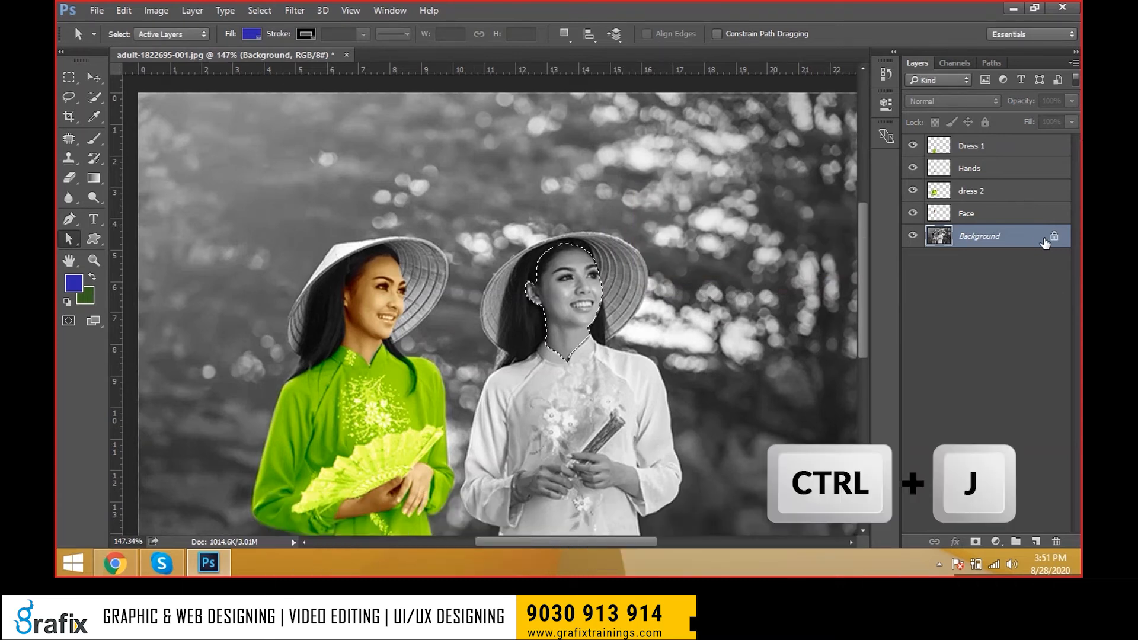
- Copy the selected face onto a new layer and rename that layer Face 2
{"action": "key", "text": "ctrl+j"}
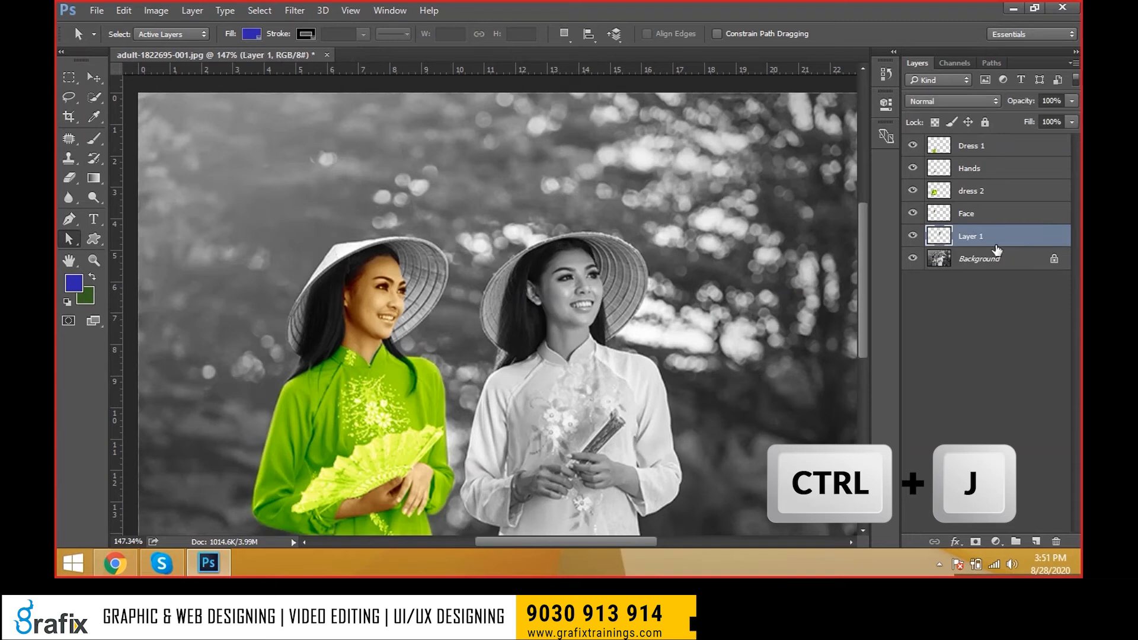
{"action": "key", "text": "h"}
{"action": "double_click", "coordinate": [979, 245]}
{"action": "left_click", "coordinate": [820, 113]}
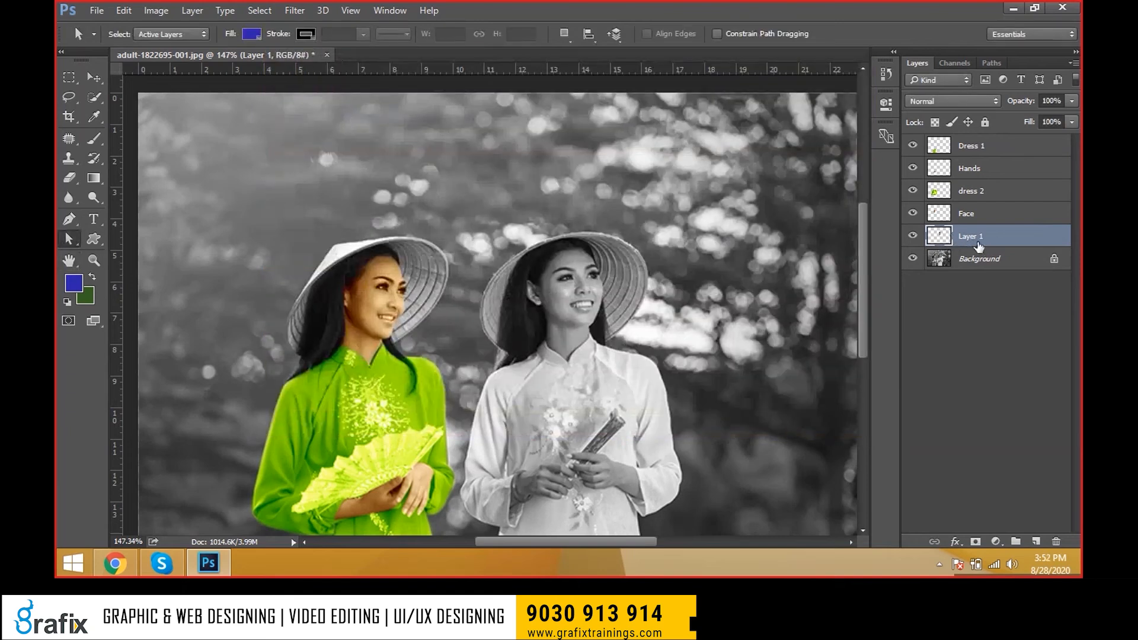
{"action": "double_click", "coordinate": [973, 239]}
{"action": "type", "text": "Face 2"}
{"action": "key", "text": "Return"}
{"action": "key", "text": "v"}
{"action": "right_click", "coordinate": [568, 302]}
{"action": "left_click", "coordinate": [570, 306]}
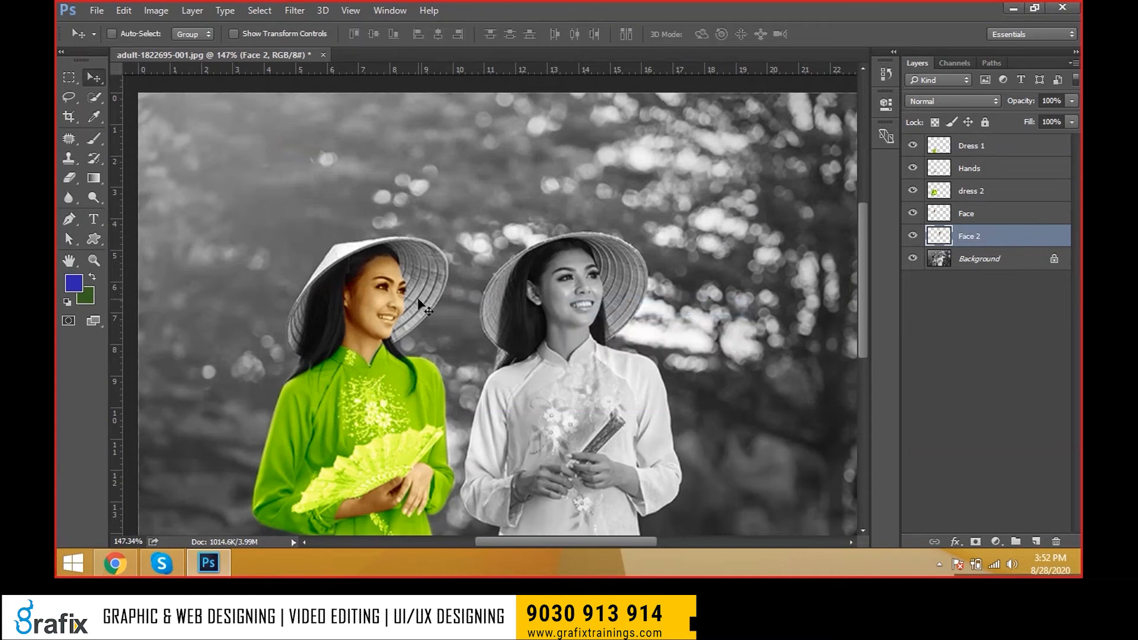
{"action": "right_click", "coordinate": [541, 301]}
{"action": "left_click", "coordinate": [563, 305]}
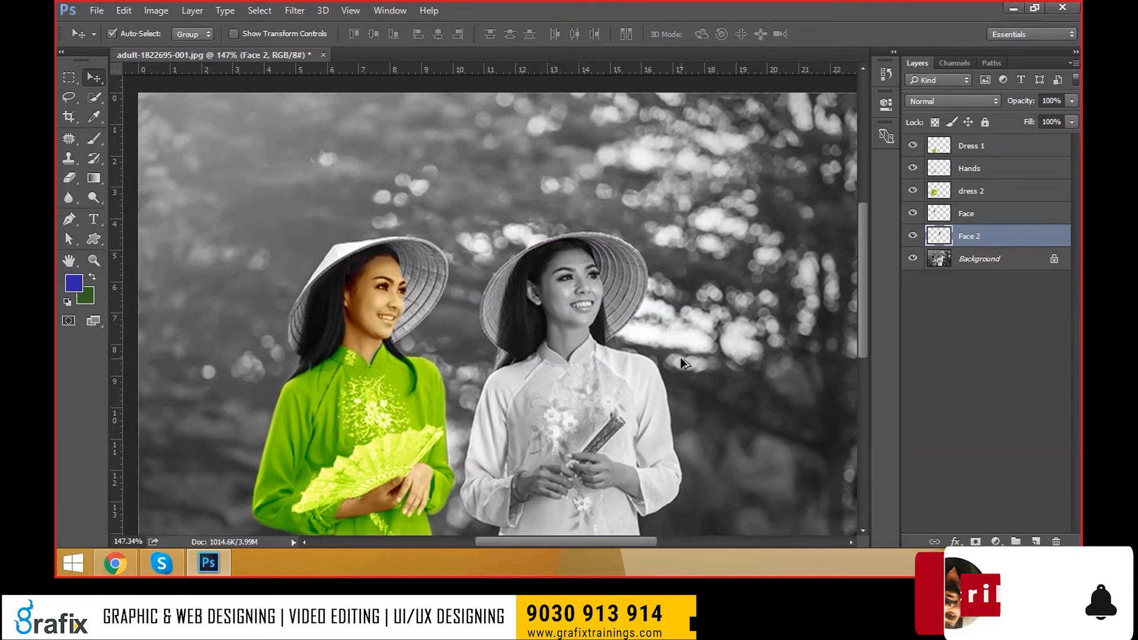
{"action": "key", "text": "ctrl+alt+b"}
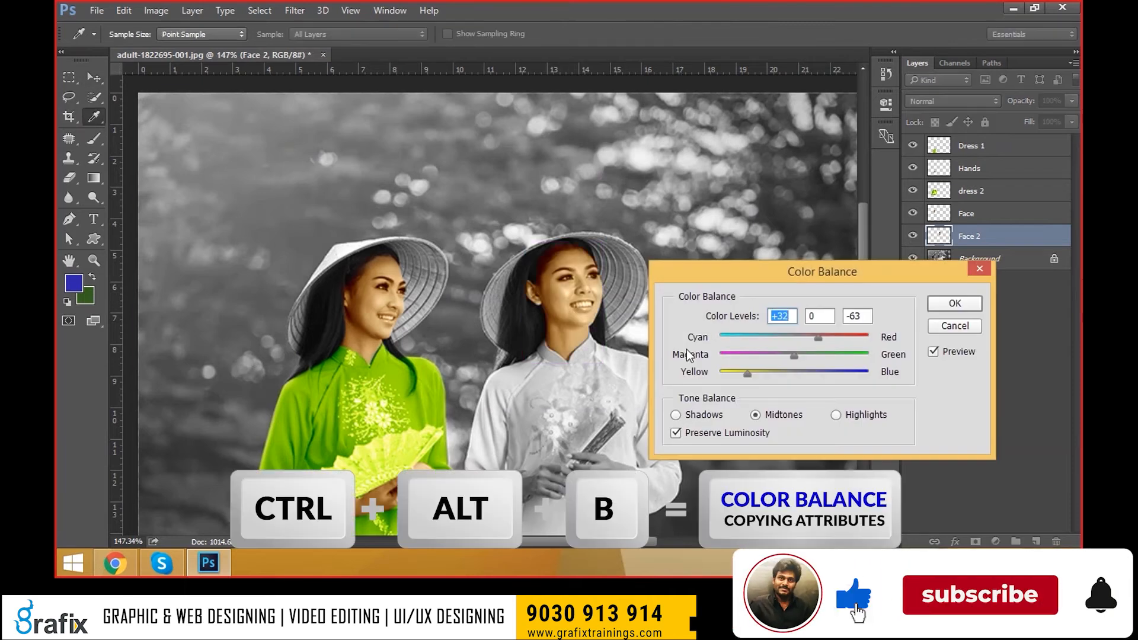
{"action": "left_click_drag", "start_coordinate": [730, 274], "coordinate": [777, 276]}
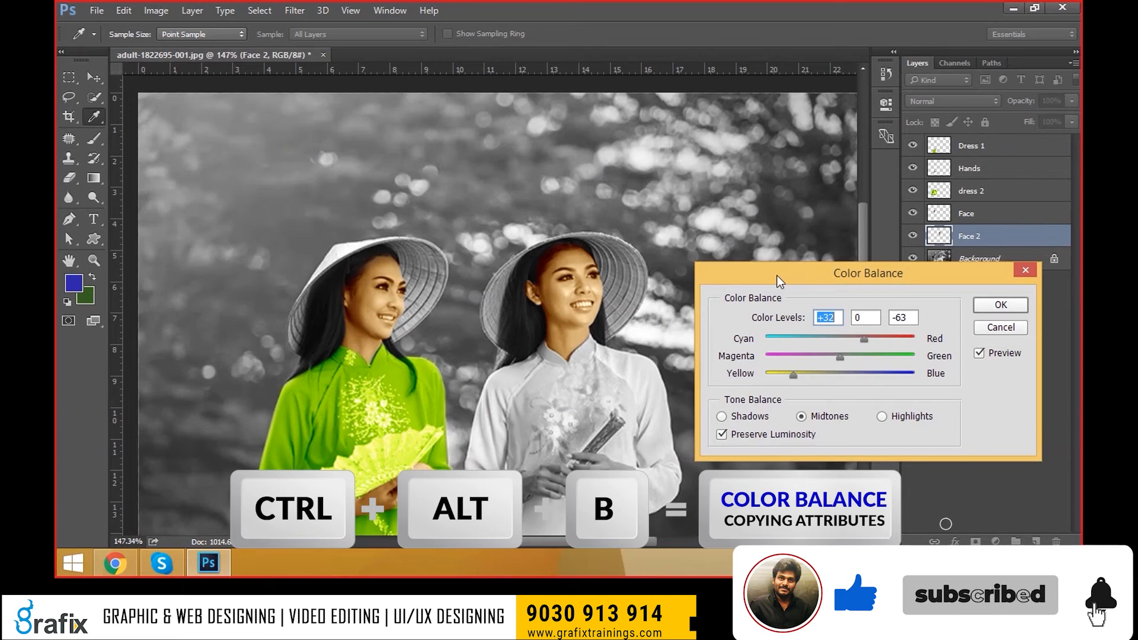
{"action": "key", "text": "Return"}
{"action": "key", "text": "ctrl+b"}
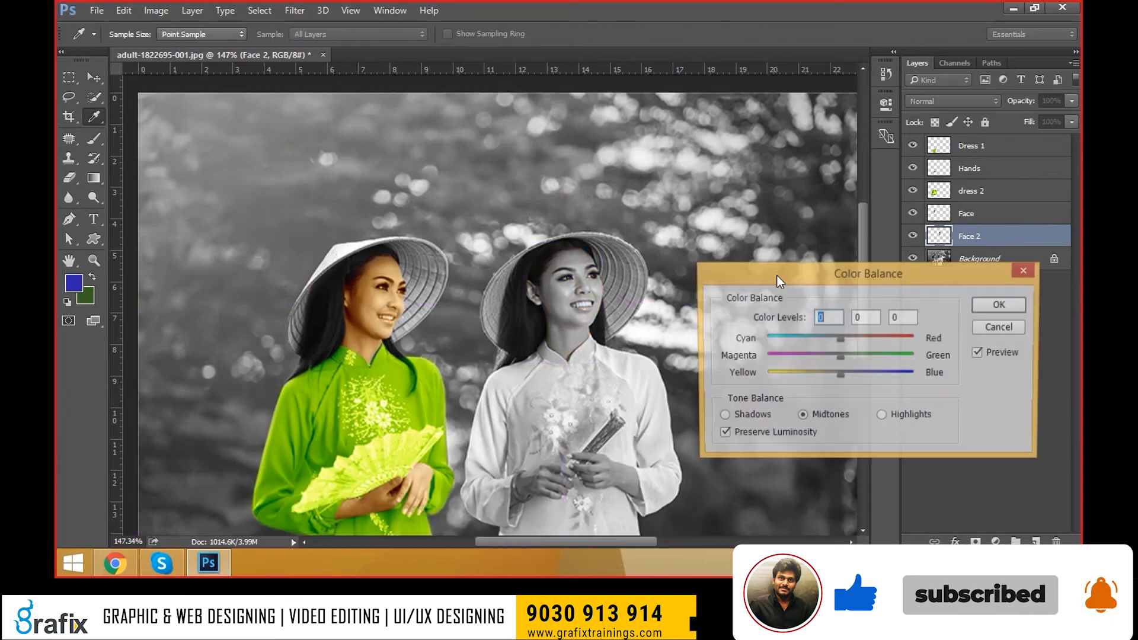
{"action": "key", "text": "Escape"}
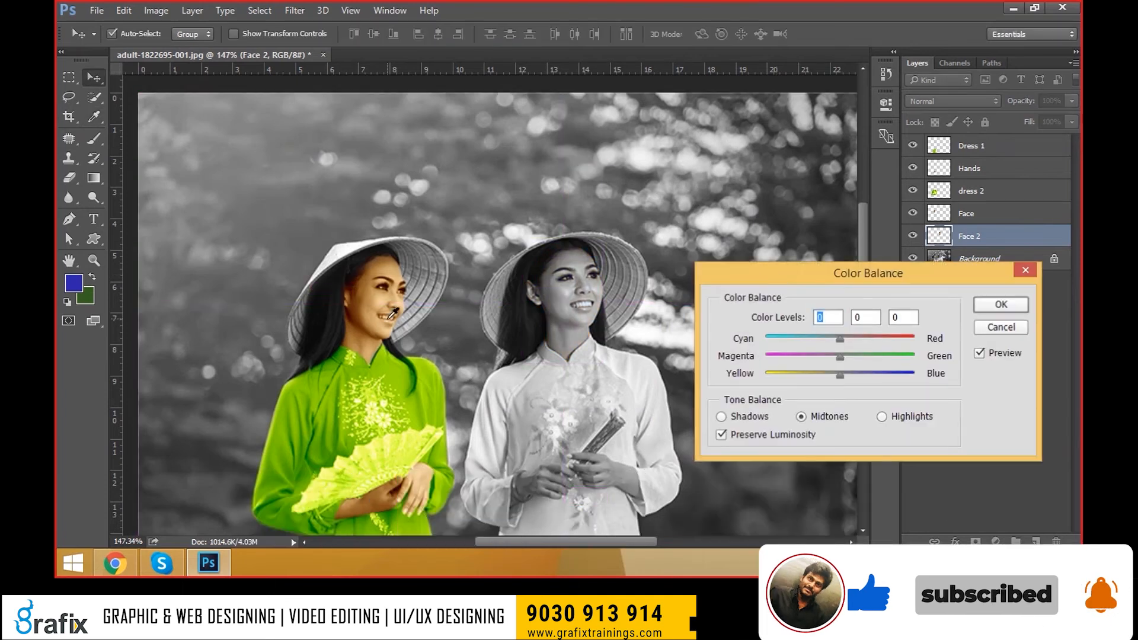
- Apply Color Balance to the Face 2 layer by reusing the last settings, with midtones at +32, 0, -63
{"action": "right_click", "coordinate": [556, 291]}
{"action": "left_click", "coordinate": [563, 296]}
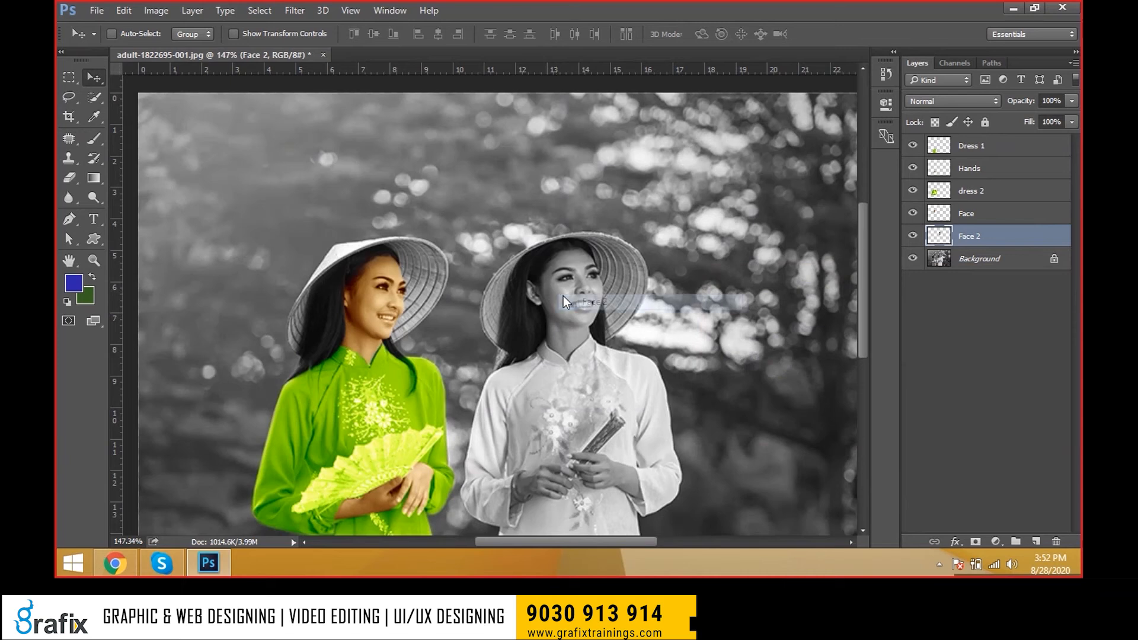
{"action": "key", "text": "ctrl+alt+b"}
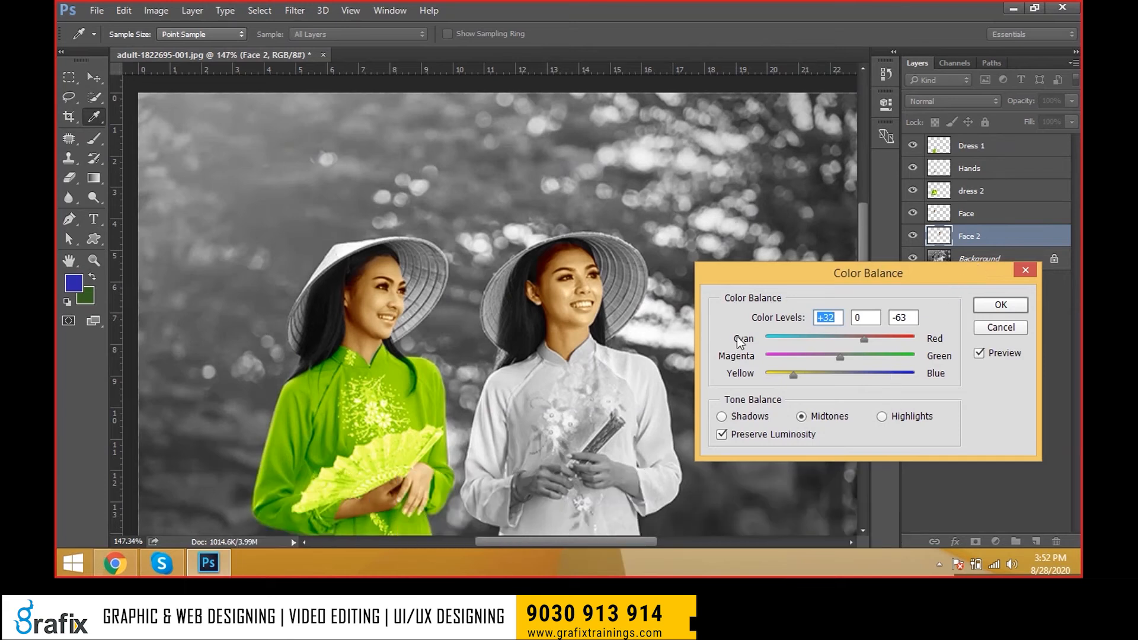
{"action": "left_click", "coordinate": [722, 417]}
{"action": "left_click", "coordinate": [898, 421]}
{"action": "left_click", "coordinate": [1001, 305]}
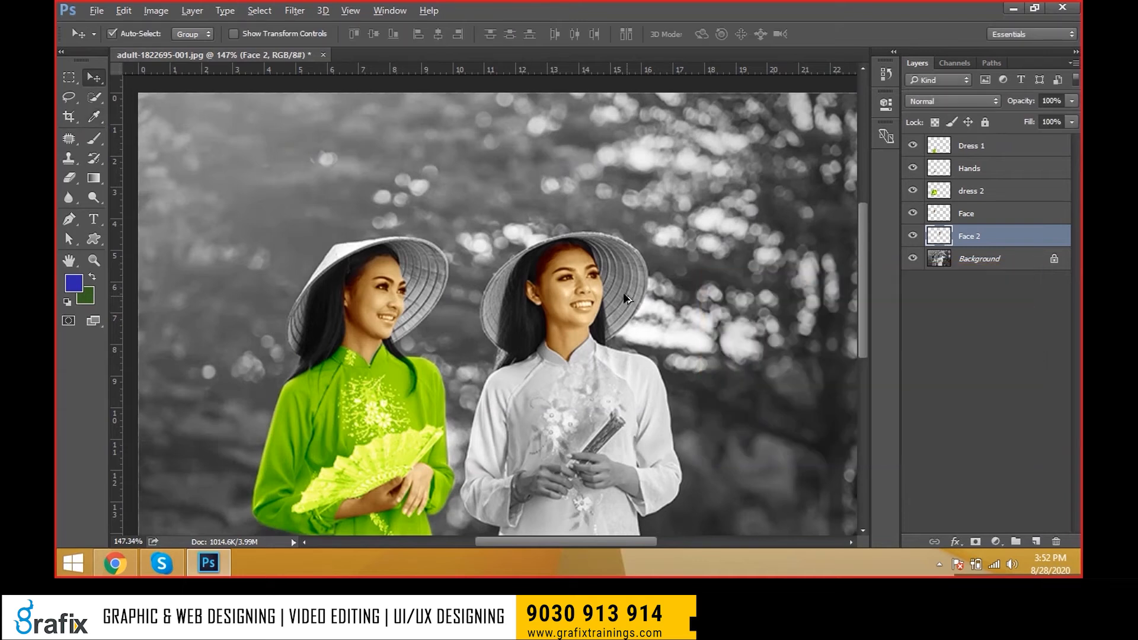
- Choose the Eraser tool for the Face 2 layer with the soft round brush preset at 20 pixels
{"action": "scroll", "coordinate": [624, 292], "scroll_direction": "up", "scroll_amount": 3}
{"action": "left_click", "coordinate": [69, 177]}
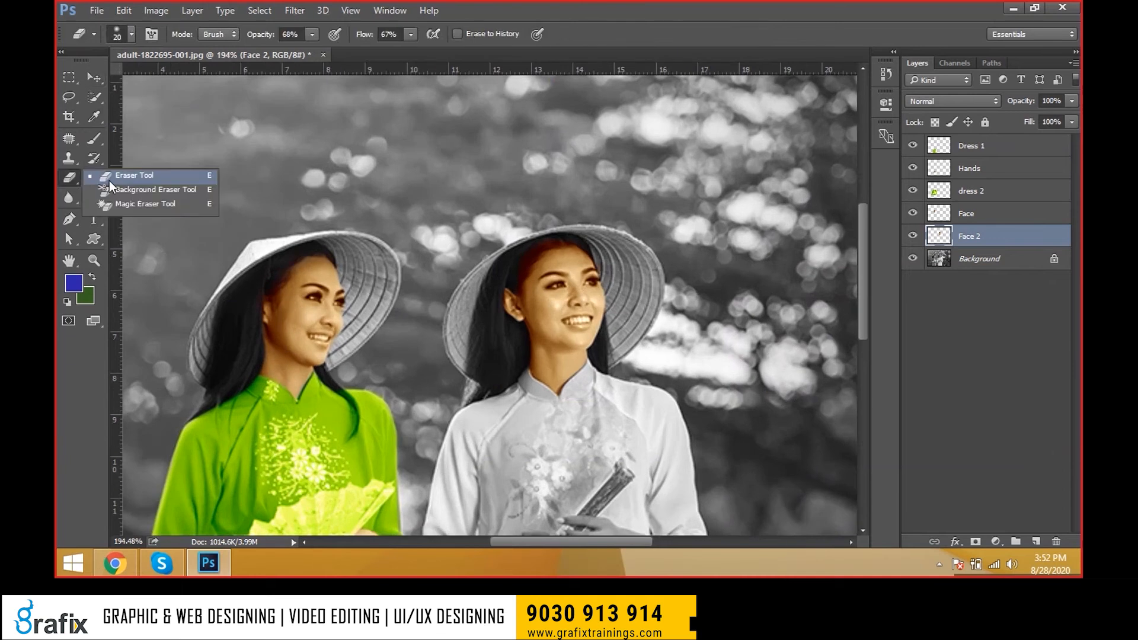
{"action": "left_click", "coordinate": [211, 179]}
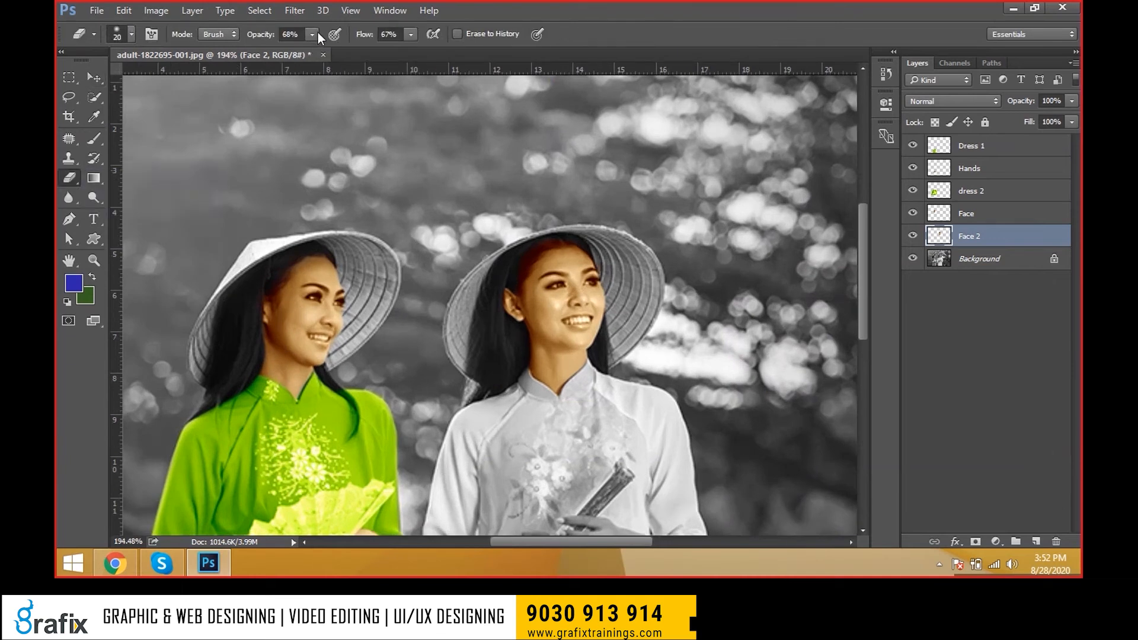
{"action": "left_click", "coordinate": [132, 34]}
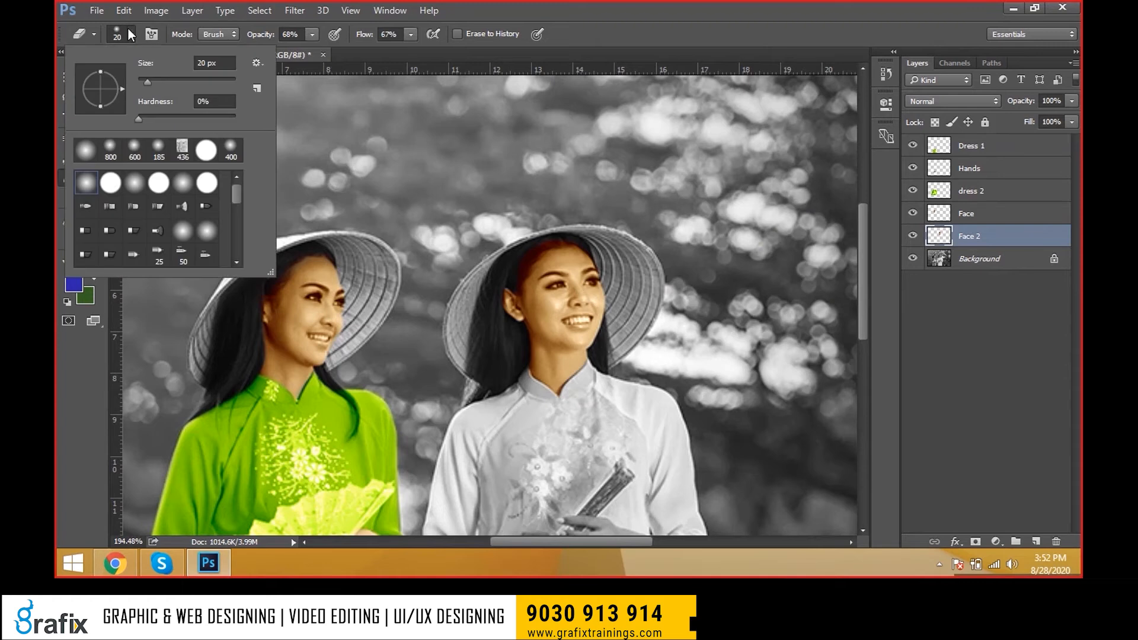
{"action": "double_click", "coordinate": [92, 184]}
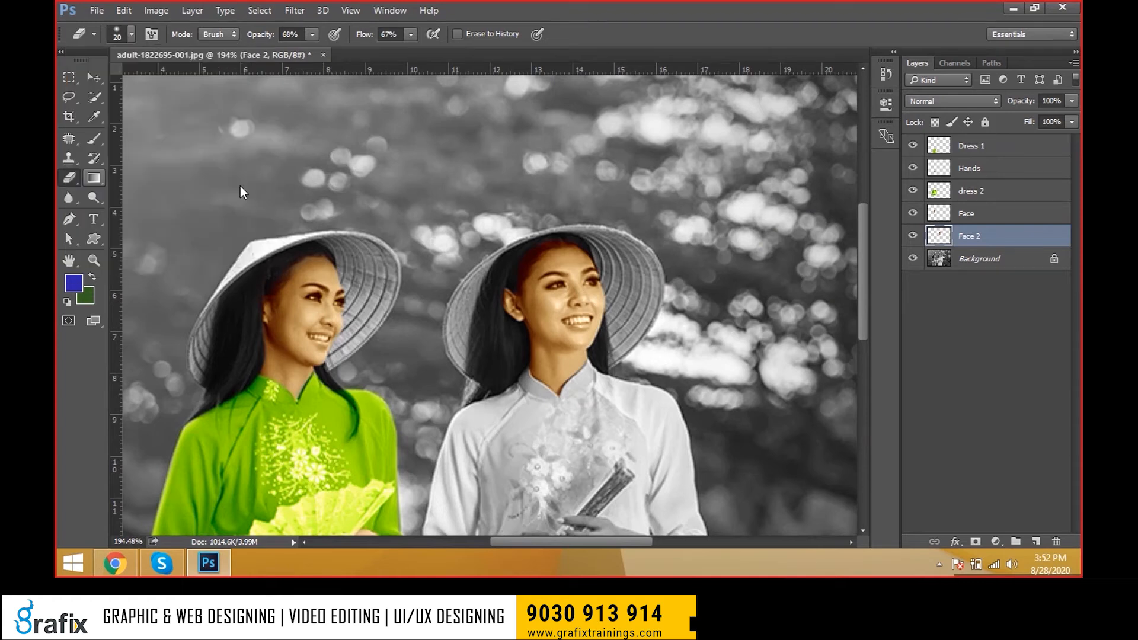
{"action": "left_click", "coordinate": [313, 35]}
{"action": "left_click", "coordinate": [530, 15]}
- Erase the reddish tint from the hair above the forehead on the Face 2 layer, using a brush size of 20 pixels
{"action": "scroll", "coordinate": [582, 261], "scroll_direction": "up", "scroll_amount": 2}
{"action": "key", "text": "bracketleft"}
{"action": "key", "text": "bracketright"}
{"action": "key", "text": "bracketright"}
{"action": "key", "text": "bracketright"}
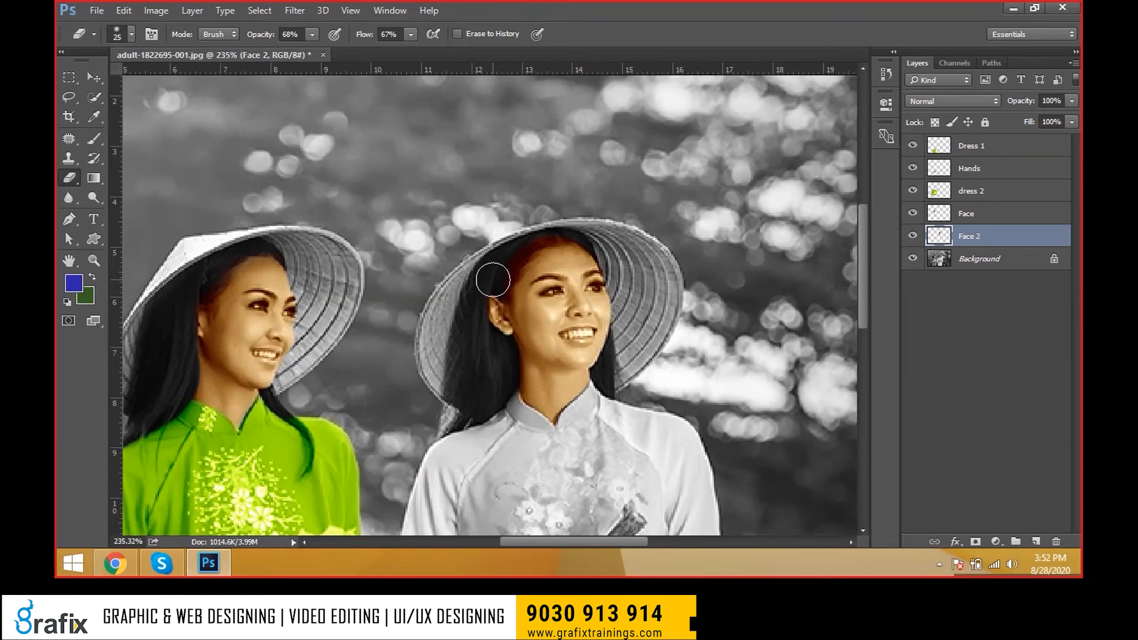
{"action": "key", "text": "ctrl+space"}
{"action": "left_click", "coordinate": [492, 283]}
{"action": "key", "text": "bracketleft"}
{"action": "mouse_move", "coordinate": [504, 256]}
{"action": "left_mouse_down"}
{"action": "mouse_move", "coordinate": [582, 214]}
{"action": "mouse_move", "coordinate": [630, 224]}
{"action": "mouse_move", "coordinate": [569, 217]}
{"action": "left_mouse_up"}
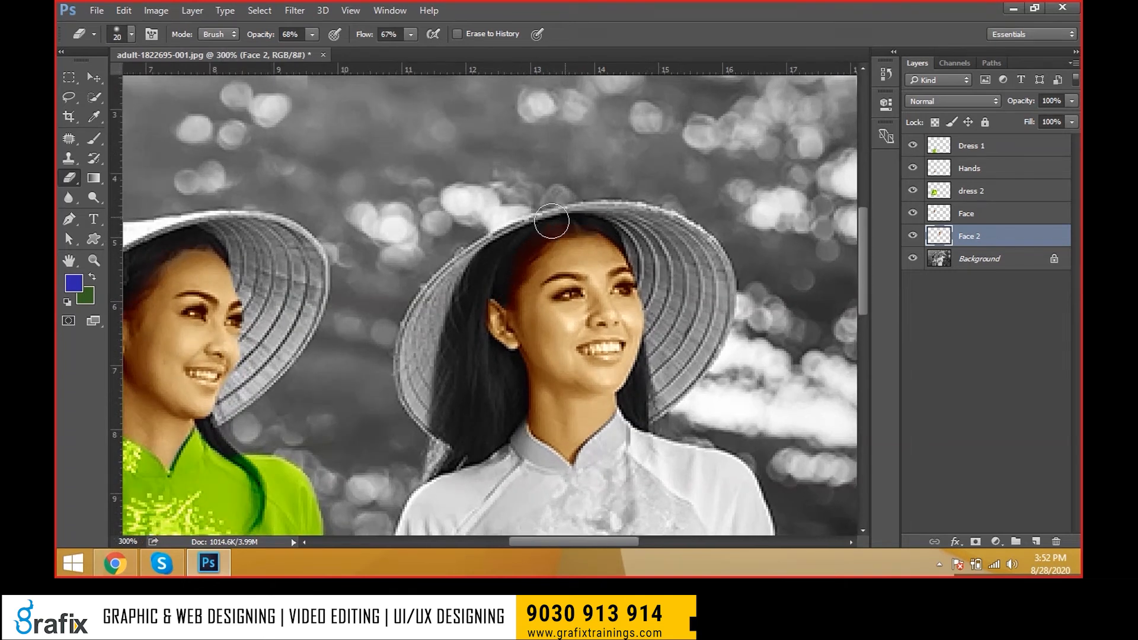
- Lower the Eraser's opacity to 30% and flow to 38%, and soften the tint along the forehead hairline on Face 2 with a 20-pixel brush
{"action": "key", "text": "ctrl+space"}
{"action": "left_click", "coordinate": [554, 259]}
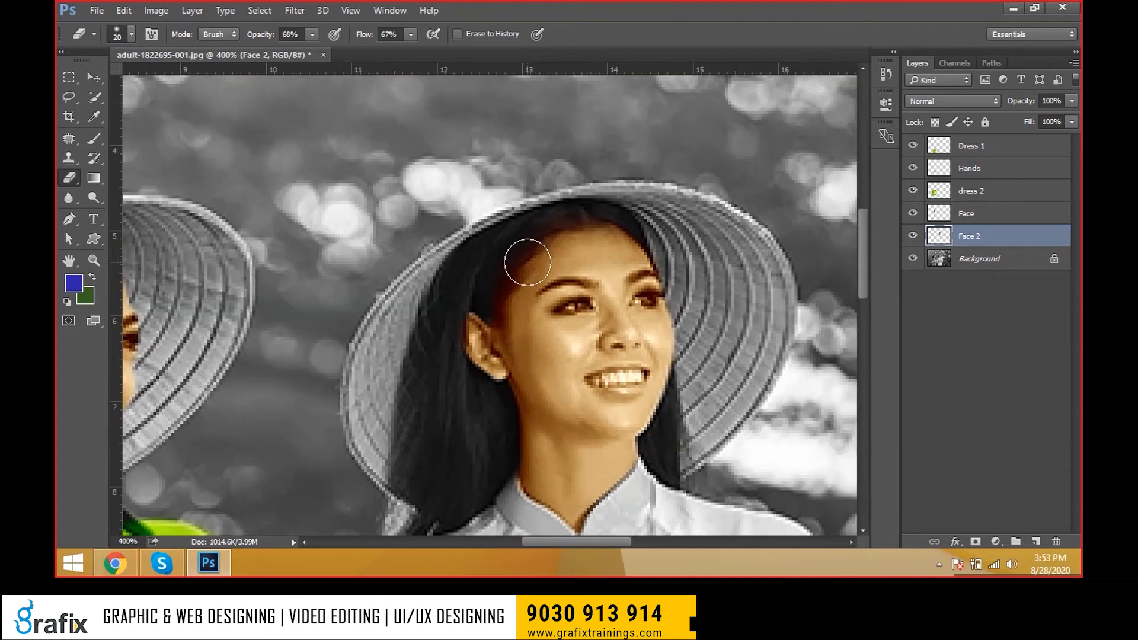
{"action": "key", "text": "bracketleft"}
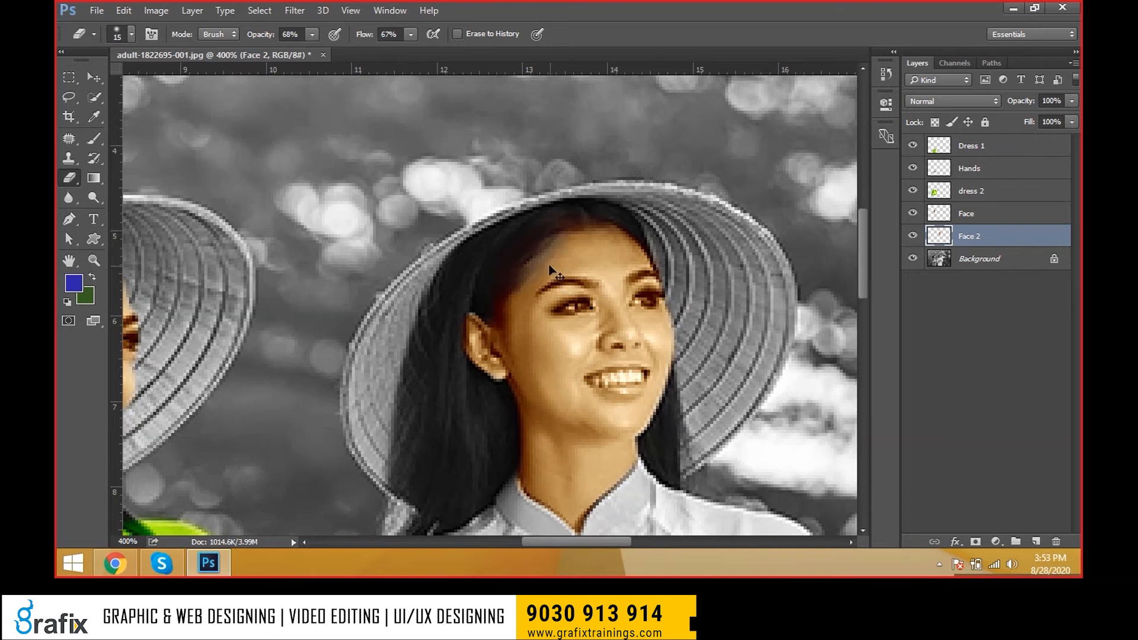
{"action": "left_click", "coordinate": [312, 34]}
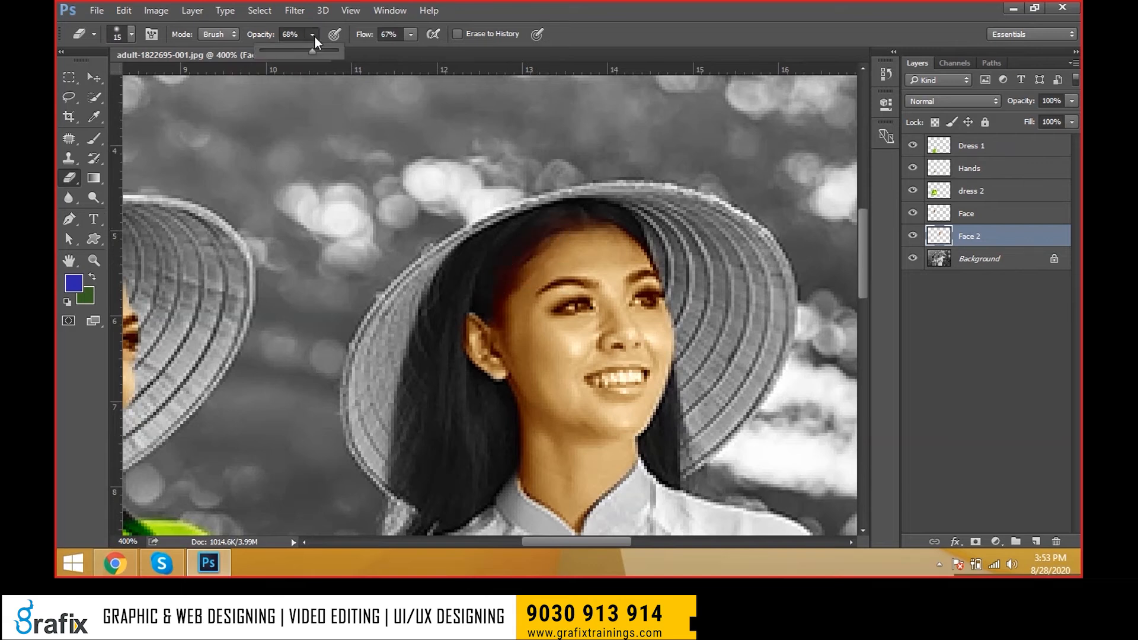
{"action": "left_click_drag", "start_coordinate": [284, 53], "coordinate": [290, 53]}
{"action": "left_click", "coordinate": [411, 35]}
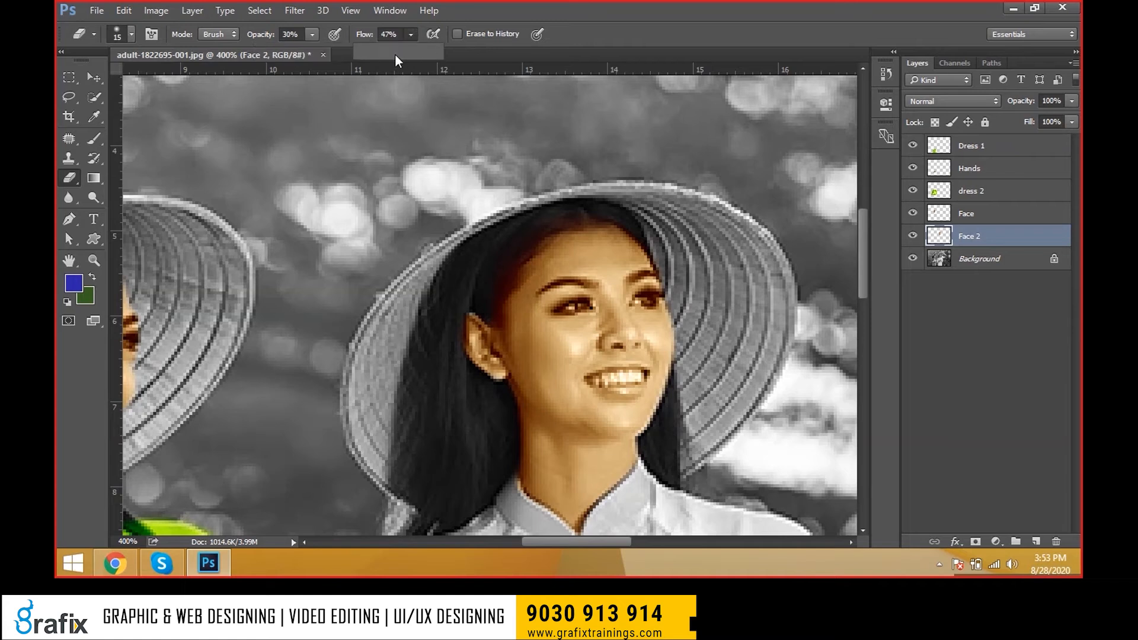
{"action": "left_click", "coordinate": [541, 16]}
{"action": "key", "text": "bracketright"}
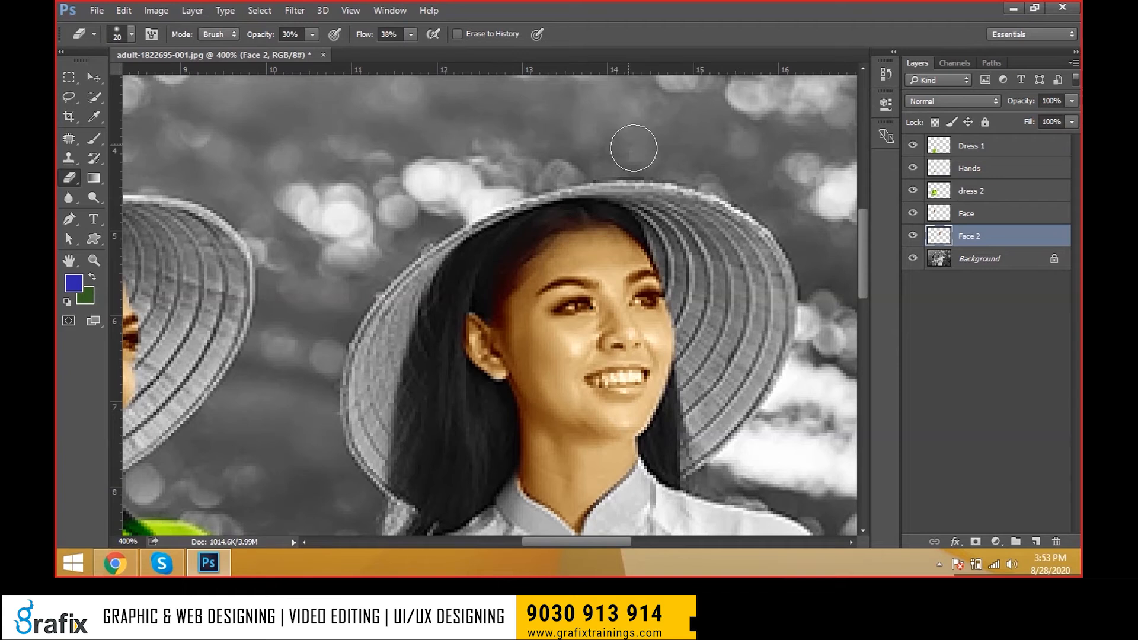
{"action": "scroll", "coordinate": [681, 256], "scroll_direction": "down", "scroll_amount": 8, "text": "alt"}
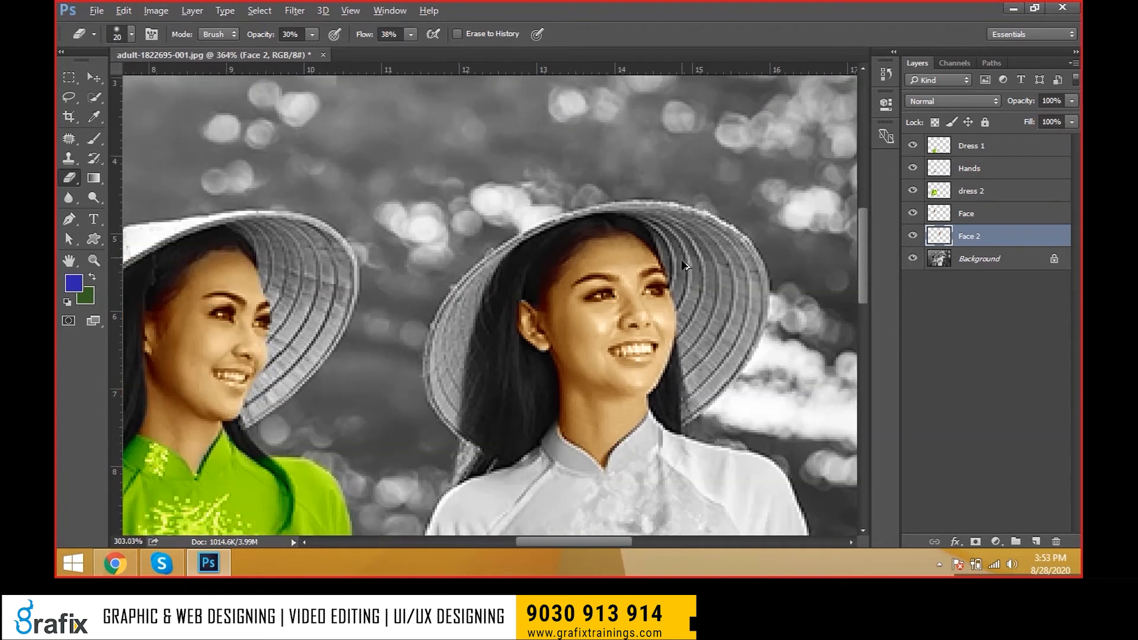
- Make the Face layer active by picking it on the green-dressed woman's face with the Move tool, and undo the accidental shift
{"action": "scroll", "coordinate": [679, 270], "scroll_direction": "down", "scroll_amount": 3, "text": "alt"}
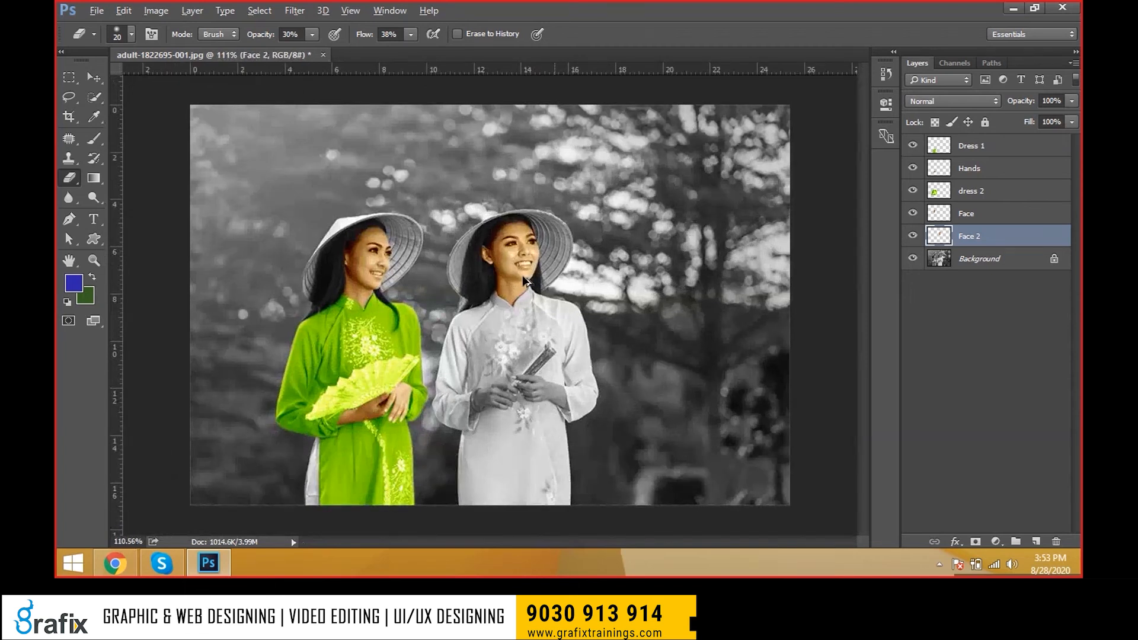
{"action": "scroll", "coordinate": [524, 277], "scroll_direction": "up", "scroll_amount": 2, "text": "alt"}
{"action": "scroll", "coordinate": [303, 252], "scroll_direction": "up", "scroll_amount": 1, "text": "alt"}
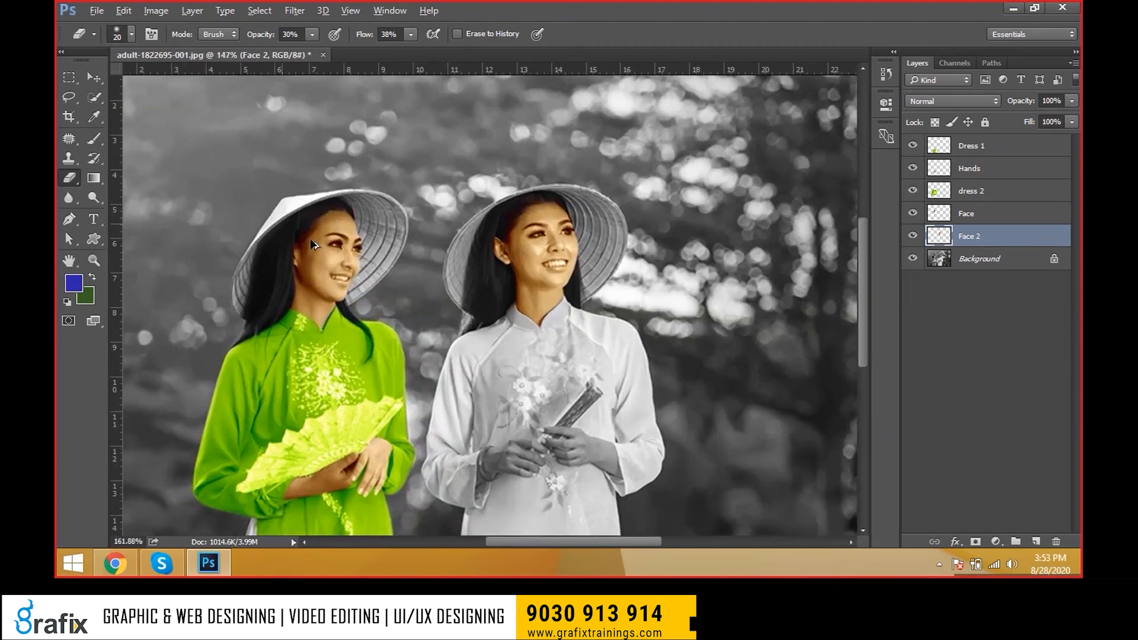
{"action": "scroll", "coordinate": [314, 243], "scroll_direction": "up", "scroll_amount": 6, "text": "alt"}
{"action": "key", "text": "v"}
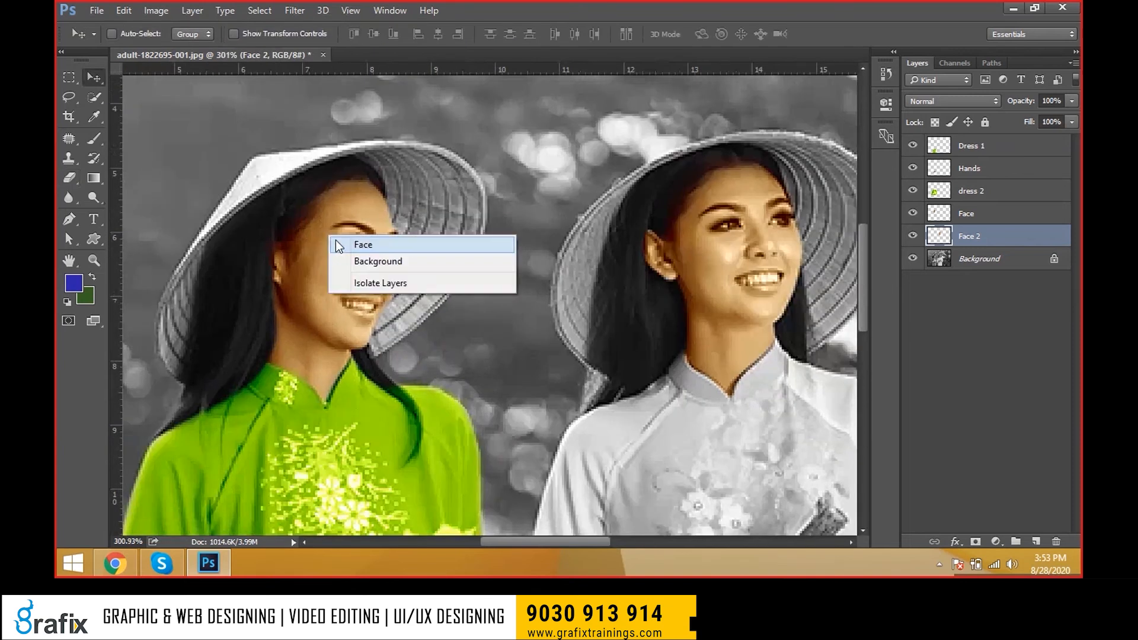
{"action": "right_click", "coordinate": [330, 233]}
{"action": "left_click", "coordinate": [350, 245]}
{"action": "left_click_drag", "start_coordinate": [343, 246], "coordinate": [369, 255]}
{"action": "key", "text": "ctrl+z"}
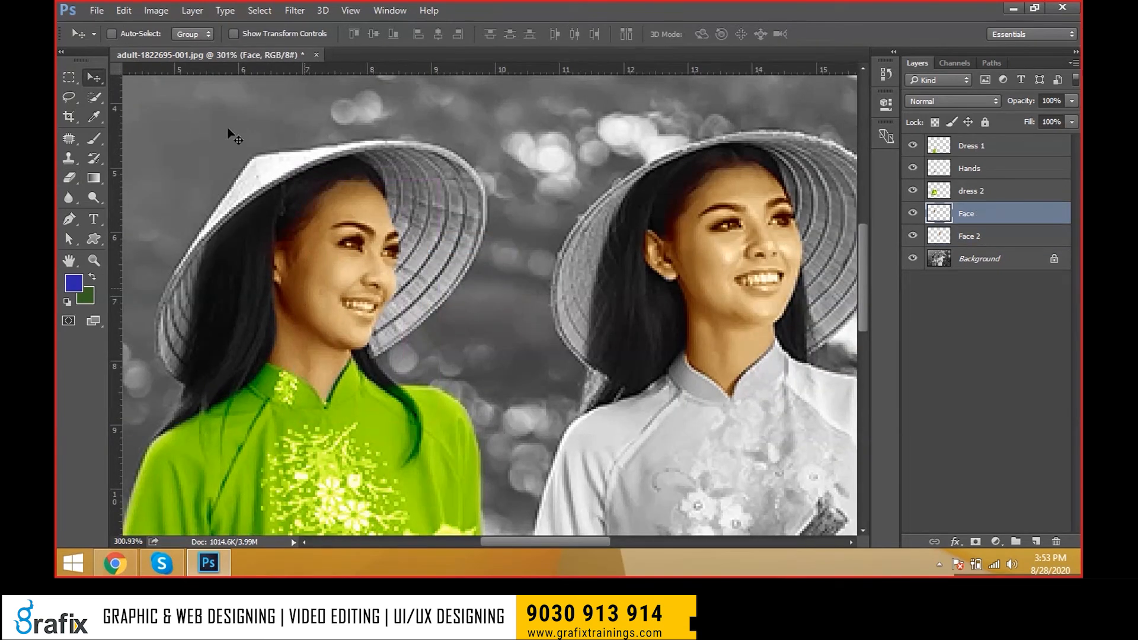
- Lower the Eraser's opacity to 16% and flow to 22%, and soften the tint along the hairline on the Face layer
{"action": "key", "text": "e"}
{"action": "left_click", "coordinate": [312, 34]}
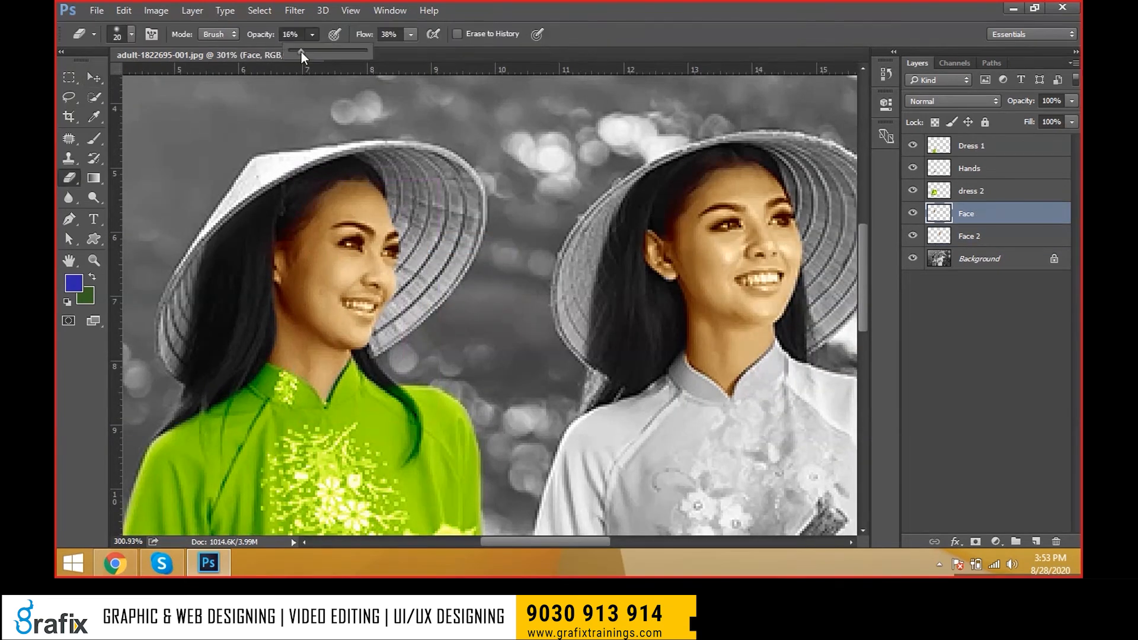
{"action": "left_click", "coordinate": [409, 36]}
{"action": "left_click_drag", "start_coordinate": [410, 51], "coordinate": [399, 55]}
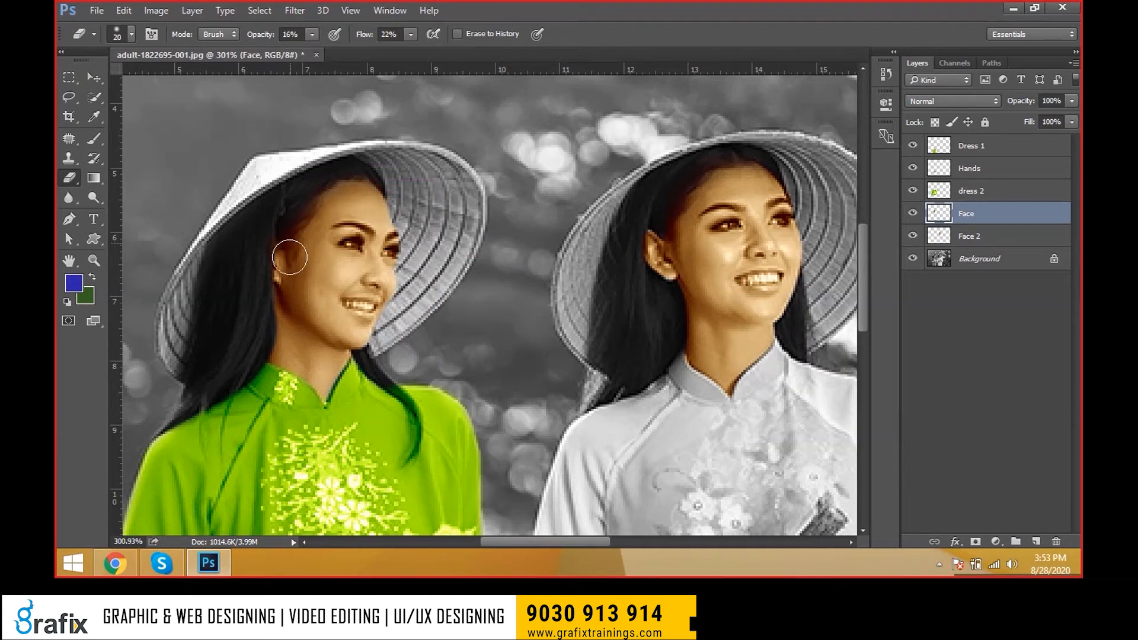
{"action": "mouse_move", "coordinate": [309, 235]}
{"action": "left_mouse_down"}
{"action": "mouse_move", "coordinate": [334, 160]}
{"action": "mouse_move", "coordinate": [369, 168]}
{"action": "left_mouse_up"}
- Make the Face 2 layer active by picking it on the white-dressed woman's face
{"action": "left_click_drag", "start_coordinate": [651, 282], "coordinate": [600, 283]}
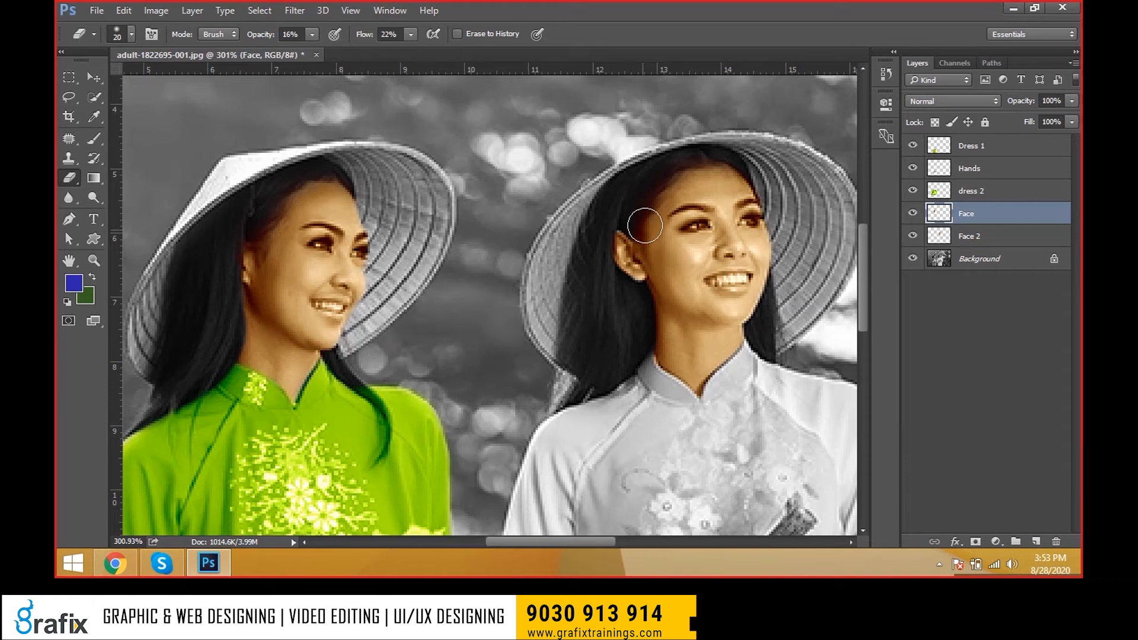
{"action": "right_click", "coordinate": [681, 236], "text": "ctrl"}
{"action": "left_click", "coordinate": [699, 247]}
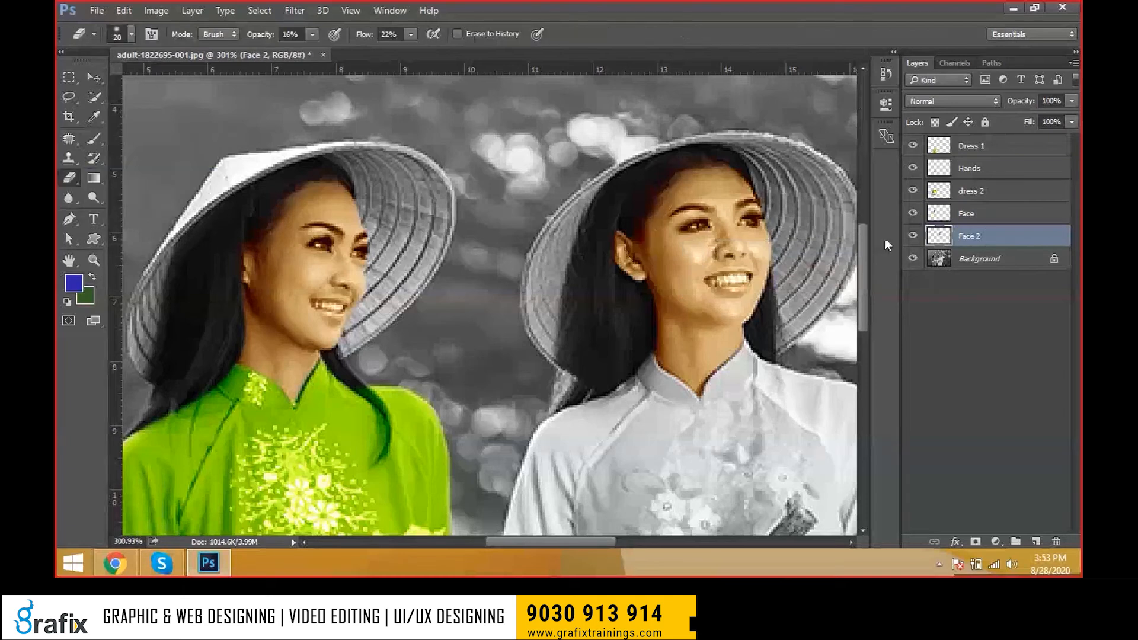
- Trace a Pen path around the white-dressed woman's hand nearest the green dress, including the wrist up to the sleeve cuff
{"action": "scroll", "coordinate": [540, 230], "scroll_direction": "down", "scroll_amount": 3}
{"action": "scroll", "coordinate": [541, 230], "scroll_direction": "down", "scroll_amount": 3}
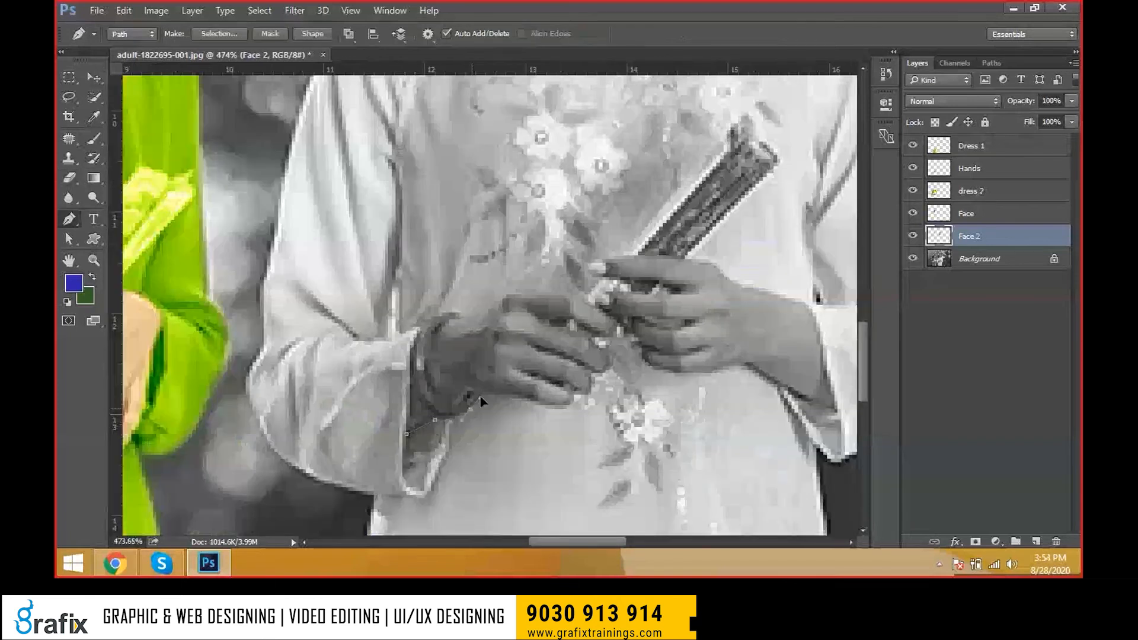
{"action": "left_click", "coordinate": [489, 393]}
{"action": "left_click_drag", "start_coordinate": [570, 406], "coordinate": [597, 395]}
{"action": "left_click", "coordinate": [496, 303]}
{"action": "left_click", "coordinate": [418, 325]}
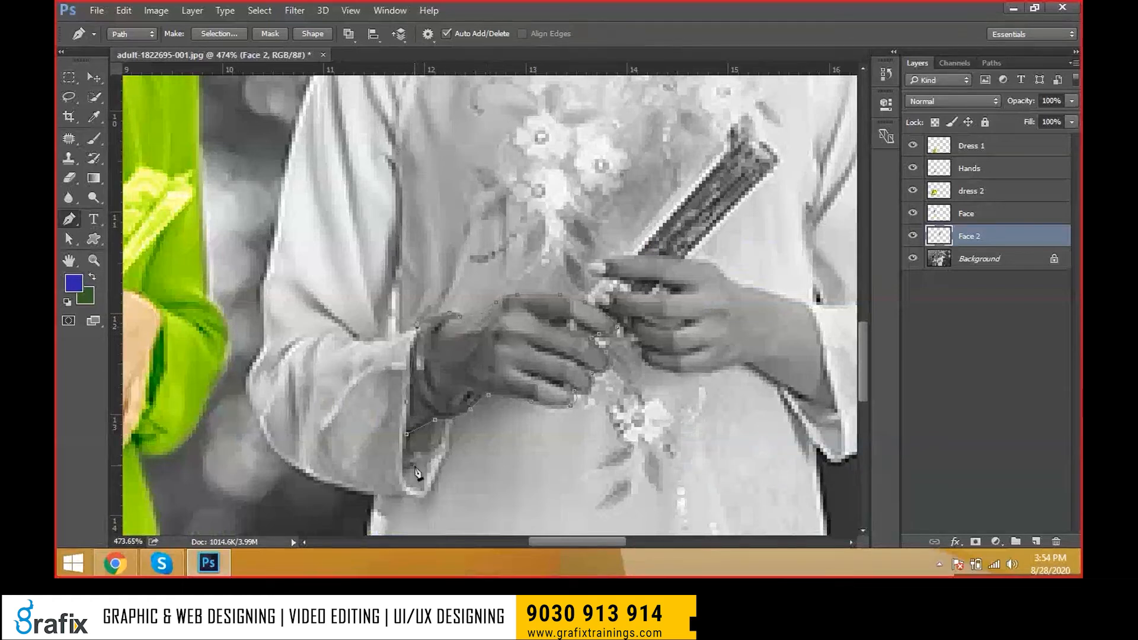
{"action": "left_click", "coordinate": [407, 434]}
{"action": "key", "text": "a"}
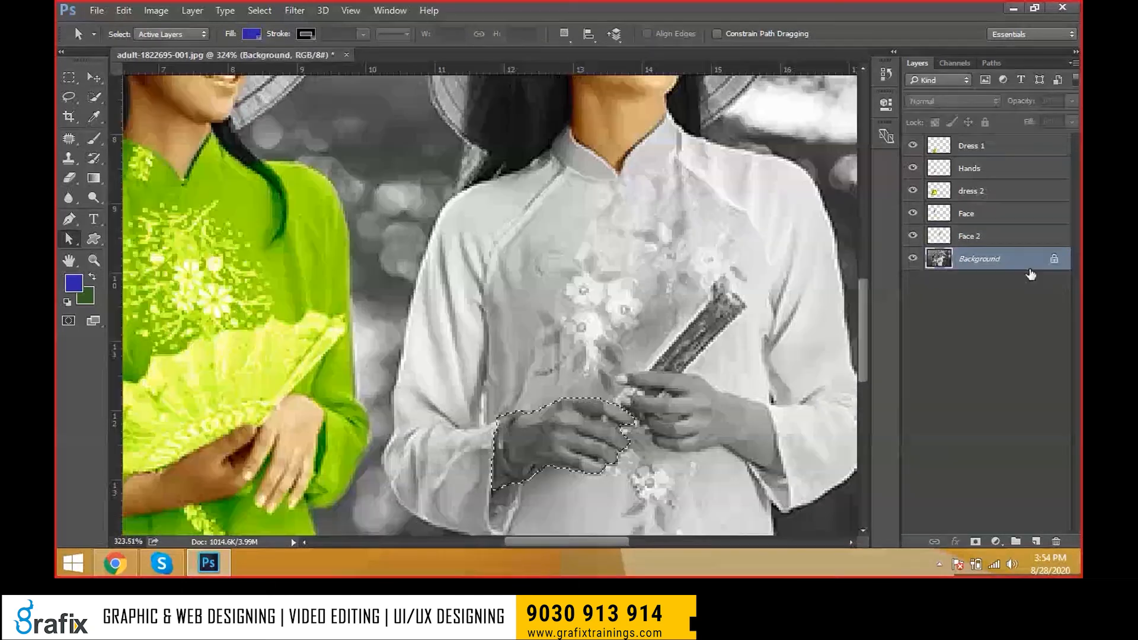
- Put the selected hand from the Background on its own new layer and name it Han-02
{"action": "key", "text": "ctrl+shift+alt+n"}
{"action": "double_click", "coordinate": [971, 258]}
{"action": "type", "text": "Han-02"}
{"action": "key", "text": "Return"}
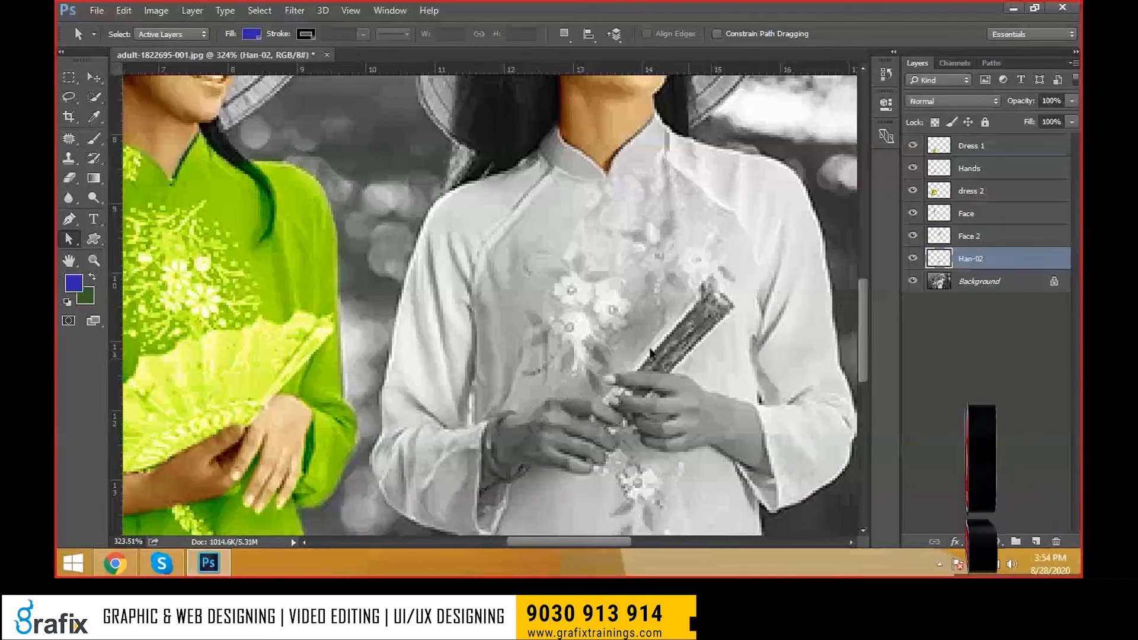
- Activate the Background layer and start a Pen path at the cuff, along the underside of the hand holding the folded fan
{"action": "scroll", "coordinate": [710, 441], "scroll_direction": "down", "scroll_amount": 1}
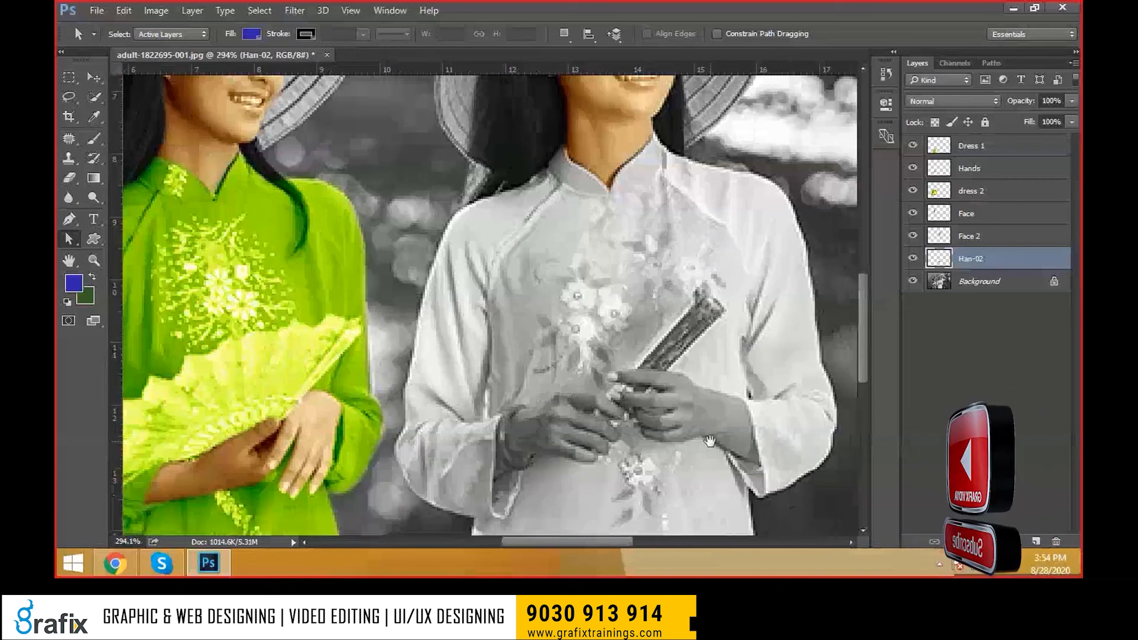
{"action": "left_click_drag", "start_coordinate": [710, 441], "coordinate": [605, 363]}
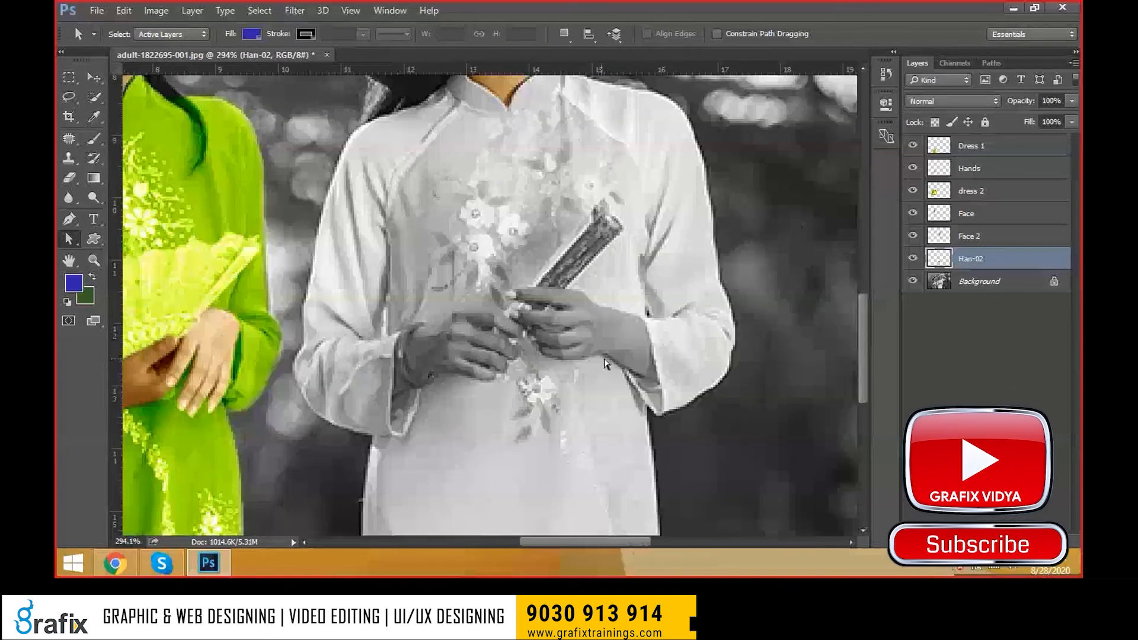
{"action": "scroll", "coordinate": [606, 362], "scroll_direction": "up", "scroll_amount": 2}
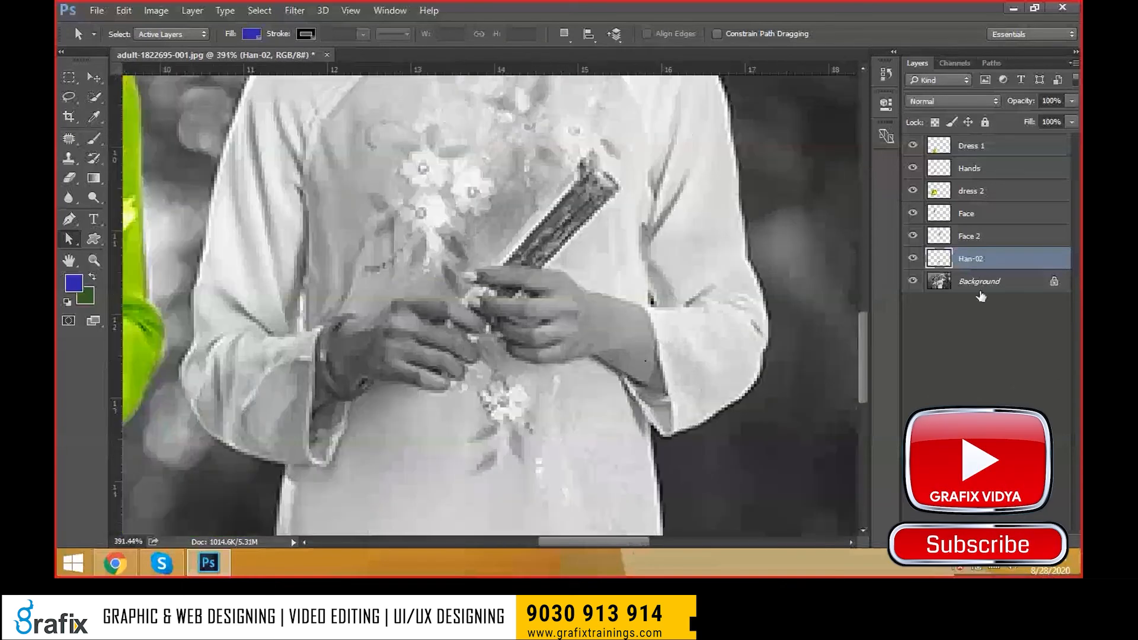
{"action": "left_click", "coordinate": [988, 289]}
{"action": "key", "text": "p"}
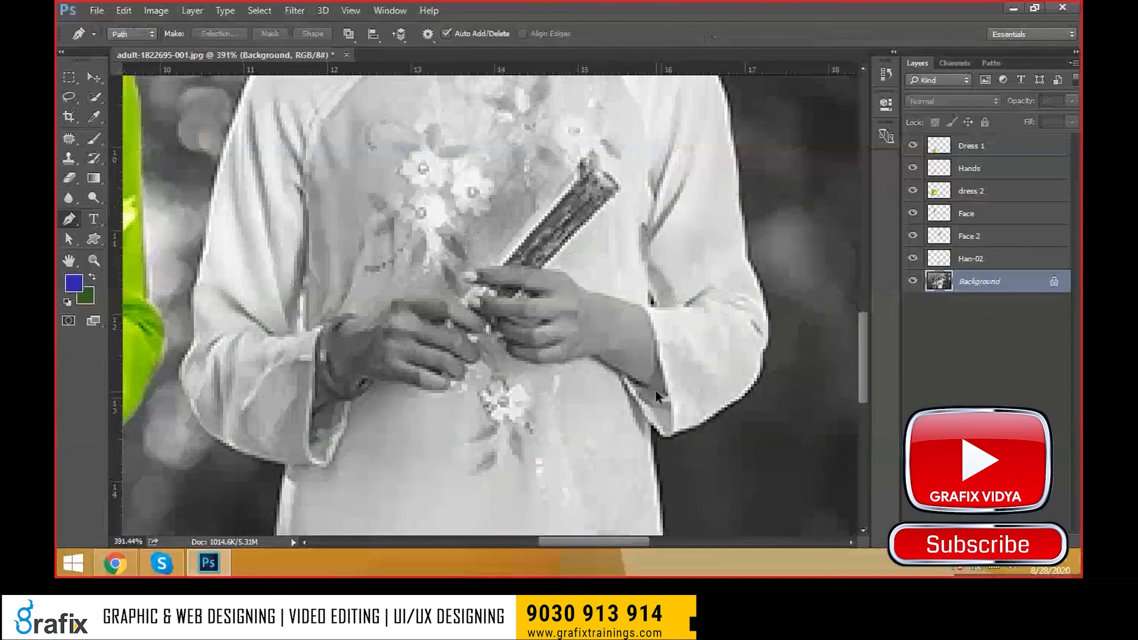
{"action": "scroll", "coordinate": [656, 390], "scroll_direction": "up", "scroll_amount": 2}
{"action": "left_click", "coordinate": [670, 398]}
{"action": "left_click", "coordinate": [626, 372]}
{"action": "left_click", "coordinate": [583, 349]}
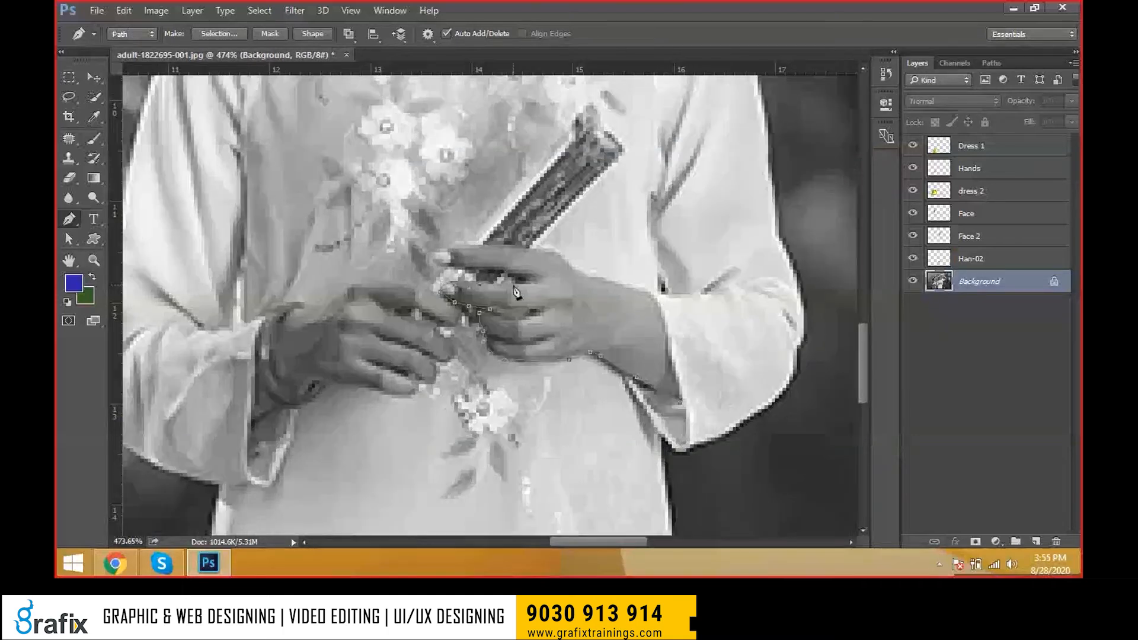
- Continue the path around the fingers beside the folded fan and along the hand's upper edge back to the sleeve cuff
{"action": "left_click", "coordinate": [526, 285]}
{"action": "left_click", "coordinate": [519, 277]}
{"action": "left_click", "coordinate": [476, 270]}
{"action": "left_click_drag", "start_coordinate": [440, 250], "coordinate": [459, 240]}
{"action": "left_click", "coordinate": [440, 250], "text": "alt"}
{"action": "left_click", "coordinate": [550, 252]}
{"action": "left_click_drag", "start_coordinate": [568, 255], "coordinate": [576, 278]}
{"action": "left_click", "coordinate": [576, 274]}
{"action": "left_click", "coordinate": [593, 277]}
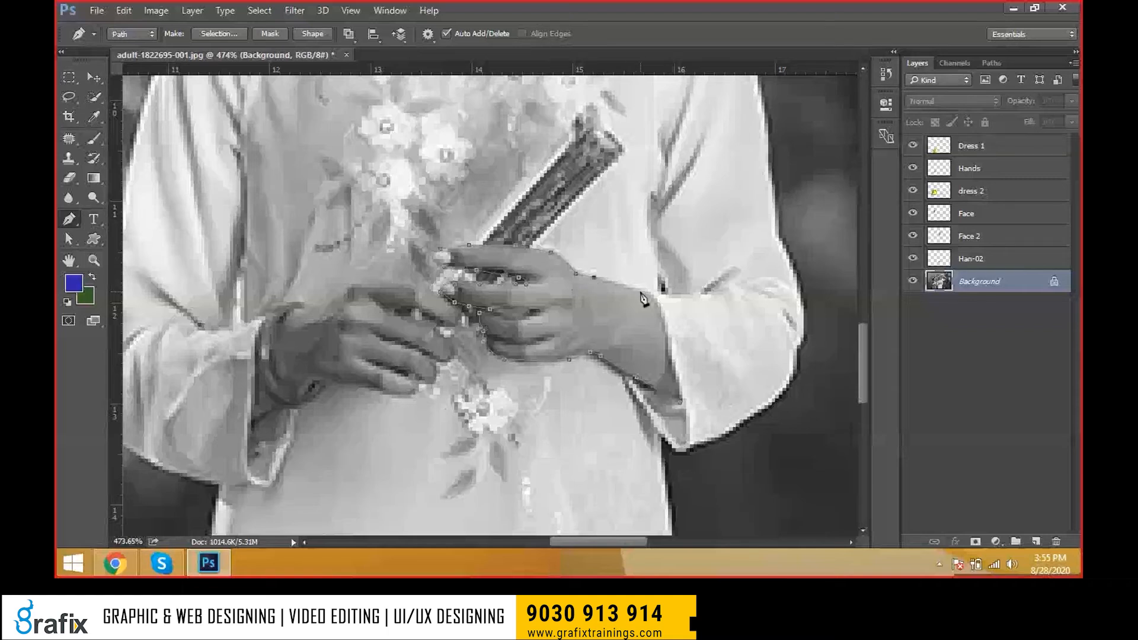
{"action": "left_click", "coordinate": [652, 292]}
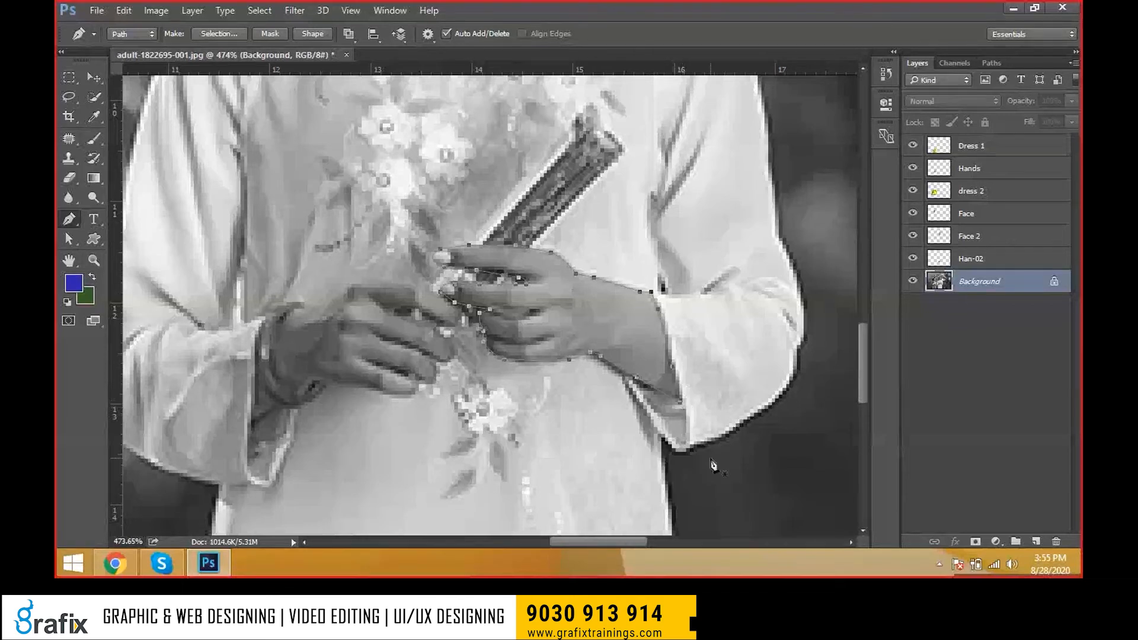
- Fine-tune the path's anchor point on the wrist's upper edge next to the cuff
{"action": "scroll", "coordinate": [651, 406], "scroll_direction": "down", "scroll_amount": 2}
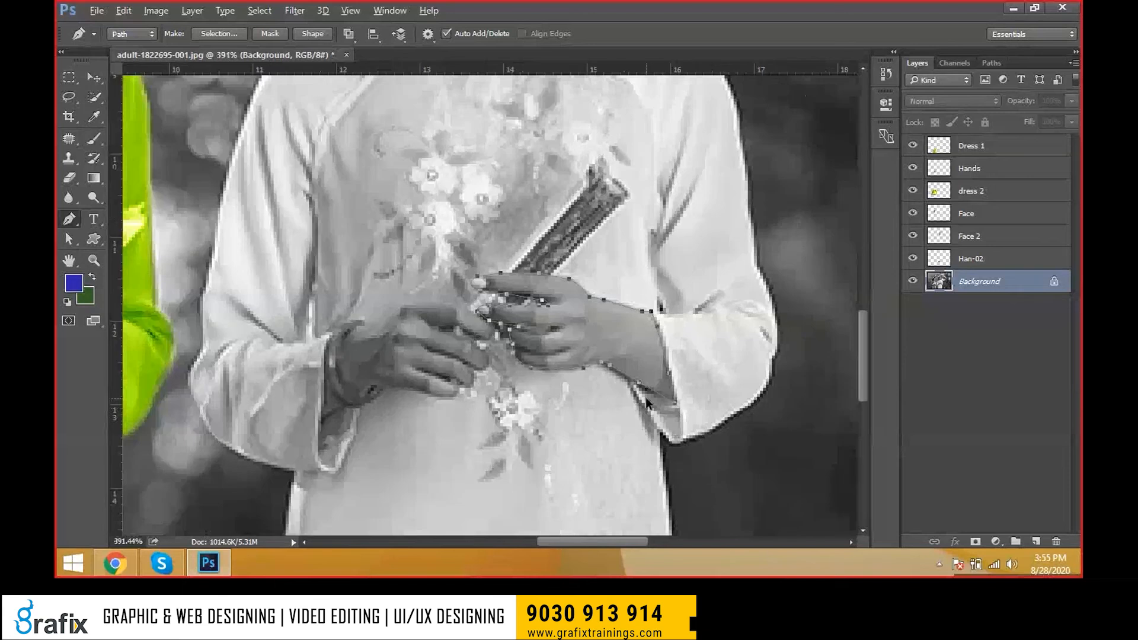
{"action": "key", "text": "a"}
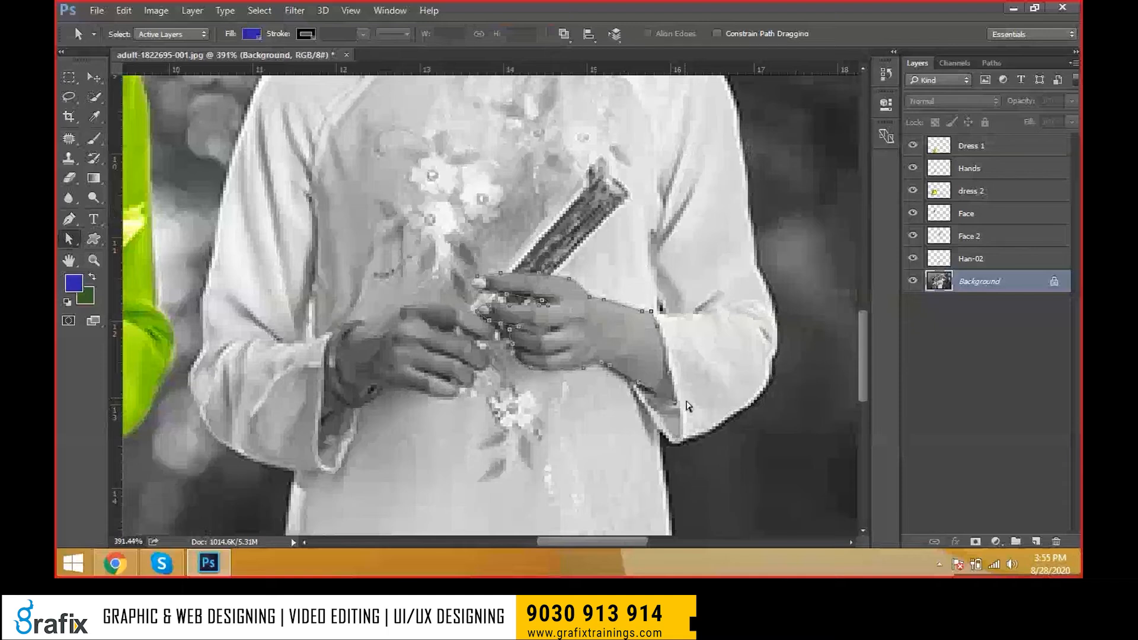
{"action": "left_click_drag", "start_coordinate": [651, 311], "coordinate": [654, 311]}
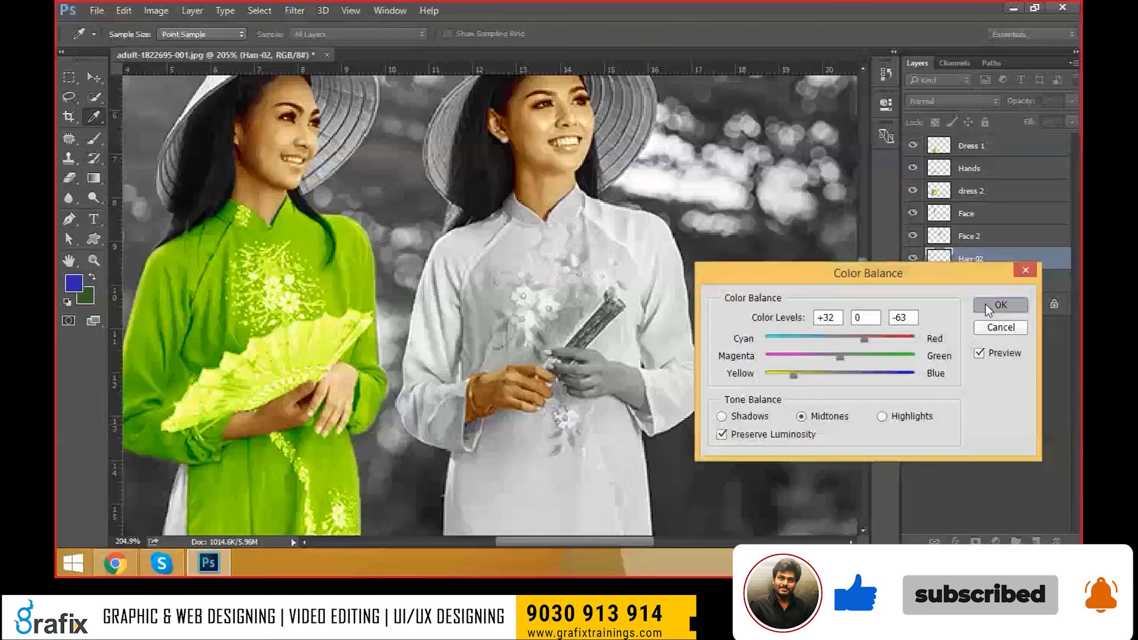
- Apply Color Balance to the Han-02 layer with midtones at +32, 0, -63
{"action": "key", "text": "Return"}
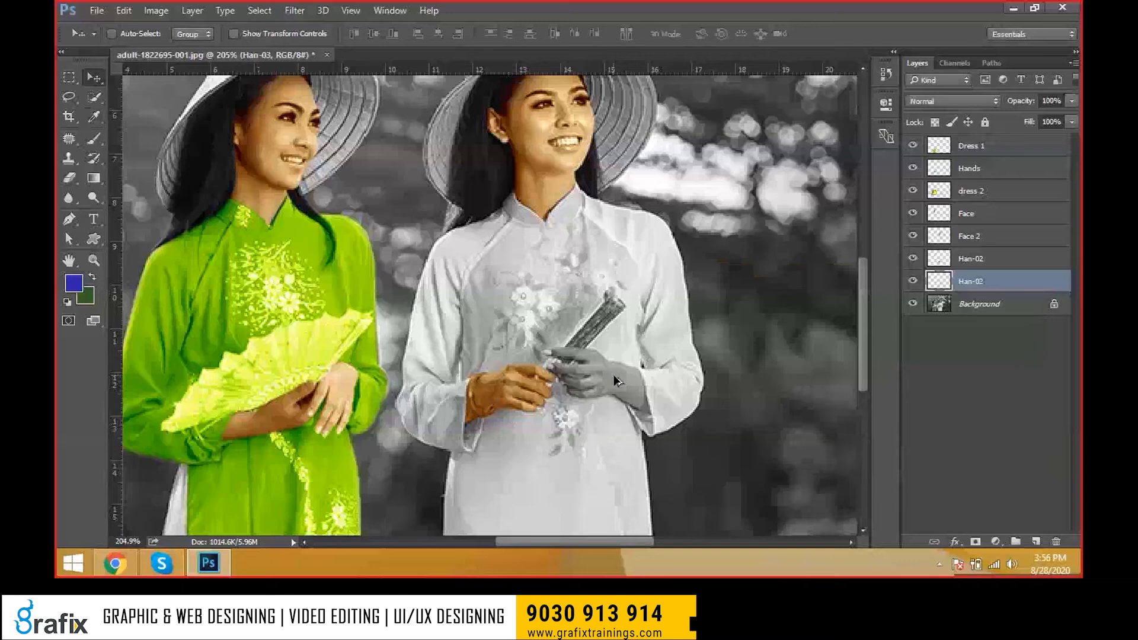
{"action": "scroll", "coordinate": [614, 374], "scroll_direction": "down", "scroll_amount": 3}
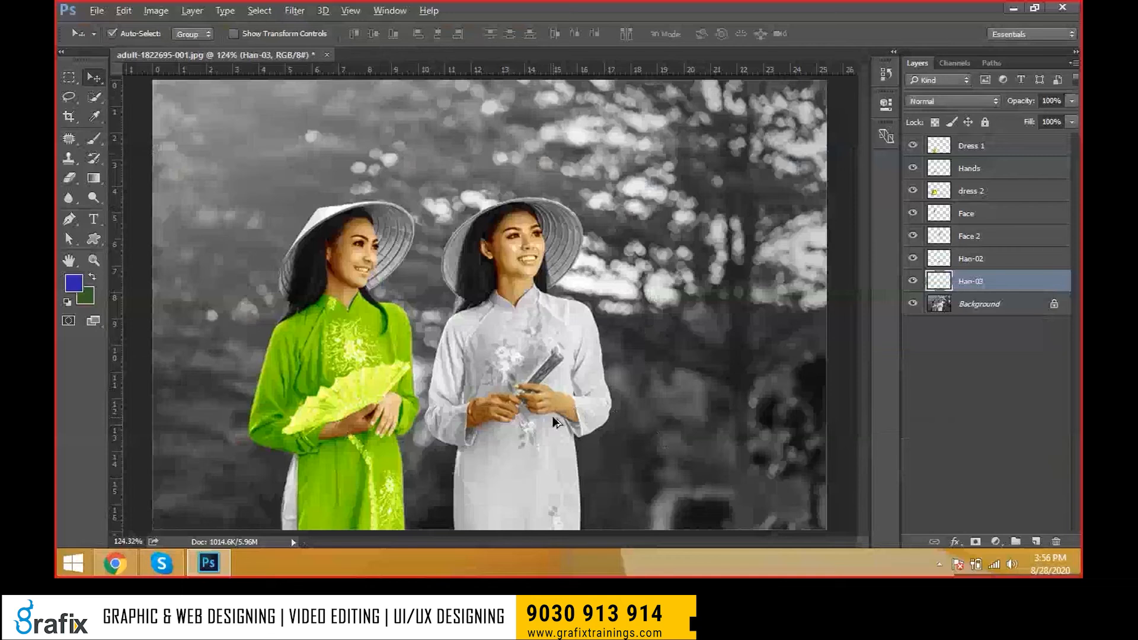
{"action": "scroll", "coordinate": [556, 422], "scroll_direction": "up", "scroll_amount": 1}
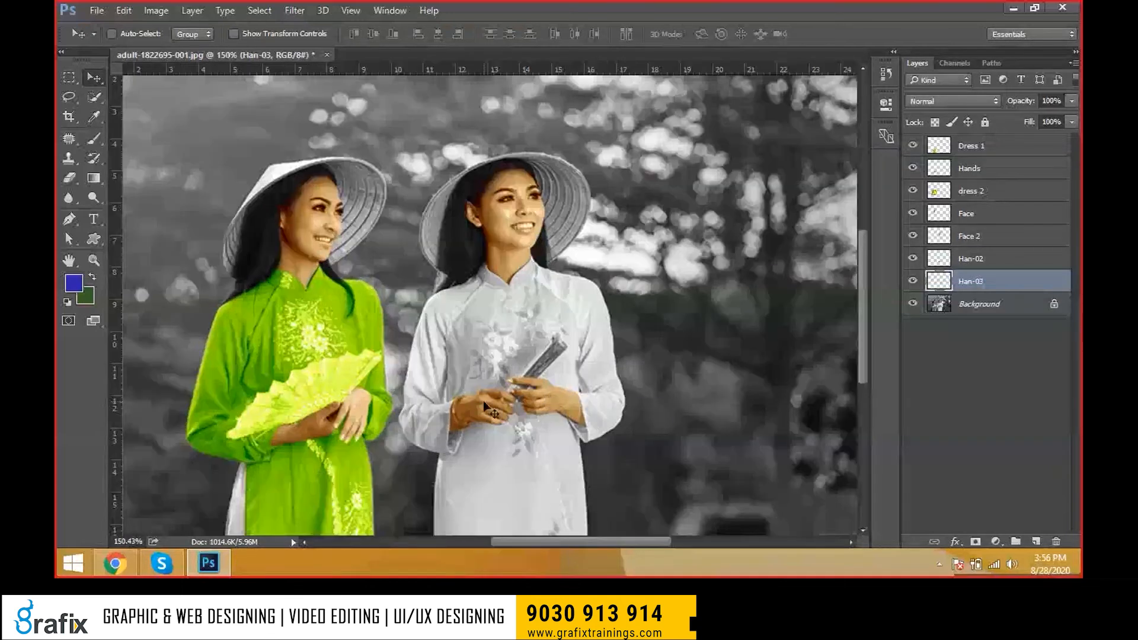
- Try a Levels adjustment on the Han-02 layer with the midtone input at 1.15, and compare it without the preview
{"action": "left_click", "coordinate": [556, 422]}
{"action": "key", "text": "ctrl+l"}
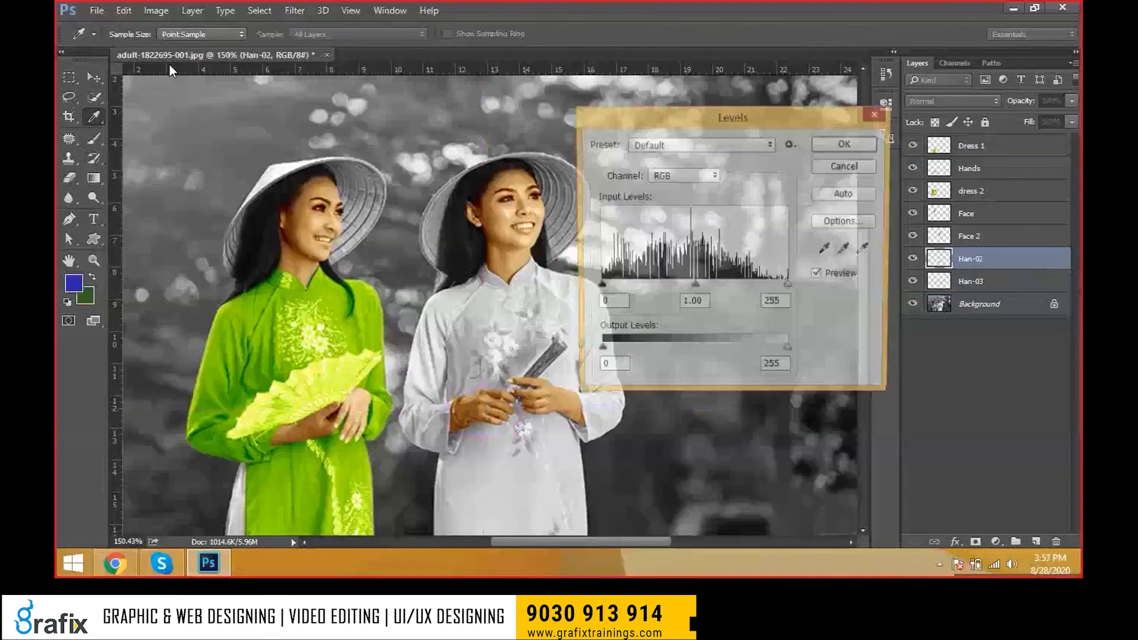
{"action": "left_click_drag", "start_coordinate": [733, 117], "coordinate": [764, 57]}
{"action": "mouse_move", "coordinate": [729, 227]}
{"action": "left_mouse_down"}
{"action": "mouse_move", "coordinate": [740, 229]}
{"action": "mouse_move", "coordinate": [719, 229]}
{"action": "left_mouse_up"}
{"action": "left_click", "coordinate": [876, 218]}
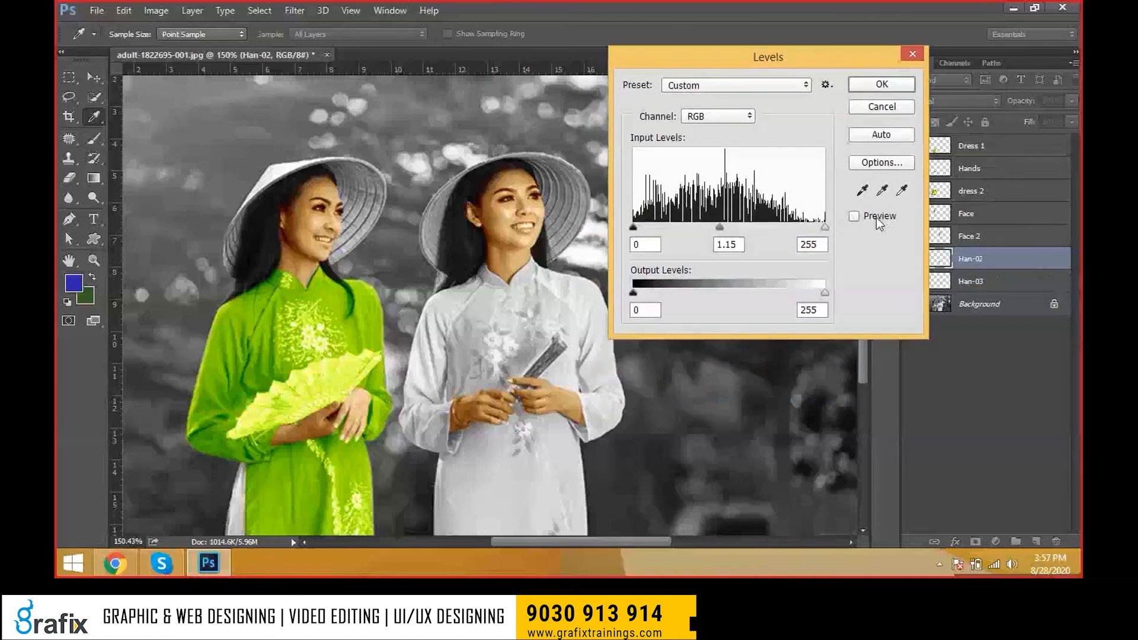
{"action": "key", "text": "Escape"}
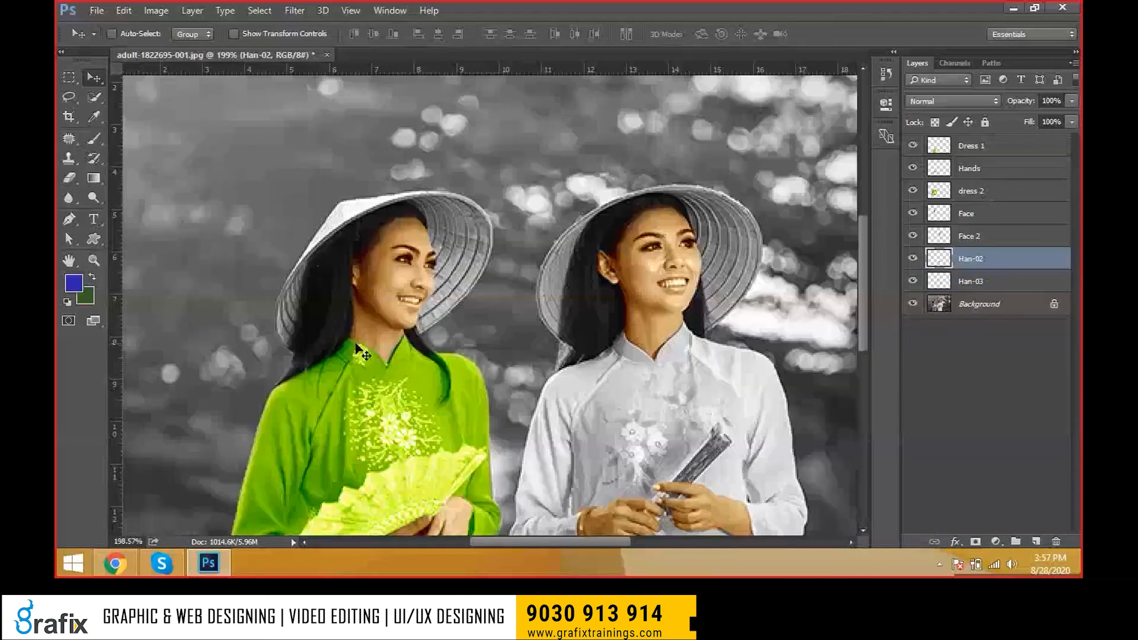
- Trace a Pen path around the green-dressed woman's hat, following the outer brim and the inner edge along her face and hair
{"action": "key", "text": "p"}
{"action": "scroll", "coordinate": [301, 360], "scroll_direction": "up", "scroll_amount": 2}
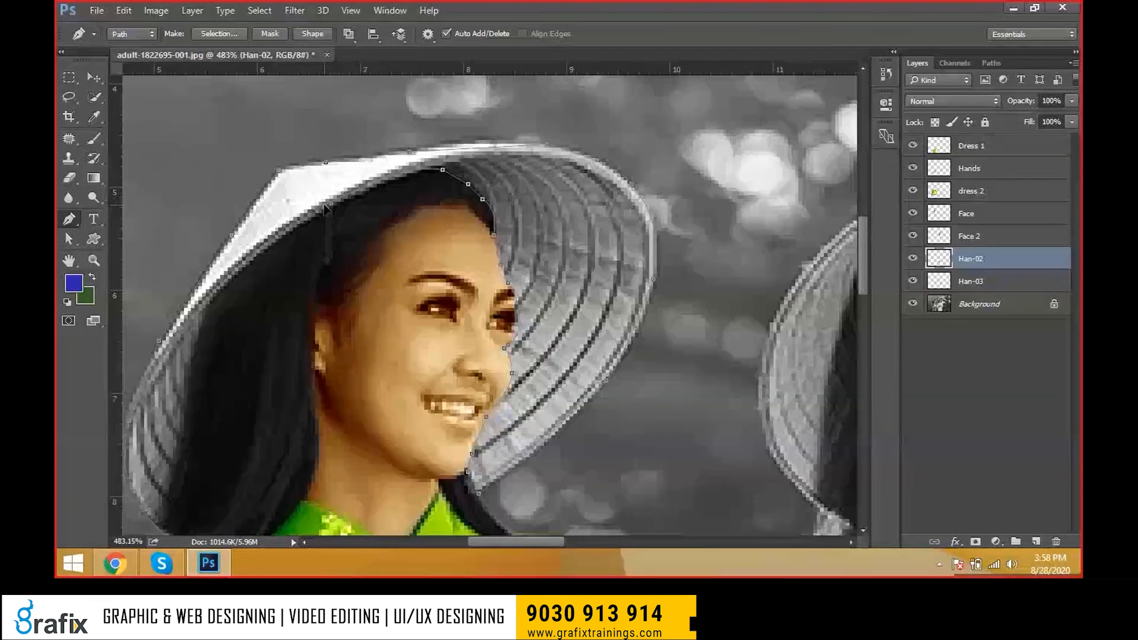
{"action": "left_click", "coordinate": [431, 170]}
{"action": "left_click", "coordinate": [377, 184]}
{"action": "left_click_drag", "start_coordinate": [344, 202], "coordinate": [316, 217]}
{"action": "left_click", "coordinate": [318, 220]}
{"action": "left_click_drag", "start_coordinate": [318, 221], "coordinate": [528, 147]}
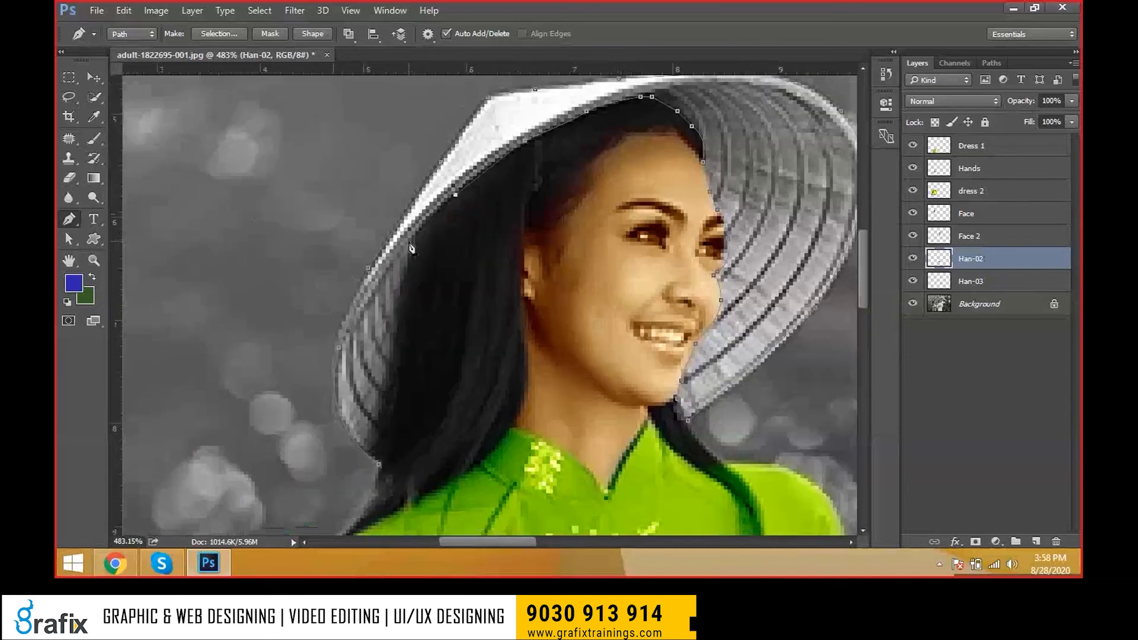
{"action": "left_click", "coordinate": [407, 273]}
{"action": "left_click", "coordinate": [405, 307]}
{"action": "left_click", "coordinate": [402, 342]}
{"action": "left_click_drag", "start_coordinate": [447, 378], "coordinate": [460, 286]}
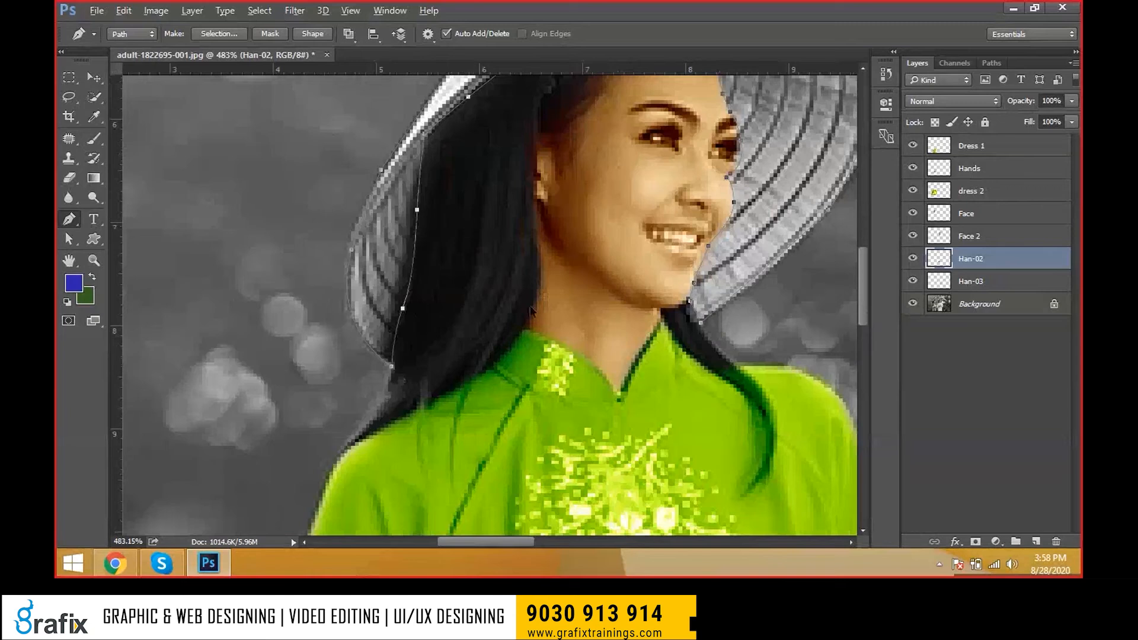
- Convert the path around the green-dressed woman's hat into a selection and feather it by 1 pixel
{"action": "scroll", "coordinate": [530, 310], "scroll_direction": "down", "scroll_amount": 5}
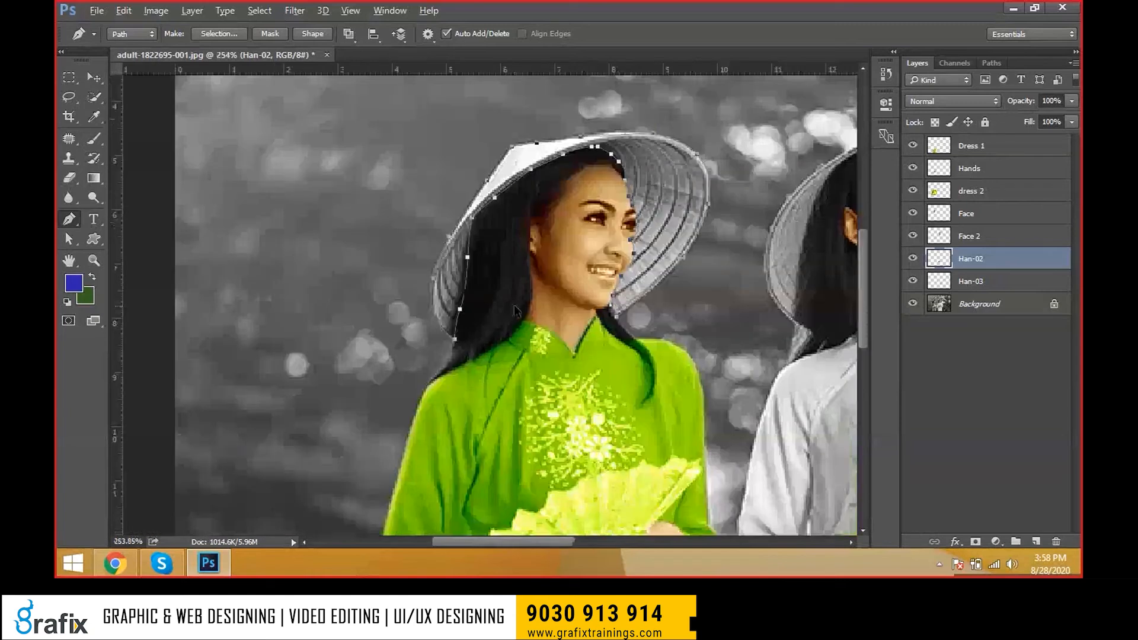
{"action": "scroll", "coordinate": [515, 309], "scroll_direction": "down", "scroll_amount": 2}
{"action": "key", "text": "ctrl+Return"}
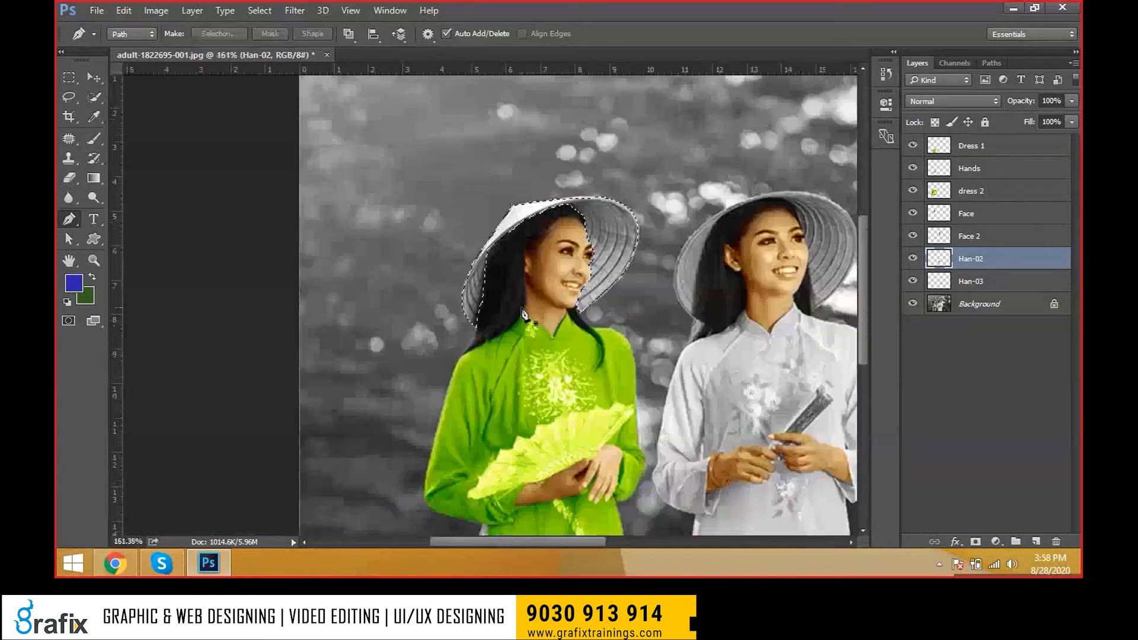
{"action": "key", "text": "shift+F6"}
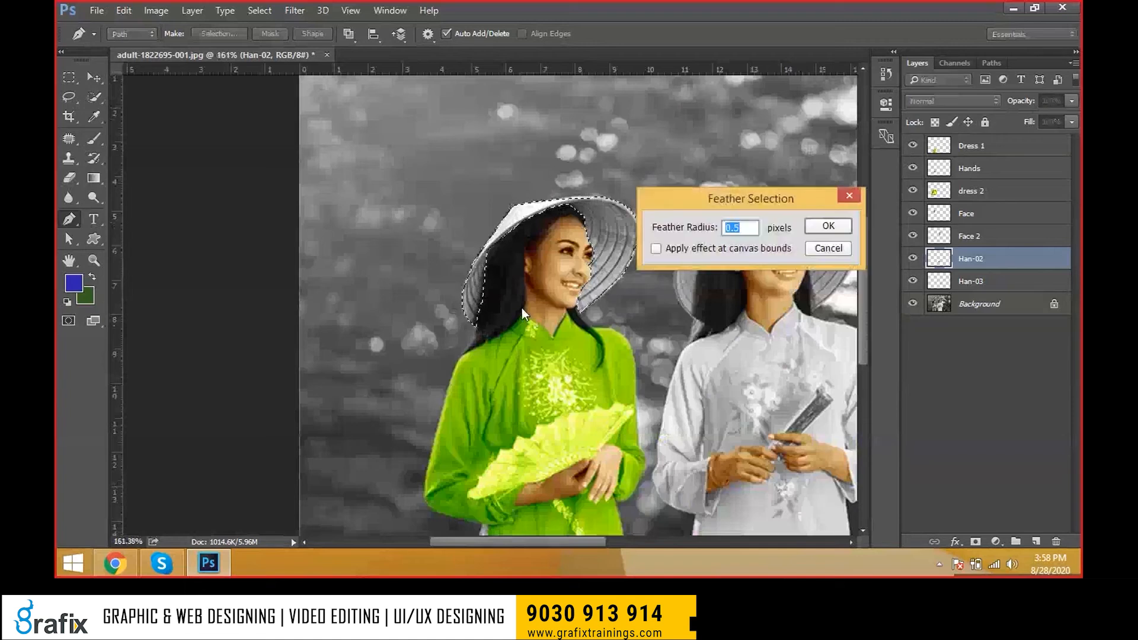
{"action": "type", "text": "1"}
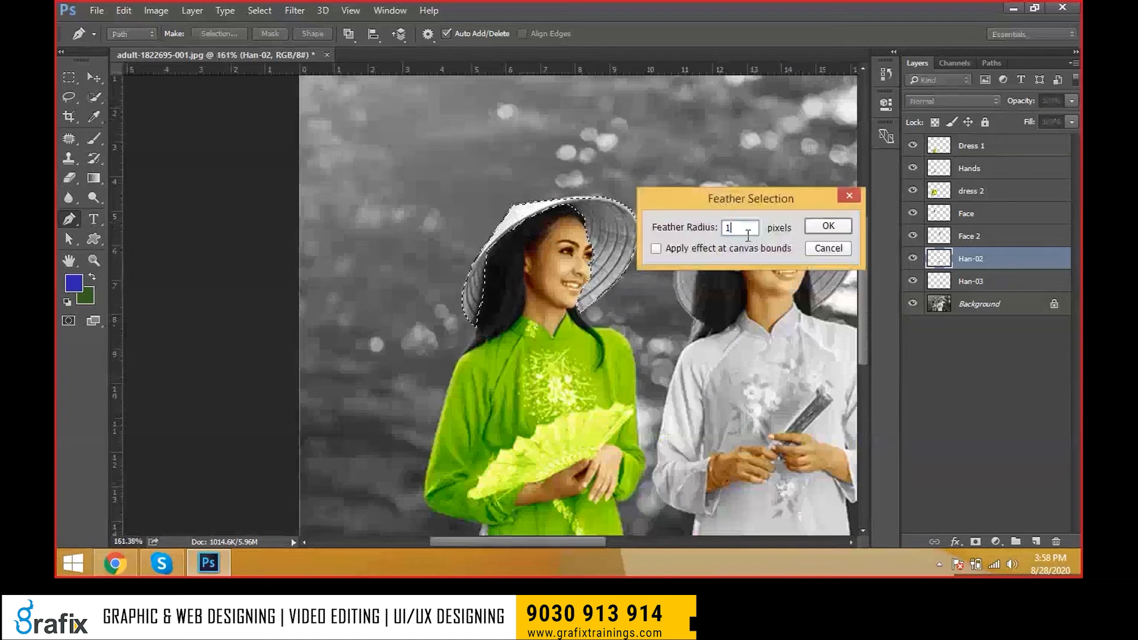
{"action": "left_click", "coordinate": [813, 225]}
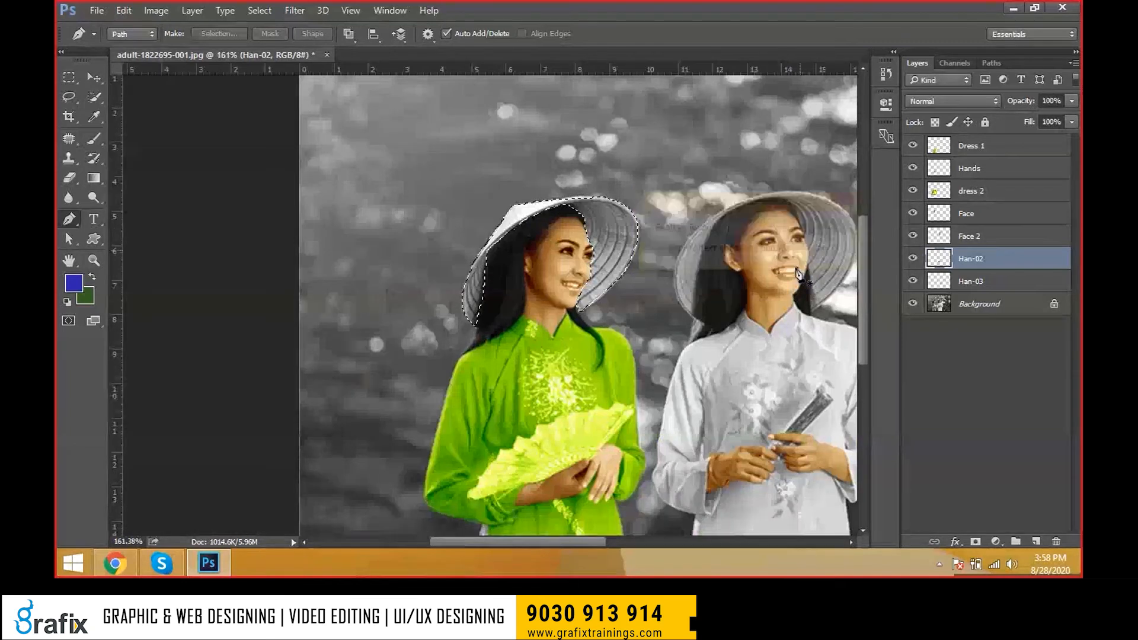
- Copy the selected hat from the Background layer to a new layer and name it Hat 01
{"action": "left_click", "coordinate": [971, 308]}
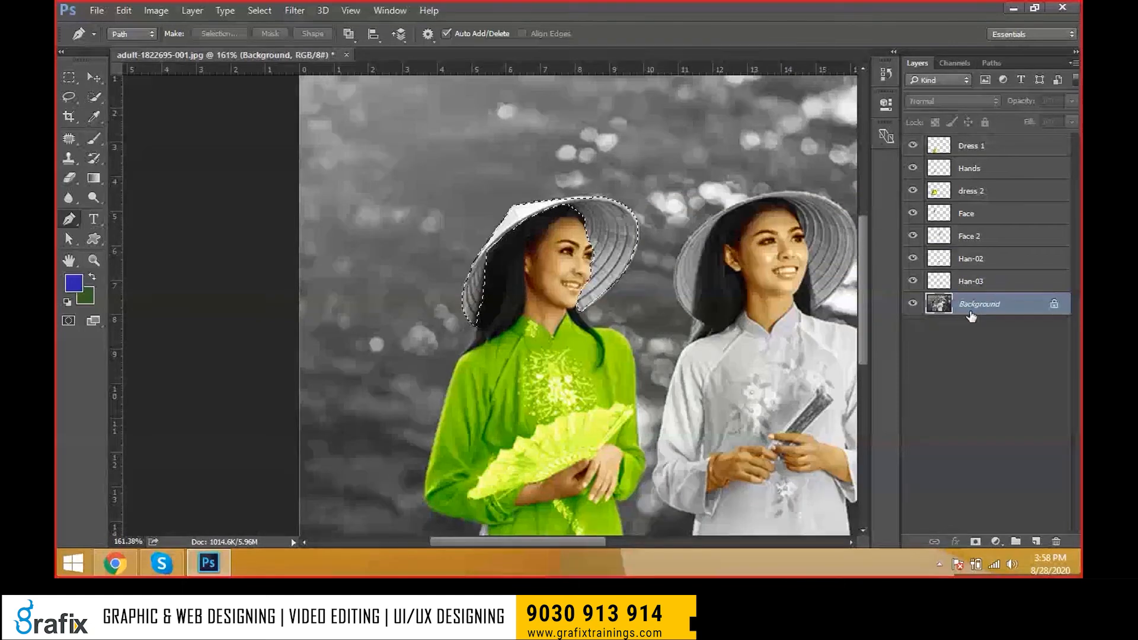
{"action": "key", "text": "ctrl+j"}
{"action": "double_click", "coordinate": [970, 304]}
{"action": "type", "text": "Hat 01"}
{"action": "key", "text": "Return"}
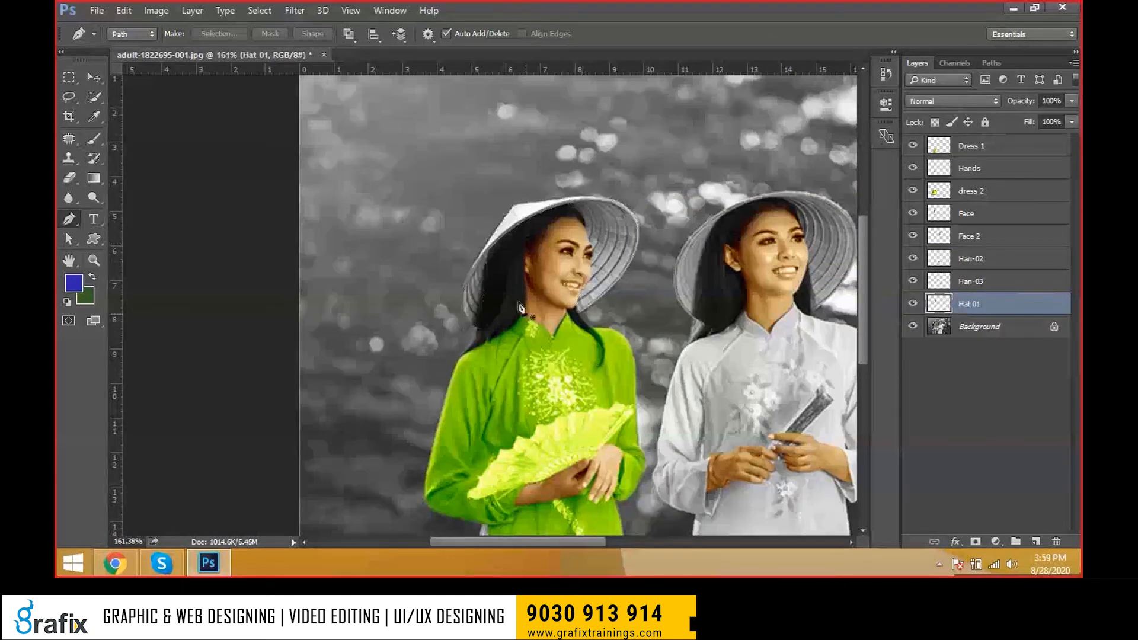
- Colorize the Hat 01 layer red using Hue/Saturation with saturation at 62 and lightness at 0
{"action": "scroll", "coordinate": [422, 218], "scroll_direction": "down", "scroll_amount": 3}
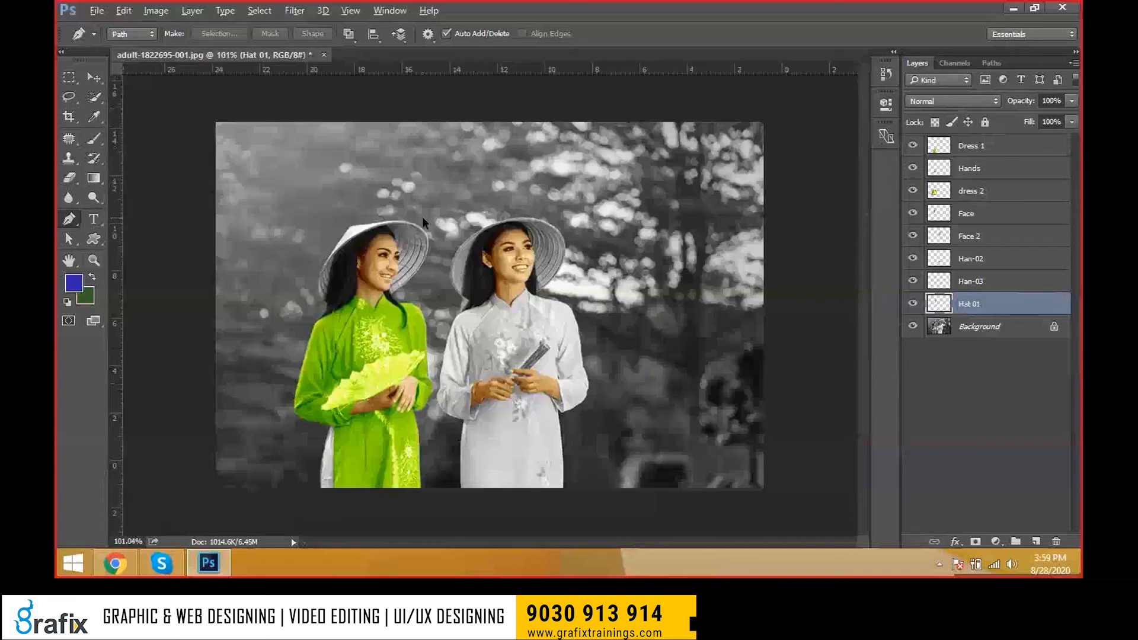
{"action": "scroll", "coordinate": [422, 217], "scroll_direction": "up", "scroll_amount": 3}
{"action": "key", "text": "v"}
{"action": "right_click", "coordinate": [398, 233]}
{"action": "left_click", "coordinate": [408, 239]}
{"action": "key", "text": "ctrl+u"}
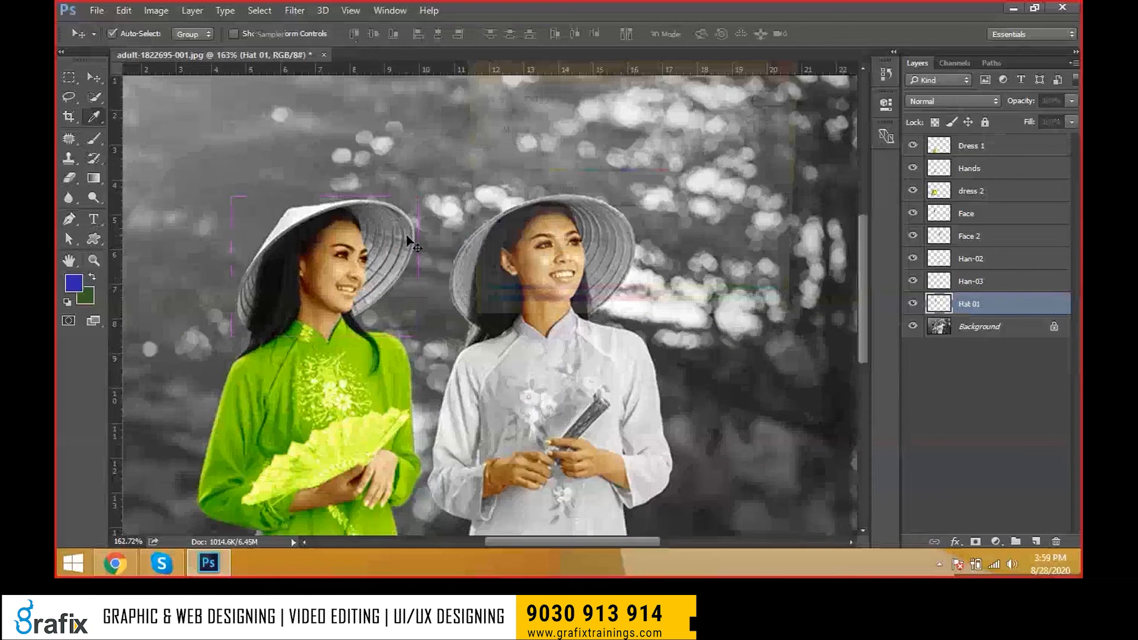
{"action": "left_click_drag", "start_coordinate": [676, 68], "coordinate": [841, 269]}
{"action": "left_click", "coordinate": [823, 408]}
{"action": "left_click_drag", "start_coordinate": [793, 368], "coordinate": [731, 368]}
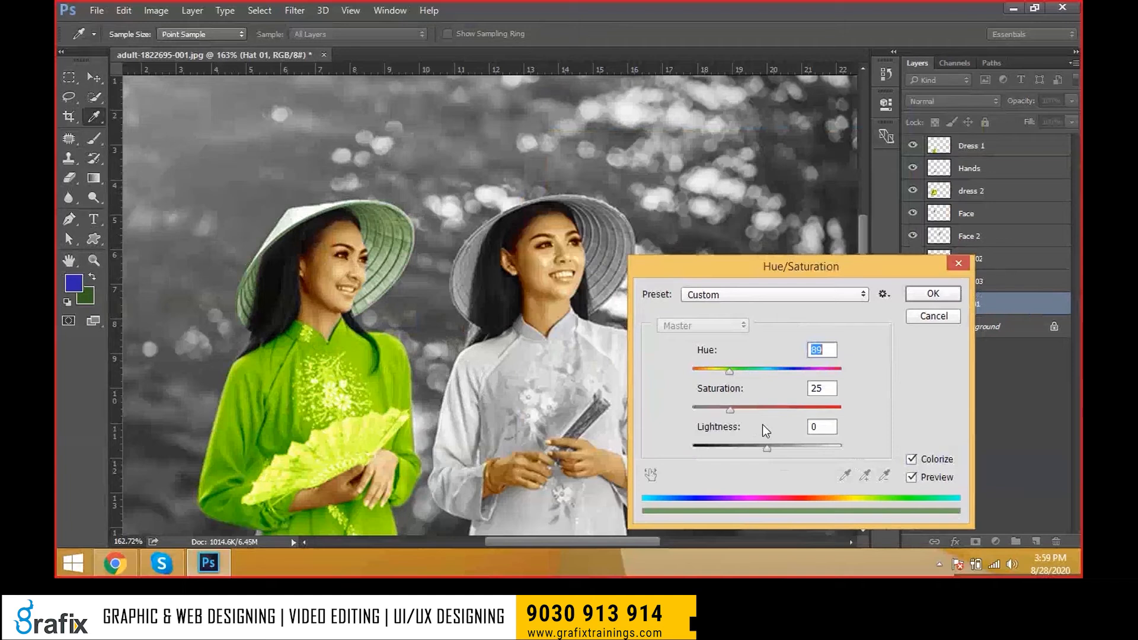
{"action": "left_click_drag", "start_coordinate": [730, 409], "coordinate": [784, 409]}
{"action": "left_click_drag", "start_coordinate": [730, 372], "coordinate": [760, 373]}
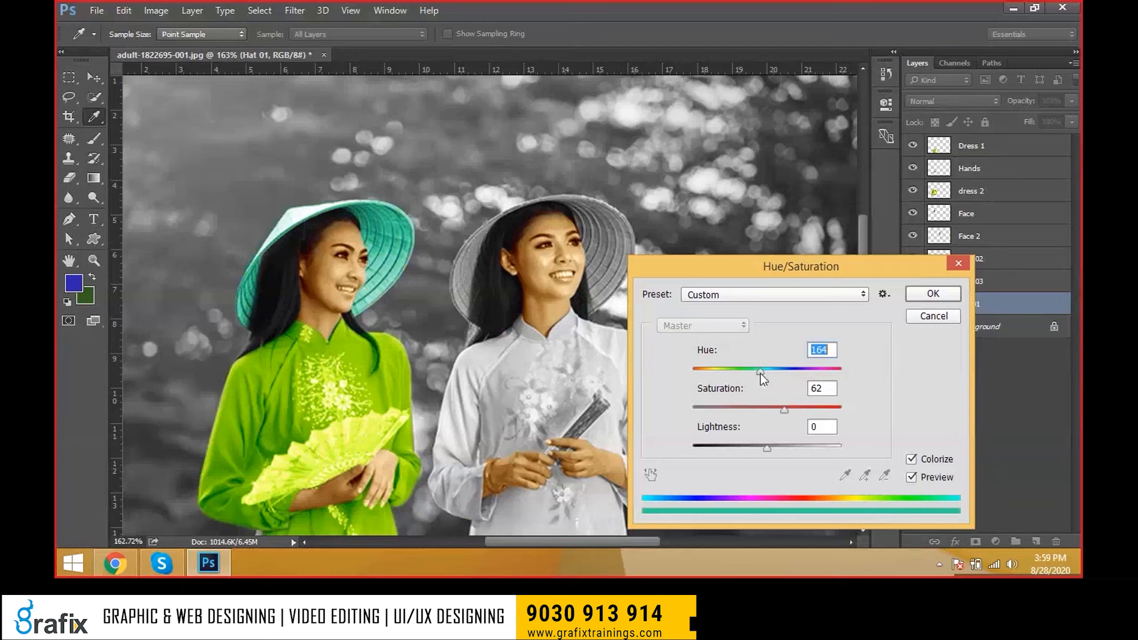
{"action": "left_click_drag", "start_coordinate": [760, 373], "coordinate": [847, 368]}
{"action": "left_click", "coordinate": [933, 294]}
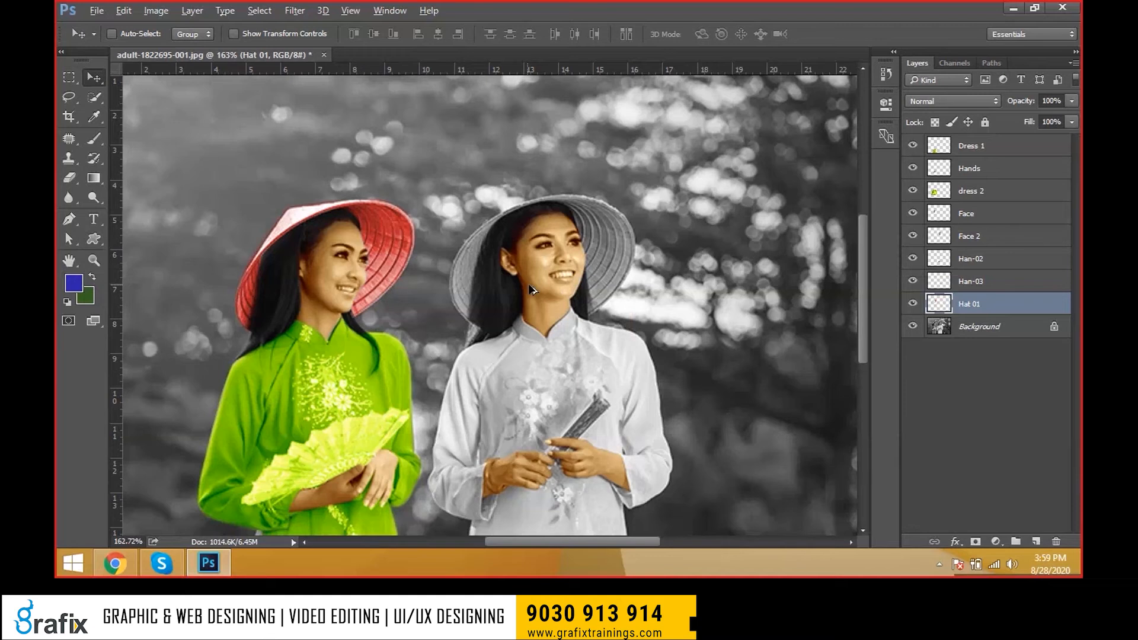
- Trace a Pen path along the outer brim of the white-dressed woman's hat, from its lower left end over the crown to the right side
{"action": "scroll", "coordinate": [529, 285], "scroll_direction": "up", "scroll_amount": 2}
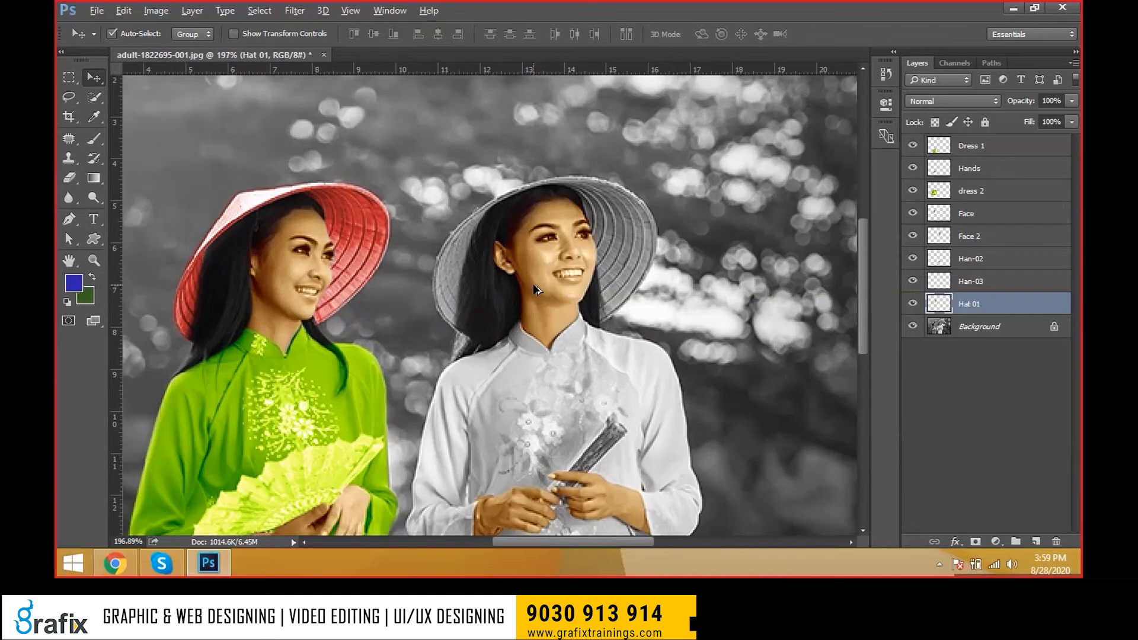
{"action": "scroll", "coordinate": [535, 289], "scroll_direction": "up", "scroll_amount": 6}
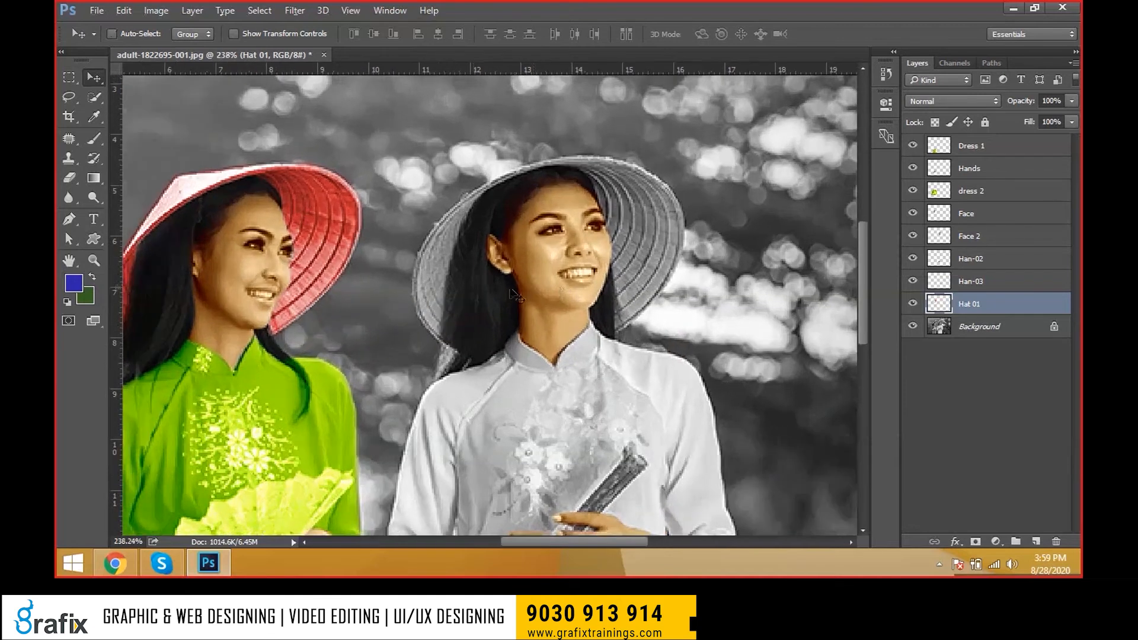
{"action": "key", "text": "p"}
{"action": "left_click_drag", "start_coordinate": [434, 384], "coordinate": [372, 301]}
{"action": "left_click_drag", "start_coordinate": [406, 196], "coordinate": [515, 87]}
{"action": "key", "text": "ctrl+z"}
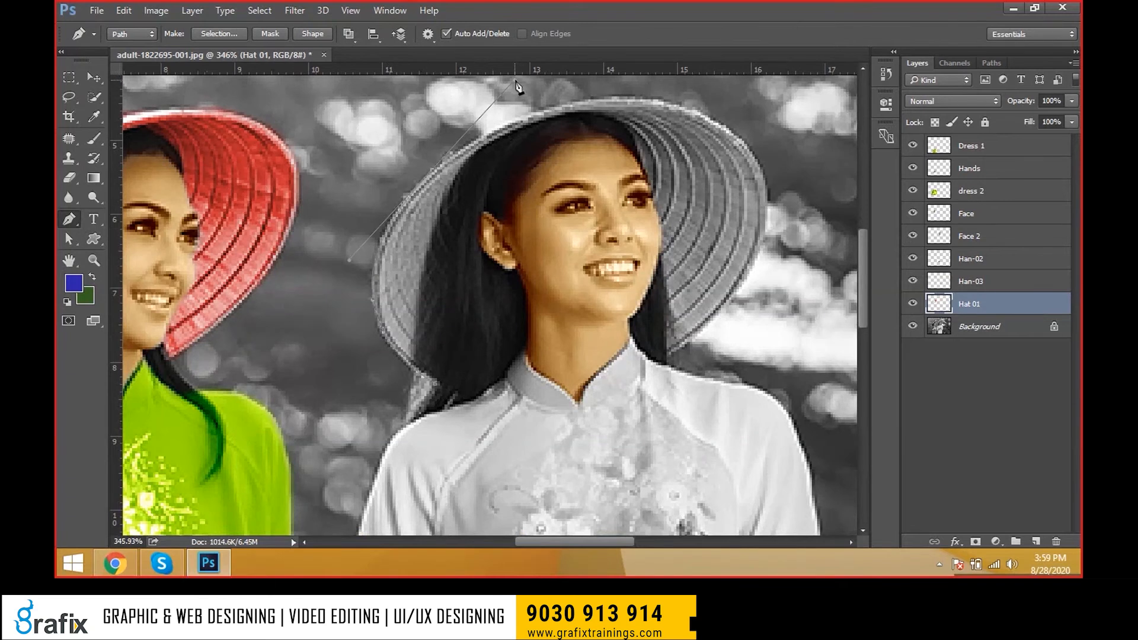
{"action": "left_click_drag", "start_coordinate": [599, 100], "coordinate": [705, 82]}
{"action": "left_click", "coordinate": [599, 101], "text": "alt"}
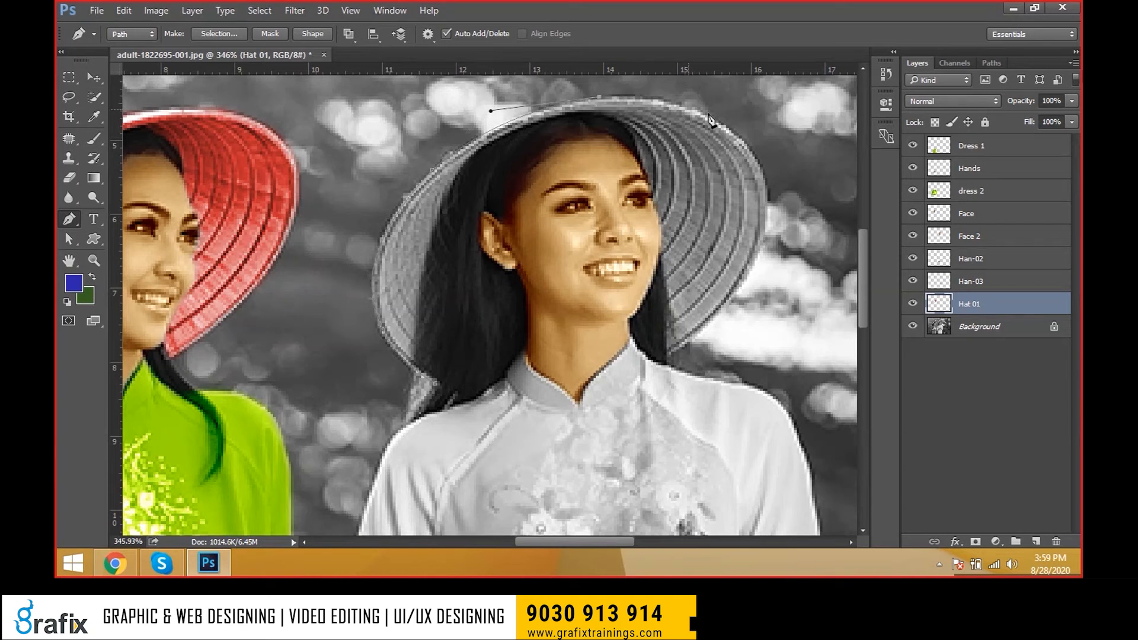
{"action": "left_click_drag", "start_coordinate": [744, 145], "coordinate": [790, 207]}
{"action": "left_click", "coordinate": [745, 146], "text": "alt"}
{"action": "left_click_drag", "start_coordinate": [745, 280], "coordinate": [696, 382]}
{"action": "left_click", "coordinate": [745, 281], "text": "alt"}
- Continue the path from the brim's lower right end up the hat's inner edge beside the face to the top of the hair
{"action": "left_click", "coordinate": [666, 355]}
{"action": "left_click", "coordinate": [663, 257]}
{"action": "scroll", "coordinate": [659, 226], "scroll_direction": "up", "scroll_amount": 3}
{"action": "left_click", "coordinate": [614, 84]}
{"action": "left_click_drag", "start_coordinate": [592, 150], "coordinate": [586, 201]}
{"action": "left_click", "coordinate": [545, 154]}
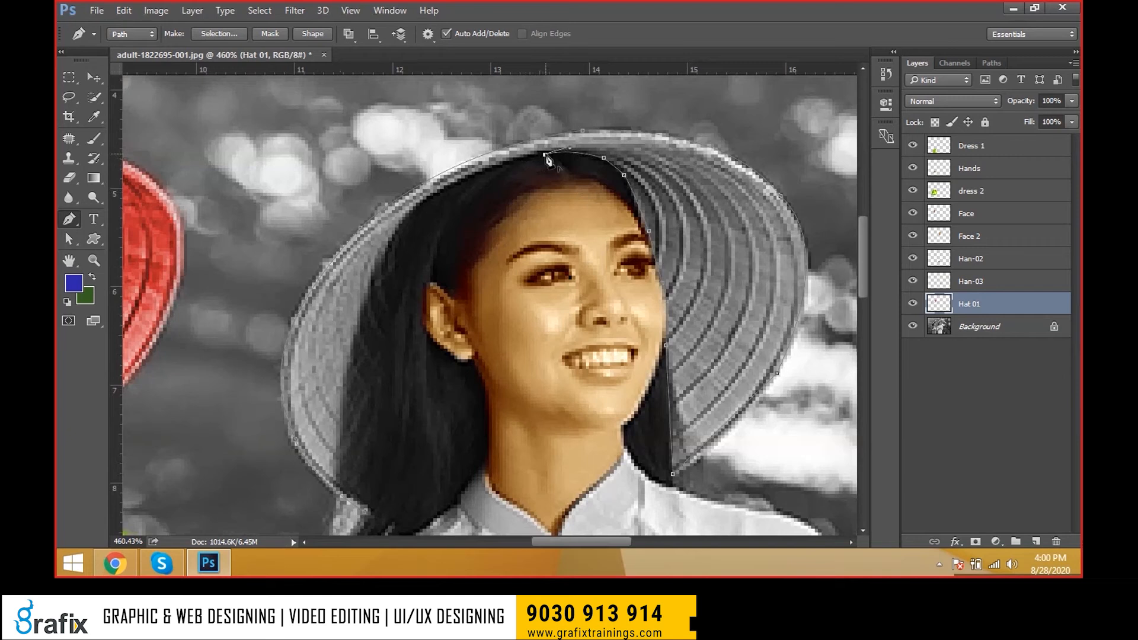
- Continue the path over the hair and down the hat's left inner side, closing it at the brim's lower left end
{"action": "left_click", "coordinate": [527, 155]}
{"action": "key", "text": "ctrl+z"}
{"action": "left_click_drag", "start_coordinate": [502, 166], "coordinate": [408, 216]}
{"action": "left_click_drag", "start_coordinate": [382, 253], "coordinate": [376, 269]}
{"action": "left_click_drag", "start_coordinate": [361, 362], "coordinate": [383, 272]}
{"action": "key", "text": "ctrl+z"}
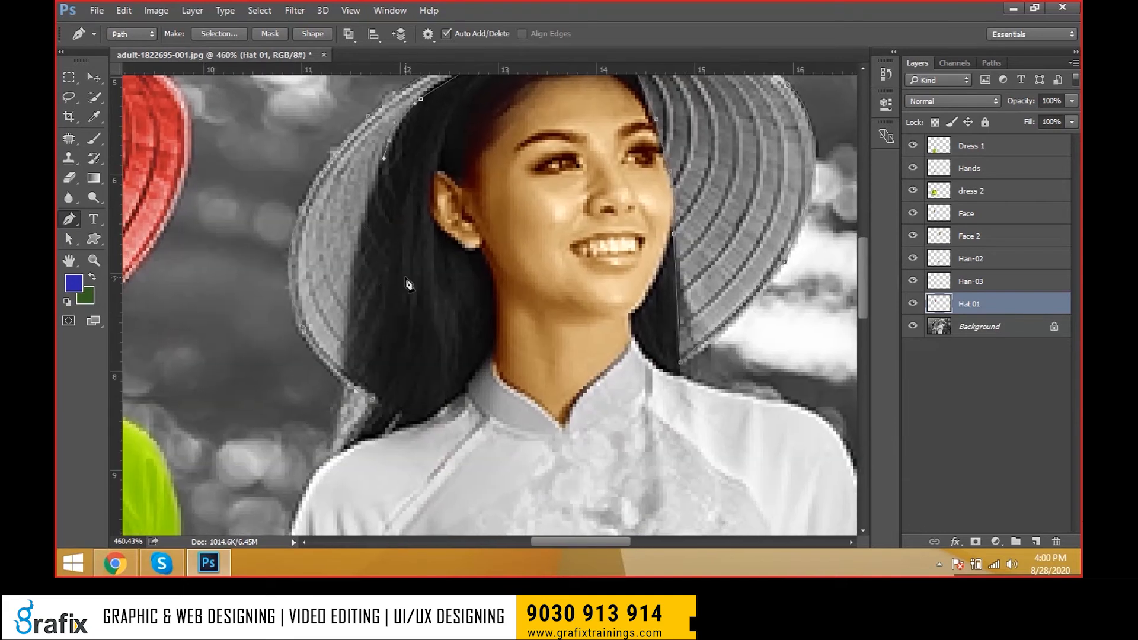
{"action": "left_click_drag", "start_coordinate": [393, 188], "coordinate": [394, 238]}
{"action": "key", "text": "ctrl+z"}
{"action": "left_click_drag", "start_coordinate": [393, 321], "coordinate": [391, 334]}
{"action": "left_click_drag", "start_coordinate": [388, 393], "coordinate": [385, 403]}
{"action": "left_click", "coordinate": [373, 400]}
- Adjust the path's anchor point on the hat's upper left inner edge where it meets the hair
{"action": "scroll", "coordinate": [463, 376], "scroll_direction": "down", "scroll_amount": 2}
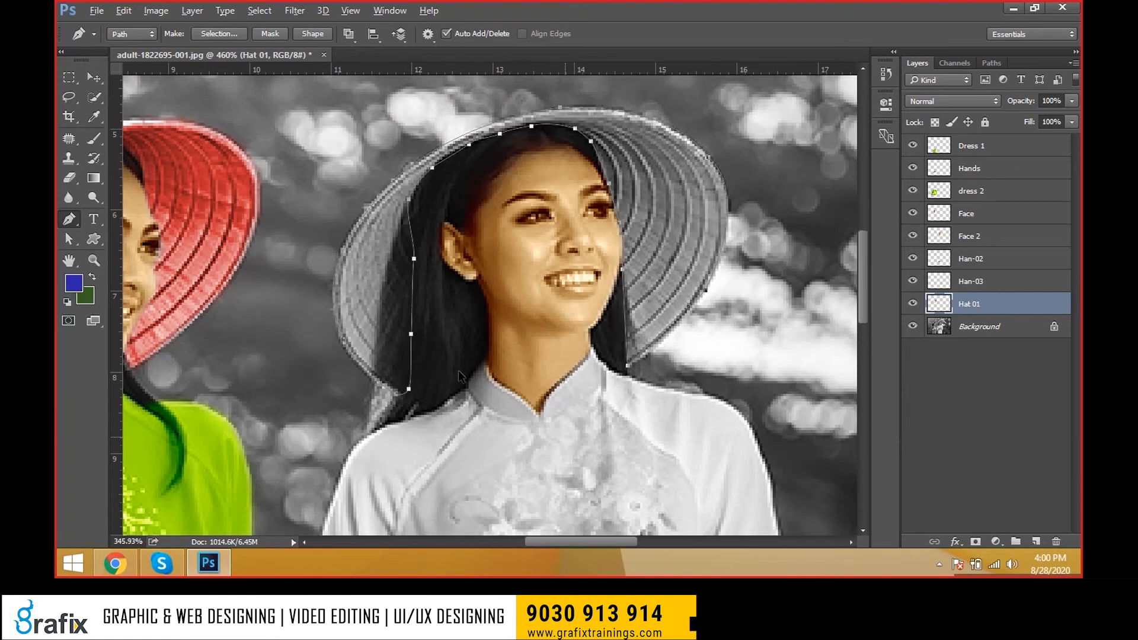
{"action": "scroll", "coordinate": [458, 370], "scroll_direction": "up", "scroll_amount": 2}
{"action": "left_click", "coordinate": [69, 239]}
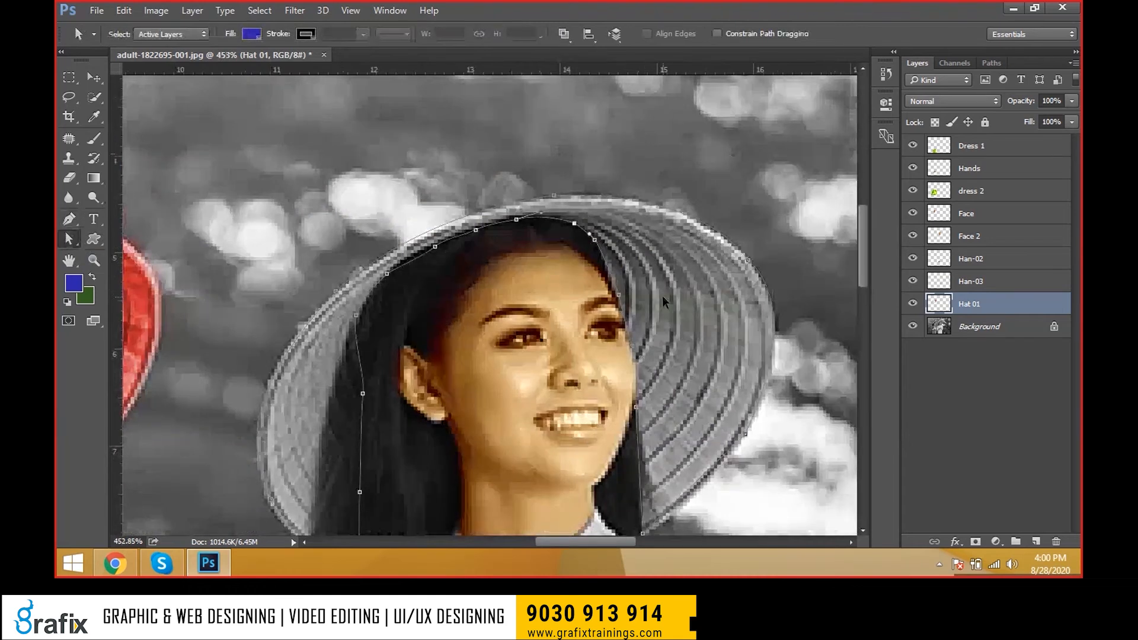
{"action": "scroll", "coordinate": [663, 301], "scroll_direction": "down", "scroll_amount": 1}
{"action": "scroll", "coordinate": [663, 301], "scroll_direction": "down", "scroll_amount": 1}
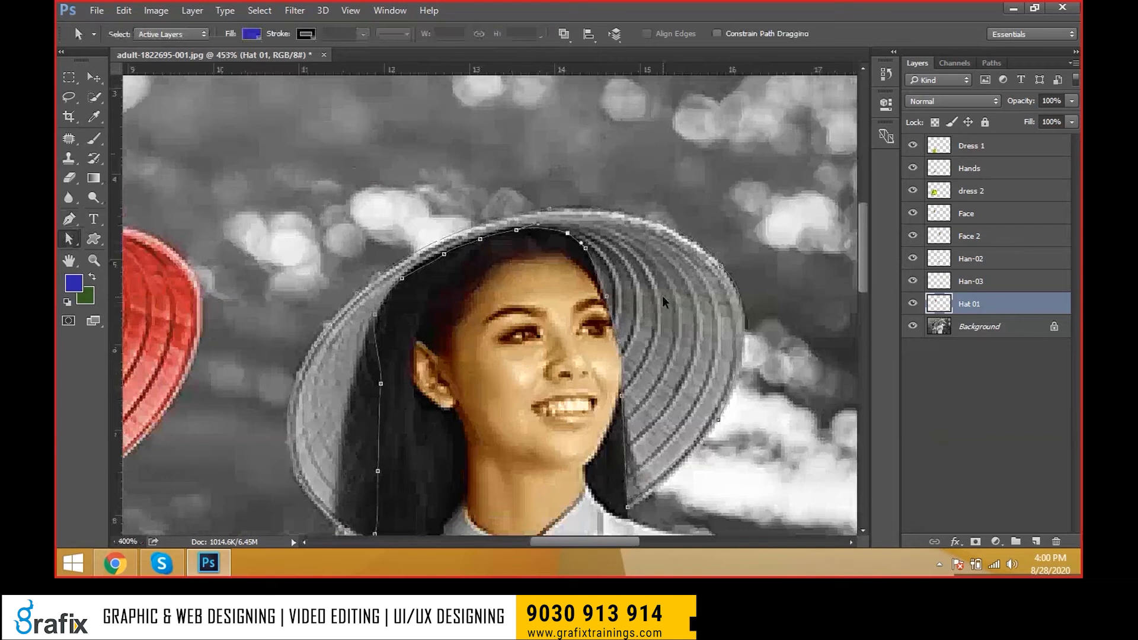
{"action": "left_click", "coordinate": [444, 256]}
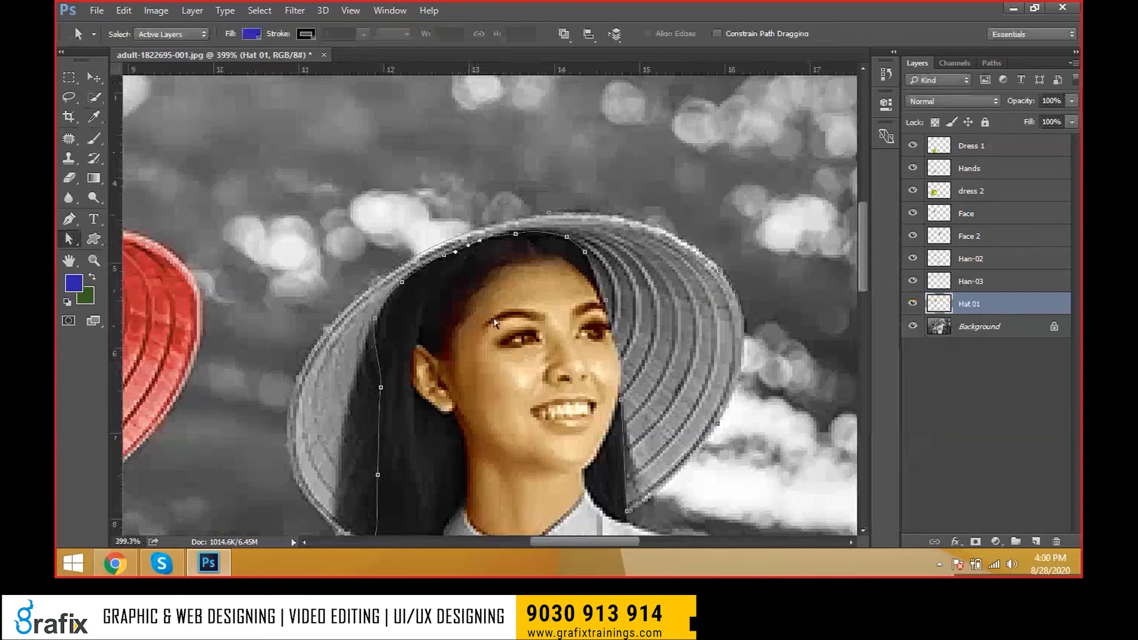
- Convert the path around the white-dressed woman's hat into a selection with a 1-pixel feather
{"action": "scroll", "coordinate": [494, 322], "scroll_direction": "down", "scroll_amount": 2}
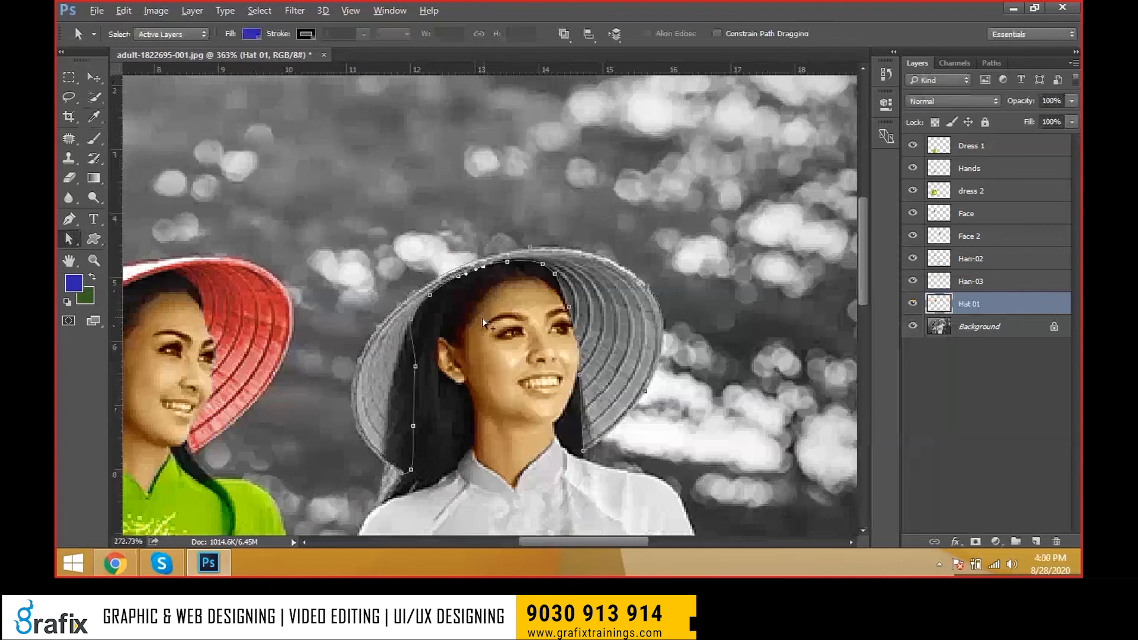
{"action": "scroll", "coordinate": [485, 323], "scroll_direction": "down", "scroll_amount": 3}
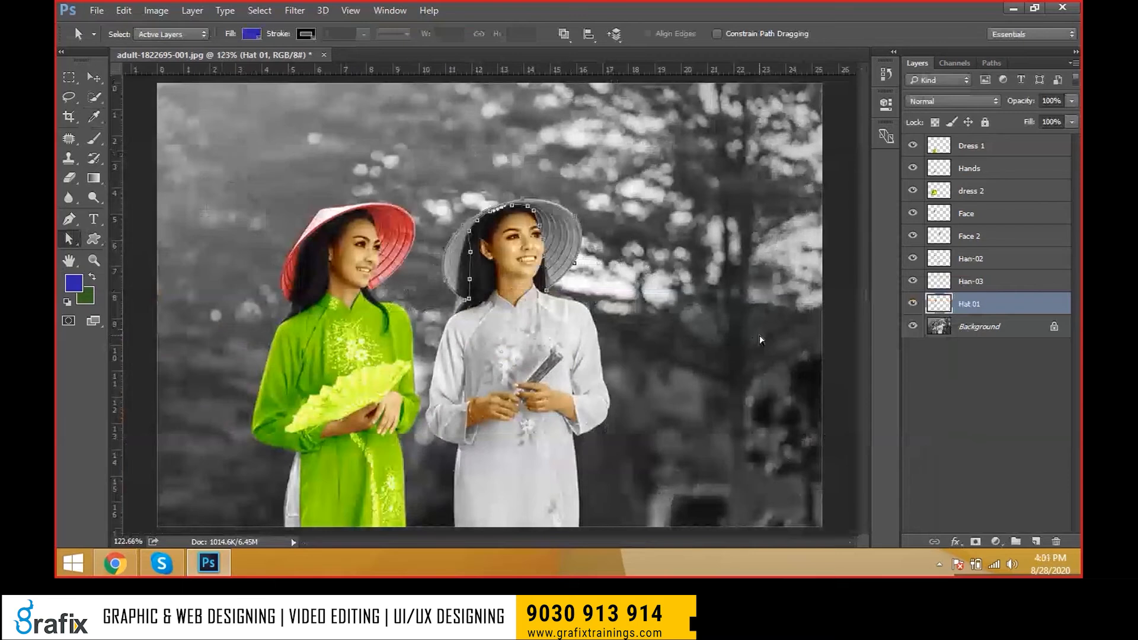
{"action": "key", "text": "ctrl+Return"}
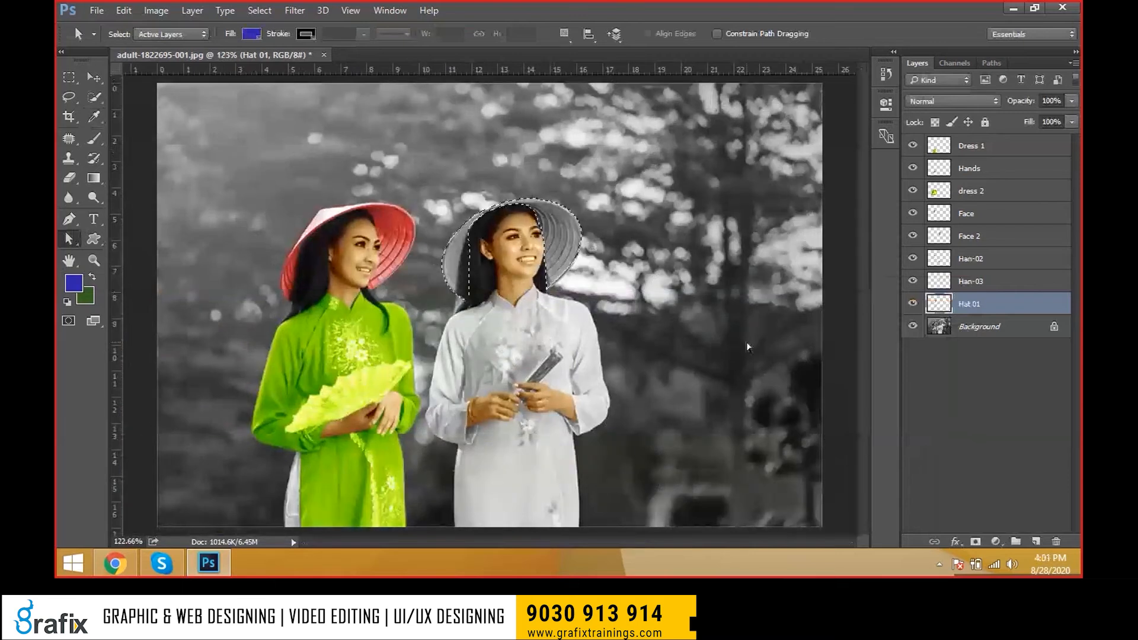
{"action": "key", "text": "shift+F6"}
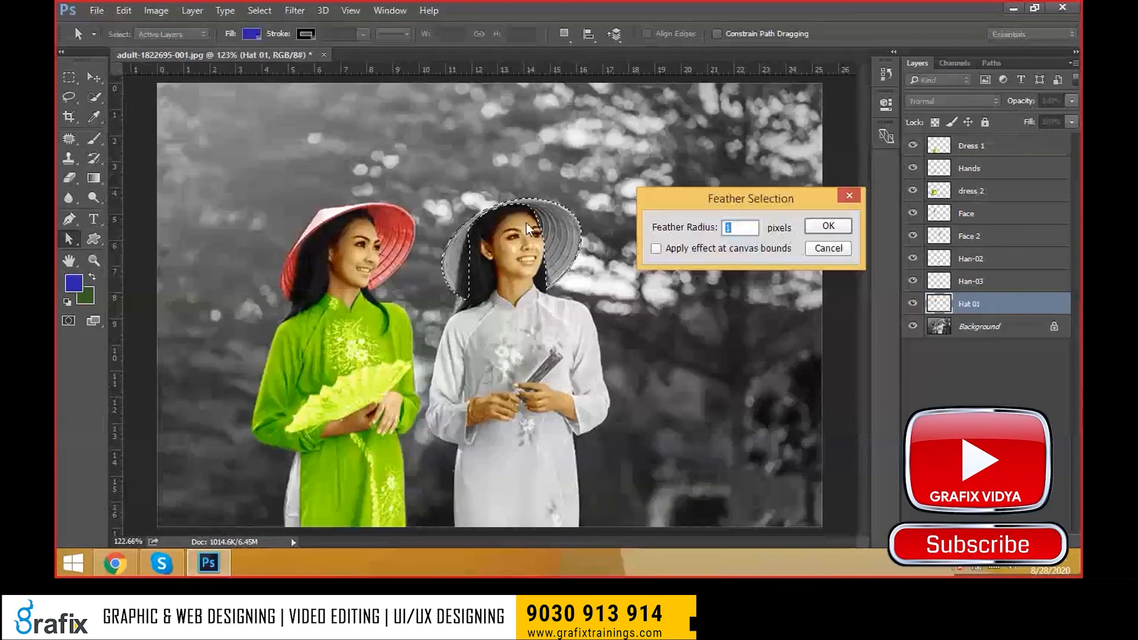
{"action": "left_click", "coordinate": [828, 226]}
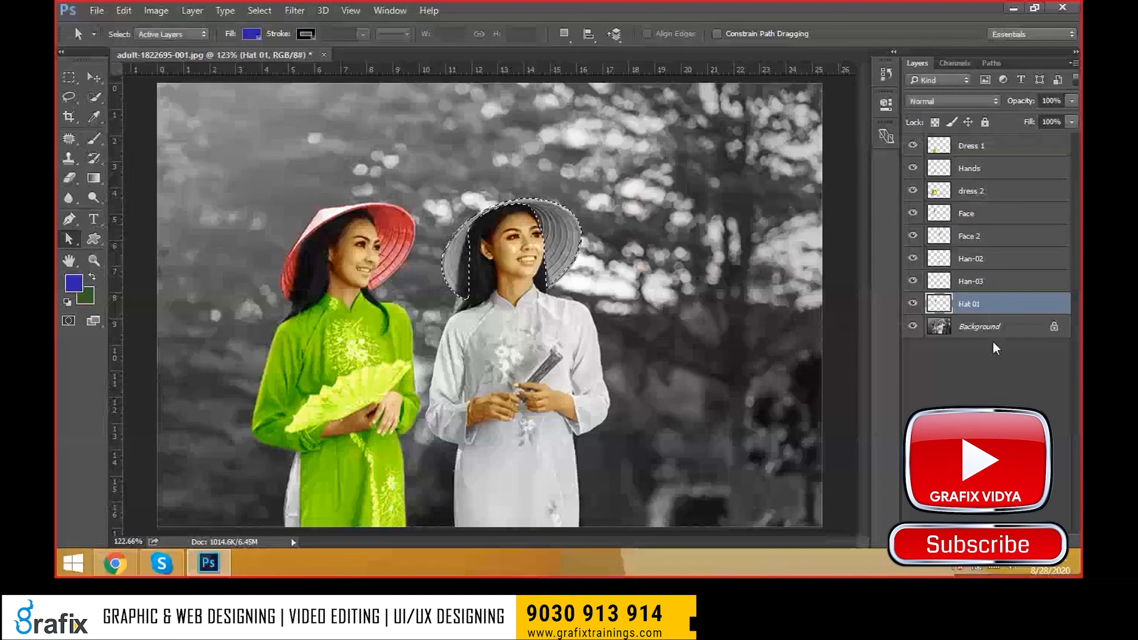
- Copy the white-dressed woman's selected hat from the Background to a new layer and open the layer's name for editing
{"action": "left_click", "coordinate": [989, 326]}
{"action": "key", "text": "ctrl+j"}
{"action": "double_click", "coordinate": [972, 326]}
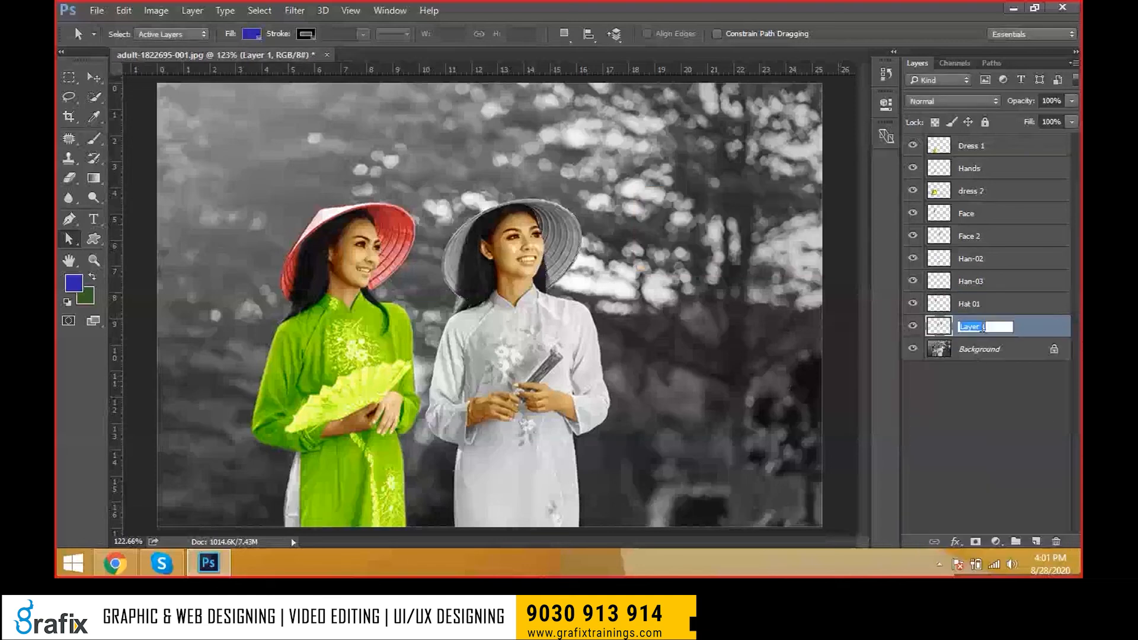
- Name the layer above the background "hat 2" and colorize it red with Hue/Saturation at hue 360 and saturation 62
{"action": "type", "text": "hat 2"}
{"action": "key", "text": "Return"}
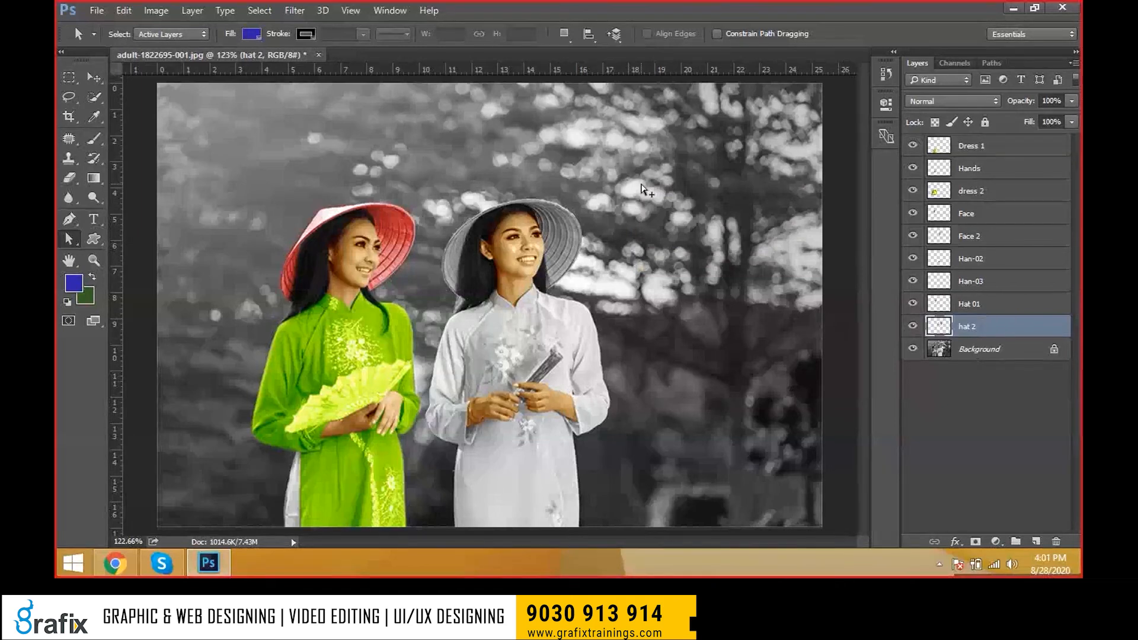
{"action": "key", "text": "v"}
{"action": "left_click", "coordinate": [480, 215], "text": "ctrl"}
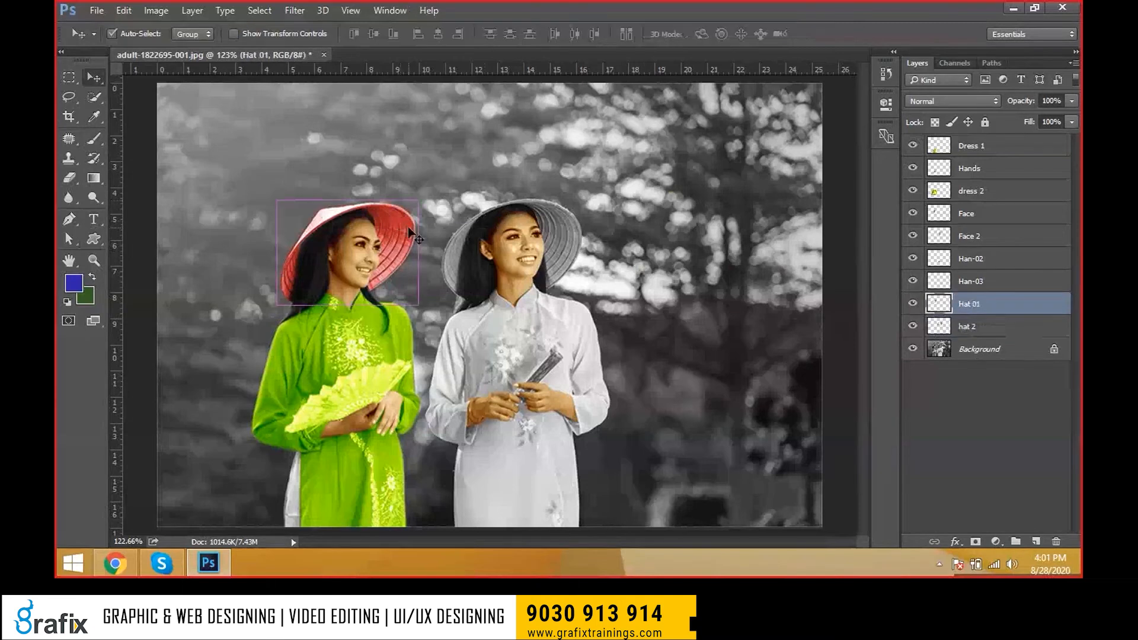
{"action": "right_click", "coordinate": [555, 224]}
{"action": "left_click", "coordinate": [564, 230]}
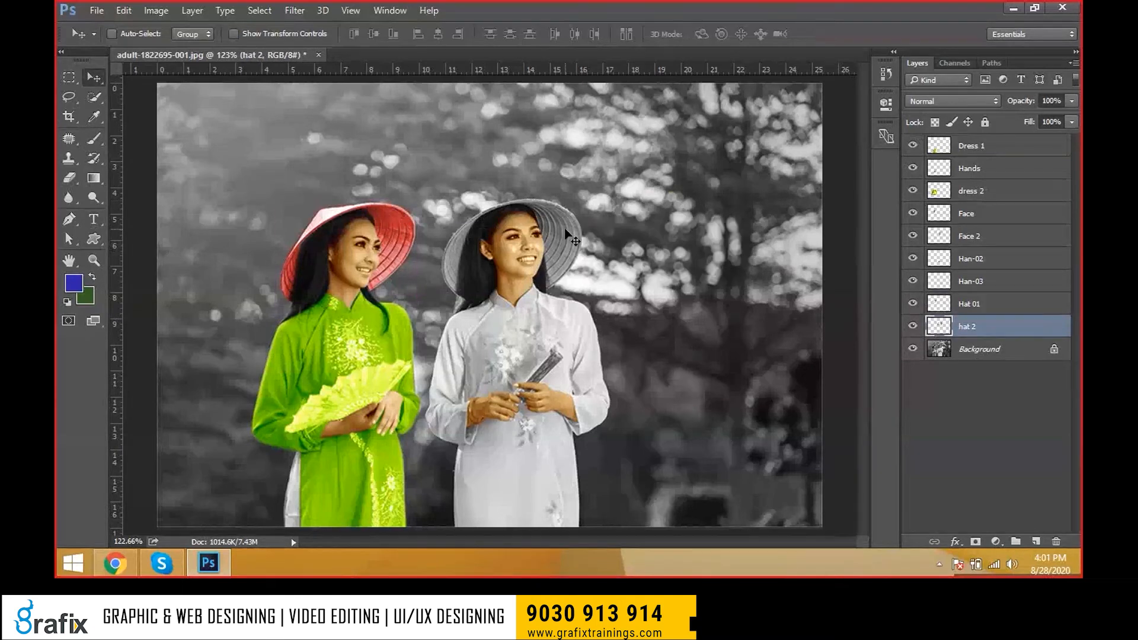
{"action": "key", "text": "ctrl+u"}
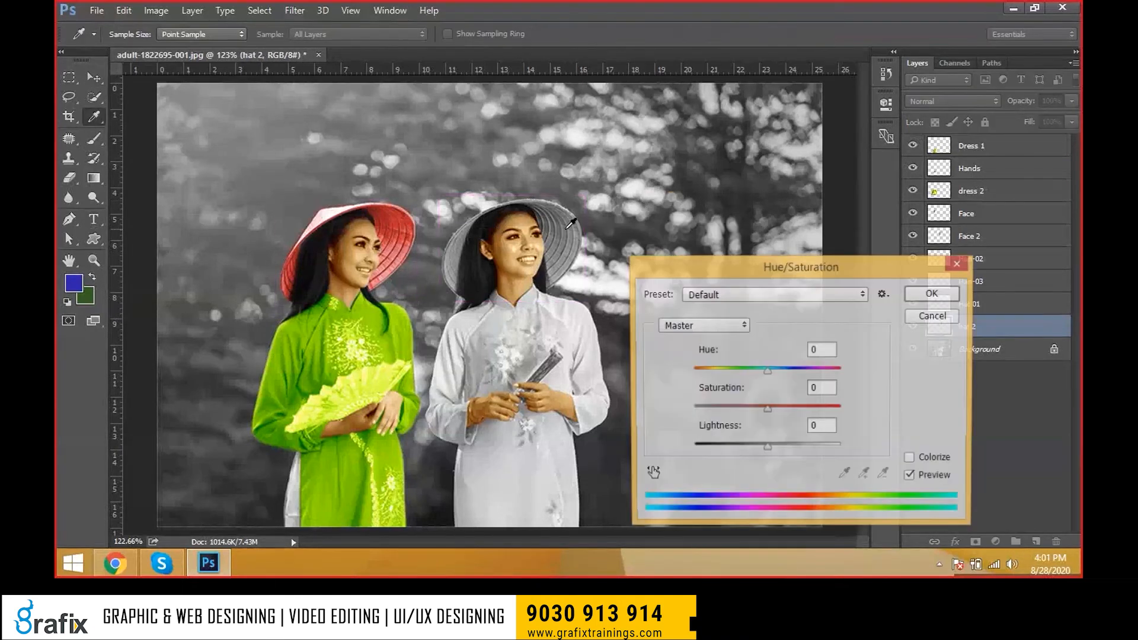
{"action": "key", "text": "Escape"}
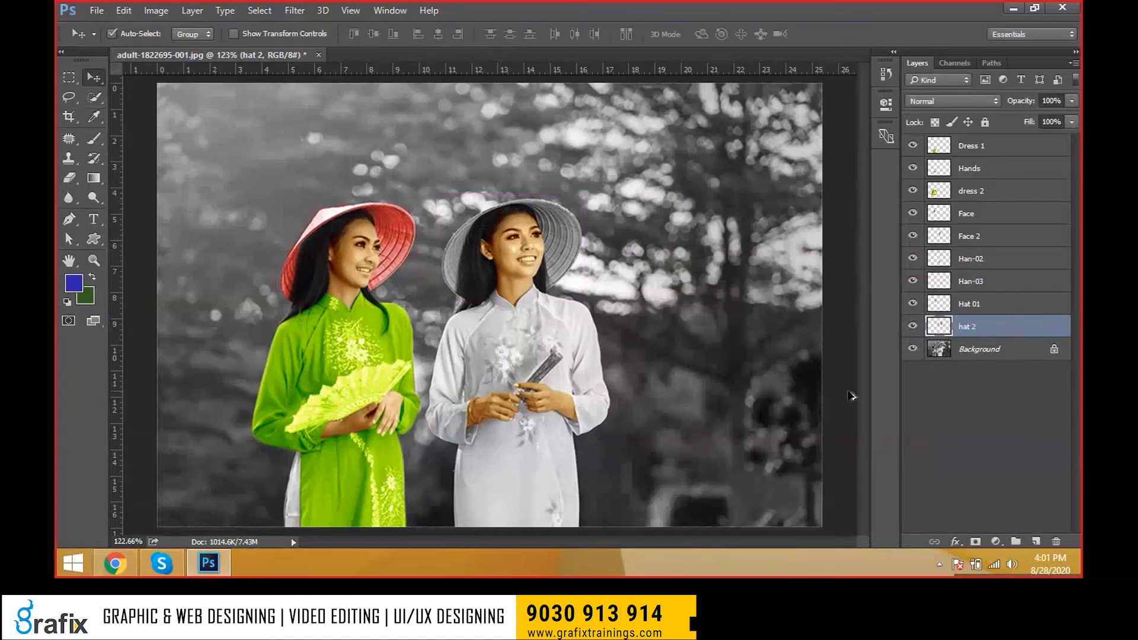
{"action": "key", "text": "ctrl+alt+u"}
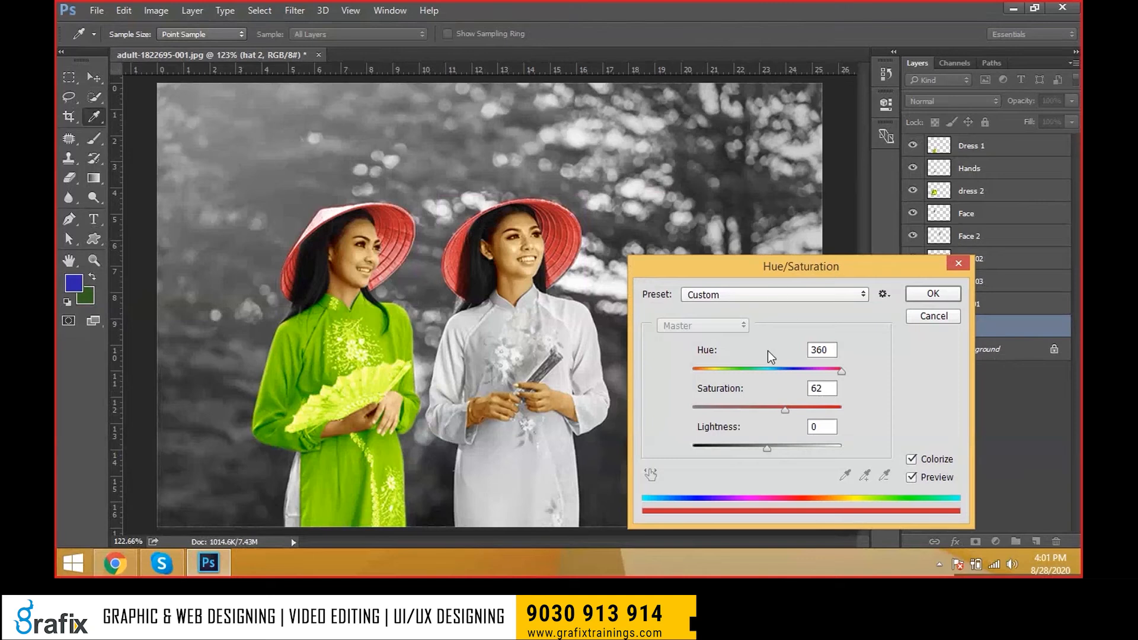
{"action": "left_click", "coordinate": [948, 291]}
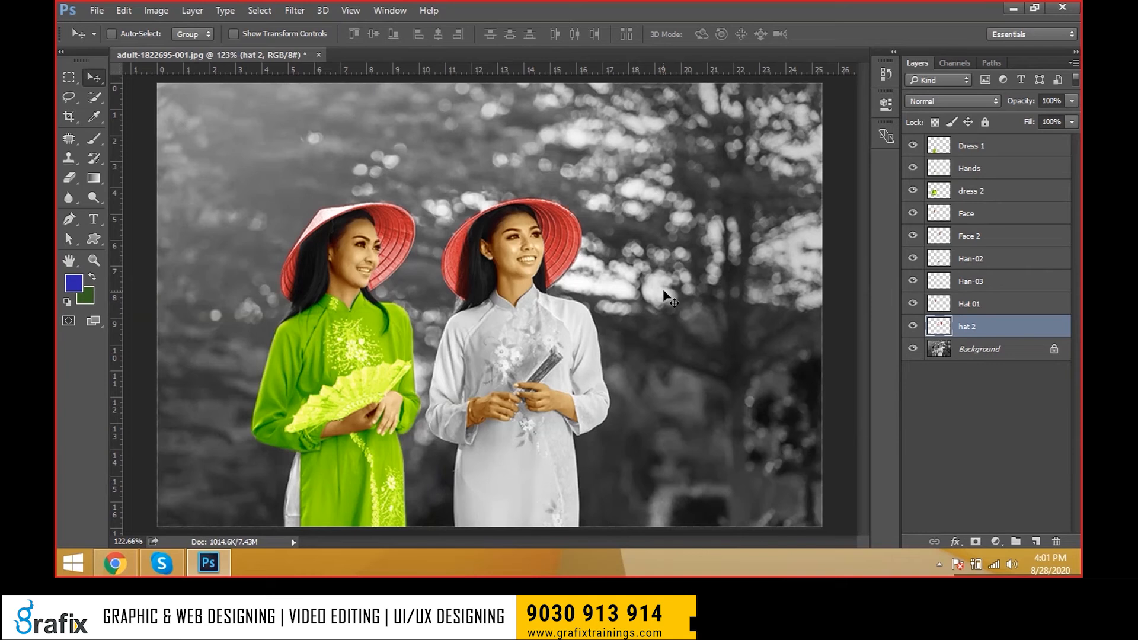
- Save the layered document to the Desktop as a Photoshop file named "Bw to color Image" with maximized compatibility
{"action": "key", "text": "ctrl+shift+s"}
{"action": "type", "text": "B"}
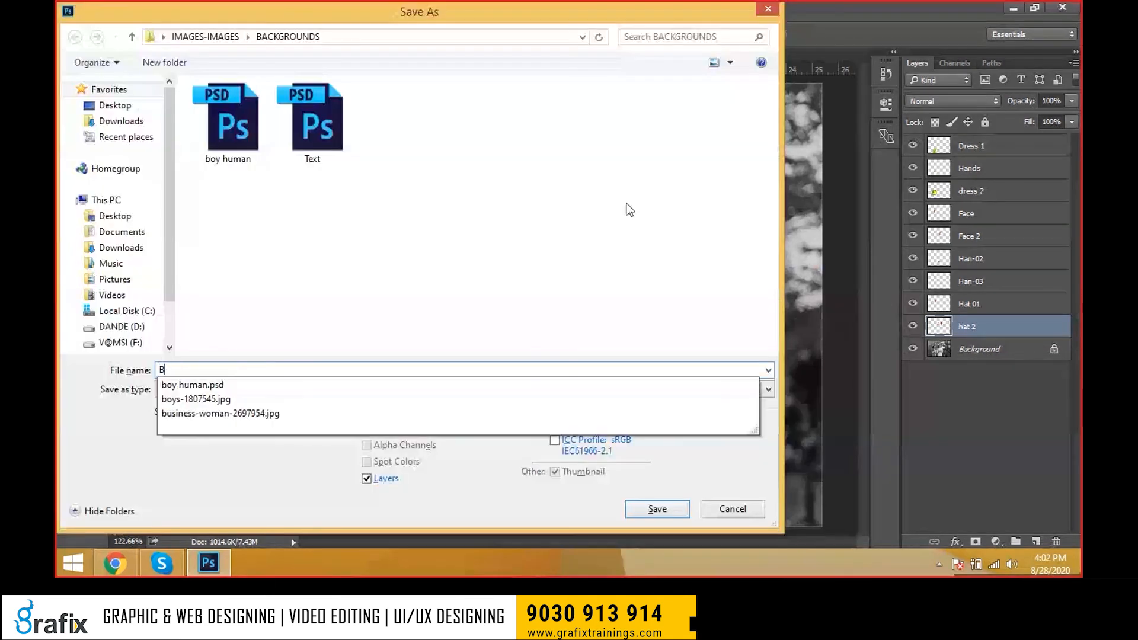
{"action": "type", "text": "/w to color Image"}
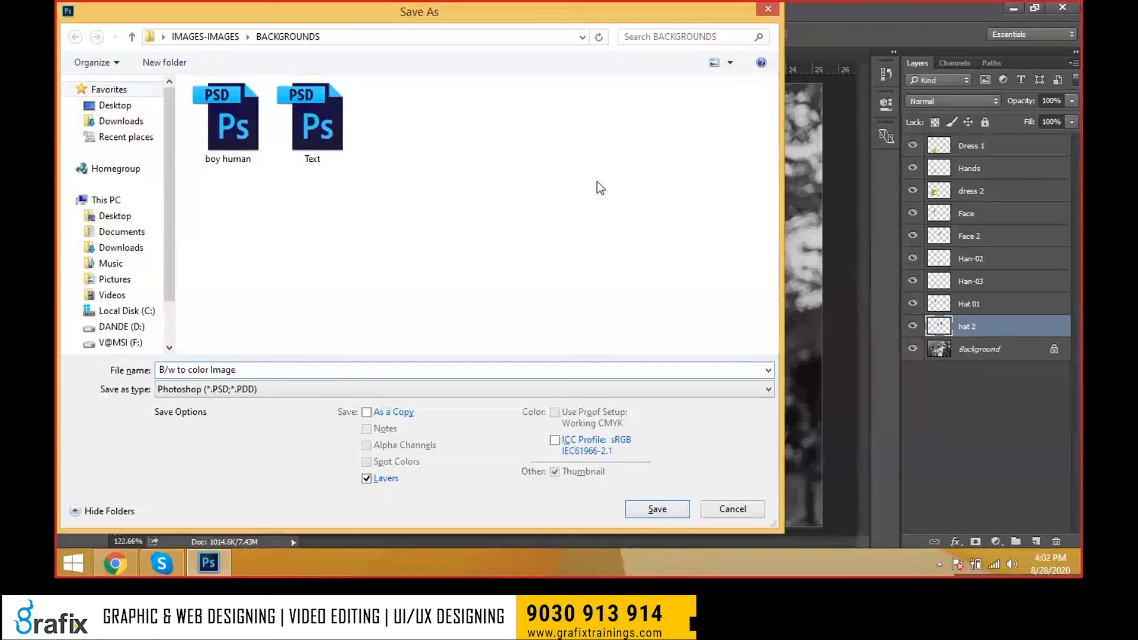
{"action": "left_click", "coordinate": [131, 220]}
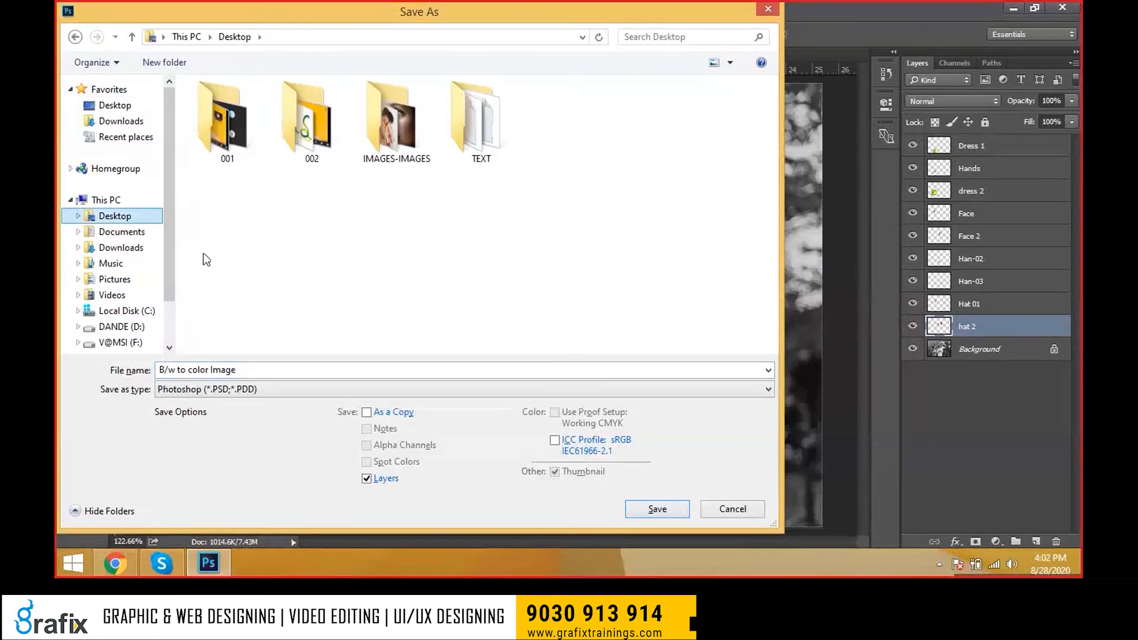
{"action": "left_click", "coordinate": [653, 500]}
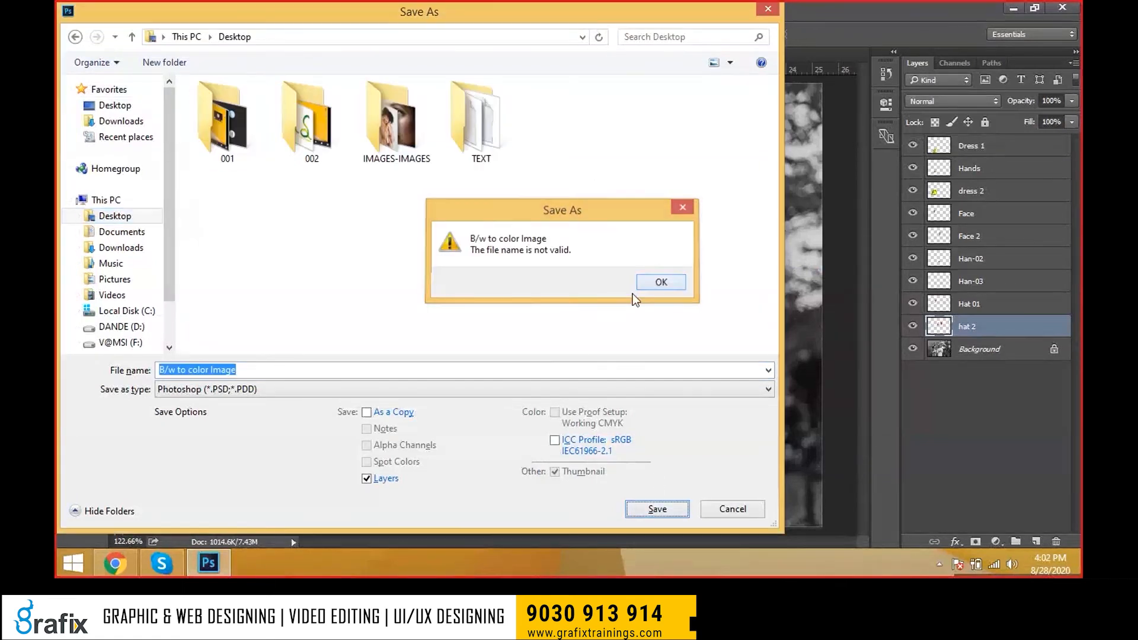
{"action": "left_click", "coordinate": [657, 287]}
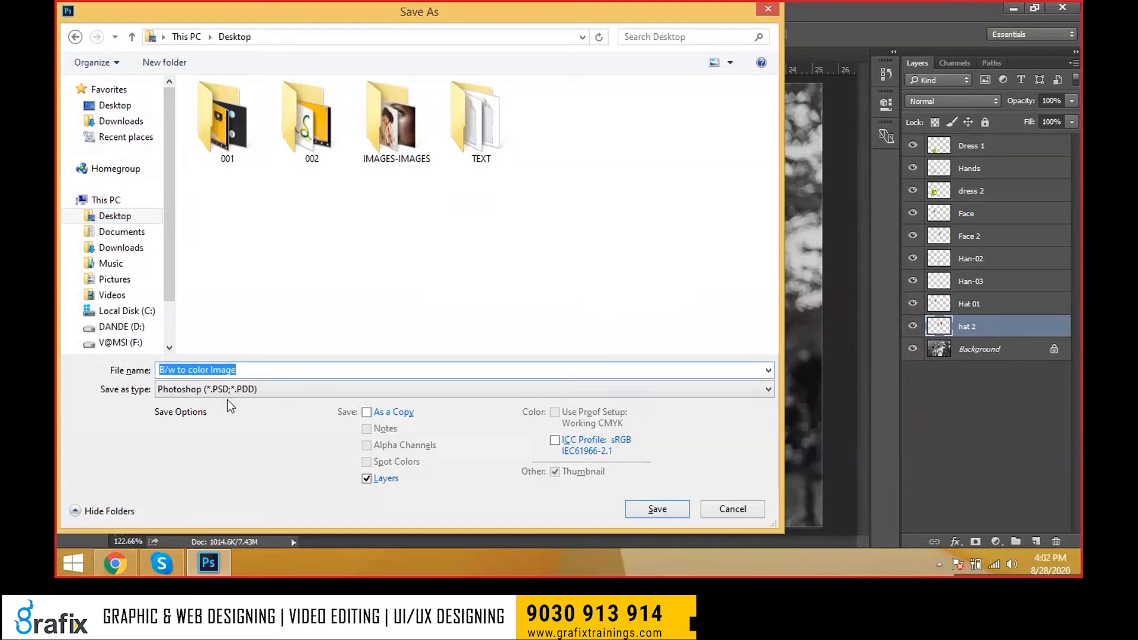
{"action": "left_click", "coordinate": [171, 370]}
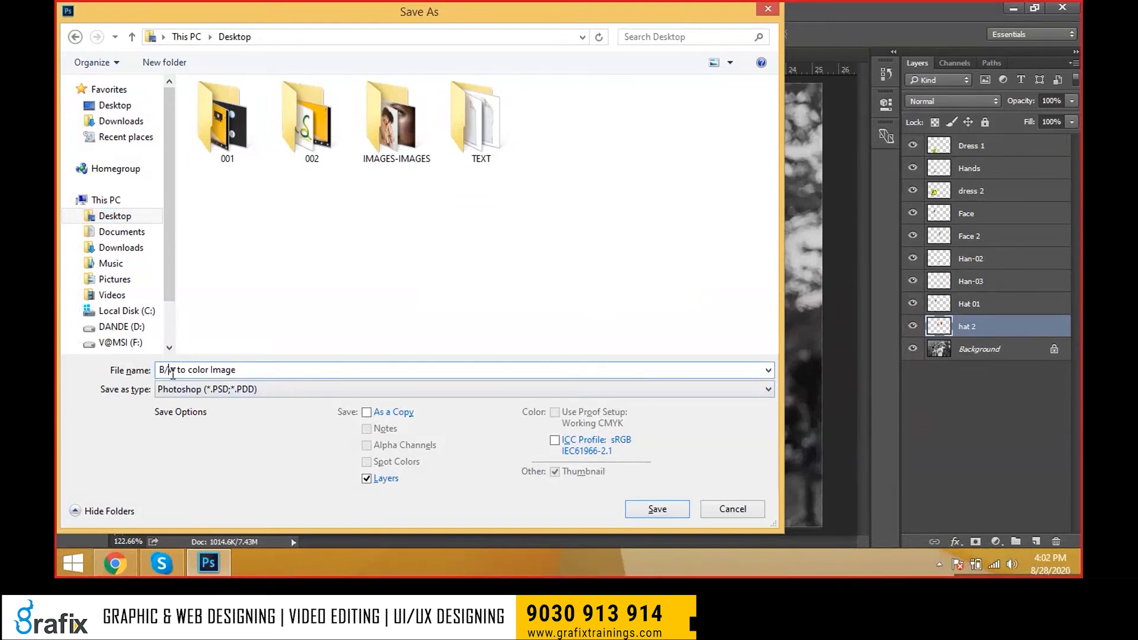
{"action": "key", "text": "BackSpace"}
{"action": "left_click", "coordinate": [635, 512]}
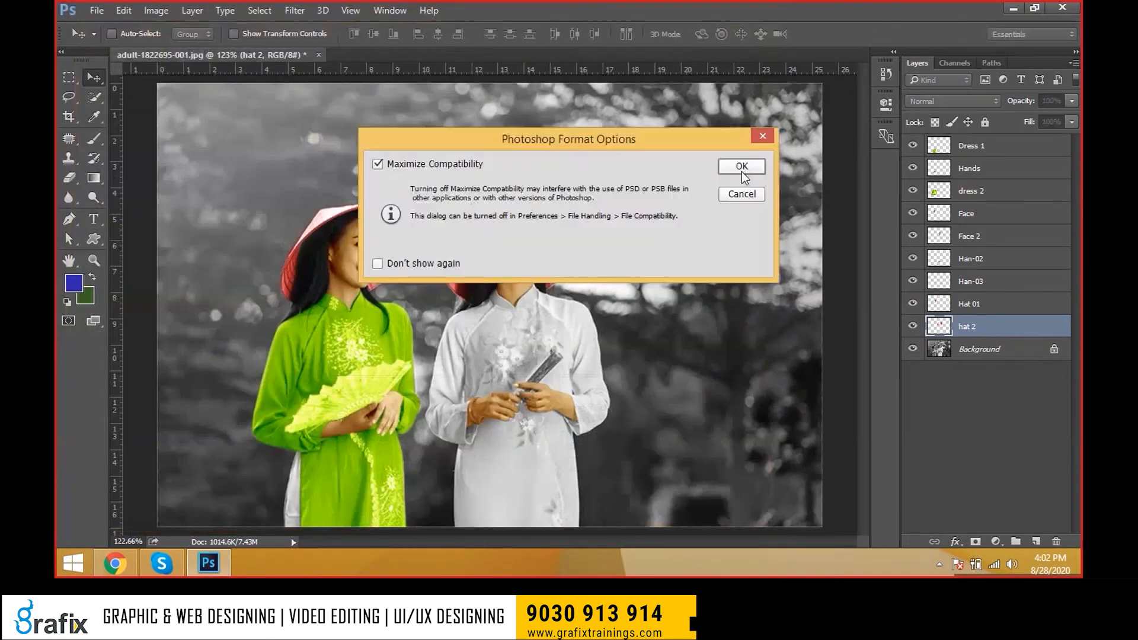
{"action": "left_click", "coordinate": [740, 162]}
- Save a JPEG copy of the document named "Bw to color Image" to the Desktop
{"action": "left_click", "coordinate": [96, 11]}
{"action": "left_click", "coordinate": [124, 179]}
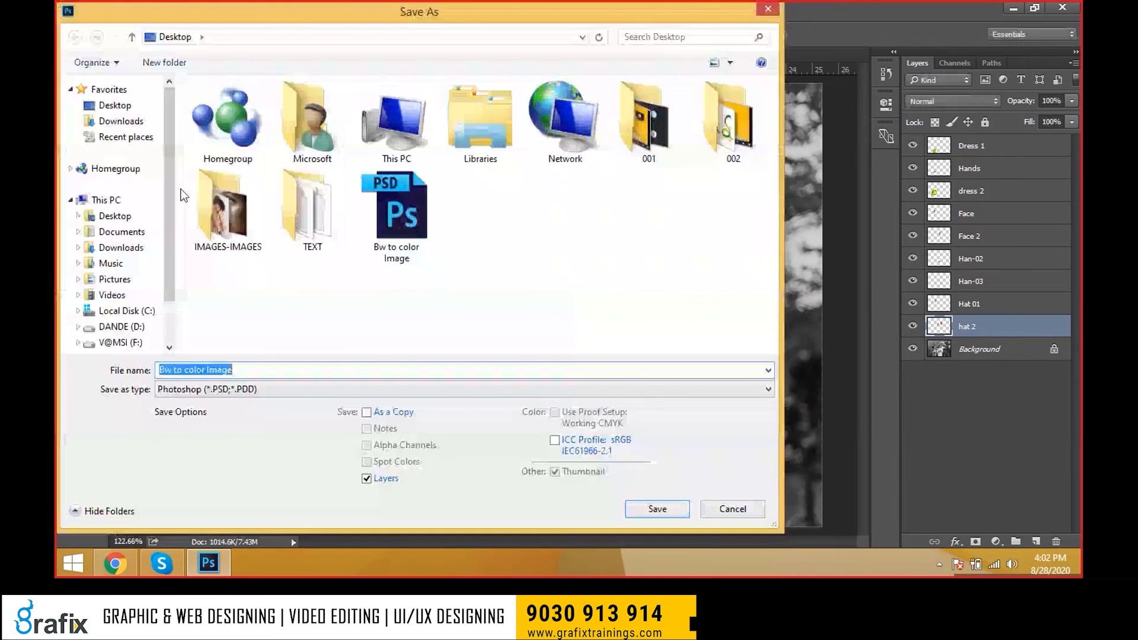
{"action": "left_click_drag", "start_coordinate": [327, 20], "coordinate": [626, 20]}
{"action": "left_click", "coordinate": [599, 391]}
{"action": "left_click", "coordinate": [593, 251]}
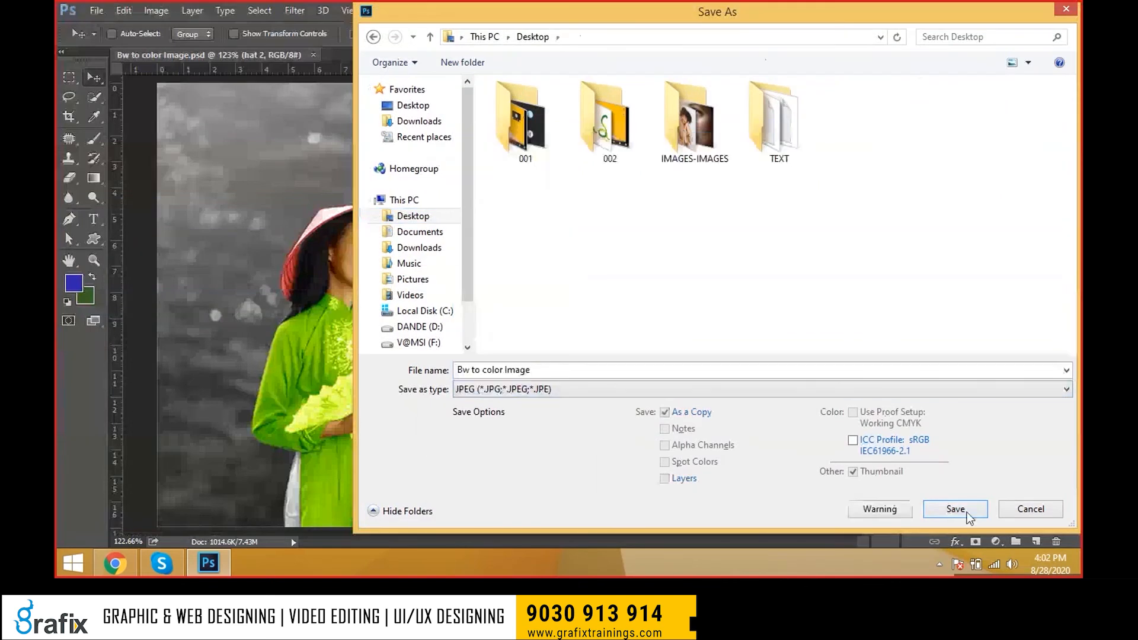
{"action": "left_click", "coordinate": [958, 511]}
{"action": "left_click", "coordinate": [663, 141]}
- Close the document and place the original and colored JPEG files side by side near the middle of the desktop
{"action": "key", "text": "ctrl+w"}
{"action": "left_click", "coordinate": [1013, 8]}
{"action": "left_click_drag", "start_coordinate": [82, 493], "coordinate": [536, 184]}
{"action": "left_click_drag", "start_coordinate": [91, 490], "coordinate": [542, 238]}
{"action": "double_click", "coordinate": [542, 237]}
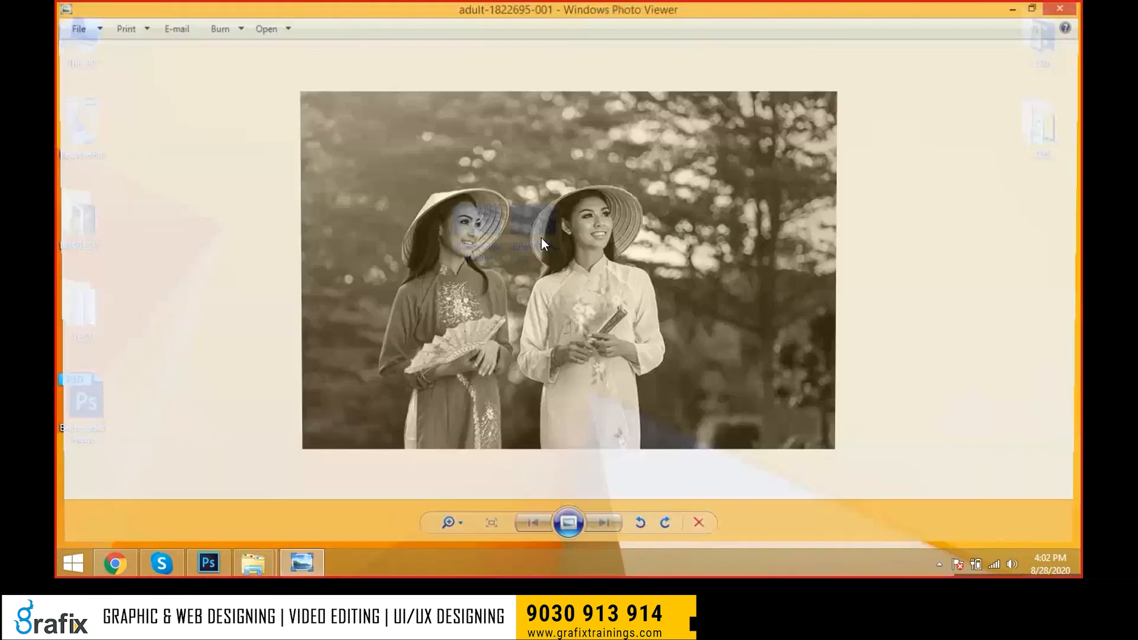
{"action": "key", "text": "Right"}
{"action": "key", "text": "Right"}
{"action": "key", "text": "Right"}
{"action": "key", "text": "Right"}
{"action": "key", "text": "Right"}
{"action": "key", "text": "Right"}
{"action": "key", "text": "Right"}
{"action": "key", "text": "Right"}
{"action": "key", "text": "Right"}
{"action": "key", "text": "Right"}
{"action": "key", "text": "Right"}
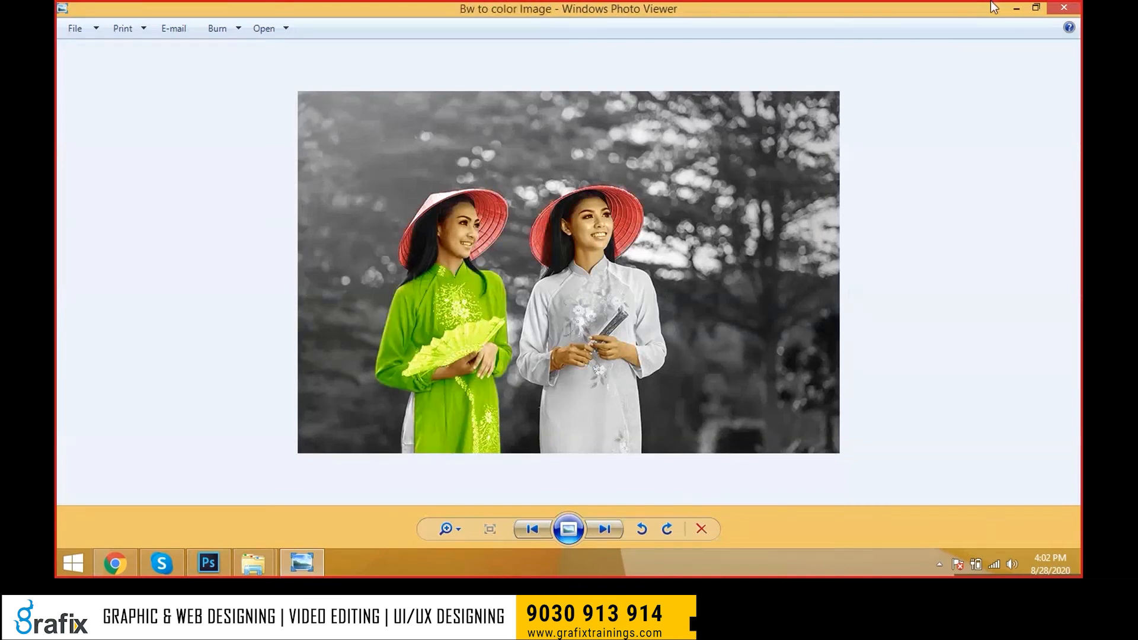
{"action": "left_click", "coordinate": [1016, 8]}
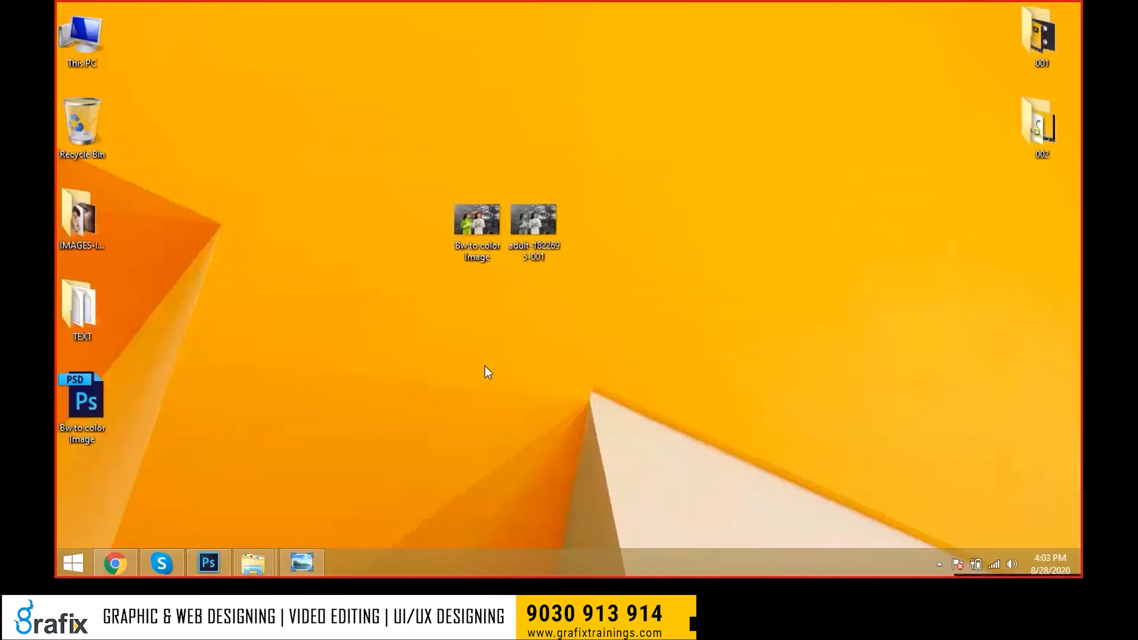
{"action": "left_click", "coordinate": [213, 557]}
{"action": "key", "text": "ctrl+n"}
{"action": "left_click", "coordinate": [671, 186]}
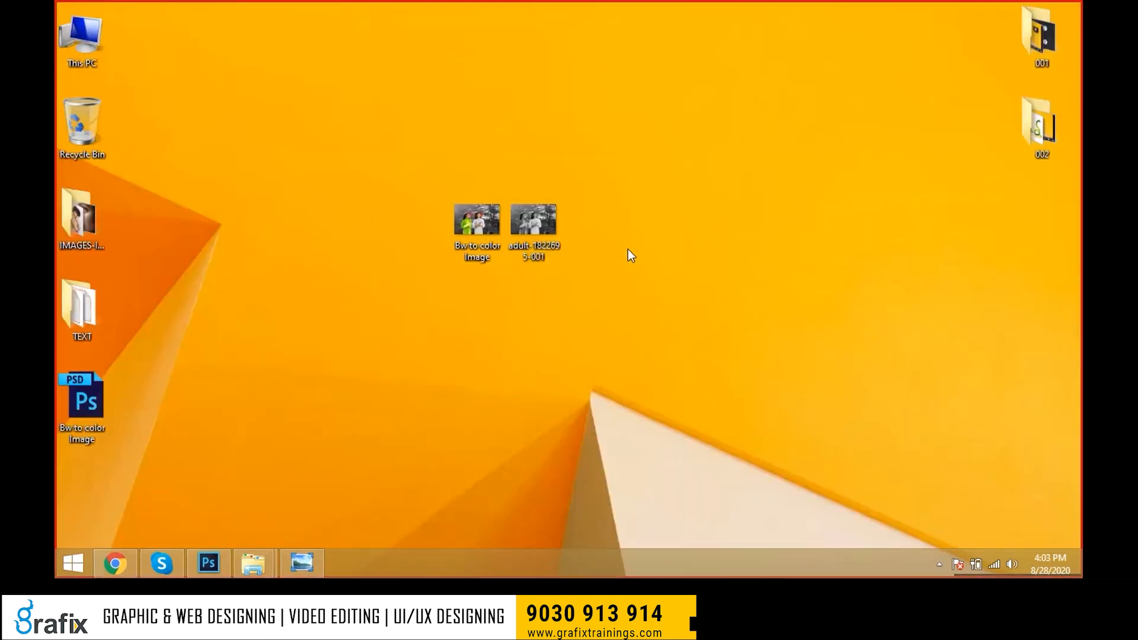
{"action": "left_click_drag", "start_coordinate": [534, 225], "coordinate": [386, 317]}
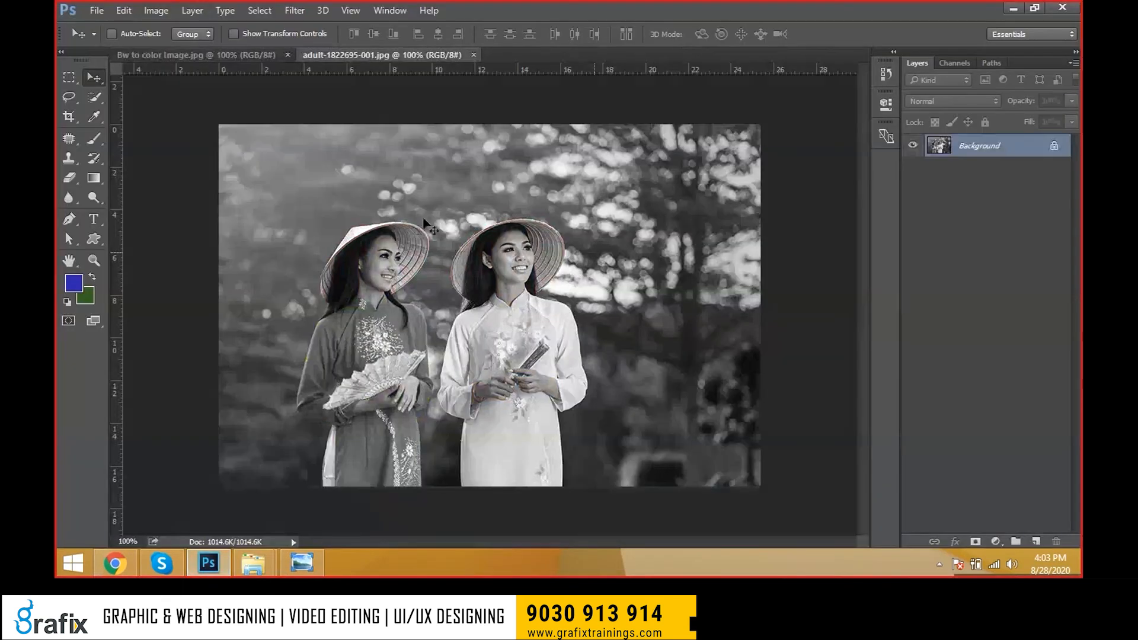
{"action": "key", "text": "c"}
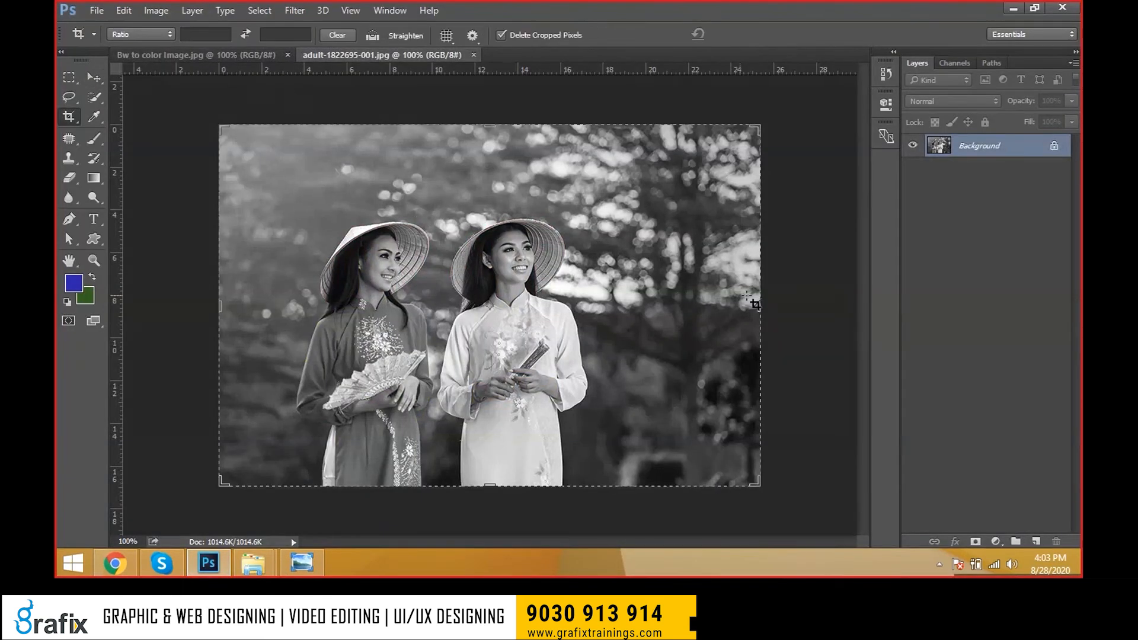
{"action": "left_click_drag", "start_coordinate": [754, 304], "coordinate": [695, 296]}
{"action": "left_click_drag", "start_coordinate": [267, 289], "coordinate": [316, 288]}
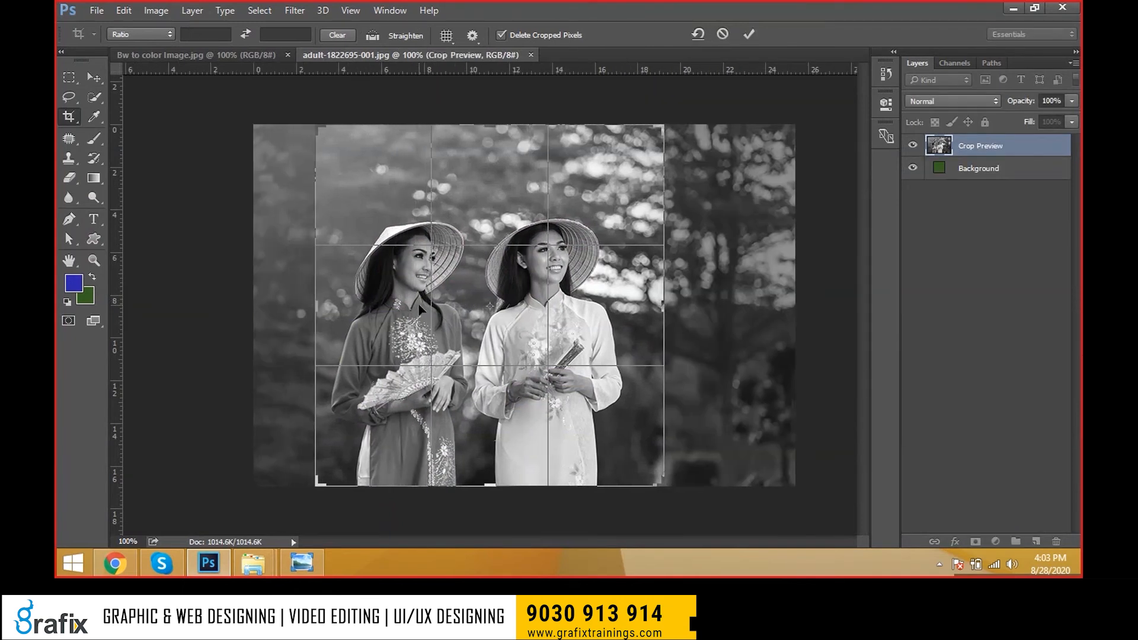
{"action": "key", "text": "Return"}
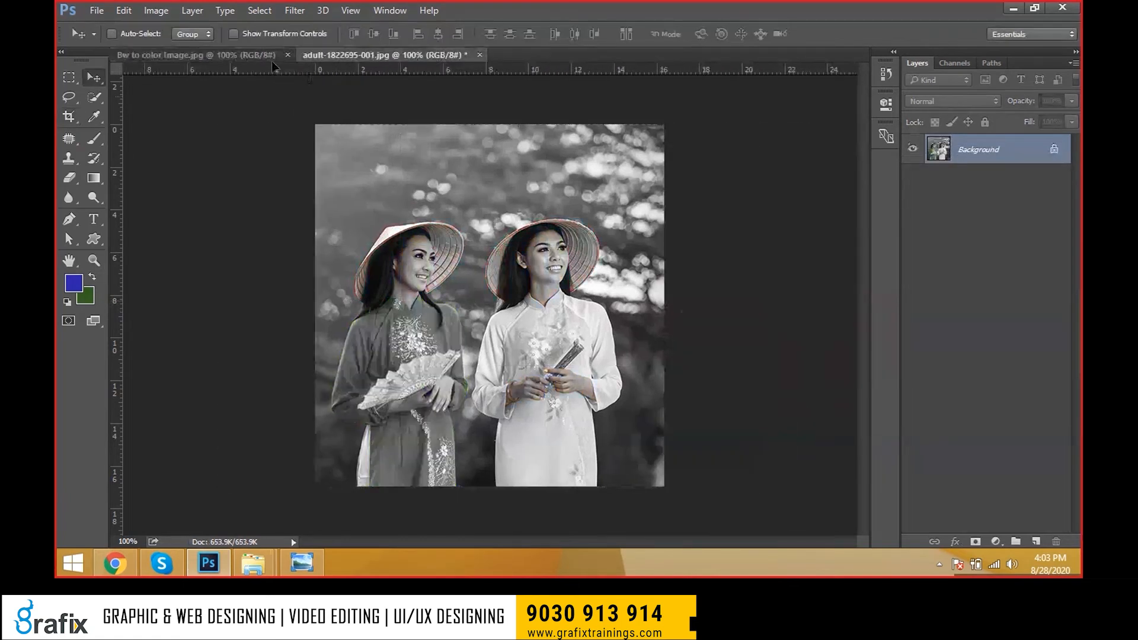
- Place the cropped black-and-white photo at the left side of the colored image document and duplicate the Background layer
{"action": "left_click_drag", "start_coordinate": [272, 64], "coordinate": [399, 165]}
{"action": "left_click_drag", "start_coordinate": [450, 235], "coordinate": [359, 232]}
{"action": "left_click", "coordinate": [995, 176]}
{"action": "key", "text": "ctrl+j"}
- Extend the canvas to the right with the Crop tool to make room for a side-by-side comparison
{"action": "mouse_move", "coordinate": [713, 320]}
{"action": "left_mouse_down"}
{"action": "mouse_move", "coordinate": [835, 320]}
{"action": "mouse_move", "coordinate": [712, 324]}
{"action": "mouse_move", "coordinate": [710, 301]}
{"action": "left_mouse_up"}
{"action": "scroll", "coordinate": [495, 297], "scroll_direction": "down", "scroll_amount": 3}
{"action": "key", "text": "c"}
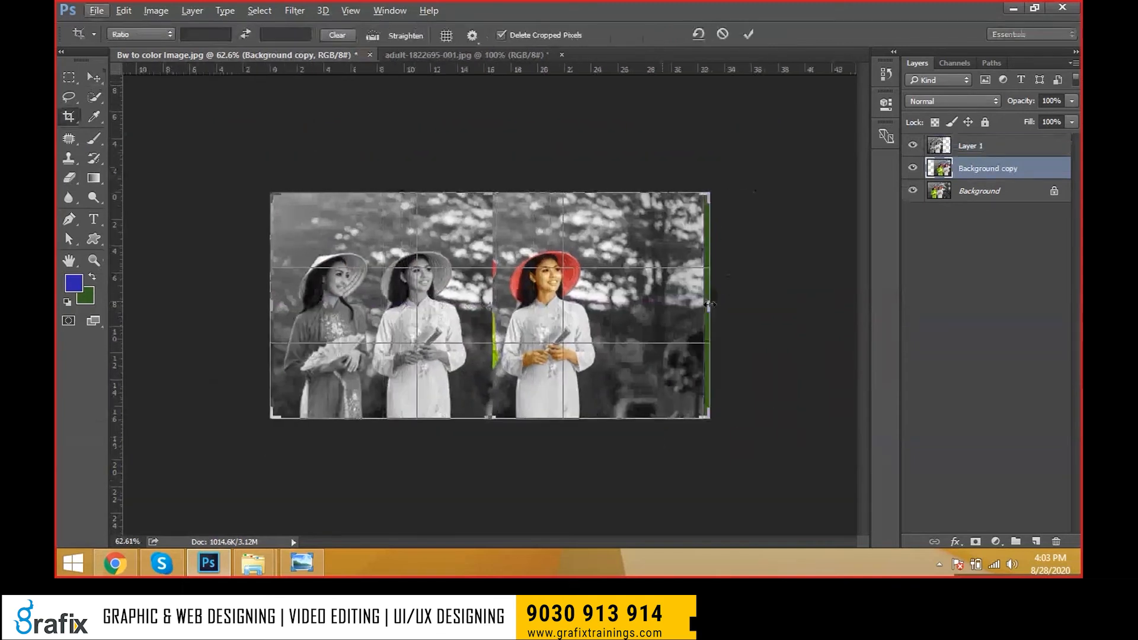
{"action": "key", "text": "Return"}
- Shift the Background copy layer to the right so both colored women stand beside the black-and-white pair
{"action": "key", "text": "v"}
{"action": "right_click", "coordinate": [616, 301]}
{"action": "left_click", "coordinate": [640, 310]}
{"action": "left_click_drag", "start_coordinate": [610, 309], "coordinate": [695, 305]}
{"action": "scroll", "coordinate": [546, 323], "scroll_direction": "up", "scroll_amount": 2}
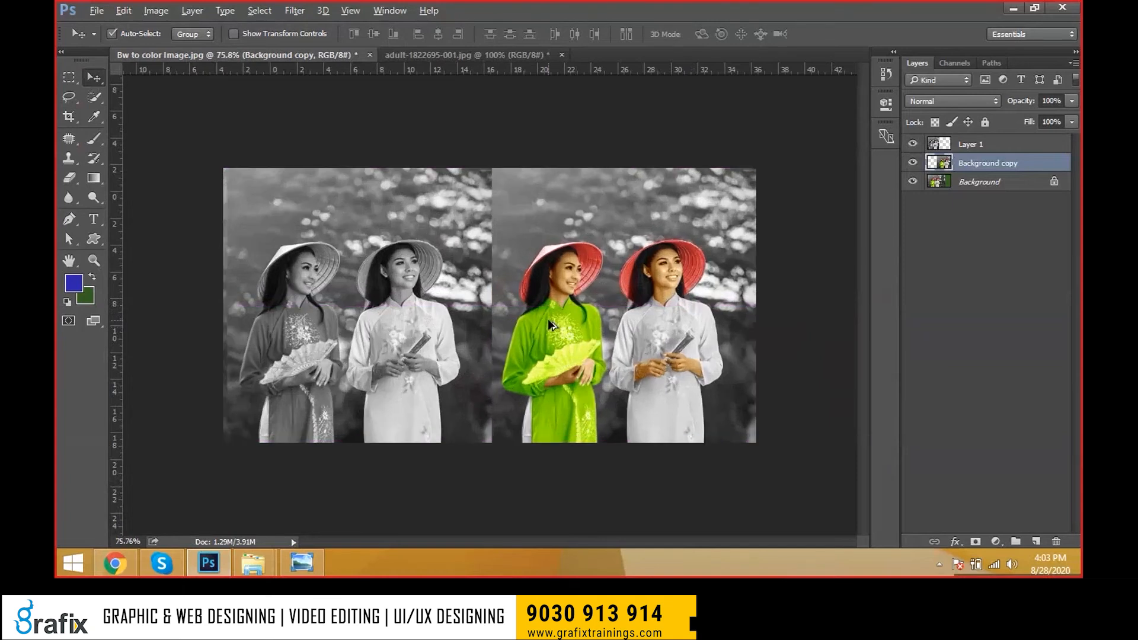
{"action": "scroll", "coordinate": [549, 321], "scroll_direction": "up", "scroll_amount": 1}
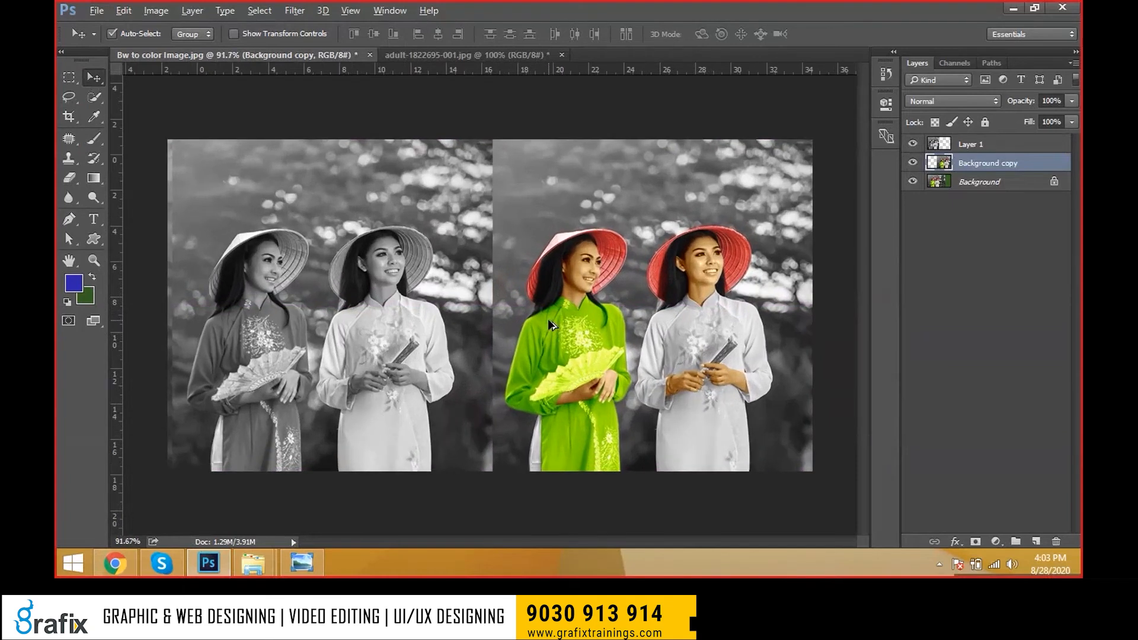
{"action": "left_click_drag", "start_coordinate": [657, 325], "coordinate": [666, 325]}
{"action": "scroll", "coordinate": [830, 413], "scroll_direction": "down", "scroll_amount": 2}
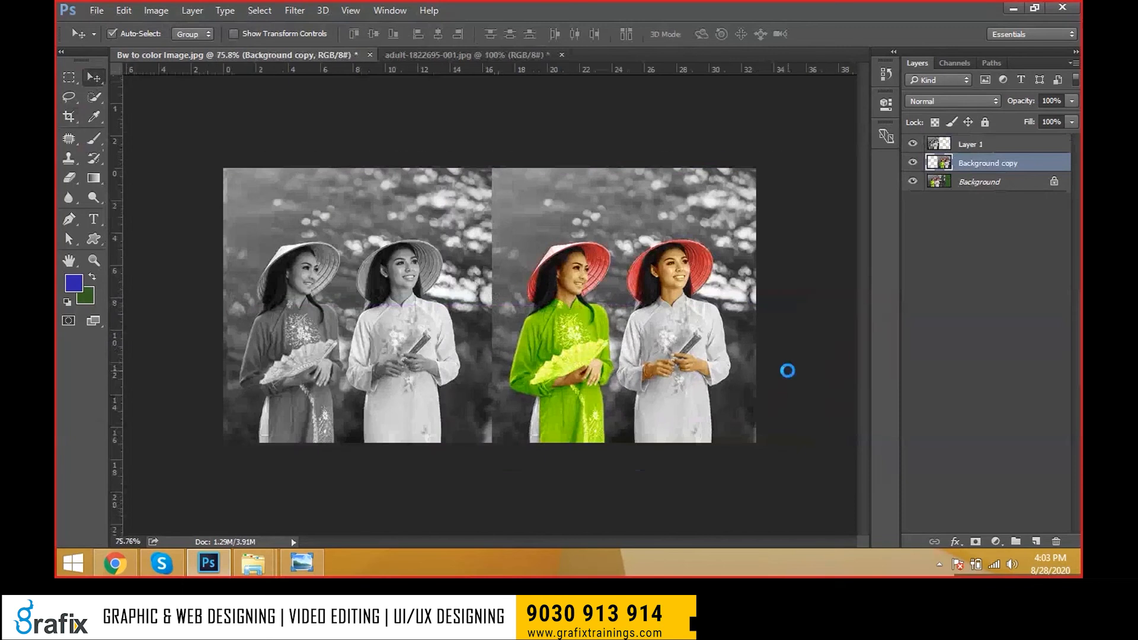
- Save the comparison as a JPEG on the Desktop, replacing the existing "Bw to color Image" file
{"action": "key", "text": "ctrl+shift+s"}
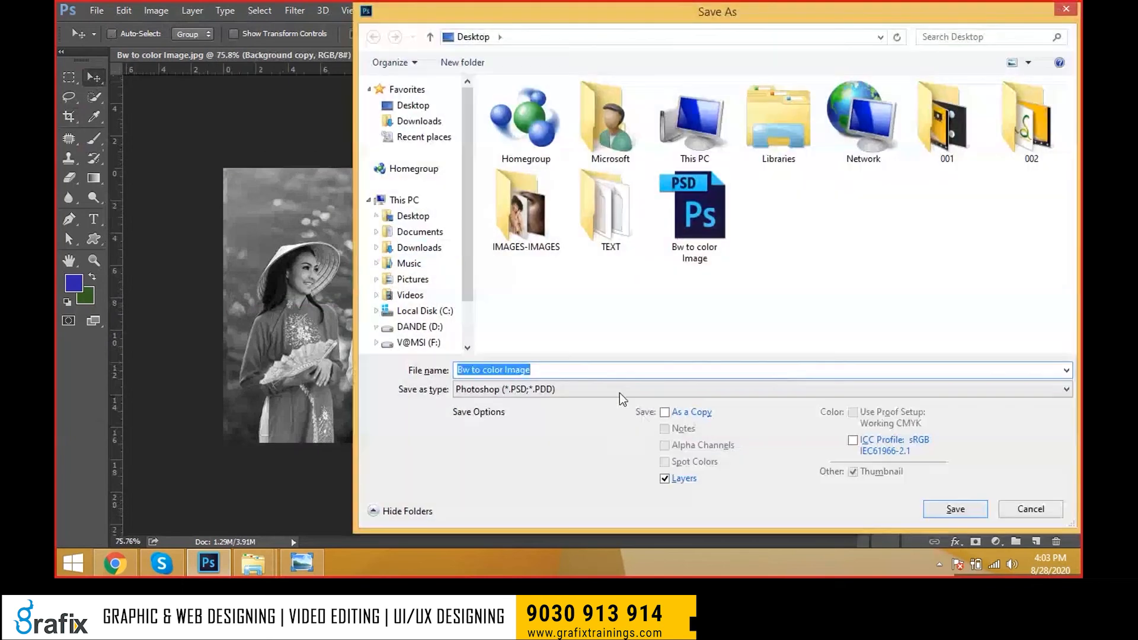
{"action": "left_click", "coordinate": [620, 391]}
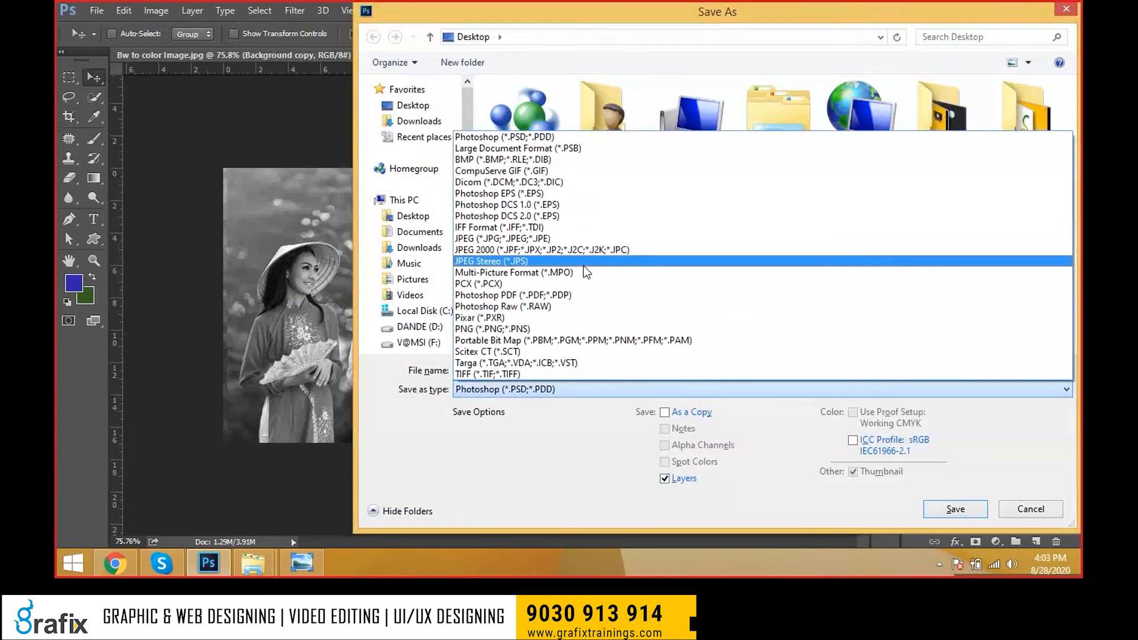
{"action": "left_click", "coordinate": [584, 239]}
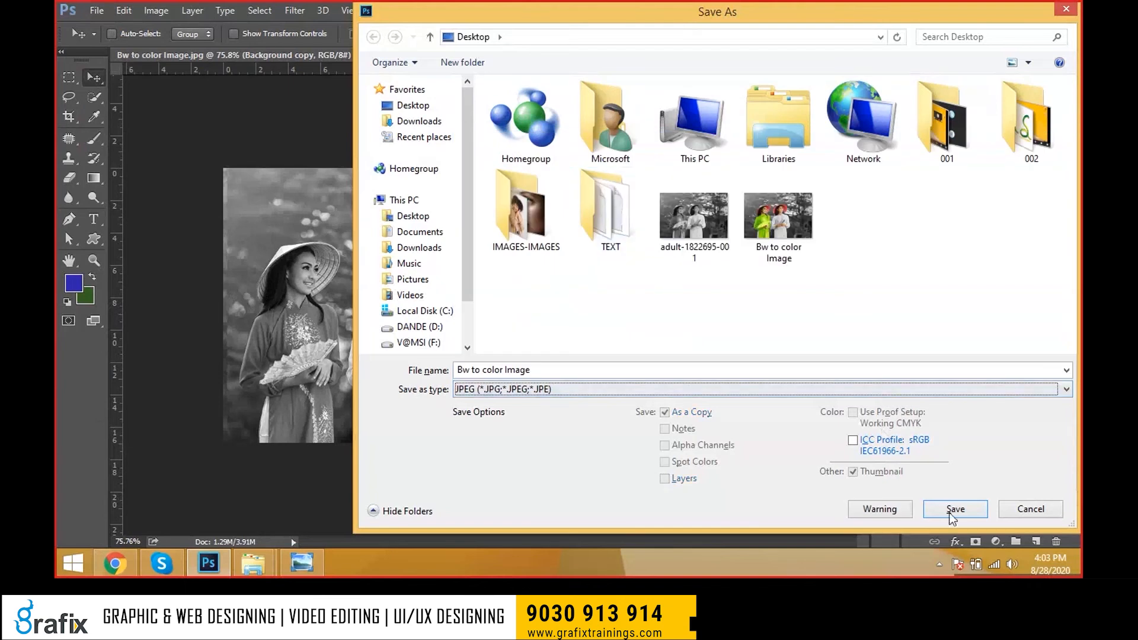
{"action": "left_click", "coordinate": [970, 513]}
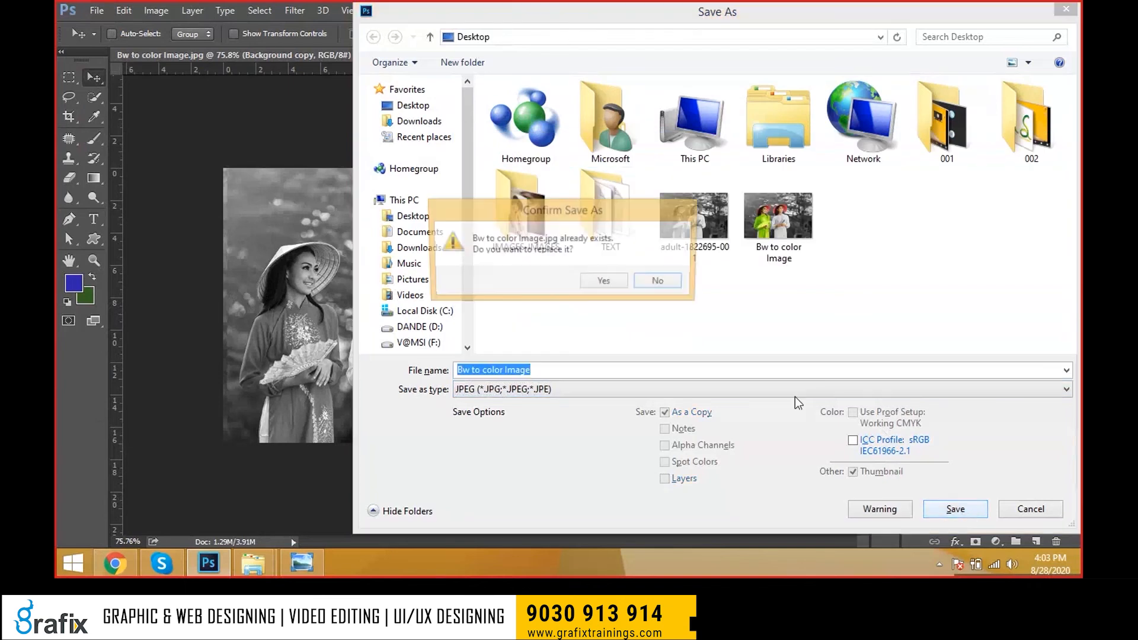
{"action": "left_click", "coordinate": [603, 280]}
{"action": "key", "text": "Return"}
{"action": "key", "text": "super+d"}
{"action": "left_click", "coordinate": [548, 326]}
{"action": "left_click", "coordinate": [95, 493]}
{"action": "double_click", "coordinate": [97, 498]}
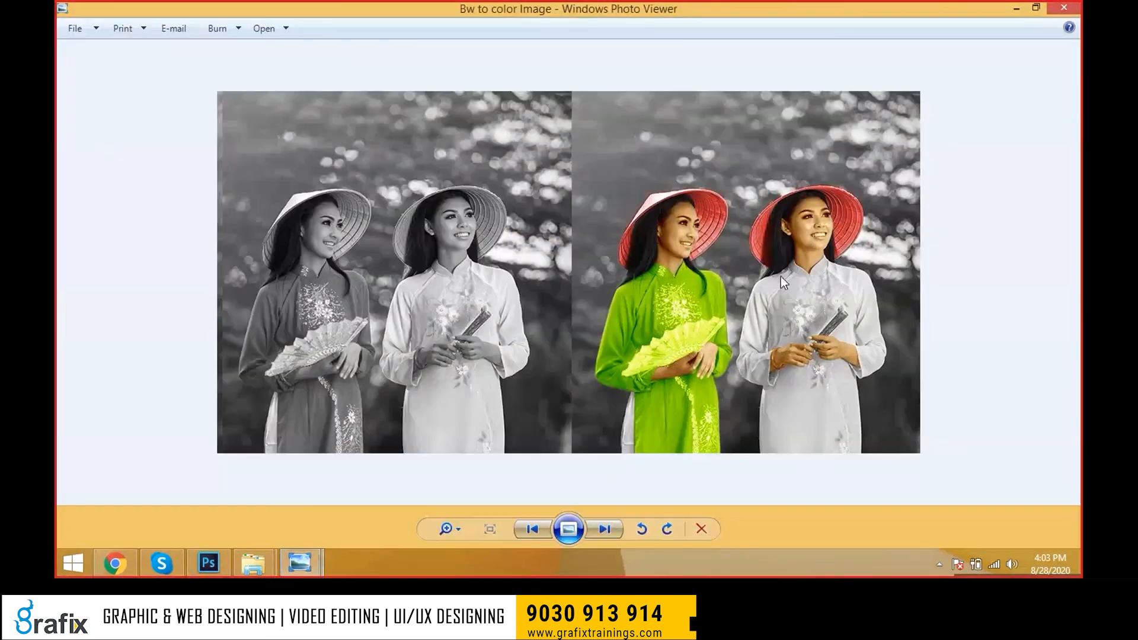
{"action": "key", "text": "alt+Tab"}
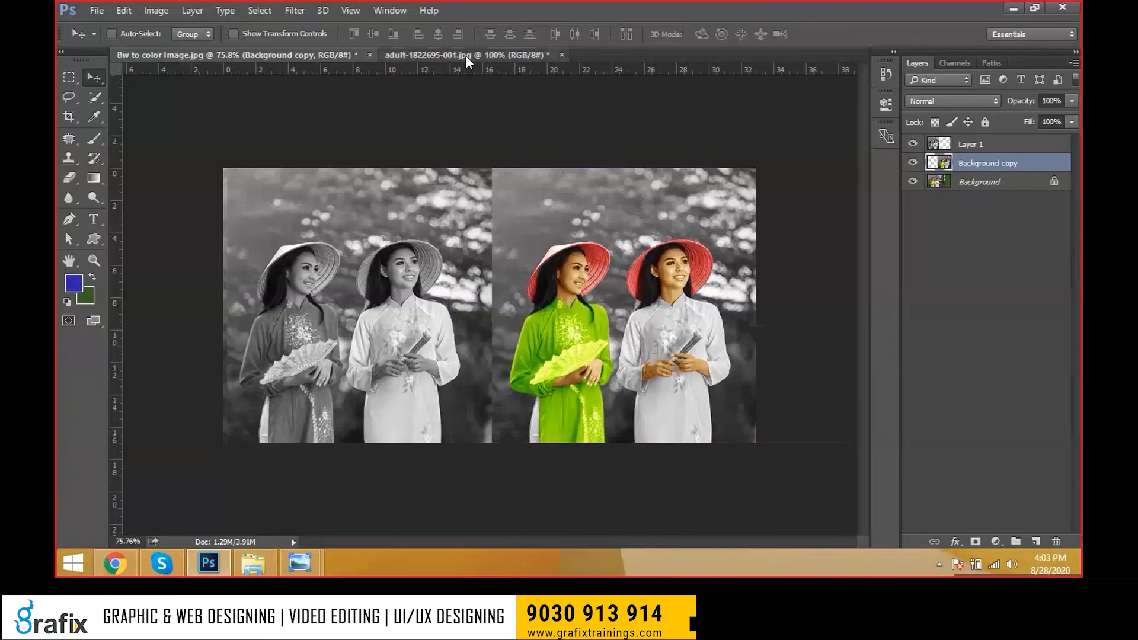
{"action": "left_click", "coordinate": [466, 56]}
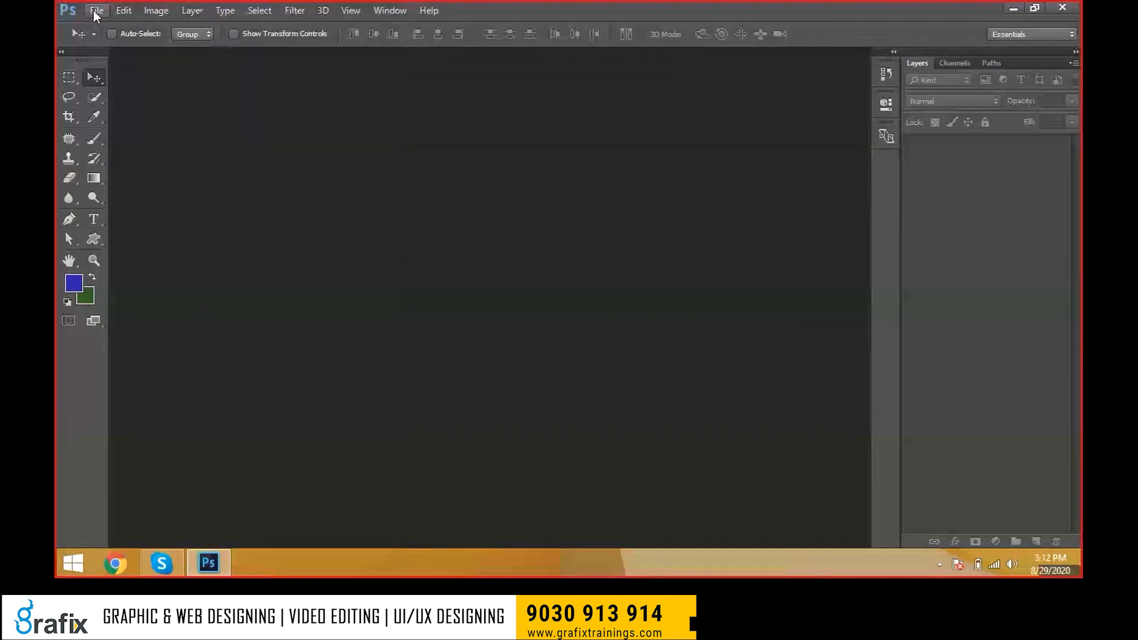
- Start a new document and set its width and height to 10 inches each
{"action": "left_click", "coordinate": [95, 10]}
{"action": "left_click", "coordinate": [110, 23]}
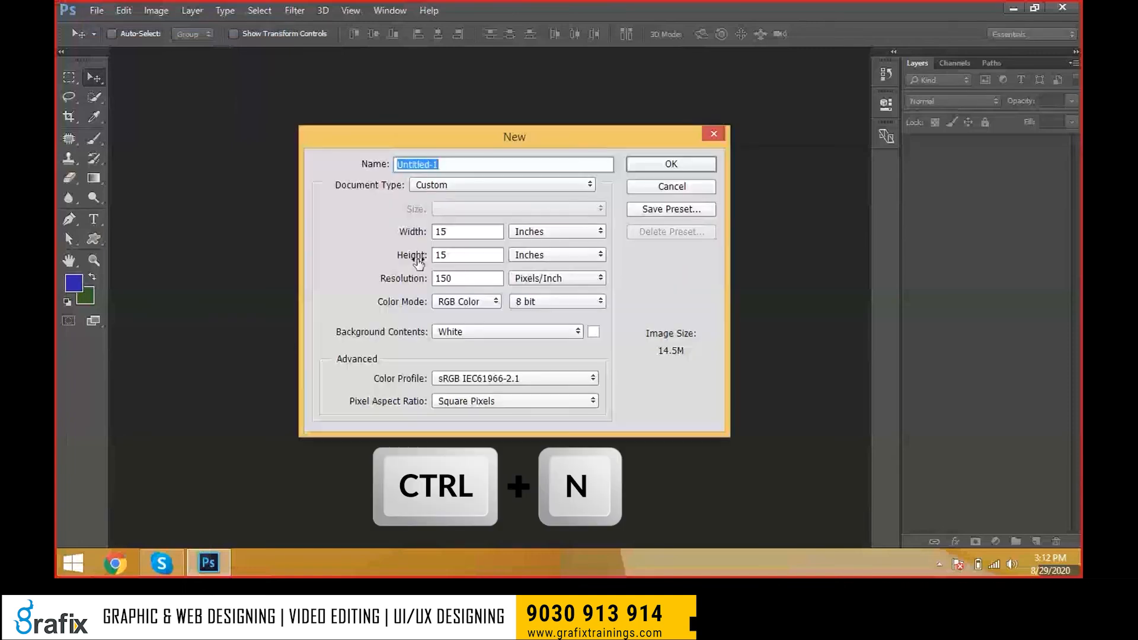
{"action": "key", "text": "Escape"}
{"action": "key", "text": "ctrl+n"}
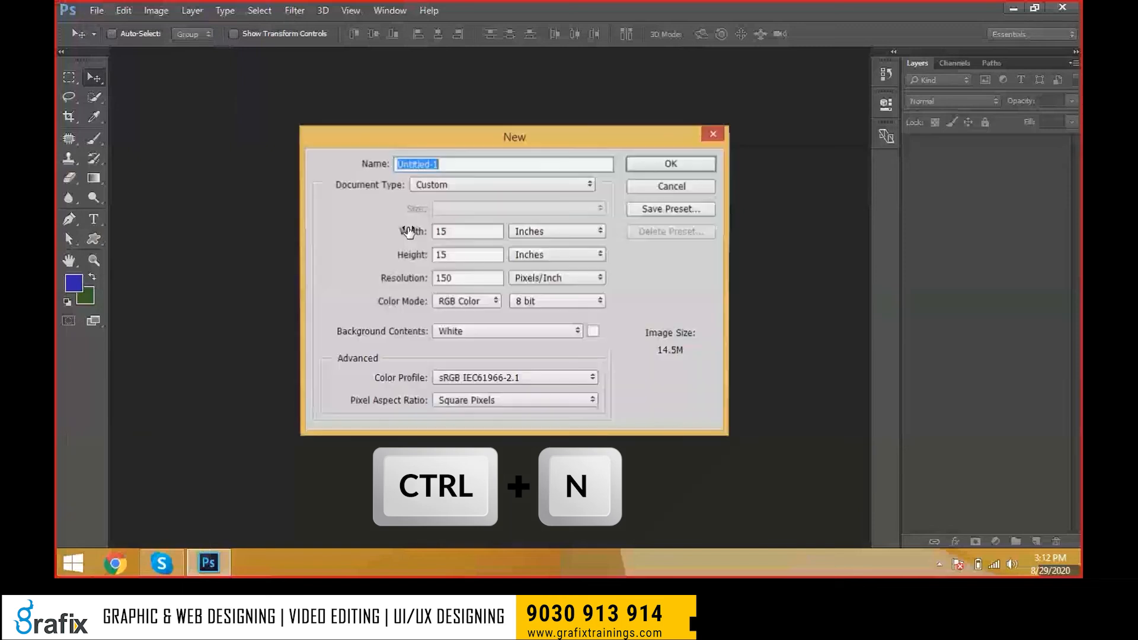
{"action": "left_click_drag", "start_coordinate": [467, 231], "coordinate": [390, 261]}
{"action": "left_click", "coordinate": [519, 234]}
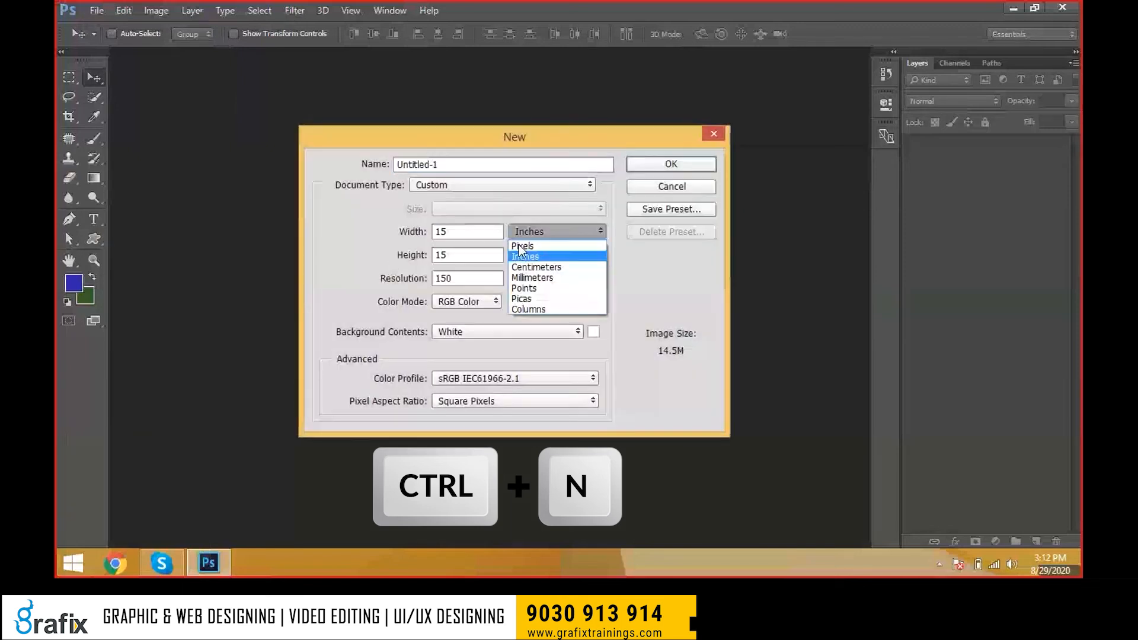
{"action": "left_click", "coordinate": [522, 256]}
{"action": "double_click", "coordinate": [483, 231]}
{"action": "type", "text": "10"}
{"action": "key", "text": "Tab"}
{"action": "type", "text": "10"}
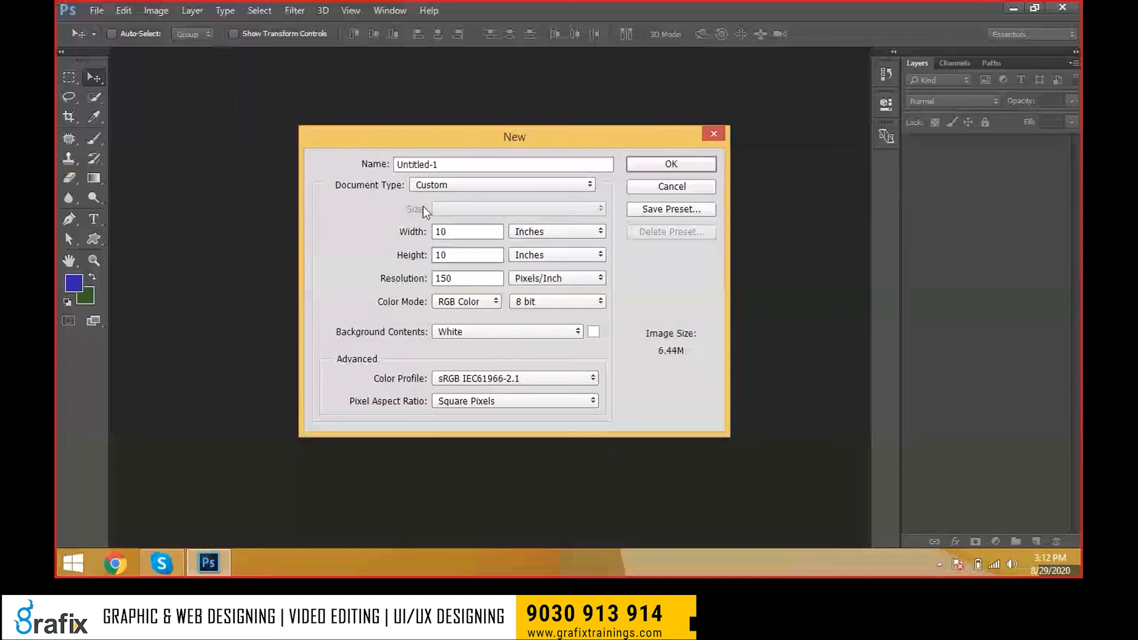
- Set the resolution to 72 pixels/inch and create the RGB document with a white background
{"action": "left_click_drag", "start_coordinate": [478, 272], "coordinate": [375, 278]}
{"action": "type", "text": "72"}
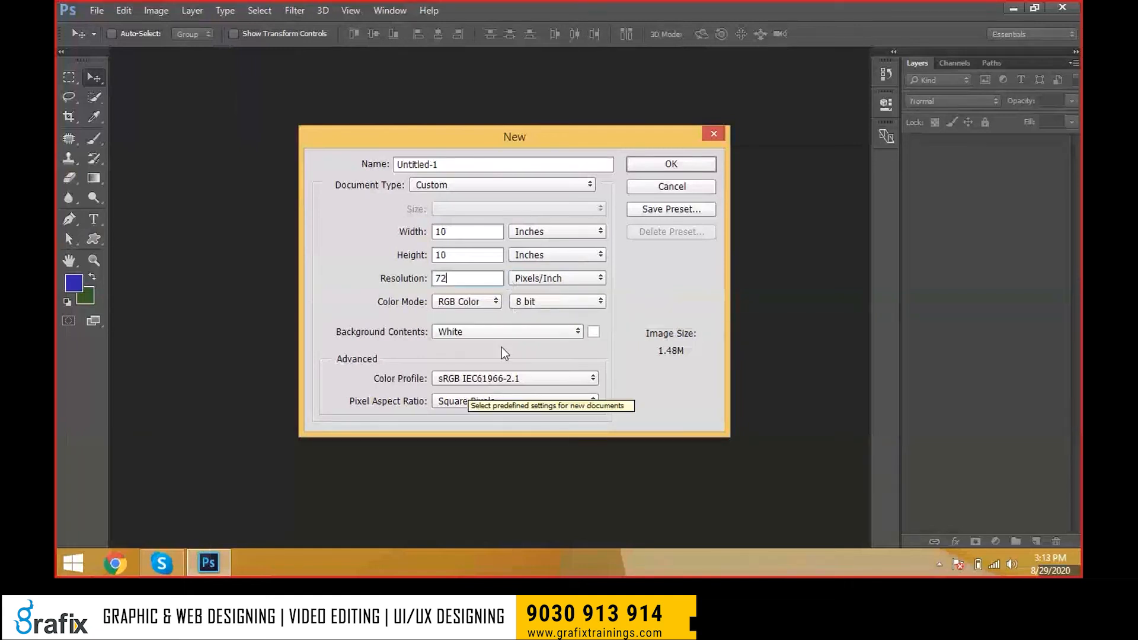
{"action": "left_click", "coordinate": [690, 169]}
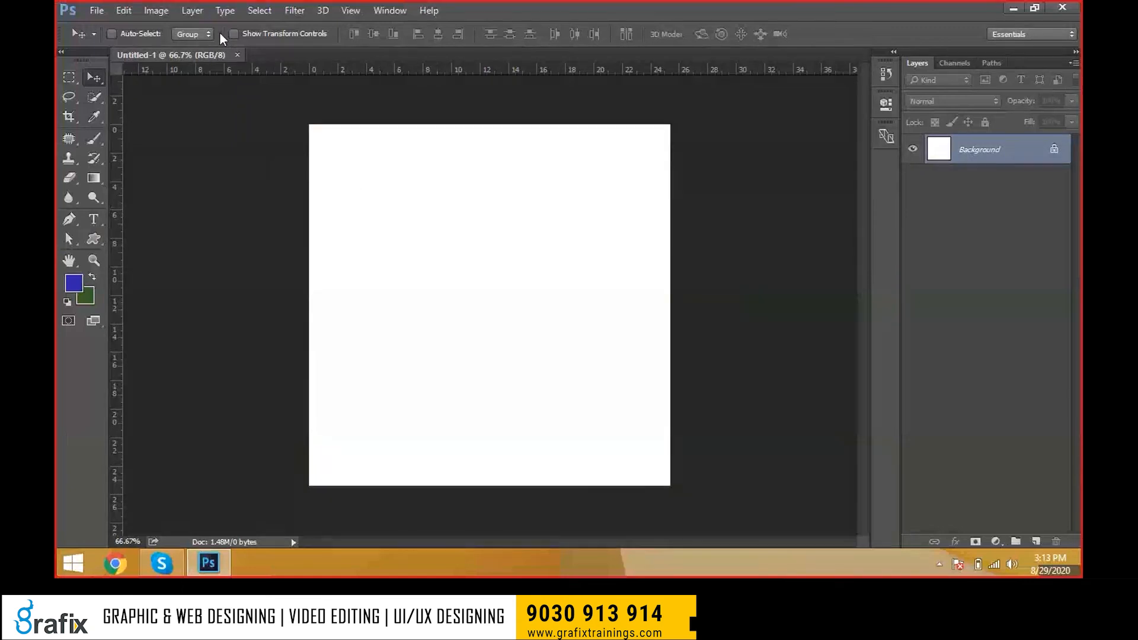
- Add a new layer above the Background using the default New Layer settings, and delete it
{"action": "left_click", "coordinate": [187, 9]}
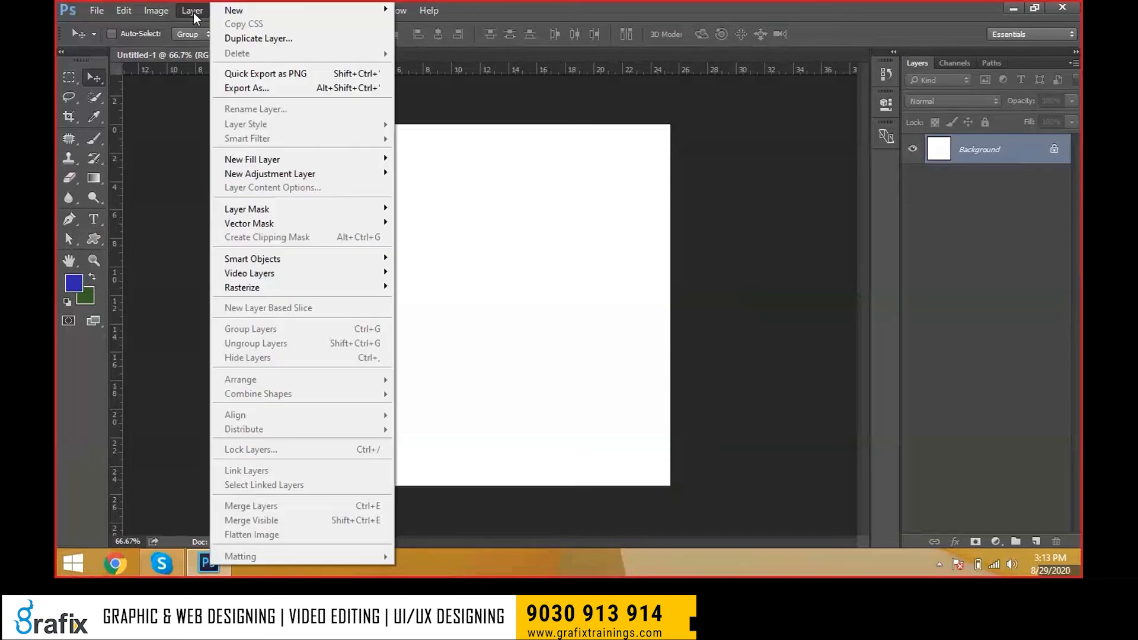
{"action": "mouse_move", "coordinate": [237, 10]}
{"action": "left_click", "coordinate": [748, 246]}
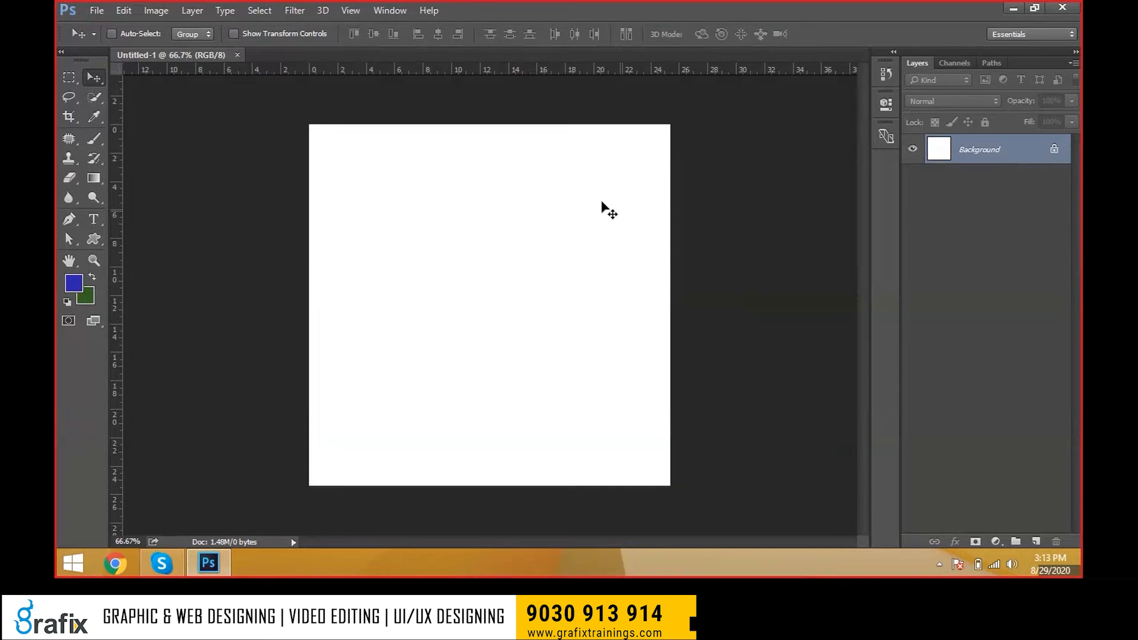
{"action": "left_click", "coordinate": [193, 11]}
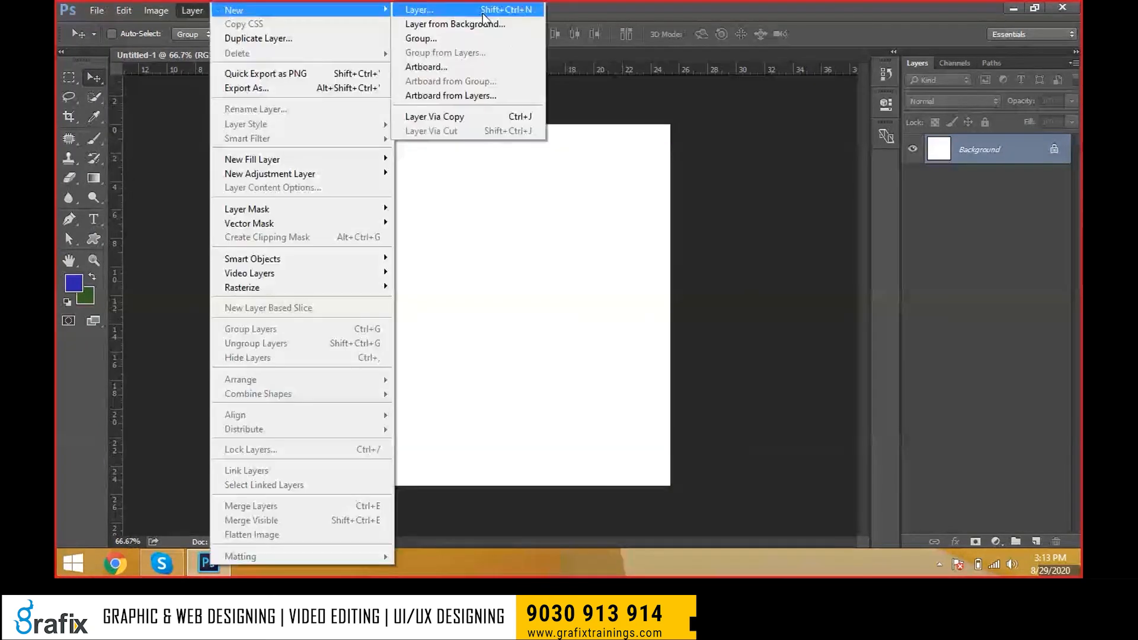
{"action": "left_click", "coordinate": [750, 215]}
{"action": "key", "text": "ctrl+shift+n"}
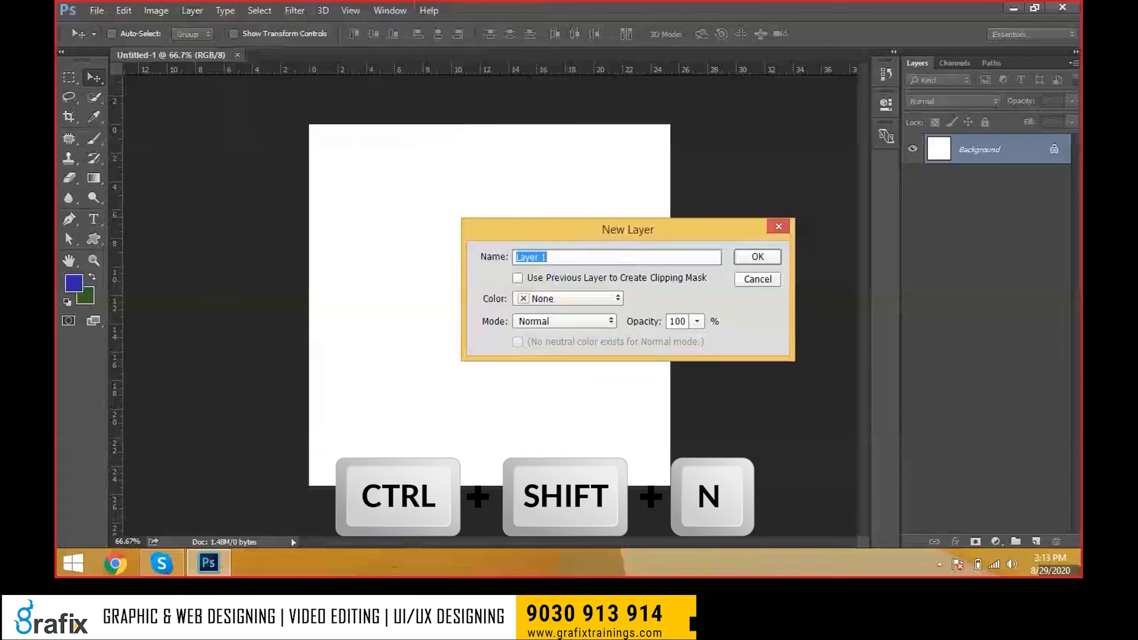
{"action": "left_click_drag", "start_coordinate": [591, 229], "coordinate": [638, 311]}
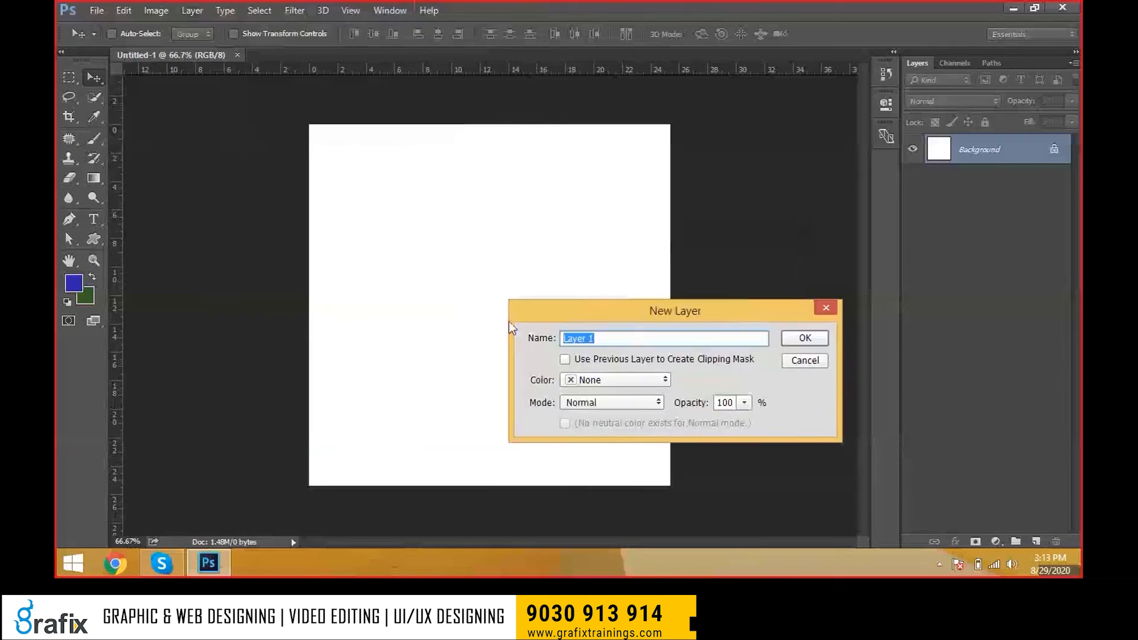
{"action": "left_click", "coordinate": [820, 344]}
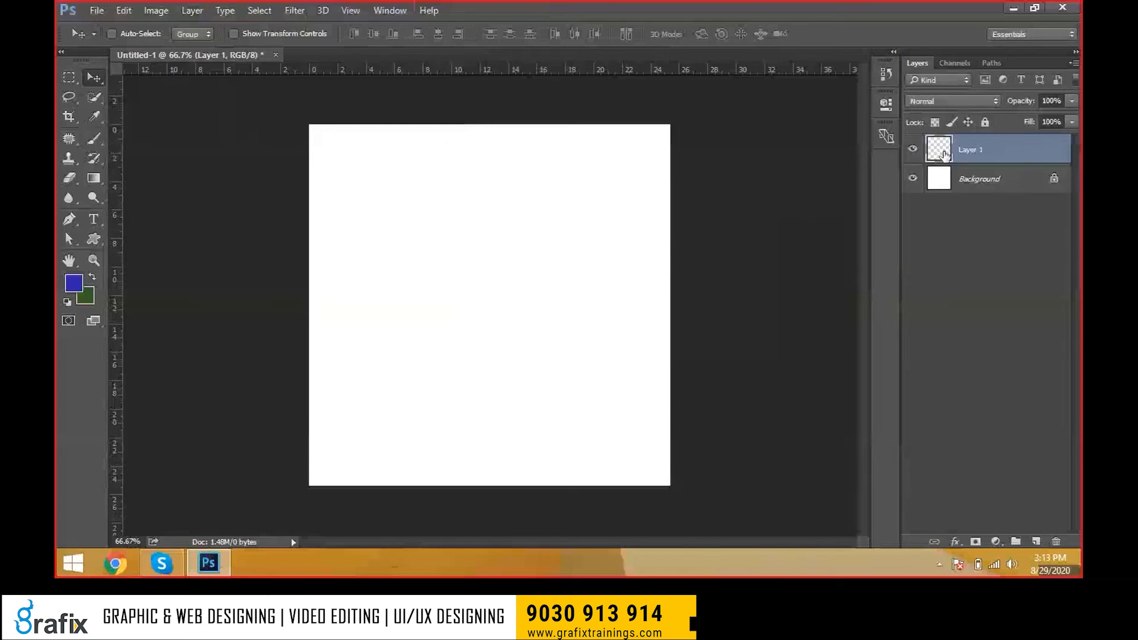
{"action": "left_click_drag", "start_coordinate": [942, 156], "coordinate": [1059, 538]}
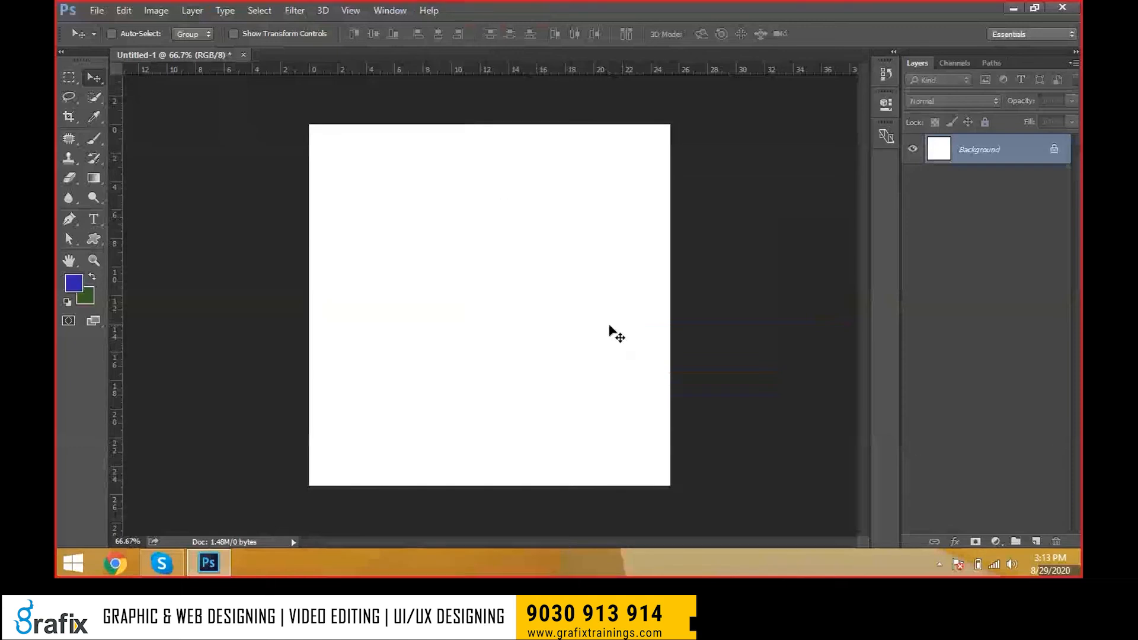
- Add a blank layer directly, without the New Layer settings, and delete it again
{"action": "key", "text": "ctrl+shift+n"}
{"action": "key", "text": "Escape"}
{"action": "left_click", "coordinate": [1035, 543]}
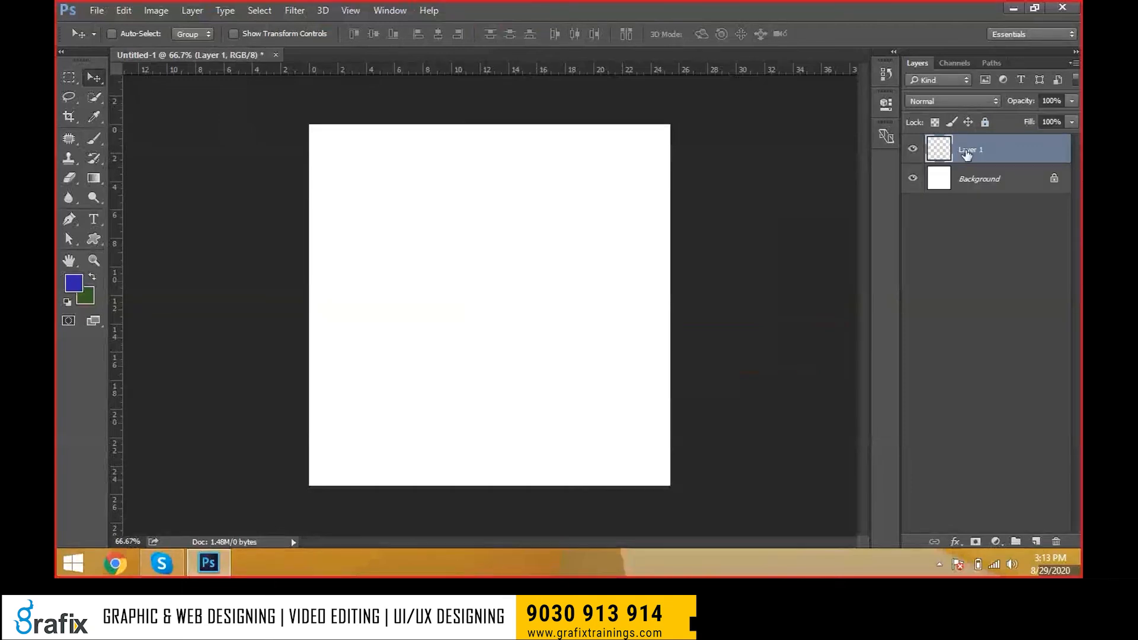
{"action": "left_click", "coordinate": [1056, 541]}
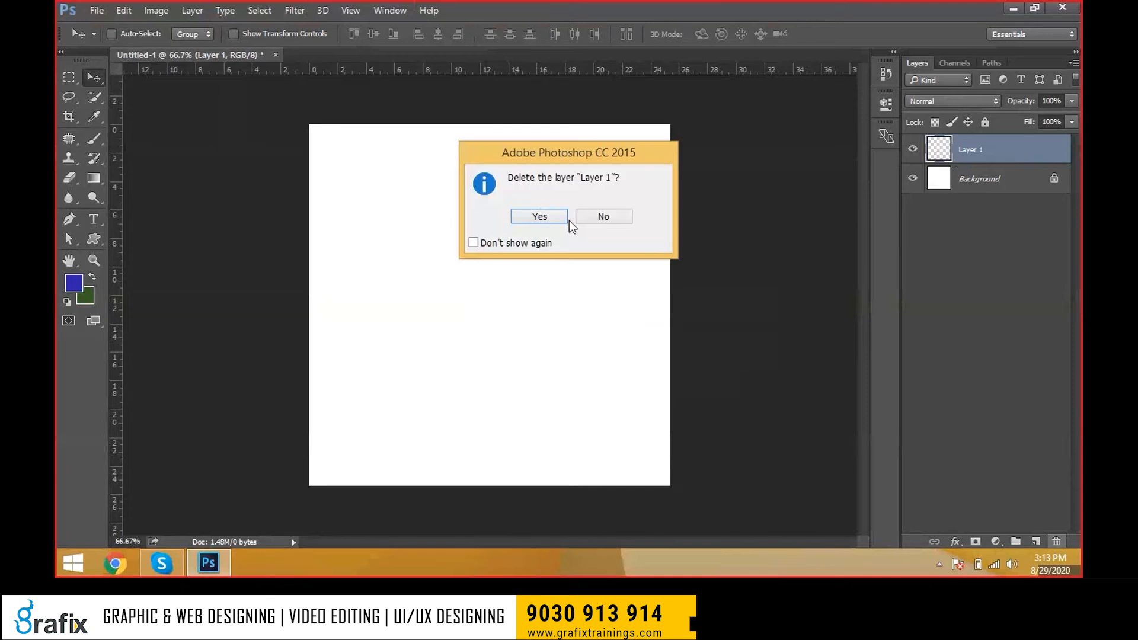
{"action": "left_click", "coordinate": [540, 216]}
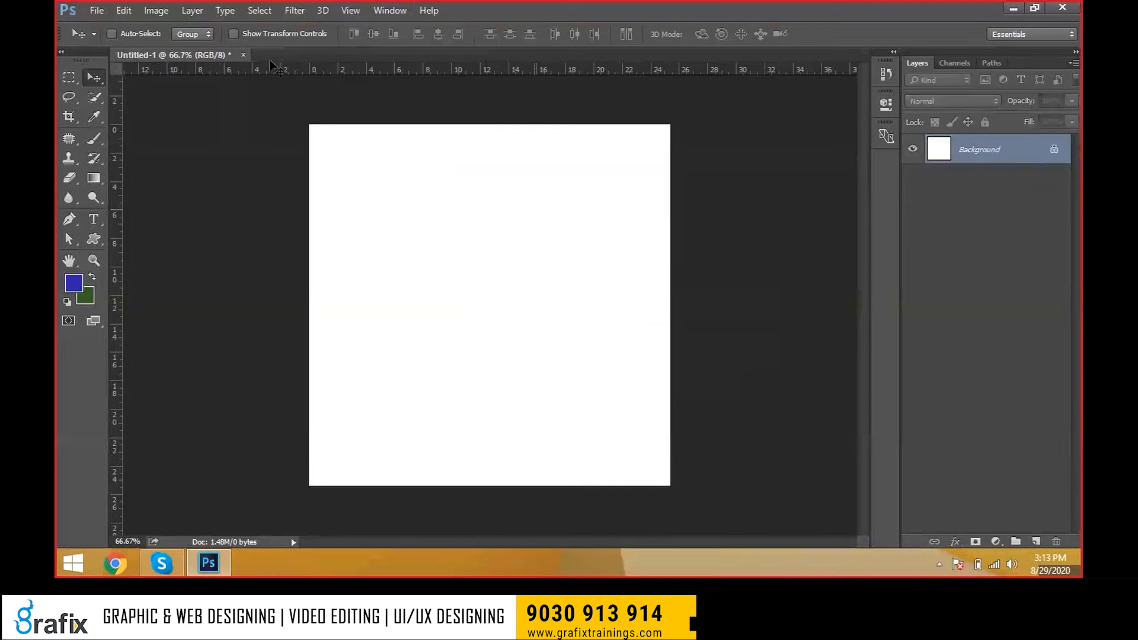
- Convert the Background into a regular layer with default settings, and undo the conversion
{"action": "left_click", "coordinate": [187, 14]}
{"action": "mouse_move", "coordinate": [266, 10]}
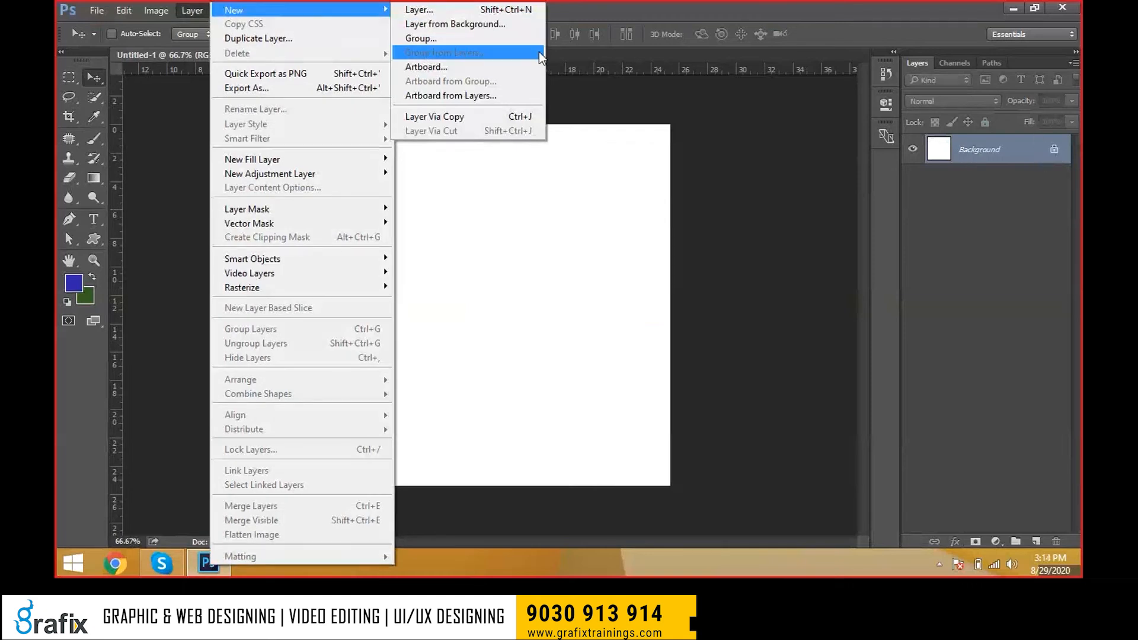
{"action": "left_click", "coordinate": [506, 27]}
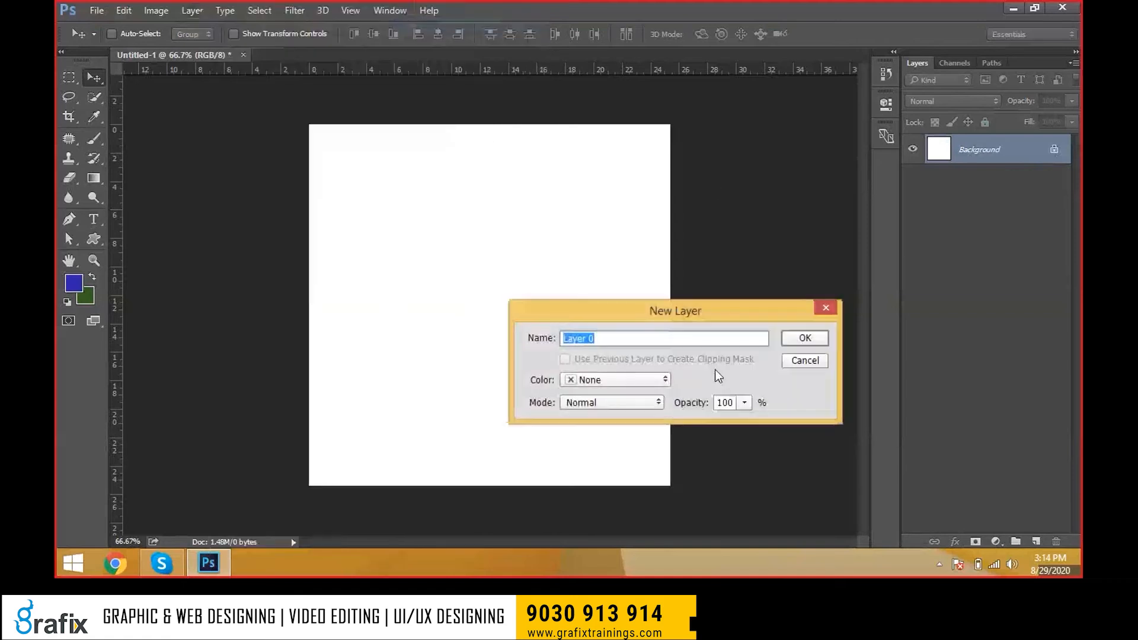
{"action": "left_click", "coordinate": [805, 337]}
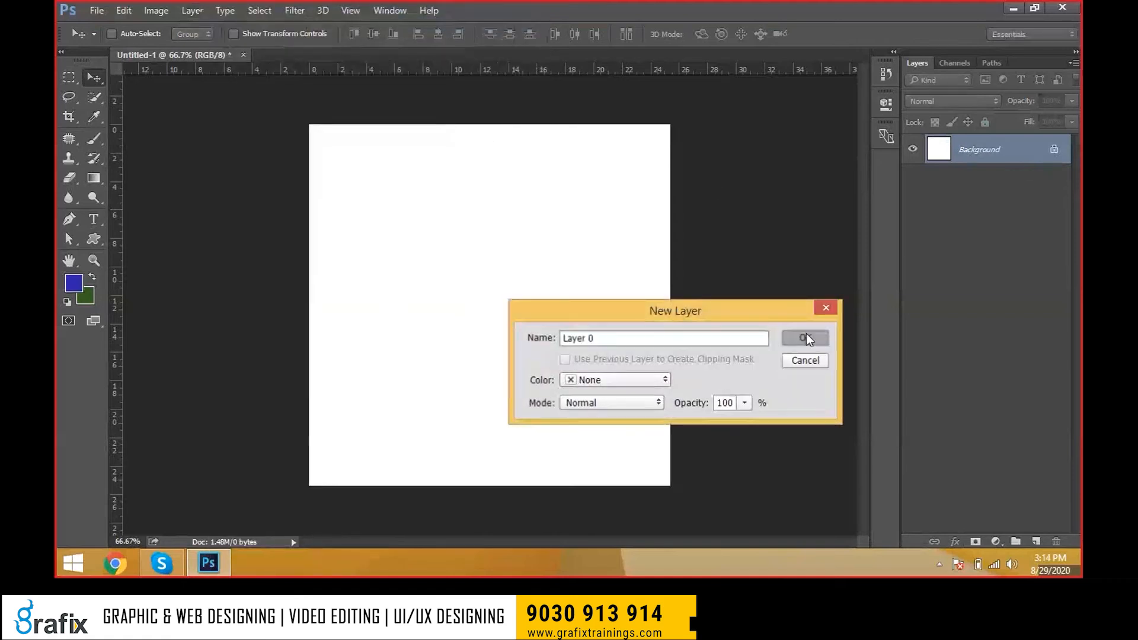
{"action": "key", "text": "ctrl"}
{"action": "key", "text": "ctrl+z"}
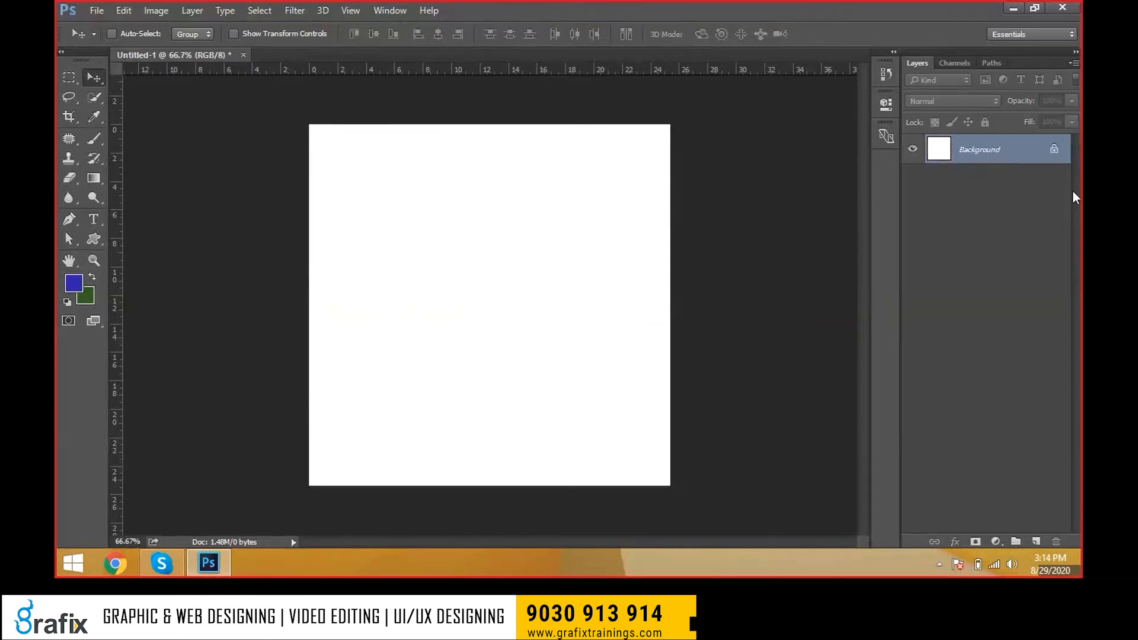
{"action": "key", "text": "ctrl+z"}
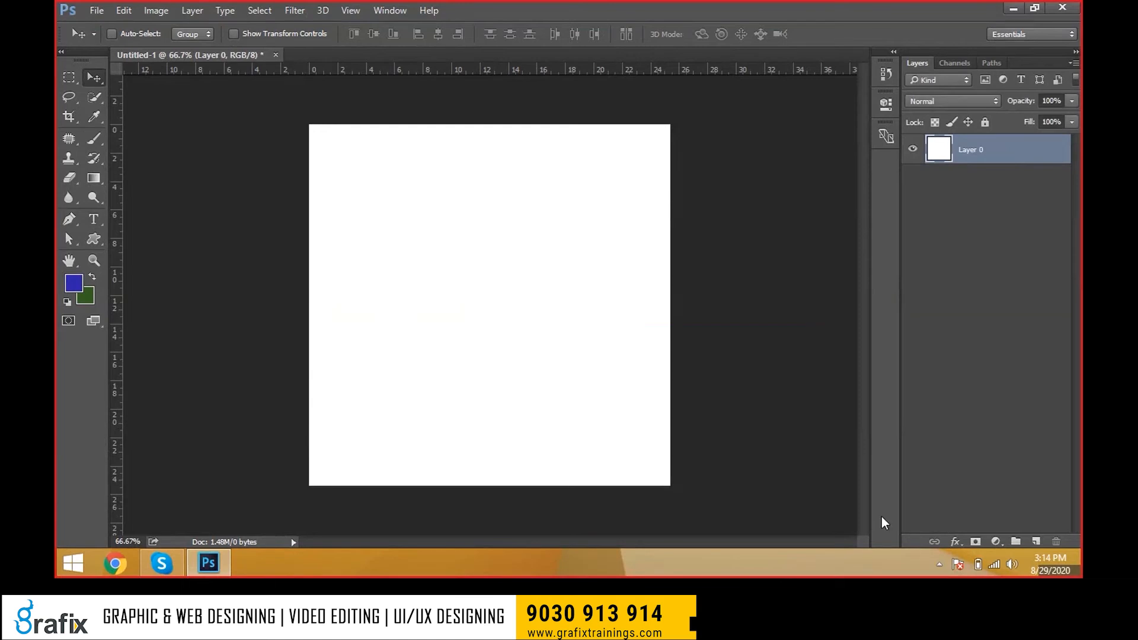
{"action": "key", "text": "ctrl+z"}
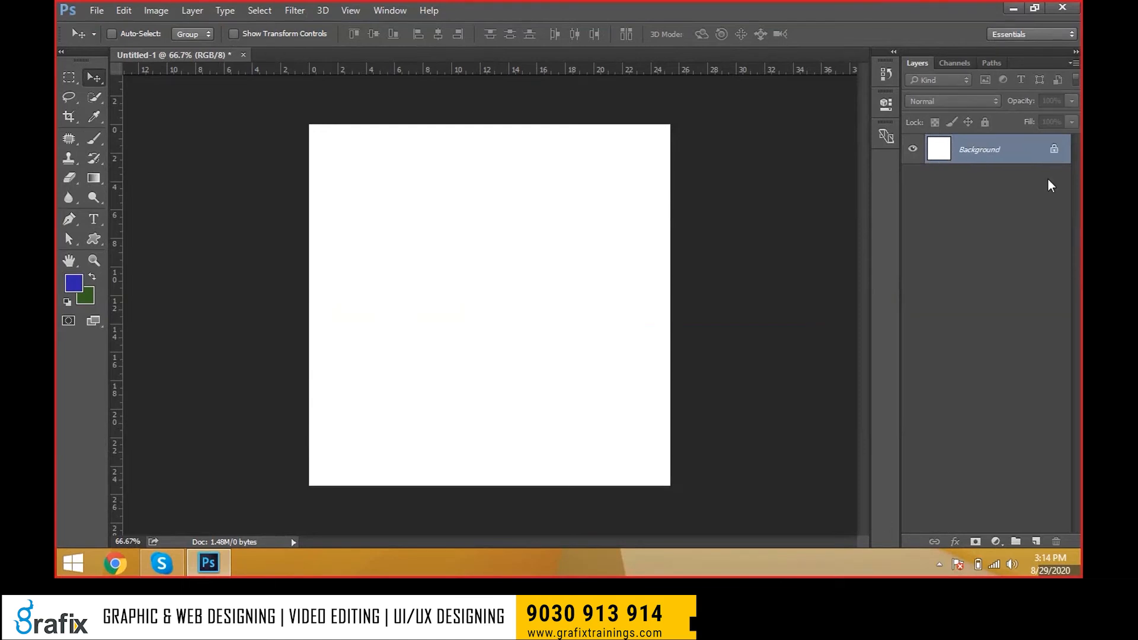
- Unlock the Background by turning it into a regular layer with the default name Layer 0
{"action": "double_click", "coordinate": [1014, 155]}
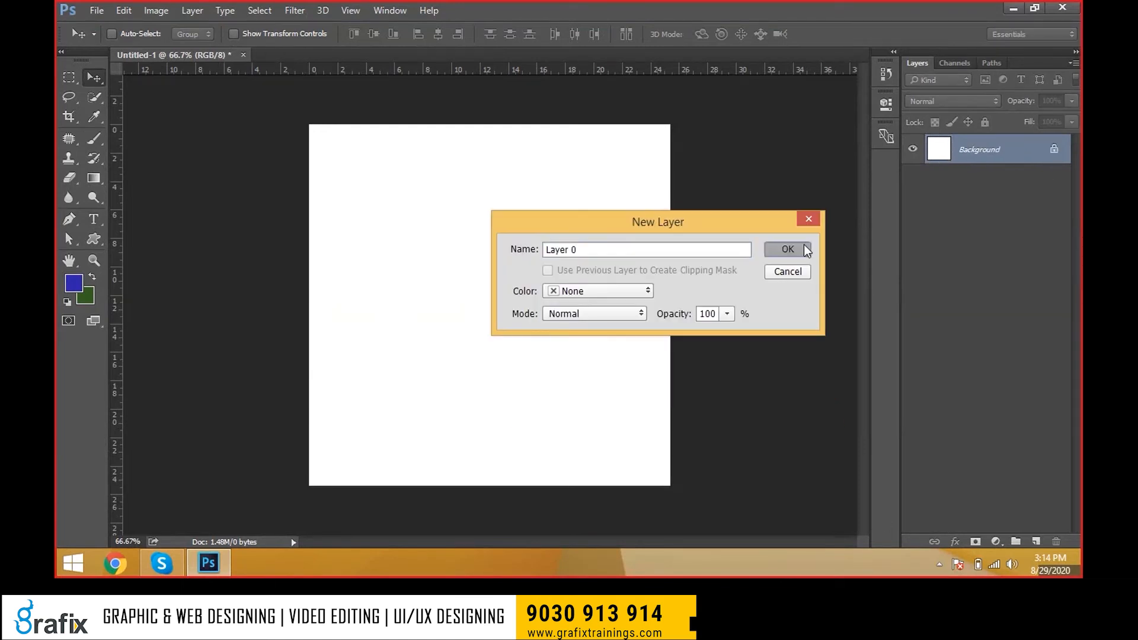
{"action": "left_click", "coordinate": [804, 244]}
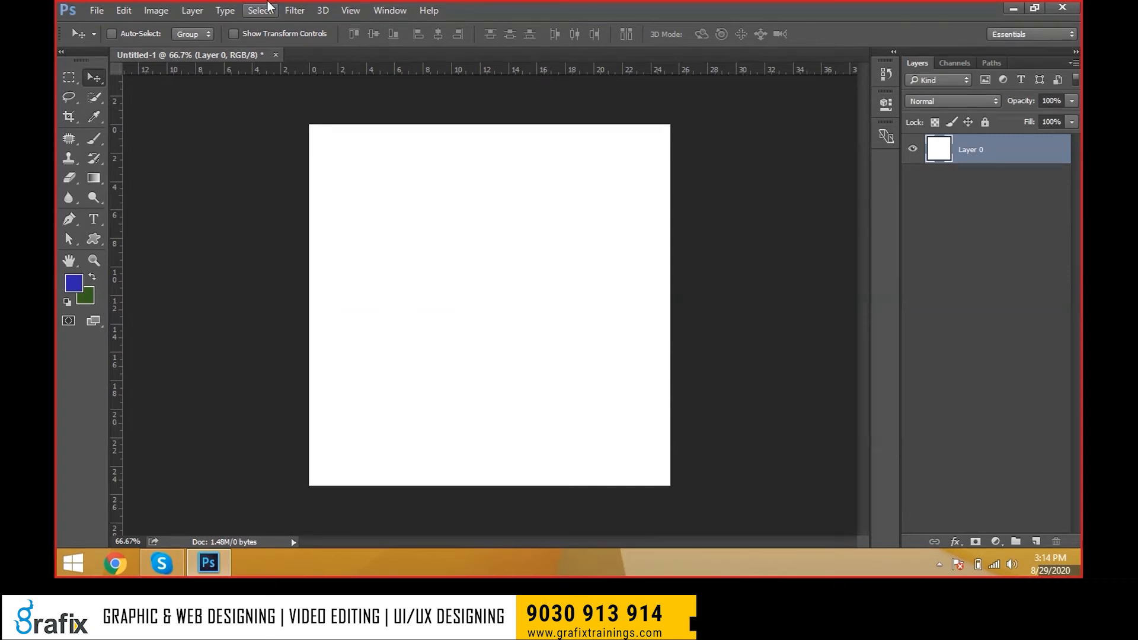
{"action": "left_click", "coordinate": [191, 7]}
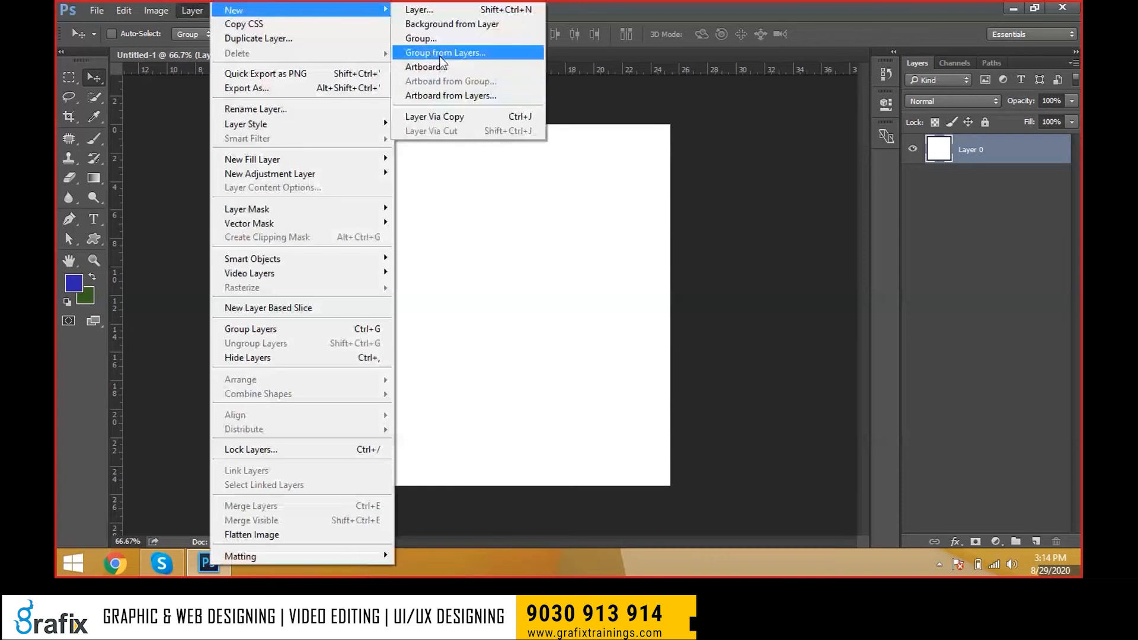
{"action": "left_click", "coordinate": [557, 256]}
- Draw a rectangular selection on Layer 0, shift the contents, undo the shift and deselect
{"action": "left_click", "coordinate": [69, 77]}
{"action": "left_click_drag", "start_coordinate": [390, 188], "coordinate": [541, 294]}
{"action": "key", "text": "v"}
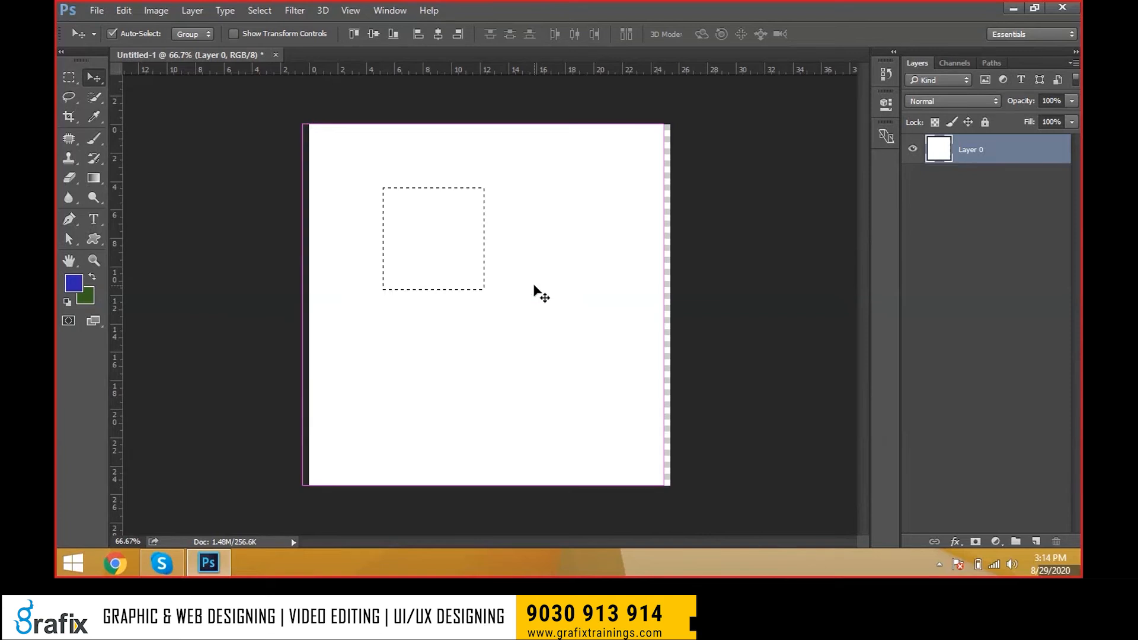
{"action": "key", "text": "ctrl+z"}
{"action": "key", "text": "ctrl+d"}
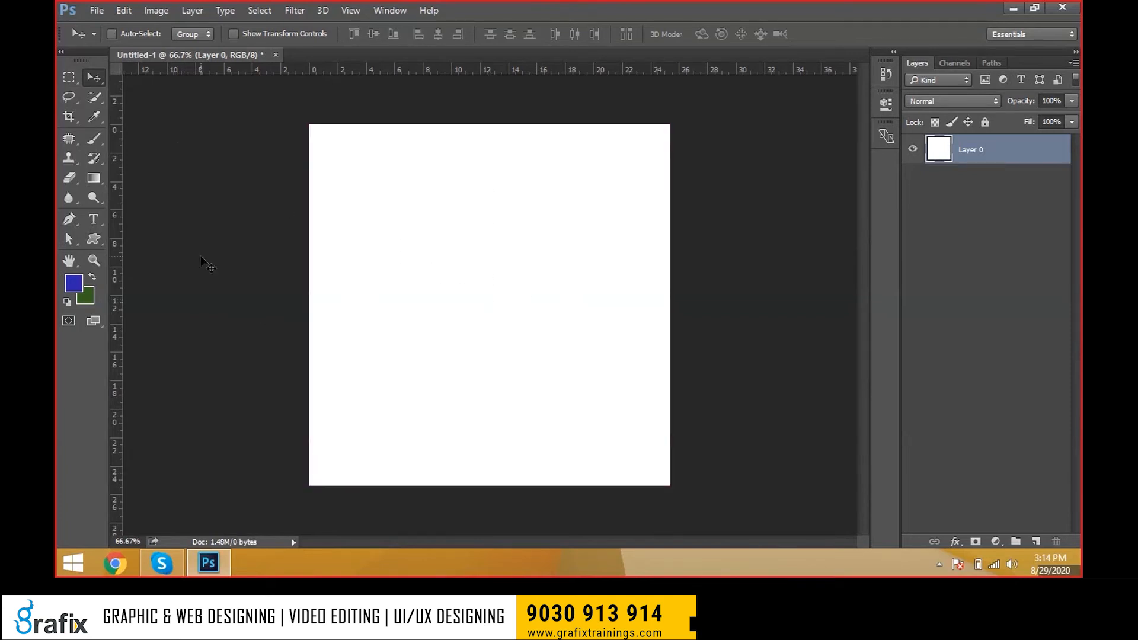
- Draw a rectangular selection about 6 by 7 cm in the upper-left part of the canvas
{"action": "left_click", "coordinate": [77, 79]}
{"action": "left_click", "coordinate": [123, 81]}
{"action": "left_click_drag", "start_coordinate": [351, 177], "coordinate": [439, 276]}
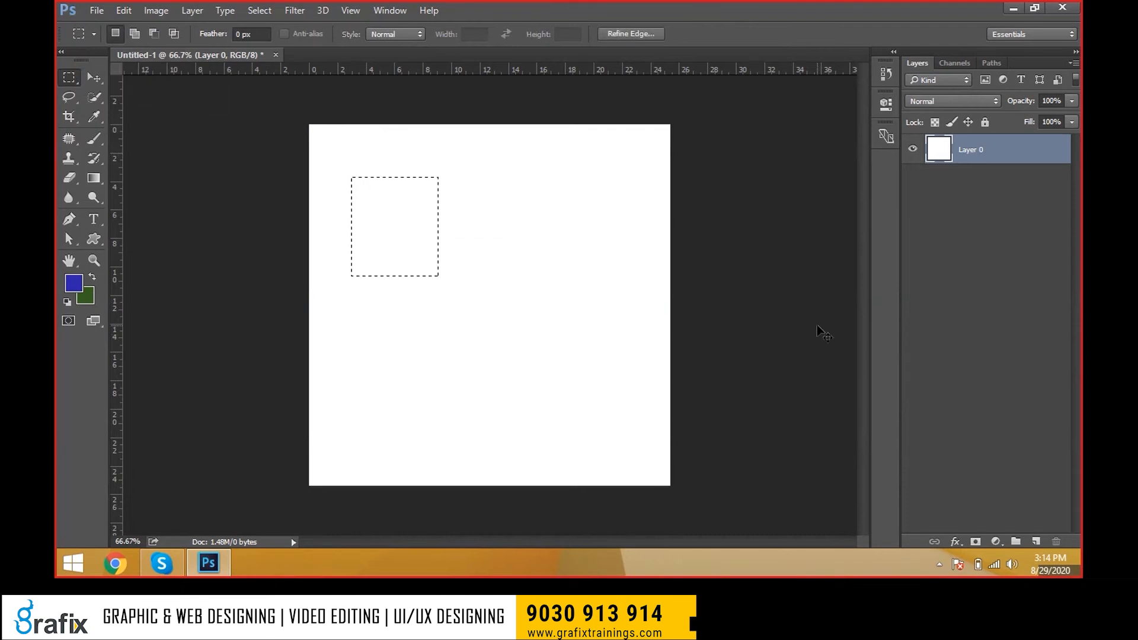
- Add a new layer named Box and fill the selection with the blue foreground color
{"action": "key", "text": "ctrl+shift+n"}
{"action": "type", "text": "Box"}
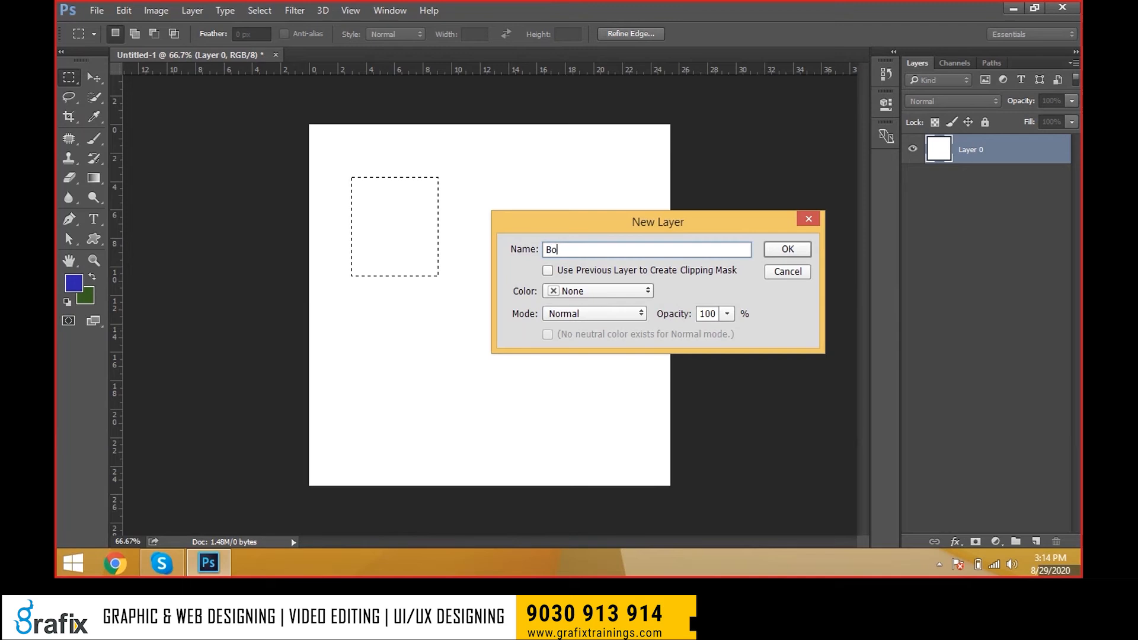
{"action": "key", "text": "Return"}
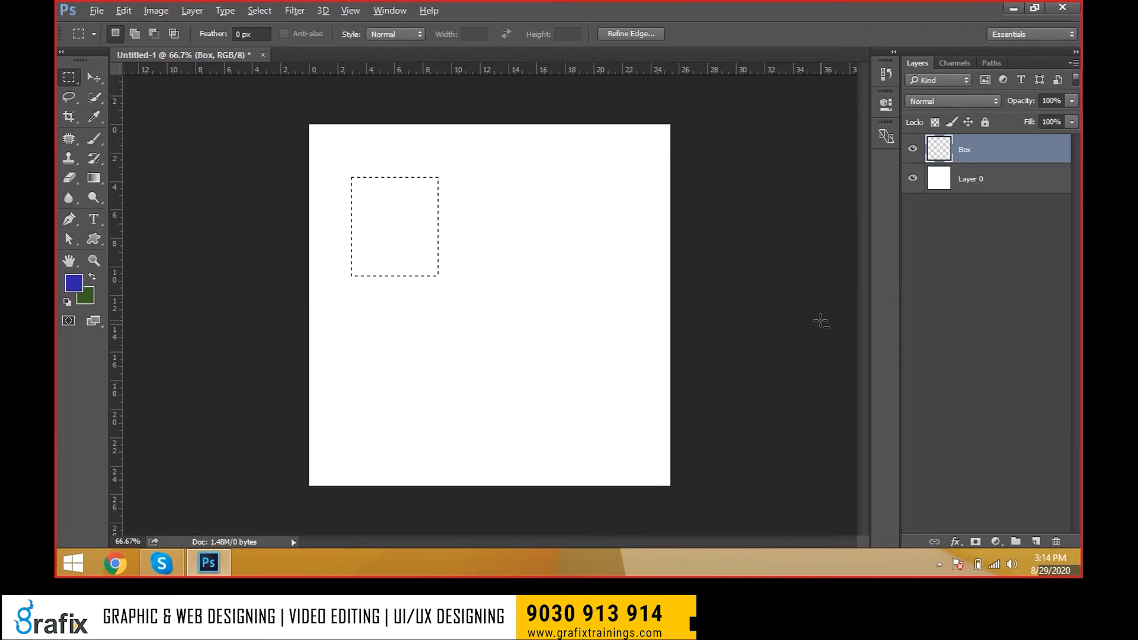
{"action": "key", "text": "alt+BackSpace"}
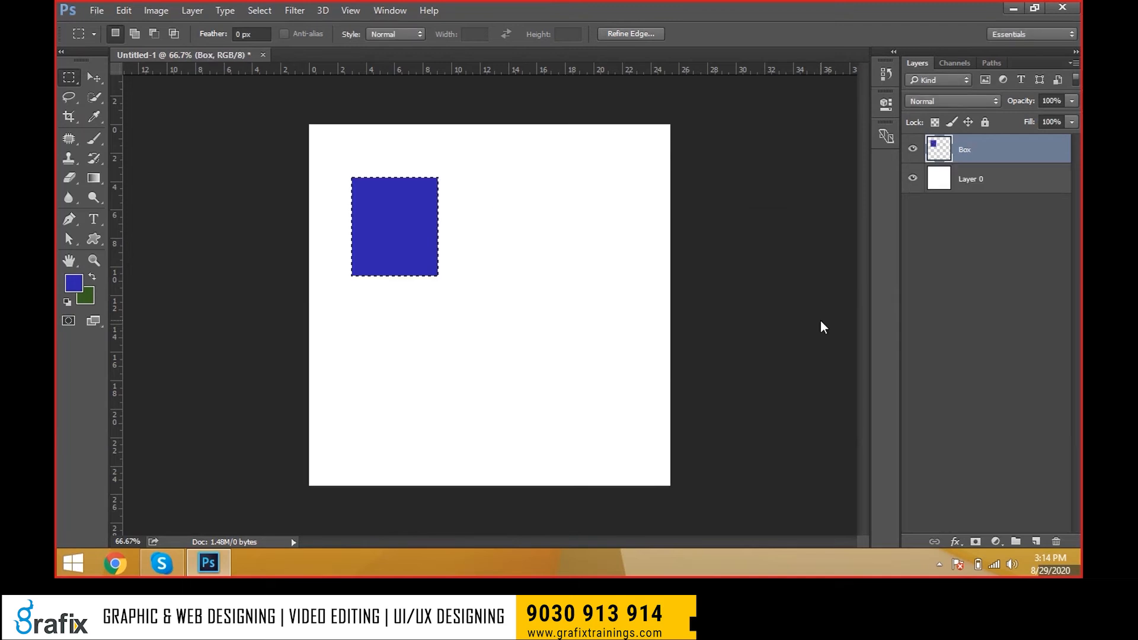
- Duplicate the blue box to the middle of the canvas and fill the copy with the green background color
{"action": "left_click_drag", "start_coordinate": [413, 262], "coordinate": [517, 346]}
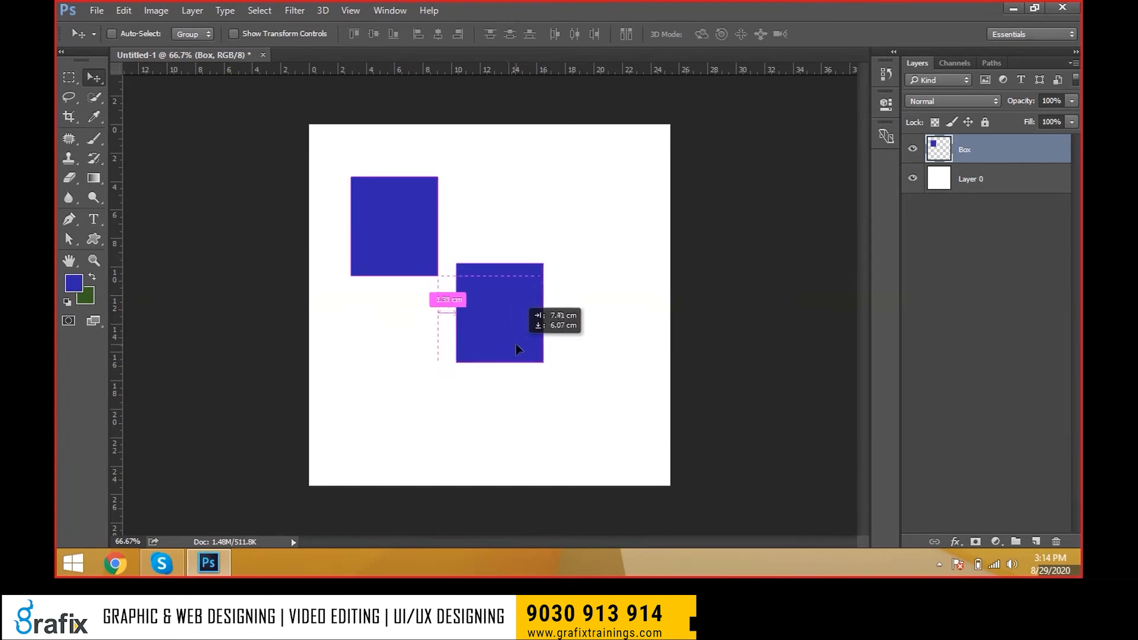
{"action": "key", "text": "ctrl+z"}
{"action": "left_click_drag", "start_coordinate": [419, 228], "coordinate": [544, 309]}
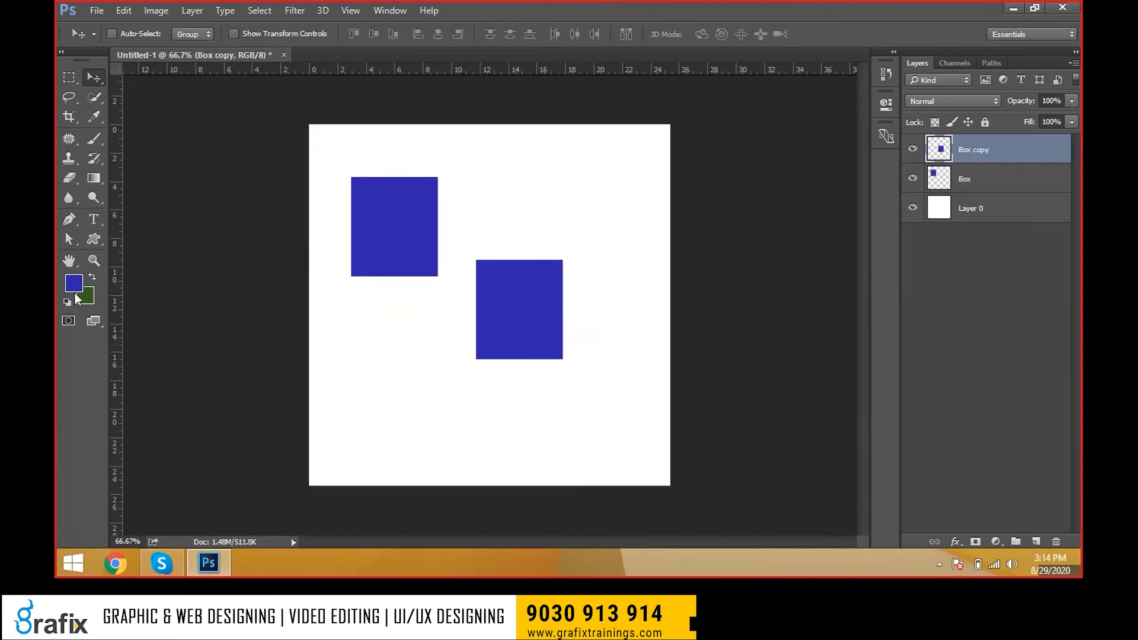
{"action": "key", "text": "ctrl+shift+BackSpace"}
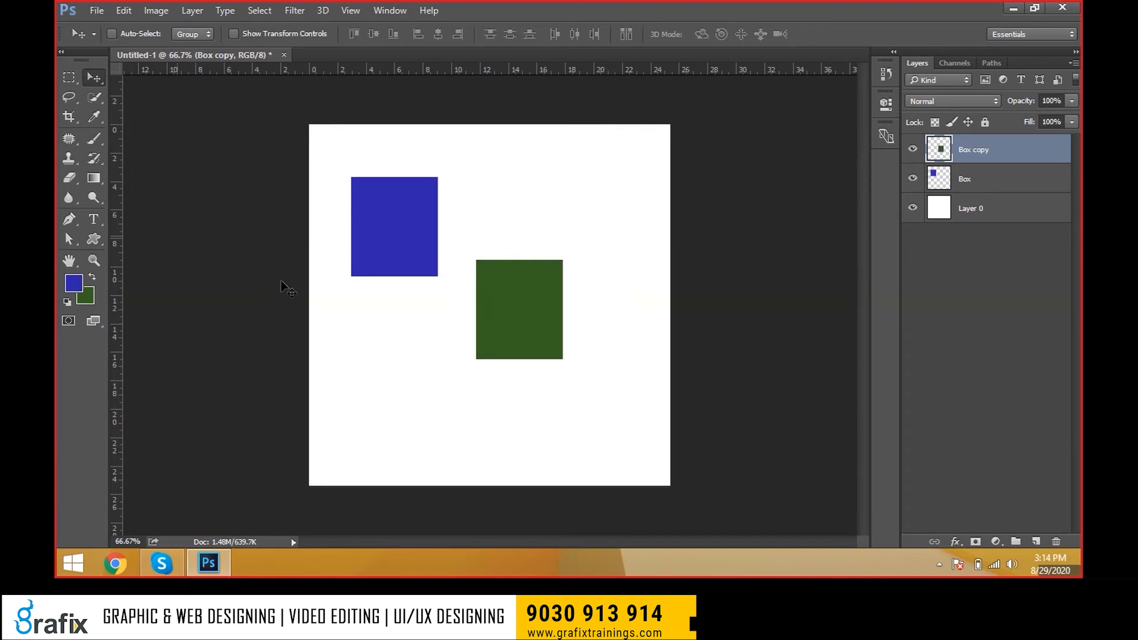
- Place the green box beside the blue one and duplicate it lower on the canvas, filling the copy with a pink foreground color
{"action": "left_click_drag", "start_coordinate": [500, 325], "coordinate": [531, 399]}
{"action": "left_click", "coordinate": [75, 285]}
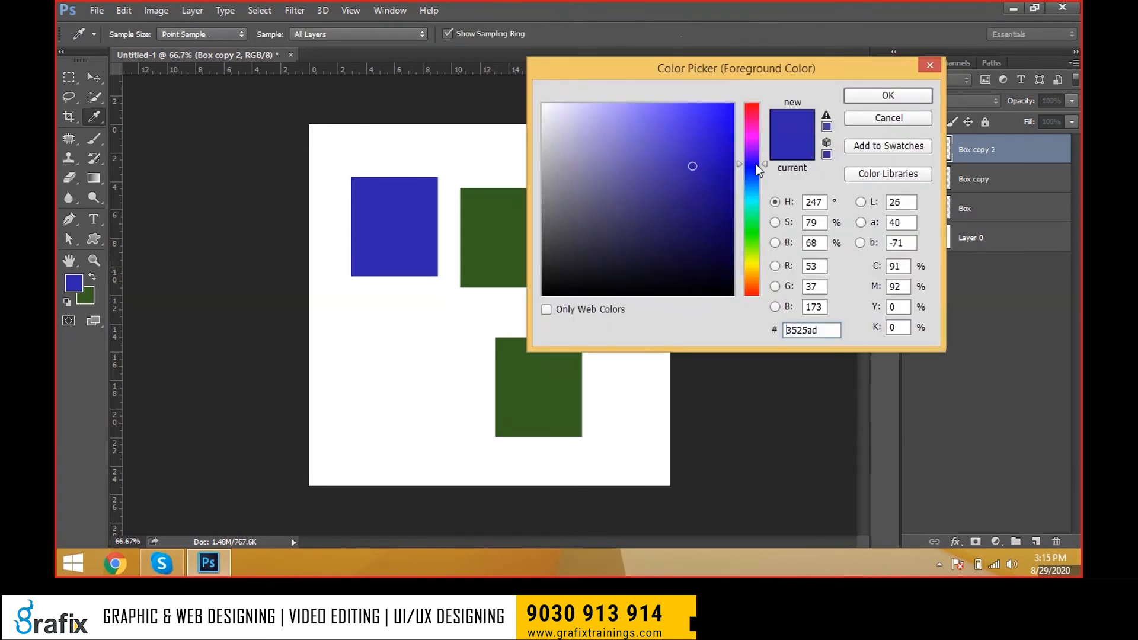
{"action": "left_click", "coordinate": [750, 130]}
{"action": "left_click", "coordinate": [733, 110]}
{"action": "left_click", "coordinate": [867, 95]}
{"action": "key", "text": "alt+BackSpace"}
{"action": "key", "text": "ctrl+z"}
{"action": "key", "text": "shift+alt+BackSpace"}
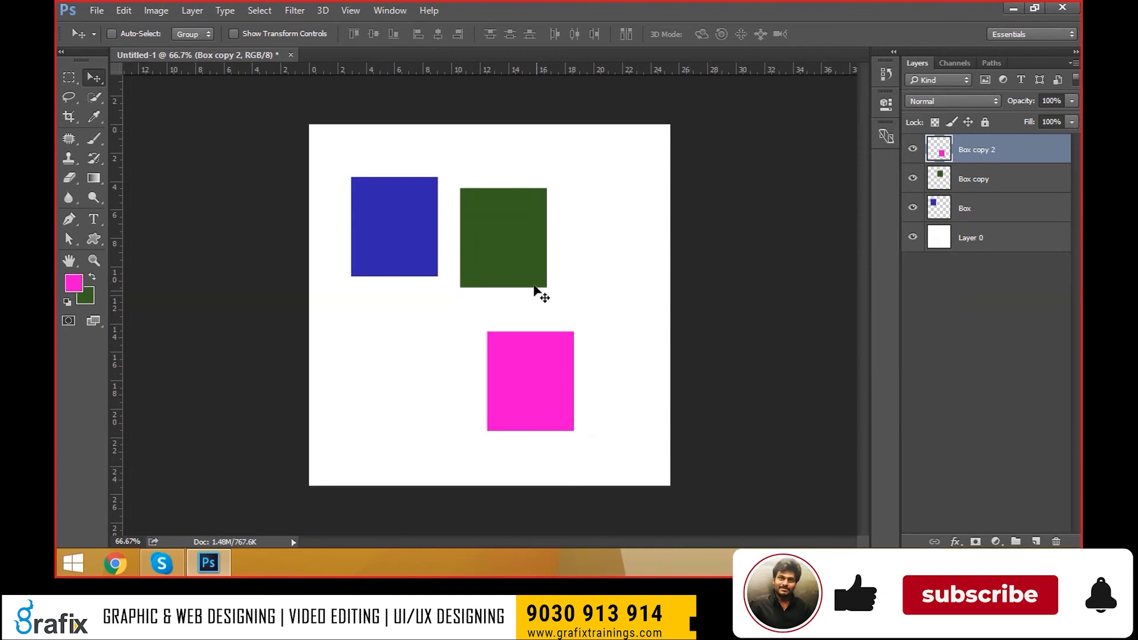
- Lock all attributes of Layer 0 so the white background layer cannot be moved or selected with the boxes
{"action": "left_click_drag", "start_coordinate": [310, 177], "coordinate": [596, 412], "text": "ctrl"}
{"action": "left_click", "coordinate": [977, 236], "text": "ctrl"}
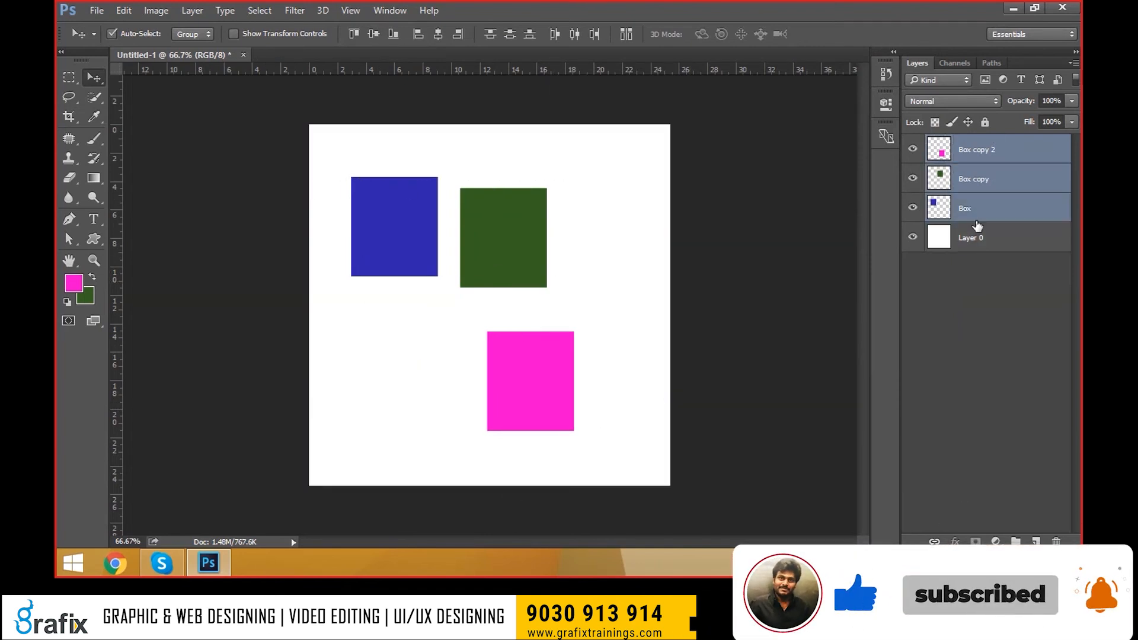
{"action": "left_click", "coordinate": [1034, 247]}
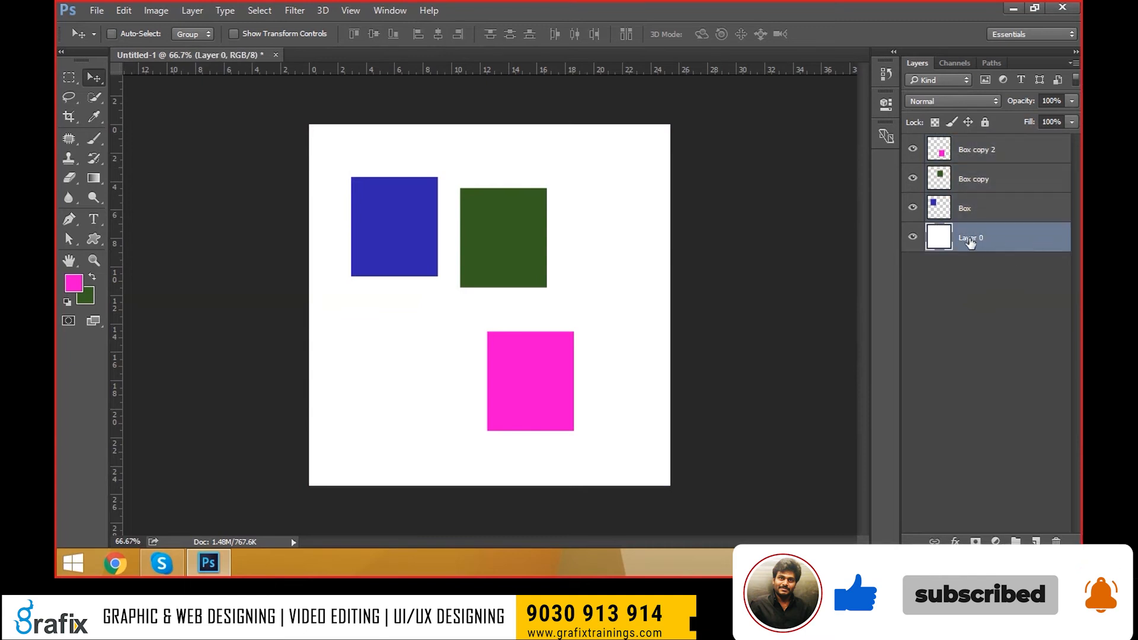
{"action": "left_click", "coordinate": [983, 122]}
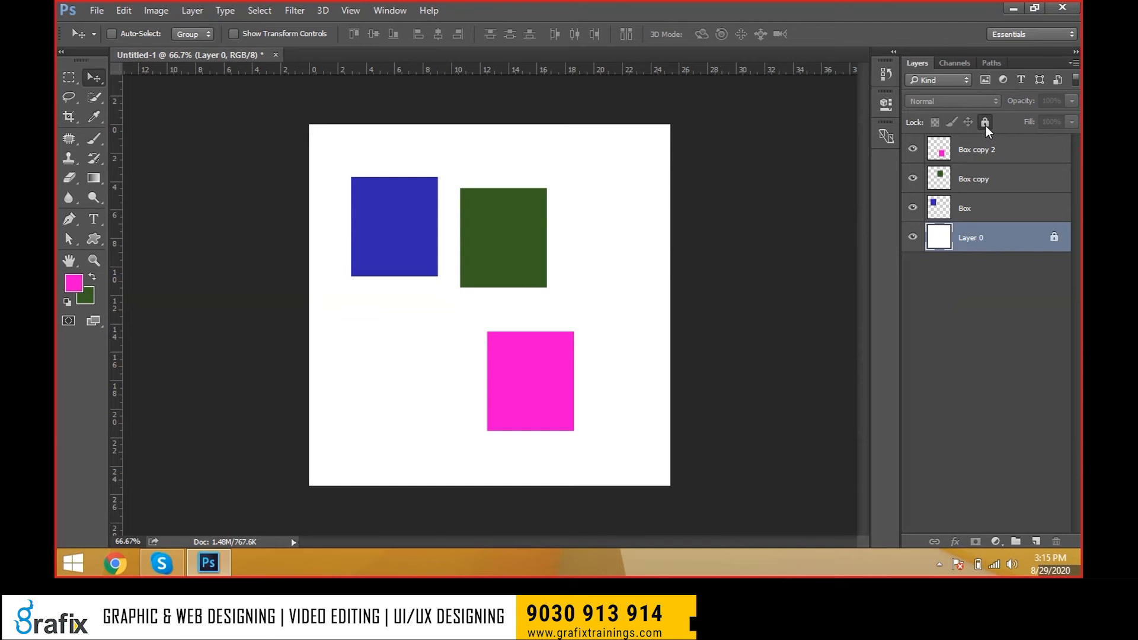
{"action": "left_click", "coordinate": [985, 123]}
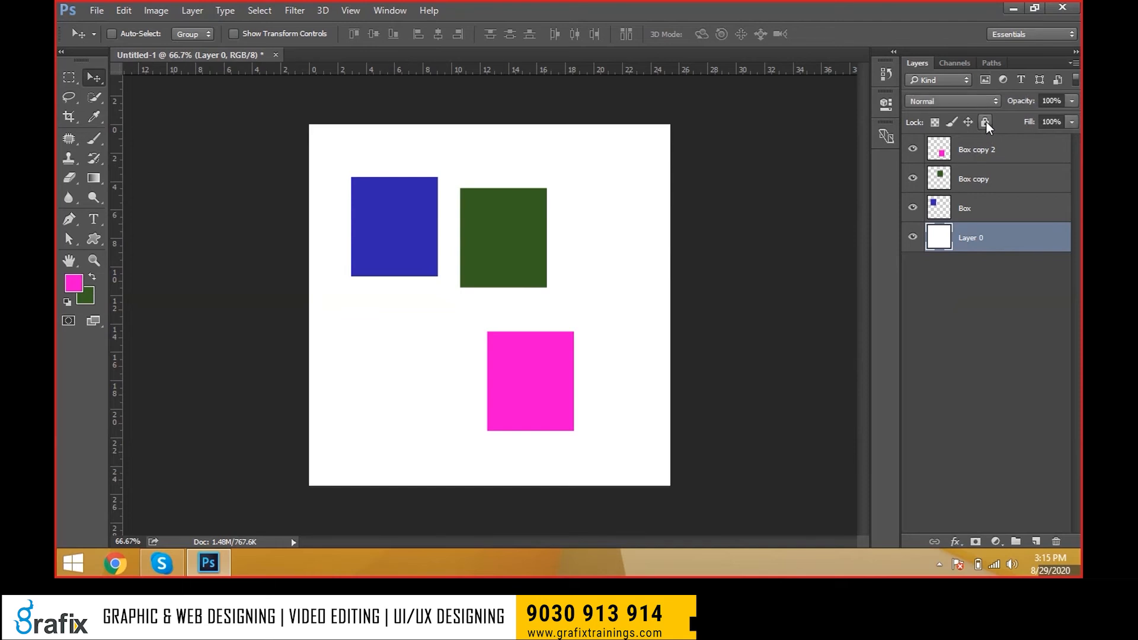
{"action": "left_click", "coordinate": [986, 121]}
{"action": "left_click", "coordinate": [987, 119]}
{"action": "left_click", "coordinate": [988, 119]}
{"action": "left_click", "coordinate": [990, 118]}
{"action": "left_click", "coordinate": [990, 118]}
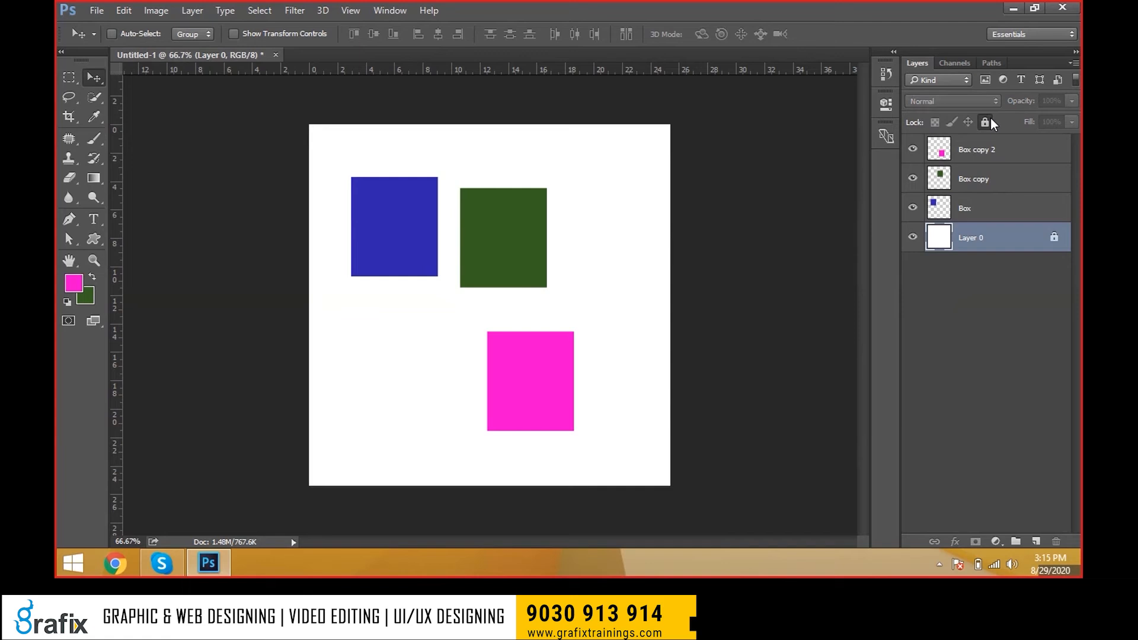
- Group the layers Box, Box copy and Box copy 2, and move the group slightly right and up on the canvas
{"action": "left_click", "coordinate": [1014, 214]}
{"action": "left_click", "coordinate": [1004, 162]}
{"action": "left_click", "coordinate": [1003, 217], "text": "shift"}
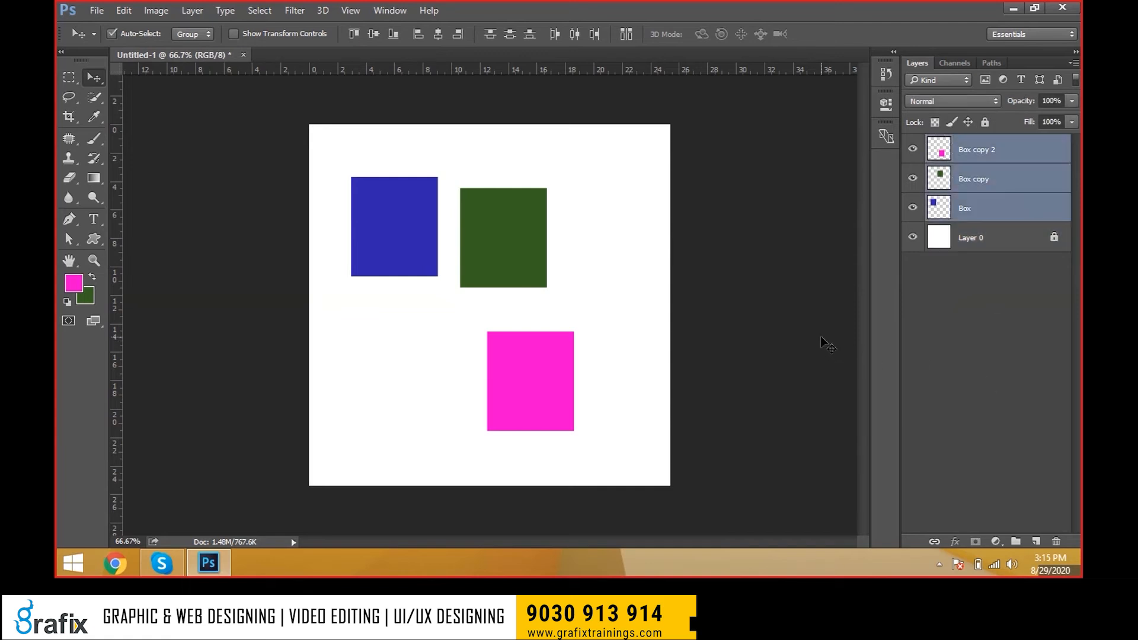
{"action": "key", "text": "ctrl+g"}
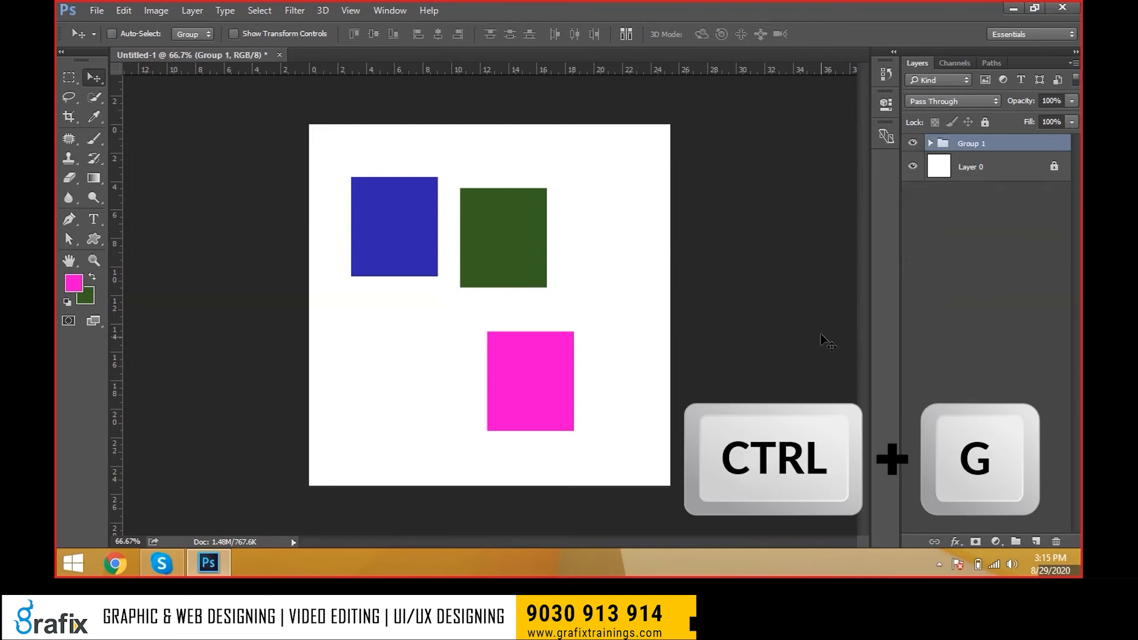
{"action": "mouse_move", "coordinate": [481, 248]}
{"action": "left_mouse_down"}
{"action": "mouse_move", "coordinate": [555, 317]}
{"action": "mouse_move", "coordinate": [514, 202]}
{"action": "mouse_move", "coordinate": [533, 322]}
{"action": "mouse_move", "coordinate": [490, 269]}
{"action": "mouse_move", "coordinate": [487, 240]}
{"action": "left_mouse_up"}
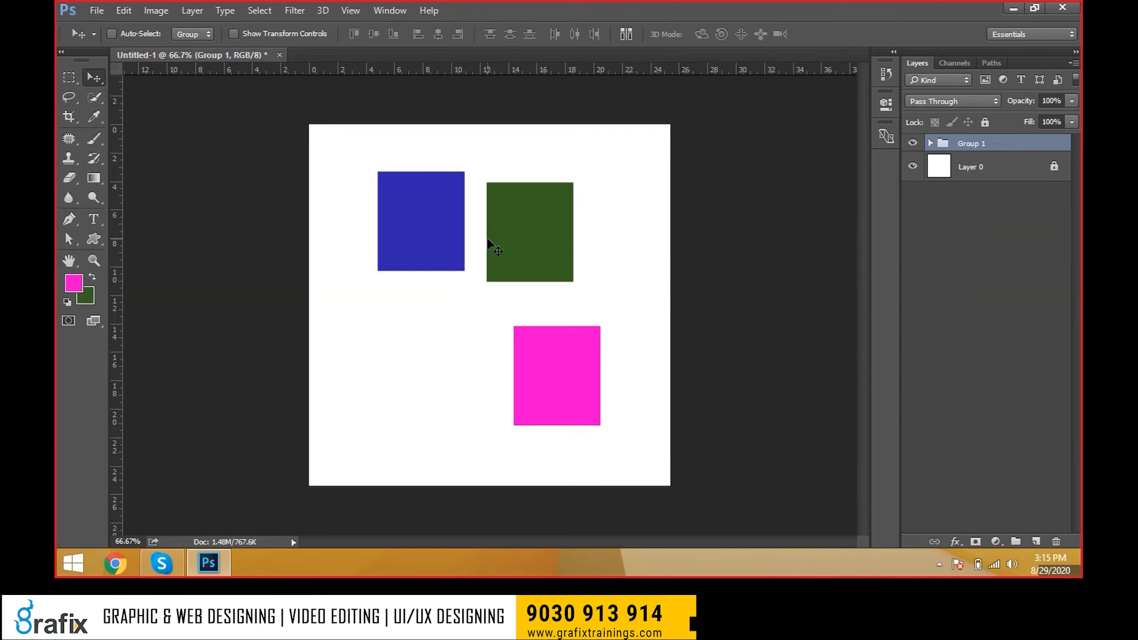
- Enlarge the whole group of boxes by roughly a tenth with Free Transform, keeping it centered on the canvas
{"action": "key", "text": "ctrl+t"}
{"action": "mouse_move", "coordinate": [601, 177]}
{"action": "left_mouse_down"}
{"action": "mouse_move", "coordinate": [551, 223]}
{"action": "mouse_move", "coordinate": [602, 193]}
{"action": "left_mouse_up"}
{"action": "key", "text": "Return"}
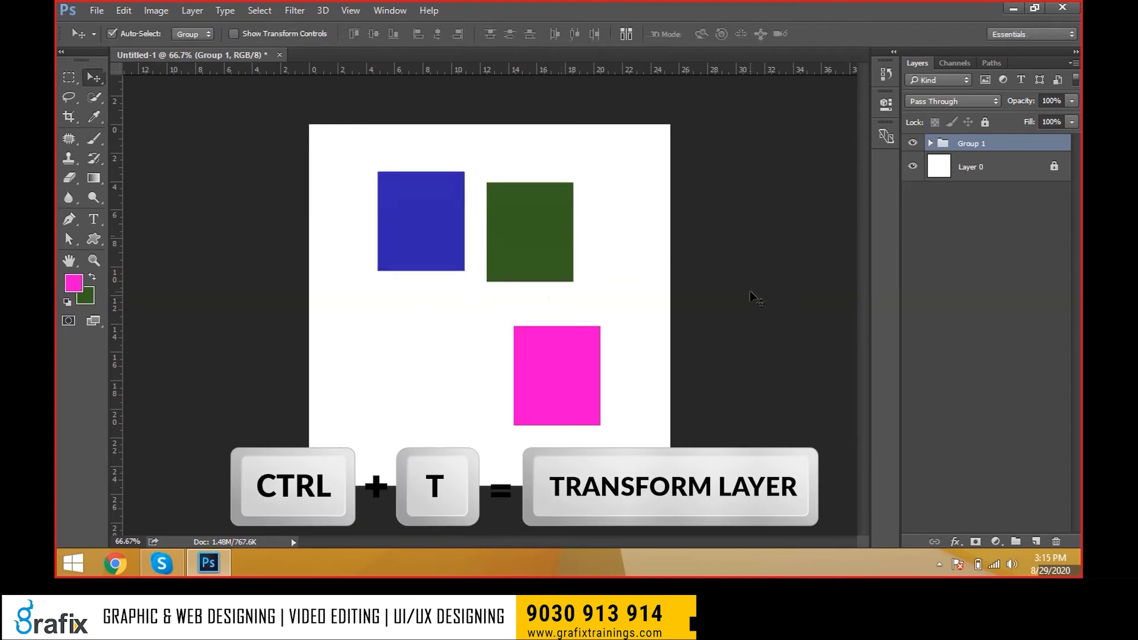
{"action": "key", "text": "ctrl+t"}
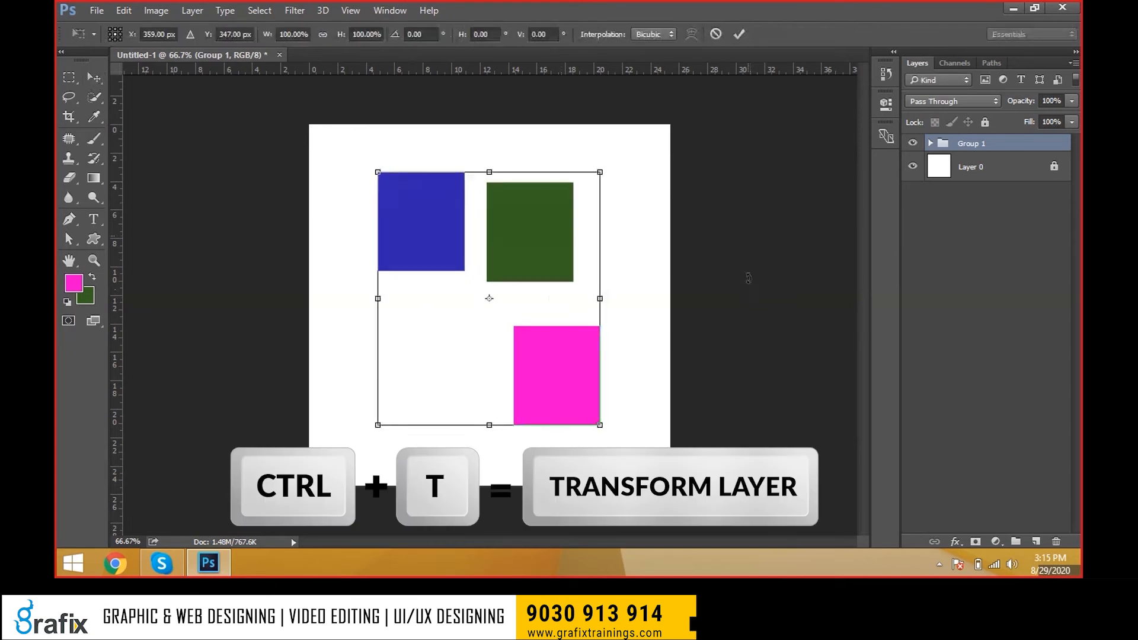
{"action": "left_click_drag", "start_coordinate": [612, 185], "coordinate": [614, 156]}
{"action": "left_click", "coordinate": [585, 423], "text": "alt"}
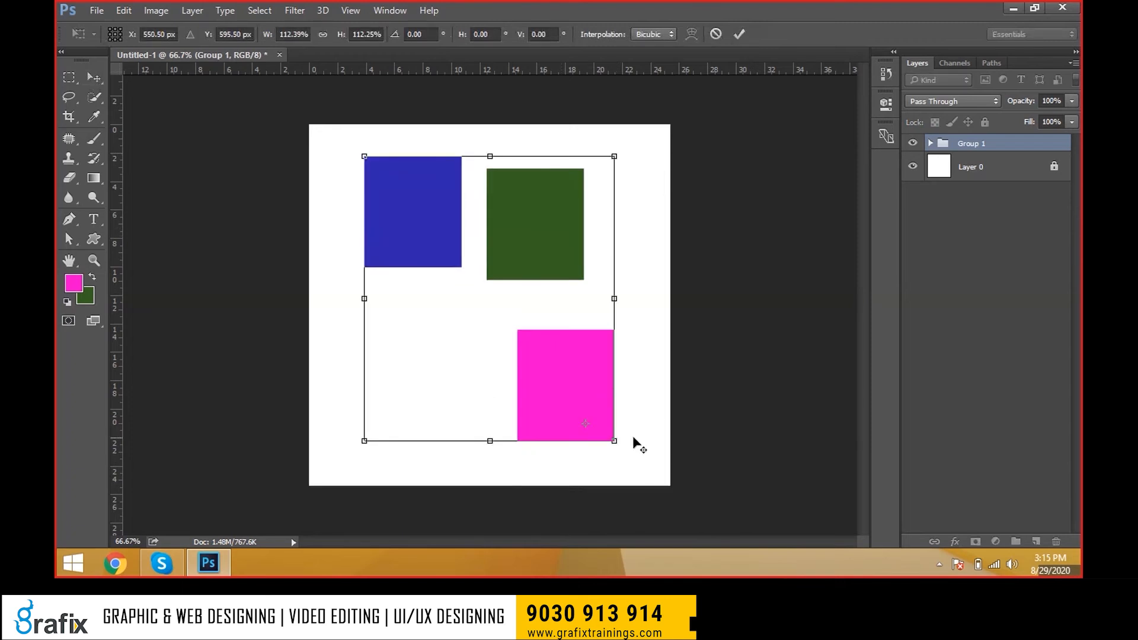
{"action": "key", "text": "Return"}
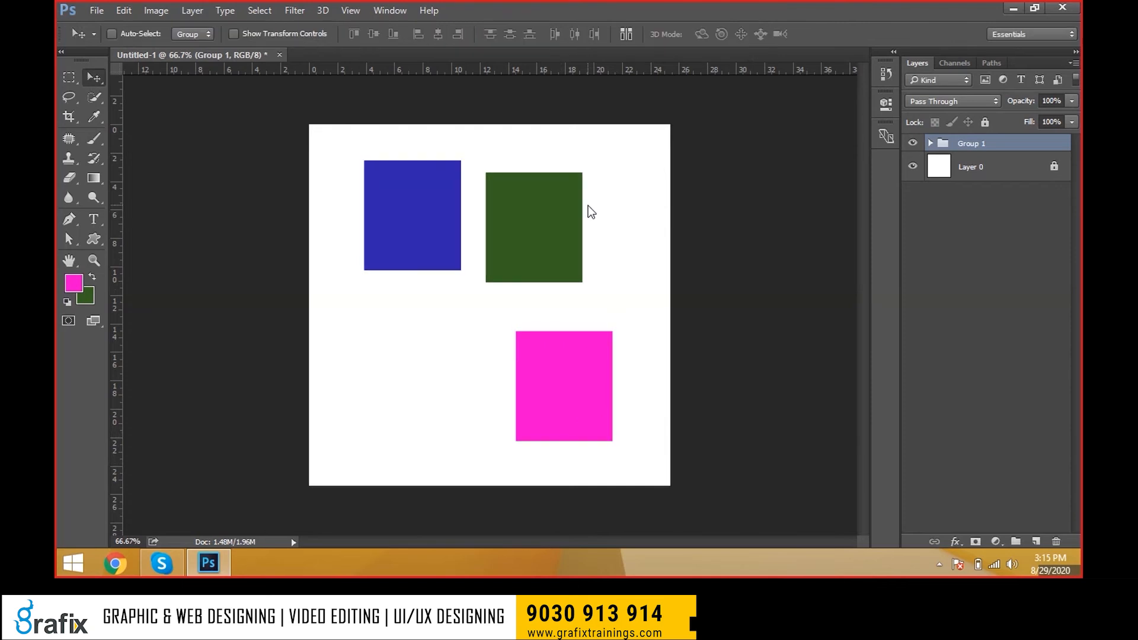
{"action": "key", "text": "ctrl+t"}
{"action": "mouse_move", "coordinate": [619, 166]}
{"action": "left_mouse_down"}
{"action": "mouse_move", "coordinate": [581, 215]}
{"action": "mouse_move", "coordinate": [621, 153]}
{"action": "left_mouse_up"}
{"action": "key", "text": "Return"}
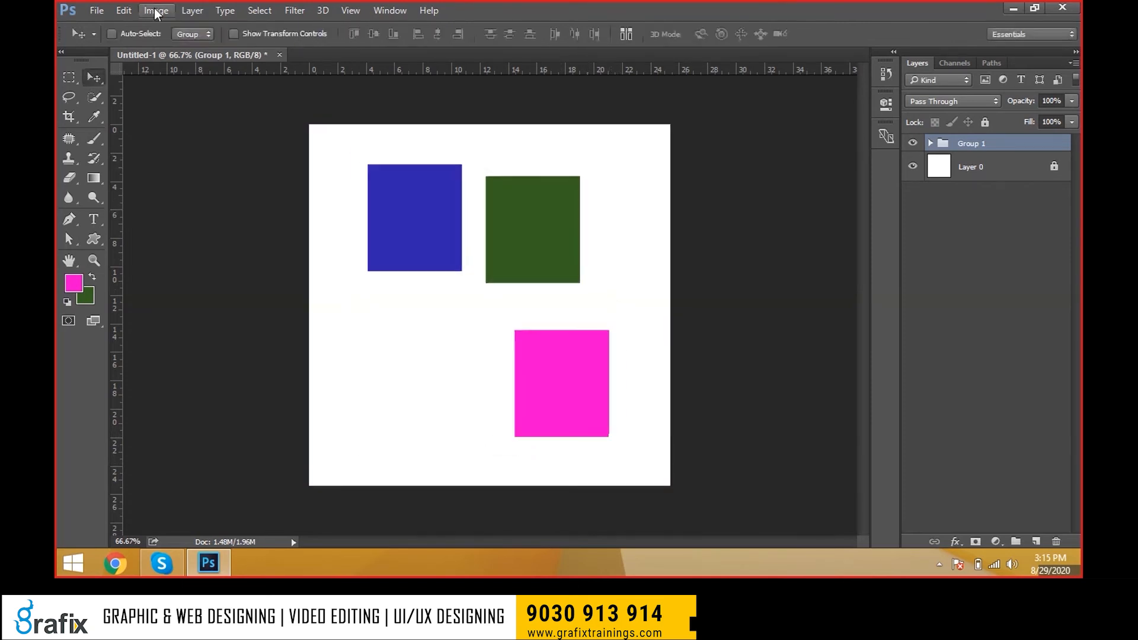
- Duplicate Group 1 as Group 1 copy within the same document and move the copy down and to the left
{"action": "left_click", "coordinate": [156, 12]}
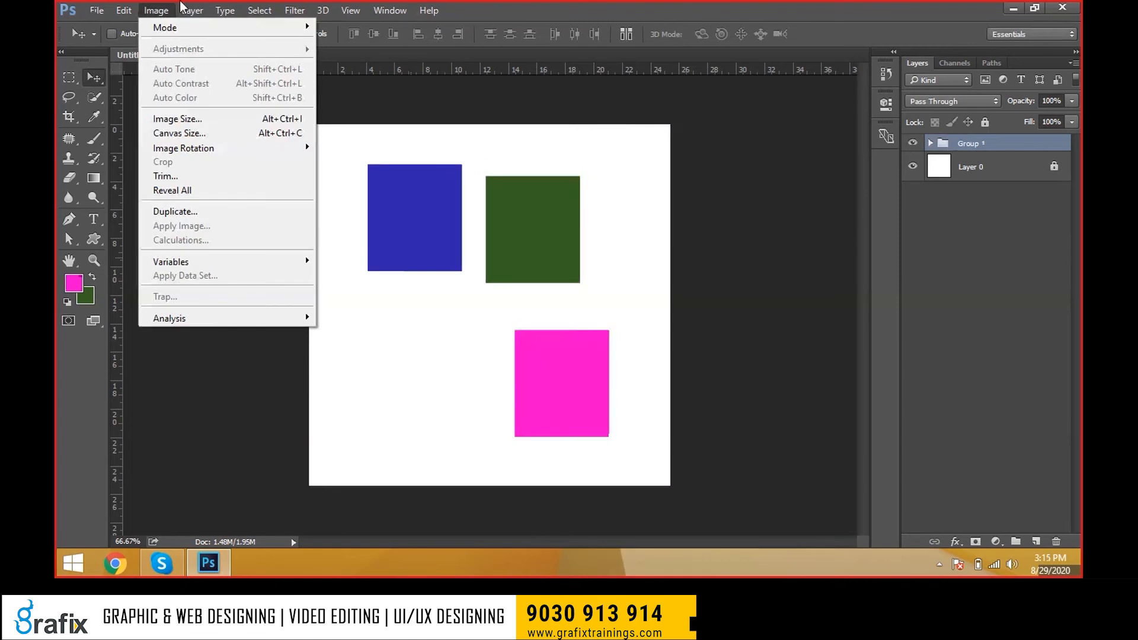
{"action": "mouse_move", "coordinate": [192, 10]}
{"action": "left_click", "coordinate": [254, 36]}
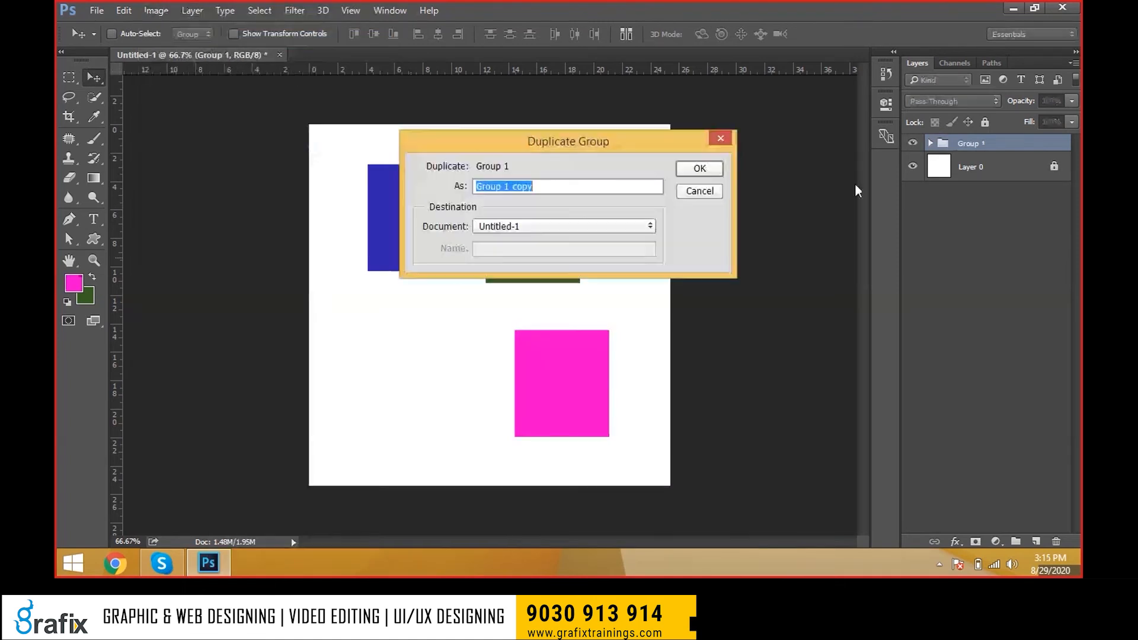
{"action": "left_click", "coordinate": [701, 169]}
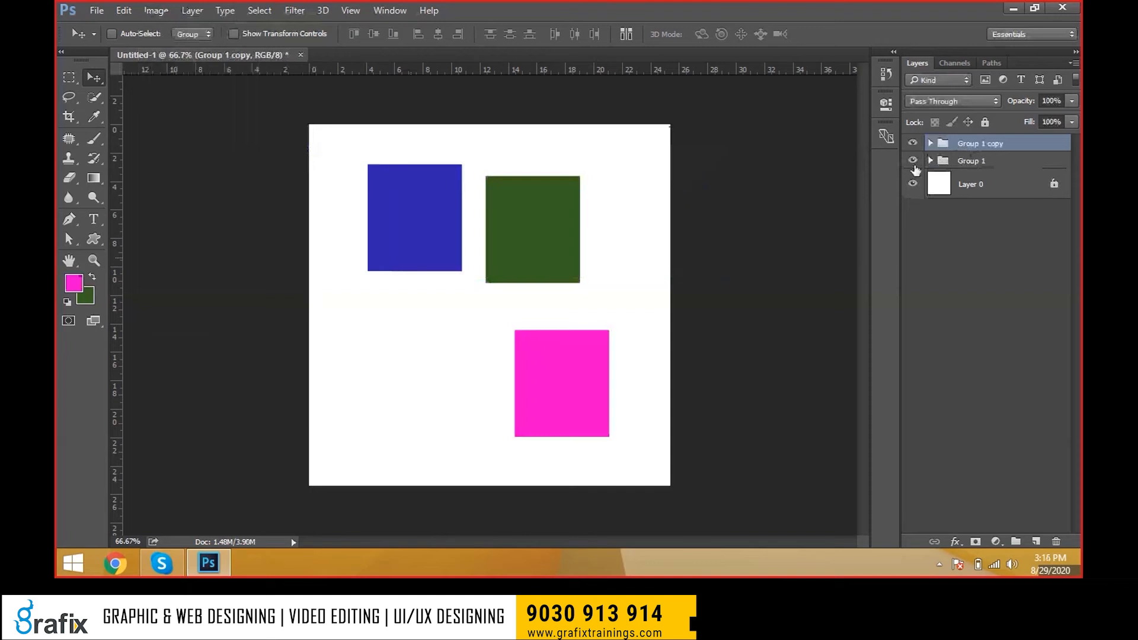
{"action": "left_click_drag", "start_coordinate": [600, 236], "coordinate": [551, 304]}
- Delete the duplicated group together with its contents
{"action": "left_click", "coordinate": [1056, 541]}
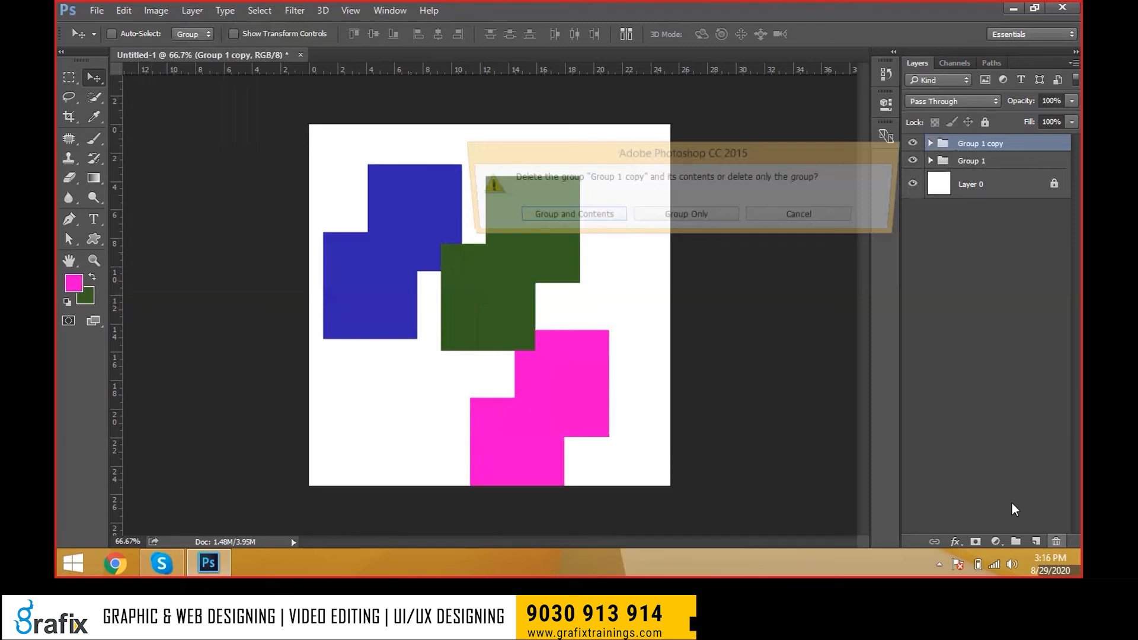
{"action": "left_click", "coordinate": [593, 215]}
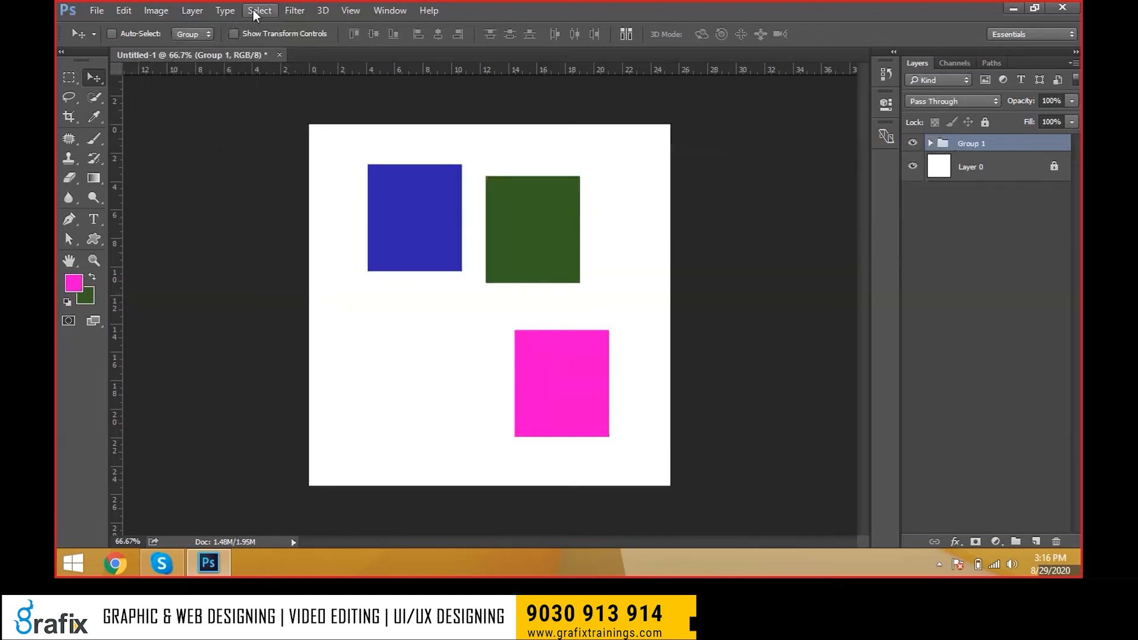
- Duplicate Group 1 seven times and shift the two topmost copies down and to the left by different amounts
{"action": "left_click", "coordinate": [201, 11]}
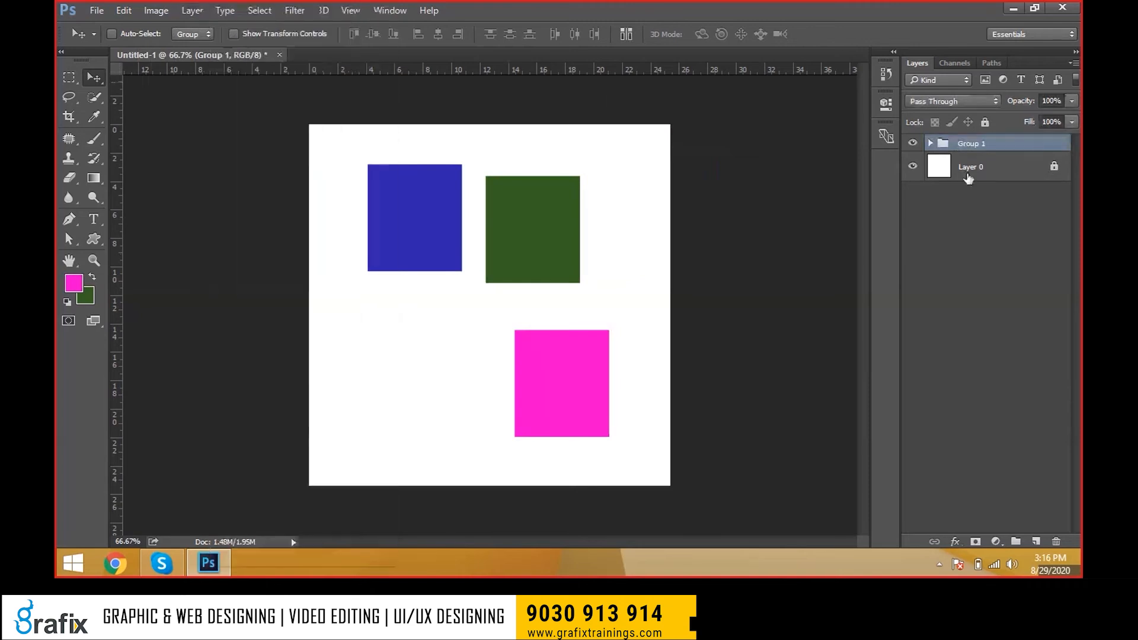
{"action": "key", "text": "ctrl+j"}
{"action": "key", "text": "ctrl+j"}
{"action": "key", "text": "ctrl+j"}
{"action": "key", "text": "ctrl+j"}
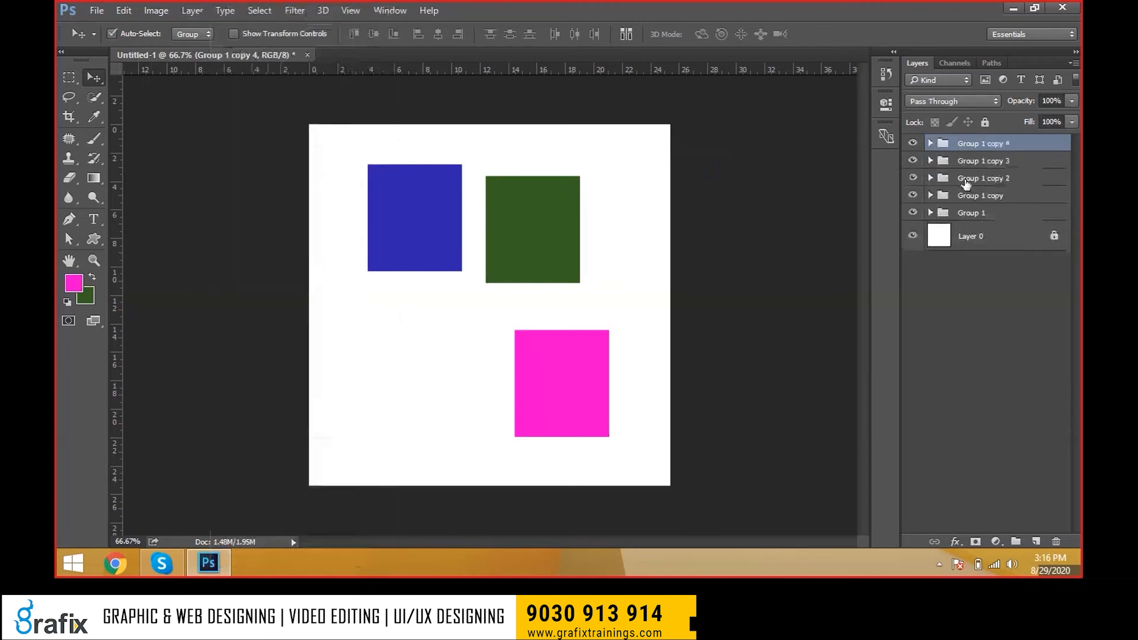
{"action": "key", "text": "ctrl+j"}
{"action": "key", "text": "ctrl+j"}
{"action": "key", "text": "ctrl+j"}
{"action": "left_click_drag", "start_coordinate": [691, 289], "coordinate": [665, 311]}
{"action": "left_click", "coordinate": [963, 163]}
{"action": "left_click_drag", "start_coordinate": [715, 278], "coordinate": [650, 326]}
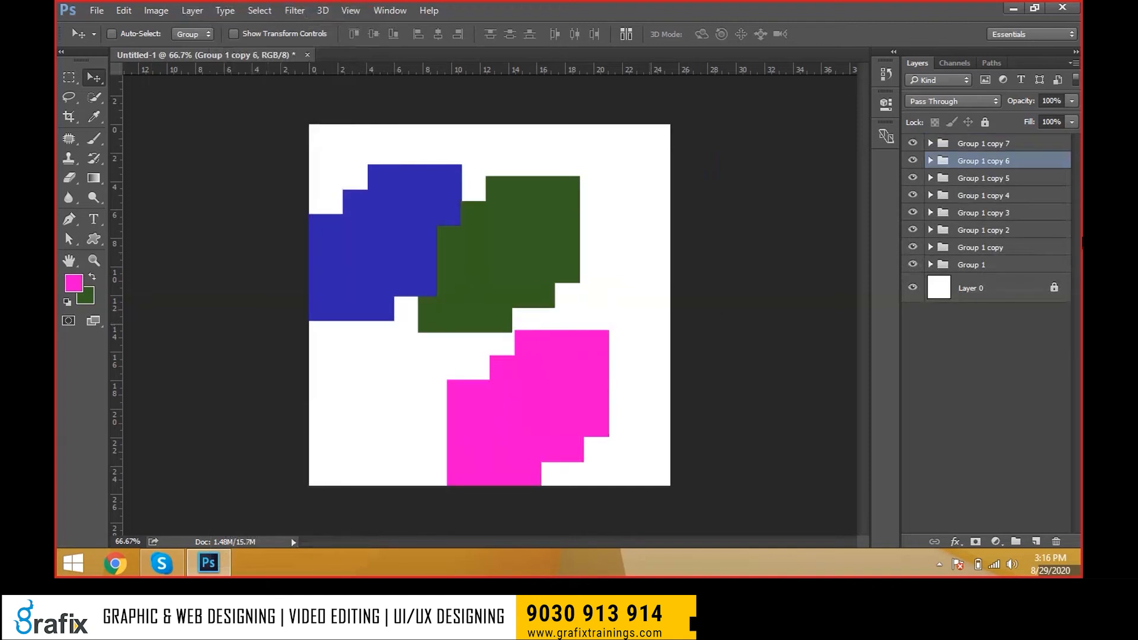
- Delete all seven copies of Group 1 with their contents, keeping only the original group and Layer 0
{"action": "left_click", "coordinate": [1031, 232]}
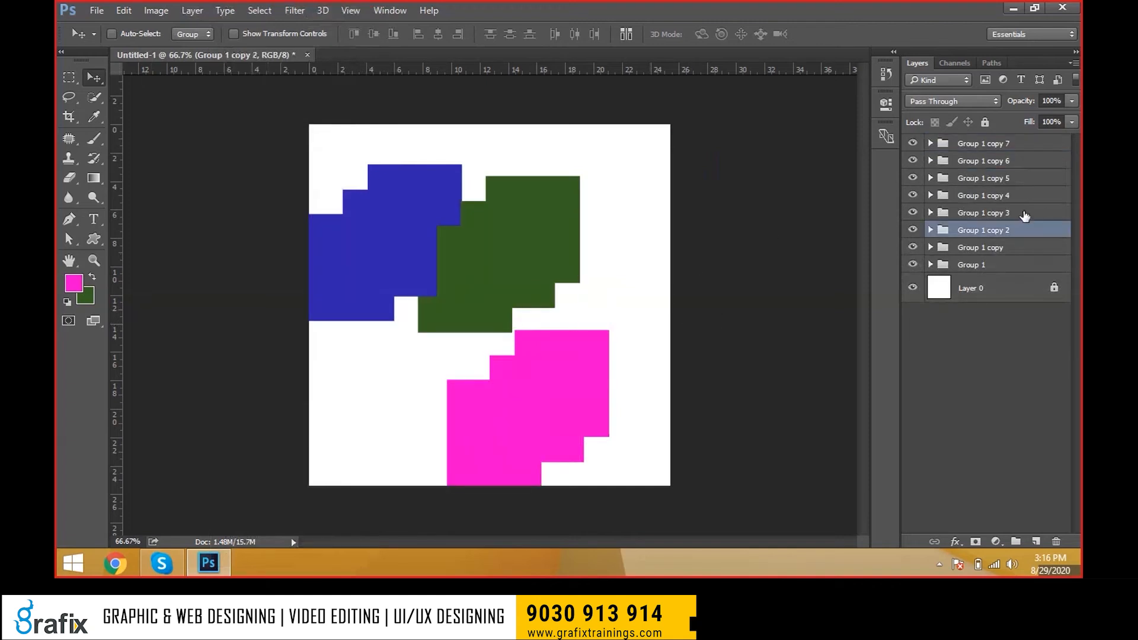
{"action": "left_click", "coordinate": [1024, 148], "text": "shift"}
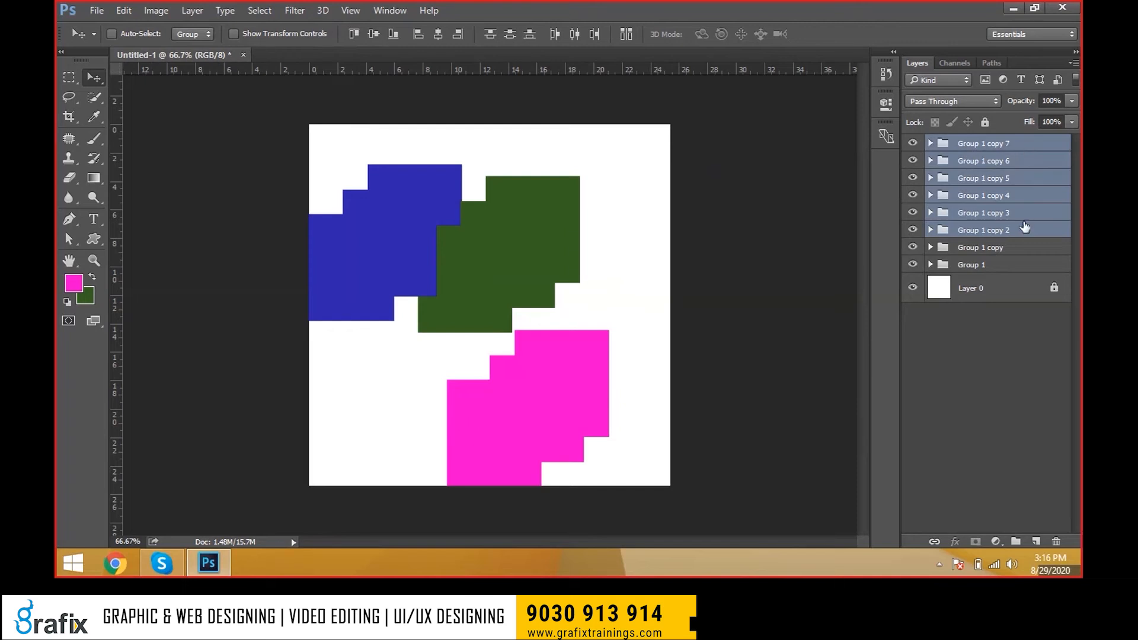
{"action": "left_click", "coordinate": [1061, 543]}
{"action": "key", "text": "Return"}
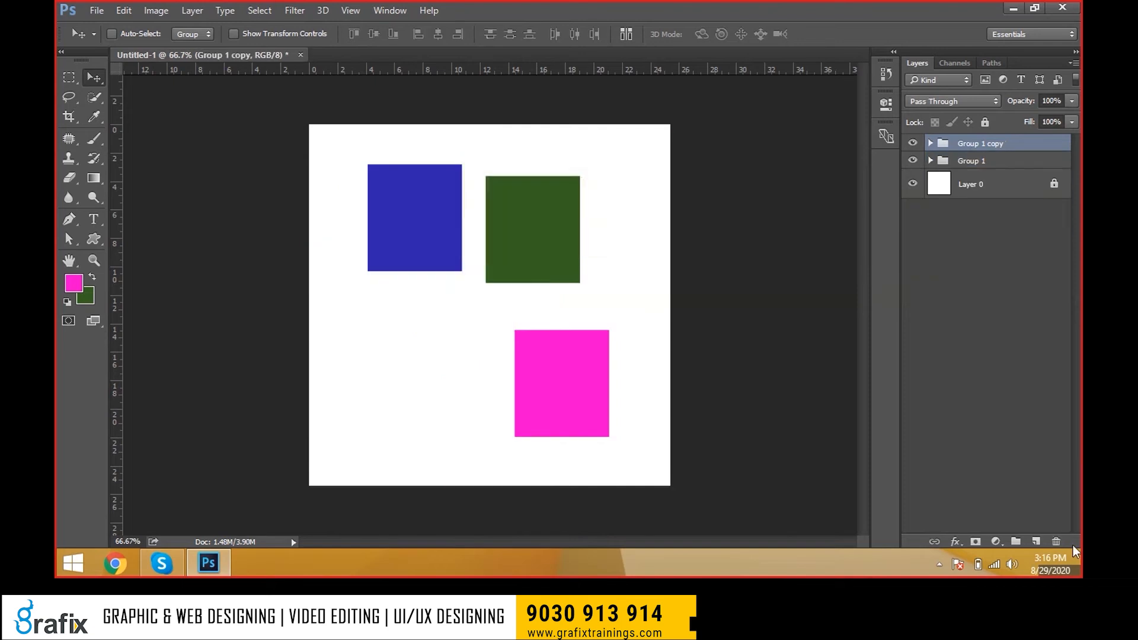
{"action": "left_click", "coordinate": [1059, 542]}
{"action": "key", "text": "Return"}
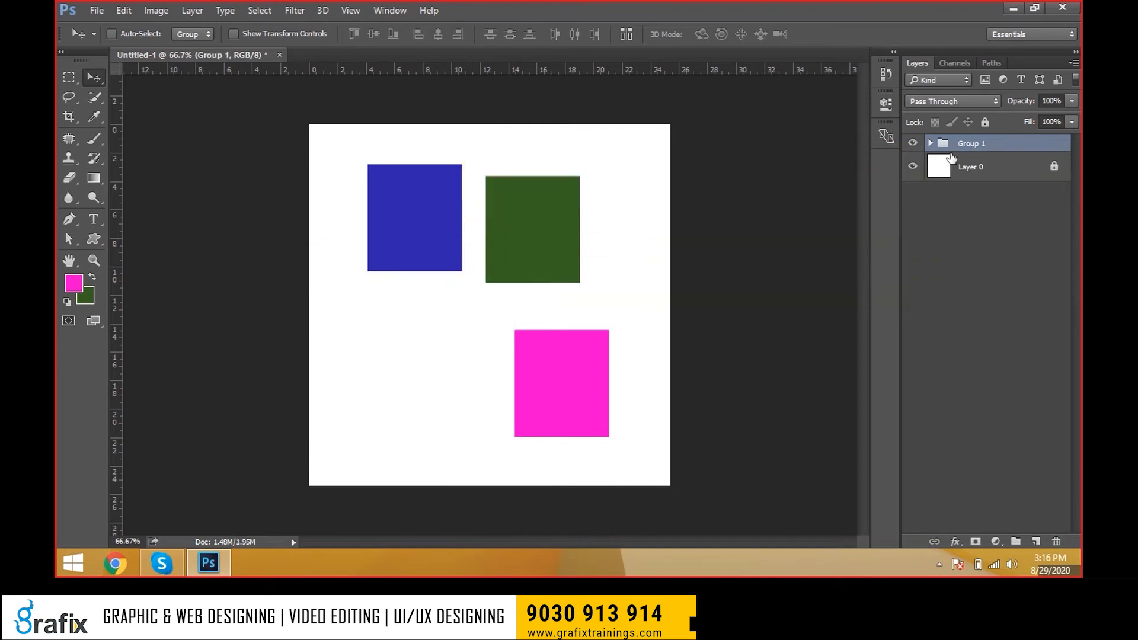
- Ungroup Group 1, regroup its three box layers and ungroup them again into separate layers
{"action": "key", "text": "ctrl"}
{"action": "left_click", "coordinate": [977, 237]}
{"action": "left_click", "coordinate": [975, 143]}
{"action": "key", "text": "ctrl+shift+g"}
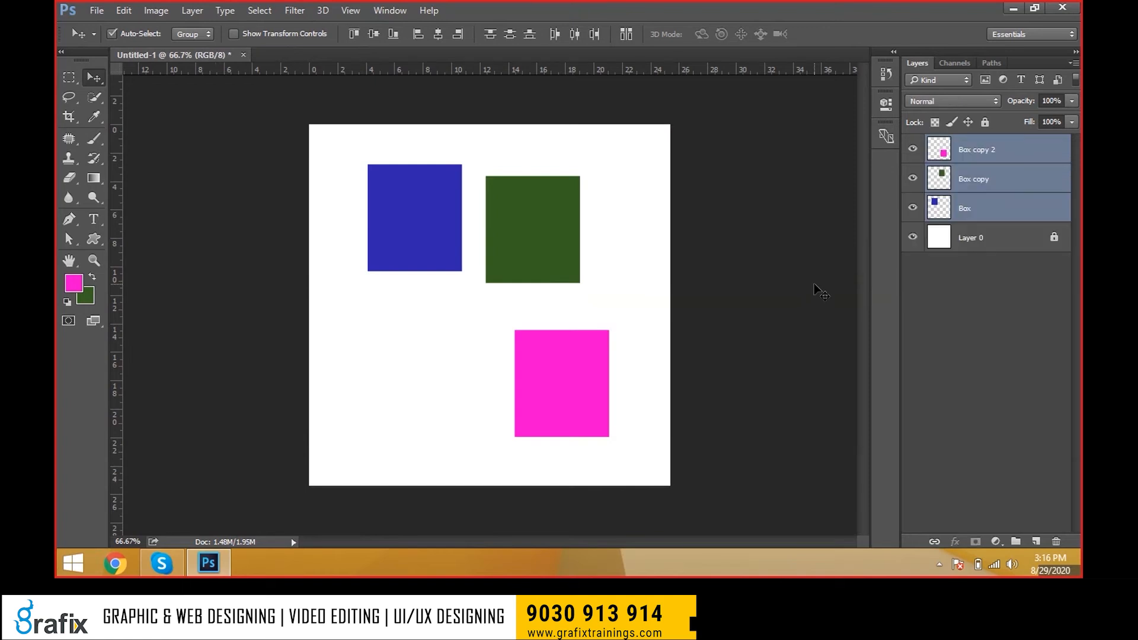
{"action": "key", "text": "ctrl+g"}
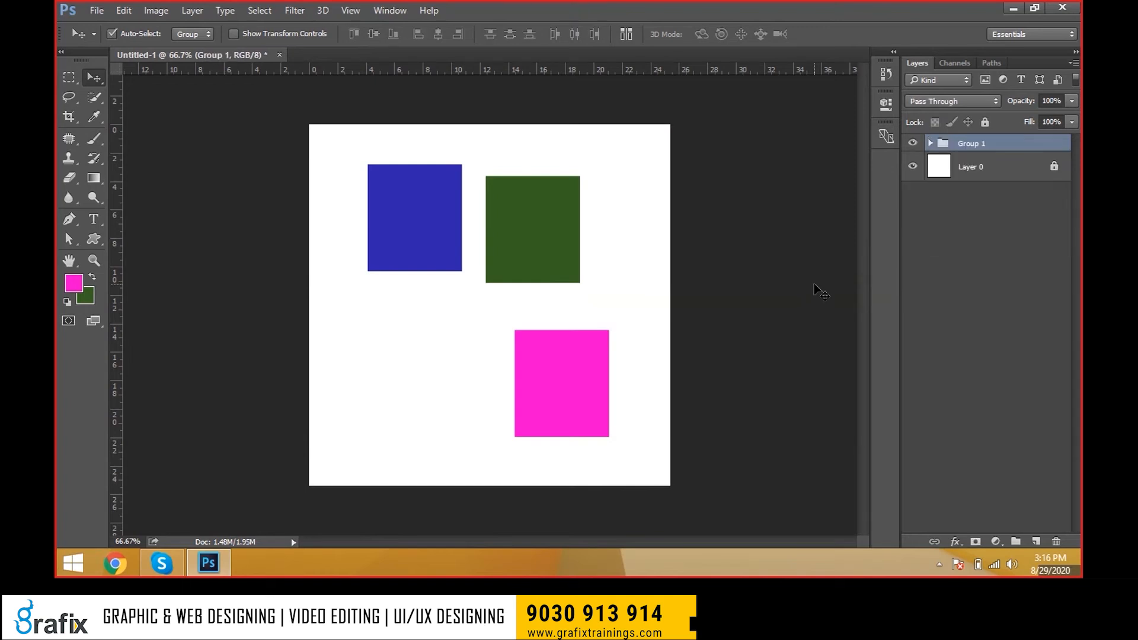
{"action": "key", "text": "ctrl+shift+g"}
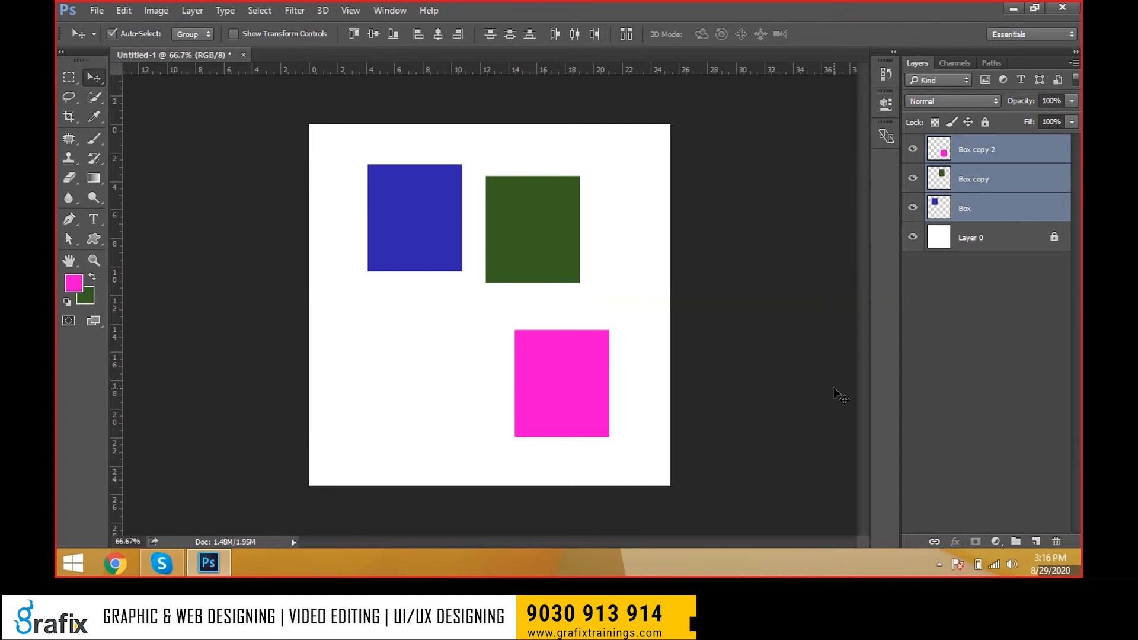
- Delete the three selected box layers and undo the deletion, once per deletion method
{"action": "left_click", "coordinate": [189, 7]}
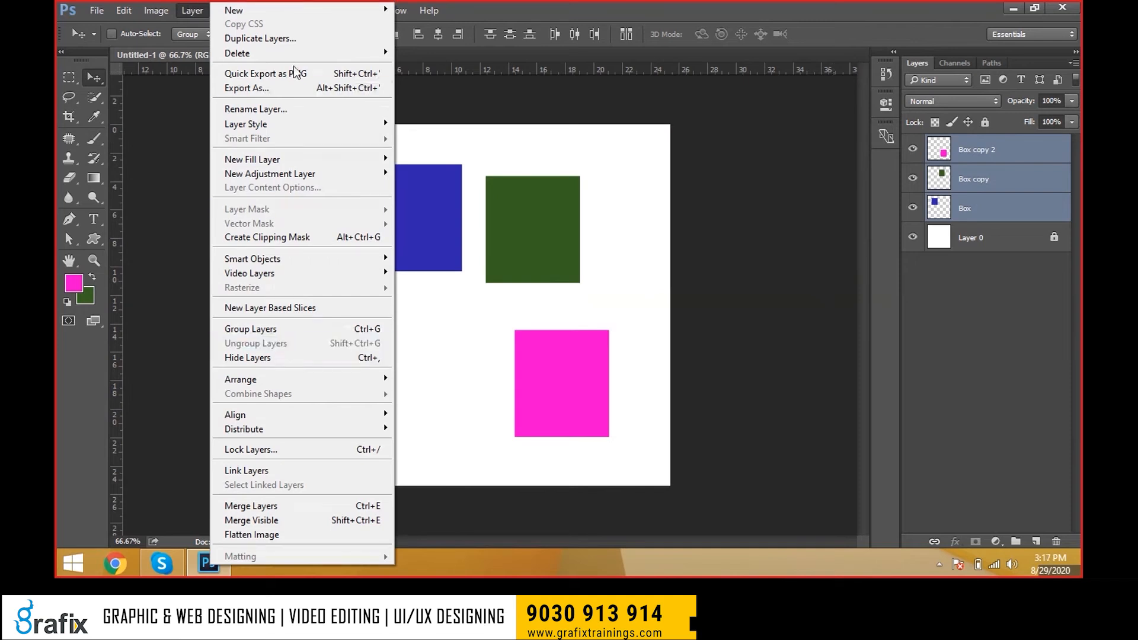
{"action": "mouse_move", "coordinate": [293, 55]}
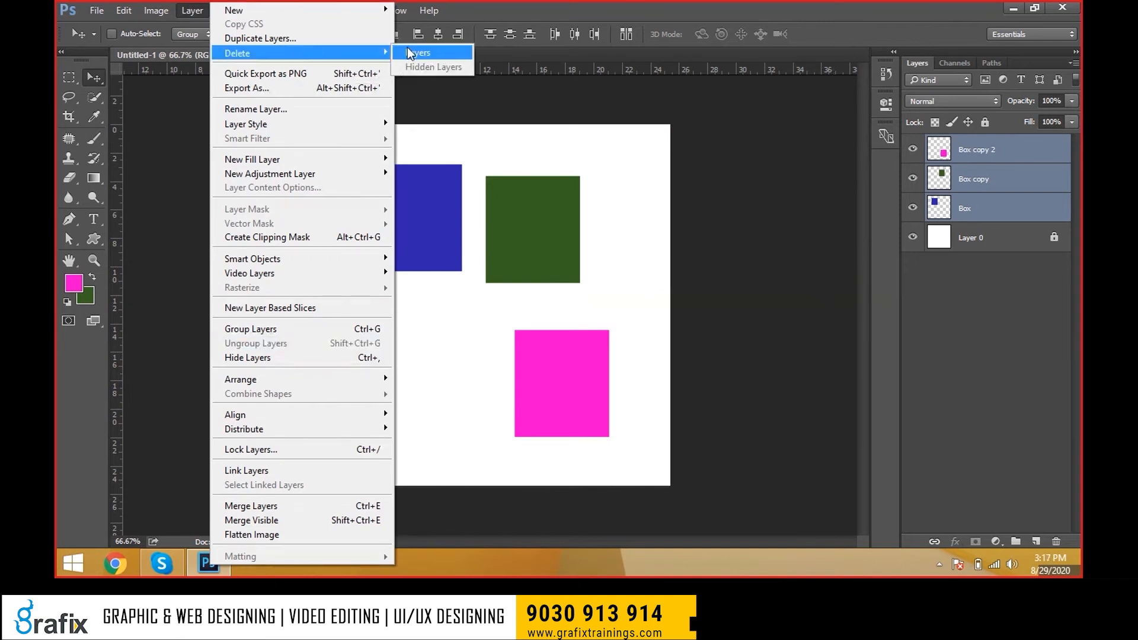
{"action": "left_click", "coordinate": [409, 53]}
{"action": "left_click", "coordinate": [543, 220]}
{"action": "key", "text": "ctrl"}
{"action": "key", "text": "ctrl+z"}
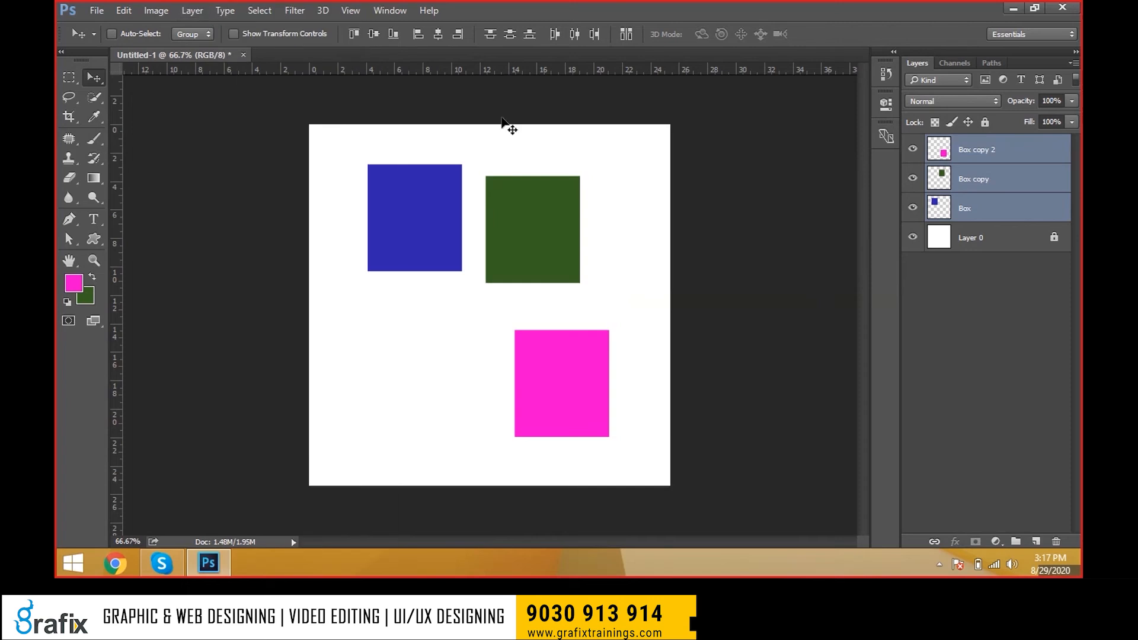
{"action": "left_click", "coordinate": [1057, 541]}
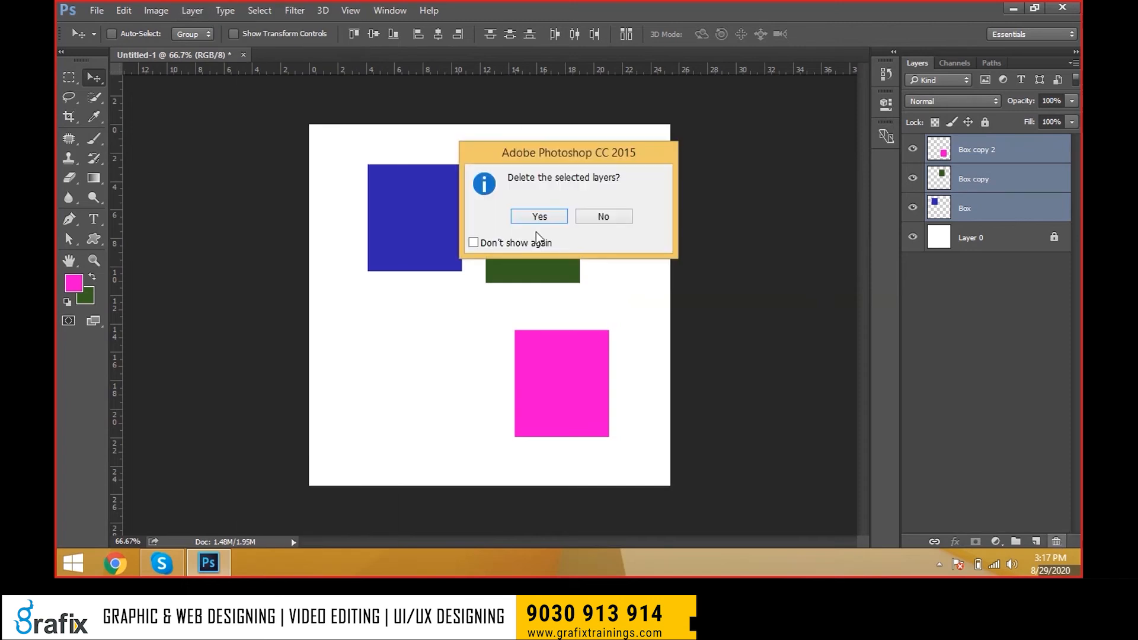
{"action": "left_click", "coordinate": [540, 216]}
{"action": "key", "text": "ctrl+z"}
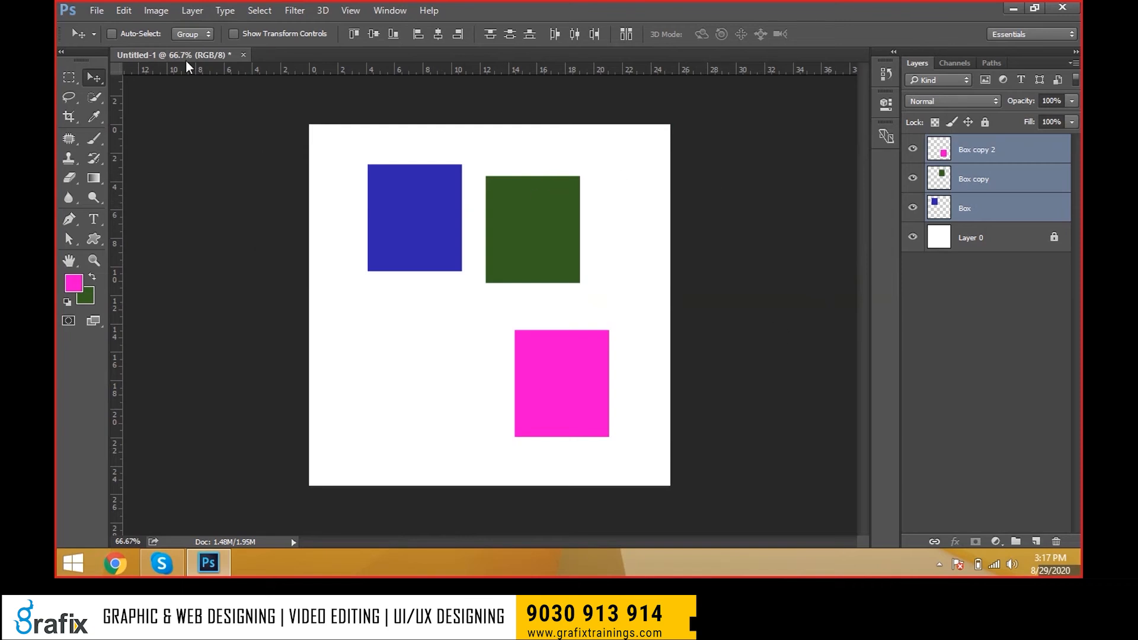
- Rename the pink box's layer to fadsfasfas
{"action": "left_click", "coordinate": [194, 13]}
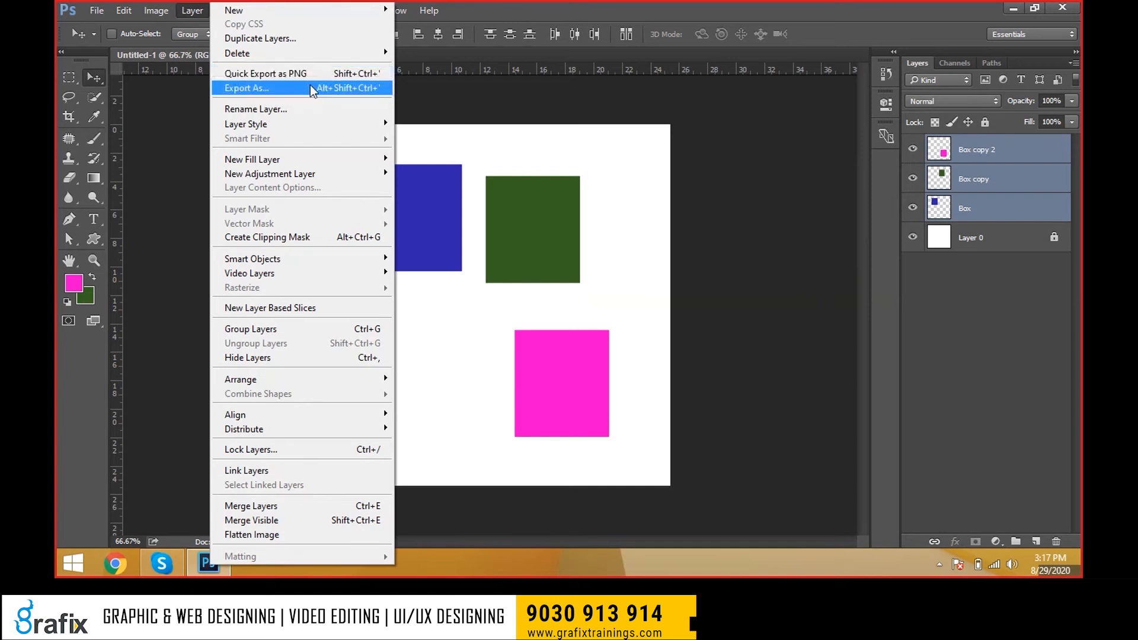
{"action": "left_click", "coordinate": [320, 109]}
{"action": "type", "text": "fadsfasfas"}
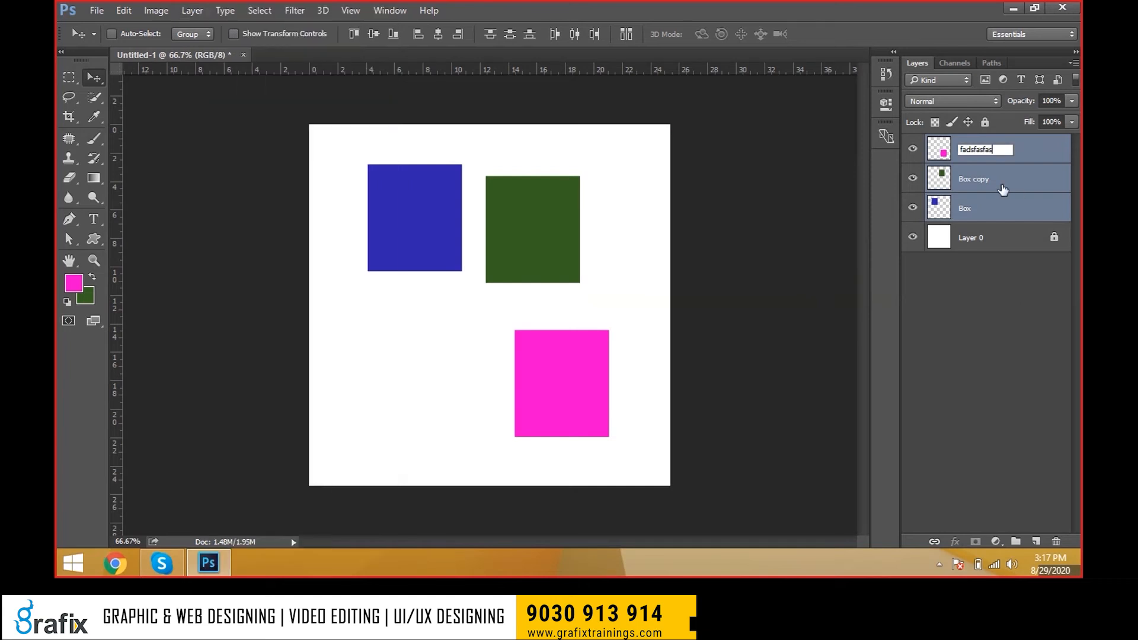
{"action": "key", "text": "Return"}
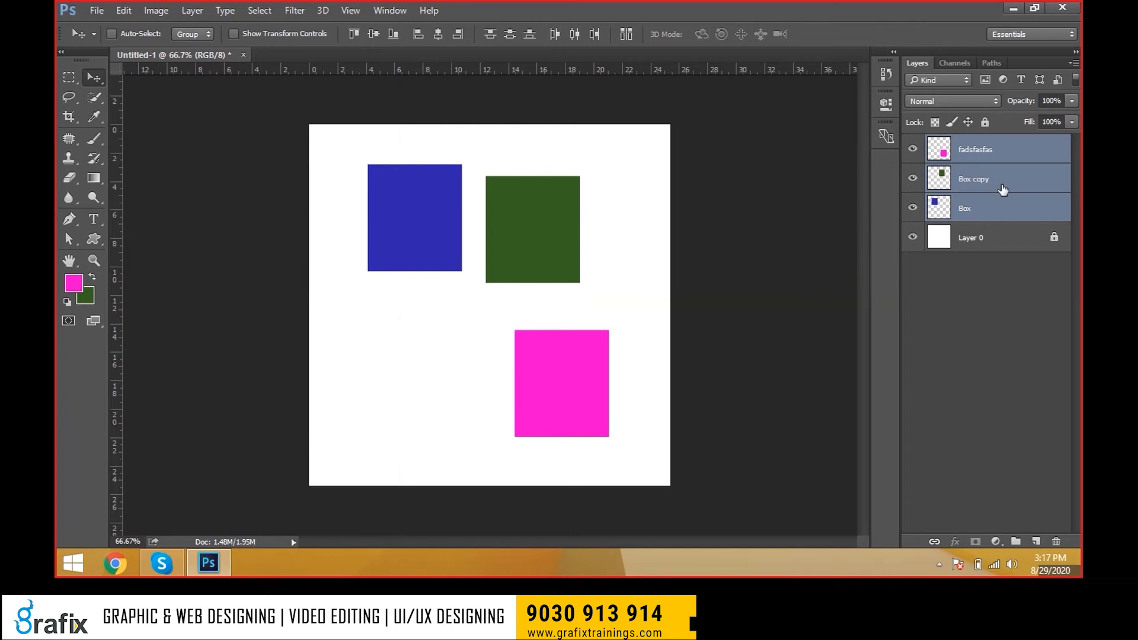
- Open the layer style settings for only the pink box's layer, keeping the canvas in view
{"action": "left_click", "coordinate": [192, 11]}
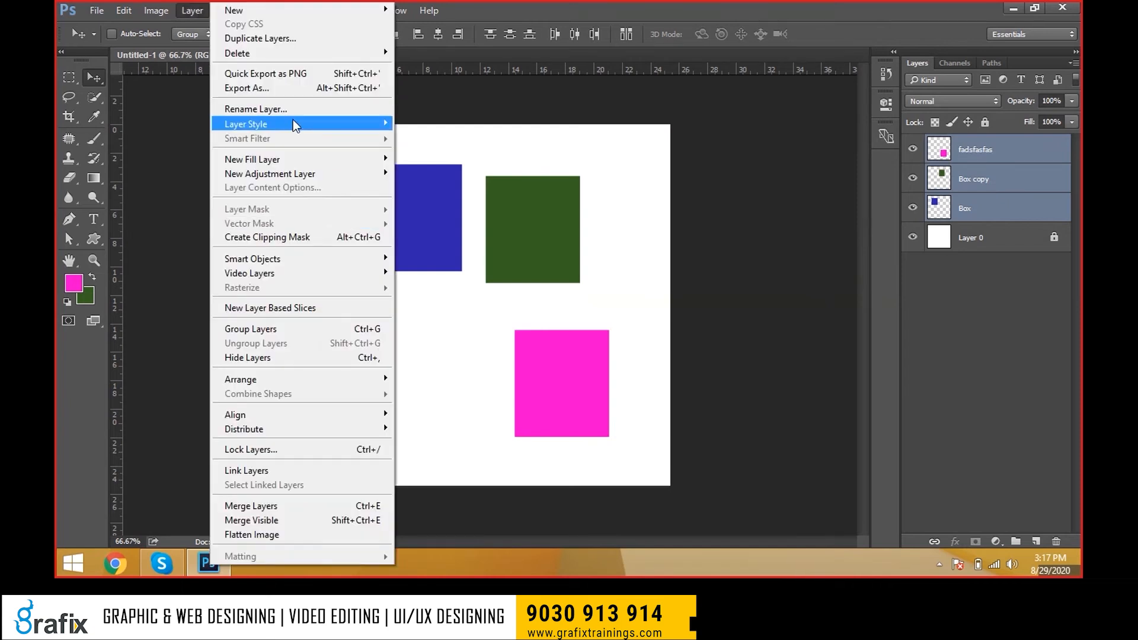
{"action": "left_click", "coordinate": [542, 195]}
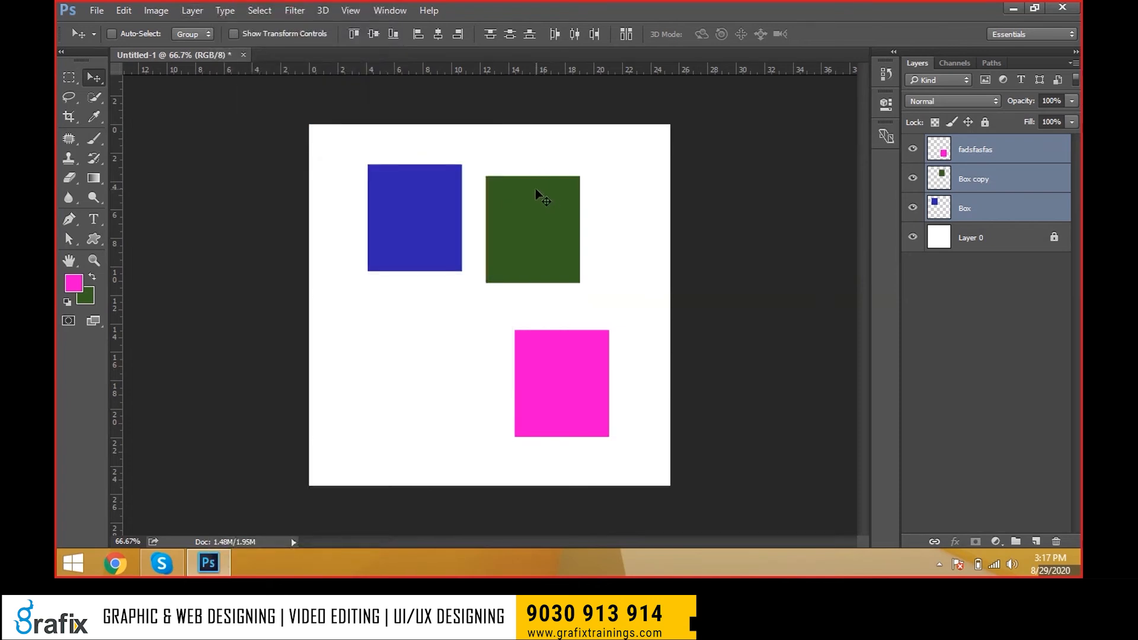
{"action": "left_click", "coordinate": [1035, 204]}
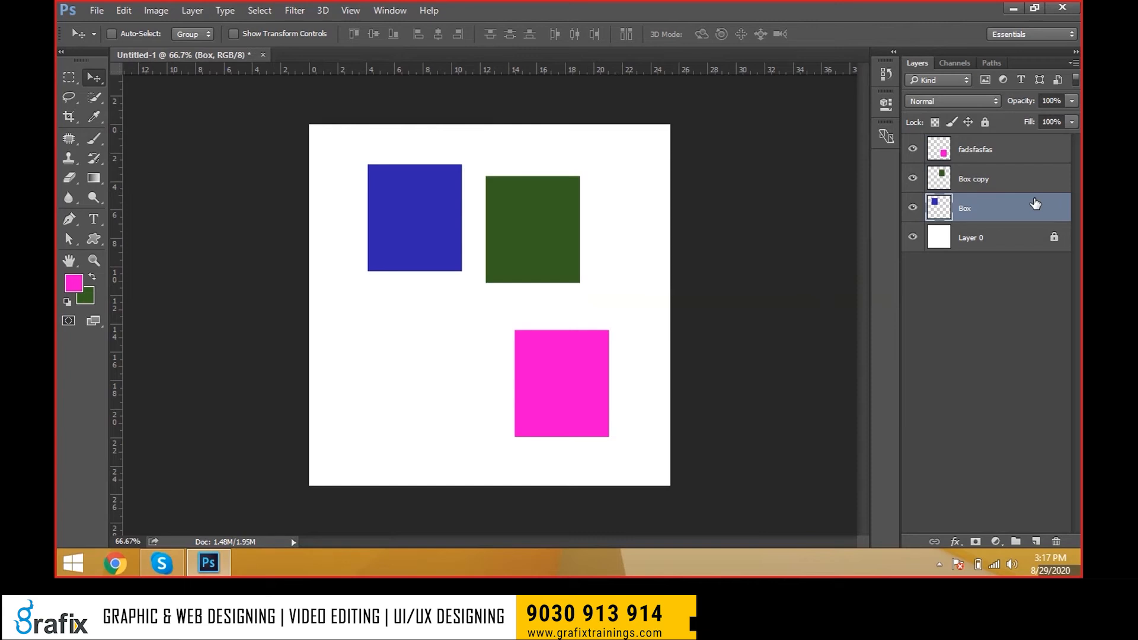
{"action": "left_click", "coordinate": [1022, 176]}
{"action": "left_click", "coordinate": [1044, 155]}
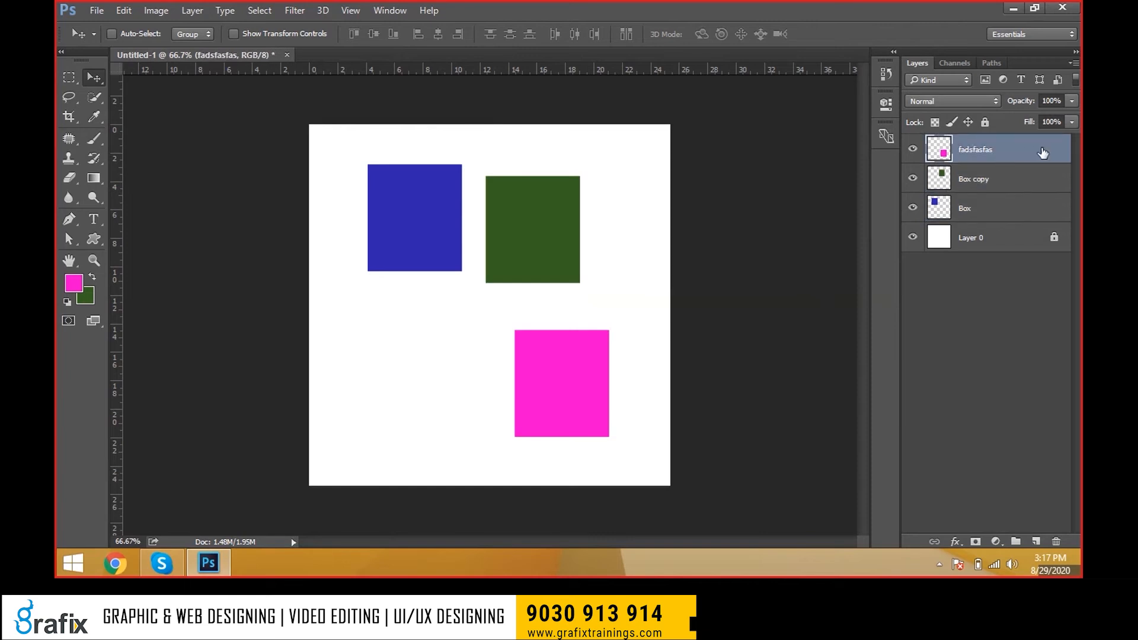
{"action": "double_click", "coordinate": [1041, 155]}
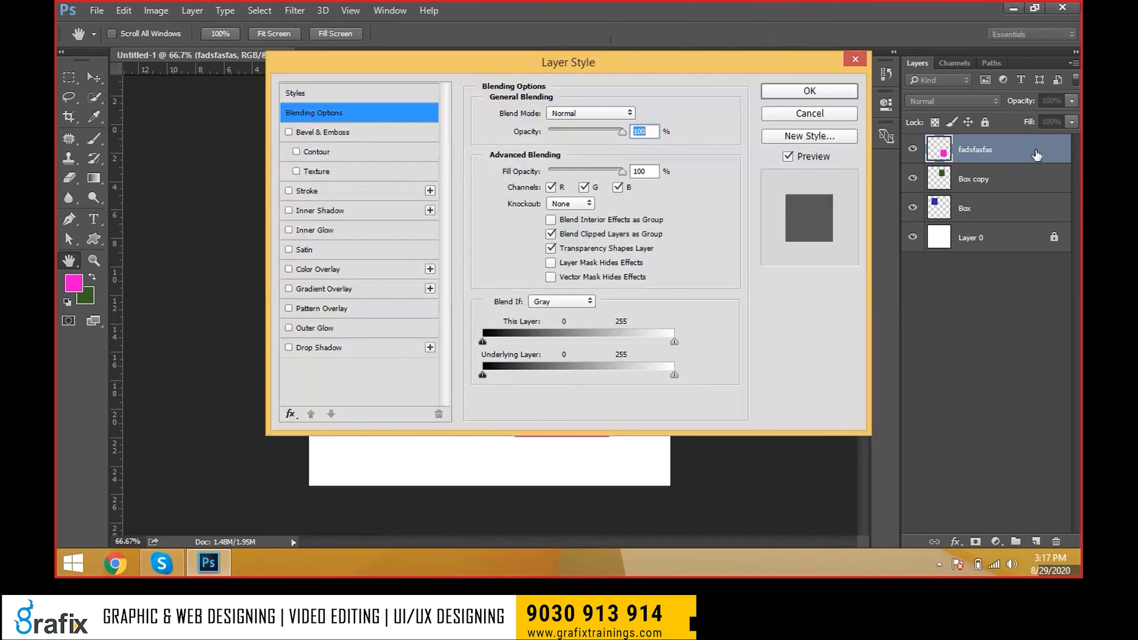
{"action": "left_click_drag", "start_coordinate": [568, 62], "coordinate": [743, 142]}
- Add a Bevel & Emboss effect to the pink box with 1000% depth, 32 px size and 16 px soften
{"action": "left_click", "coordinate": [606, 189]}
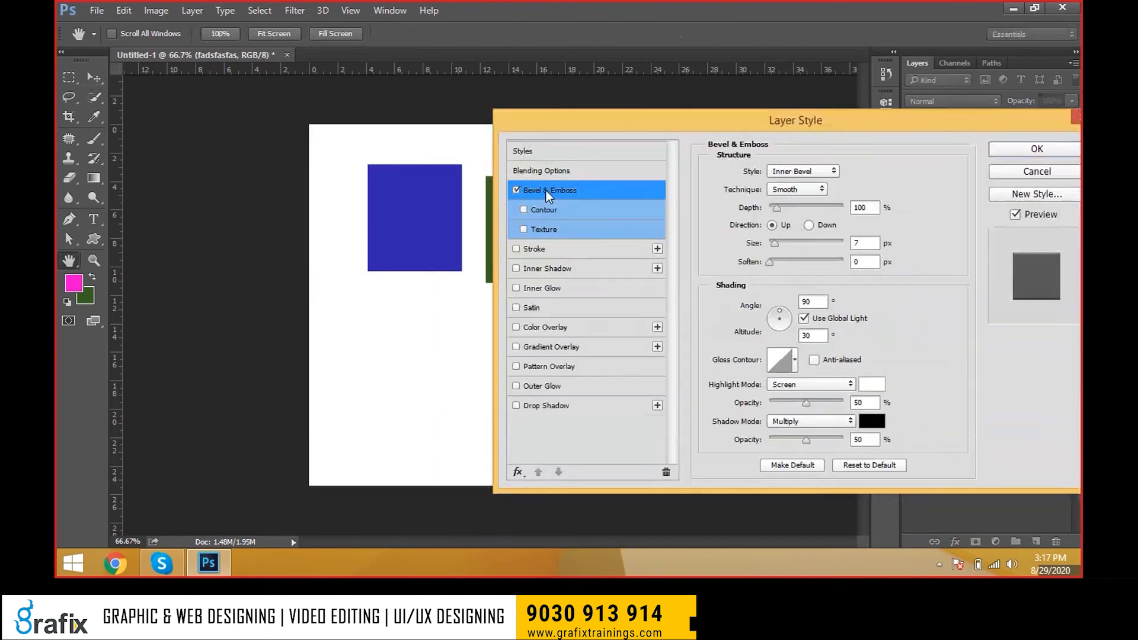
{"action": "left_click_drag", "start_coordinate": [818, 210], "coordinate": [826, 208]}
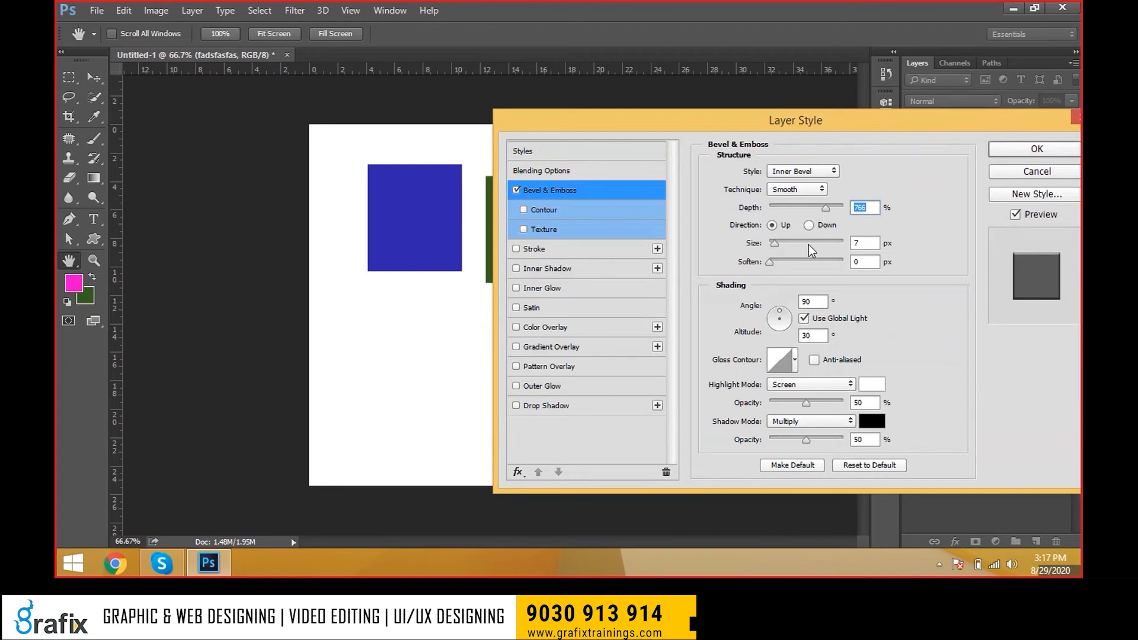
{"action": "left_click_drag", "start_coordinate": [788, 121], "coordinate": [949, 13]}
{"action": "left_click_drag", "start_coordinate": [937, 136], "coordinate": [1025, 164]}
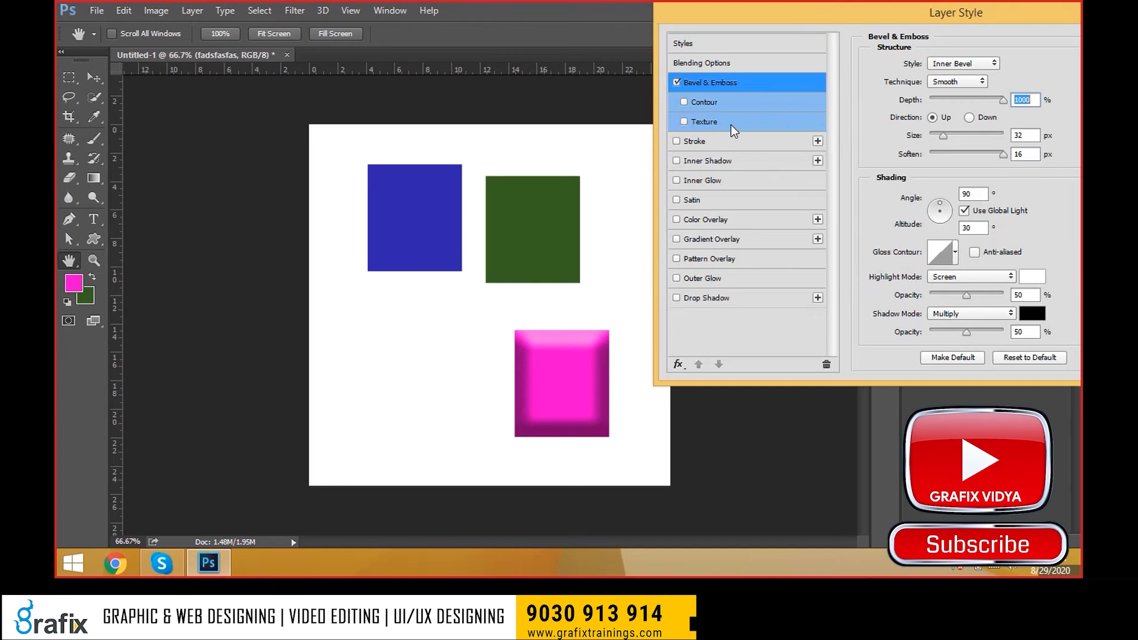
- Enable the bevel's Contour and Texture and try several texture patterns, ending on the white grid pattern
{"action": "left_click", "coordinate": [725, 104]}
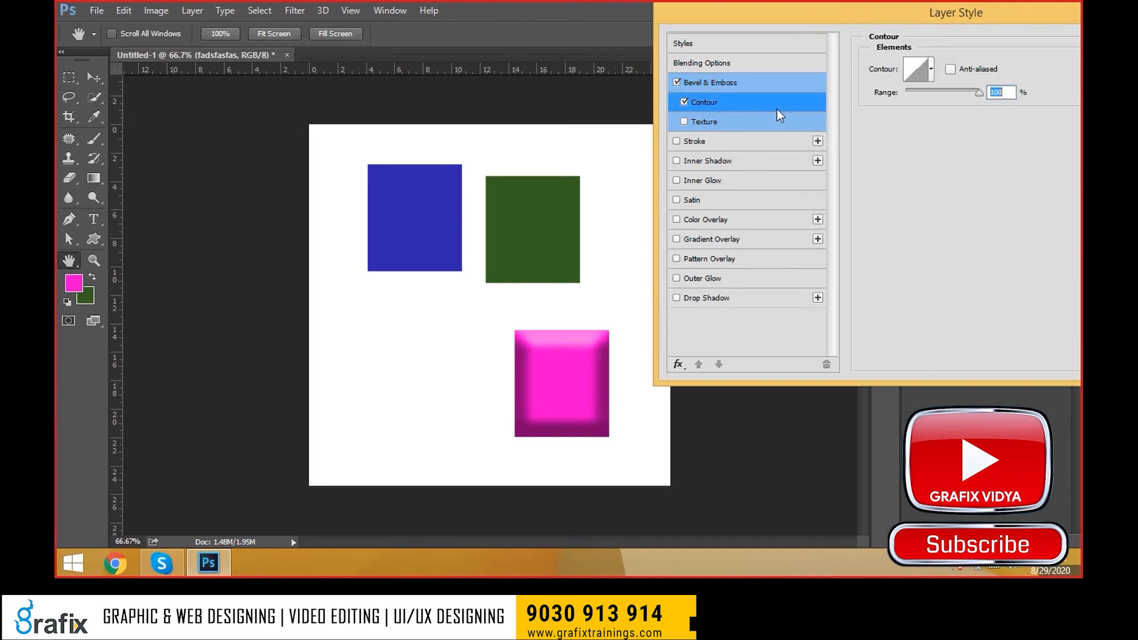
{"action": "left_click", "coordinate": [734, 121]}
{"action": "left_click", "coordinate": [951, 79]}
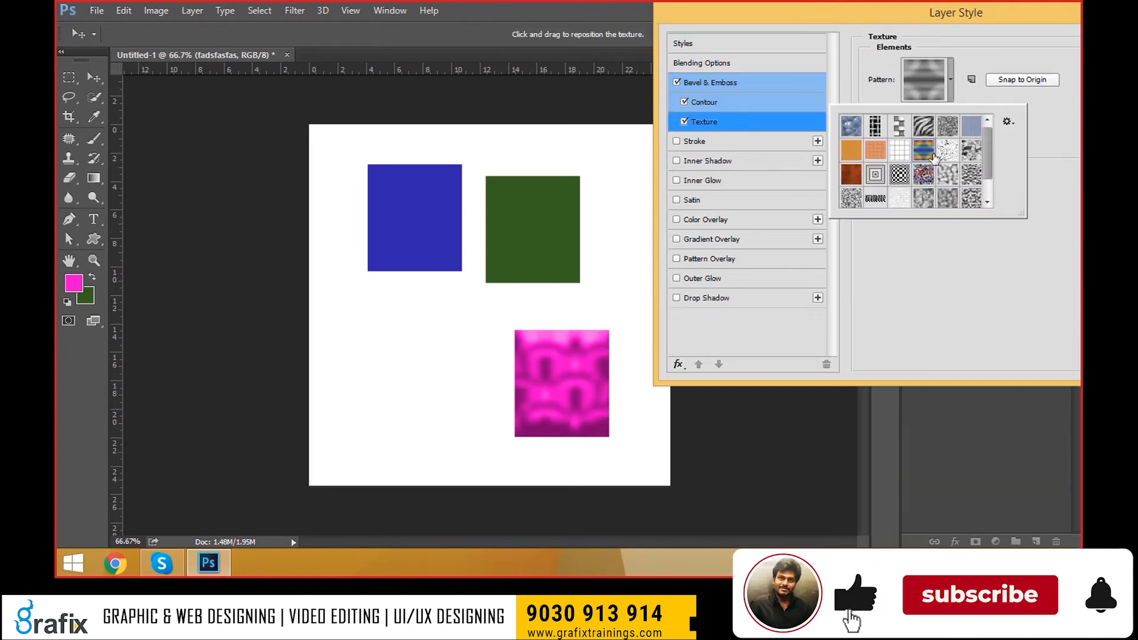
{"action": "left_click", "coordinate": [864, 145]}
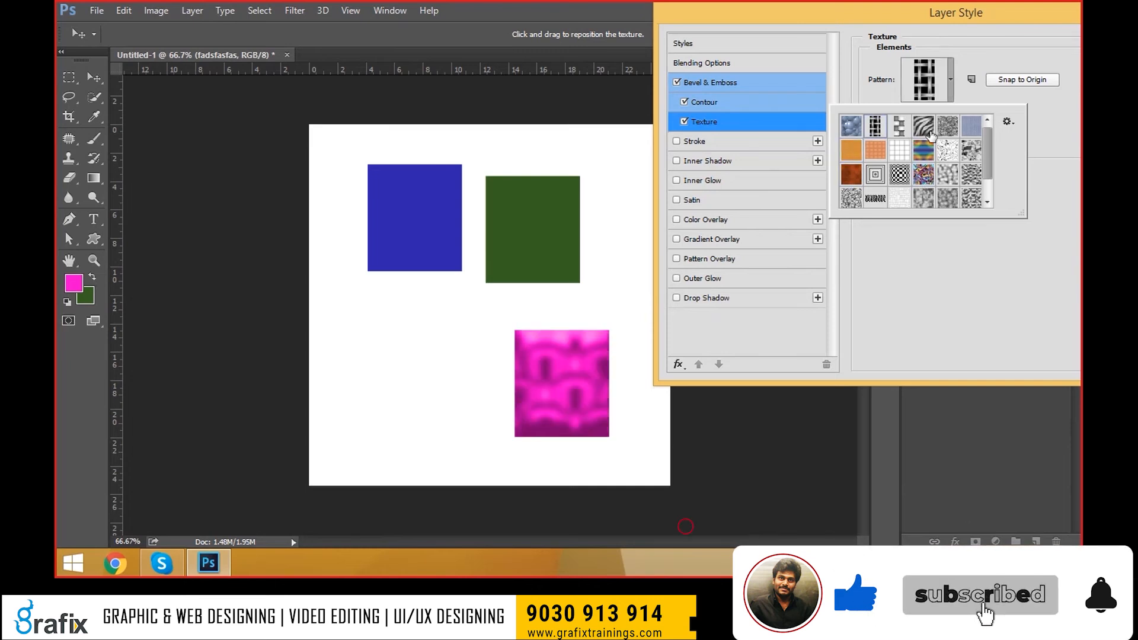
{"action": "left_click", "coordinate": [923, 126]}
{"action": "left_click", "coordinate": [899, 174]}
{"action": "left_click", "coordinate": [896, 200]}
{"action": "left_click", "coordinate": [875, 199]}
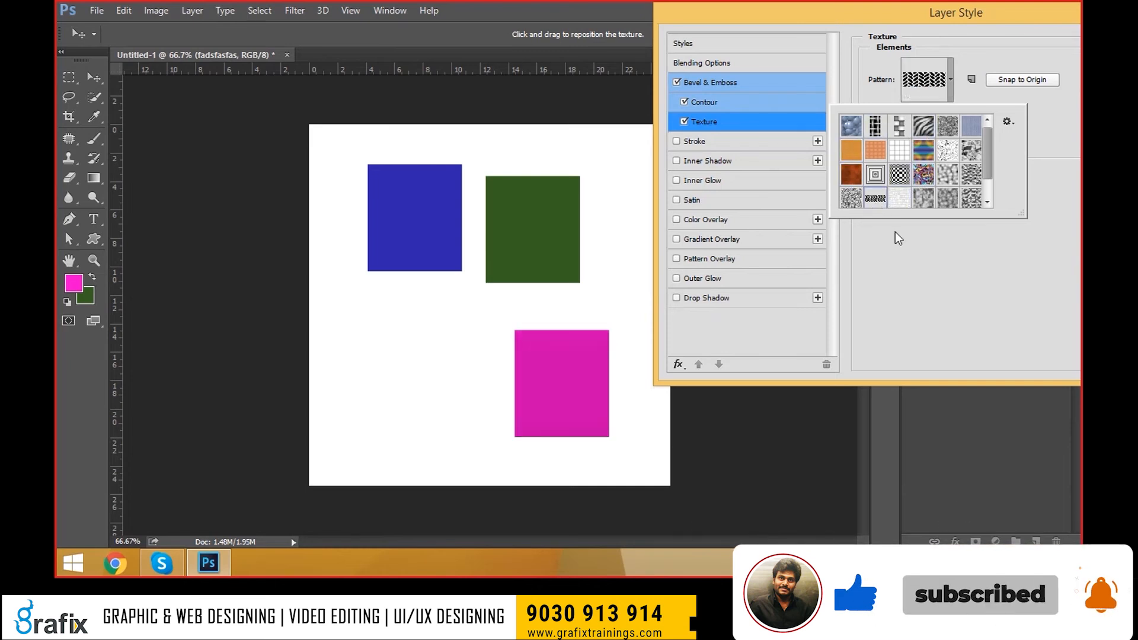
{"action": "left_click", "coordinate": [907, 159]}
- Add a 27 px outside stroke in red (ff0000) at 100% opacity to the pink box
{"action": "left_click", "coordinate": [728, 143]}
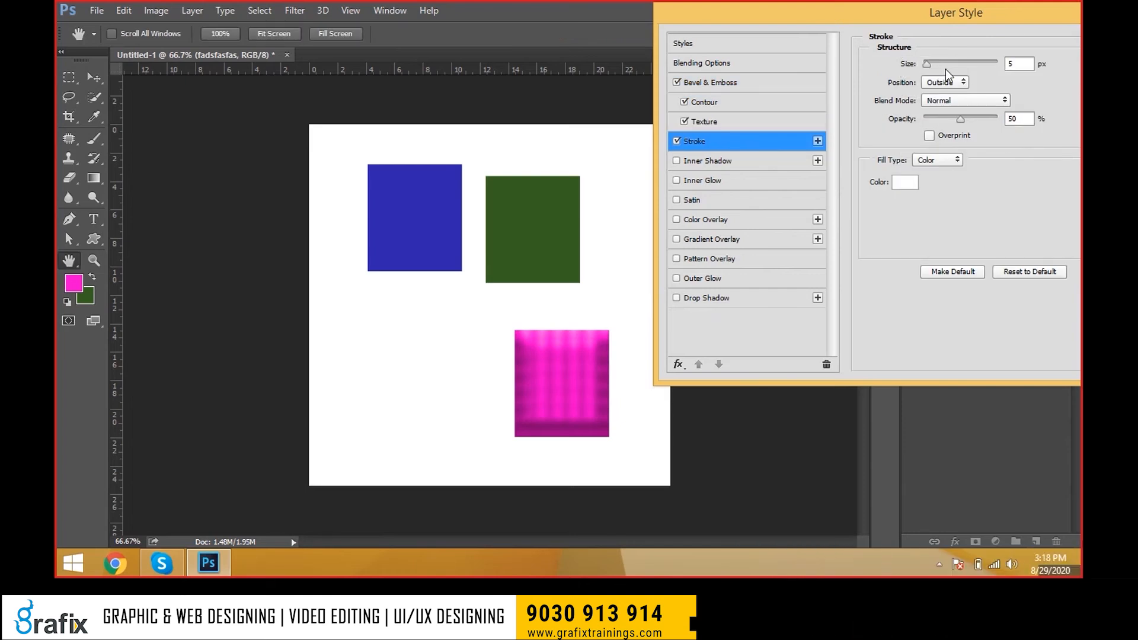
{"action": "mouse_move", "coordinate": [933, 70]}
{"action": "left_mouse_down"}
{"action": "mouse_move", "coordinate": [978, 66]}
{"action": "mouse_move", "coordinate": [955, 68]}
{"action": "left_mouse_up"}
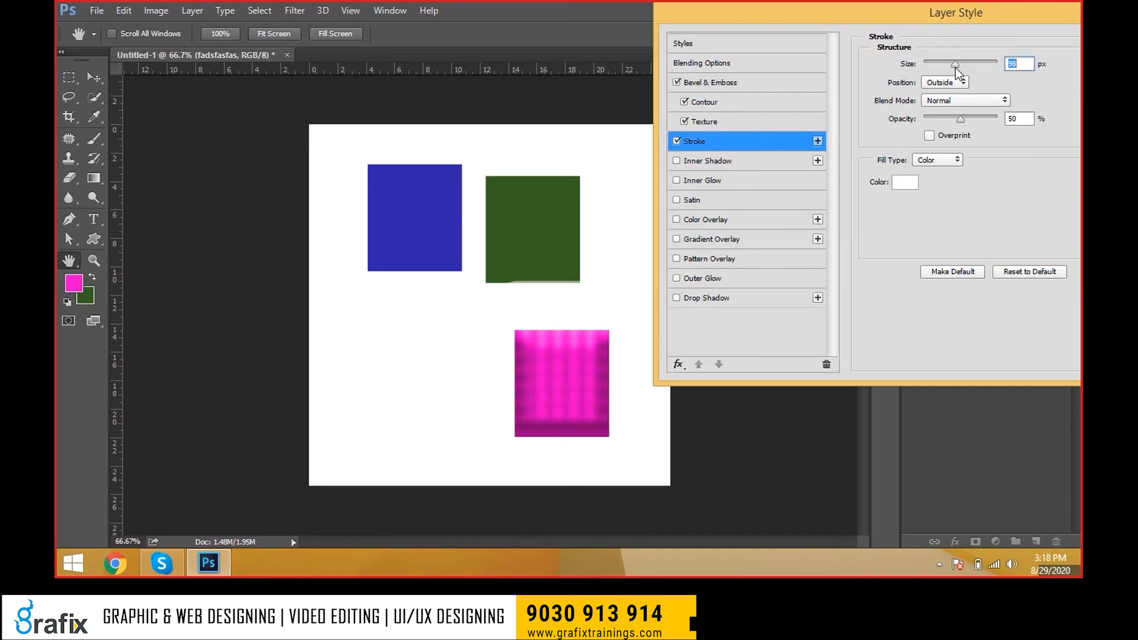
{"action": "left_click", "coordinate": [907, 183]}
{"action": "left_click", "coordinate": [732, 104]}
{"action": "left_click", "coordinate": [865, 101]}
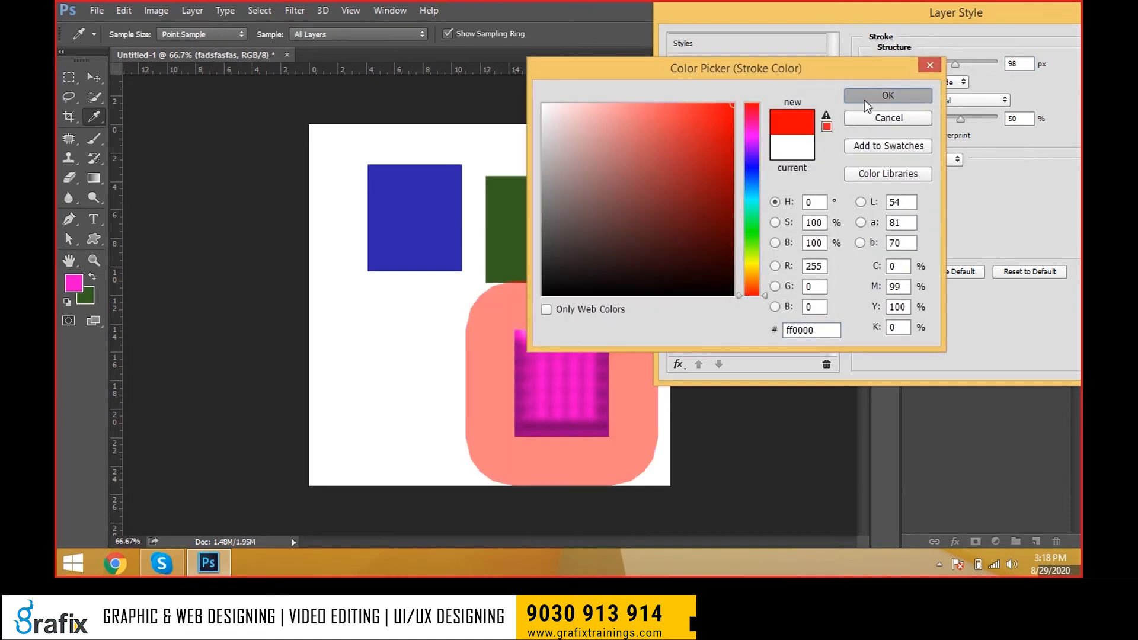
{"action": "left_click_drag", "start_coordinate": [953, 66], "coordinate": [938, 80]}
{"action": "left_click_drag", "start_coordinate": [961, 118], "coordinate": [1025, 120]}
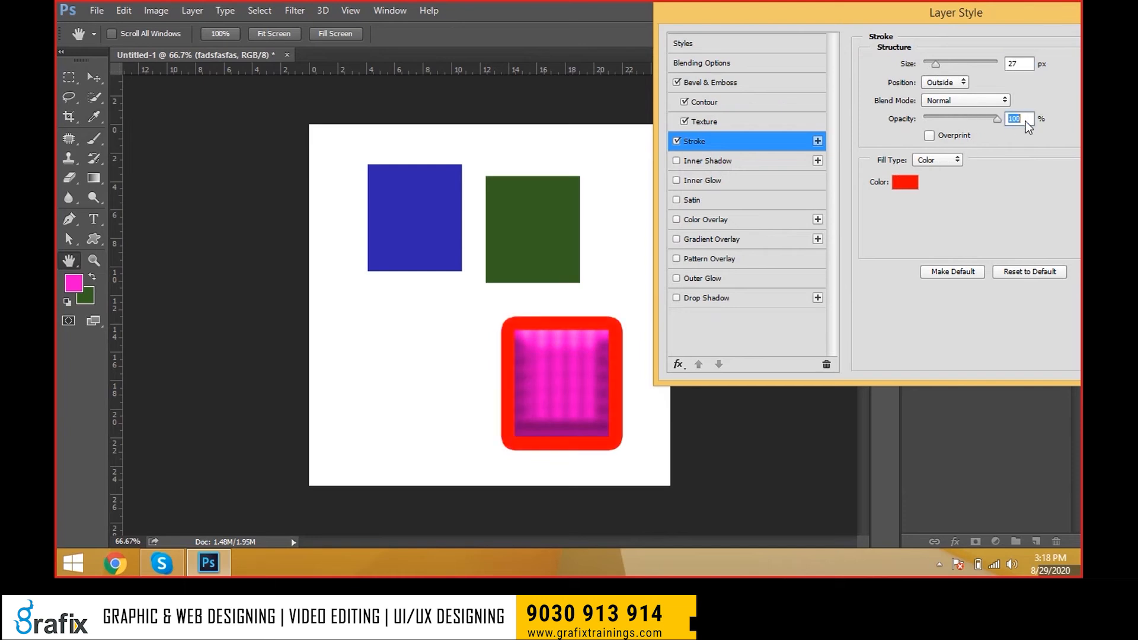
- Add an Inner Shadow to the pink box with 39 px distance, 40% choke and 117 px size
{"action": "left_click", "coordinate": [744, 164]}
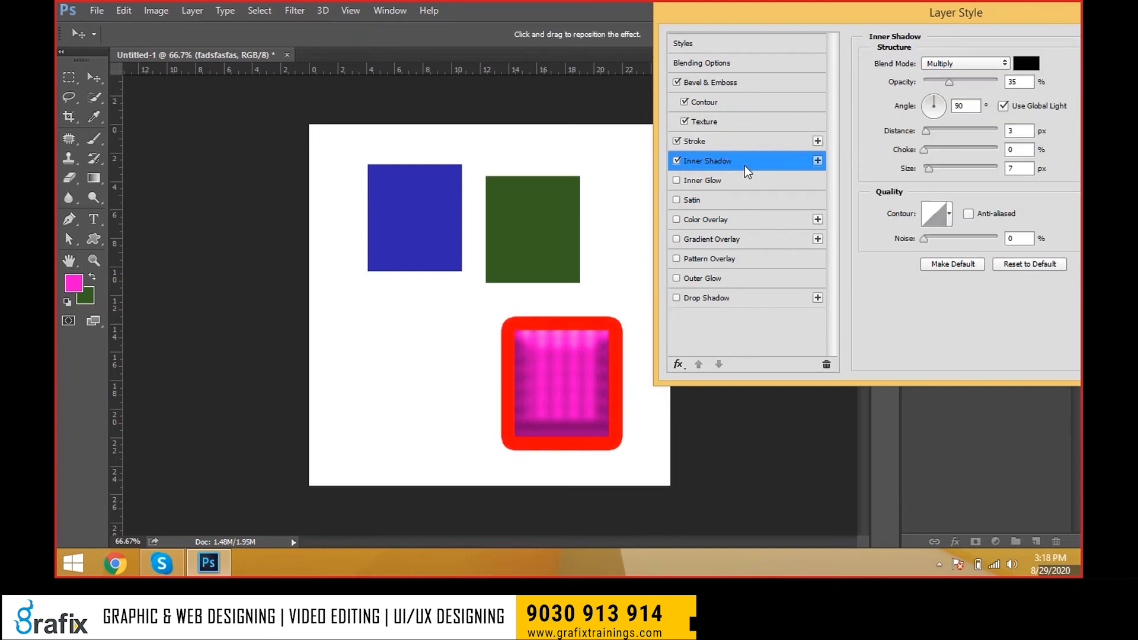
{"action": "left_click_drag", "start_coordinate": [923, 133], "coordinate": [960, 168]}
{"action": "left_click", "coordinate": [928, 168]}
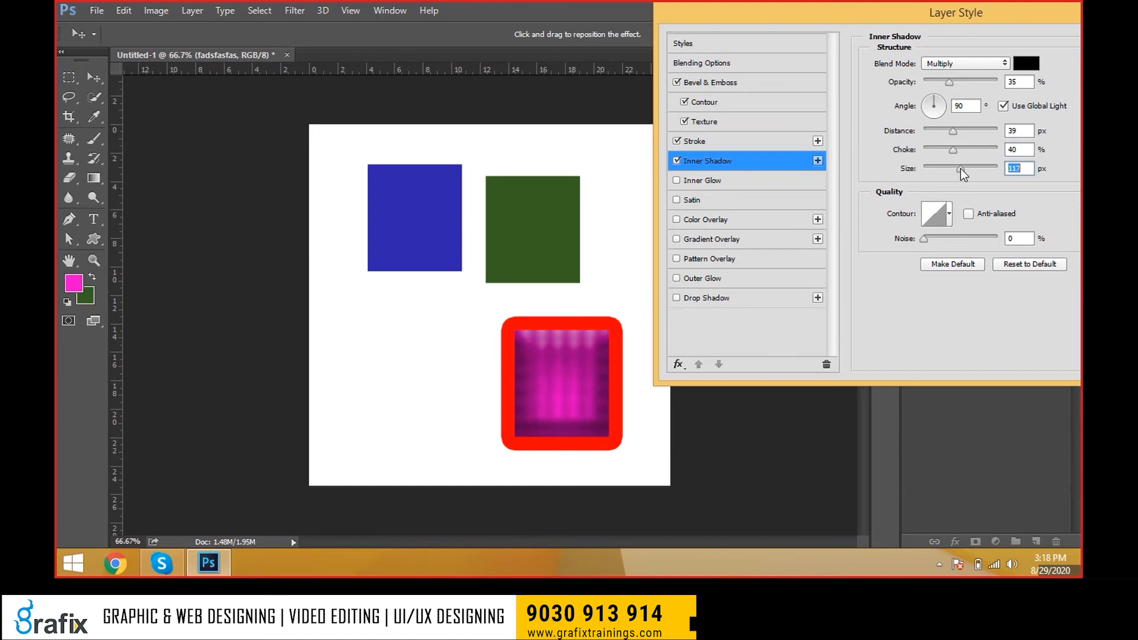
- Try different contour presets for the inner shadow, ending on the fourth preset in the second row
{"action": "left_click", "coordinate": [949, 213]}
{"action": "left_click", "coordinate": [907, 249]}
{"action": "left_click", "coordinate": [932, 258]}
{"action": "left_click", "coordinate": [958, 255]}
{"action": "left_click", "coordinate": [959, 272]}
{"action": "left_click", "coordinate": [923, 278]}
{"action": "left_click", "coordinate": [882, 277]}
{"action": "left_click", "coordinate": [853, 278]}
{"action": "left_click", "coordinate": [878, 249]}
{"action": "left_click", "coordinate": [931, 256]}
{"action": "left_click", "coordinate": [934, 274]}
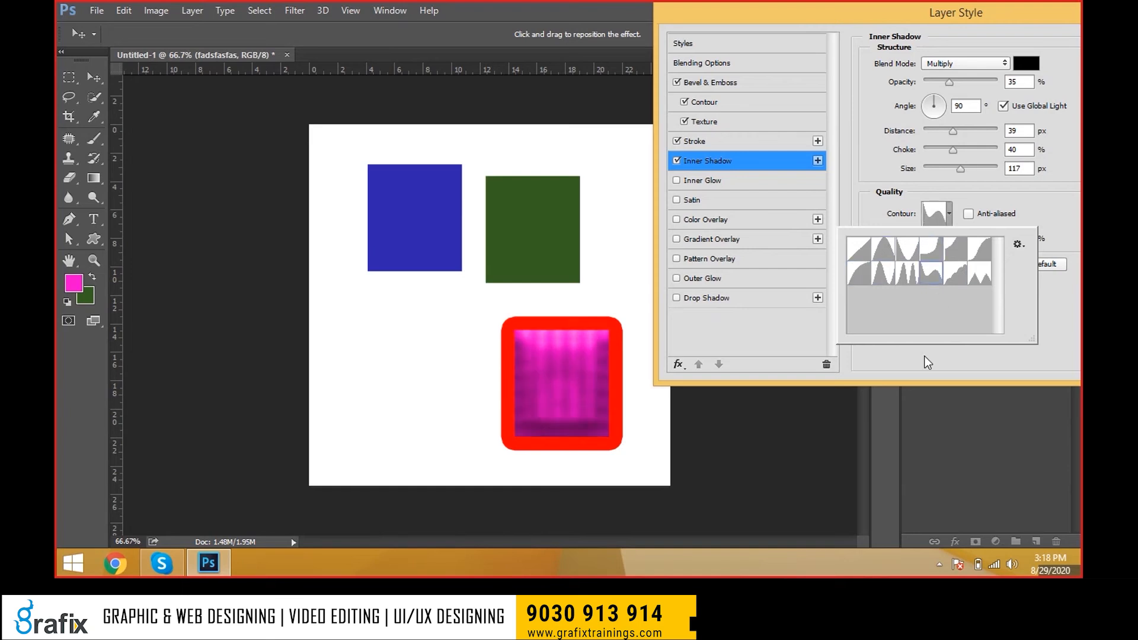
{"action": "left_click", "coordinate": [926, 363]}
- Enable the Inner Glow and Satin effects on the pink box with their existing settings
{"action": "left_click_drag", "start_coordinate": [809, 15], "coordinate": [792, 35]}
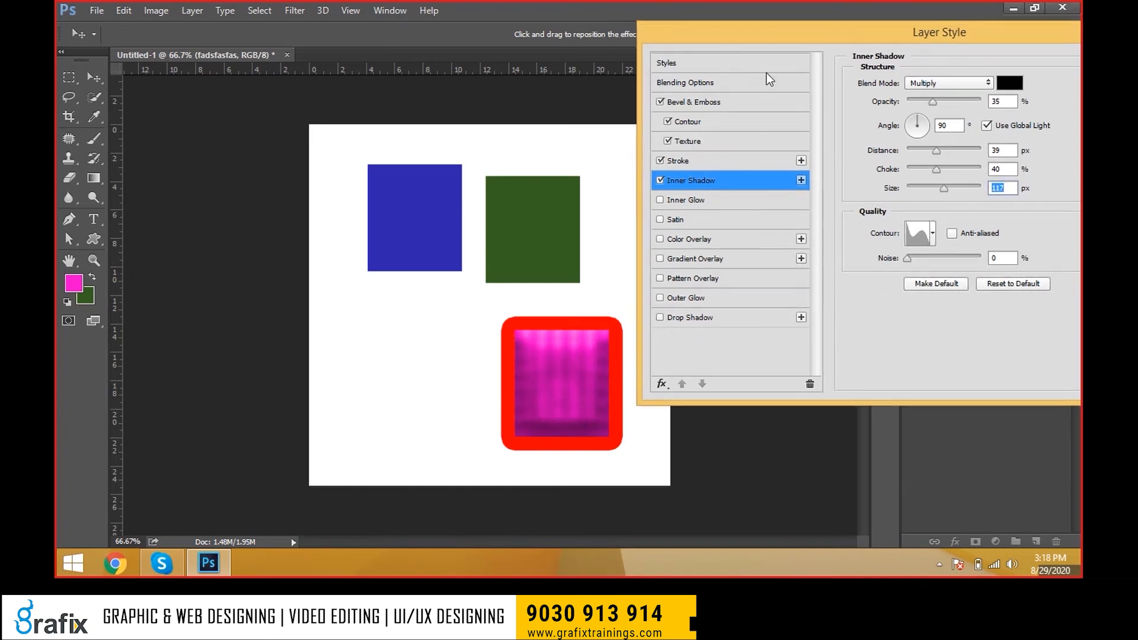
{"action": "left_click", "coordinate": [695, 203]}
{"action": "left_click", "coordinate": [693, 223]}
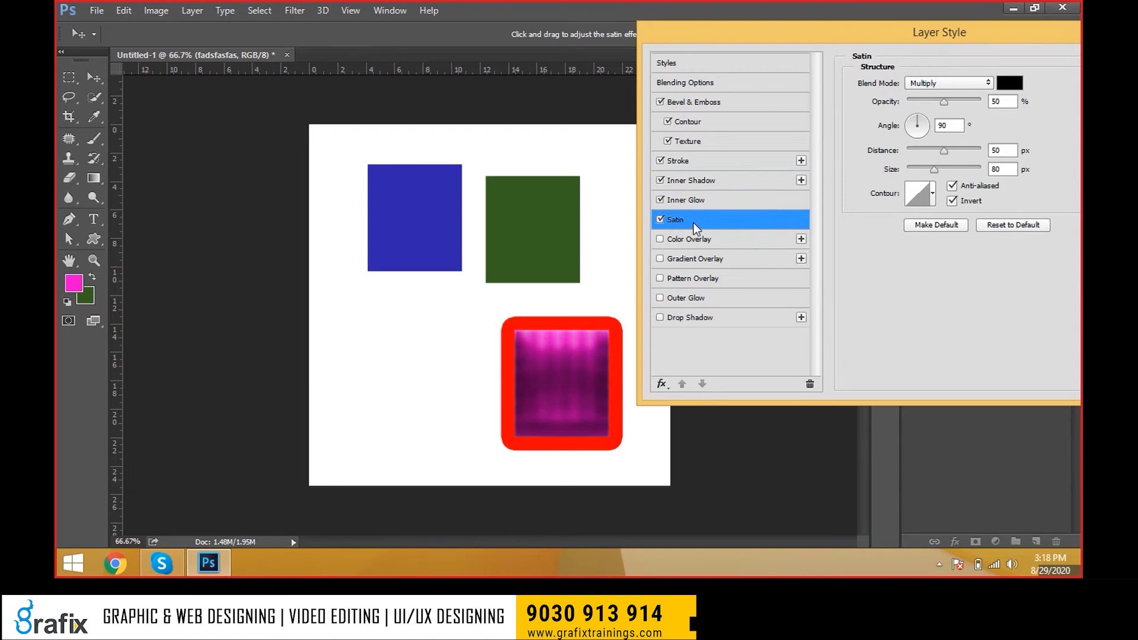
- Add a Color Overlay to the pink box using the orange-yellow color ffba00
{"action": "left_click", "coordinate": [698, 244]}
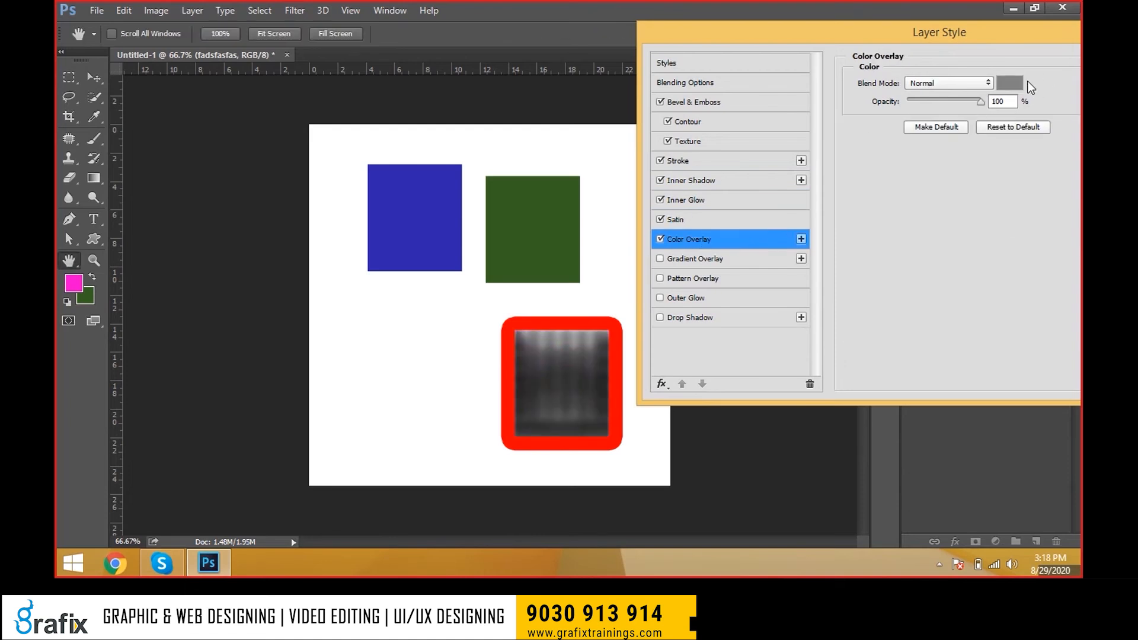
{"action": "left_click", "coordinate": [1008, 84]}
{"action": "type", "text": "ffba00"}
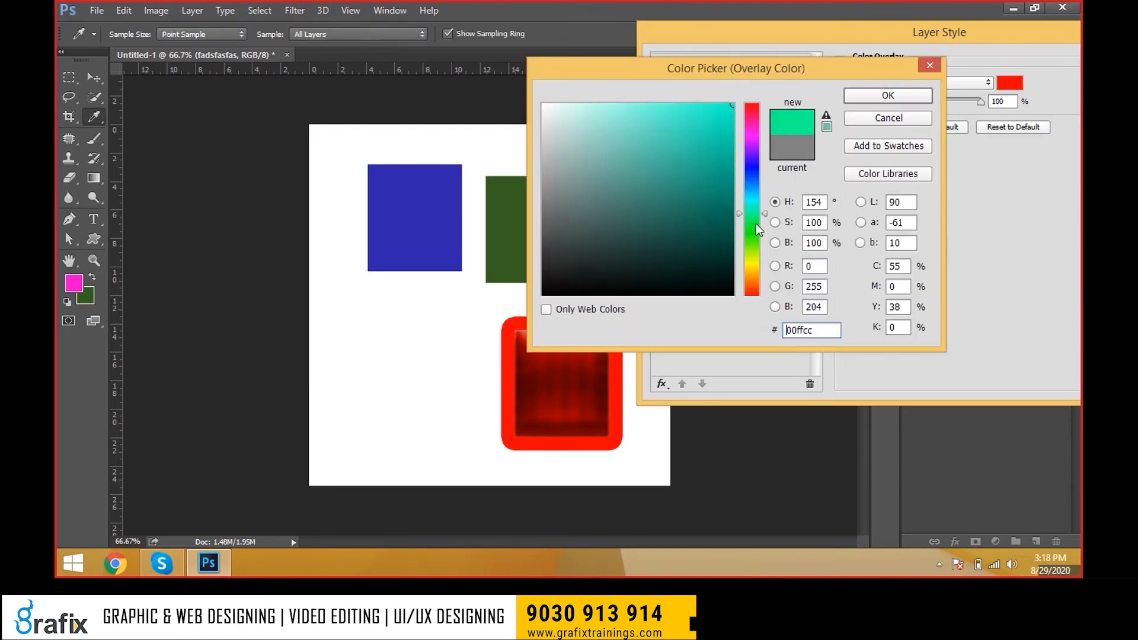
{"action": "left_click", "coordinate": [899, 92]}
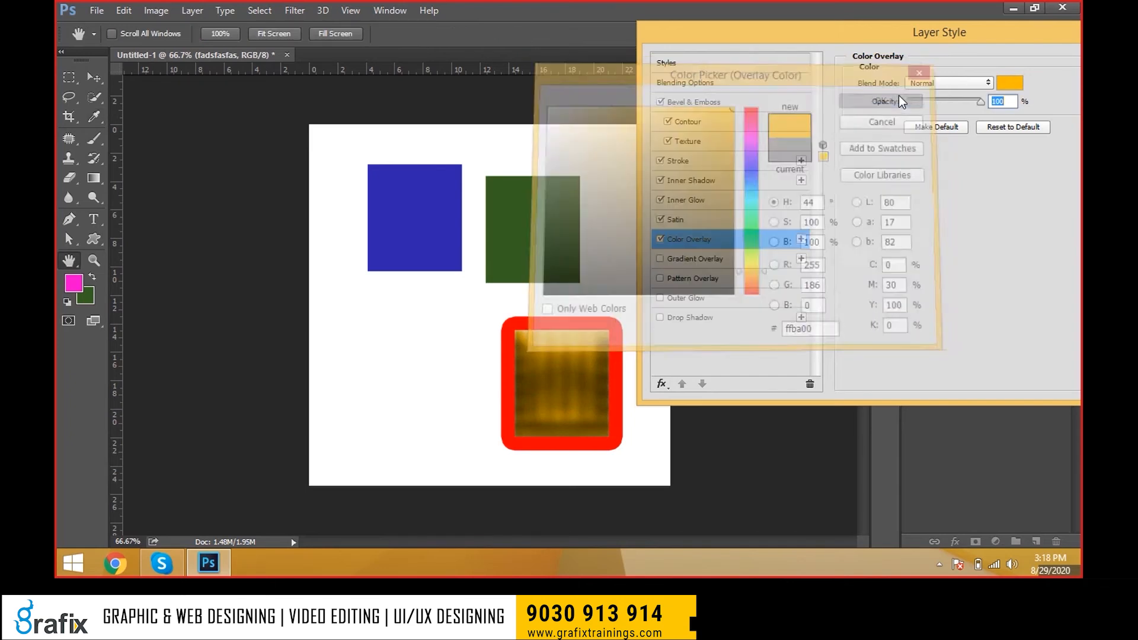
- Enable Gradient Overlay on the pink box and disable all its other layer effects, including Bevel & Emboss
{"action": "left_click", "coordinate": [751, 262]}
{"action": "left_click", "coordinate": [660, 239]}
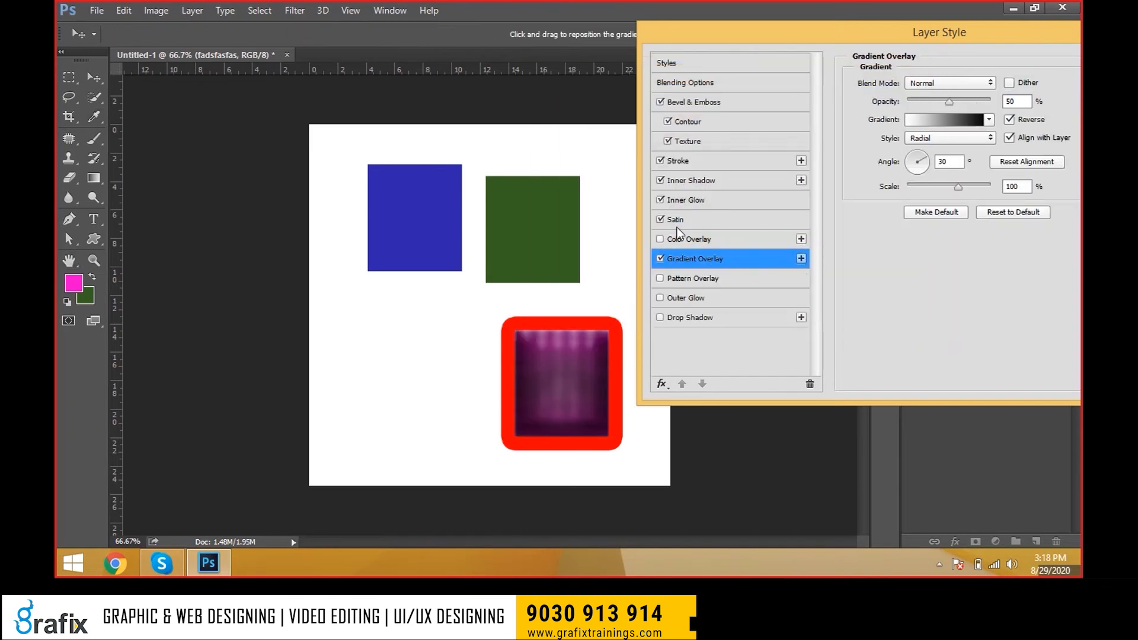
{"action": "left_click", "coordinate": [659, 220]}
{"action": "left_click", "coordinate": [660, 200]}
{"action": "left_click", "coordinate": [660, 180]}
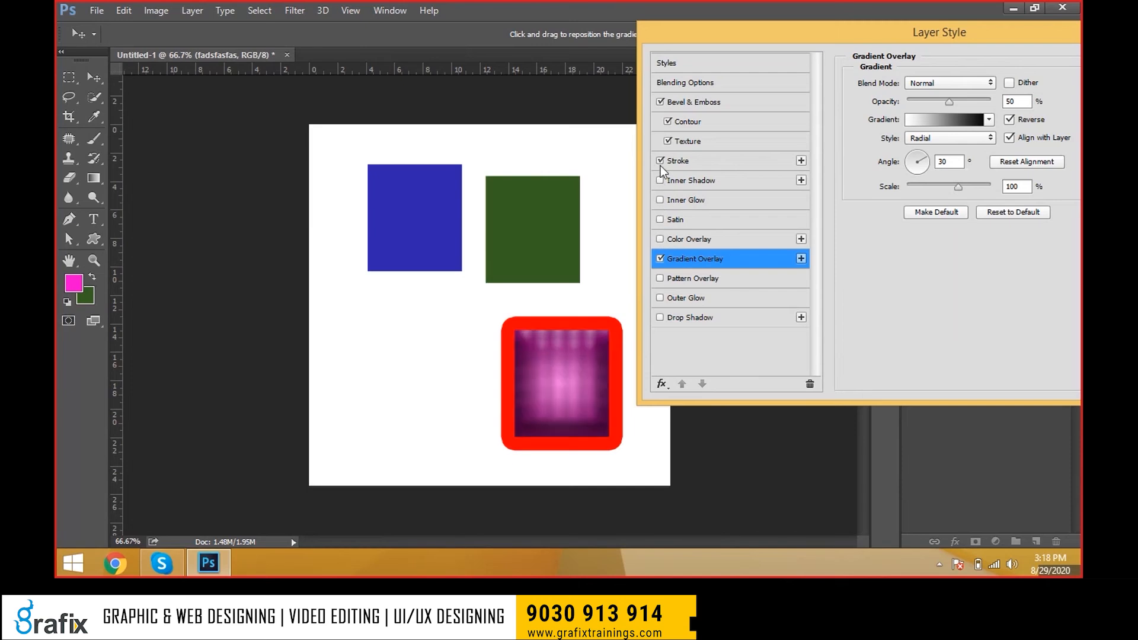
{"action": "left_click", "coordinate": [660, 163]}
{"action": "left_click", "coordinate": [662, 144]}
{"action": "left_click", "coordinate": [666, 142]}
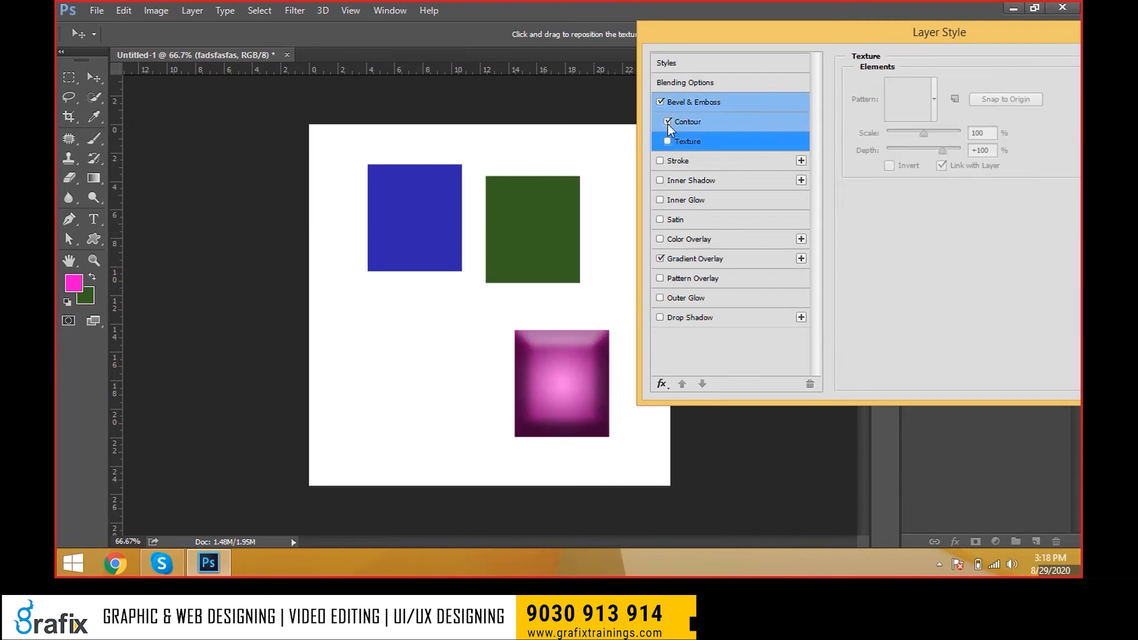
{"action": "left_click", "coordinate": [661, 103]}
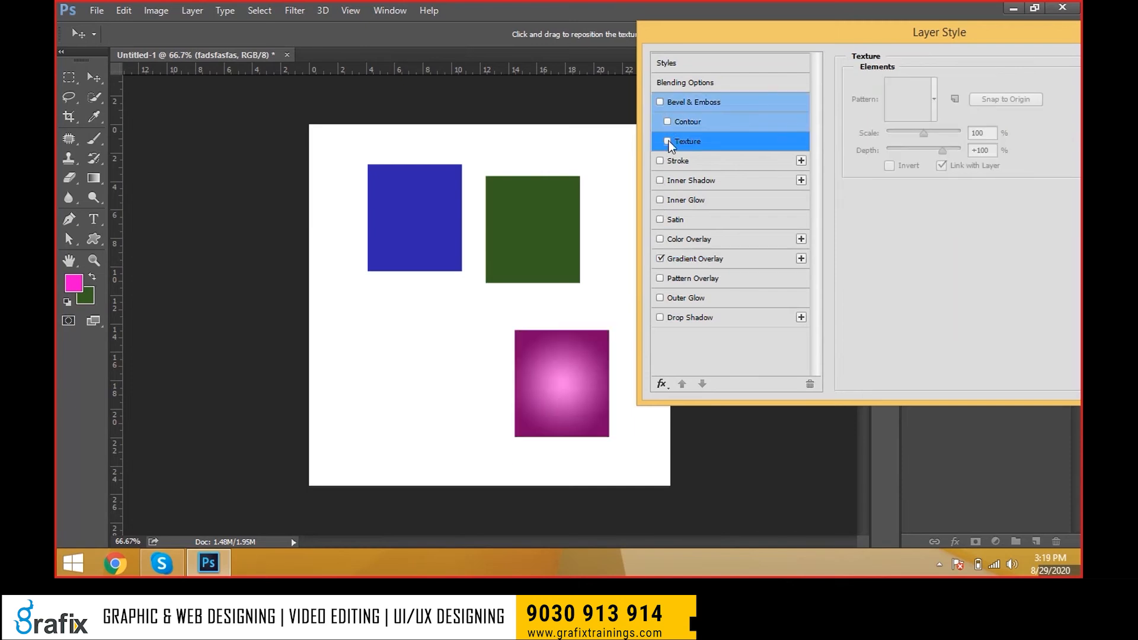
- Try several gradient presets for the Gradient Overlay and choose the rainbow gradient with transparent ends
{"action": "left_click", "coordinate": [714, 259]}
{"action": "left_click", "coordinate": [988, 119]}
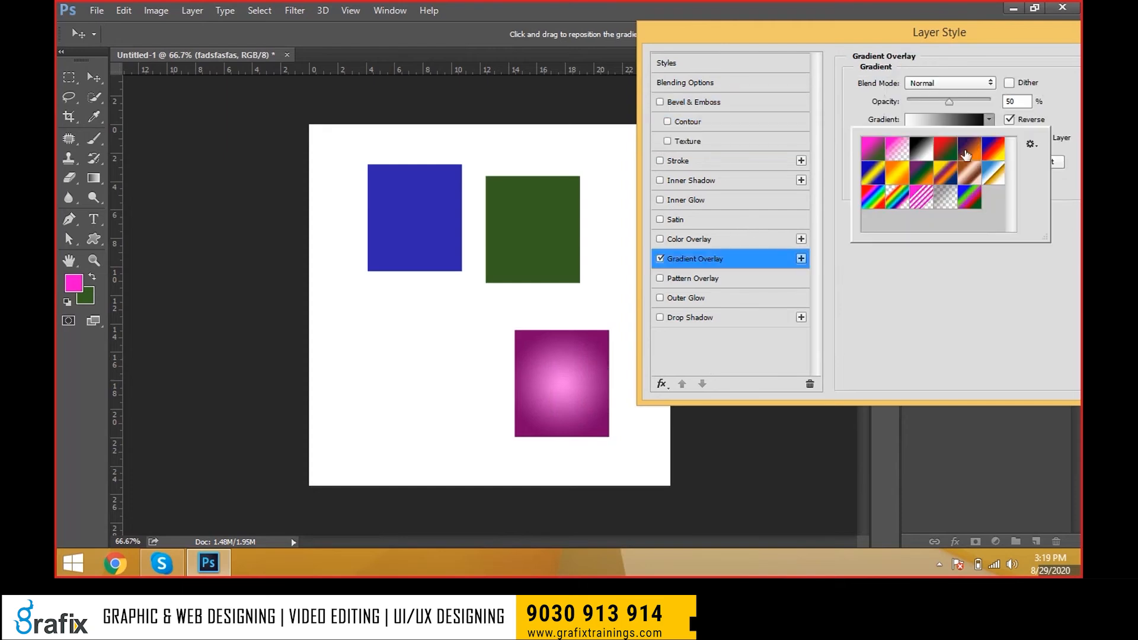
{"action": "left_click", "coordinate": [947, 152]}
{"action": "left_click", "coordinate": [970, 151]}
{"action": "left_click", "coordinate": [946, 197]}
{"action": "left_click", "coordinate": [921, 197]}
{"action": "left_click", "coordinate": [897, 205]}
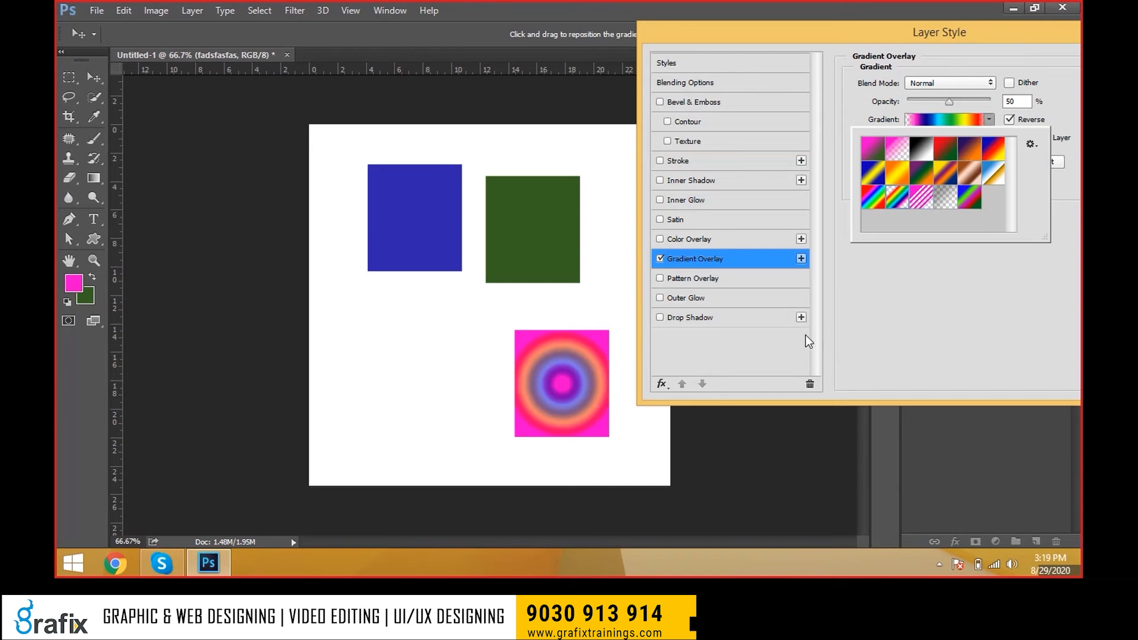
{"action": "left_click", "coordinate": [886, 354]}
- Set the gradient overlay's opacity to 100%, its scale to 109% and its style to Linear
{"action": "left_click_drag", "start_coordinate": [951, 103], "coordinate": [993, 105]}
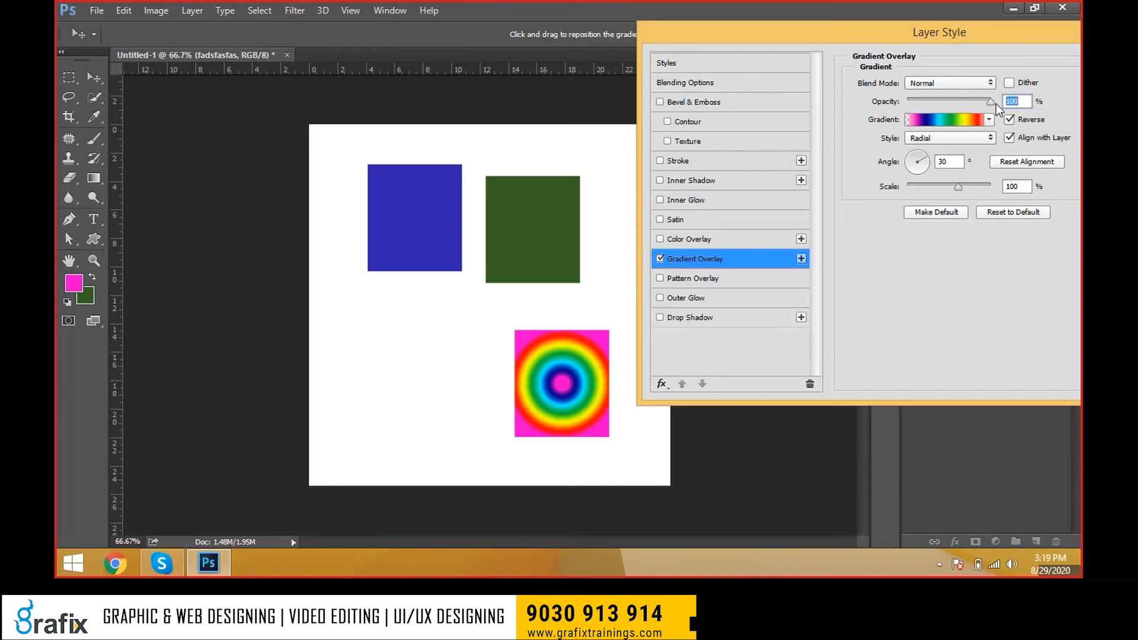
{"action": "mouse_move", "coordinate": [957, 187]}
{"action": "left_mouse_down"}
{"action": "mouse_move", "coordinate": [947, 188]}
{"action": "mouse_move", "coordinate": [965, 186]}
{"action": "left_mouse_up"}
{"action": "left_click", "coordinate": [948, 138]}
{"action": "left_click", "coordinate": [940, 152]}
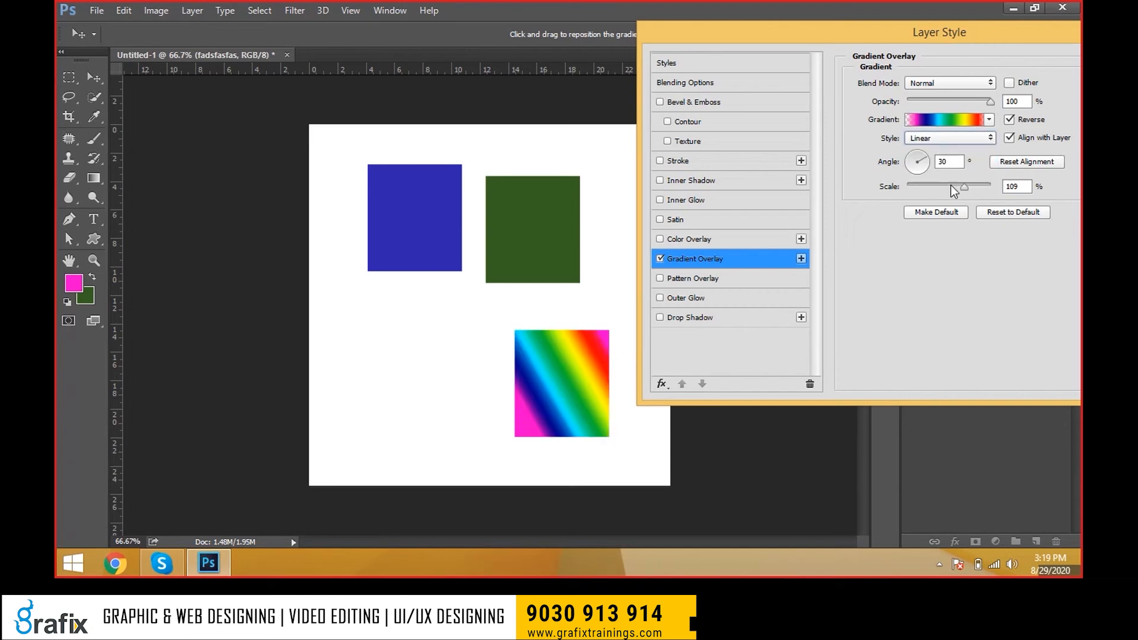
- Rotate the pink box's gradient overlay to about 117° and re-enable Bevel & Emboss with a slightly larger size
{"action": "mouse_move", "coordinate": [926, 167]}
{"action": "left_mouse_down"}
{"action": "mouse_move", "coordinate": [919, 174]}
{"action": "mouse_move", "coordinate": [923, 156]}
{"action": "left_mouse_up"}
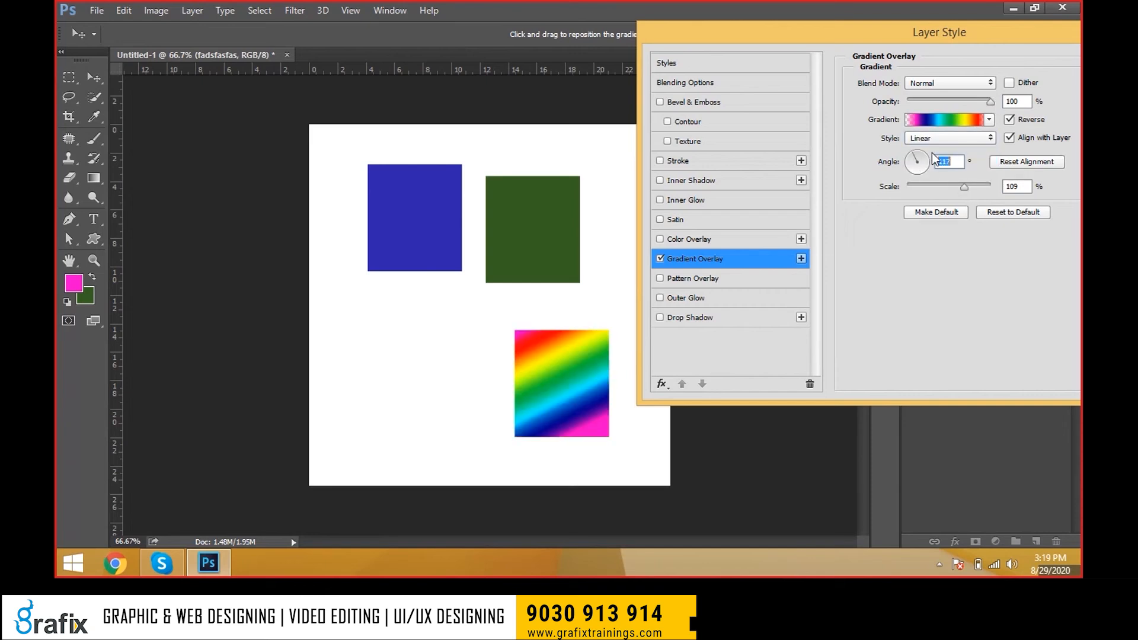
{"action": "left_click", "coordinate": [727, 106]}
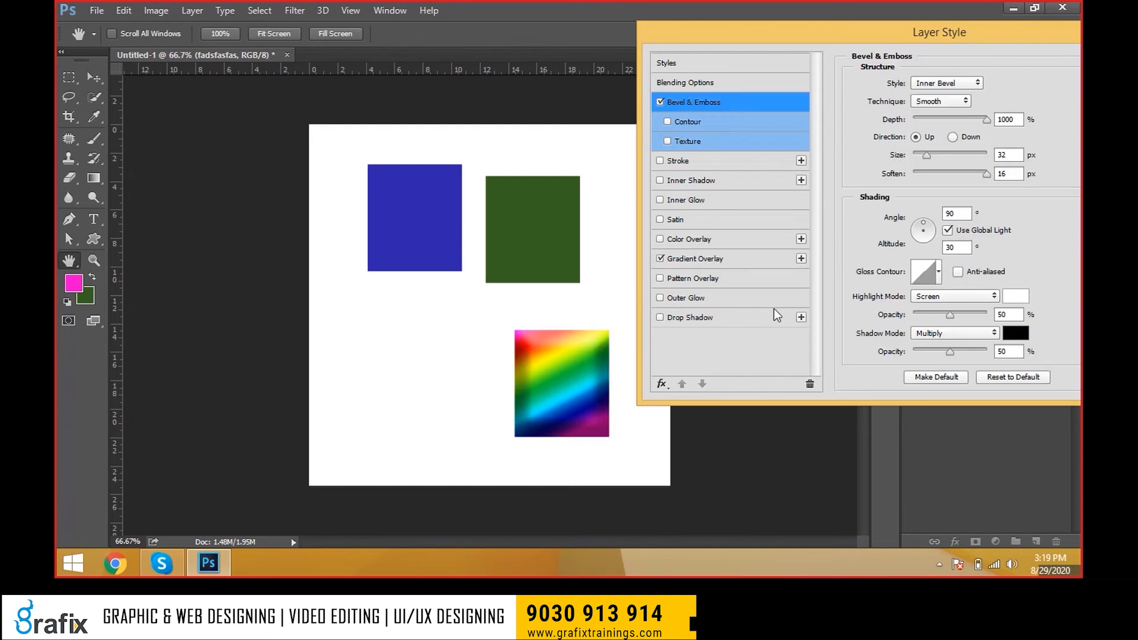
{"action": "mouse_move", "coordinate": [926, 154]}
{"action": "left_mouse_down"}
{"action": "mouse_move", "coordinate": [948, 158]}
{"action": "mouse_move", "coordinate": [921, 157]}
{"action": "mouse_move", "coordinate": [932, 155]}
{"action": "left_mouse_up"}
- Enable Contour for the pink box's Bevel & Emboss, try several presets and choose the double-peaked contour
{"action": "left_click", "coordinate": [694, 122]}
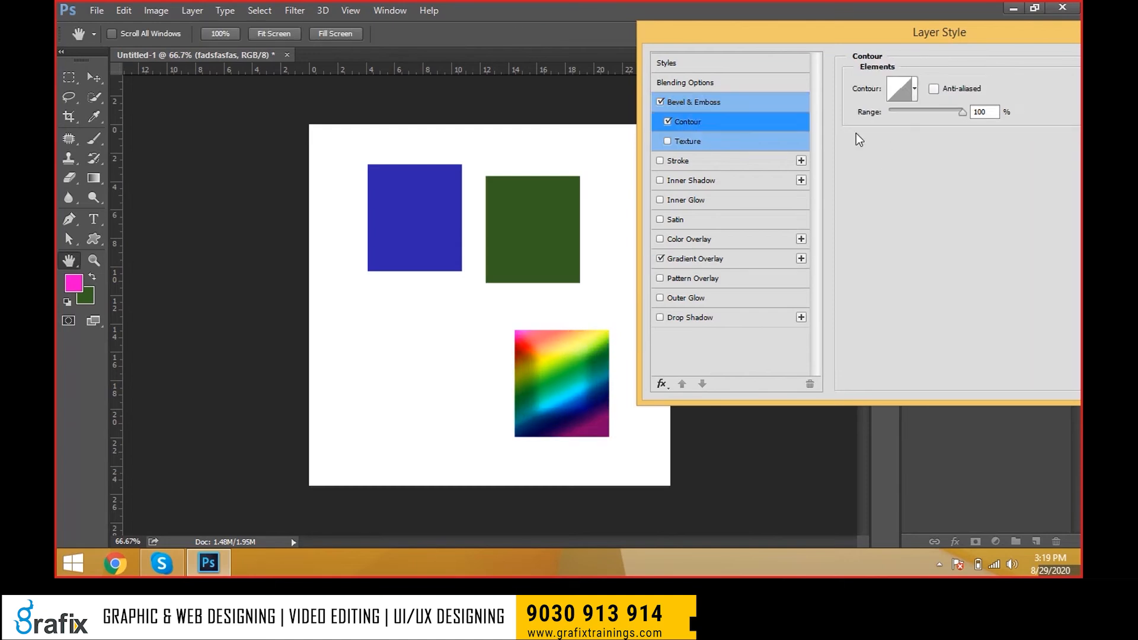
{"action": "left_click", "coordinate": [913, 91]}
{"action": "left_click", "coordinate": [895, 130]}
{"action": "left_click", "coordinate": [920, 142]}
{"action": "left_click", "coordinate": [880, 156]}
{"action": "left_click", "coordinate": [914, 288]}
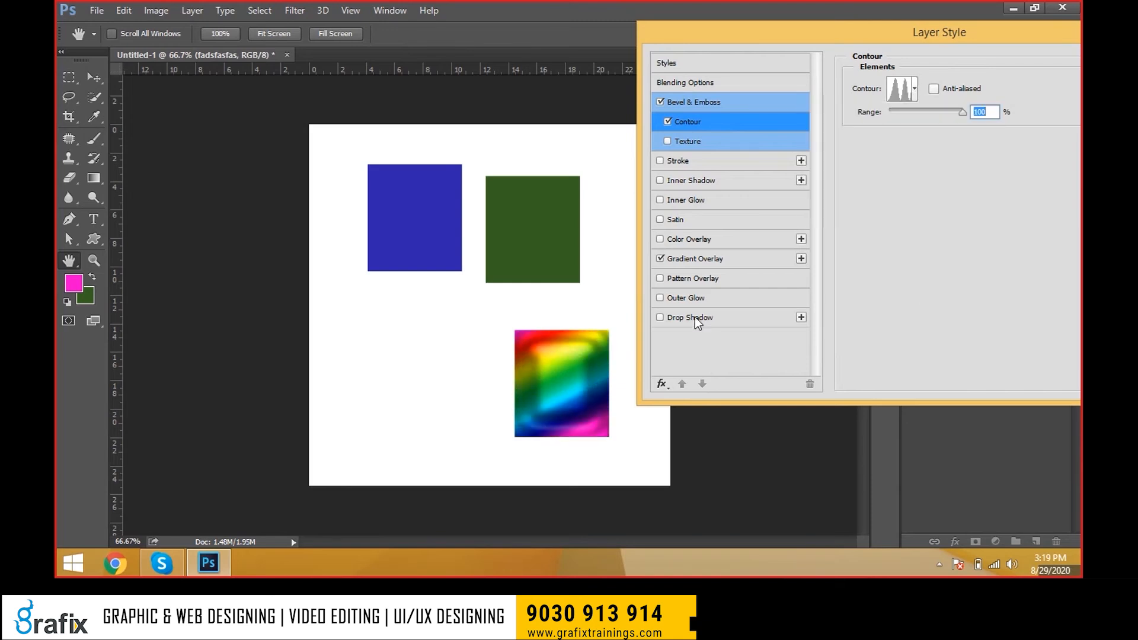
- Replace the Gradient Overlay with a Pattern Overlay, trying several patterns and choosing the orange wood pattern at 443% scale
{"action": "left_click", "coordinate": [660, 259]}
{"action": "left_click", "coordinate": [691, 285]}
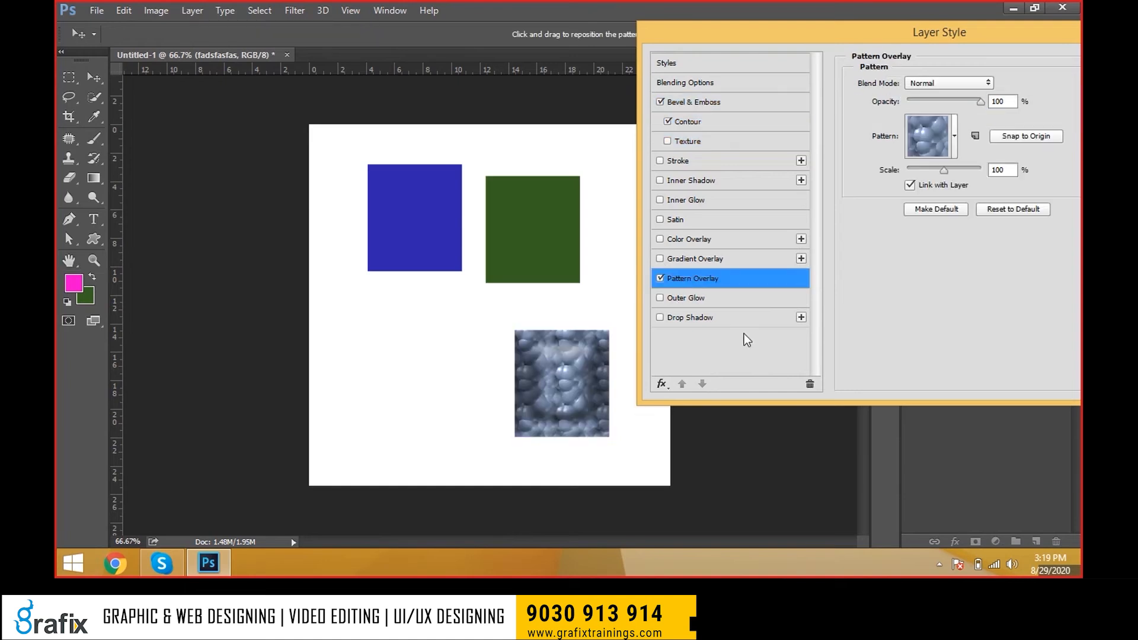
{"action": "left_click", "coordinate": [953, 128]}
{"action": "left_click", "coordinate": [920, 208]}
{"action": "left_click", "coordinate": [901, 233]}
{"action": "left_click", "coordinate": [857, 250]}
{"action": "left_click", "coordinate": [847, 205]}
{"action": "left_click", "coordinate": [879, 182]}
{"action": "left_click", "coordinate": [879, 230]}
{"action": "left_click", "coordinate": [855, 206]}
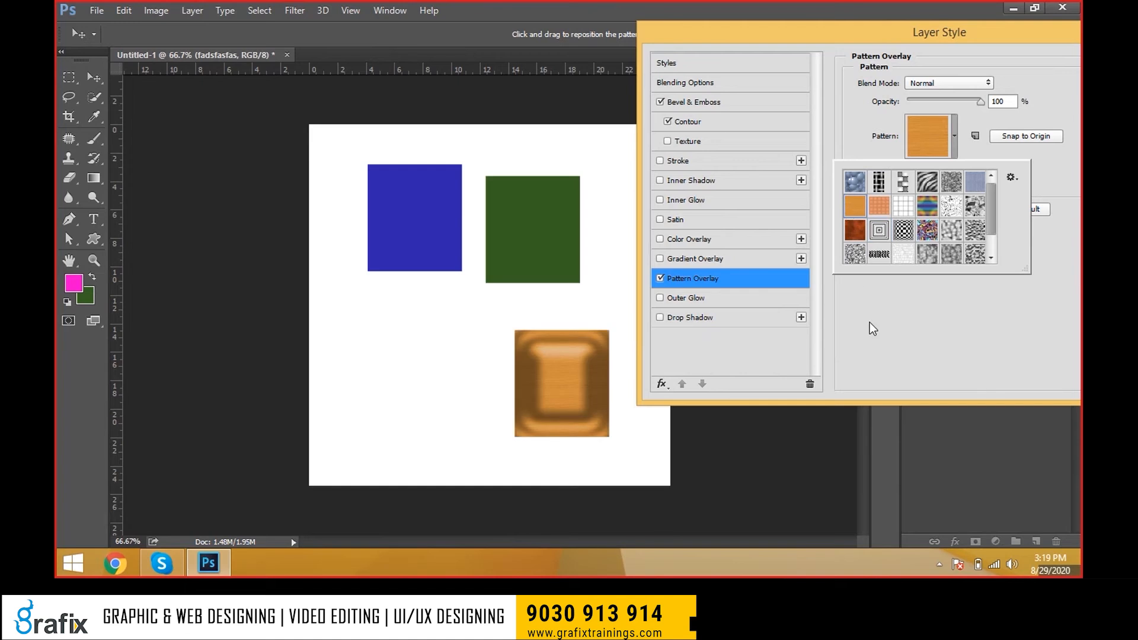
{"action": "left_click", "coordinate": [1008, 315]}
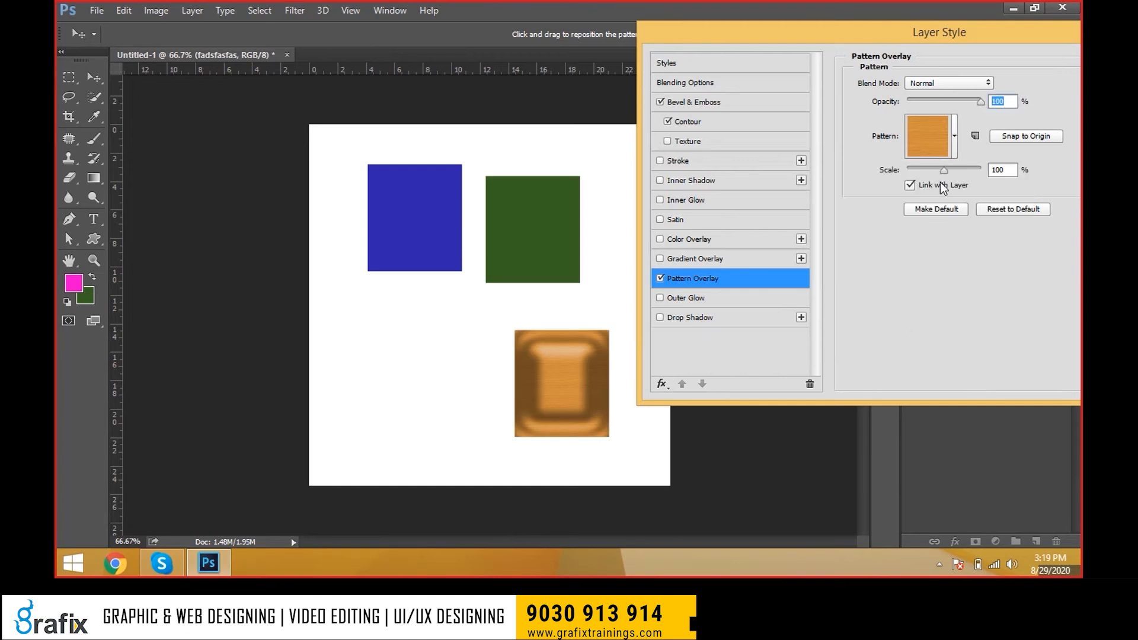
{"action": "mouse_move", "coordinate": [945, 171]}
{"action": "left_mouse_down"}
{"action": "mouse_move", "coordinate": [978, 171]}
{"action": "mouse_move", "coordinate": [941, 173]}
{"action": "mouse_move", "coordinate": [958, 169]}
{"action": "left_mouse_up"}
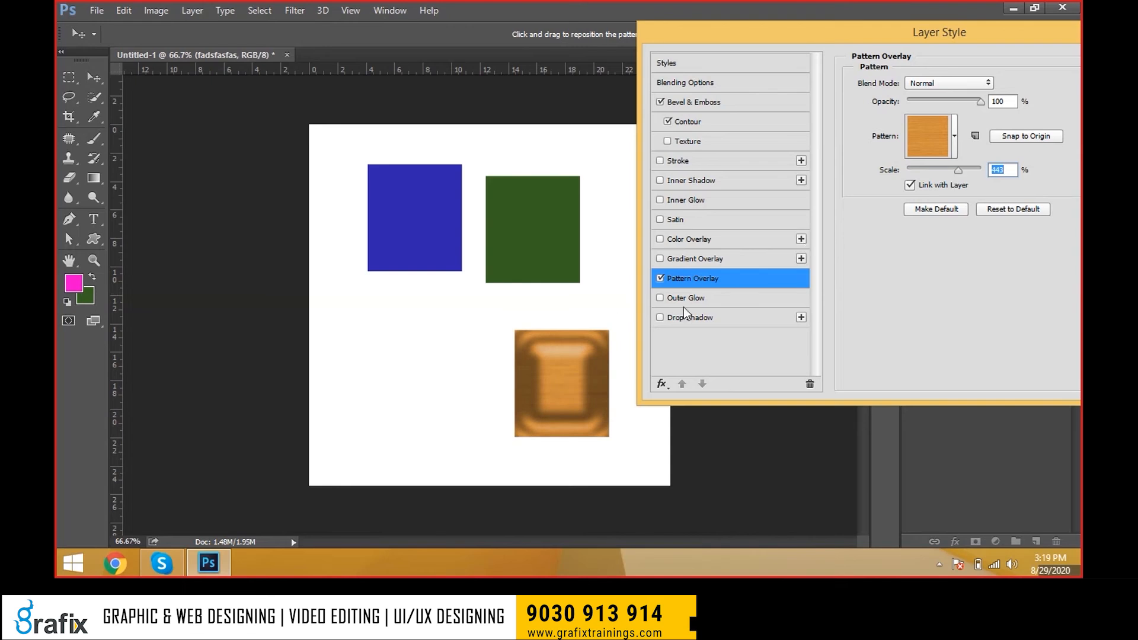
- Add an Outer Glow to the box in red f00000 with the Normal blend mode
{"action": "left_click", "coordinate": [706, 300]}
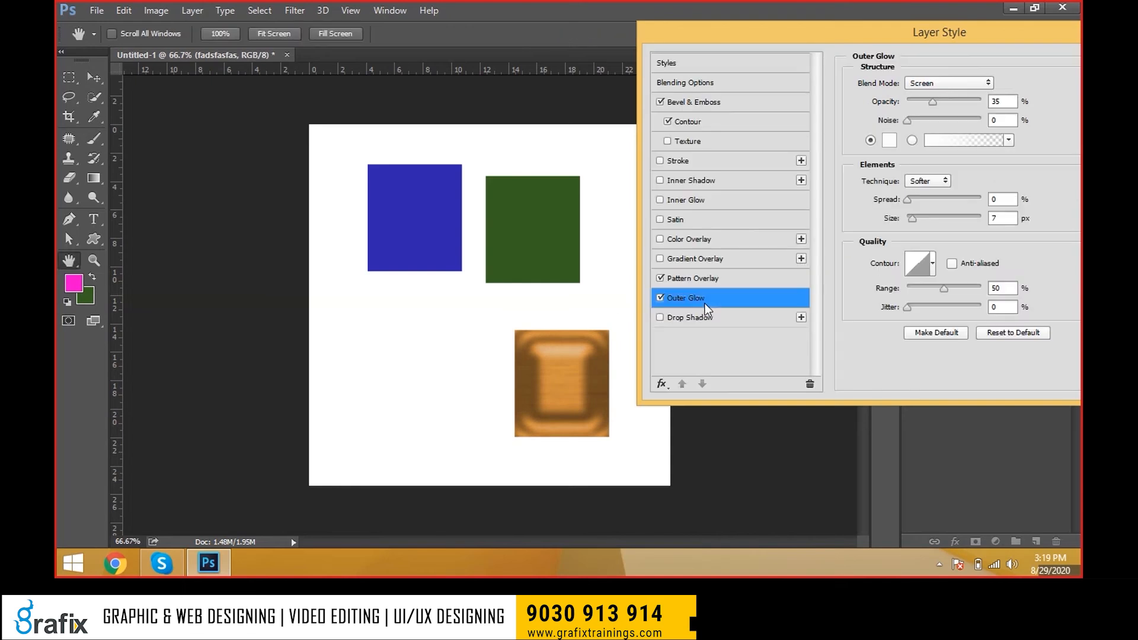
{"action": "left_click", "coordinate": [892, 142]}
{"action": "type", "text": "f00000"}
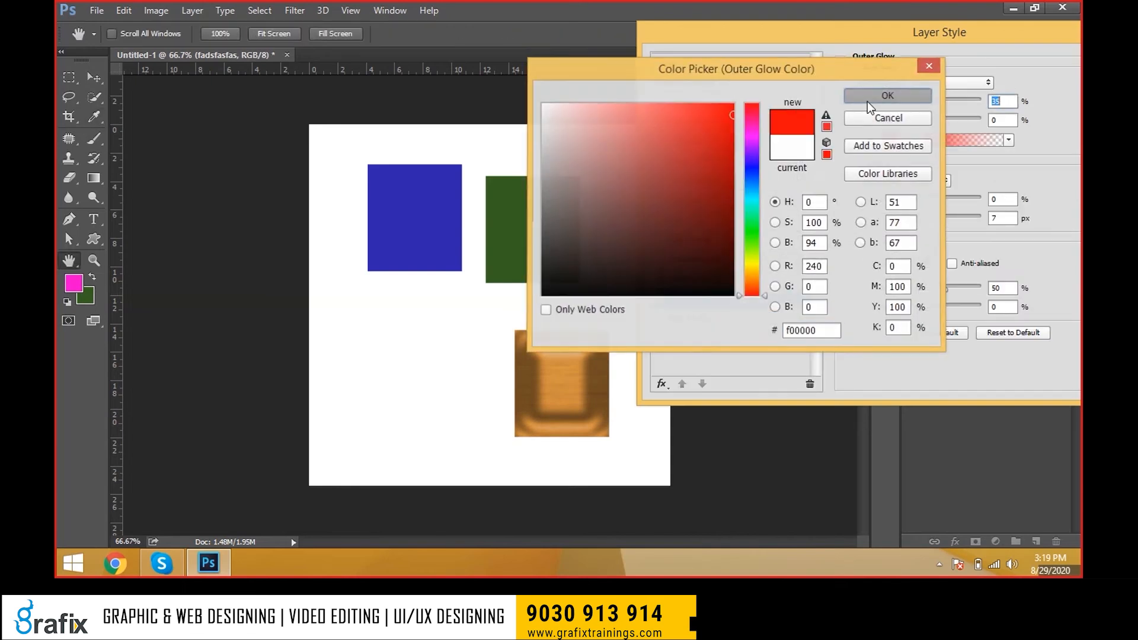
{"action": "left_click", "coordinate": [867, 100]}
{"action": "left_click", "coordinate": [914, 87]}
{"action": "left_click", "coordinate": [918, 93]}
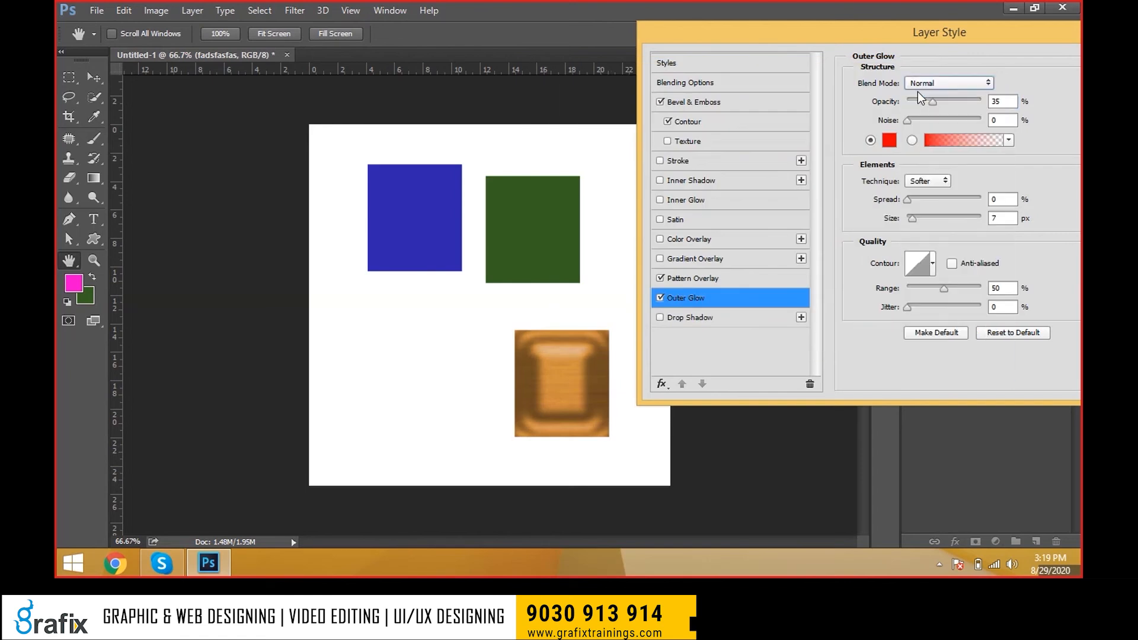
- Enlarge the red outer glow and raise its opacity to the maximum
{"action": "left_click_drag", "start_coordinate": [913, 218], "coordinate": [926, 218]}
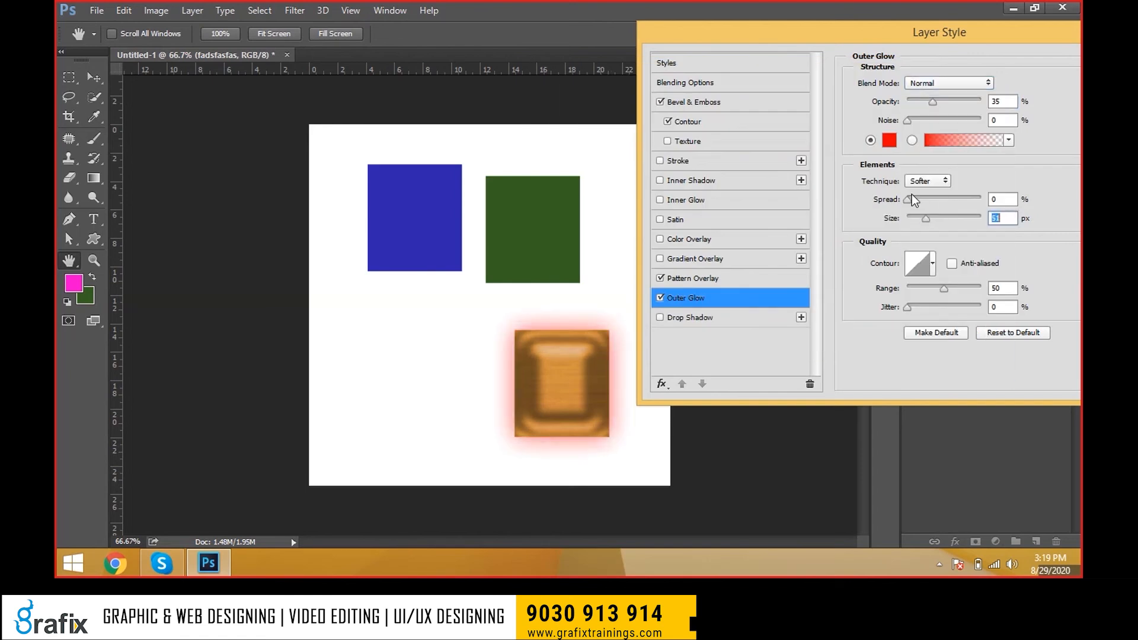
{"action": "left_click_drag", "start_coordinate": [933, 102], "coordinate": [982, 103]}
{"action": "left_click_drag", "start_coordinate": [922, 214], "coordinate": [934, 191]}
- Add a Drop Shadow to the box with 100% opacity, 75 px distance and 62 px size
{"action": "left_click", "coordinate": [709, 319]}
{"action": "left_click_drag", "start_coordinate": [914, 152], "coordinate": [953, 152]}
{"action": "left_click_drag", "start_coordinate": [960, 102], "coordinate": [1009, 106]}
{"action": "left_click_drag", "start_coordinate": [935, 189], "coordinate": [929, 189]}
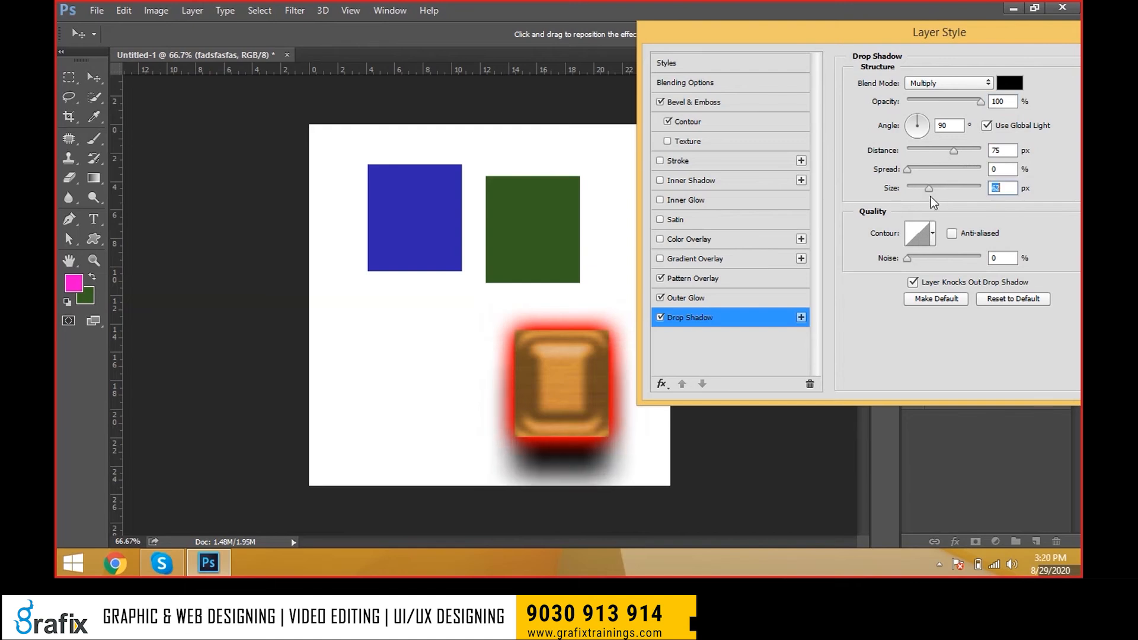
- Try several contour presets for the drop shadow, restore the linear contour and apply the layer style
{"action": "left_click", "coordinate": [931, 234]}
{"action": "left_click", "coordinate": [898, 290]}
{"action": "left_click", "coordinate": [934, 275]}
{"action": "left_click", "coordinate": [937, 296]}
{"action": "left_click", "coordinate": [841, 297]}
{"action": "left_click", "coordinate": [844, 275]}
{"action": "left_click", "coordinate": [917, 275]}
{"action": "left_click", "coordinate": [929, 296]}
{"action": "left_click", "coordinate": [962, 295]}
{"action": "left_click", "coordinate": [883, 303]}
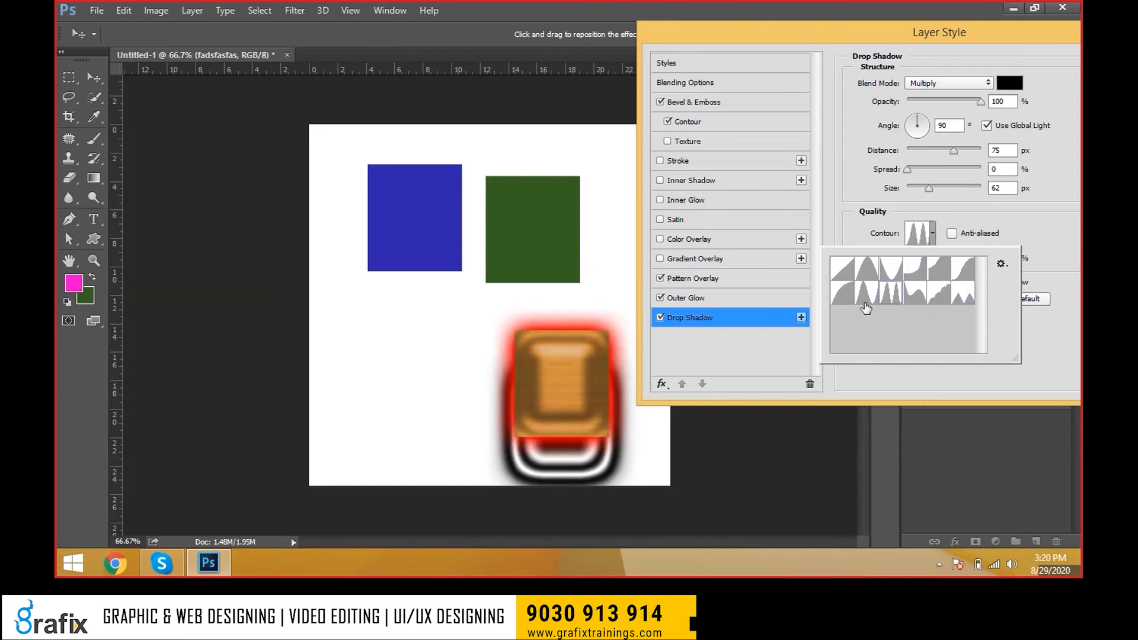
{"action": "left_click", "coordinate": [865, 301]}
{"action": "left_click", "coordinate": [841, 300]}
{"action": "left_click", "coordinate": [846, 278]}
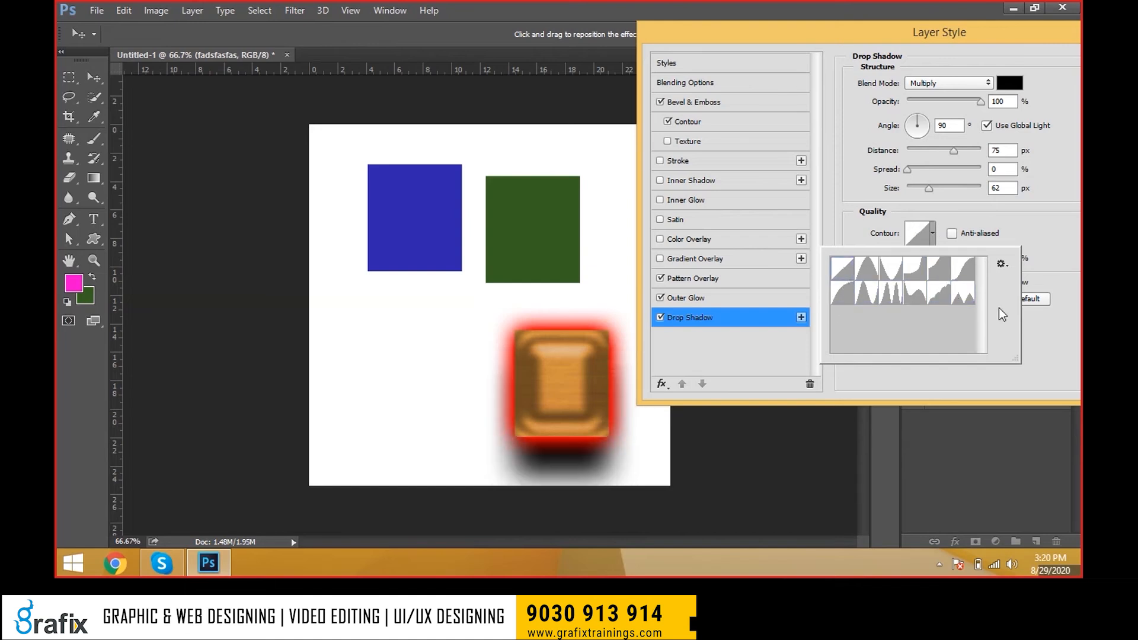
{"action": "left_click", "coordinate": [1042, 243]}
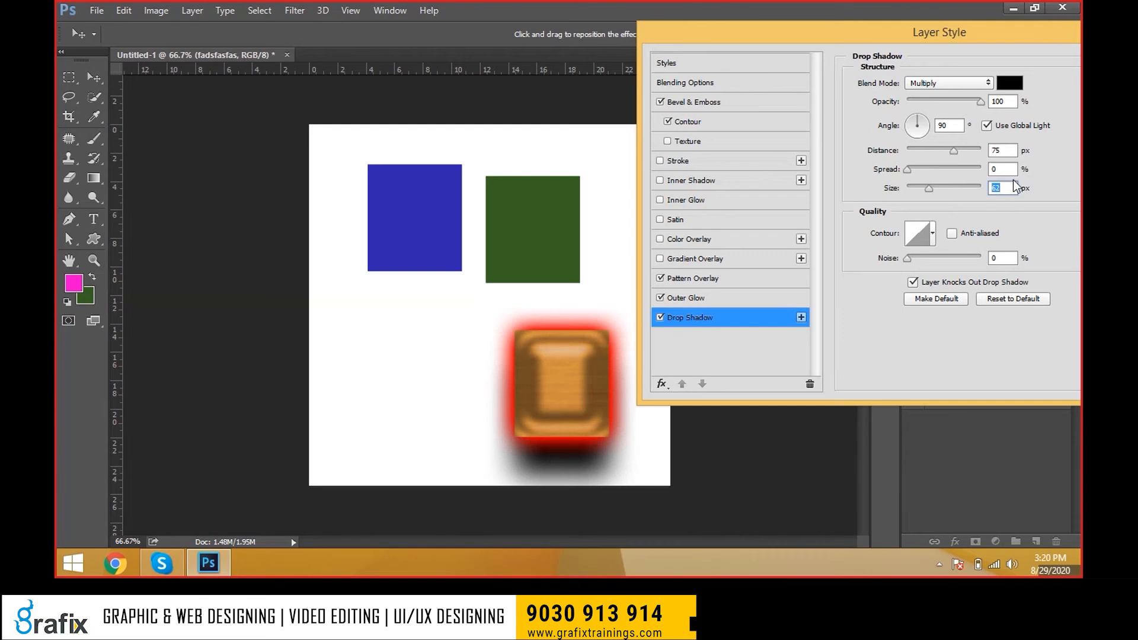
{"action": "left_click_drag", "start_coordinate": [729, 33], "coordinate": [466, 66]}
{"action": "left_click", "coordinate": [911, 96]}
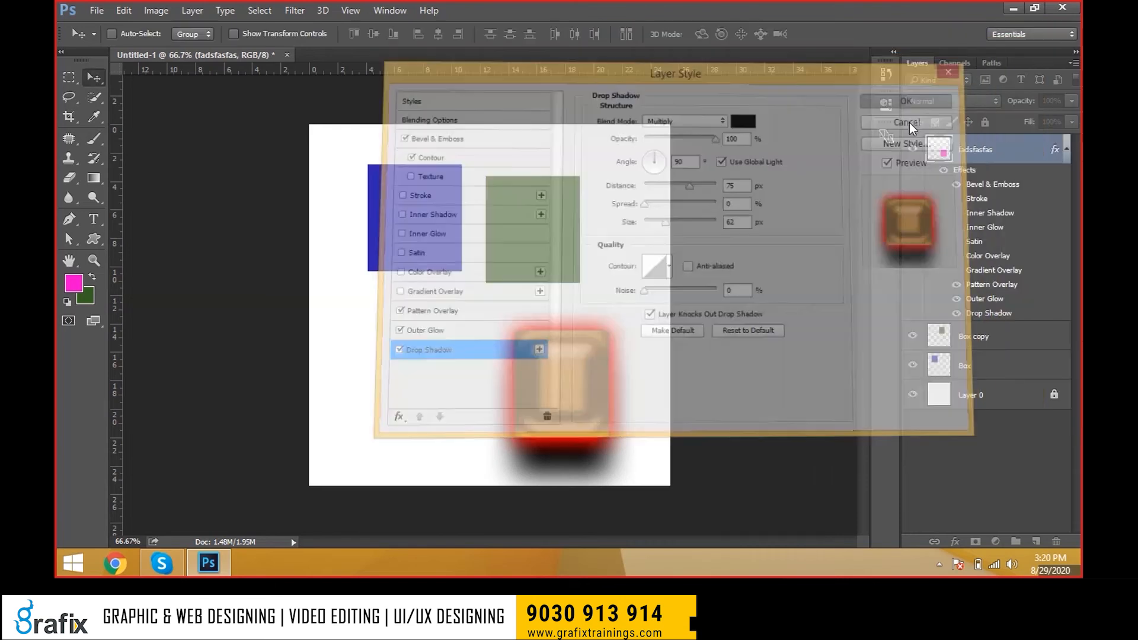
- Hide the box's Bevel & Emboss, Pattern Overlay, Outer Glow and Drop Shadow effects one by one
{"action": "left_click", "coordinate": [955, 185]}
{"action": "left_click", "coordinate": [955, 185]}
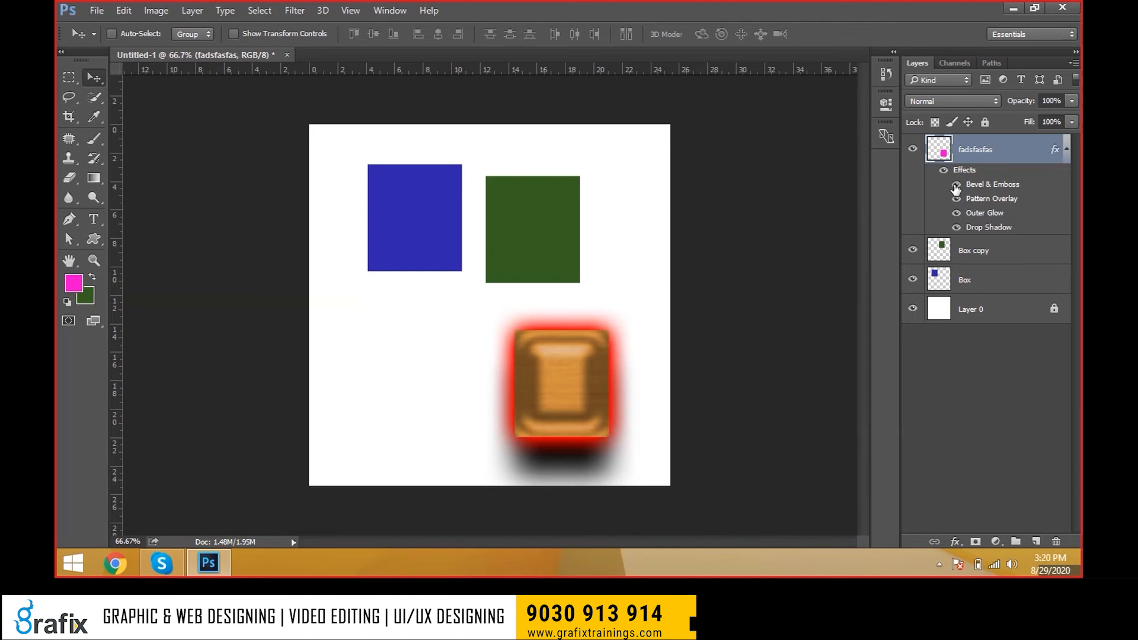
{"action": "left_click", "coordinate": [956, 198]}
{"action": "left_click", "coordinate": [956, 184]}
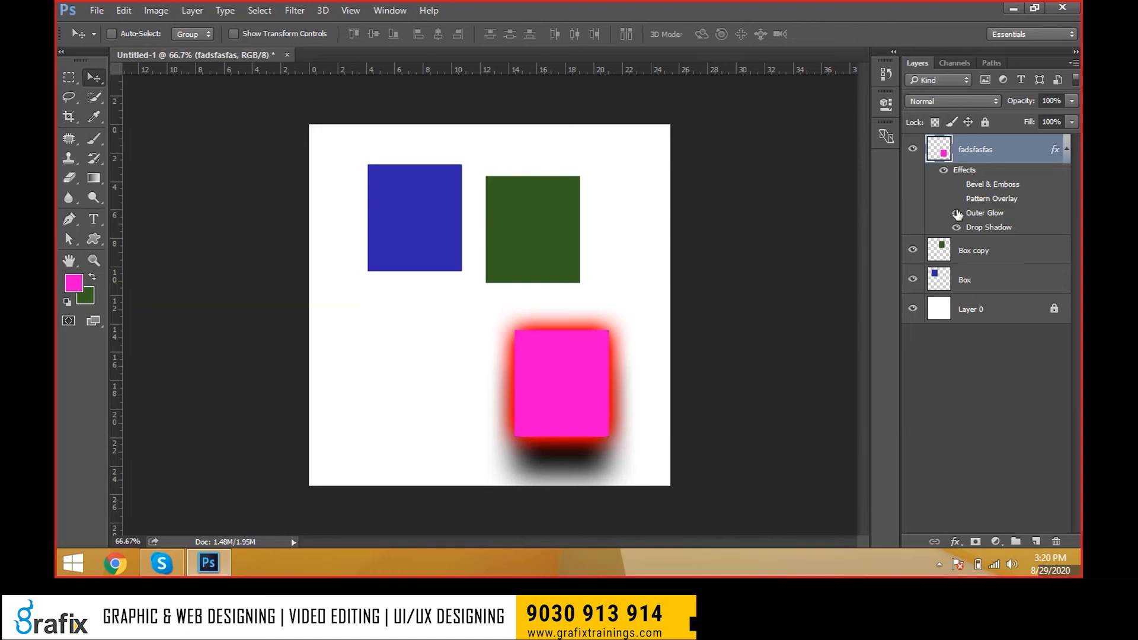
{"action": "left_click", "coordinate": [956, 213]}
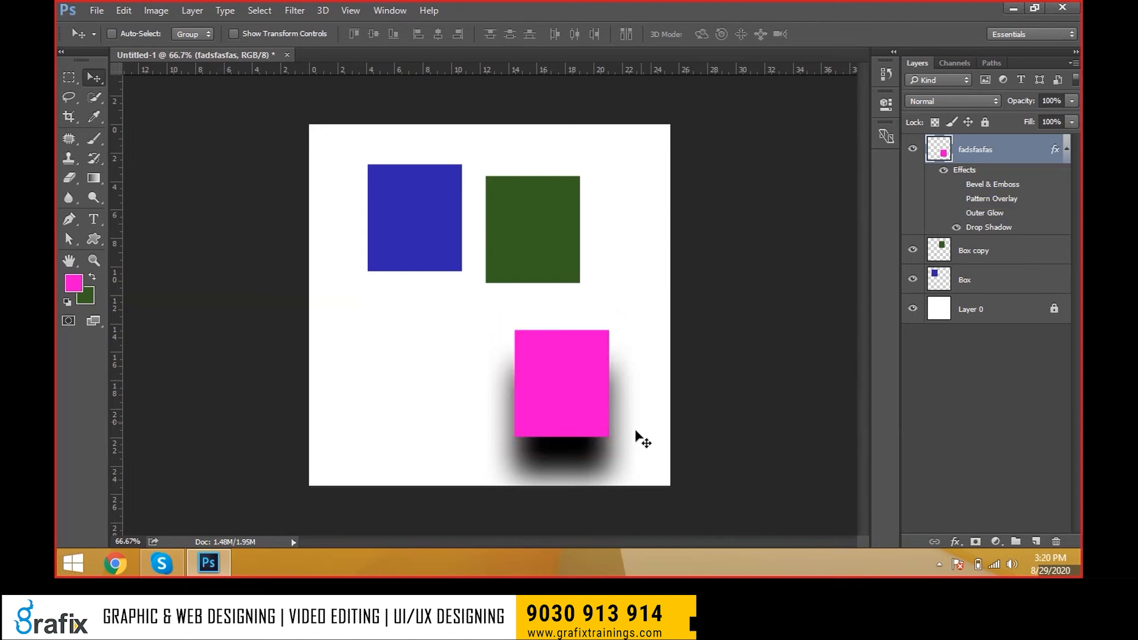
{"action": "left_click", "coordinate": [956, 227]}
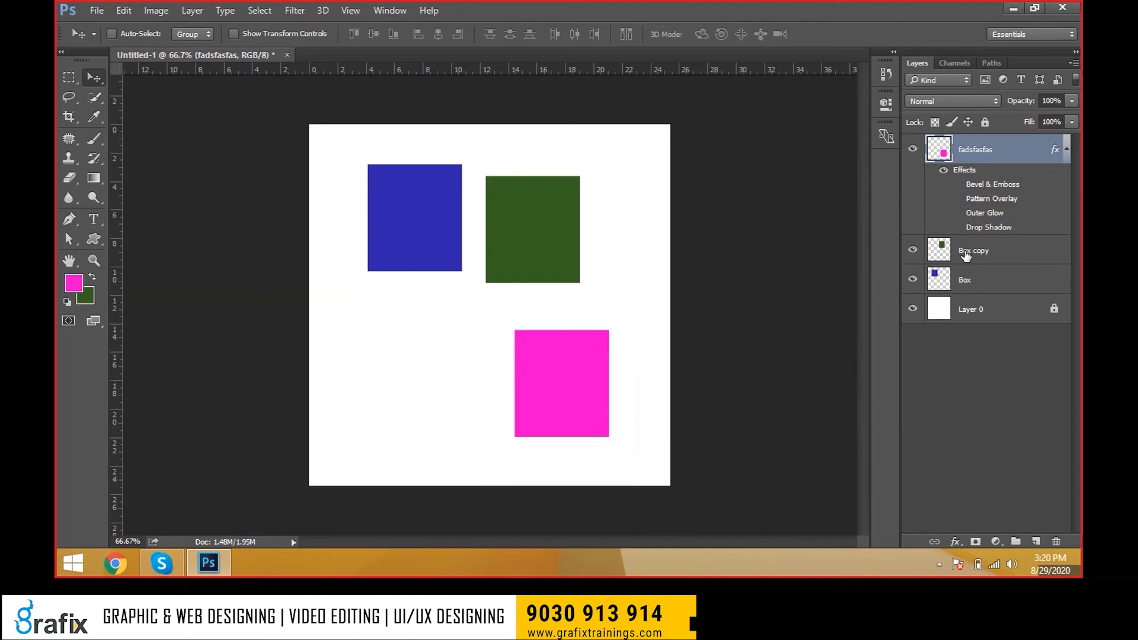
- Show the box's Pattern Overlay, Outer Glow, Drop Shadow and Bevel & Emboss effects again
{"action": "left_click", "coordinate": [956, 184]}
{"action": "left_click", "coordinate": [955, 184]}
{"action": "left_click", "coordinate": [956, 199]}
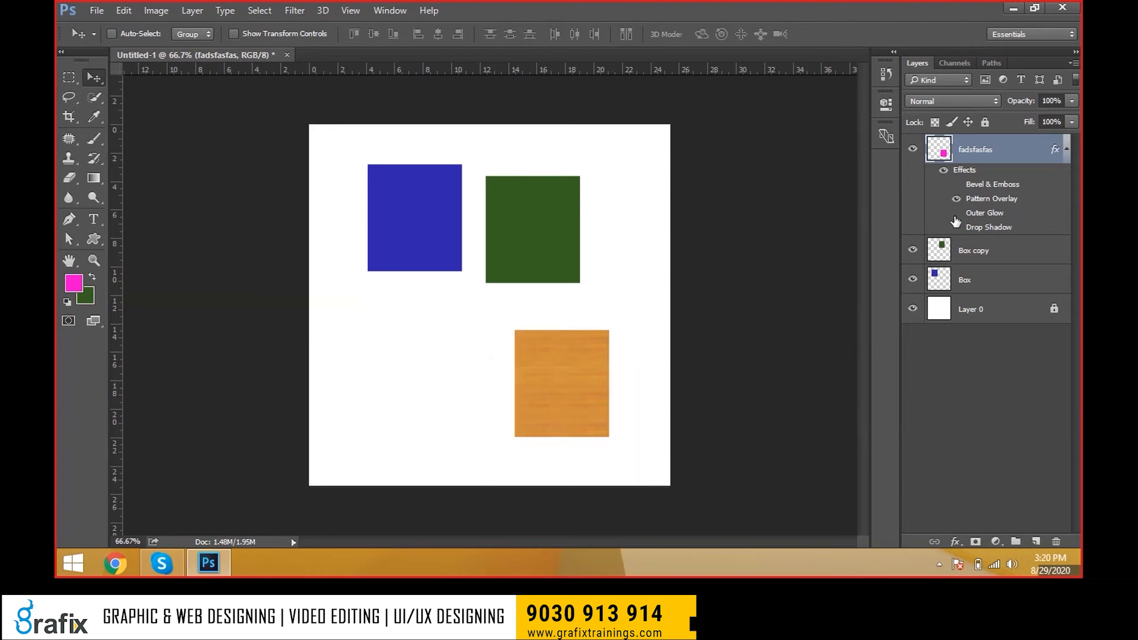
{"action": "left_click", "coordinate": [956, 213]}
{"action": "left_click", "coordinate": [956, 227]}
{"action": "left_click", "coordinate": [956, 184]}
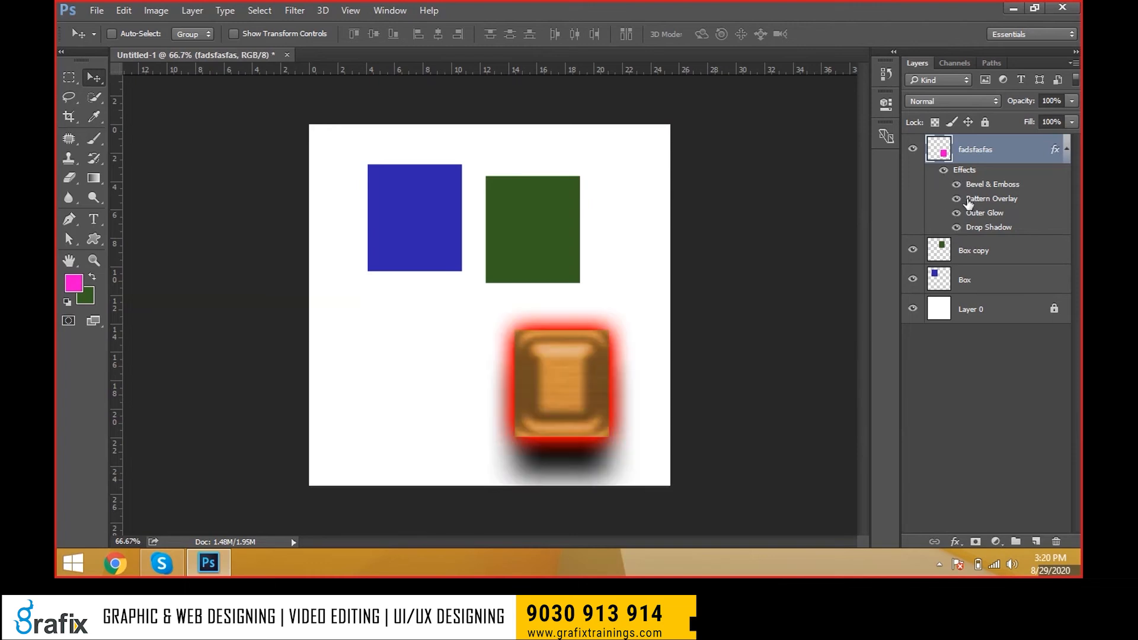
- Clear the layer style from the pink box and move the box directly below the blue one
{"action": "right_click", "coordinate": [1024, 157]}
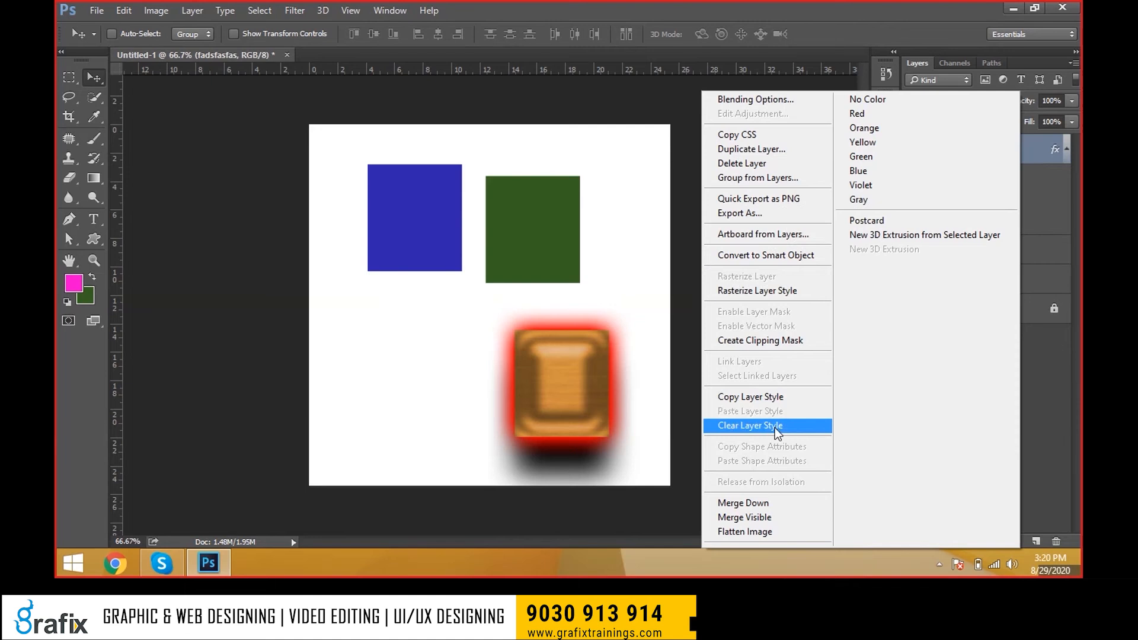
{"action": "left_click", "coordinate": [774, 428]}
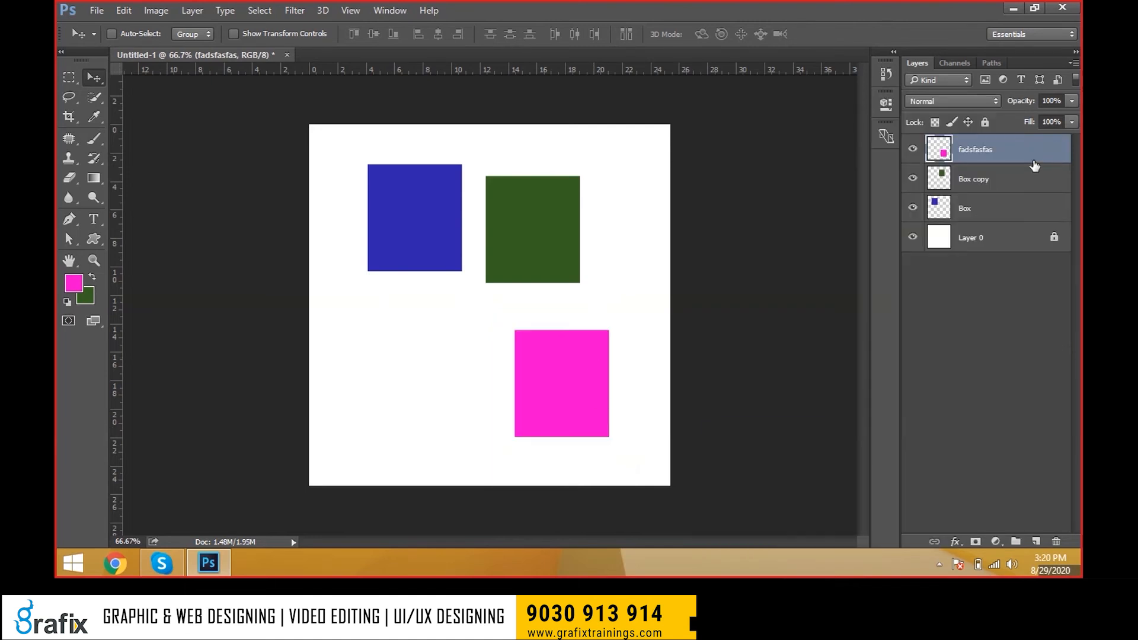
{"action": "left_click_drag", "start_coordinate": [540, 377], "coordinate": [405, 371]}
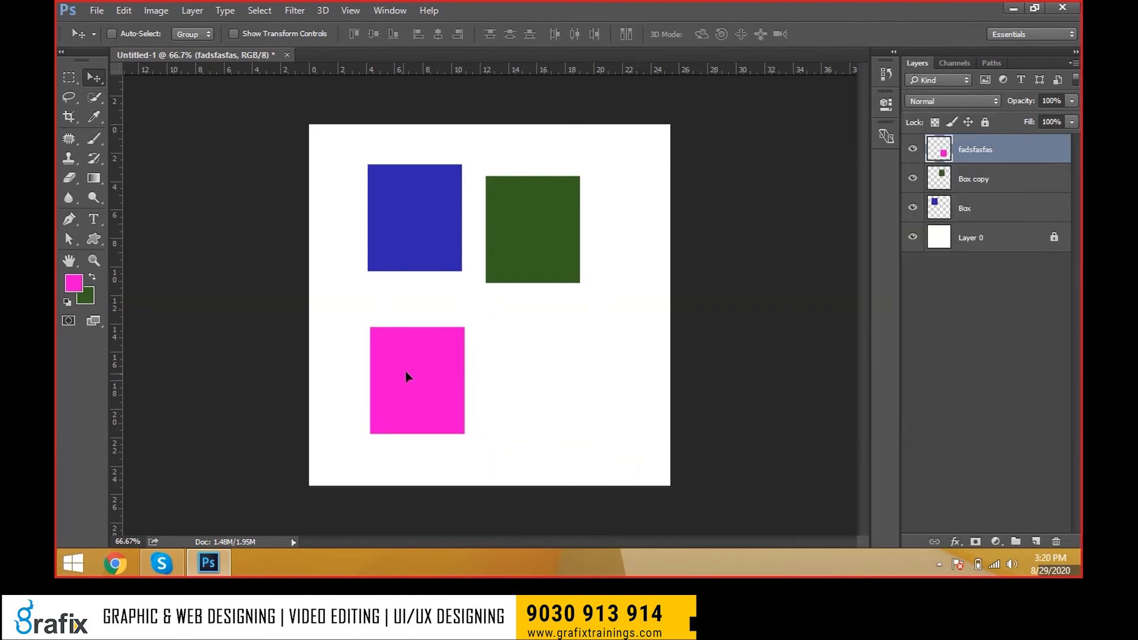
- Add a subtle Drop Shadow to the pink box with 56% opacity, 116° angle, 11 px distance and 10 px size
{"action": "double_click", "coordinate": [1042, 158]}
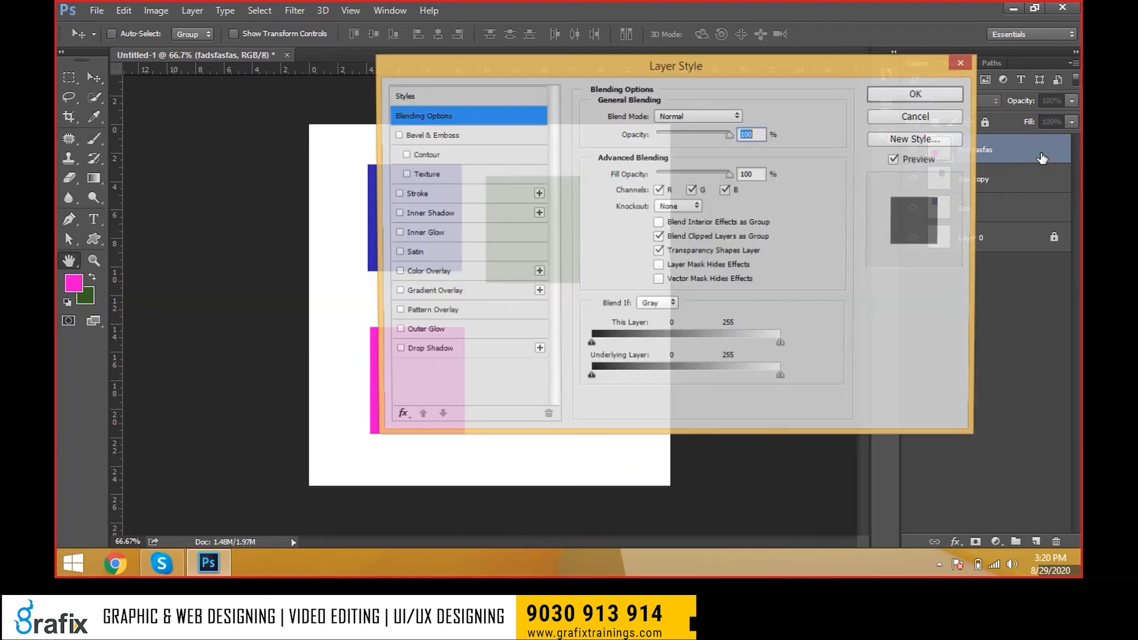
{"action": "left_click_drag", "start_coordinate": [633, 72], "coordinate": [768, 98]}
{"action": "left_click", "coordinate": [563, 377]}
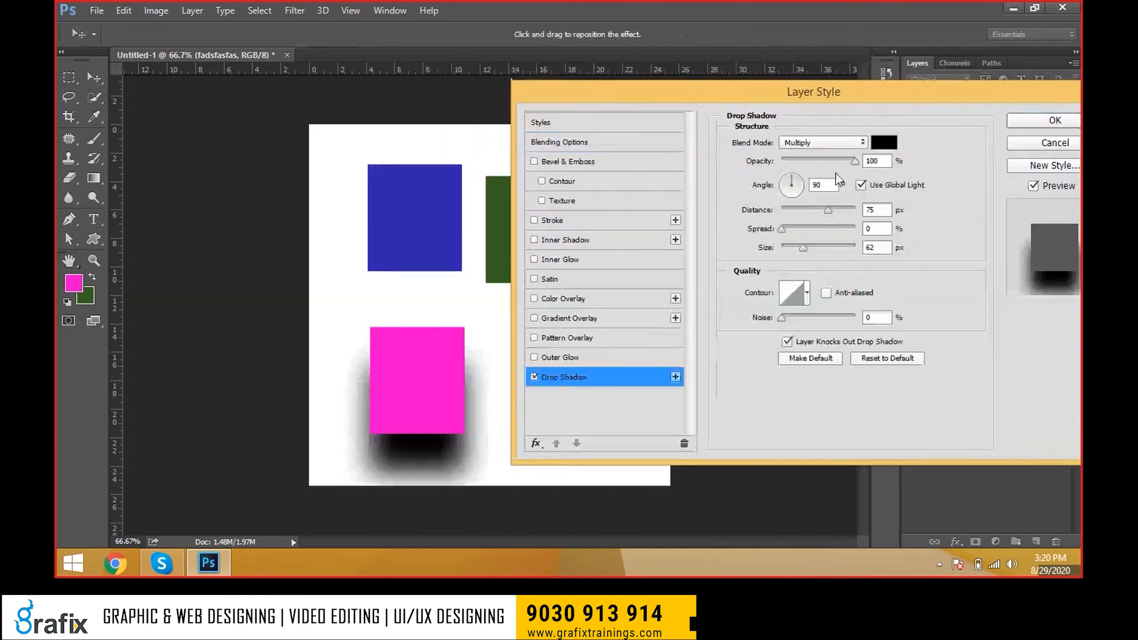
{"action": "left_click_drag", "start_coordinate": [829, 209], "coordinate": [788, 210]}
{"action": "left_click_drag", "start_coordinate": [803, 247], "coordinate": [789, 251]}
{"action": "left_click_drag", "start_coordinate": [855, 161], "coordinate": [823, 162]}
{"action": "left_click_drag", "start_coordinate": [442, 459], "coordinate": [445, 460]}
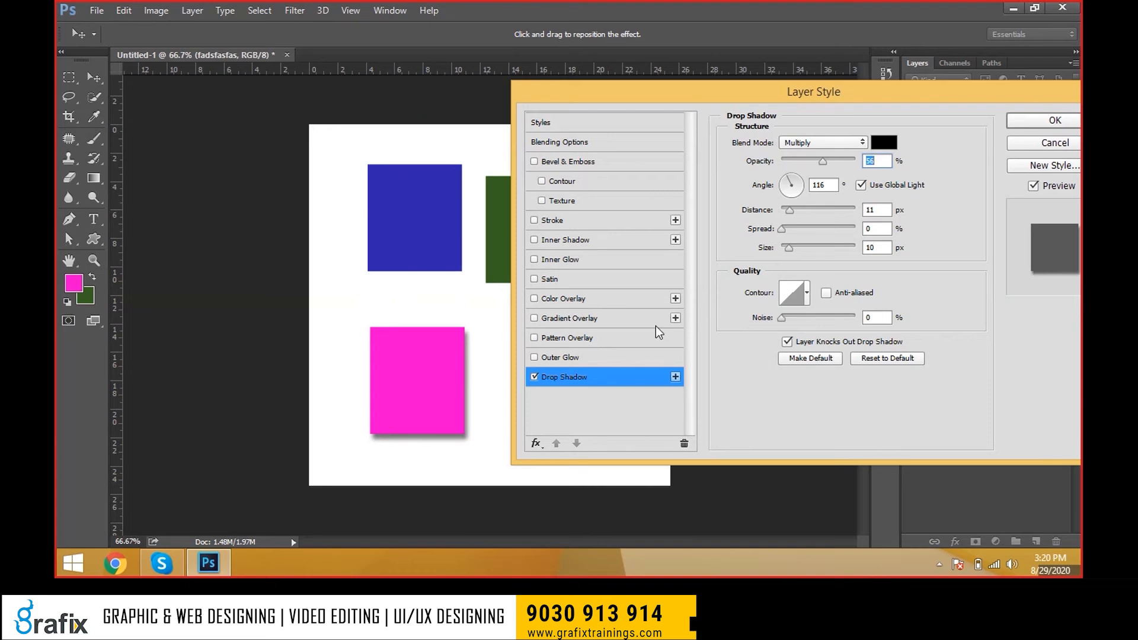
- Apply the drop shadow with 73% opacity, 142° angle, 10 px distance and 27 px size, and move the pink box slightly down-left
{"action": "left_click_drag", "start_coordinate": [783, 183], "coordinate": [836, 162]}
{"action": "left_click_drag", "start_coordinate": [787, 211], "coordinate": [786, 212]}
{"action": "left_click", "coordinate": [788, 214]}
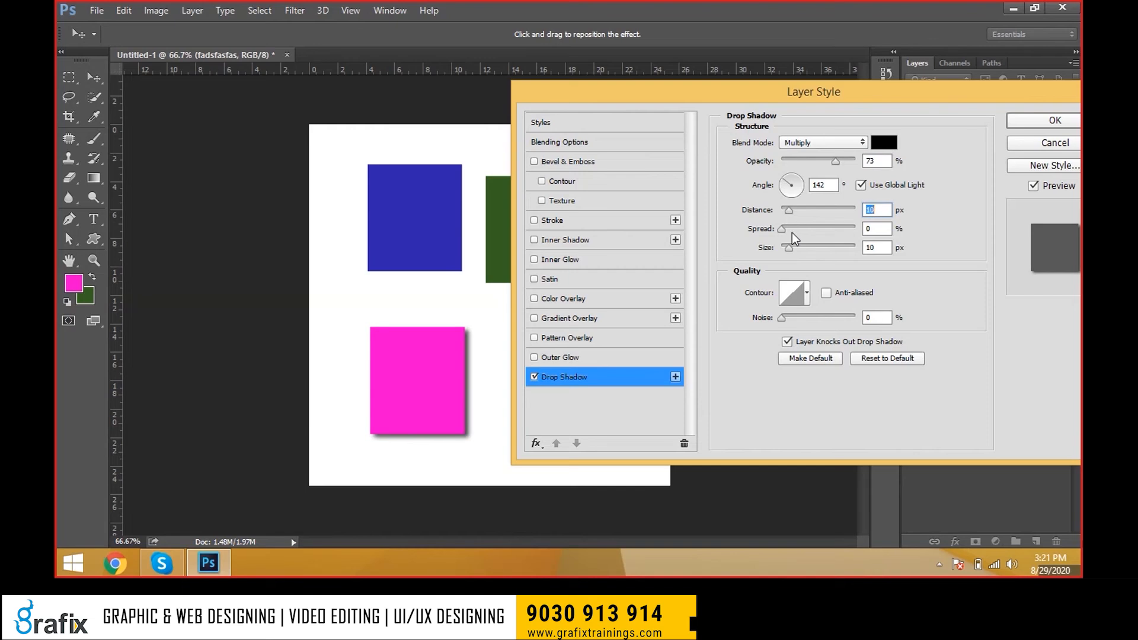
{"action": "left_click", "coordinate": [792, 251]}
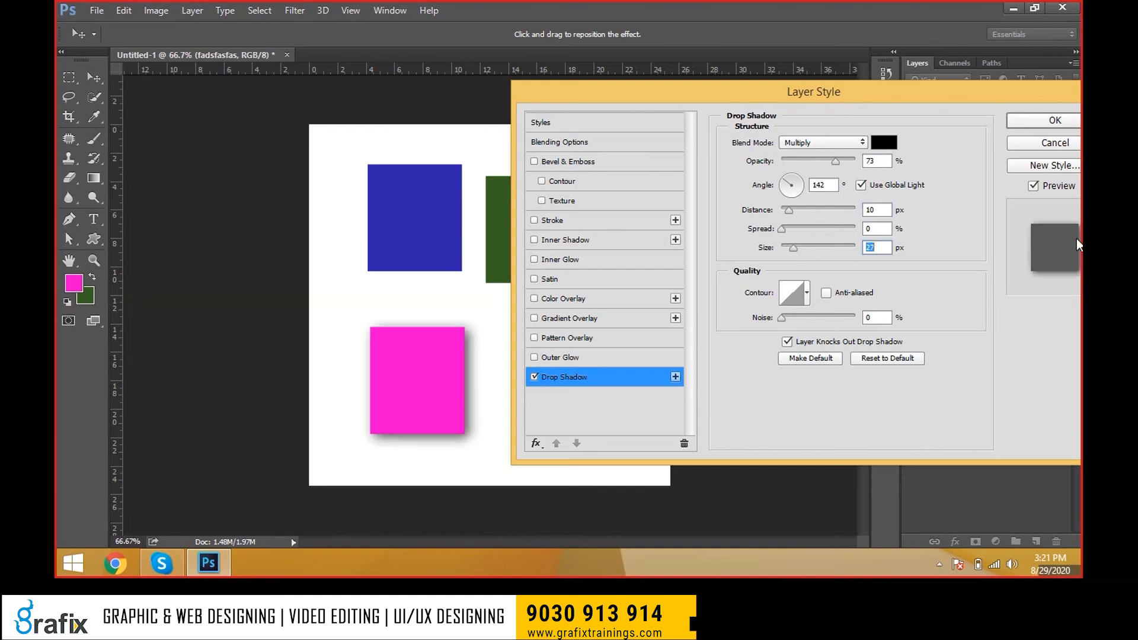
{"action": "left_click", "coordinate": [1029, 122]}
{"action": "left_click_drag", "start_coordinate": [535, 368], "coordinate": [487, 373]}
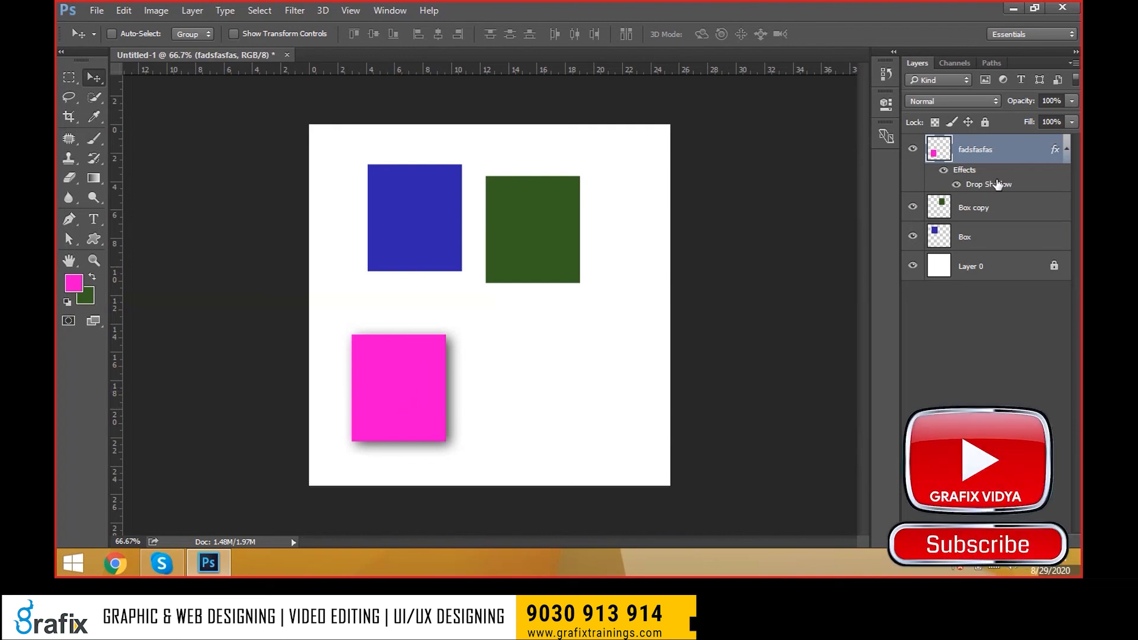
- Reopen the pink box's Drop Shadow settings and review its distance, spread, size, opacity and angle
{"action": "double_click", "coordinate": [1043, 185]}
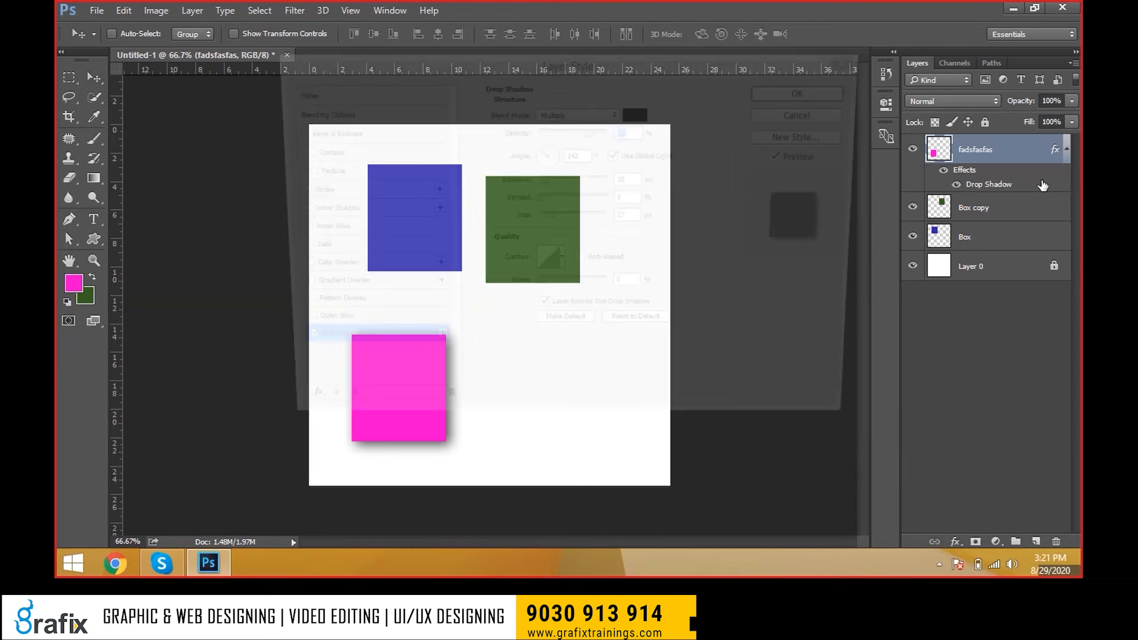
{"action": "left_click", "coordinate": [630, 180]}
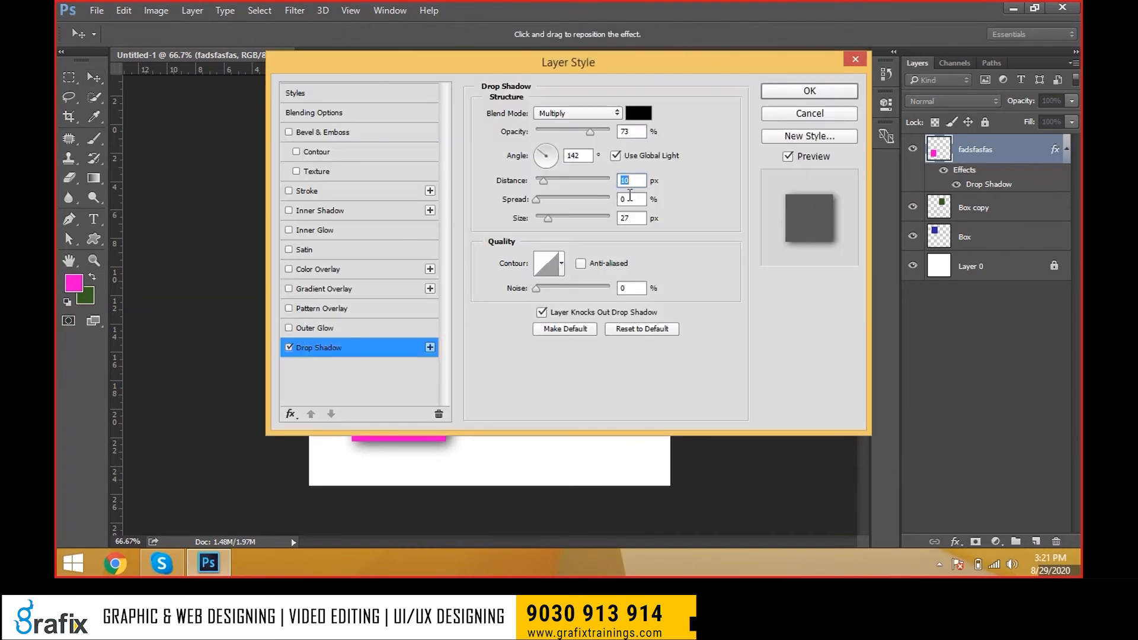
{"action": "left_click", "coordinate": [629, 198]}
{"action": "left_click", "coordinate": [639, 216]}
{"action": "left_click", "coordinate": [621, 133]}
{"action": "left_click", "coordinate": [586, 156]}
{"action": "left_click", "coordinate": [795, 90]}
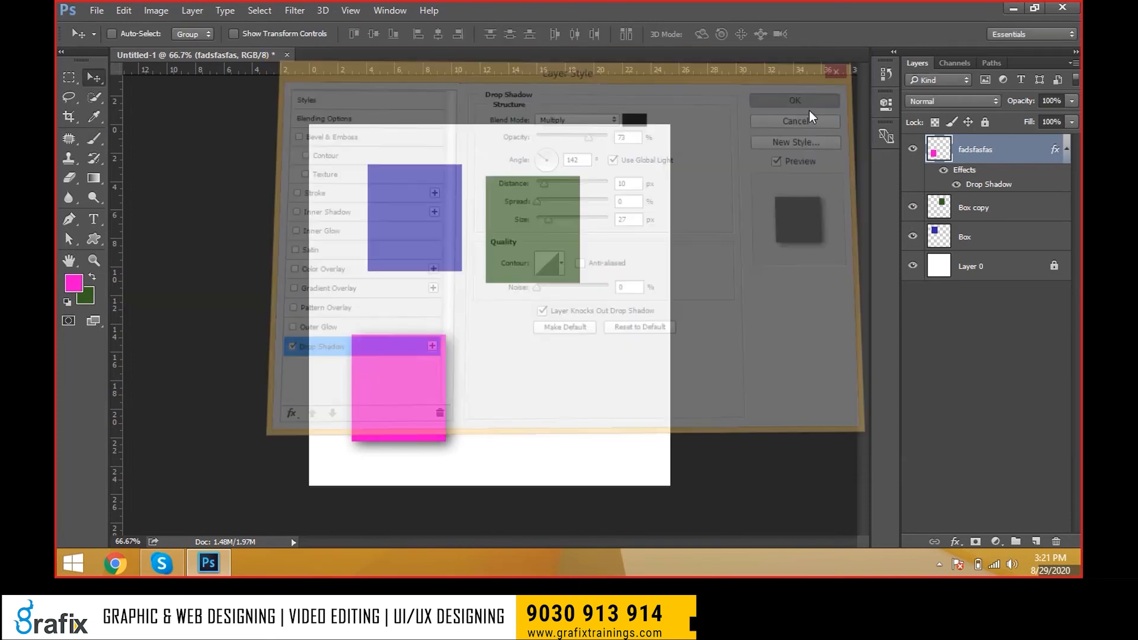
- Select the green box and move it slightly up and to the right, level with the blue box
{"action": "right_click", "coordinate": [518, 233]}
{"action": "left_click", "coordinate": [546, 247]}
{"action": "left_click_drag", "start_coordinate": [537, 238], "coordinate": [554, 225]}
- Copy the pink box's layer style onto the green box and move the green box slightly to the right
{"action": "left_click", "coordinate": [975, 150]}
{"action": "right_click", "coordinate": [975, 149]}
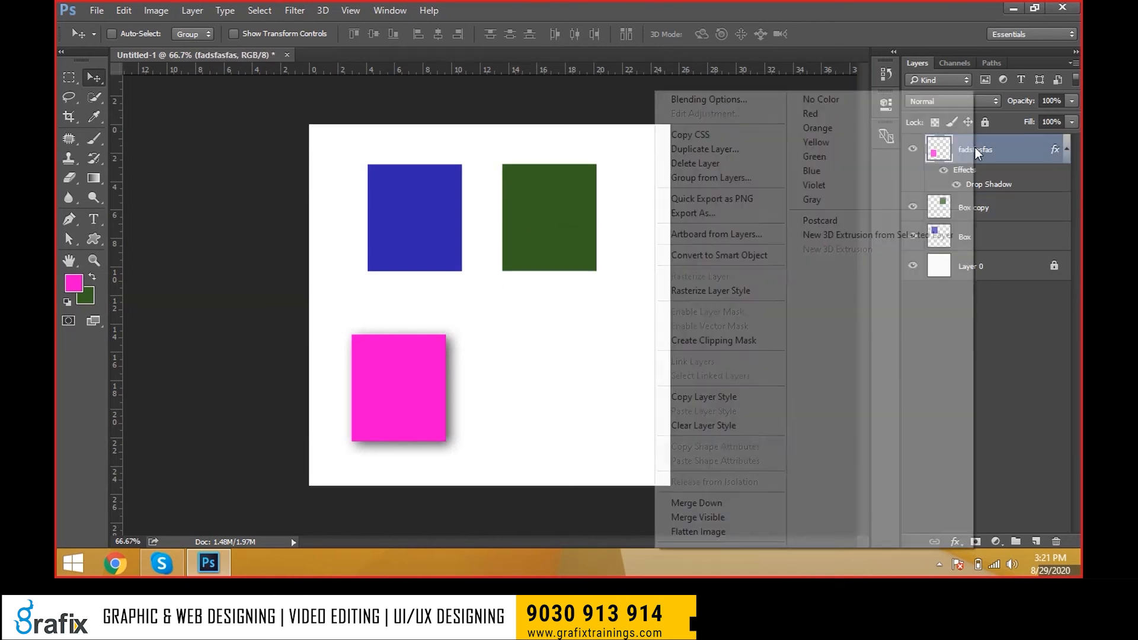
{"action": "left_click", "coordinate": [738, 400]}
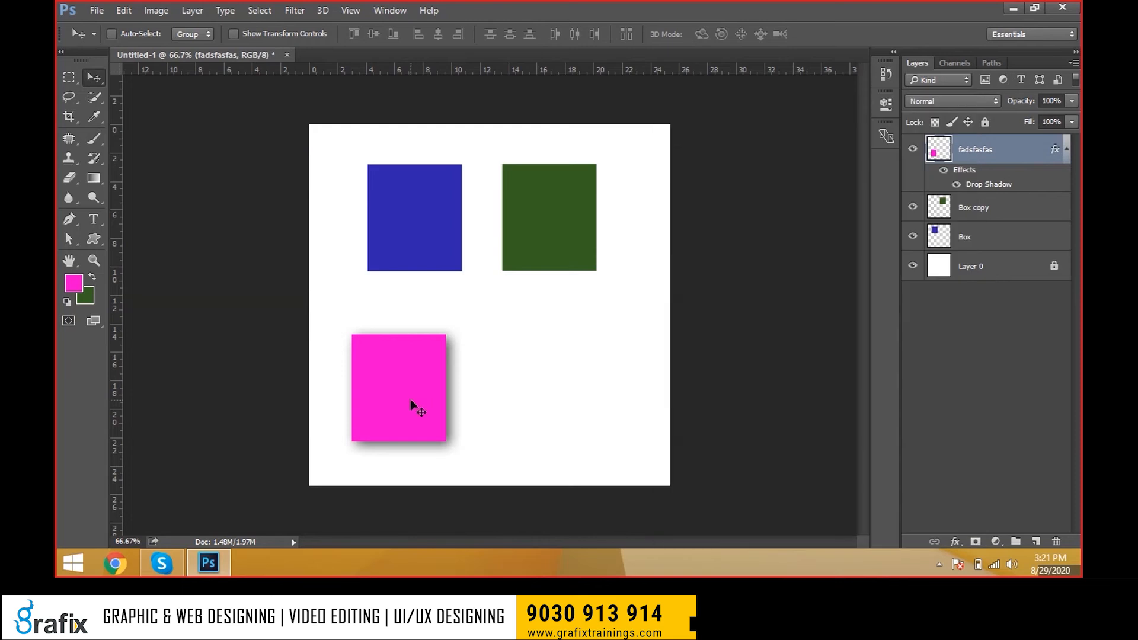
{"action": "left_click", "coordinate": [1051, 218]}
{"action": "right_click", "coordinate": [1052, 217]}
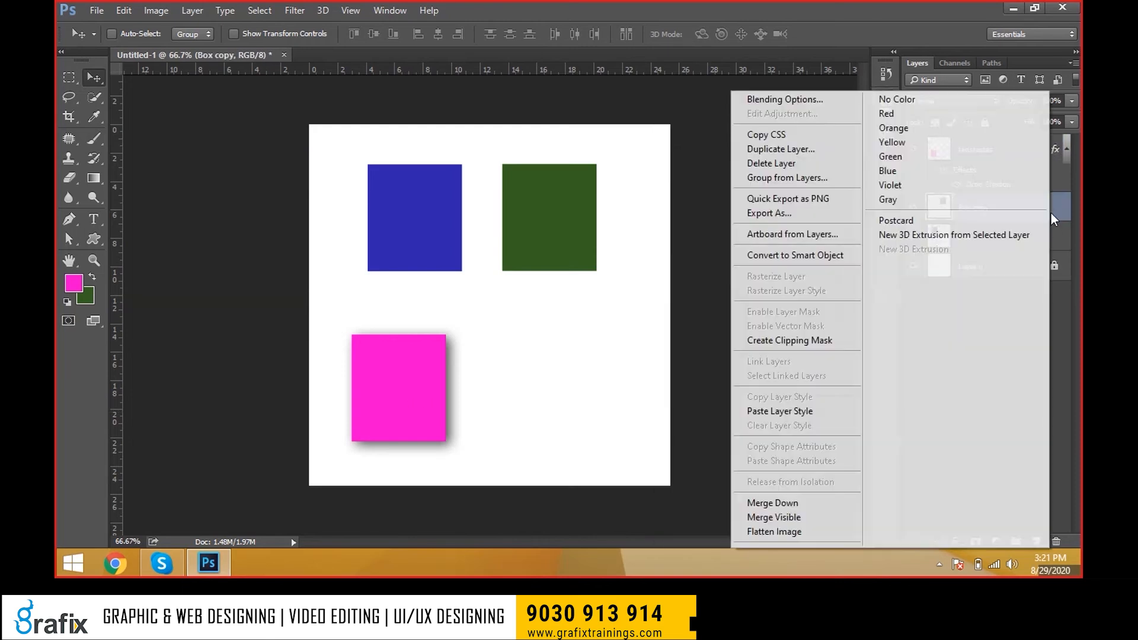
{"action": "left_click", "coordinate": [810, 411]}
{"action": "left_click_drag", "start_coordinate": [635, 360], "coordinate": [648, 361]}
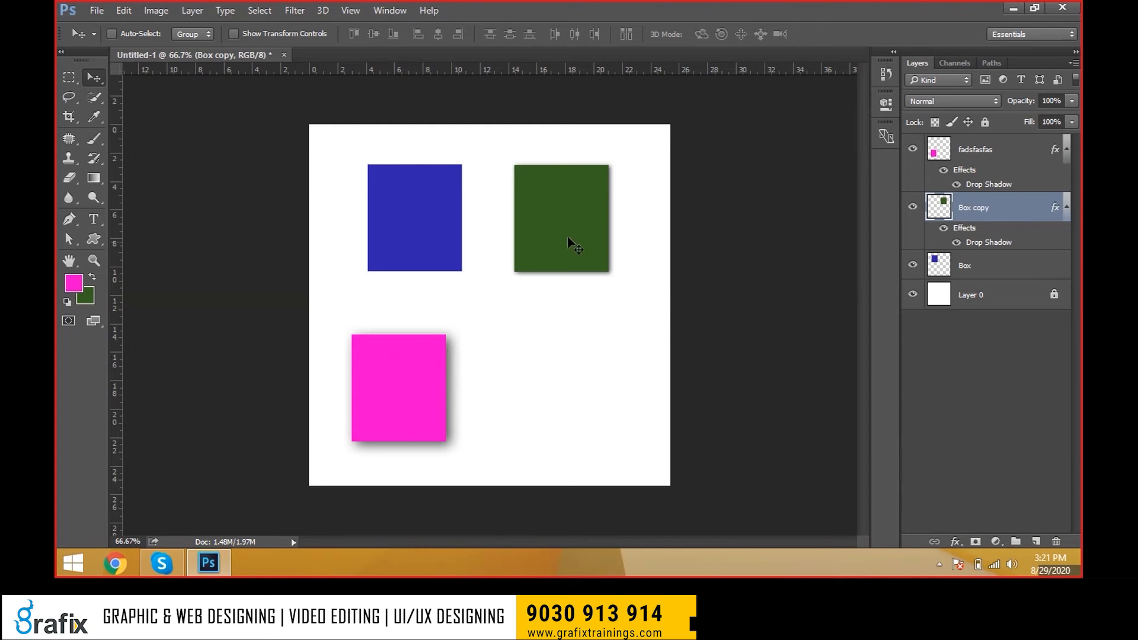
- Add a Gradient Overlay with the blue, white and gold preset and a Drop Shadow to the blue box
{"action": "left_click", "coordinate": [1005, 273]}
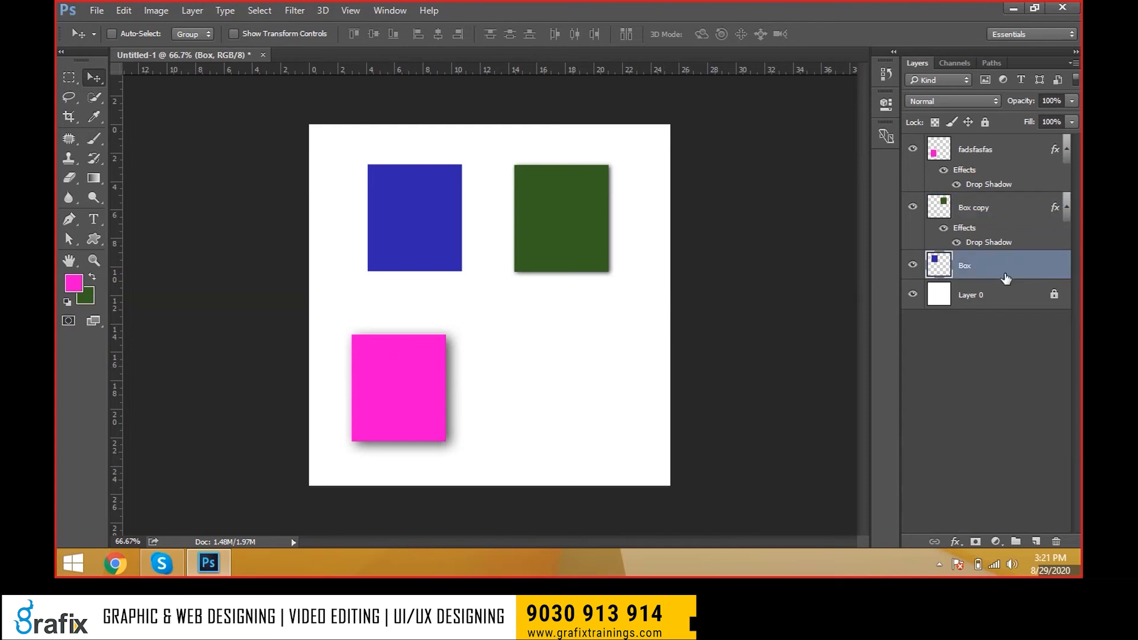
{"action": "double_click", "coordinate": [1032, 269]}
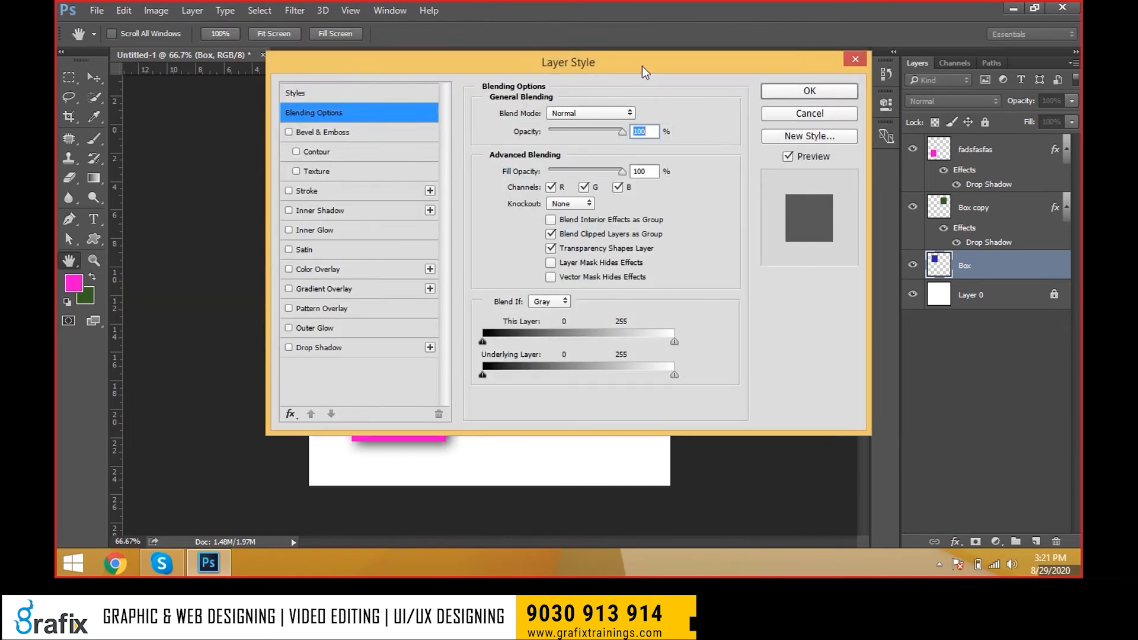
{"action": "left_click_drag", "start_coordinate": [645, 71], "coordinate": [869, 131]}
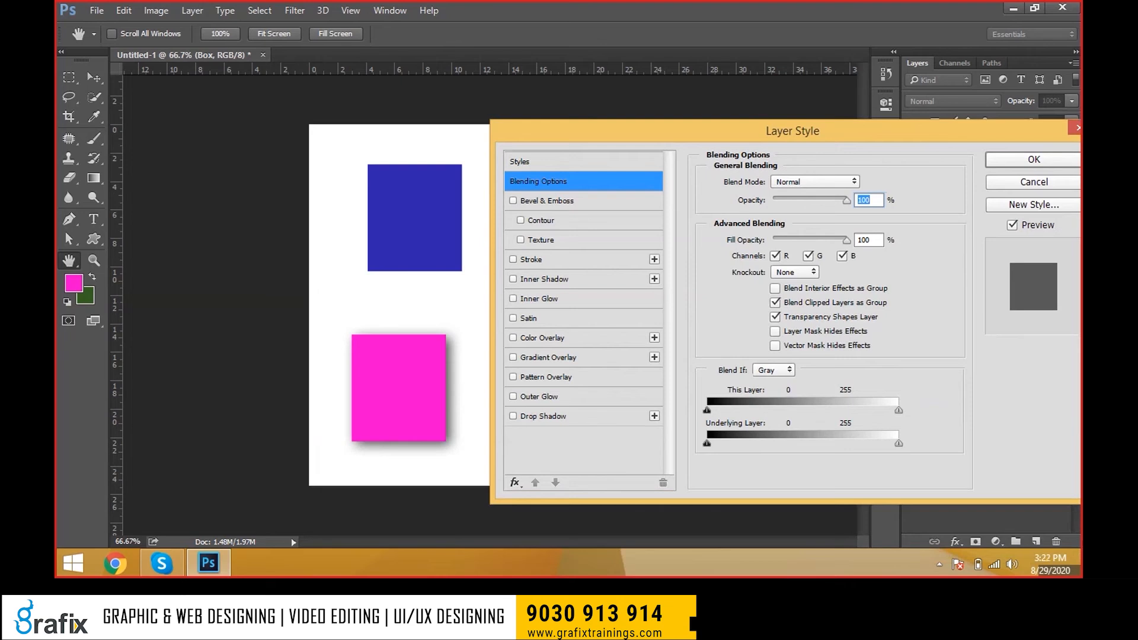
{"action": "left_click", "coordinate": [548, 357]}
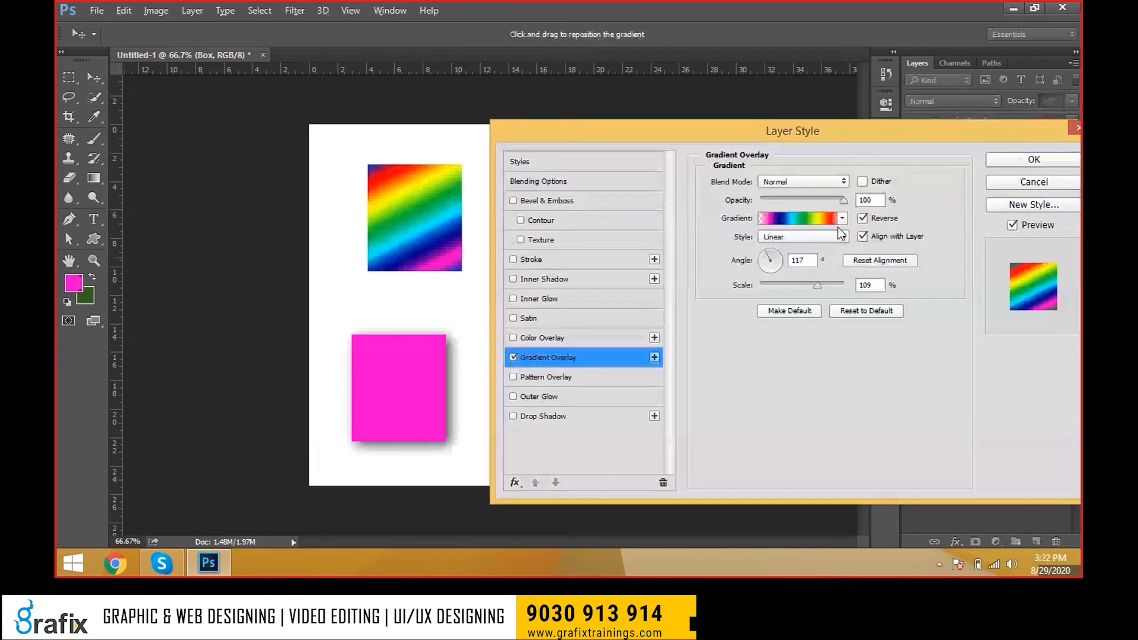
{"action": "left_click", "coordinate": [841, 218]}
{"action": "left_click", "coordinate": [770, 249]}
{"action": "left_click", "coordinate": [793, 250]}
{"action": "left_click", "coordinate": [684, 375]}
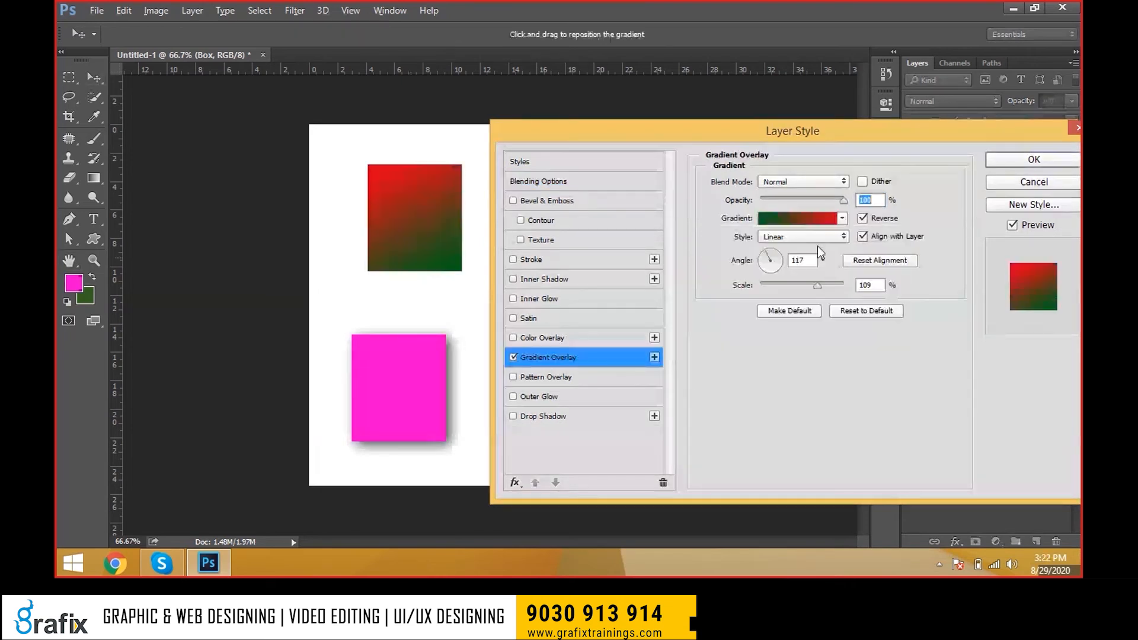
{"action": "left_click", "coordinate": [842, 218]}
{"action": "left_click", "coordinate": [846, 271]}
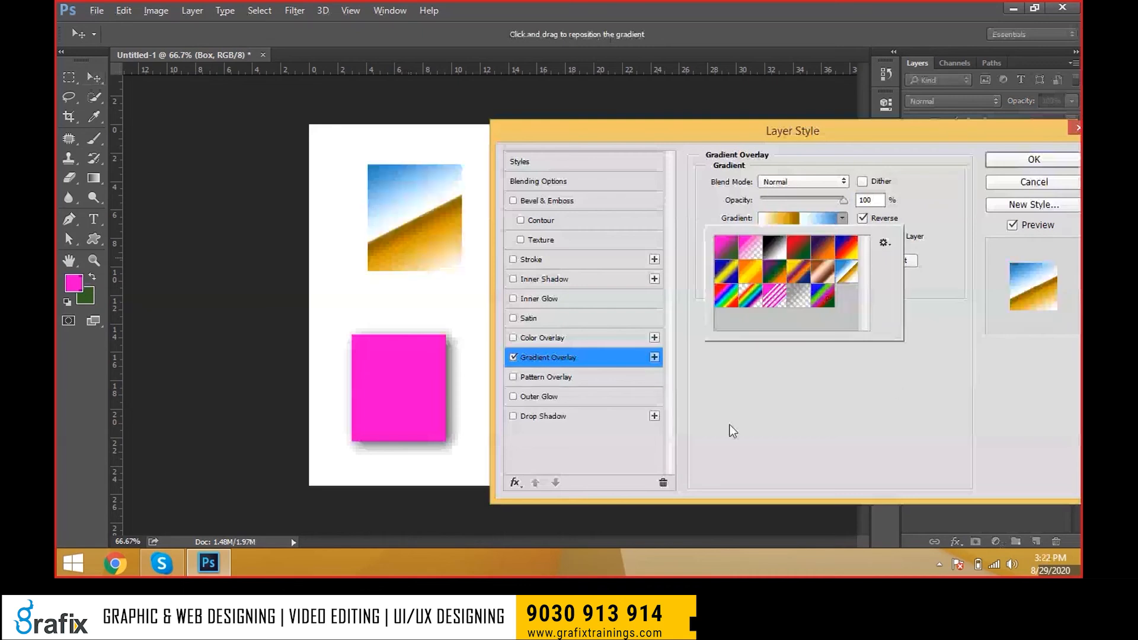
{"action": "left_click", "coordinate": [610, 417]}
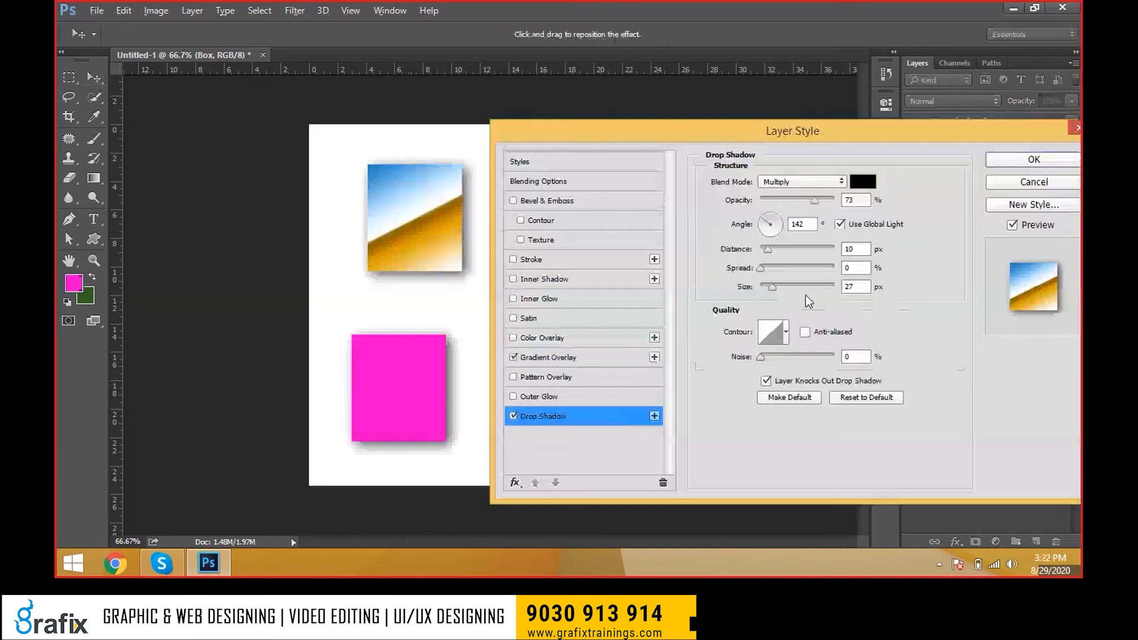
- Add a thin white Stroke around the outside of the gradient box
{"action": "left_click", "coordinate": [551, 259]}
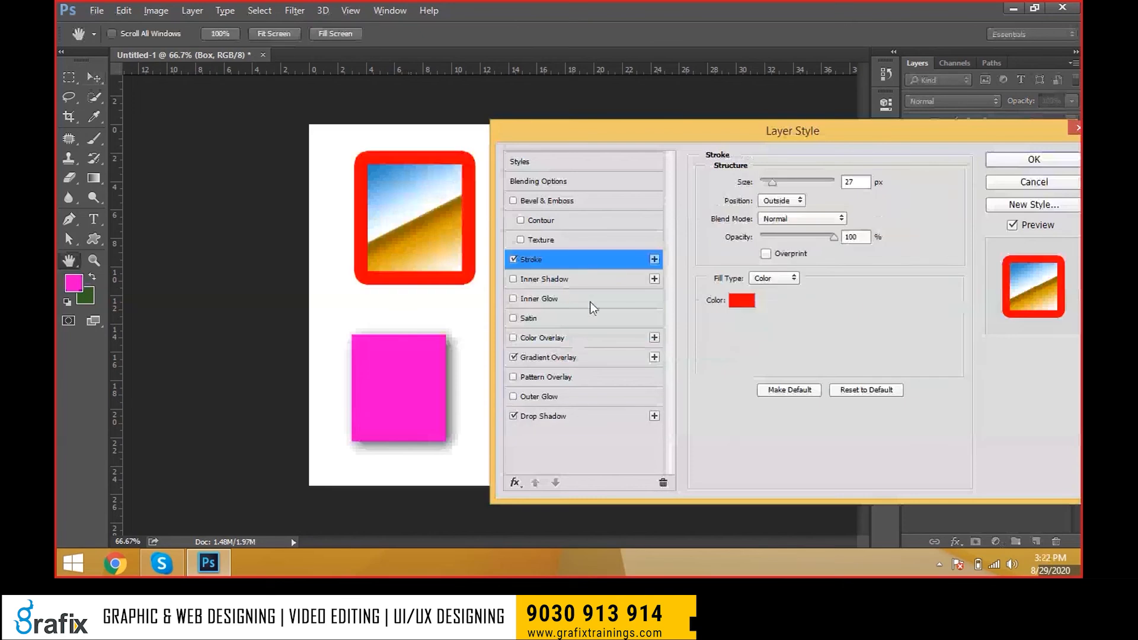
{"action": "left_click_drag", "start_coordinate": [781, 186], "coordinate": [764, 186]}
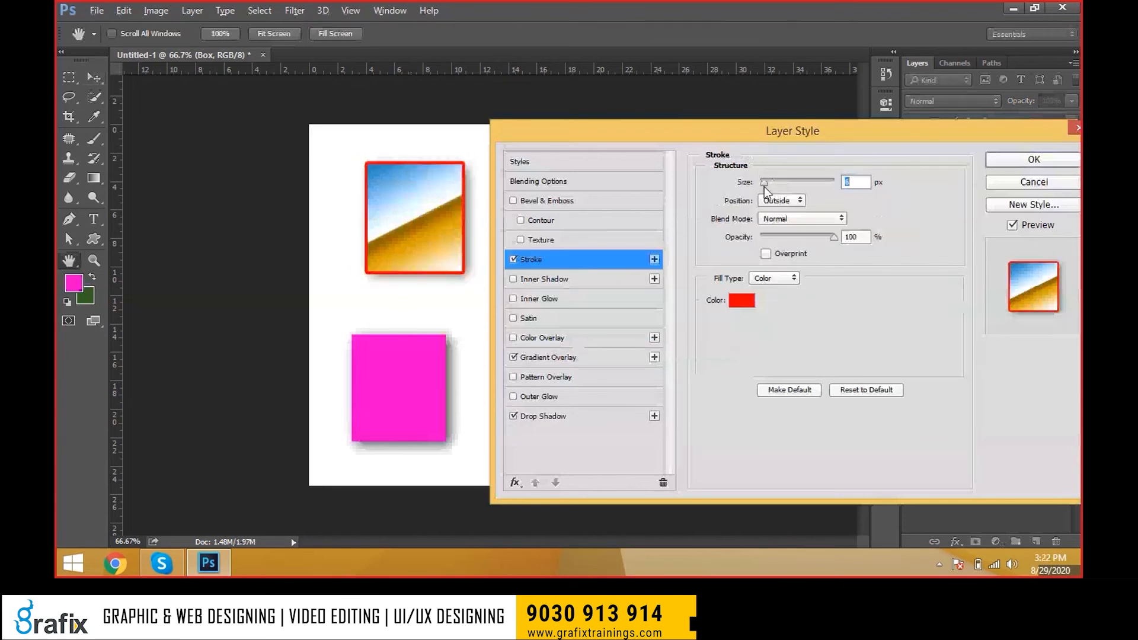
{"action": "left_click", "coordinate": [741, 300]}
{"action": "left_click", "coordinate": [543, 106]}
{"action": "left_click", "coordinate": [866, 99]}
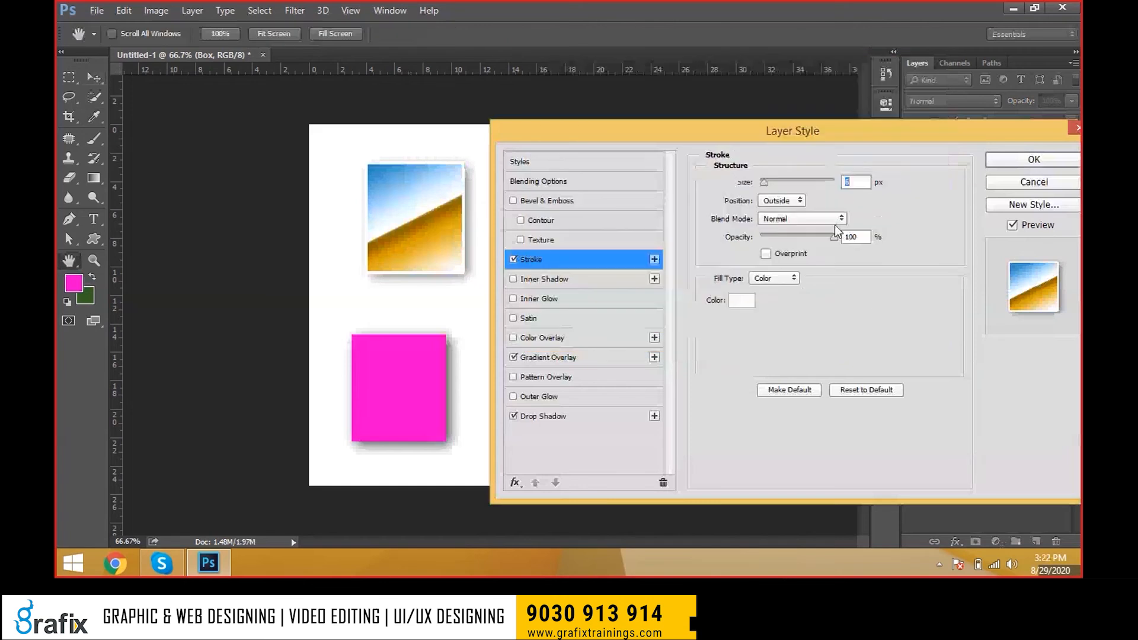
- Change the stroke color to orange-red ff1800
{"action": "left_click", "coordinate": [742, 301]}
{"action": "left_click", "coordinate": [557, 135]}
{"action": "left_click_drag", "start_coordinate": [555, 135], "coordinate": [542, 132]}
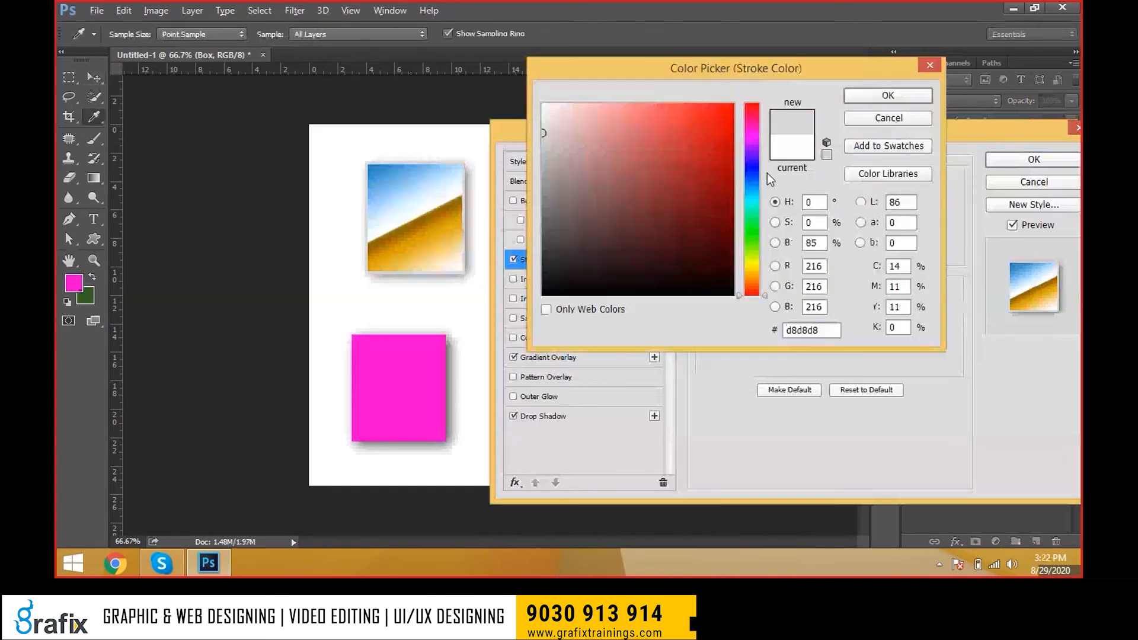
{"action": "left_click", "coordinate": [751, 283]}
{"action": "left_click_drag", "start_coordinate": [703, 176], "coordinate": [734, 103]}
{"action": "left_click_drag", "start_coordinate": [752, 263], "coordinate": [752, 293]}
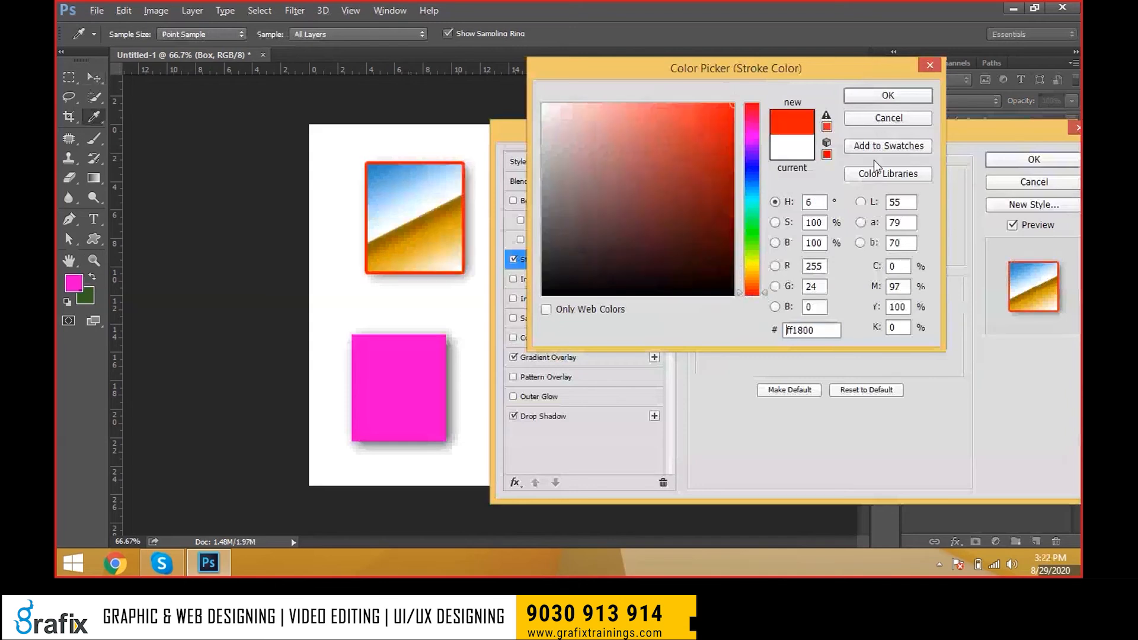
{"action": "left_click", "coordinate": [887, 95]}
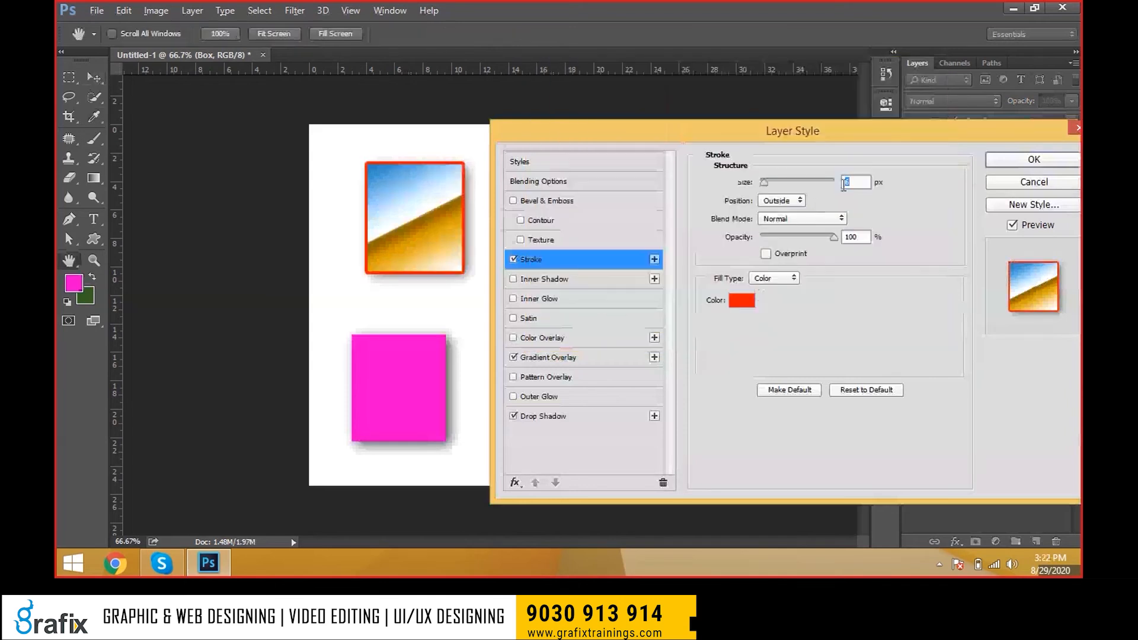
- Try a 3 px stroke and the Inside and Center positions, settling on a 5 px size with the Outside position
{"action": "type", "text": "3"}
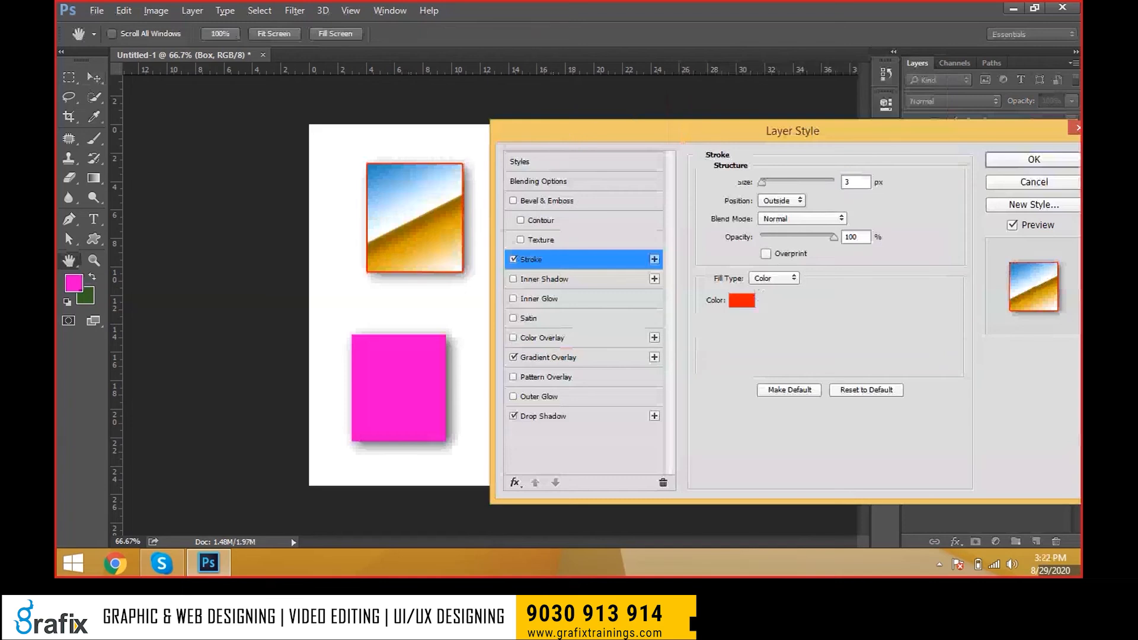
{"action": "left_click", "coordinate": [787, 201]}
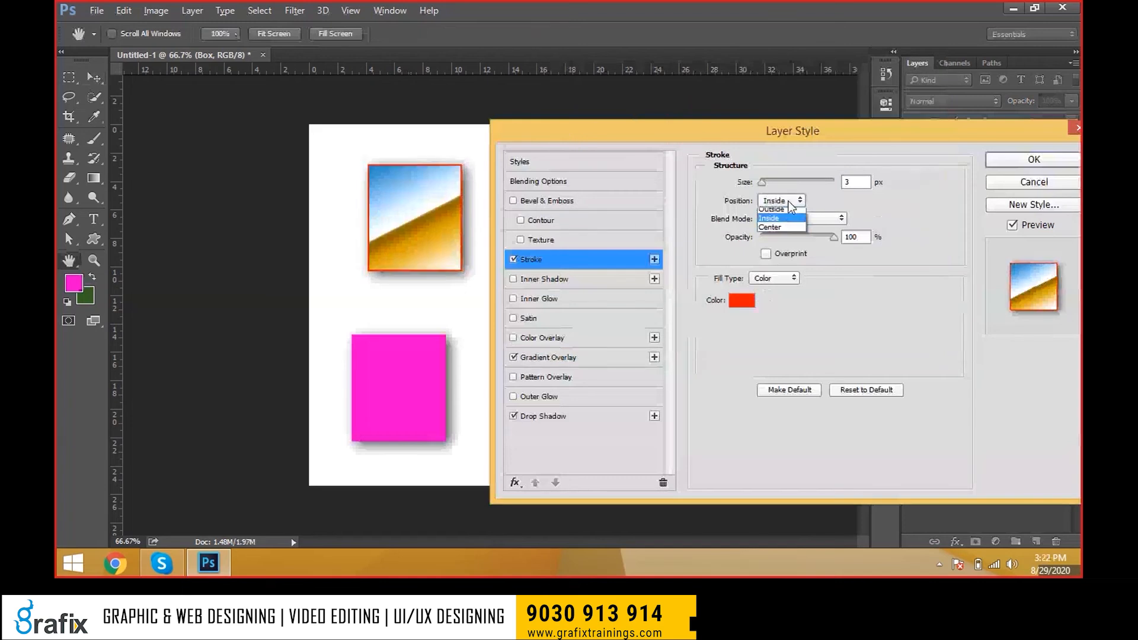
{"action": "left_click", "coordinate": [788, 233]}
{"action": "left_click_drag", "start_coordinate": [857, 182], "coordinate": [823, 148]}
{"action": "type", "text": "5"}
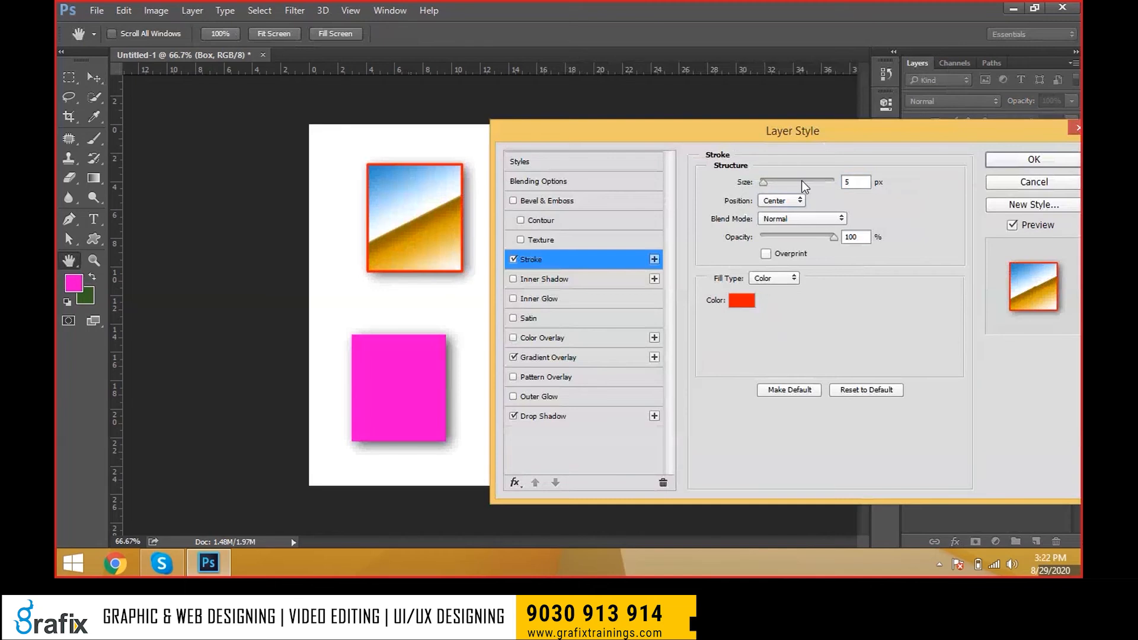
{"action": "left_click", "coordinate": [781, 213]}
{"action": "left_click", "coordinate": [781, 201]}
{"action": "left_click", "coordinate": [780, 215]}
- Try the Multiply, Overlay, Hard Light and Subtract blend modes on the stroke, and return it to Normal
{"action": "left_click", "coordinate": [806, 219]}
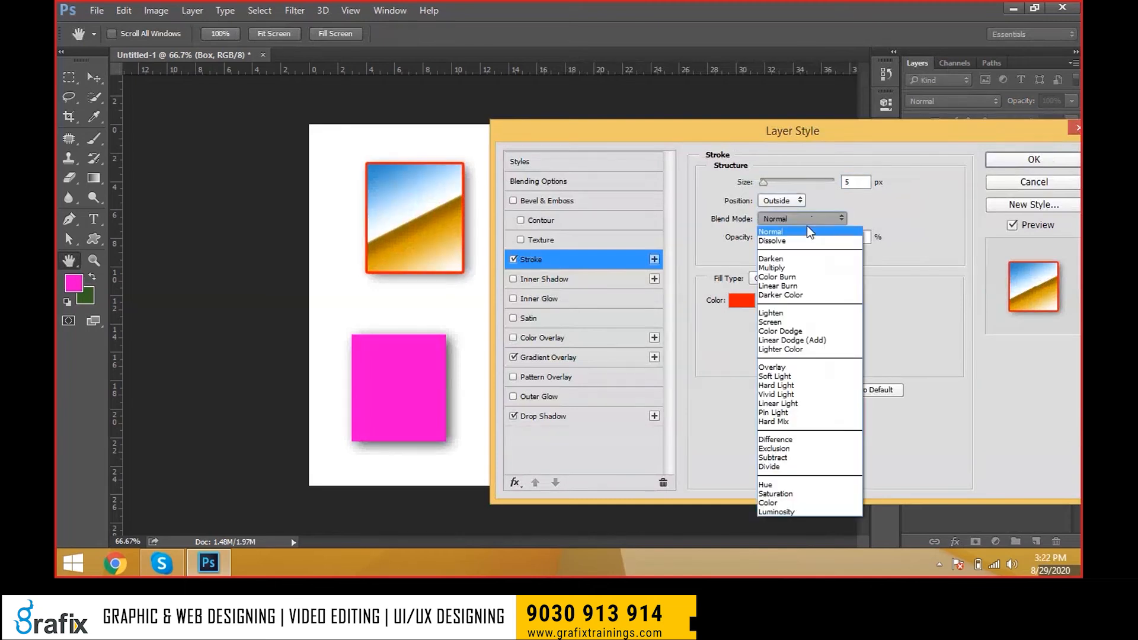
{"action": "left_click", "coordinate": [771, 267]}
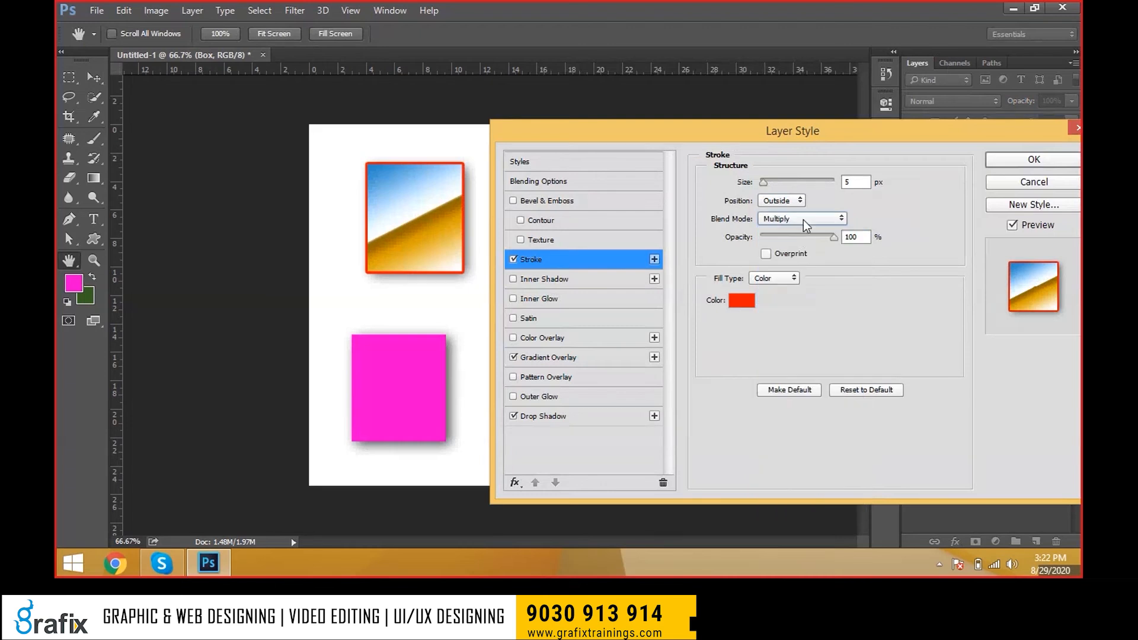
{"action": "left_click", "coordinate": [802, 220]}
{"action": "left_click", "coordinate": [782, 363]}
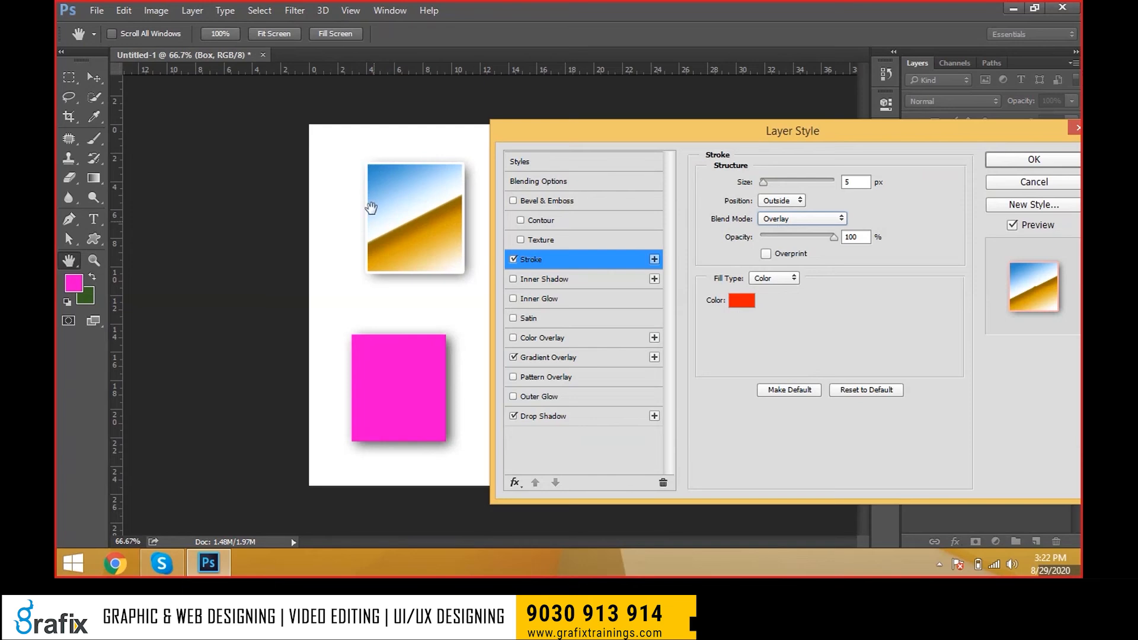
{"action": "left_click", "coordinate": [787, 219]}
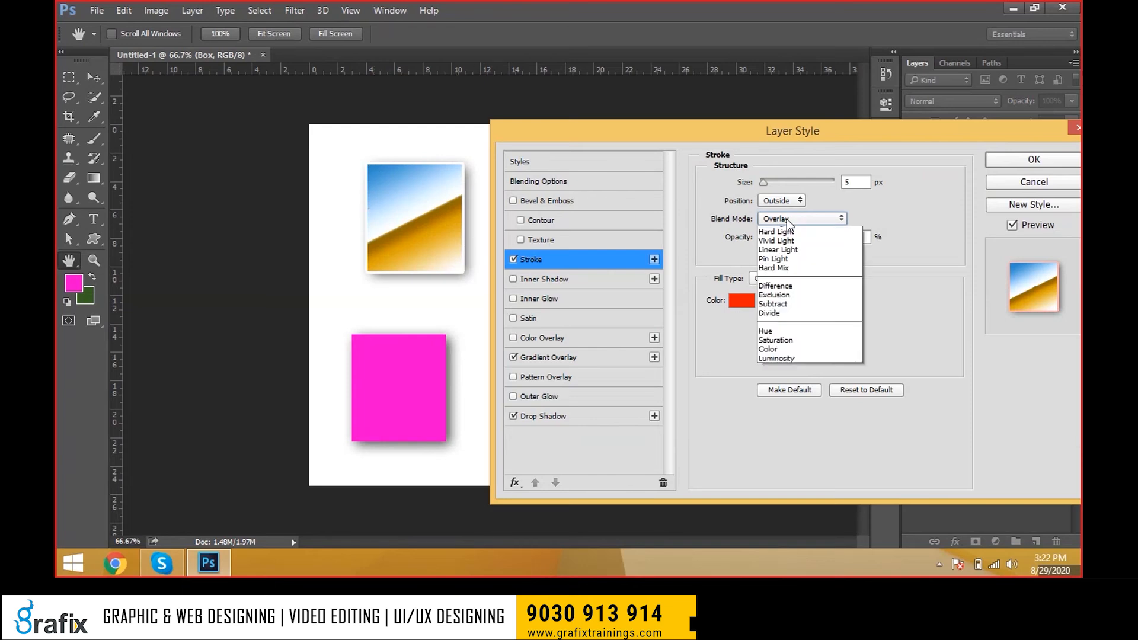
{"action": "left_click", "coordinate": [778, 250]}
{"action": "left_click", "coordinate": [795, 223]}
{"action": "left_click", "coordinate": [769, 385]}
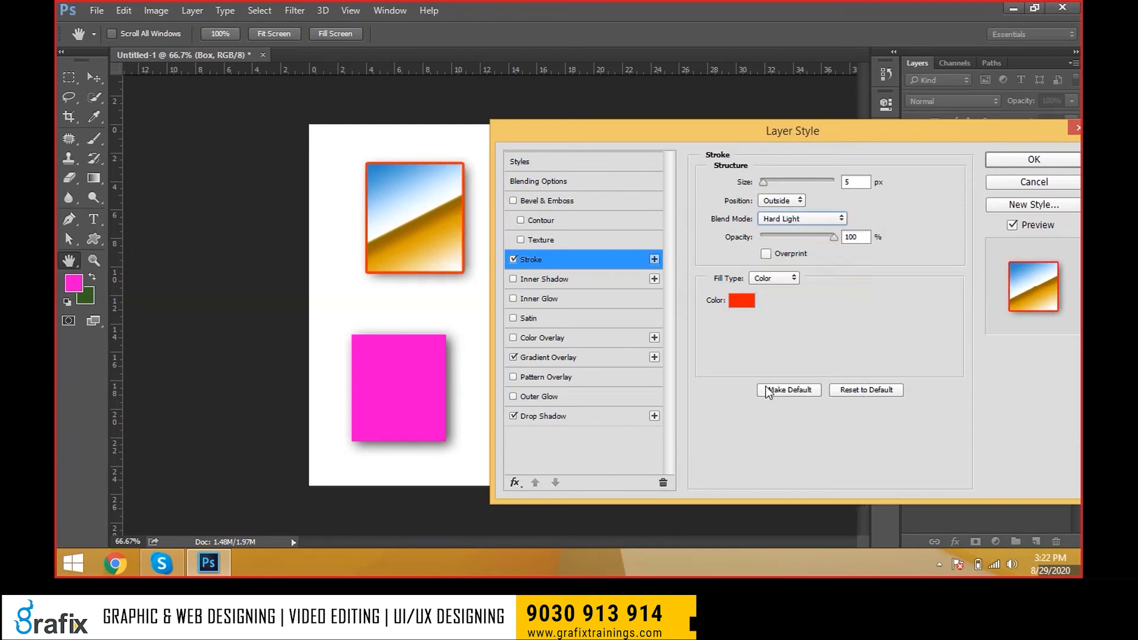
{"action": "left_click", "coordinate": [783, 219]}
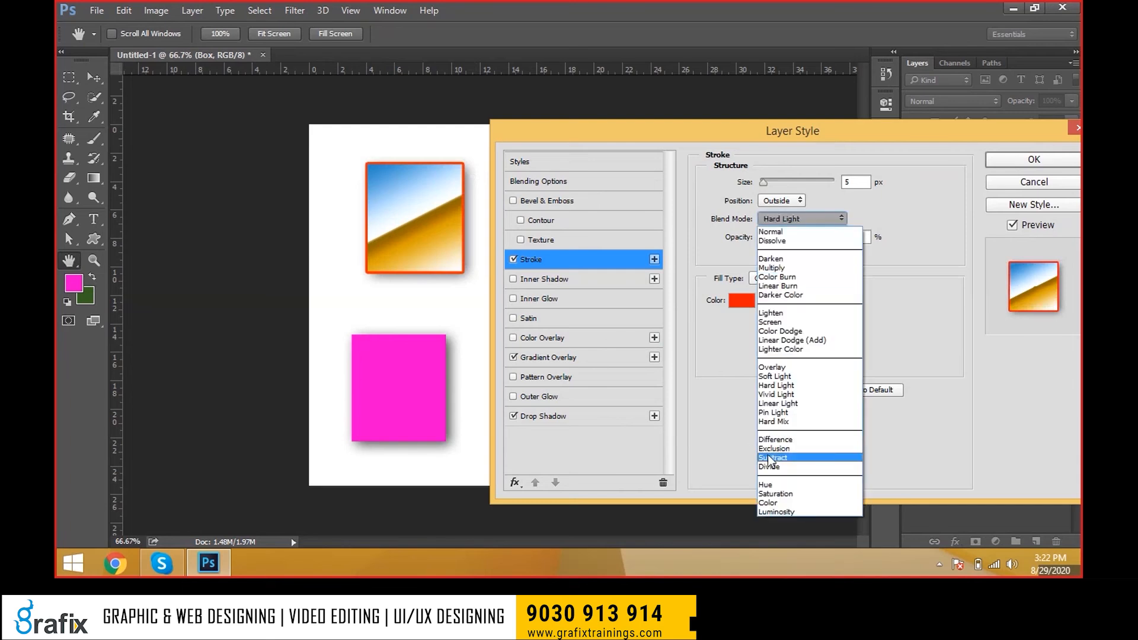
{"action": "left_click", "coordinate": [769, 458]}
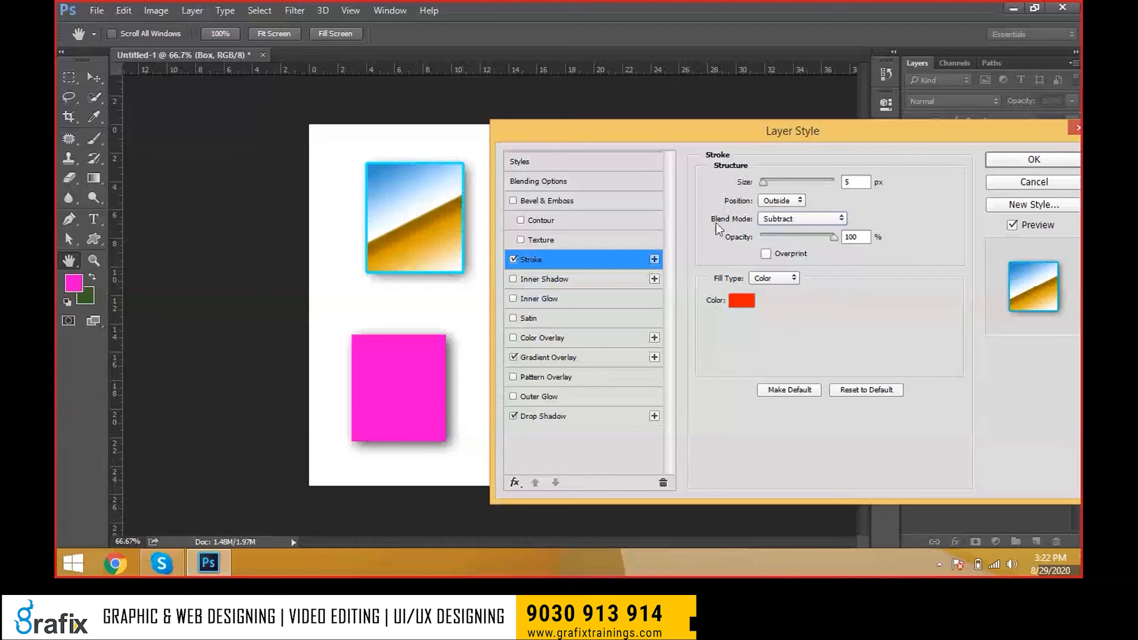
{"action": "left_click", "coordinate": [797, 217]}
{"action": "left_click", "coordinate": [794, 229]}
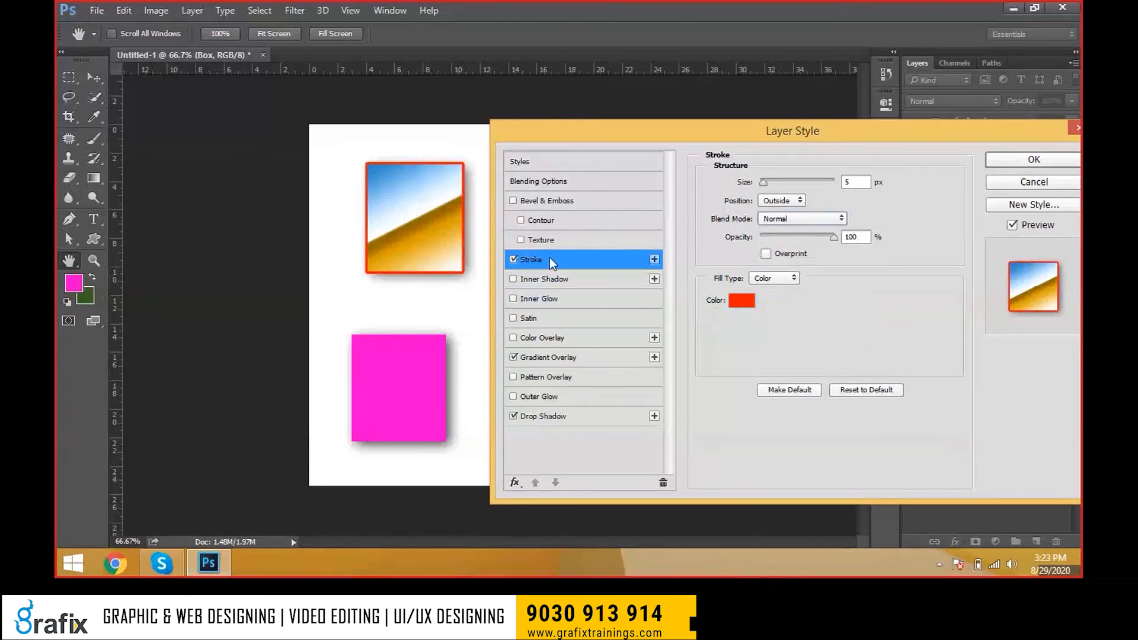
- Apply the gradient box's layer style and copy it onto the pink box
{"action": "left_click", "coordinate": [1036, 159]}
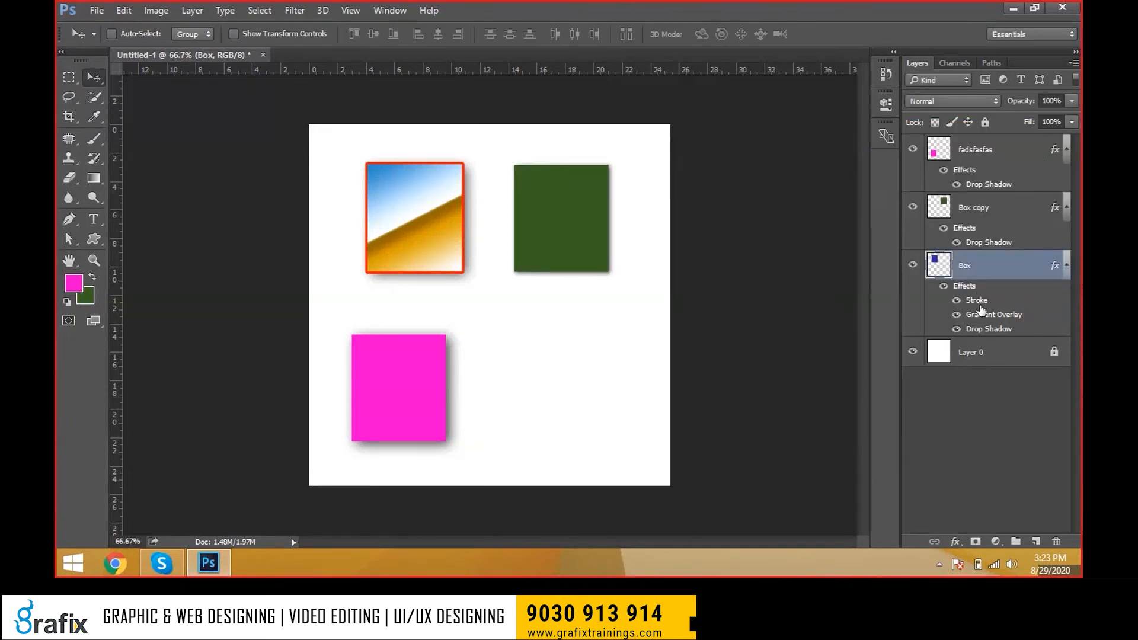
{"action": "right_click", "coordinate": [1055, 264]}
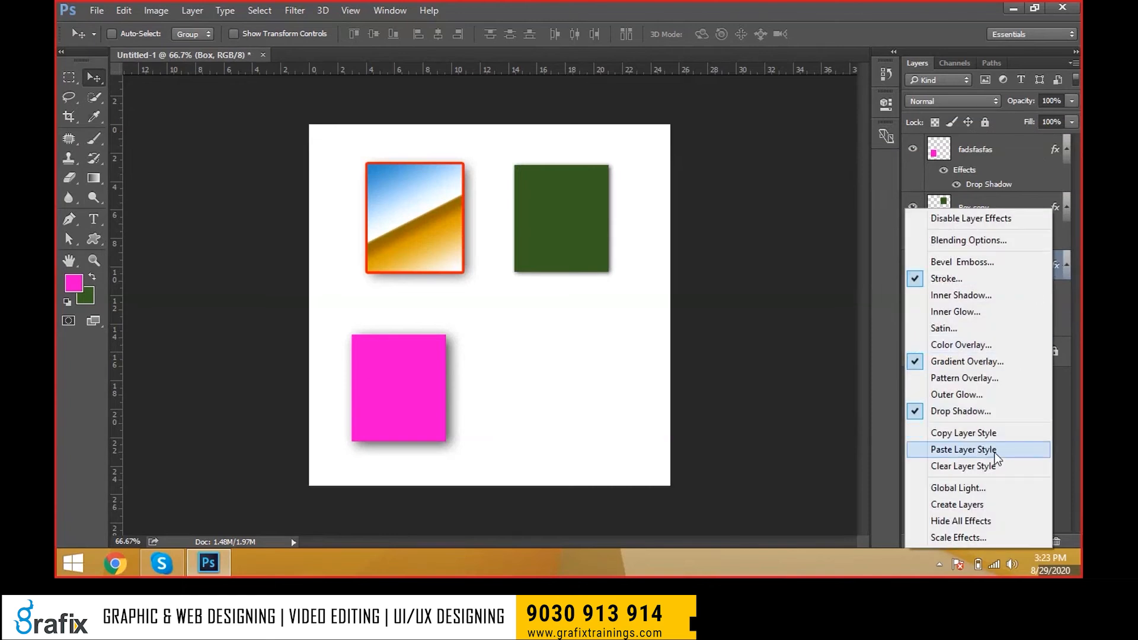
{"action": "left_click", "coordinate": [985, 434]}
{"action": "left_click", "coordinate": [1023, 166]}
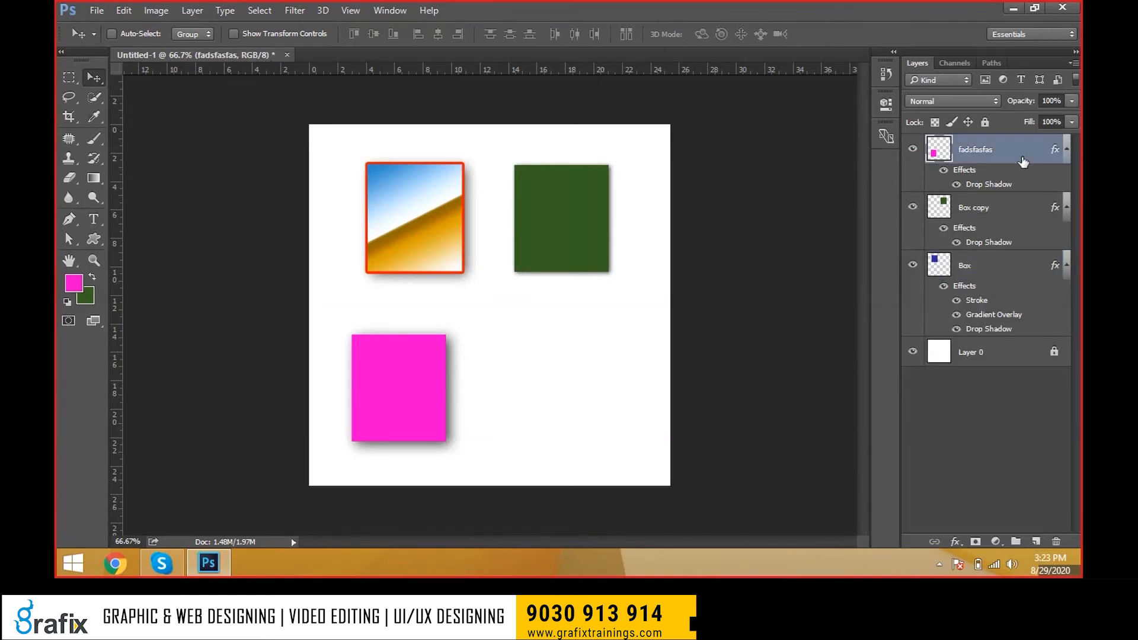
{"action": "right_click", "coordinate": [1033, 147]}
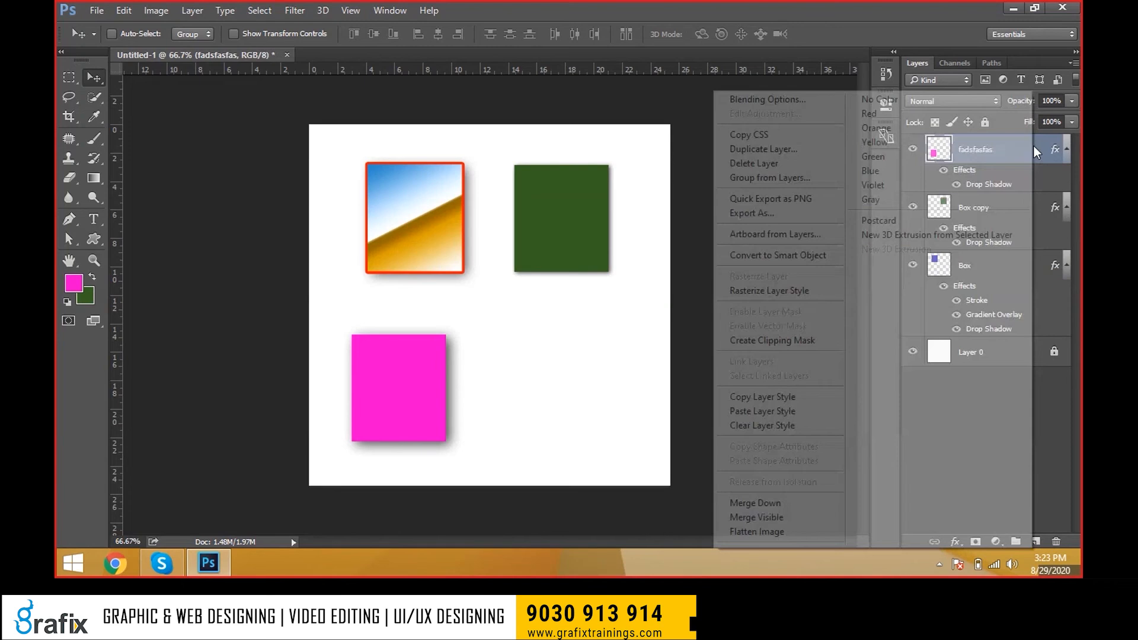
{"action": "left_click", "coordinate": [806, 409]}
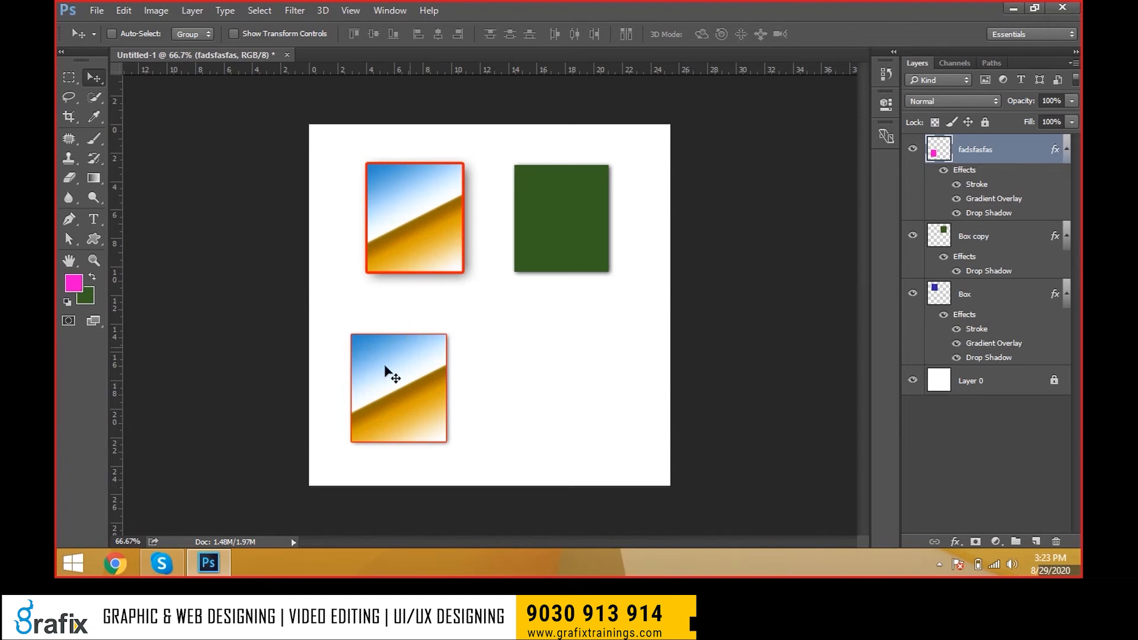
- Examine the green box layer's blending options and the Layer Style and New Fill Layer commands available for it
{"action": "left_click", "coordinate": [975, 238]}
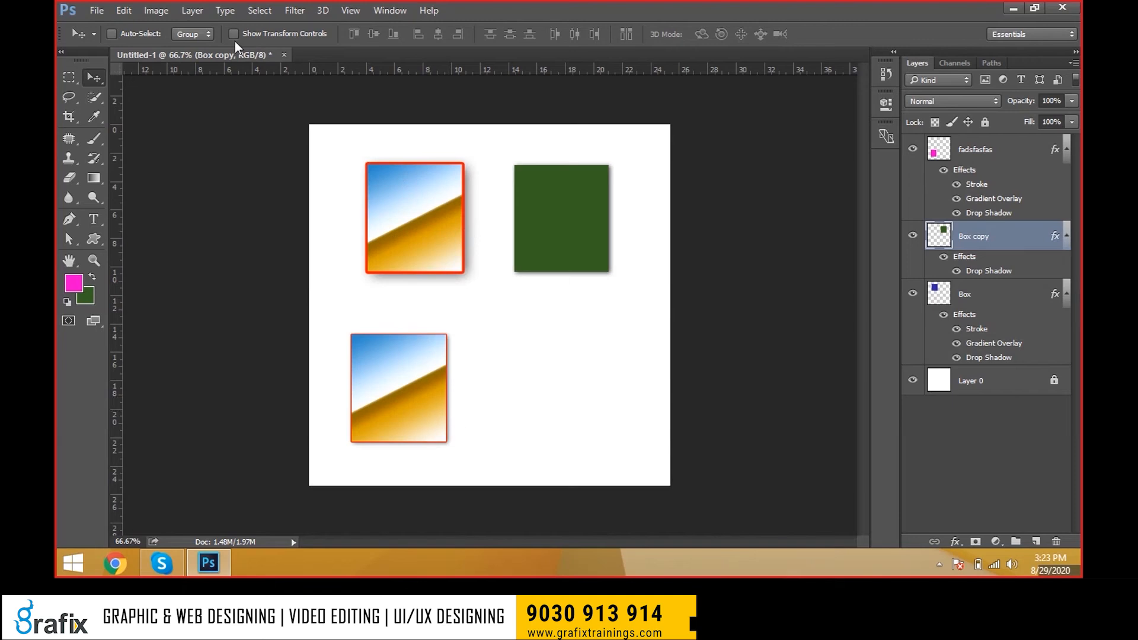
{"action": "double_click", "coordinate": [1054, 246]}
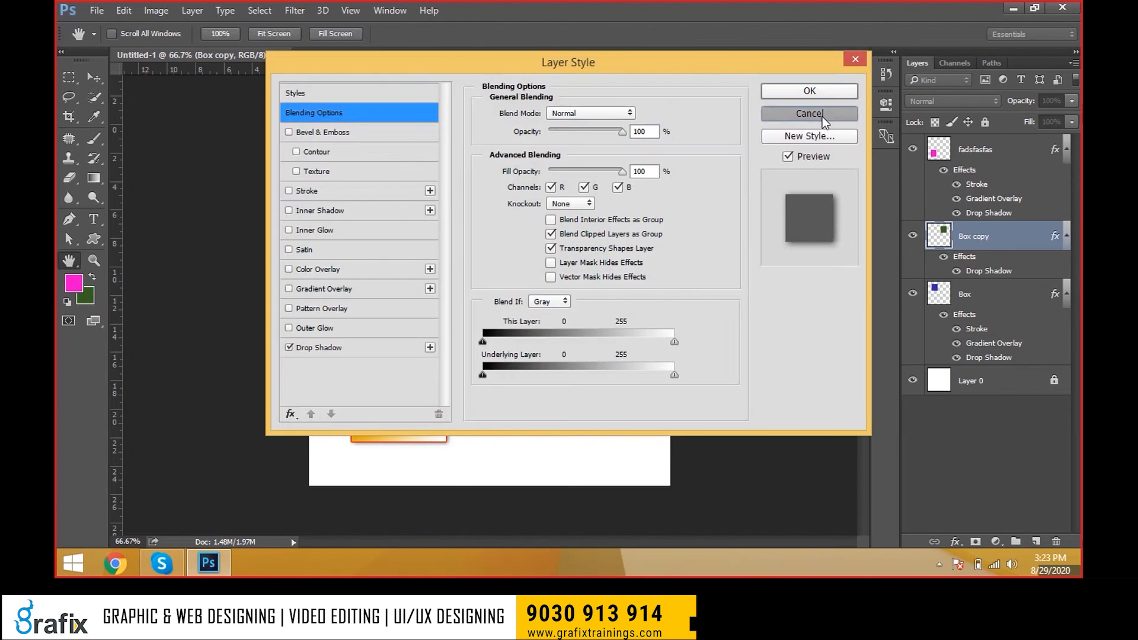
{"action": "key", "text": "Escape"}
{"action": "left_click", "coordinate": [195, 13]}
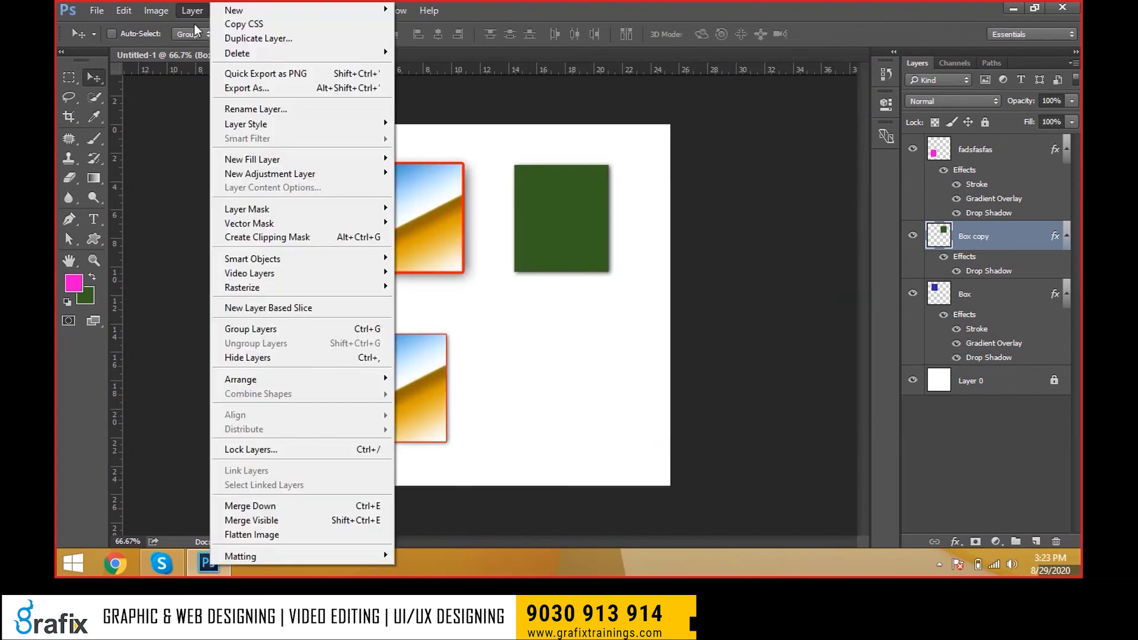
{"action": "mouse_move", "coordinate": [263, 124]}
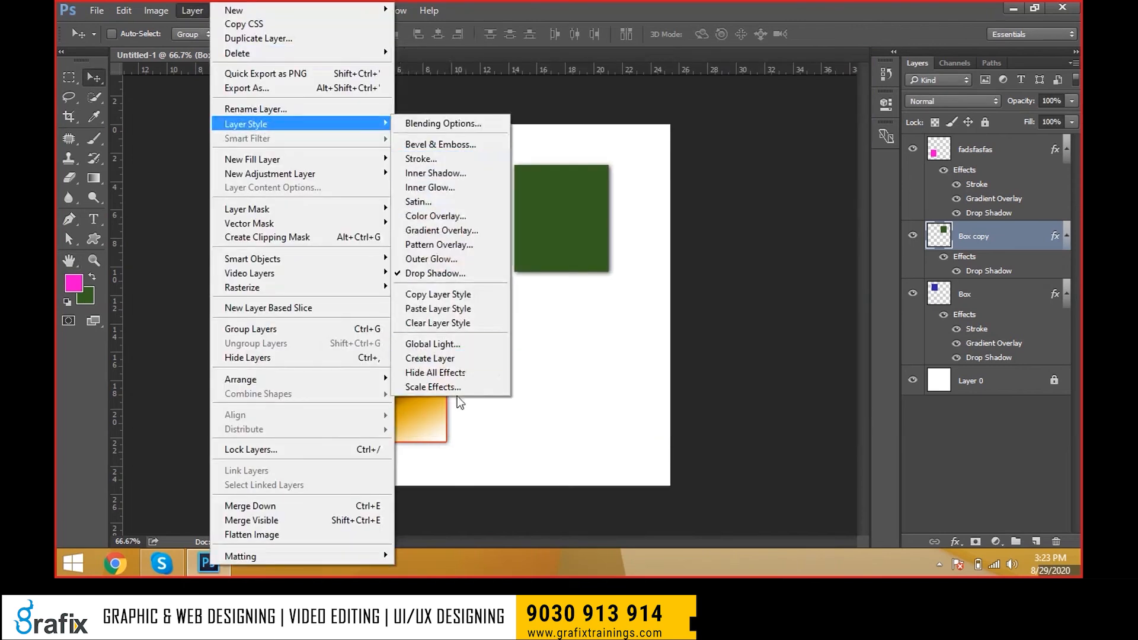
{"action": "mouse_move", "coordinate": [379, 160]}
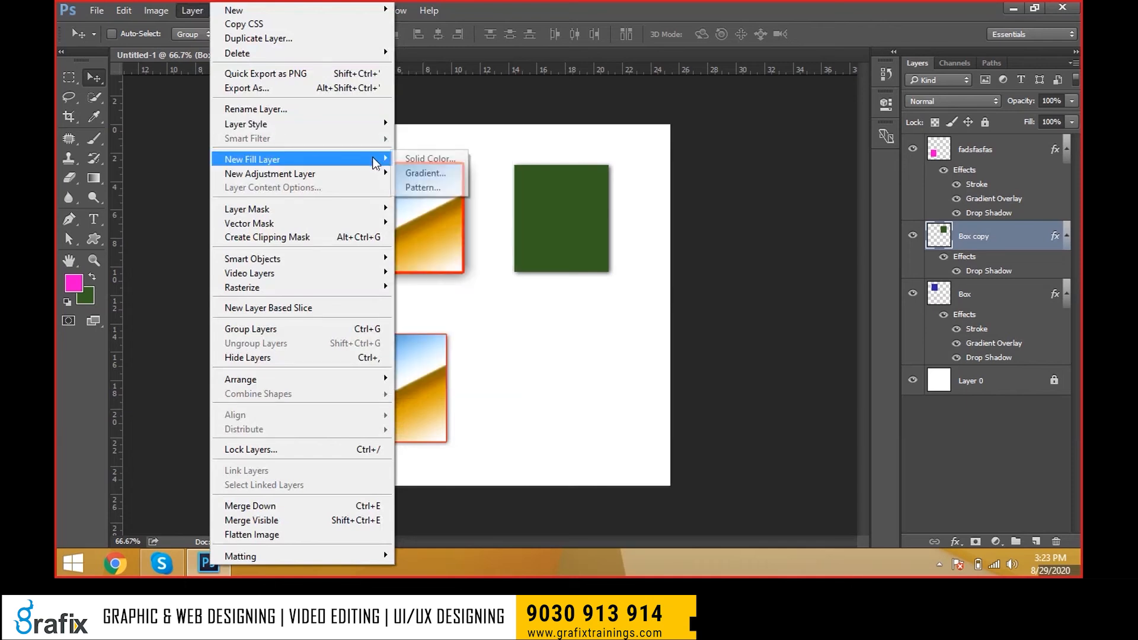
{"action": "left_click", "coordinate": [528, 283]}
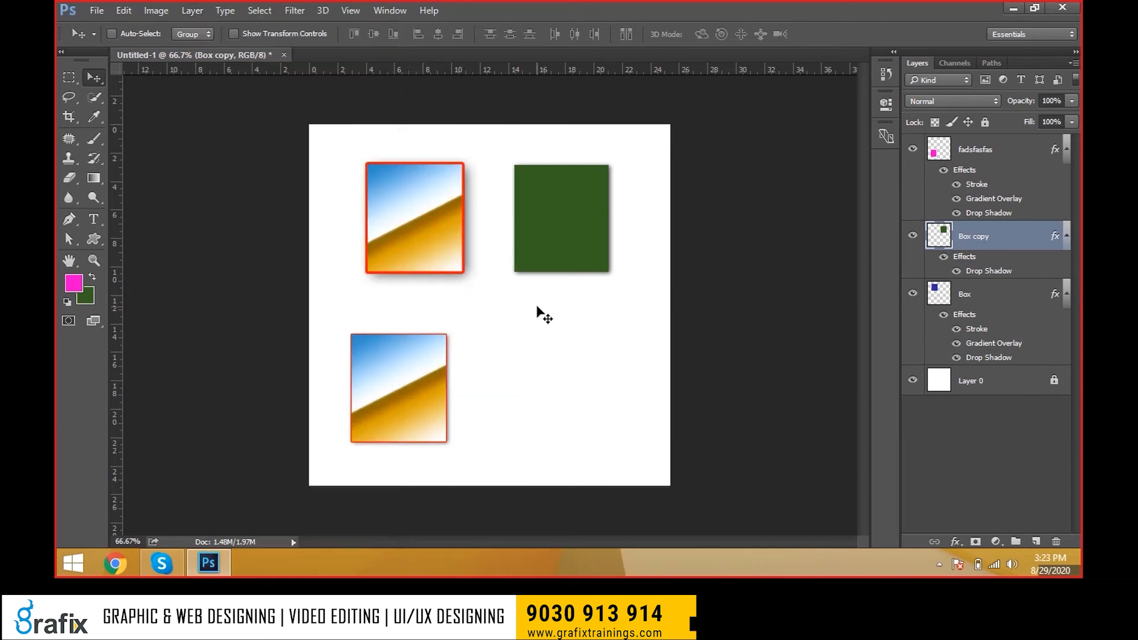
- Create a new 10 by 10 inch RGB document at 72 pixels/inch with white background contents
{"action": "left_click", "coordinate": [105, 11]}
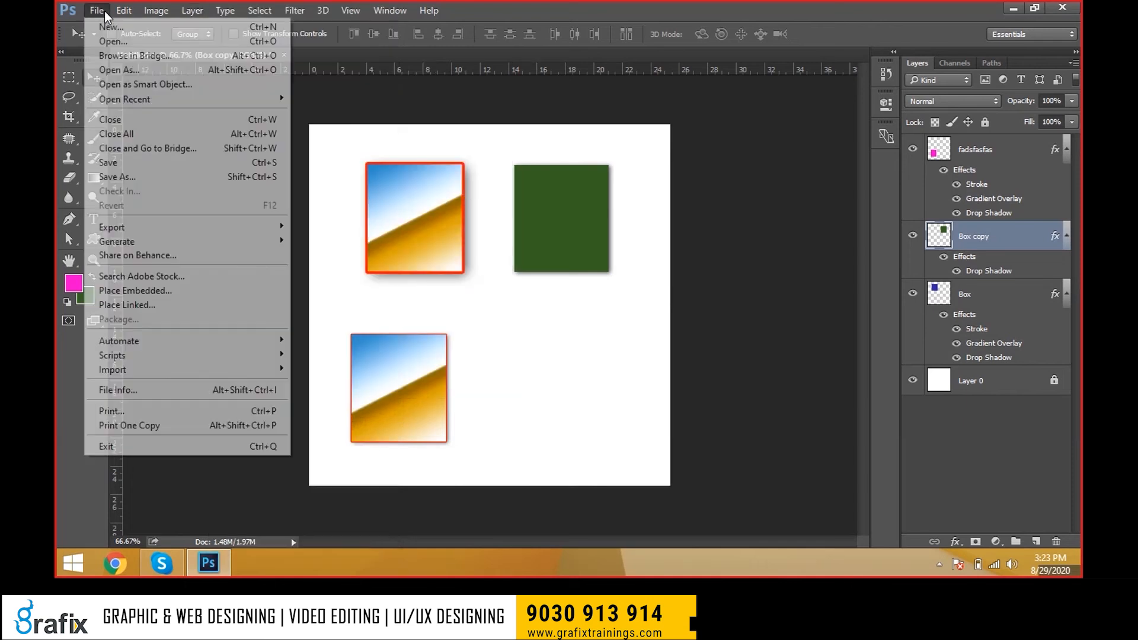
{"action": "left_click", "coordinate": [116, 26]}
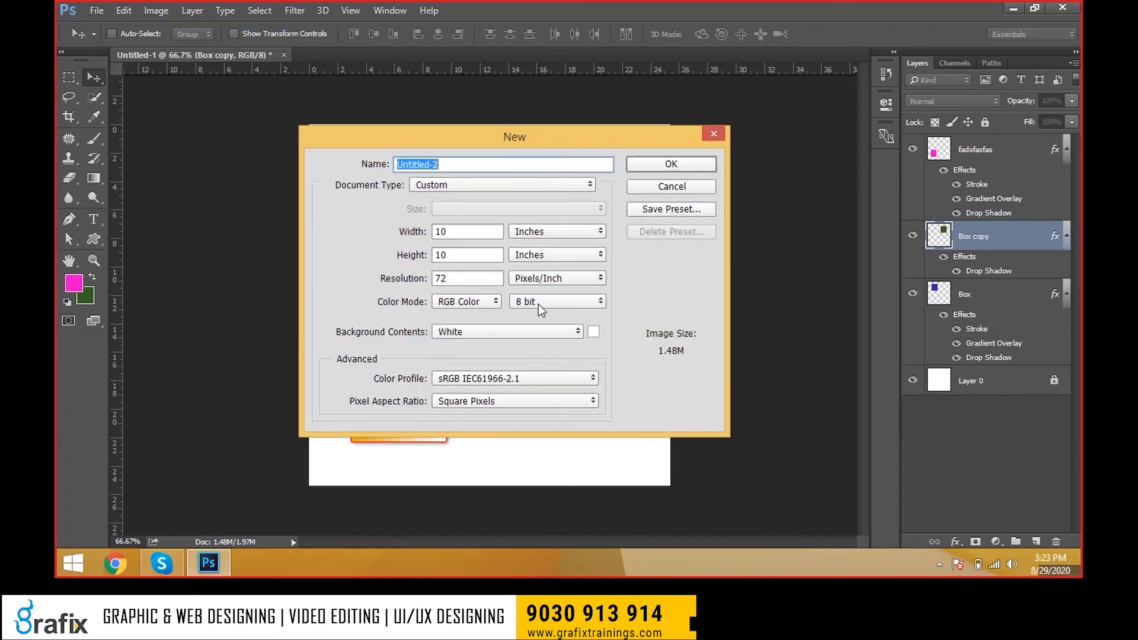
{"action": "key", "text": "Tab"}
{"action": "double_click", "coordinate": [483, 258]}
{"action": "key", "text": "Tab"}
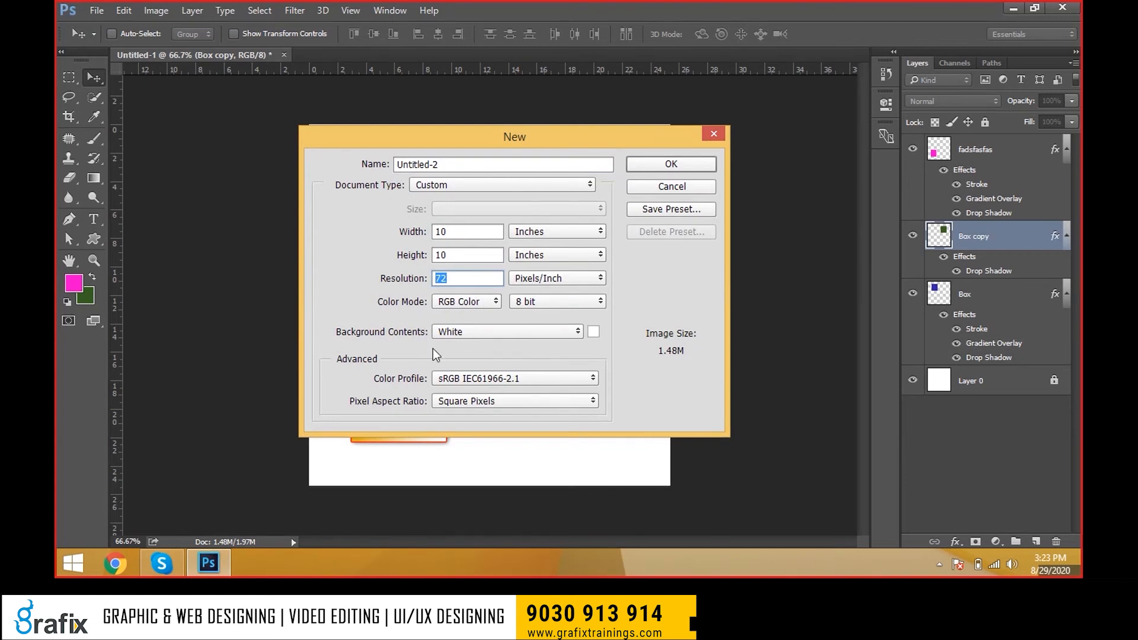
{"action": "left_click", "coordinate": [668, 162]}
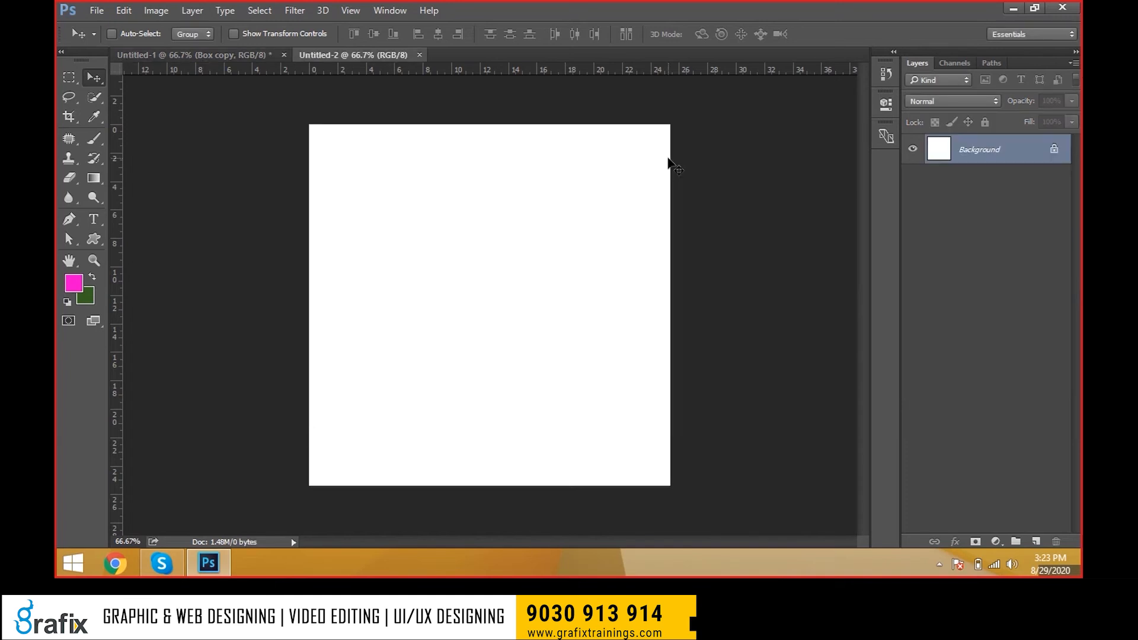
{"action": "left_click", "coordinate": [254, 58]}
{"action": "left_click", "coordinate": [314, 55]}
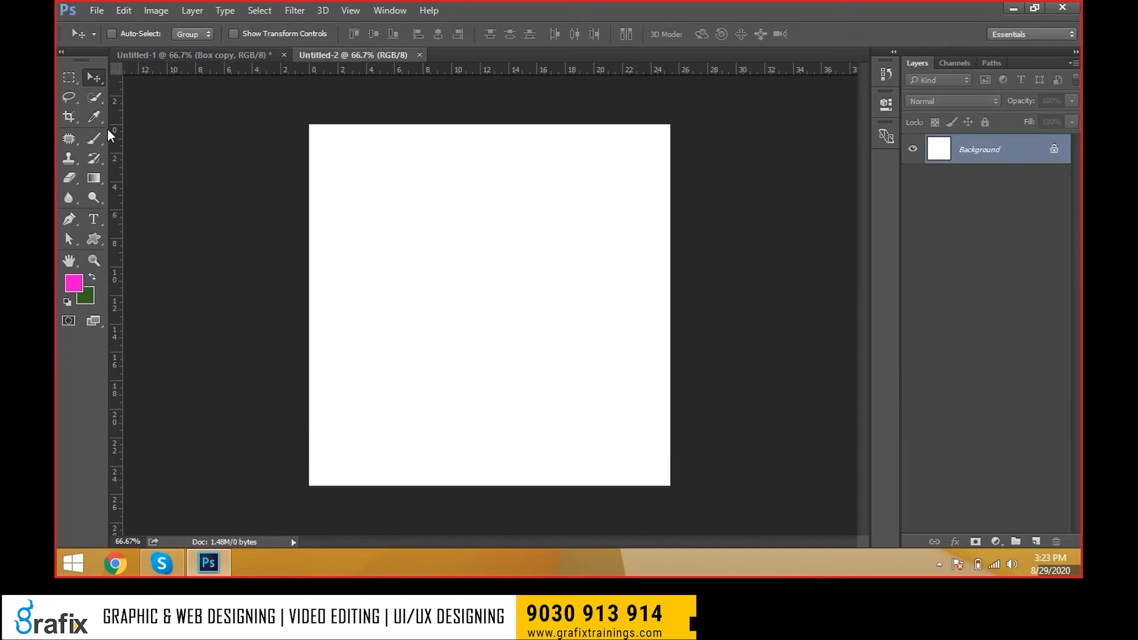
- Add a solid color fill layer above the background, using yellow fddc00
{"action": "left_click", "coordinate": [188, 10]}
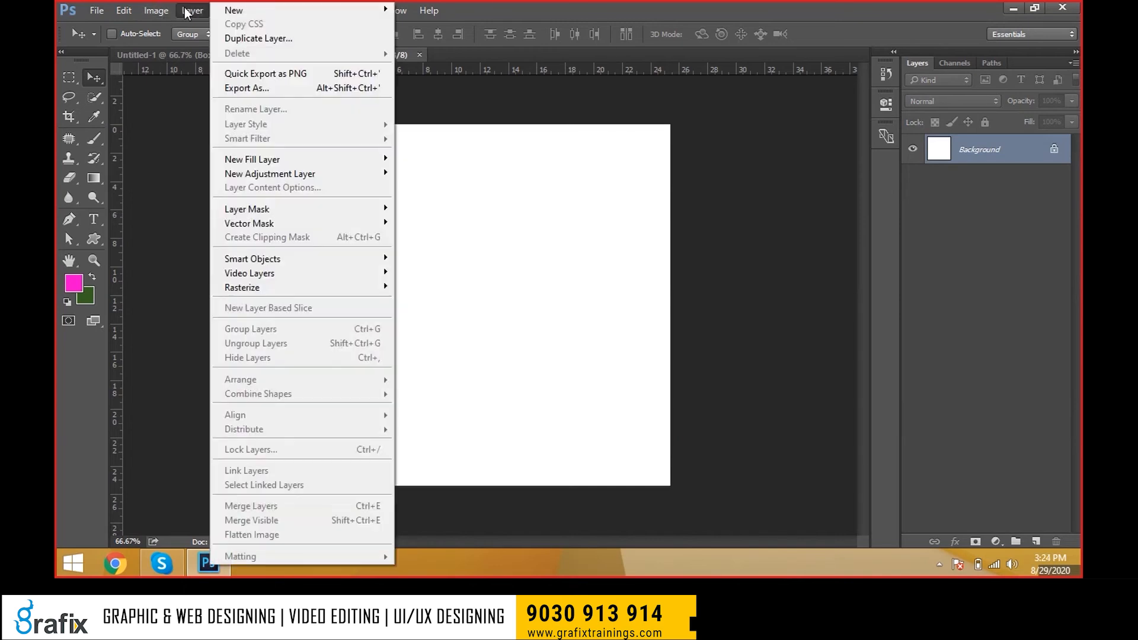
{"action": "mouse_move", "coordinate": [300, 160]}
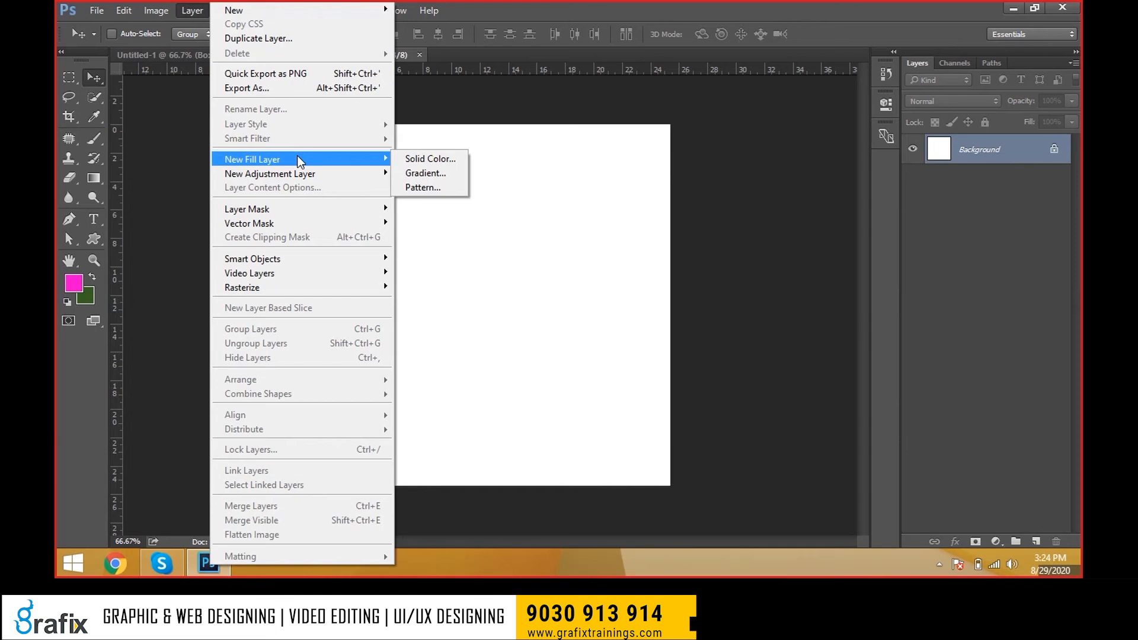
{"action": "left_click", "coordinate": [431, 159]}
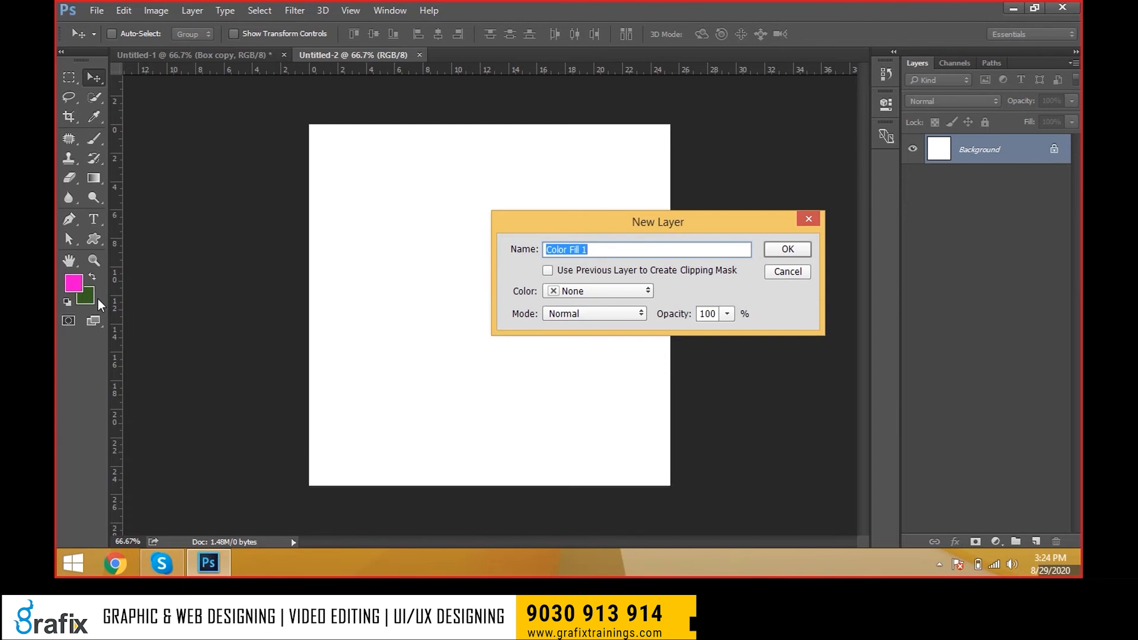
{"action": "left_click", "coordinate": [793, 250]}
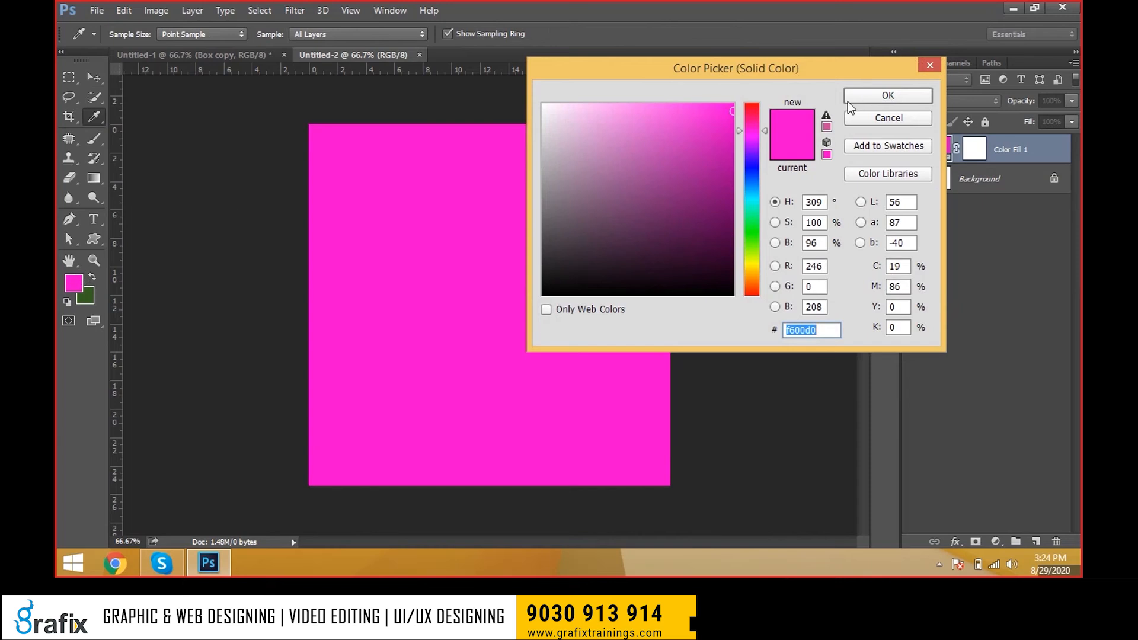
{"action": "left_click", "coordinate": [745, 198]}
{"action": "left_click", "coordinate": [745, 268]}
{"action": "left_click_drag", "start_coordinate": [720, 127], "coordinate": [753, 105]}
{"action": "left_click", "coordinate": [867, 94]}
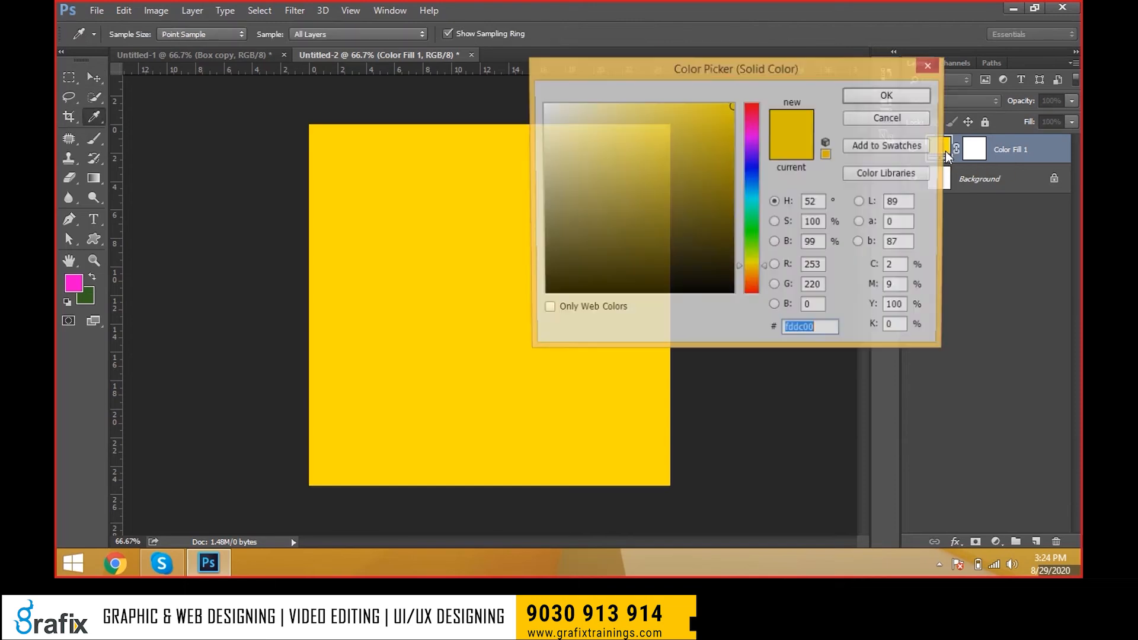
- Change the solid color fill layer's color to green 00dd49
{"action": "left_click_drag", "start_coordinate": [751, 148], "coordinate": [750, 221]}
{"action": "left_click", "coordinate": [732, 128]}
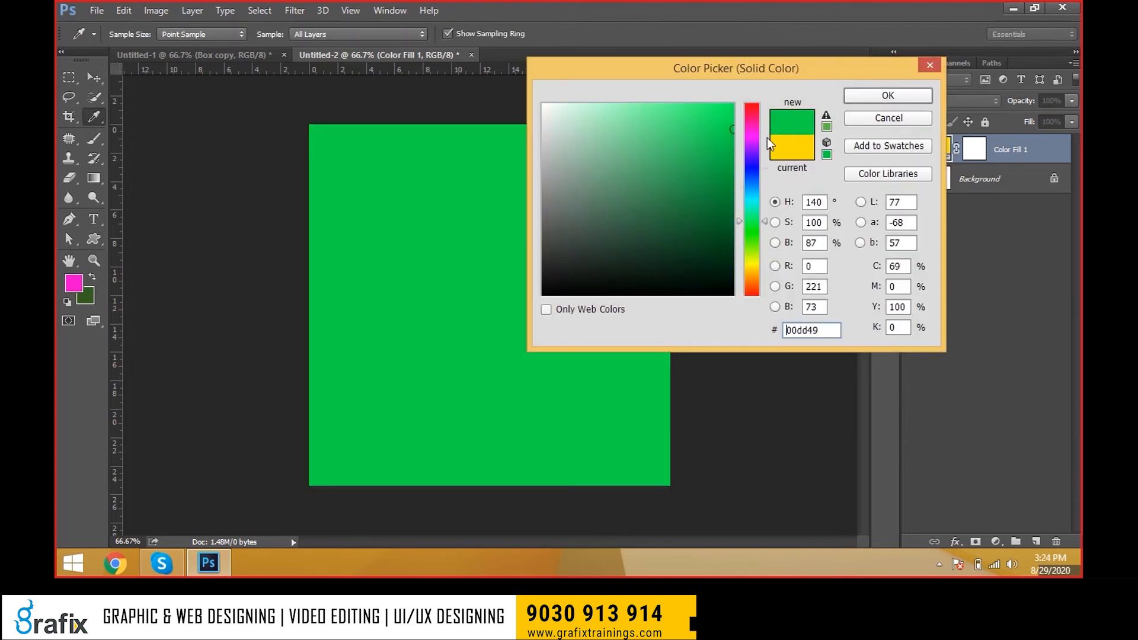
{"action": "left_click", "coordinate": [885, 93]}
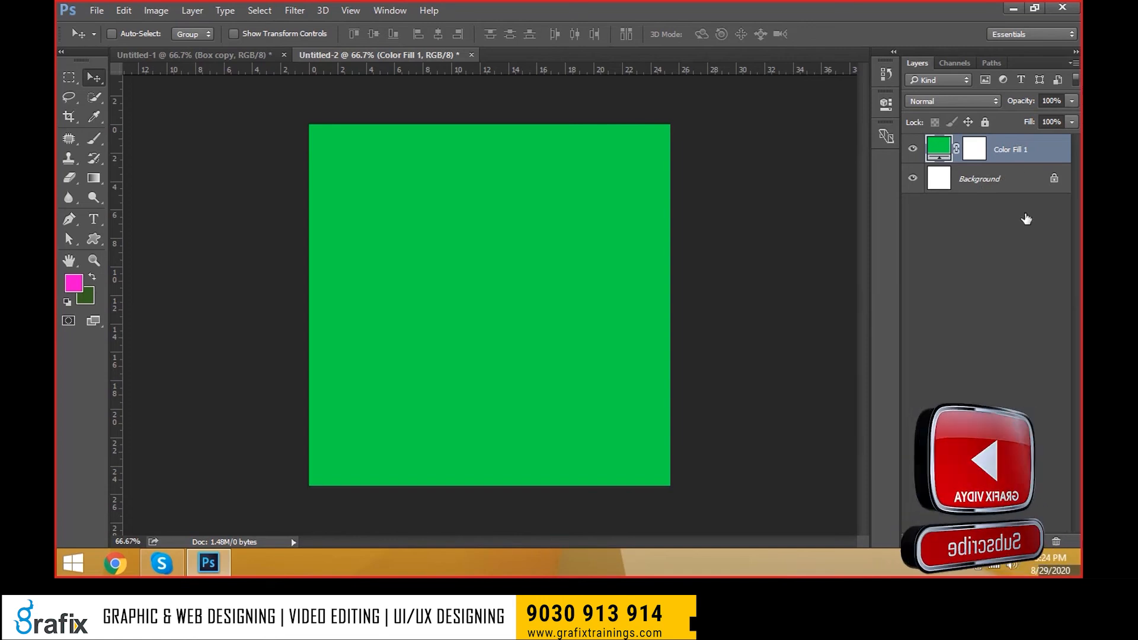
- Add a gradient fill layer above the green color fill layer
{"action": "left_click", "coordinate": [191, 11]}
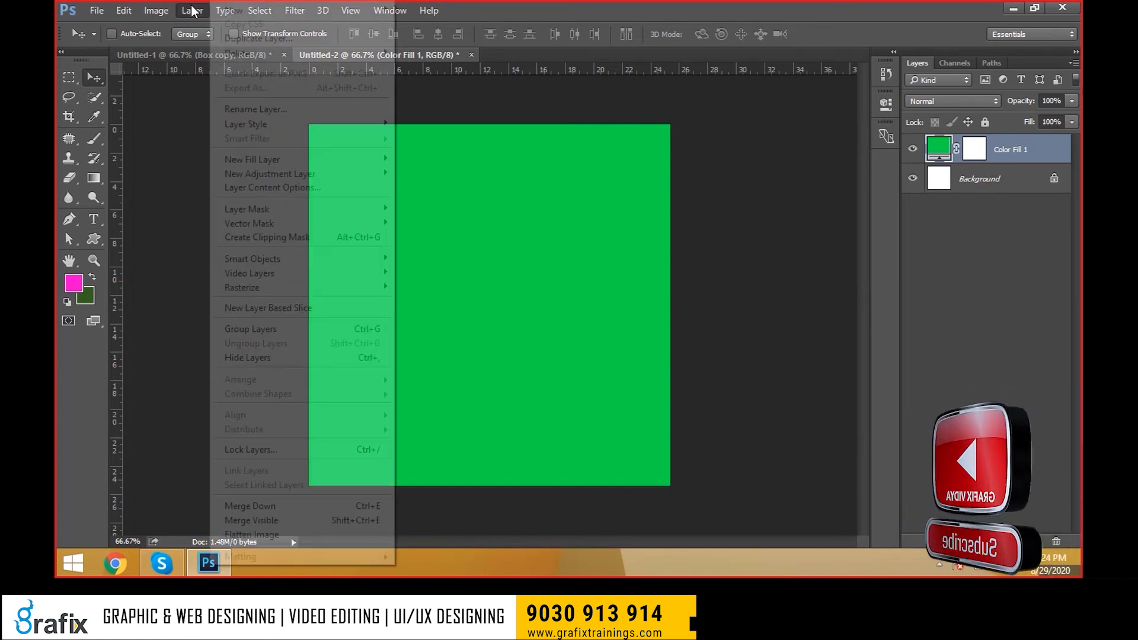
{"action": "mouse_move", "coordinate": [295, 158]}
{"action": "left_click", "coordinate": [416, 172]}
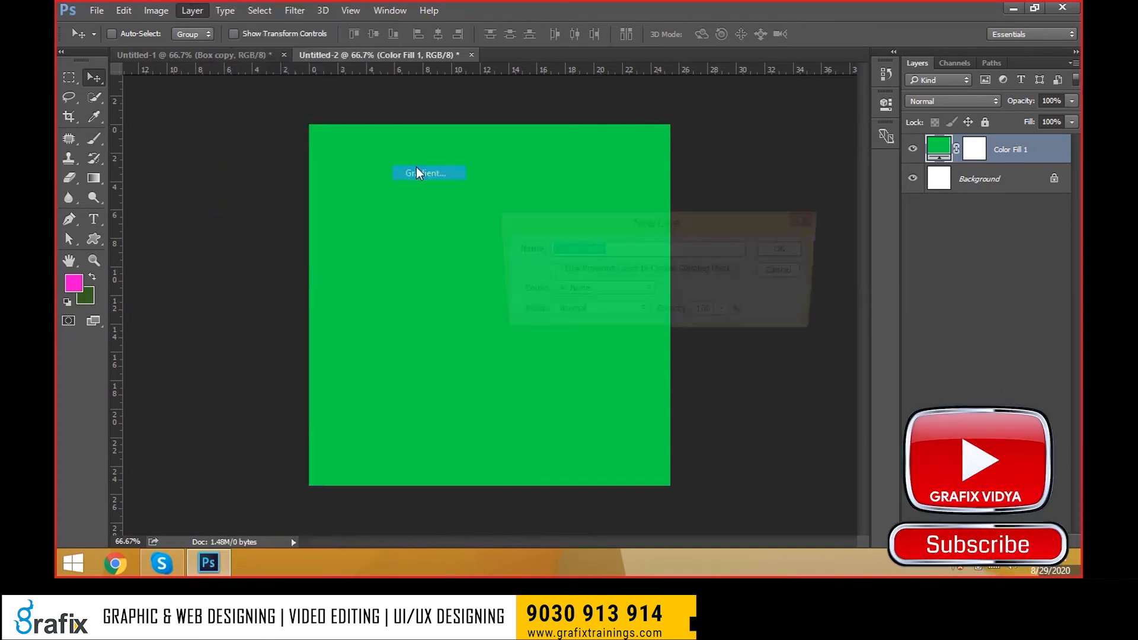
{"action": "left_click", "coordinate": [773, 252]}
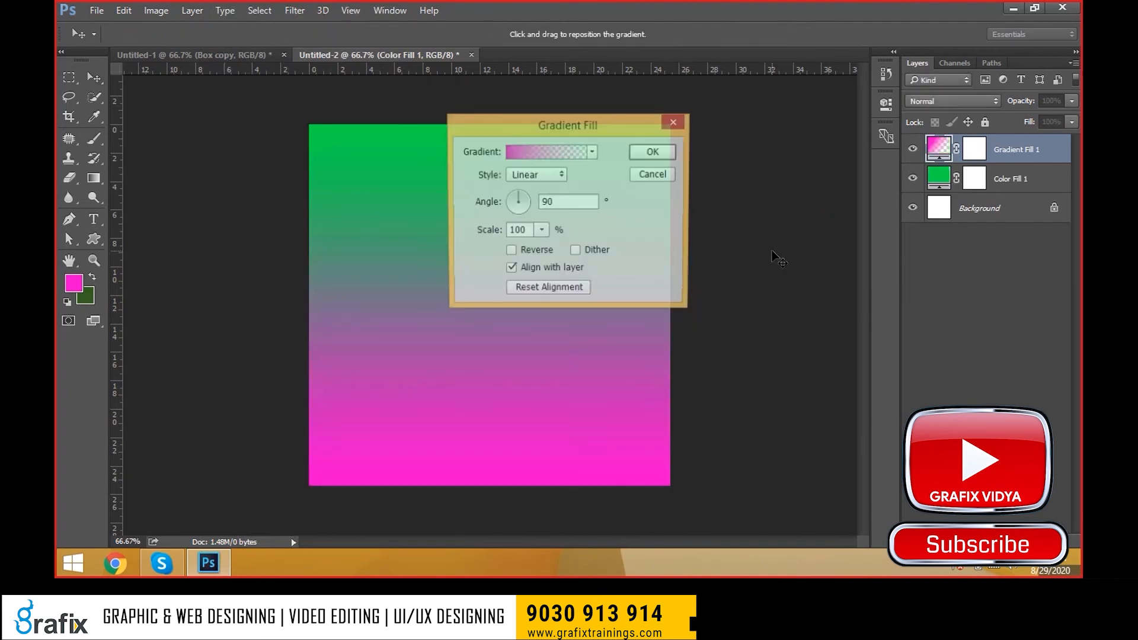
- Examine the color and opacity stops of the Color to Transparent gradient in the Gradient Editor
{"action": "left_click", "coordinate": [766, 163]}
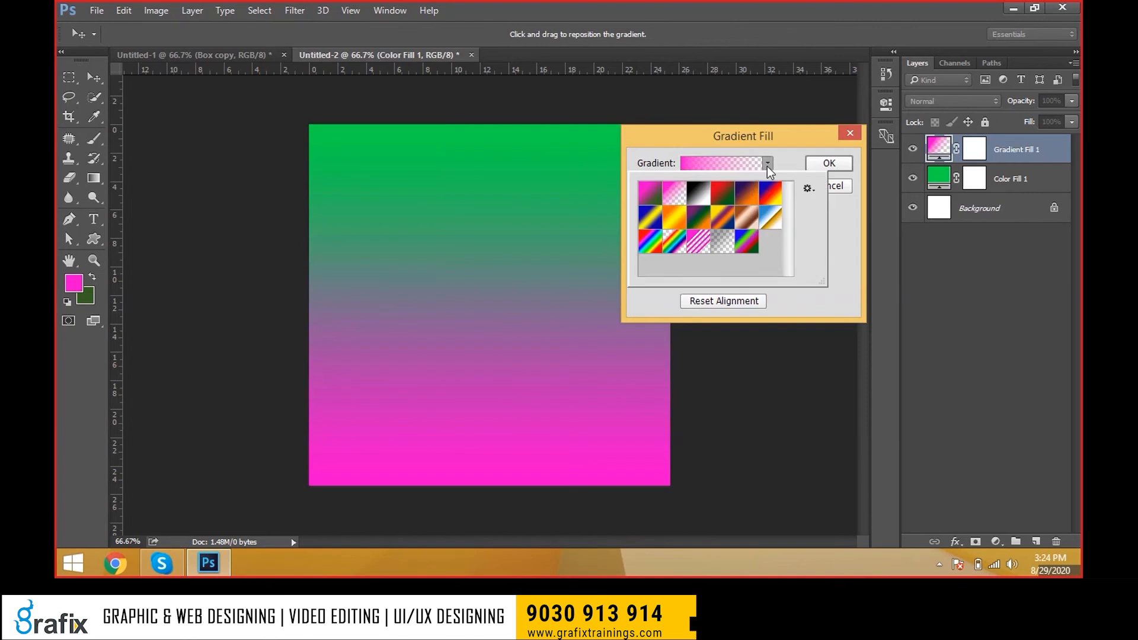
{"action": "left_click", "coordinate": [697, 165]}
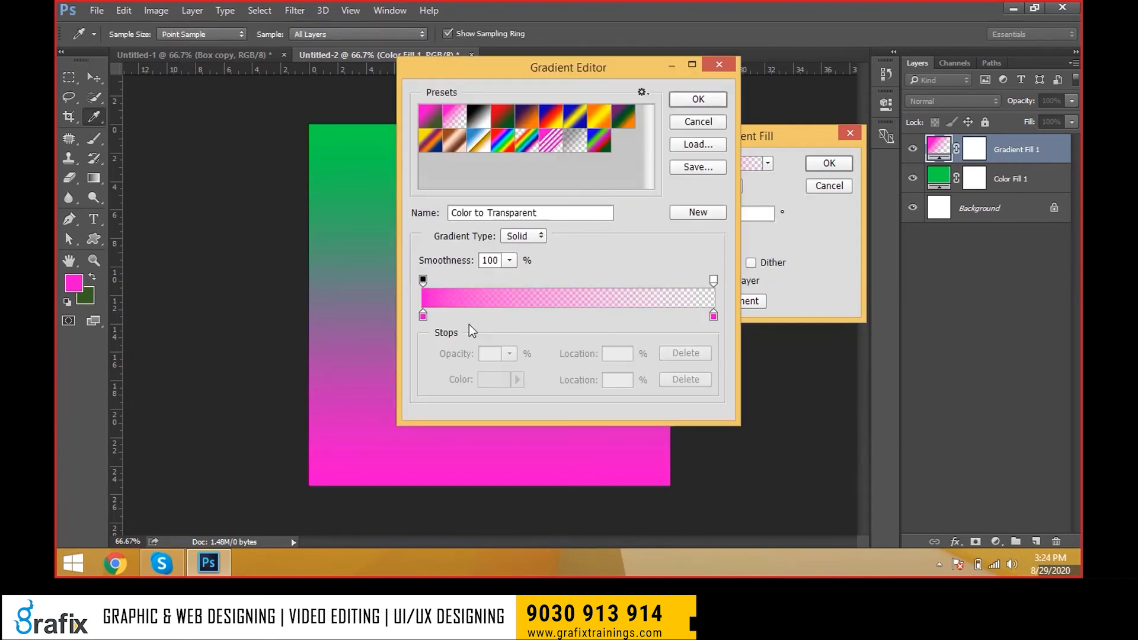
{"action": "left_click", "coordinate": [423, 314]}
{"action": "left_click", "coordinate": [713, 315]}
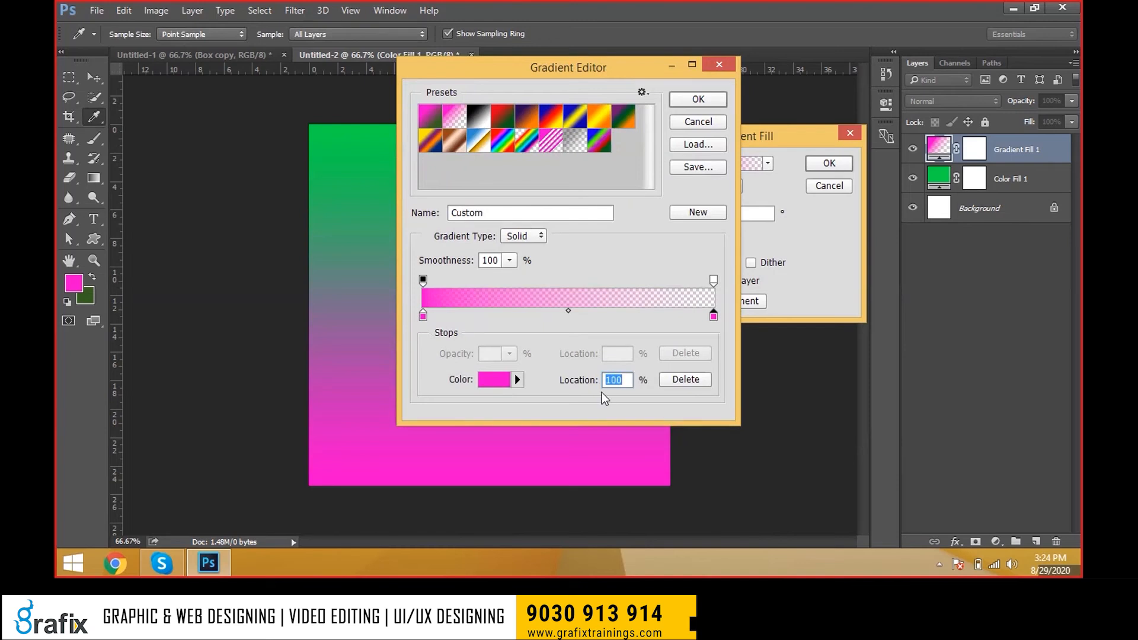
{"action": "left_click", "coordinate": [713, 280]}
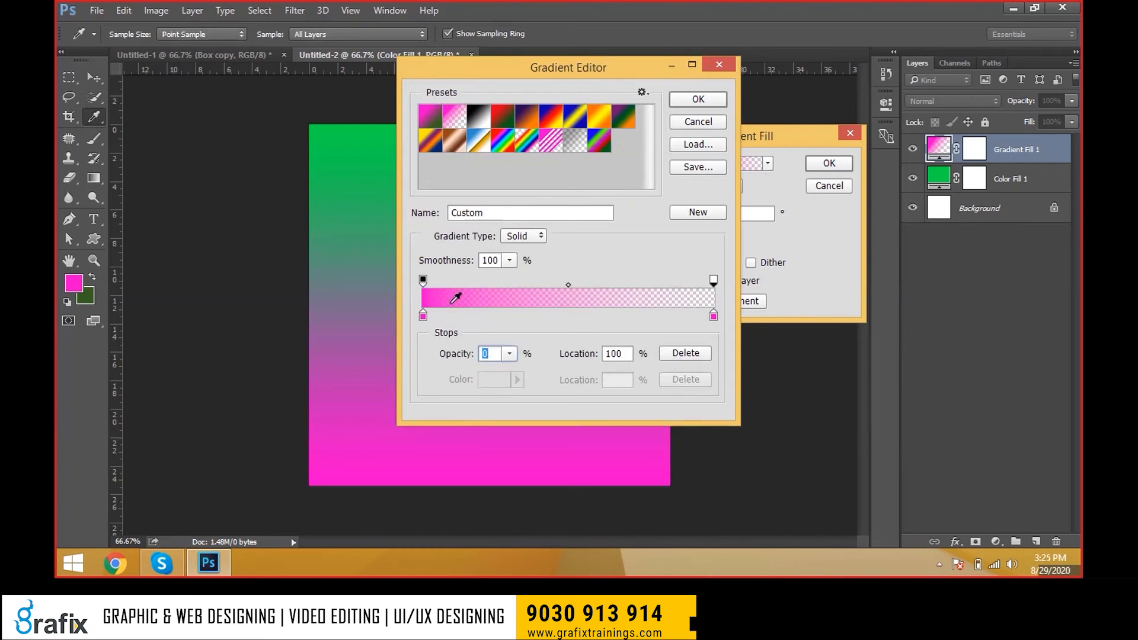
{"action": "left_click", "coordinate": [423, 280]}
{"action": "left_click", "coordinate": [693, 122]}
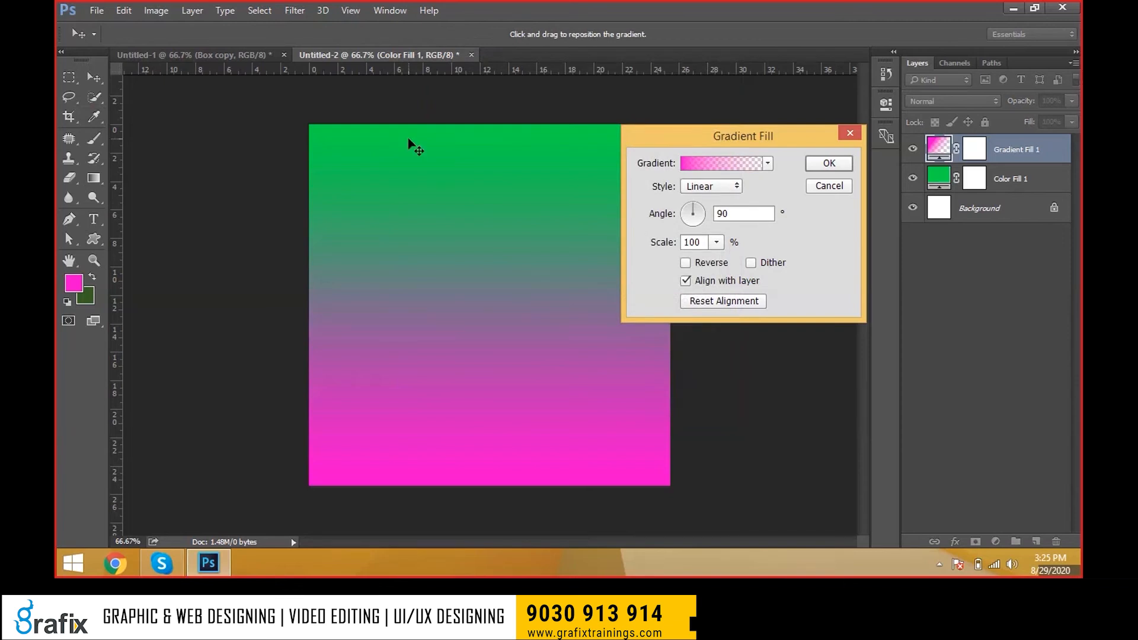
- Try several gradient presets for the fill layer and apply the orange-yellow-orange one
{"action": "left_click", "coordinate": [768, 165]}
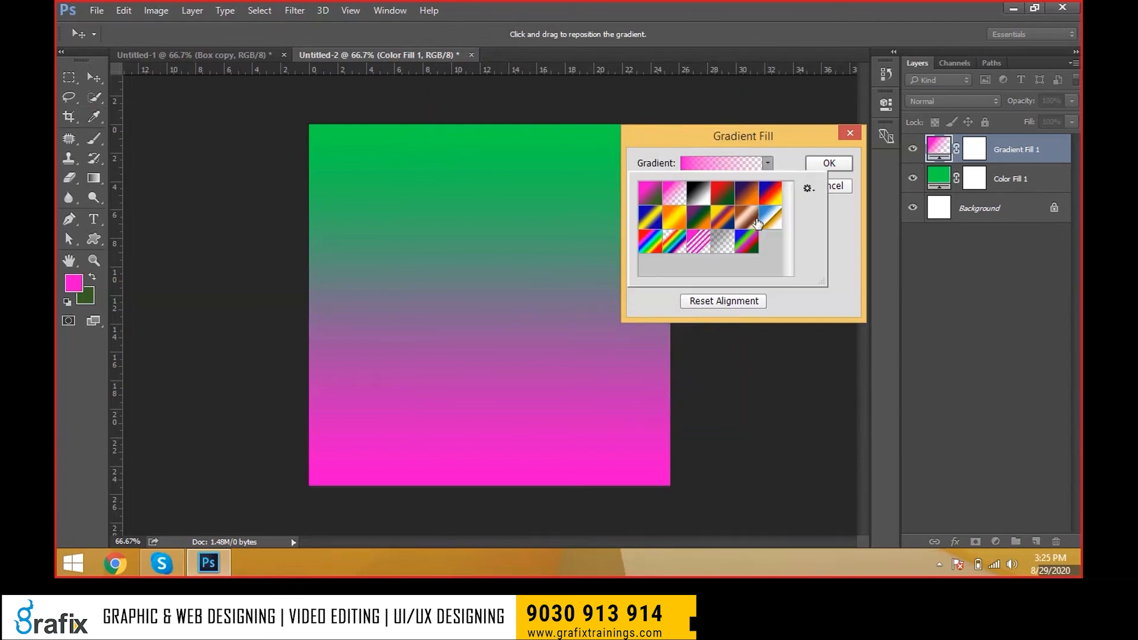
{"action": "left_click", "coordinate": [746, 195]}
{"action": "left_click", "coordinate": [724, 197]}
{"action": "left_click", "coordinate": [698, 215]}
{"action": "left_click", "coordinate": [689, 201]}
{"action": "left_click", "coordinate": [652, 194]}
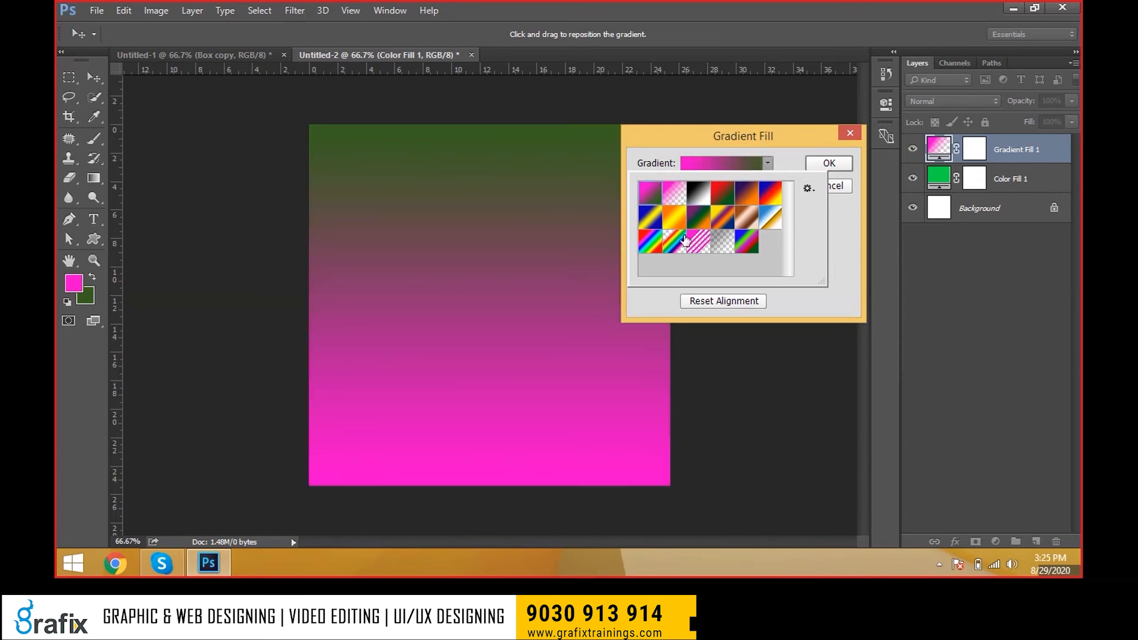
{"action": "left_click", "coordinate": [674, 216]}
{"action": "left_click", "coordinate": [845, 157]}
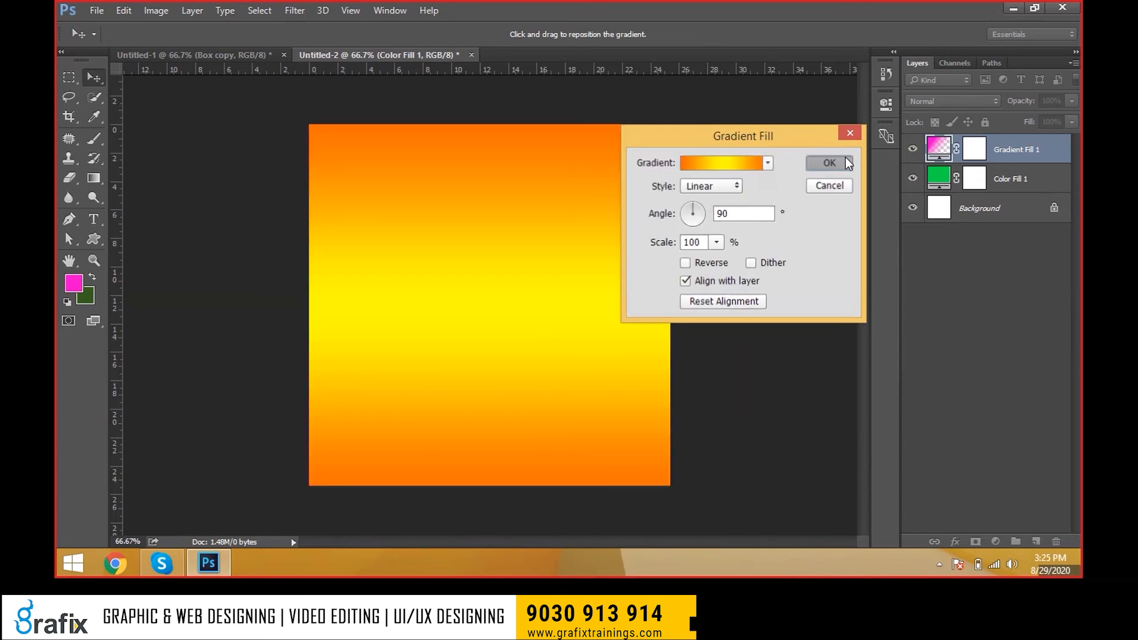
{"action": "left_click", "coordinate": [845, 158]}
- Change the gradient fill layer's gradient to the violet-to-orange preset
{"action": "double_click", "coordinate": [974, 149]}
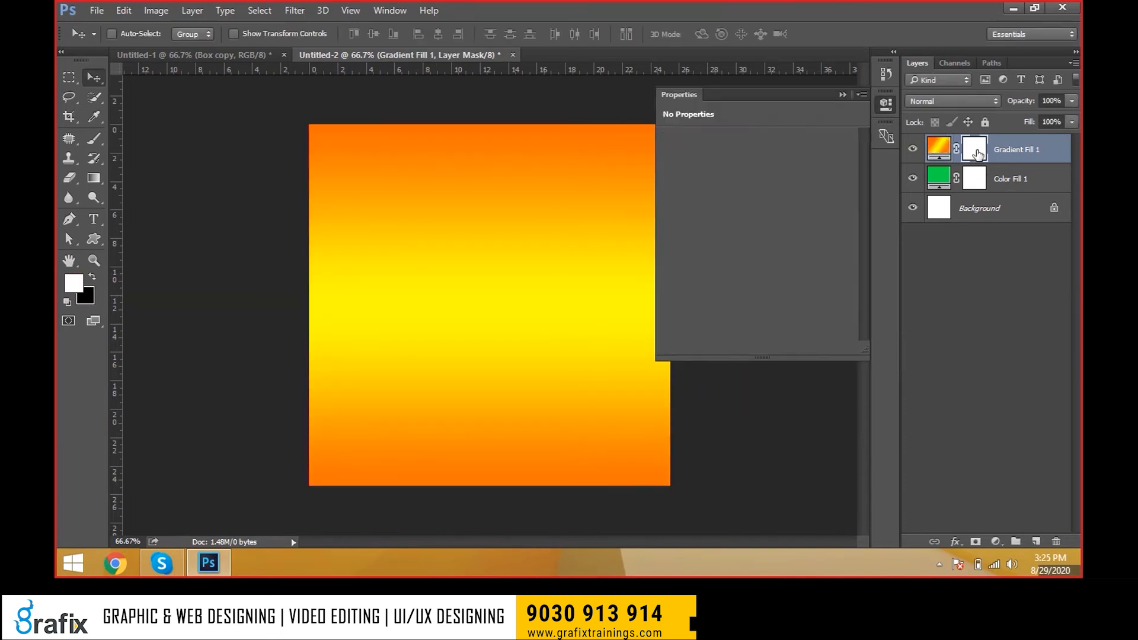
{"action": "left_click", "coordinate": [844, 94]}
{"action": "double_click", "coordinate": [938, 149]}
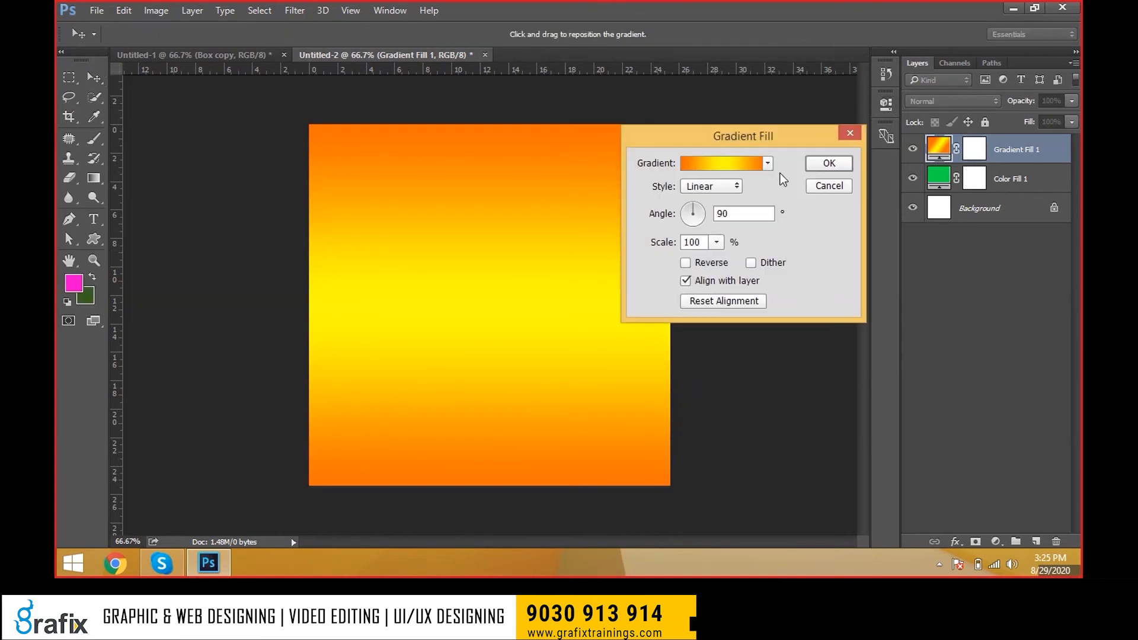
{"action": "left_click", "coordinate": [767, 163]}
{"action": "left_click", "coordinate": [745, 215]}
{"action": "left_click", "coordinate": [741, 195]}
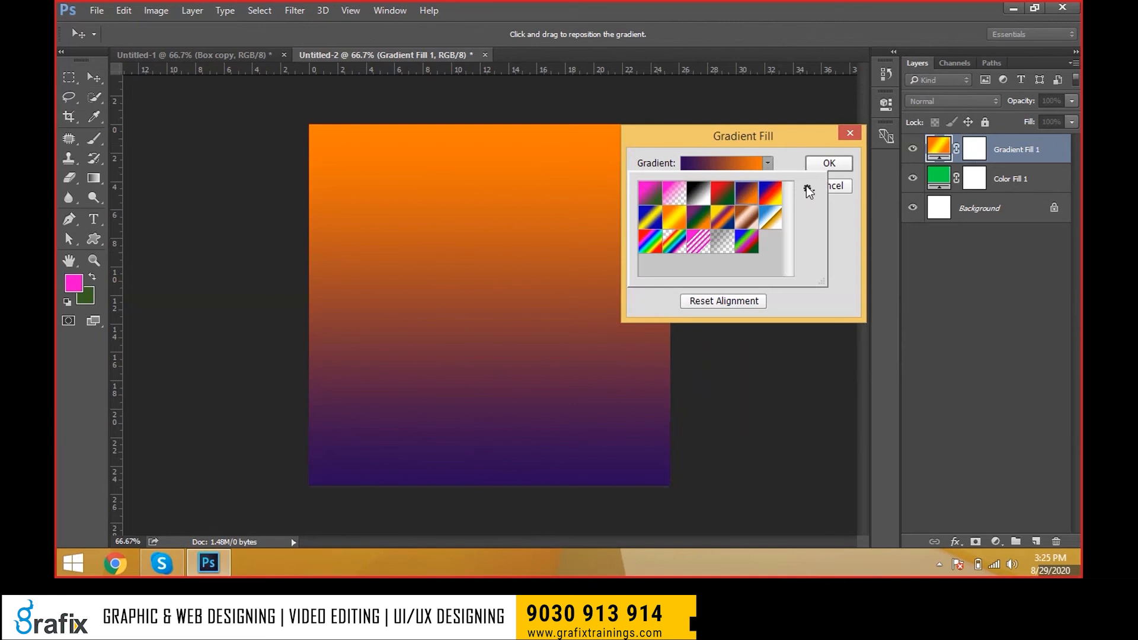
{"action": "key", "text": "Return"}
{"action": "key", "text": "Return"}
- Set the gradient fill's angle to about -165.96°, try the Reflected style, and change the style to Radial
{"action": "double_click", "coordinate": [935, 154]}
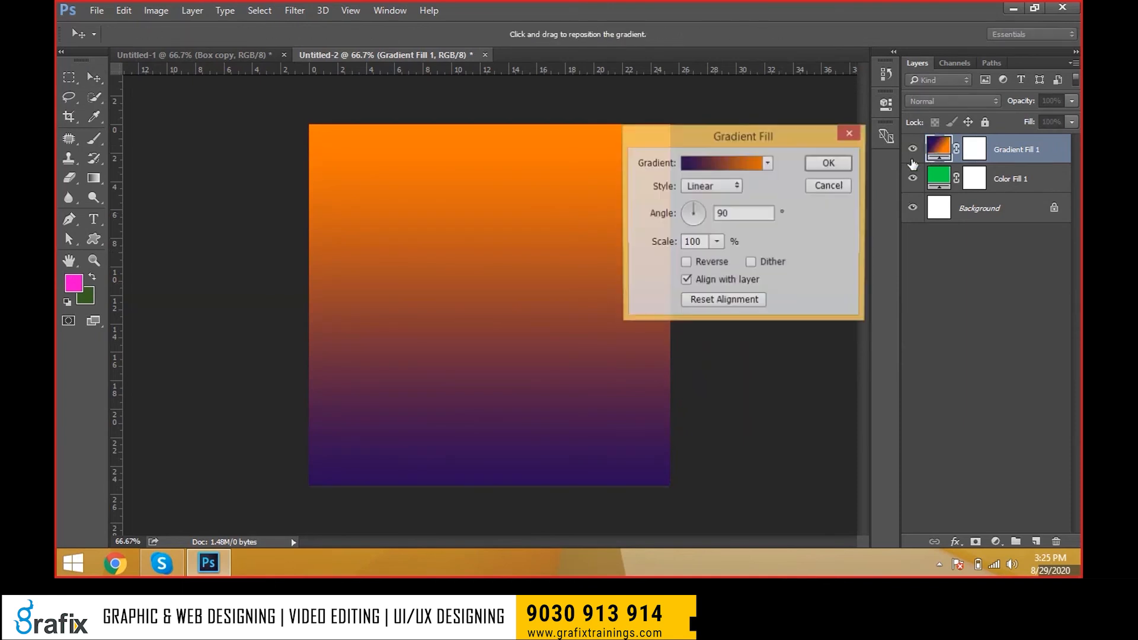
{"action": "left_click_drag", "start_coordinate": [692, 223], "coordinate": [686, 215]}
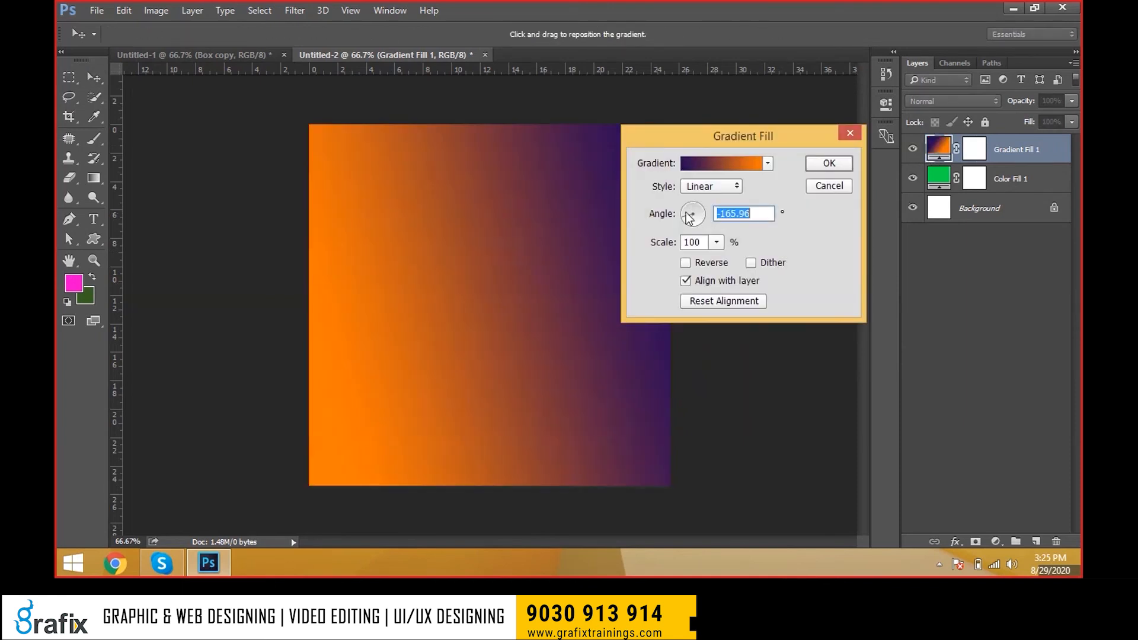
{"action": "left_click", "coordinate": [714, 188]}
{"action": "left_click", "coordinate": [714, 232]}
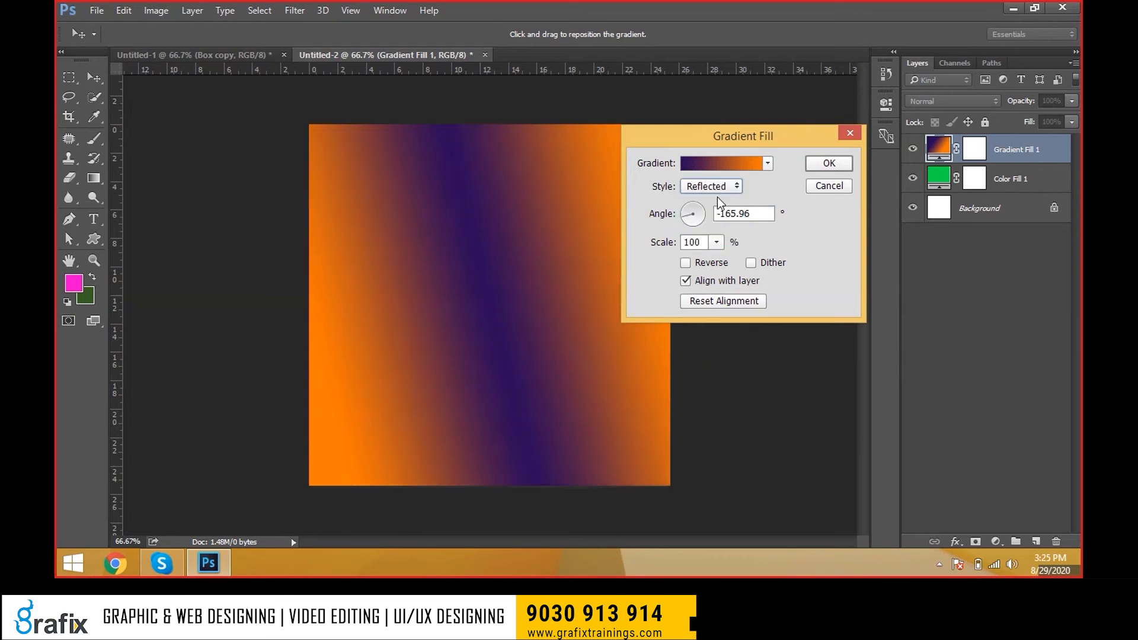
{"action": "left_click", "coordinate": [722, 187]}
{"action": "left_click", "coordinate": [714, 211]}
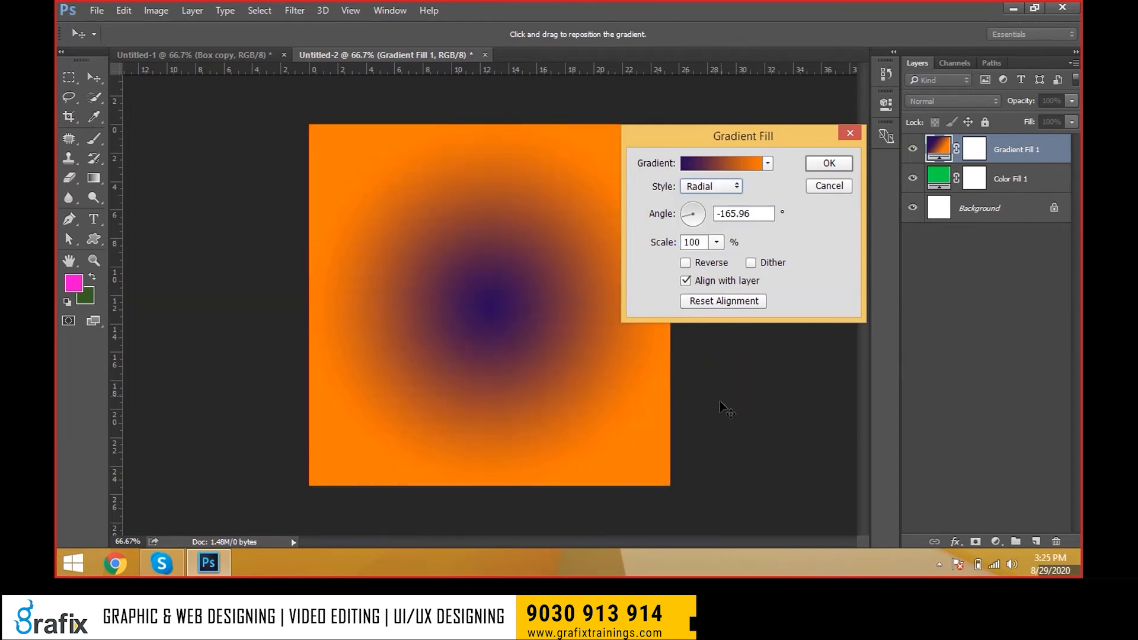
- Compare the radial gradient with and without Reverse, and apply it reversed
{"action": "left_click", "coordinate": [686, 264]}
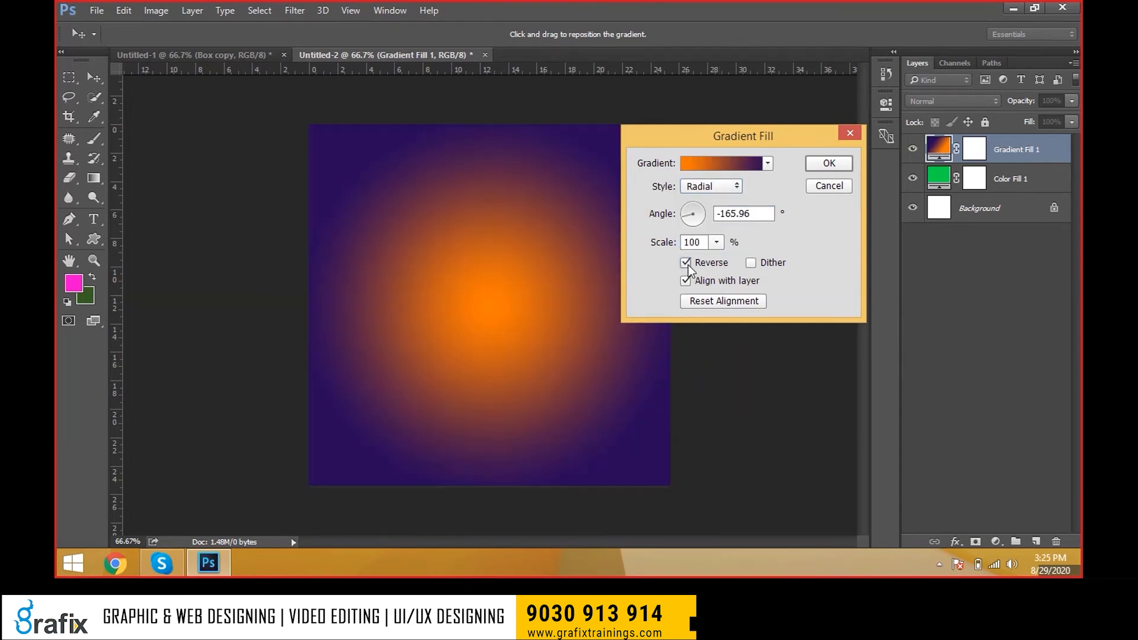
{"action": "left_click", "coordinate": [687, 265]}
{"action": "left_click", "coordinate": [686, 265]}
{"action": "left_click", "coordinate": [686, 265]}
{"action": "left_click", "coordinate": [686, 265]}
{"action": "left_click", "coordinate": [686, 265]}
{"action": "left_click", "coordinate": [687, 264]}
{"action": "left_click", "coordinate": [814, 158]}
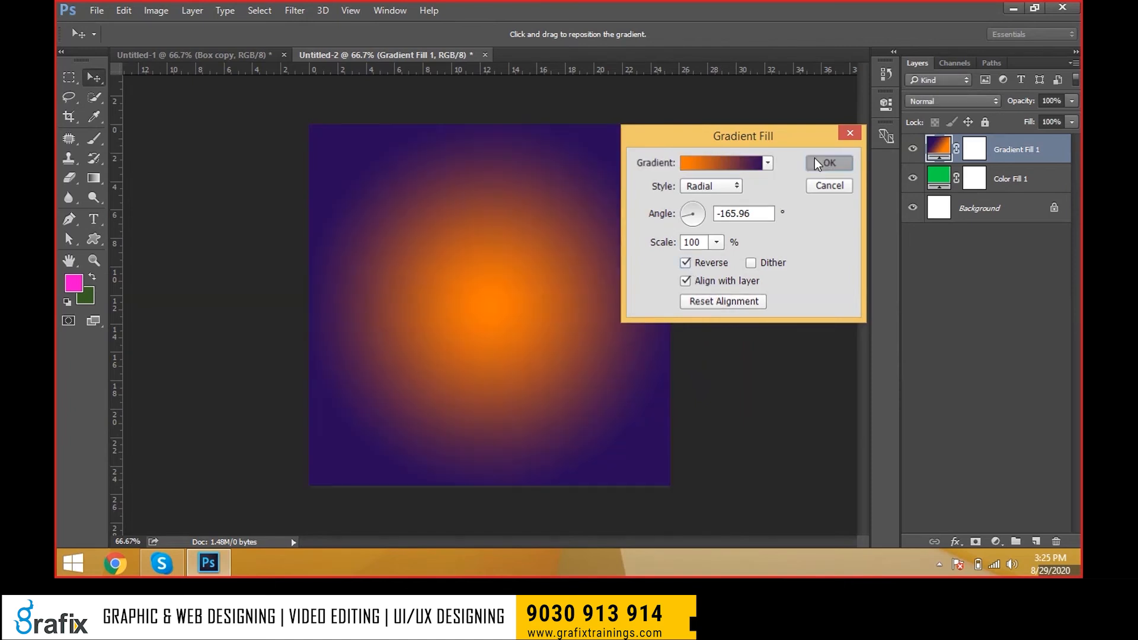
{"action": "left_click", "coordinate": [192, 10]}
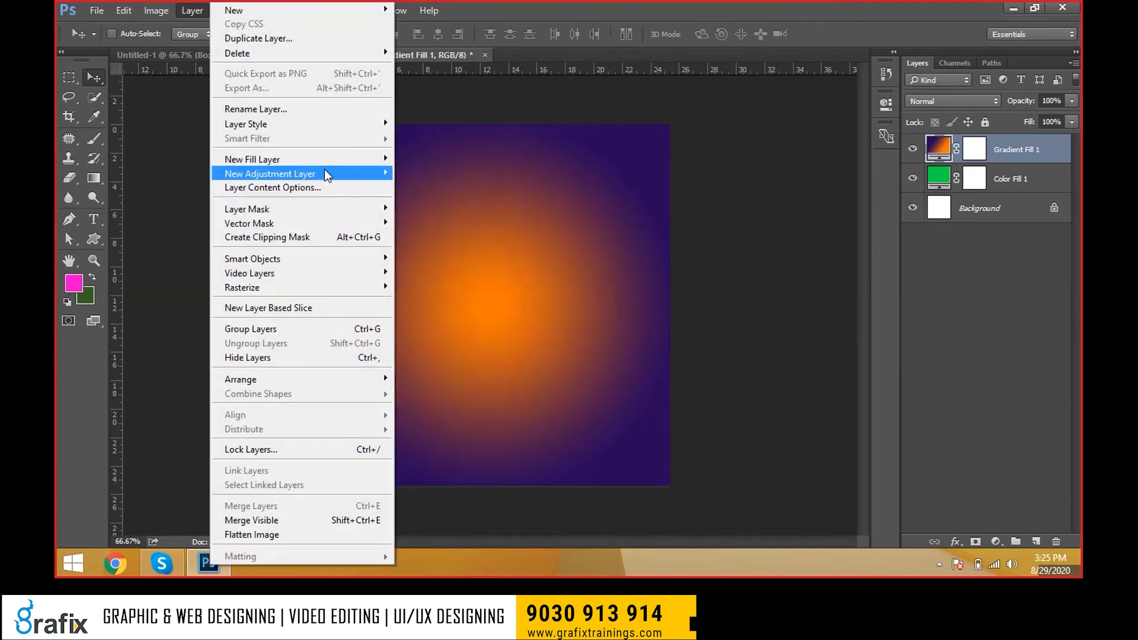
{"action": "mouse_move", "coordinate": [332, 159]}
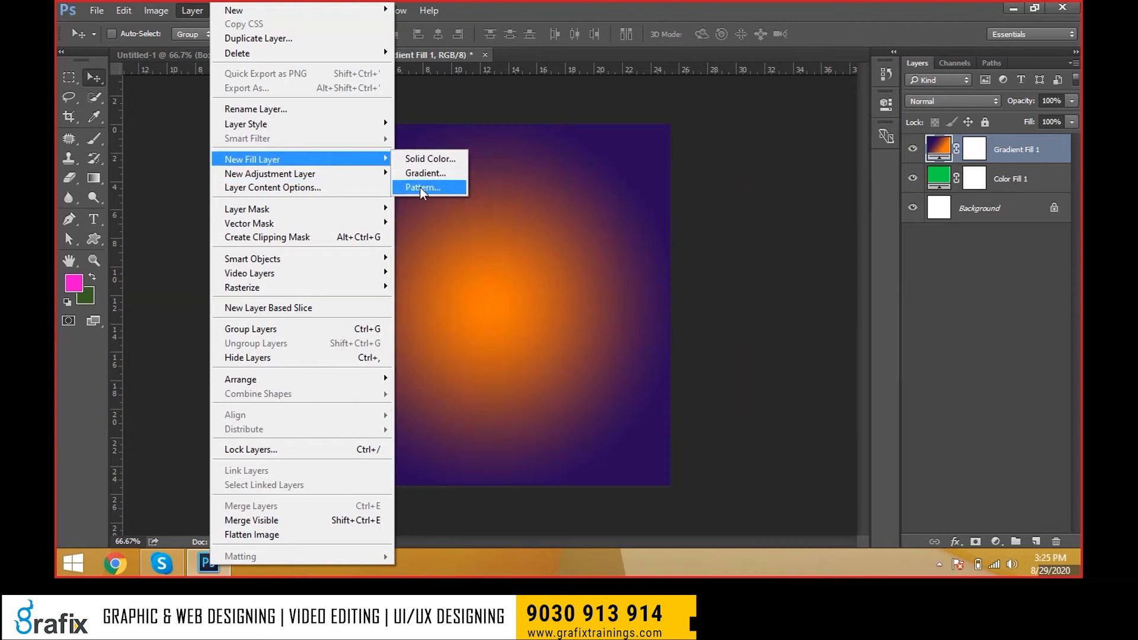
{"action": "left_click", "coordinate": [567, 232]}
- Add a pattern fill layer above the gradient fill layer with the default name and settings
{"action": "left_click", "coordinate": [196, 13]}
{"action": "mouse_move", "coordinate": [260, 159]}
{"action": "left_click", "coordinate": [426, 187]}
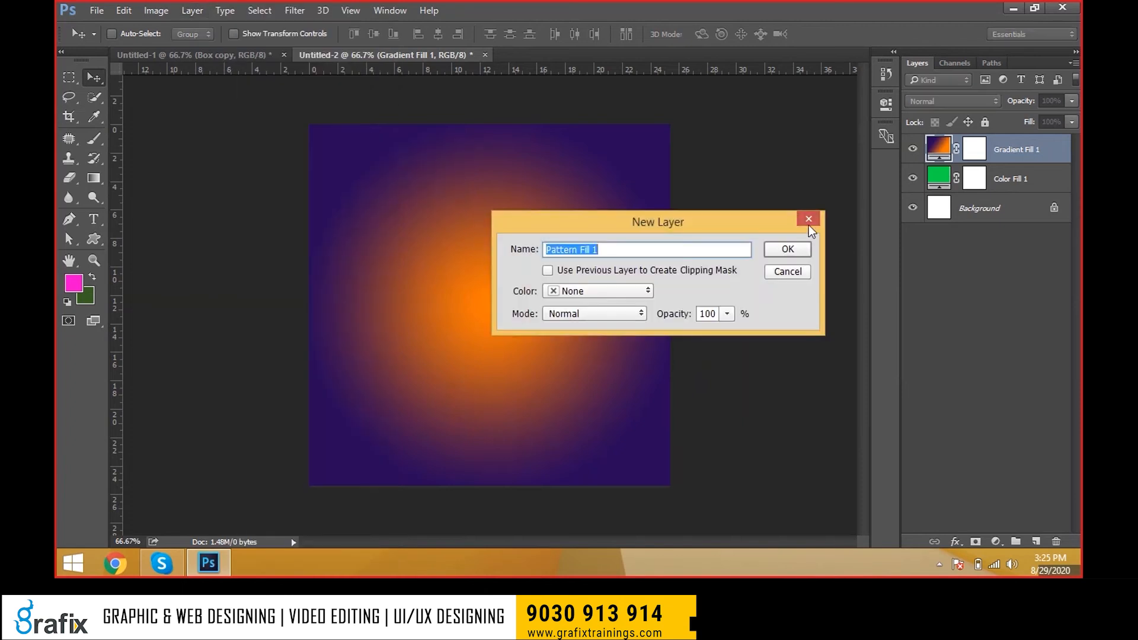
{"action": "left_click", "coordinate": [787, 250]}
- Try several gray and multicolored patterns for the fill layer and apply the blue one with orange-yellow circles at 100% scale
{"action": "left_click", "coordinate": [497, 205]}
{"action": "left_click", "coordinate": [492, 251]}
{"action": "left_click", "coordinate": [493, 299]}
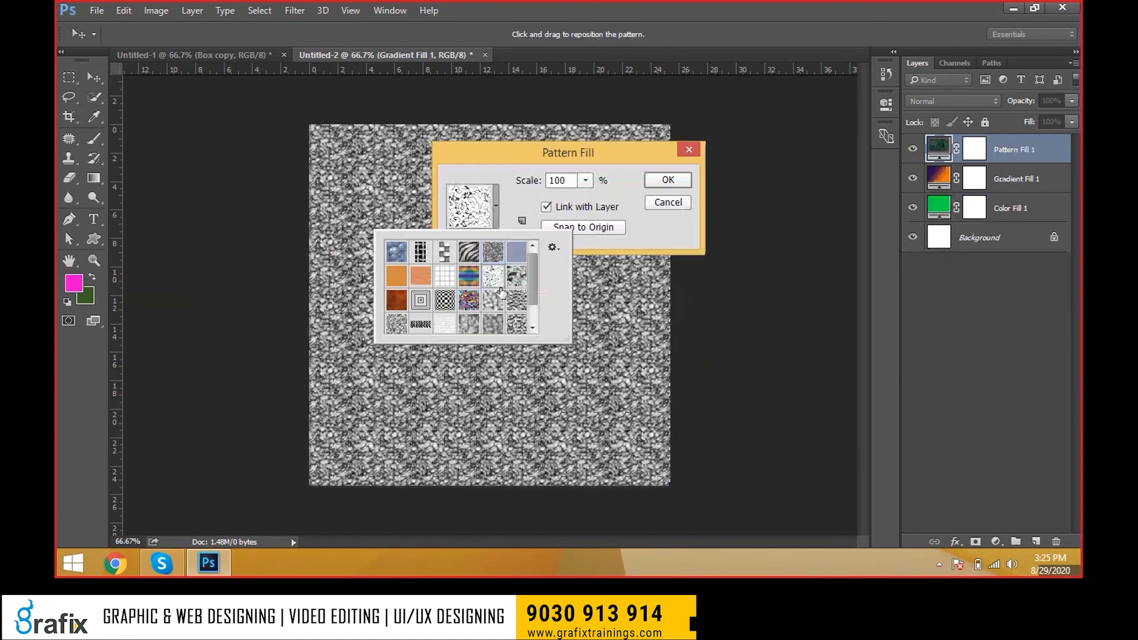
{"action": "left_click", "coordinate": [516, 323]}
{"action": "left_click", "coordinate": [492, 299]}
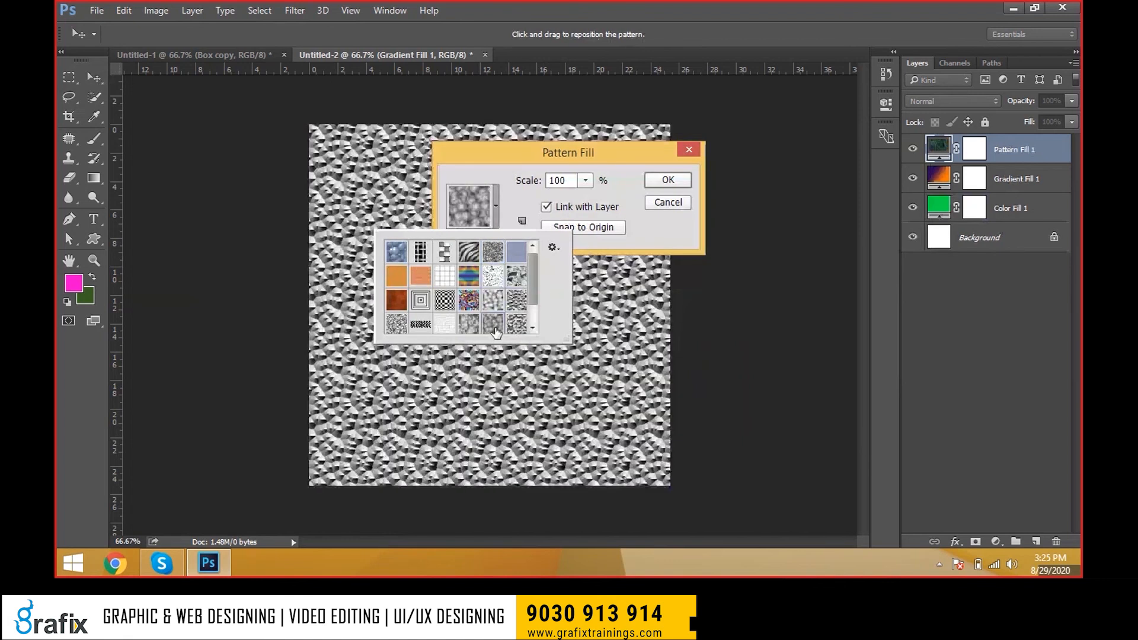
{"action": "left_click", "coordinate": [468, 299]}
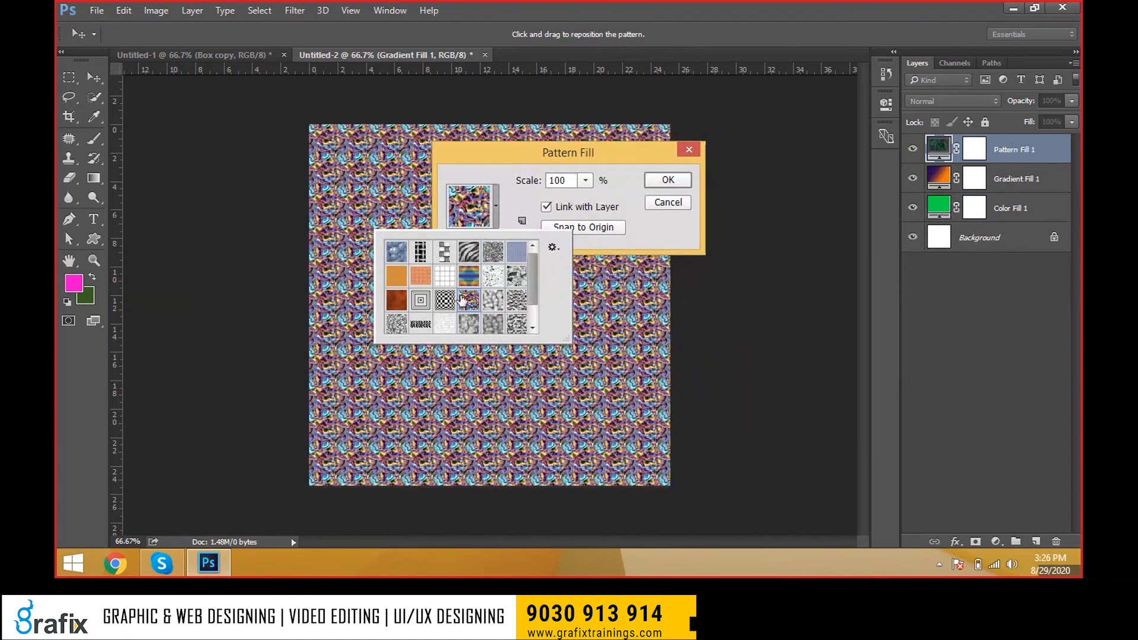
{"action": "left_click", "coordinate": [468, 275]}
{"action": "left_click", "coordinate": [670, 173]}
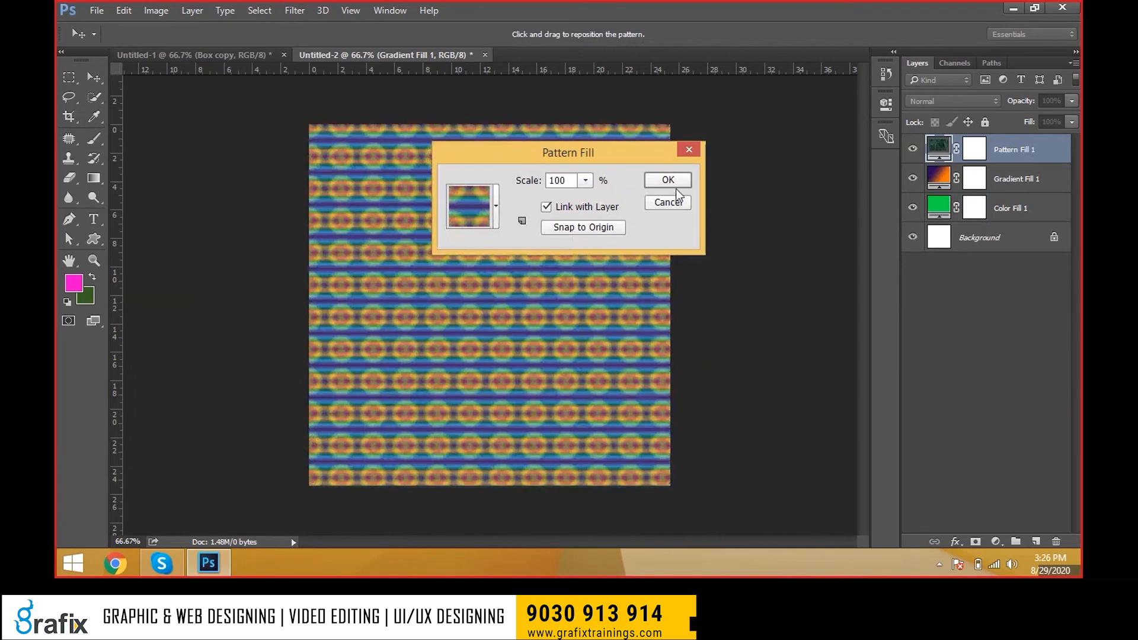
{"action": "left_click", "coordinate": [675, 186]}
- Toggle the visibility of the pattern, gradient and color fill layers to compare their fills, leaving all of them shown
{"action": "left_click", "coordinate": [913, 152]}
{"action": "left_click", "coordinate": [913, 152]}
{"action": "left_click", "coordinate": [914, 153]}
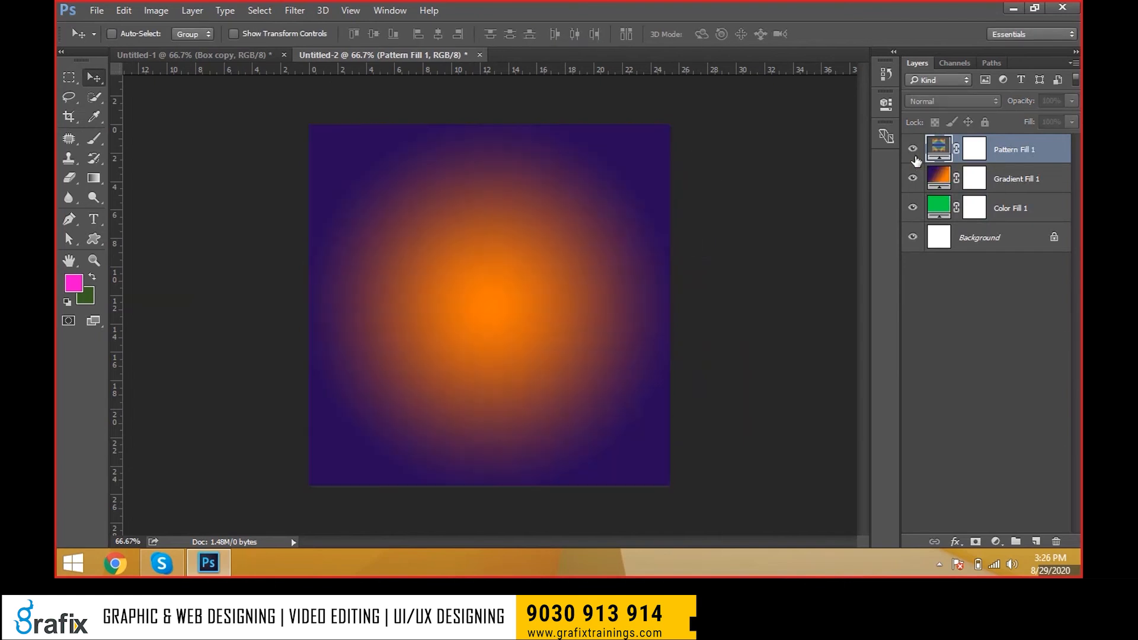
{"action": "left_click", "coordinate": [915, 156]}
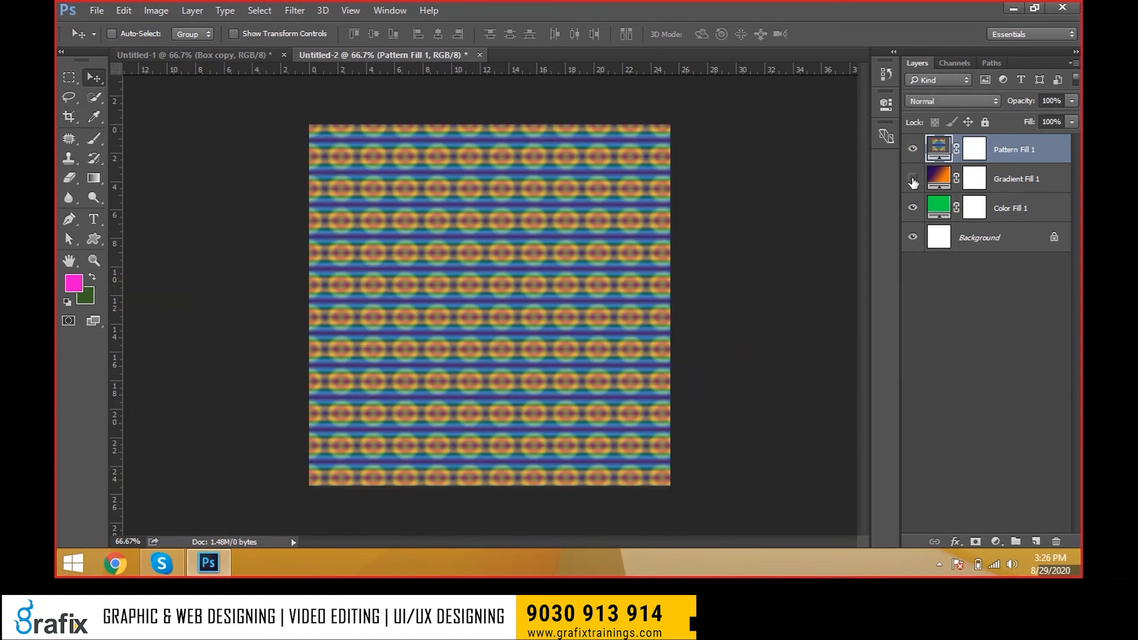
{"action": "left_click", "coordinate": [914, 153]}
{"action": "left_click", "coordinate": [912, 178]}
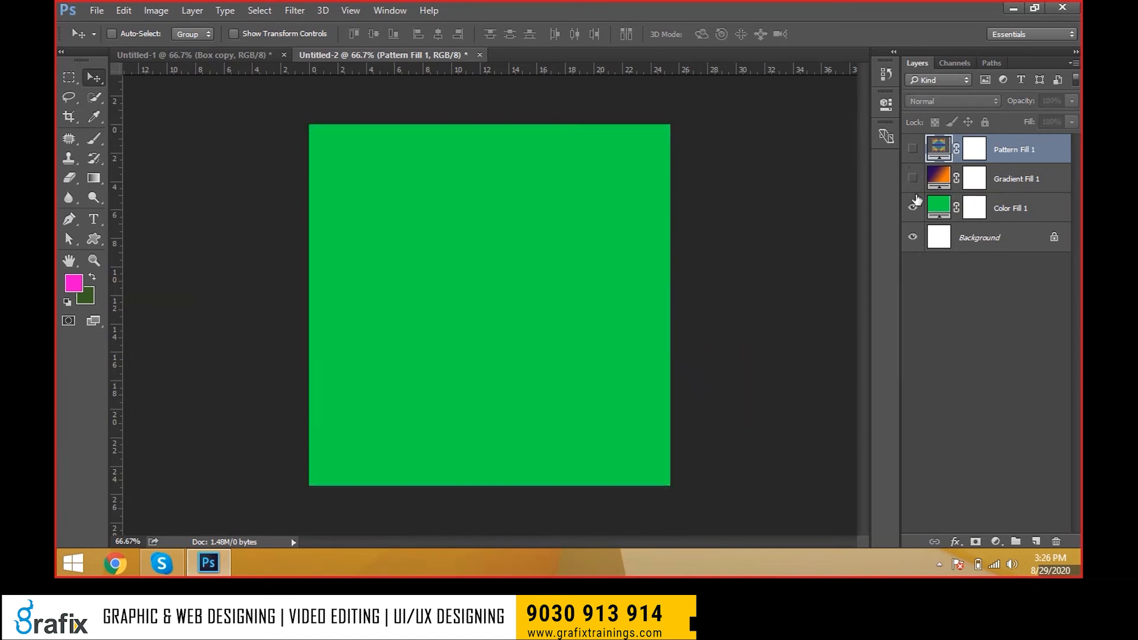
{"action": "left_click", "coordinate": [912, 207]}
{"action": "left_click", "coordinate": [913, 207]}
{"action": "left_click", "coordinate": [944, 214]}
{"action": "left_click", "coordinate": [937, 173]}
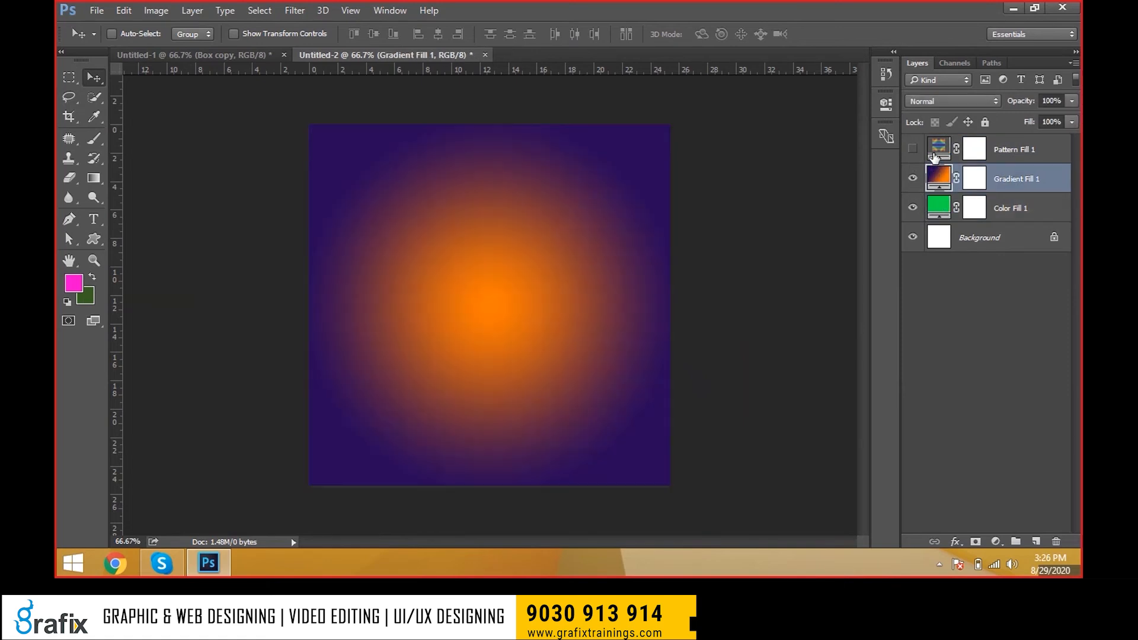
{"action": "left_click", "coordinate": [934, 157]}
{"action": "left_click", "coordinate": [912, 153]}
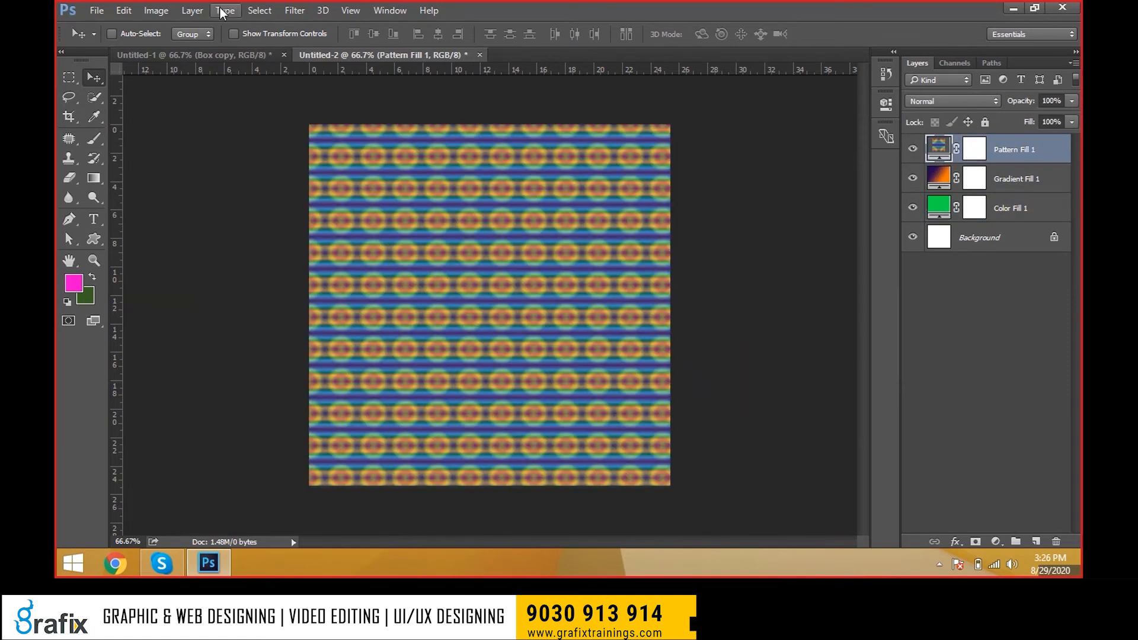
{"action": "left_click", "coordinate": [169, 10]}
{"action": "left_click", "coordinate": [186, 10]}
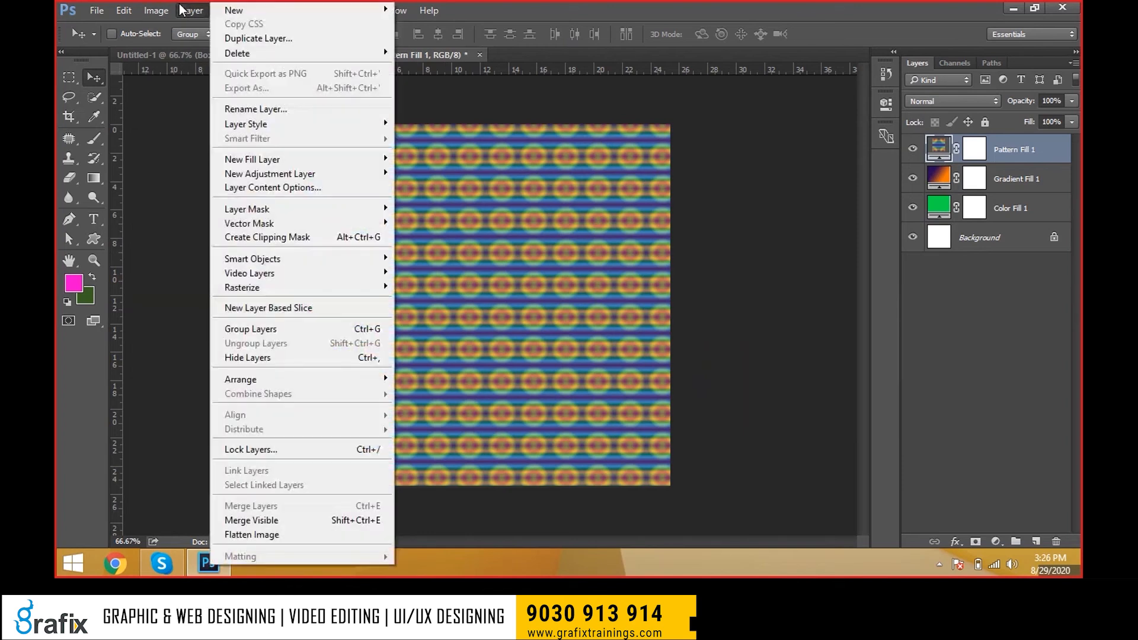
{"action": "mouse_move", "coordinate": [284, 176]}
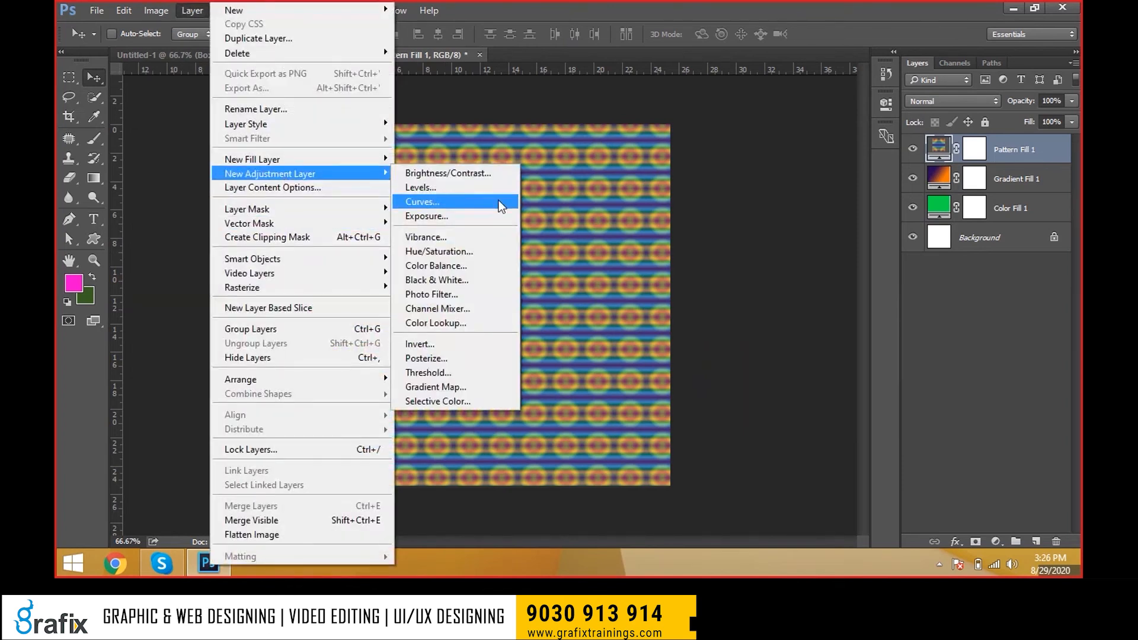
{"action": "left_click", "coordinate": [659, 201]}
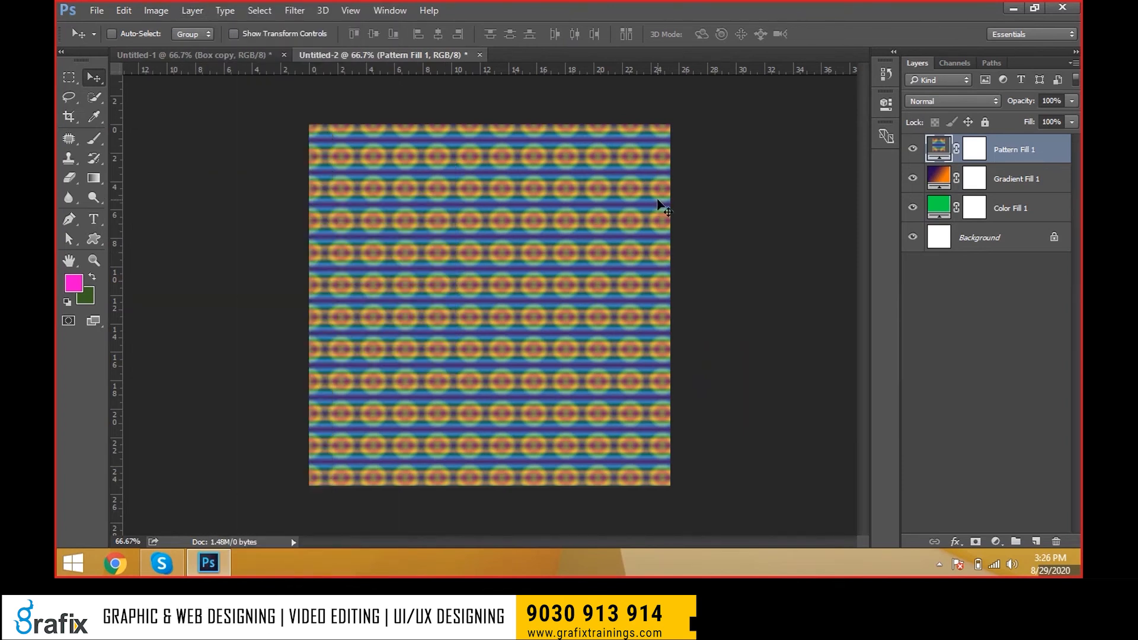
{"action": "left_click", "coordinate": [99, 15]}
{"action": "left_click", "coordinate": [117, 43]}
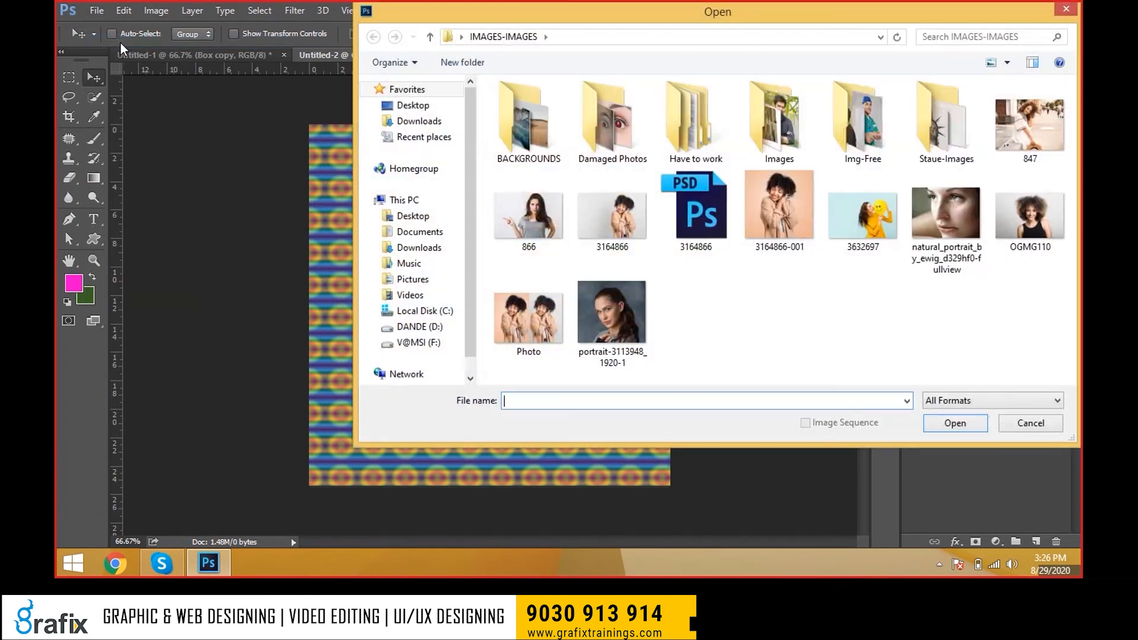
{"action": "key", "text": "Escape"}
- Enable Auto-Select for the Move tool and open the image portrait-3113948_1920-1
{"action": "left_click", "coordinate": [112, 34]}
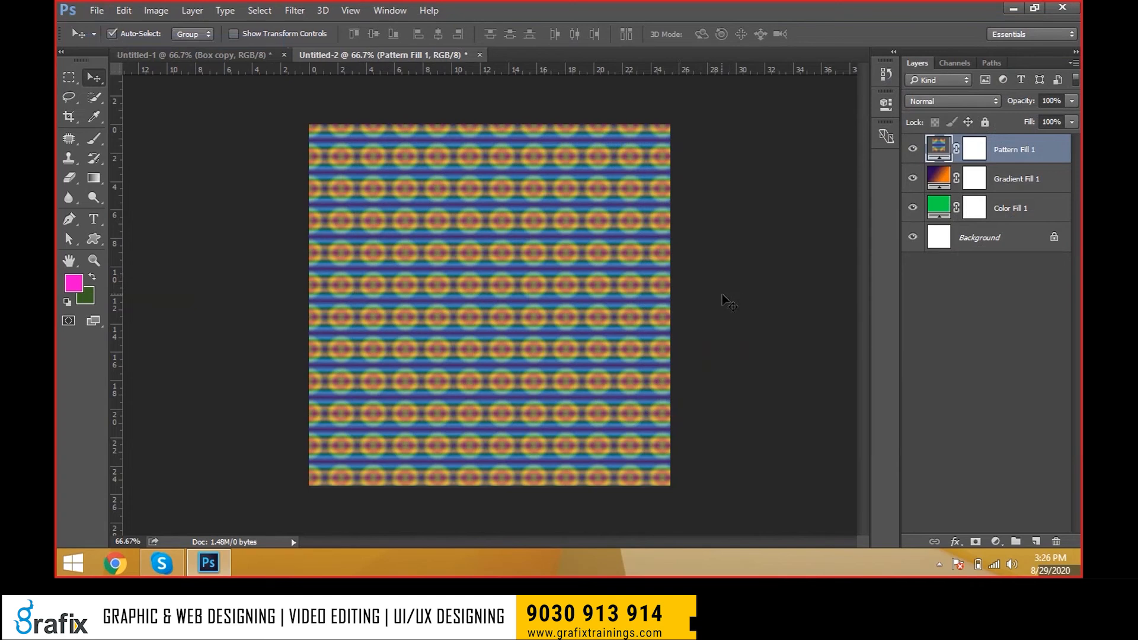
{"action": "key", "text": "ctrl+o"}
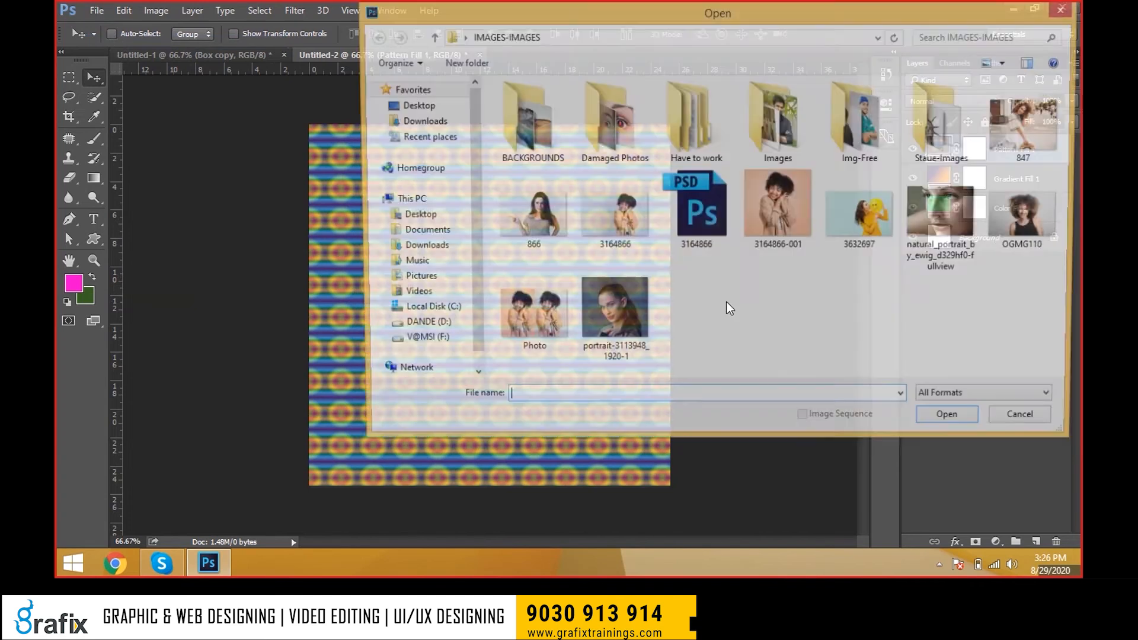
{"action": "left_click", "coordinate": [623, 356]}
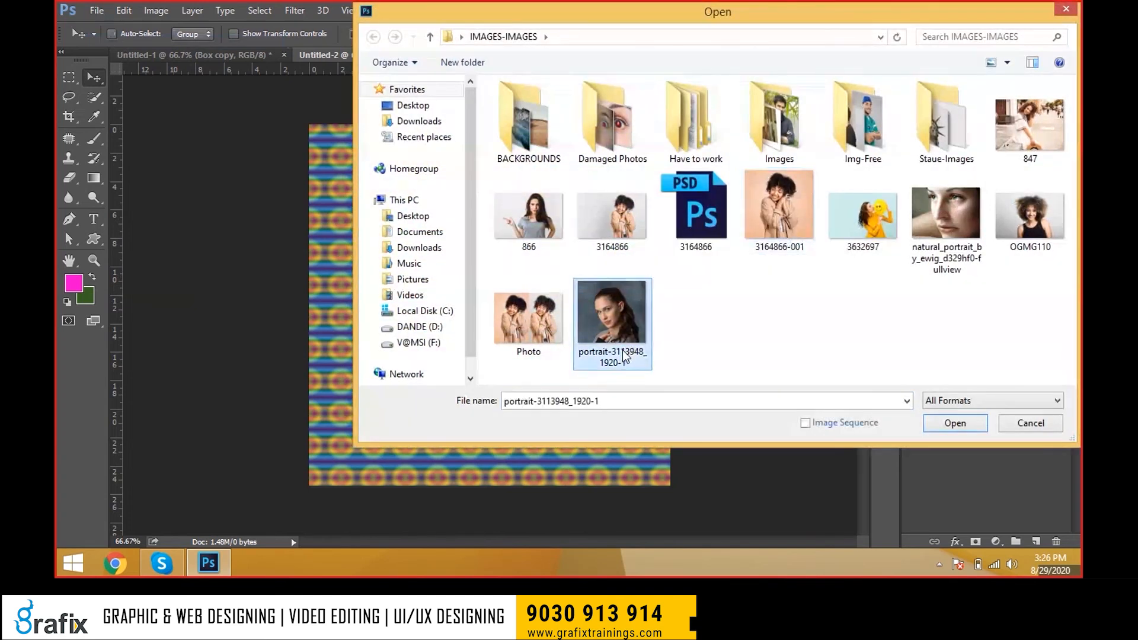
{"action": "double_click", "coordinate": [624, 355]}
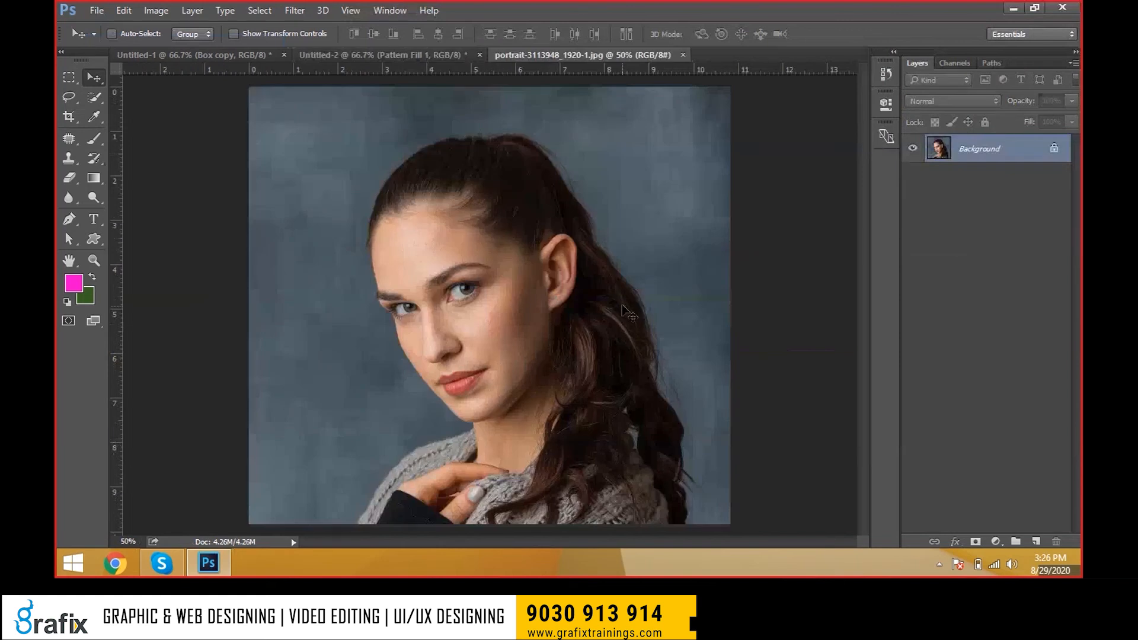
- Apply a Color Balance adjustment to the midtones directly on the portrait's Background layer
{"action": "scroll", "coordinate": [549, 376], "scroll_direction": "up", "scroll_amount": 1}
{"action": "left_click_drag", "start_coordinate": [549, 375], "coordinate": [591, 330]}
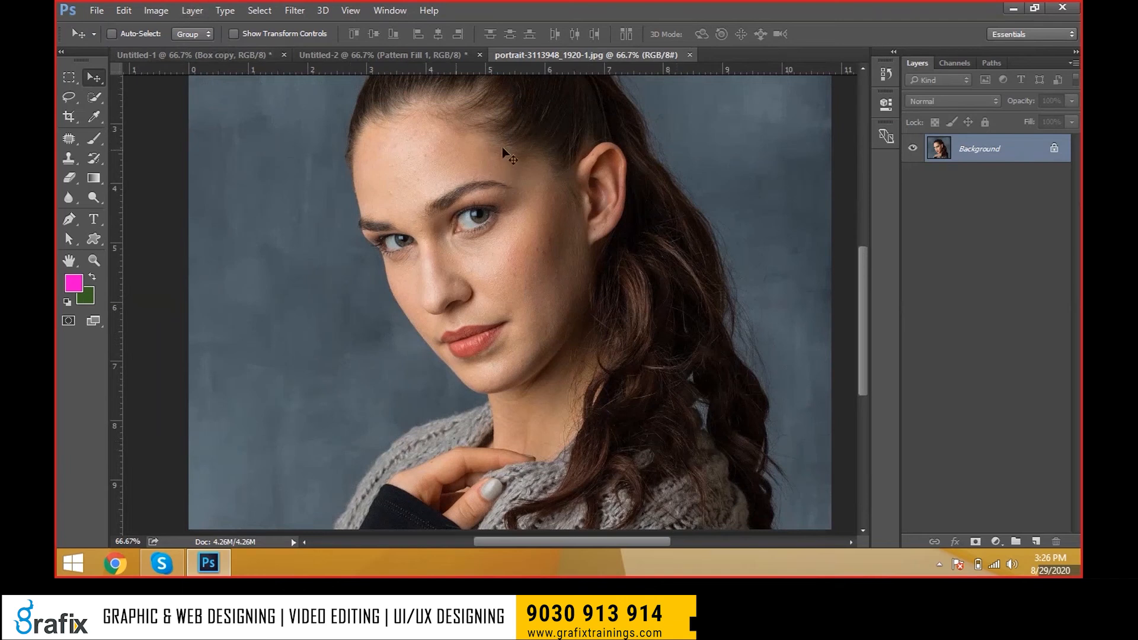
{"action": "scroll", "coordinate": [546, 388], "scroll_direction": "down", "scroll_amount": 1}
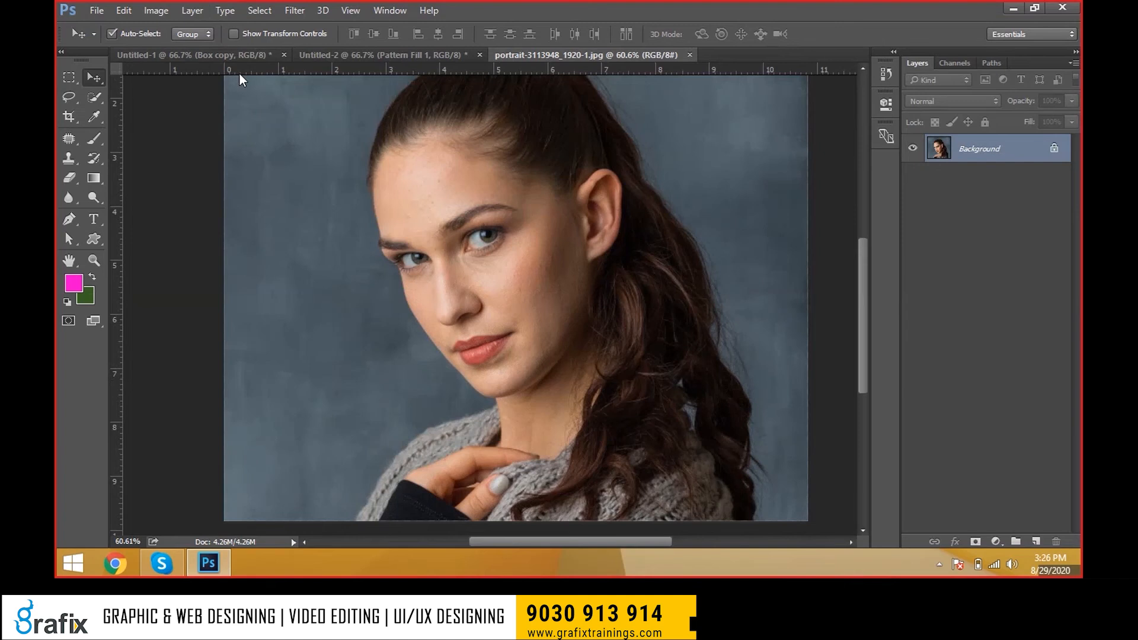
{"action": "key", "text": "ctrl+b"}
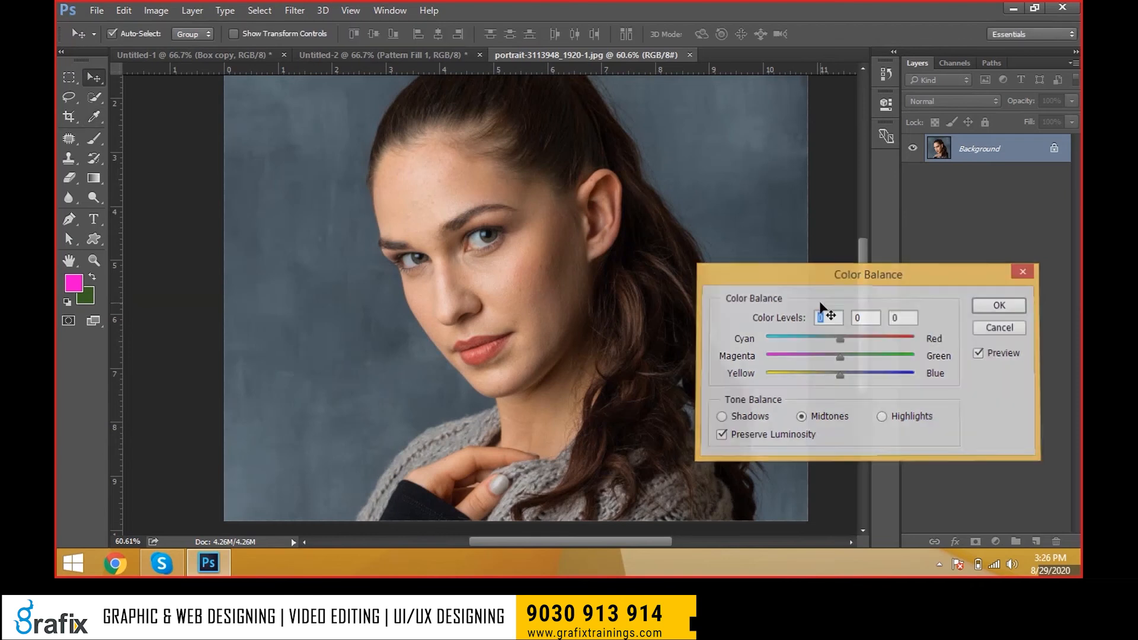
{"action": "left_click_drag", "start_coordinate": [810, 283], "coordinate": [854, 259]}
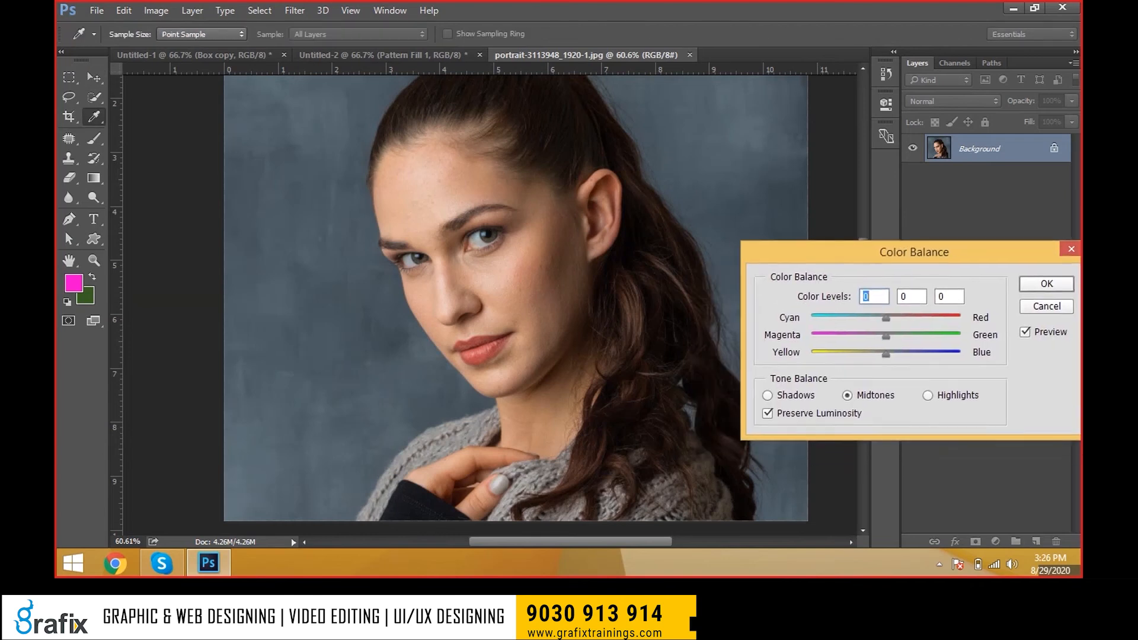
{"action": "mouse_move", "coordinate": [888, 315]}
{"action": "left_mouse_down"}
{"action": "mouse_move", "coordinate": [919, 311]}
{"action": "mouse_move", "coordinate": [900, 333]}
{"action": "left_mouse_up"}
{"action": "key", "text": "Return"}
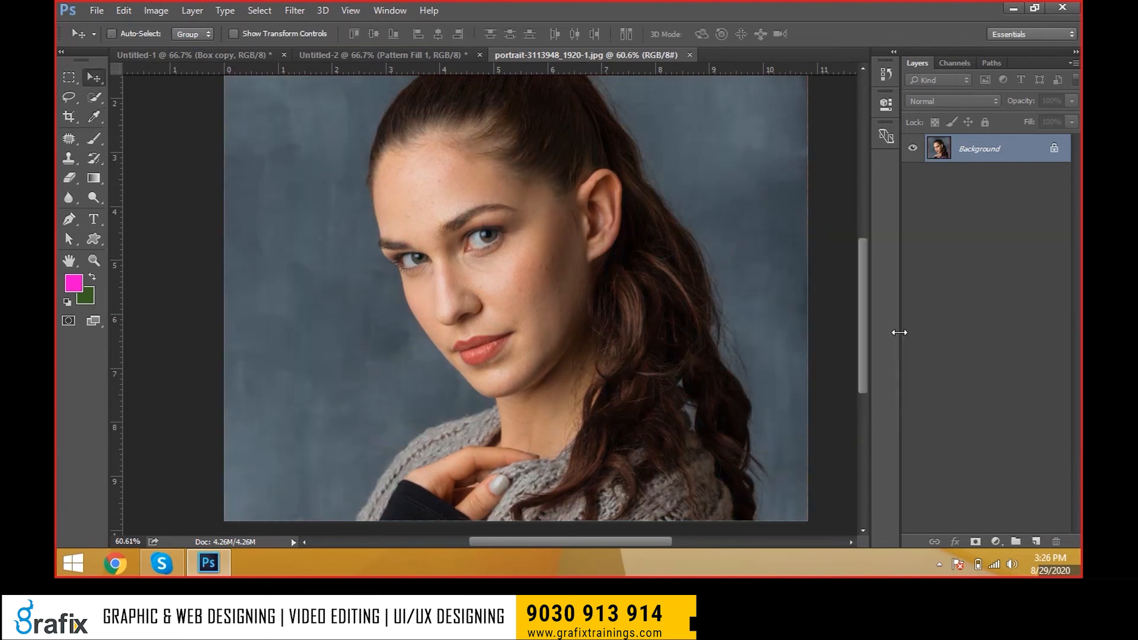
- Start another Color Balance adjustment on the portrait and set the shadows' Yellow–Blue level to -100
{"action": "key", "text": "ctrl+b"}
{"action": "left_click_drag", "start_coordinate": [842, 259], "coordinate": [843, 222]}
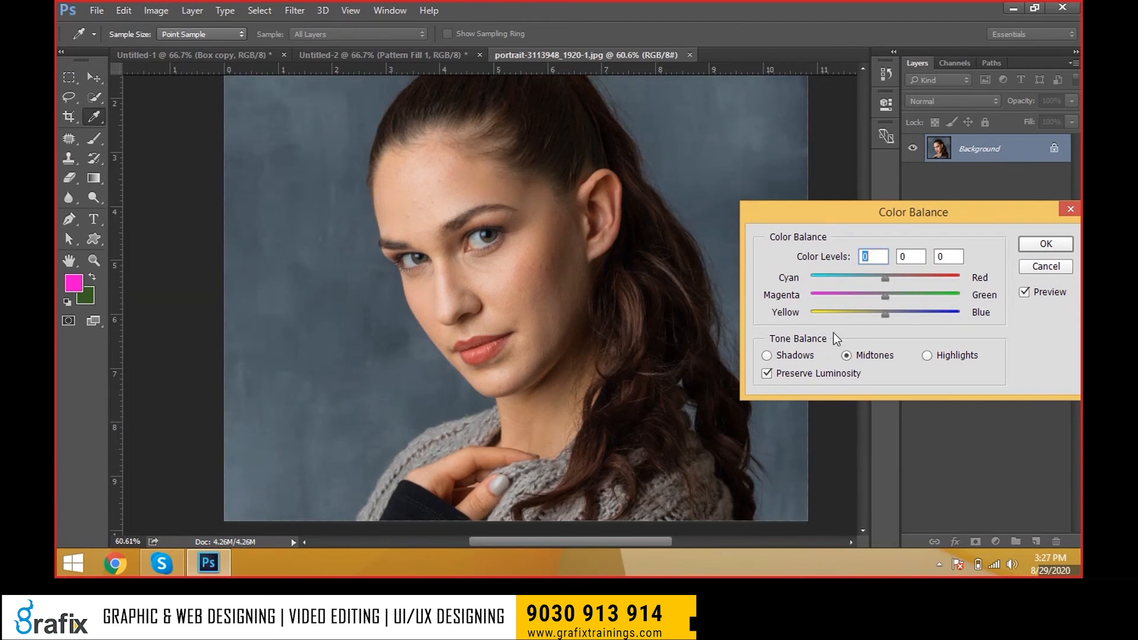
{"action": "left_click_drag", "start_coordinate": [905, 278], "coordinate": [809, 321]}
{"action": "left_click", "coordinate": [766, 355]}
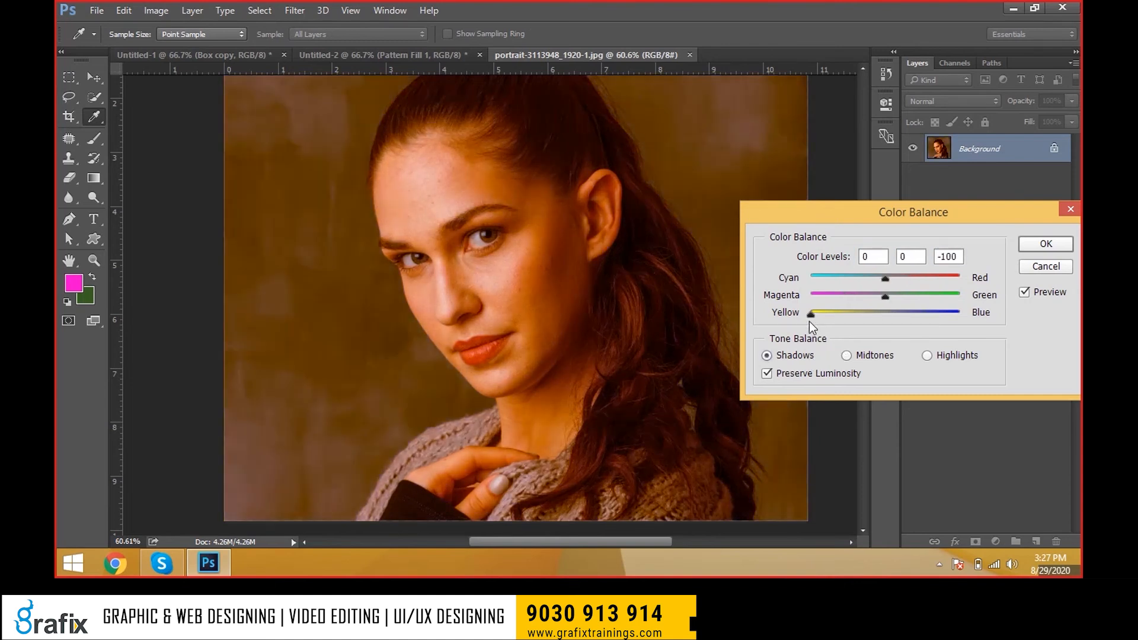
- Adjust the Cyan–Red and Magenta–Green balance of the portrait's highlights
{"action": "left_click", "coordinate": [940, 358]}
{"action": "left_click_drag", "start_coordinate": [898, 296], "coordinate": [852, 279]}
{"action": "left_click_drag", "start_coordinate": [883, 314], "coordinate": [915, 296]}
- Set the shadows' color levels to -29, +39 and +86 and apply the Color Balance to the portrait
{"action": "left_click", "coordinate": [800, 358]}
{"action": "left_click_drag", "start_coordinate": [829, 278], "coordinate": [859, 281]}
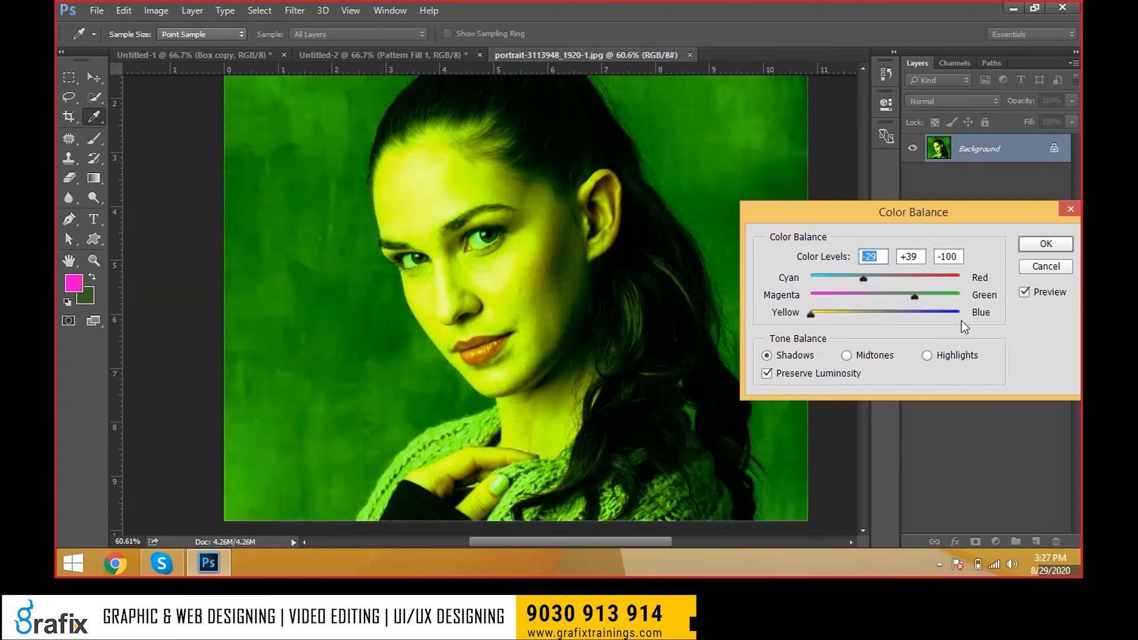
{"action": "left_click", "coordinate": [946, 314]}
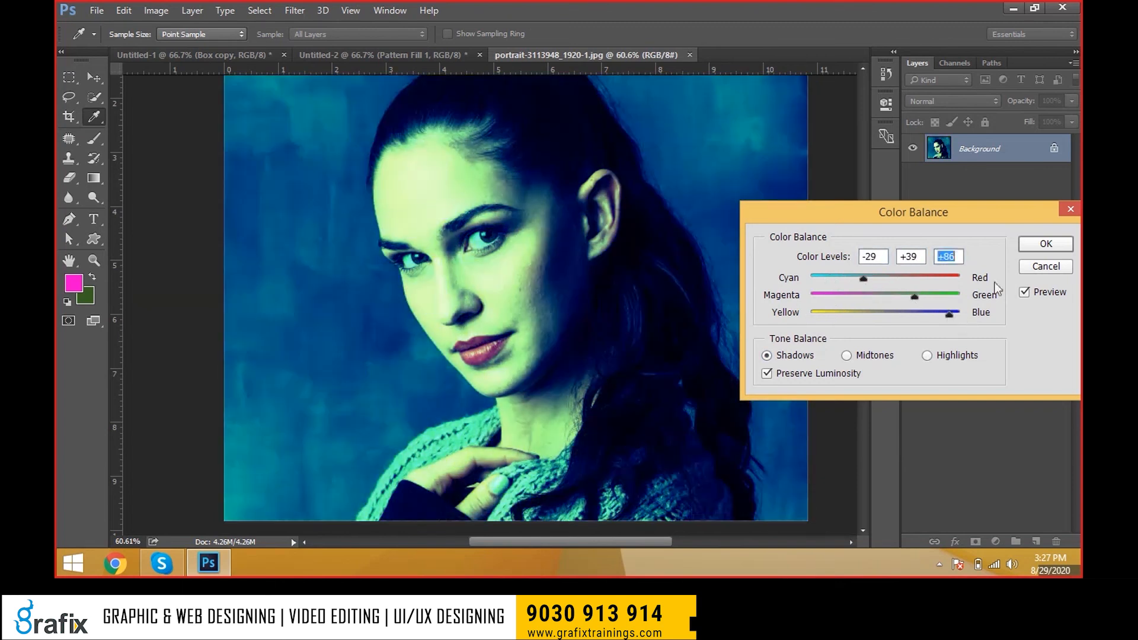
{"action": "left_click", "coordinate": [1045, 243]}
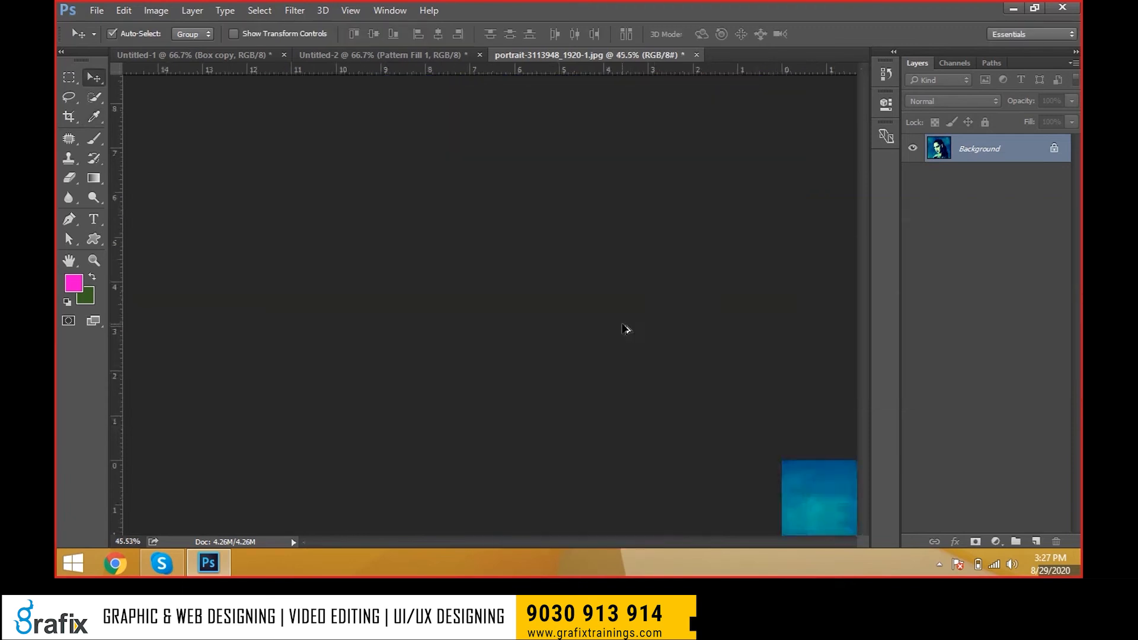
{"action": "scroll", "coordinate": [650, 322], "scroll_direction": "up", "scroll_amount": 2}
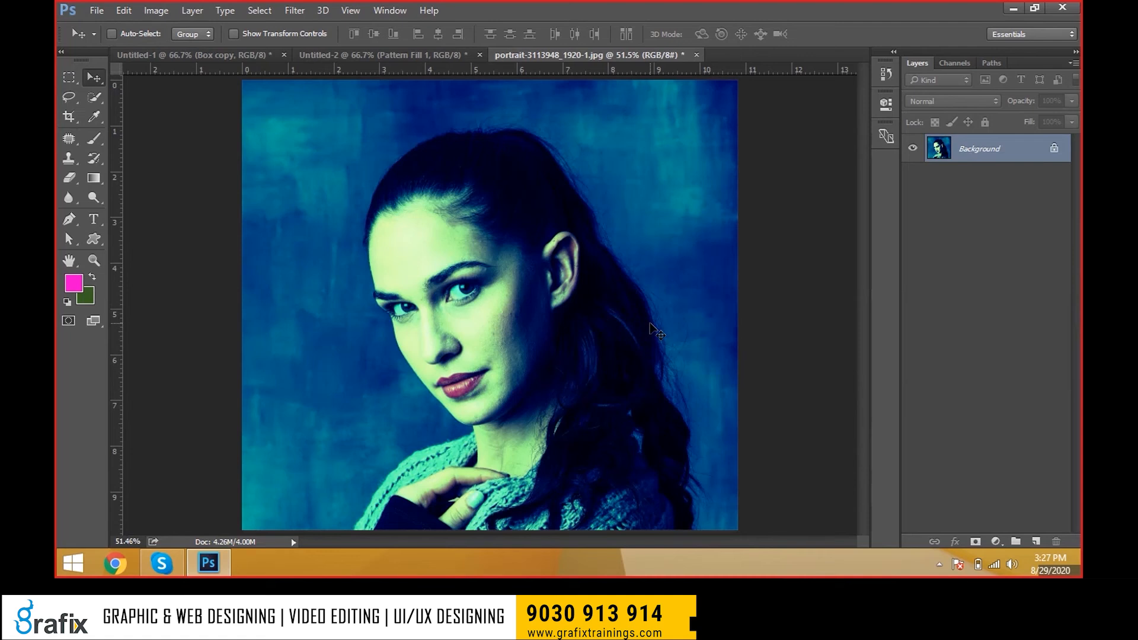
{"action": "key", "text": "ctrl+b"}
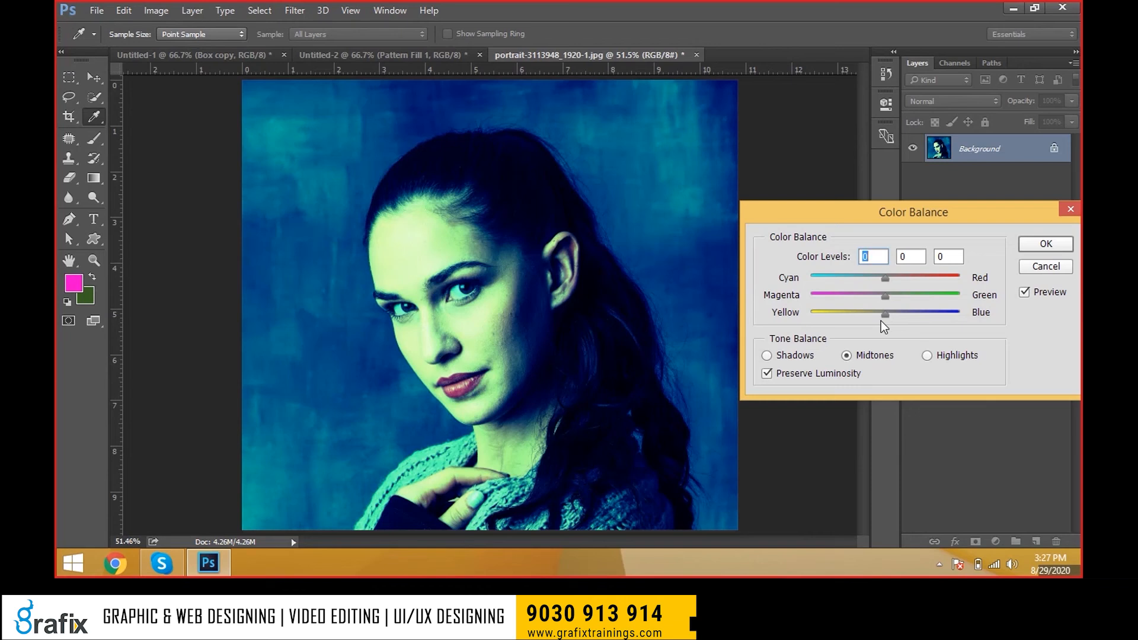
{"action": "key", "text": "Escape"}
{"action": "key", "text": "v"}
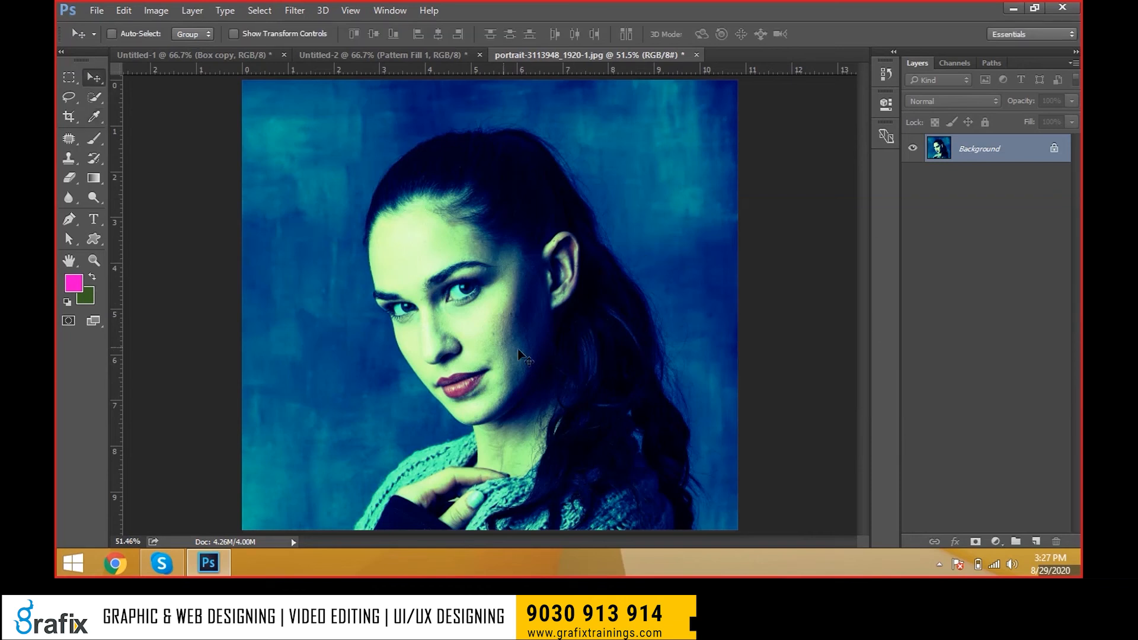
- Open the Unsplash photo of the long-haired woman in a denim jacket from the Images folder and compare it with the recolored portrait
{"action": "key", "text": "ctrl+o"}
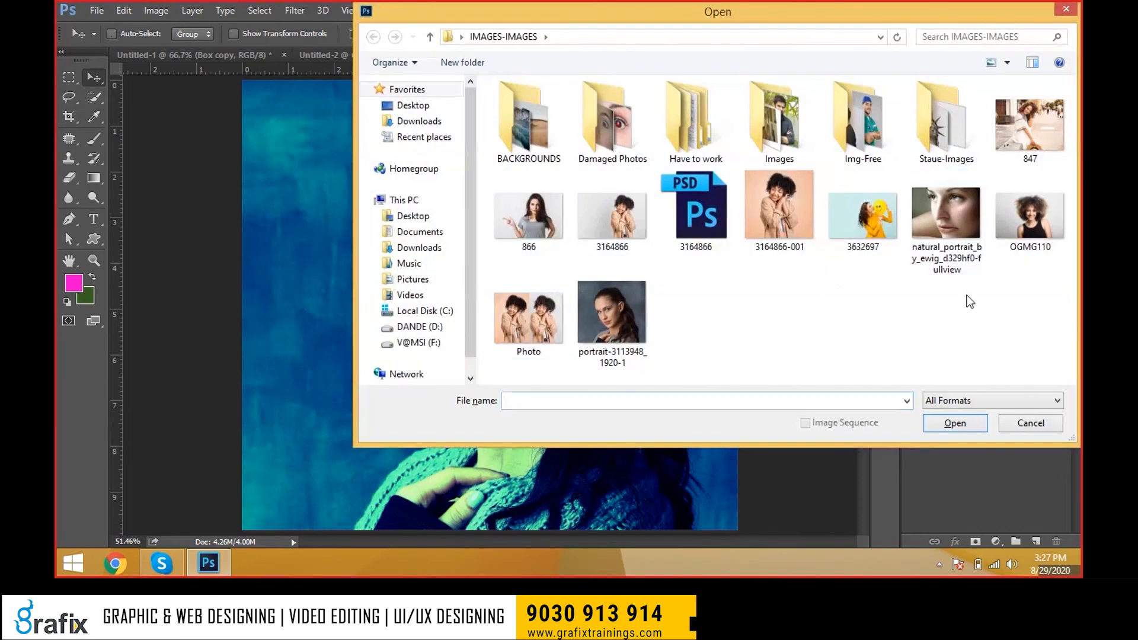
{"action": "left_click", "coordinate": [1015, 149]}
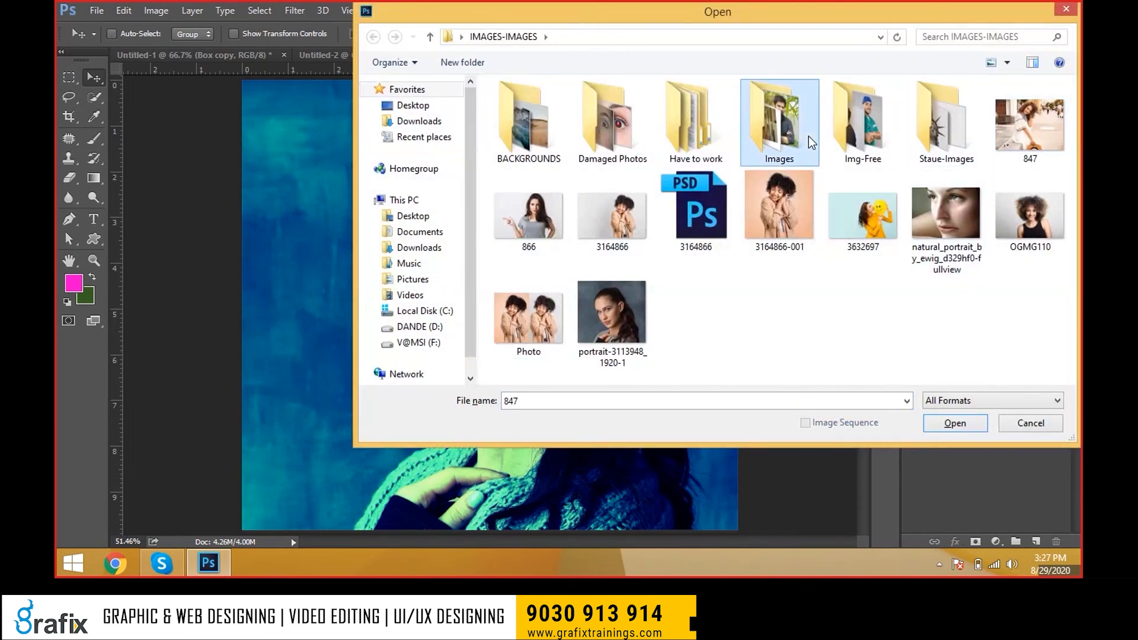
{"action": "double_click", "coordinate": [806, 137]}
{"action": "scroll", "coordinate": [829, 285], "scroll_direction": "down", "scroll_amount": 3}
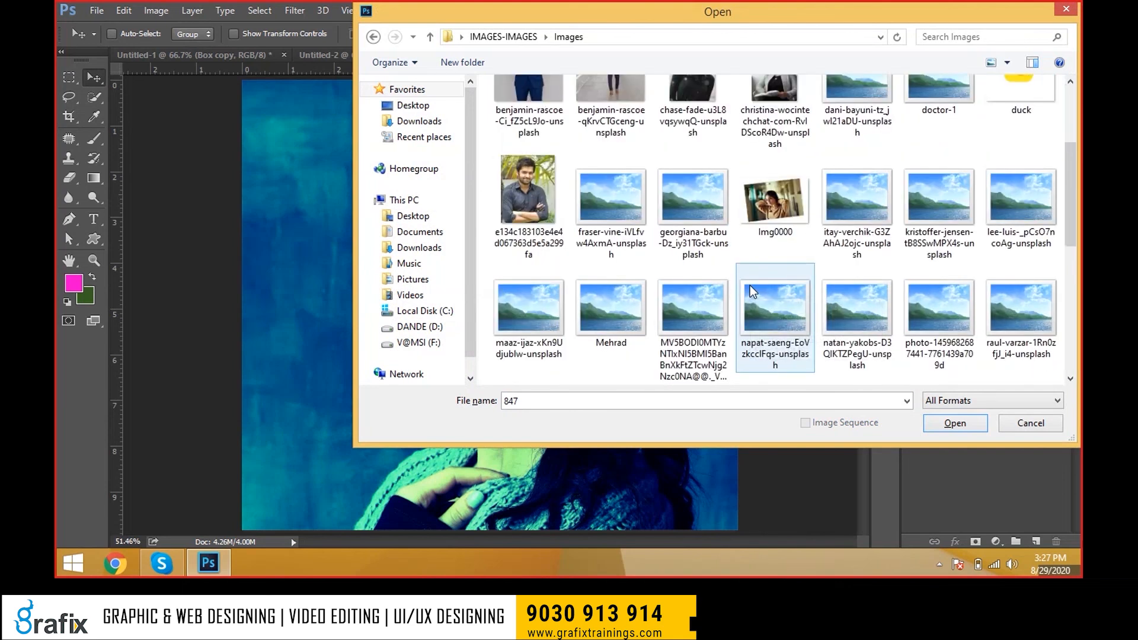
{"action": "left_click", "coordinate": [691, 196]}
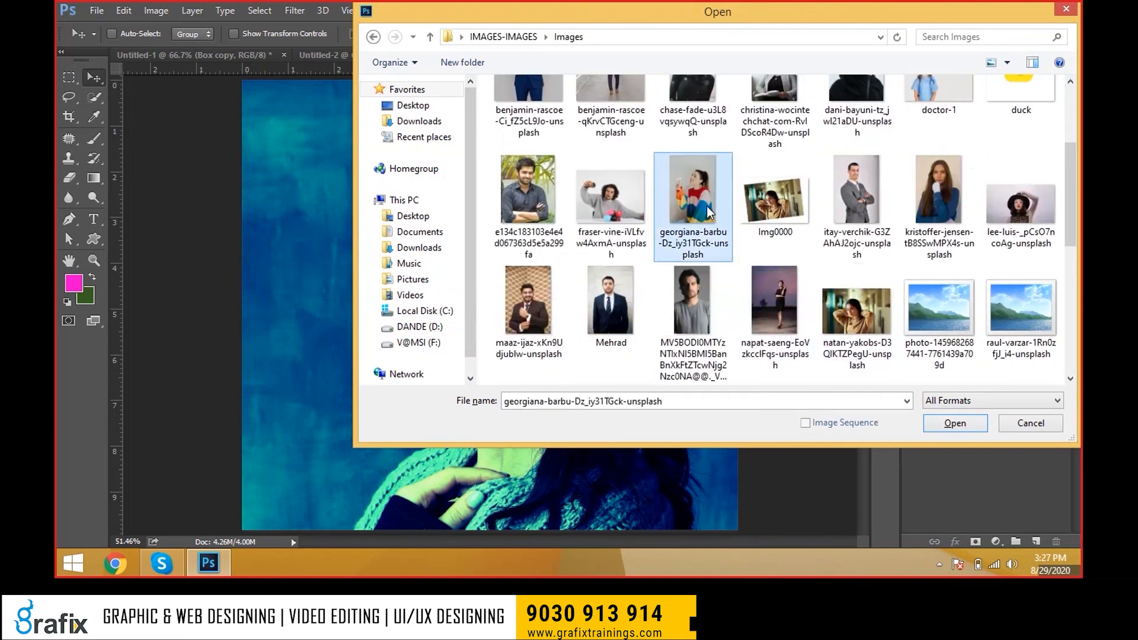
{"action": "left_click", "coordinate": [915, 225]}
{"action": "double_click", "coordinate": [916, 225]}
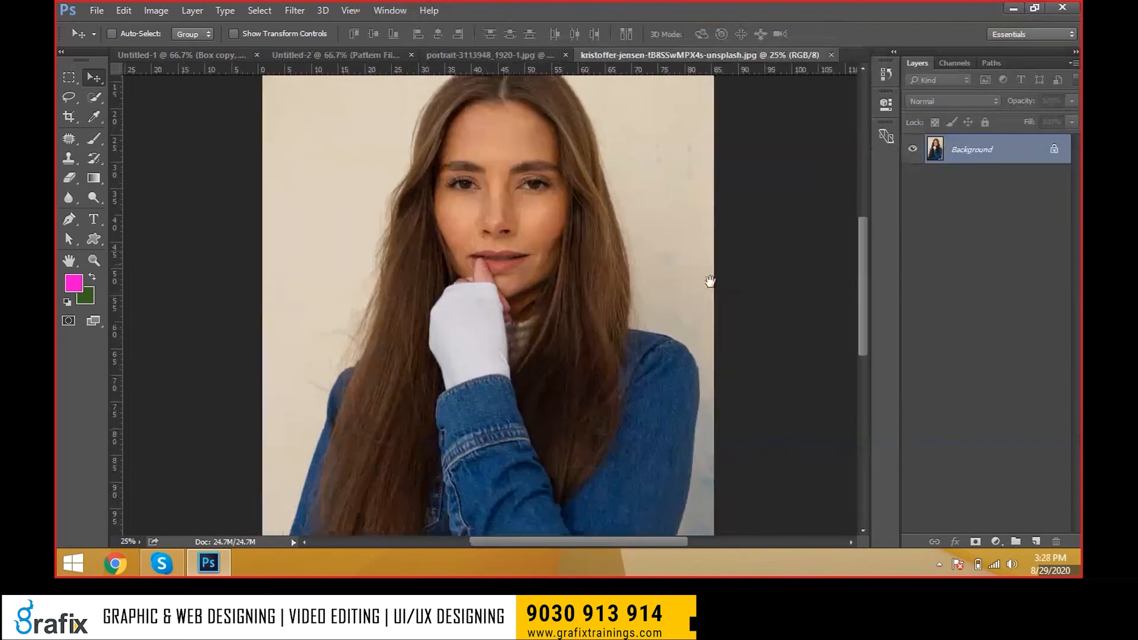
{"action": "left_click_drag", "start_coordinate": [710, 281], "coordinate": [749, 310]}
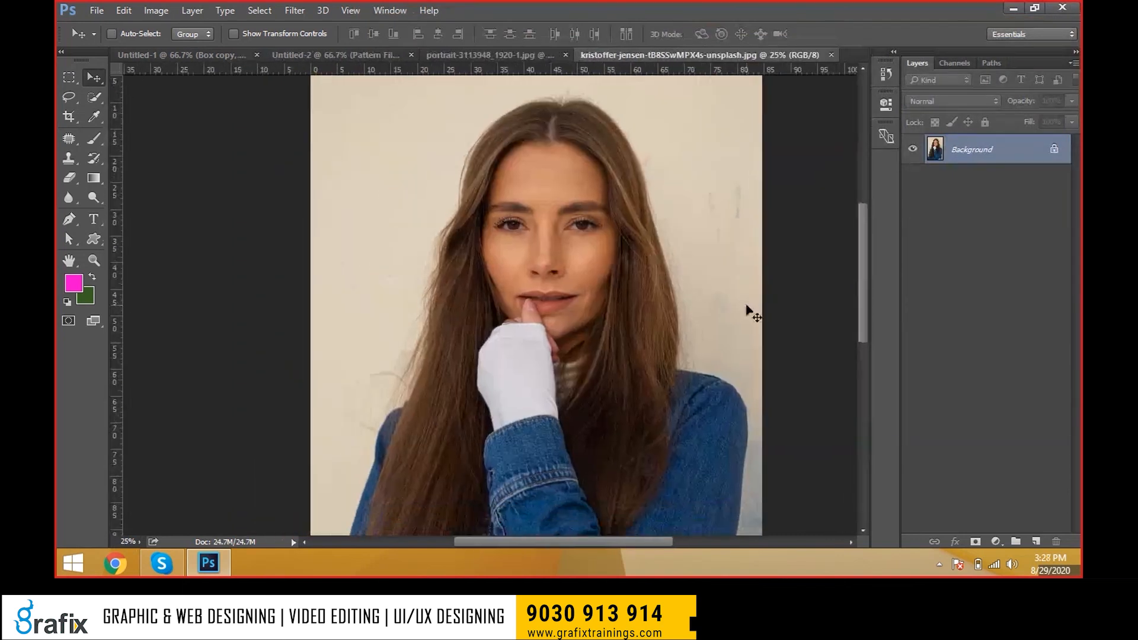
{"action": "left_click", "coordinate": [507, 56]}
{"action": "left_click", "coordinate": [709, 56]}
- Add a Color Balance adjustment layer with default settings above the new photo's Background layer
{"action": "left_click", "coordinate": [996, 540]}
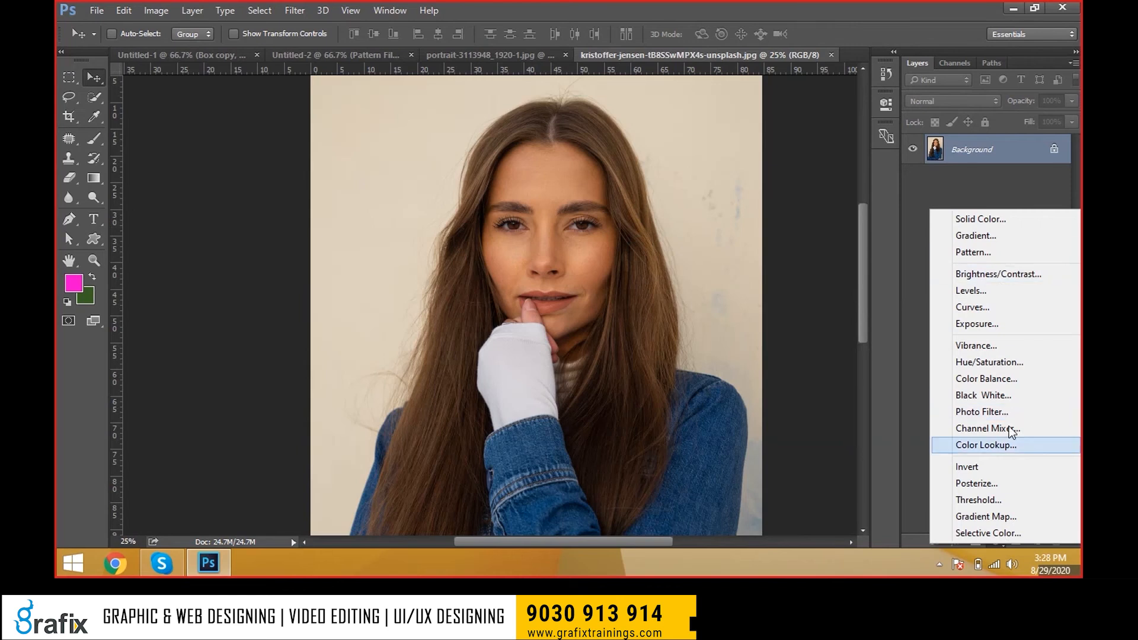
{"action": "left_click", "coordinate": [192, 10]}
{"action": "left_click", "coordinate": [192, 11]}
{"action": "mouse_move", "coordinate": [295, 173]}
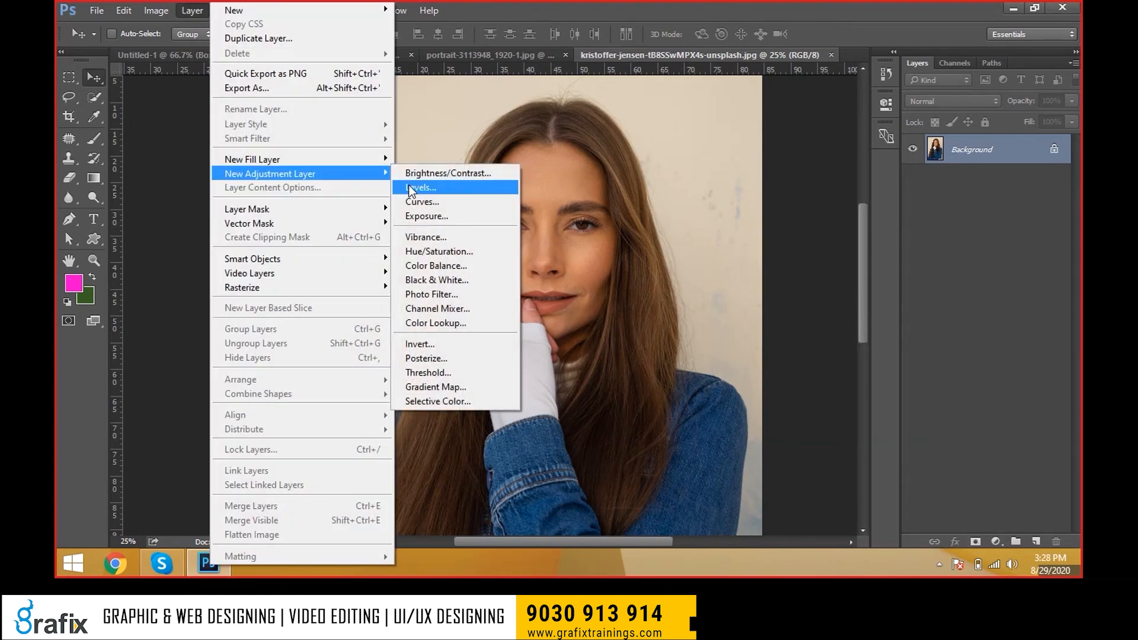
{"action": "left_click", "coordinate": [433, 266]}
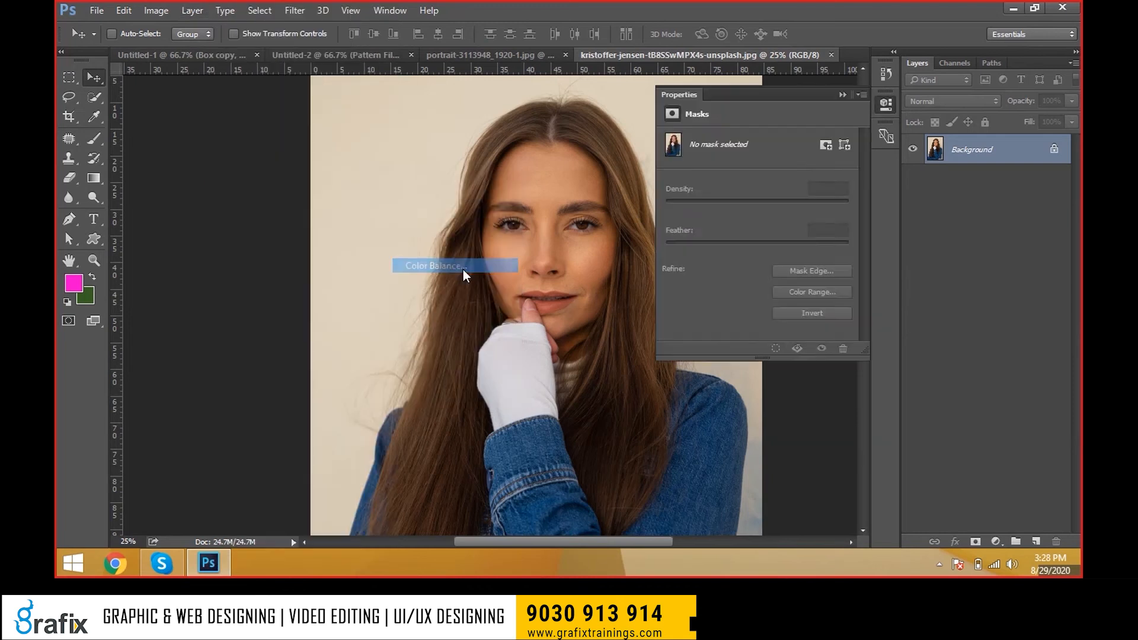
{"action": "left_click_drag", "start_coordinate": [656, 230], "coordinate": [818, 280]}
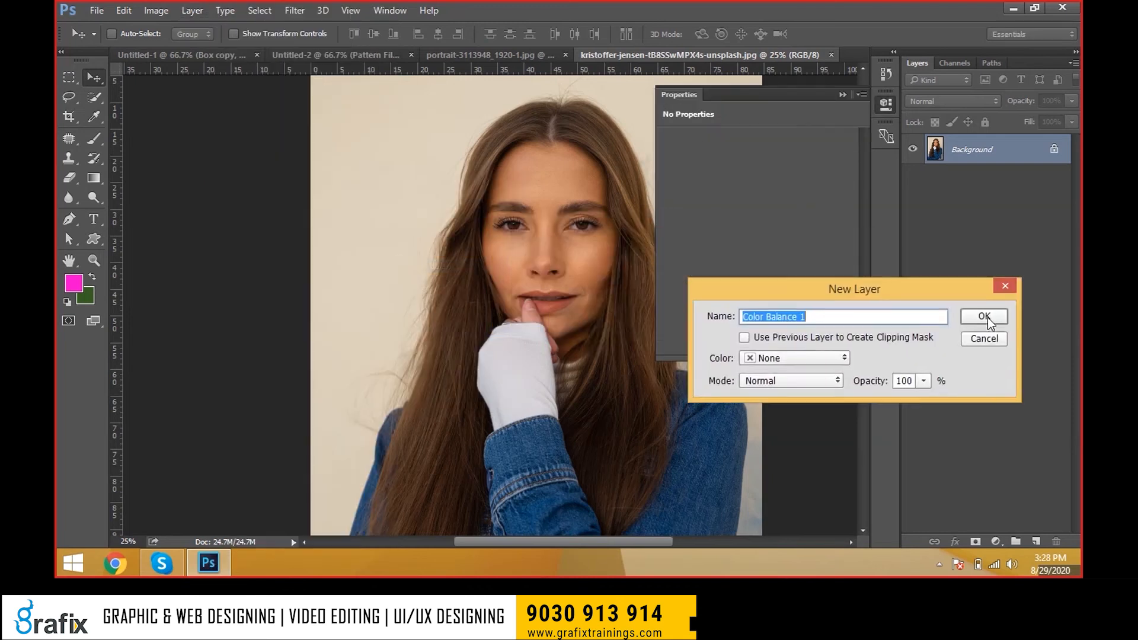
{"action": "left_click", "coordinate": [948, 300]}
{"action": "left_click_drag", "start_coordinate": [751, 99], "coordinate": [764, 112]}
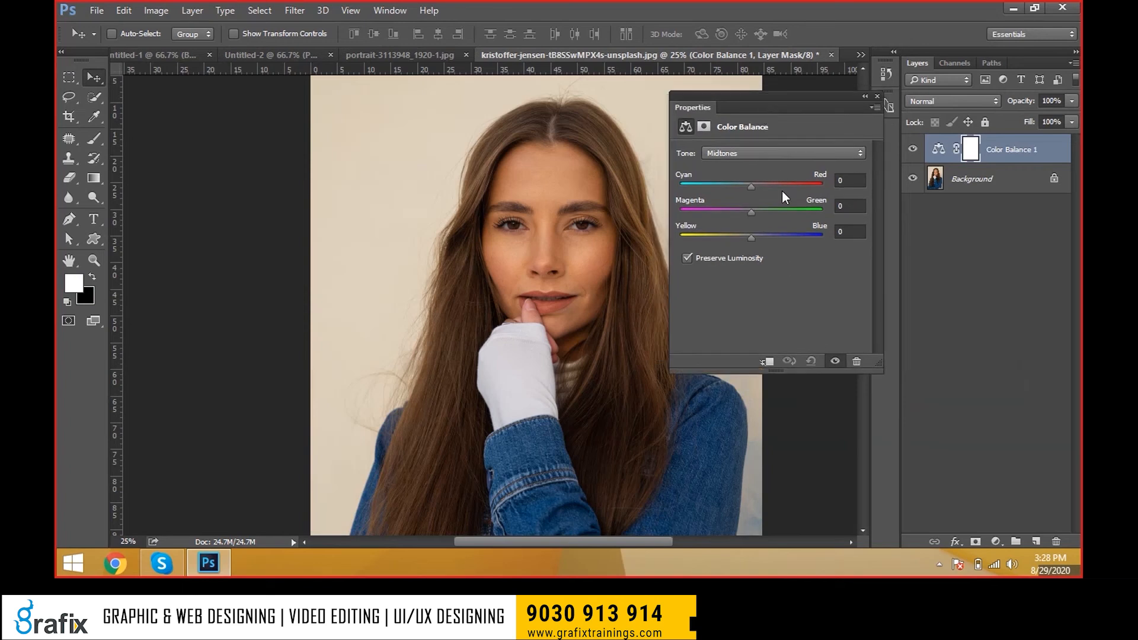
- In the Color Balance layer, shift the highlights strongly toward red, magenta and blue
{"action": "left_click", "coordinate": [759, 157]}
{"action": "left_click", "coordinate": [748, 158]}
{"action": "left_click", "coordinate": [748, 157]}
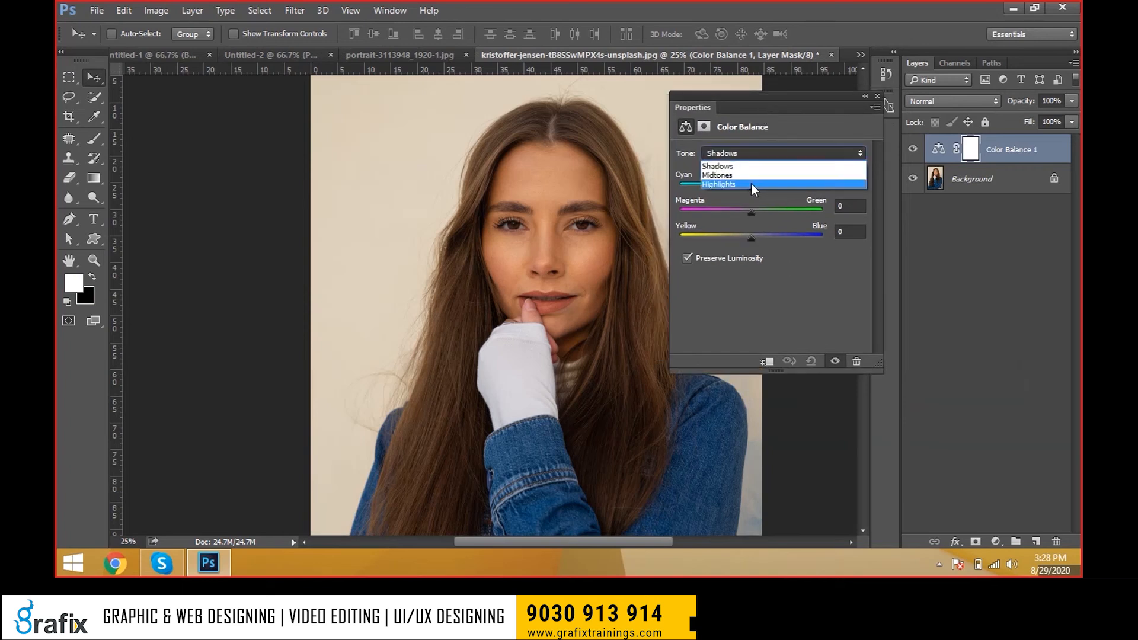
{"action": "left_click", "coordinate": [751, 184]}
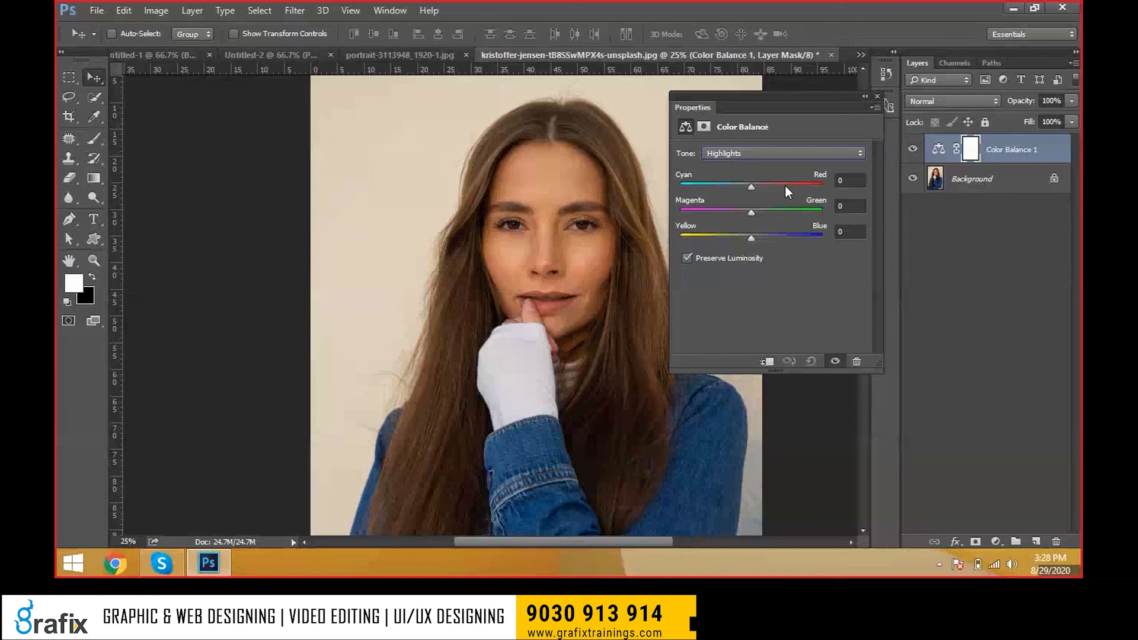
{"action": "left_click_drag", "start_coordinate": [784, 186], "coordinate": [818, 185]}
{"action": "left_click", "coordinate": [695, 210]}
{"action": "left_click", "coordinate": [806, 236]}
- For the shadows, set Magenta–Green to -78 and Yellow–Blue to +94, and shift Cyan–Red strongly toward red
{"action": "left_click", "coordinate": [809, 152]}
{"action": "left_click", "coordinate": [792, 165]}
{"action": "left_click_drag", "start_coordinate": [751, 211], "coordinate": [696, 212]}
{"action": "left_click_drag", "start_coordinate": [751, 239], "coordinate": [818, 236]}
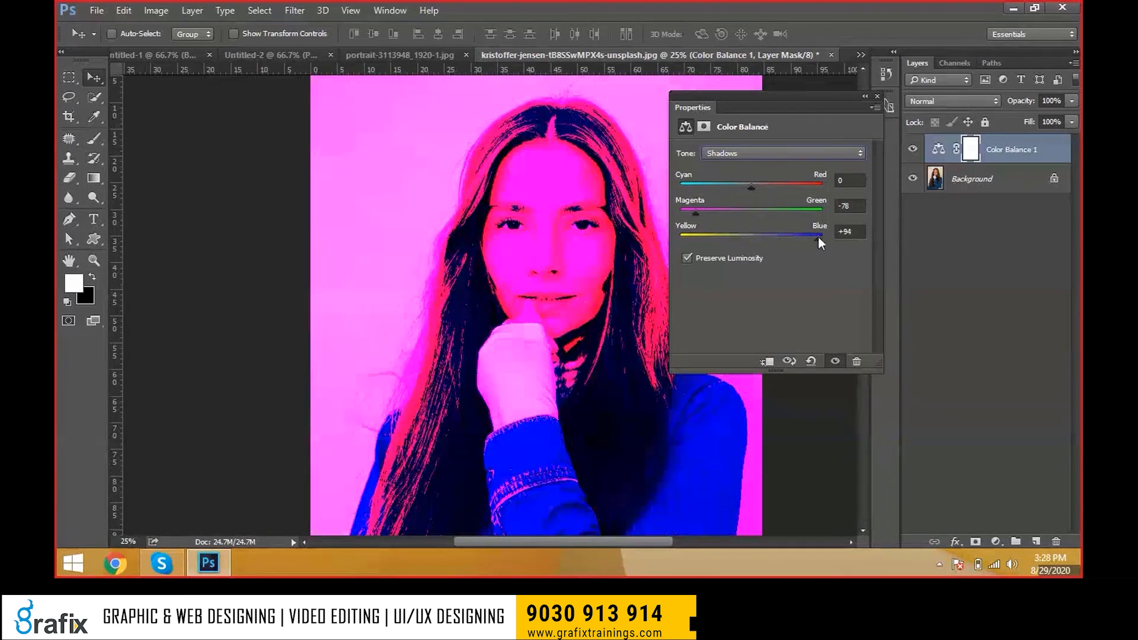
{"action": "left_click_drag", "start_coordinate": [814, 190], "coordinate": [844, 190]}
{"action": "left_click", "coordinate": [809, 152]}
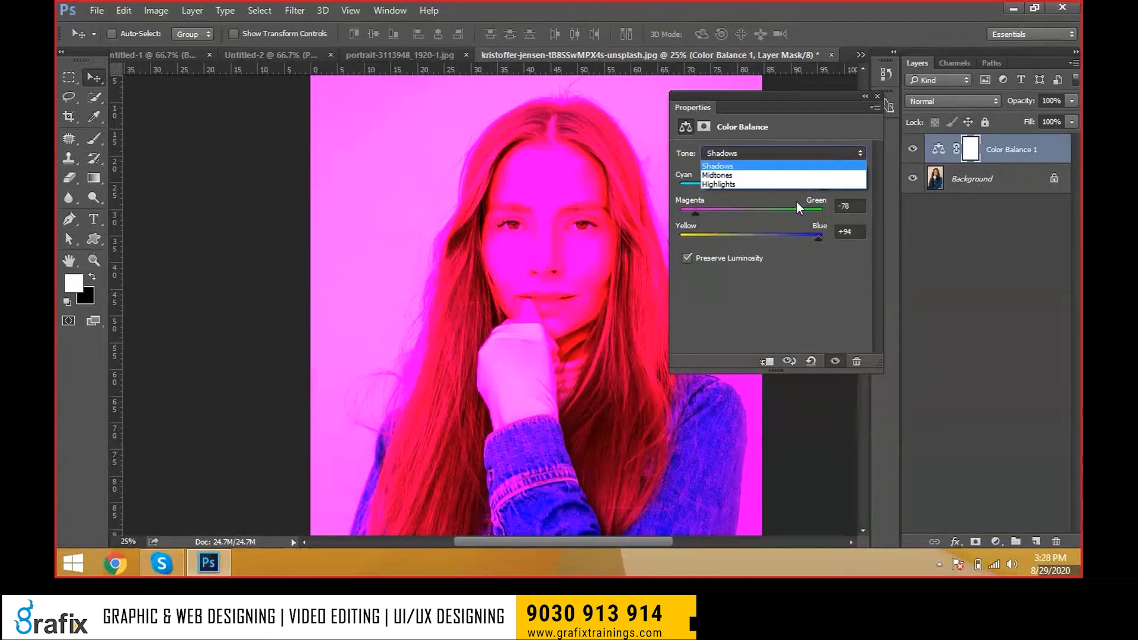